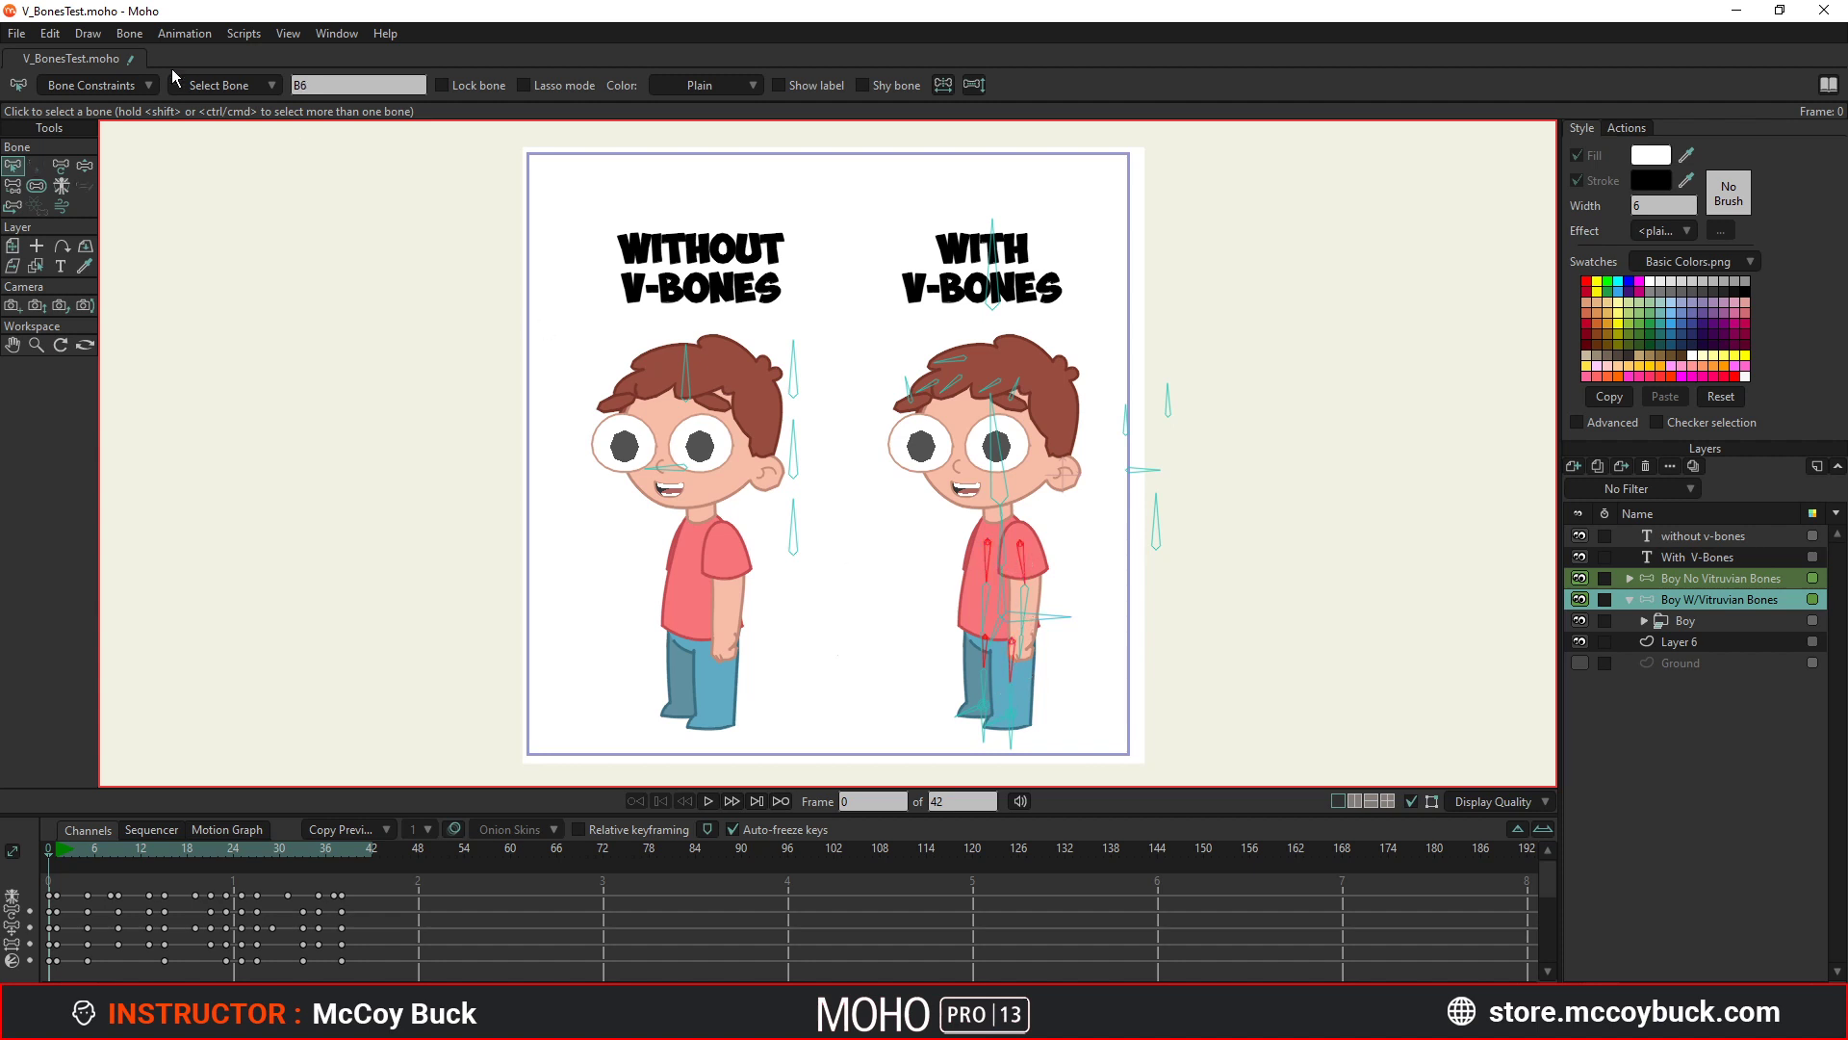
Disable all Vitruvian bones, play the comparison animation, and rewind it to the start.
left_click(131, 35)
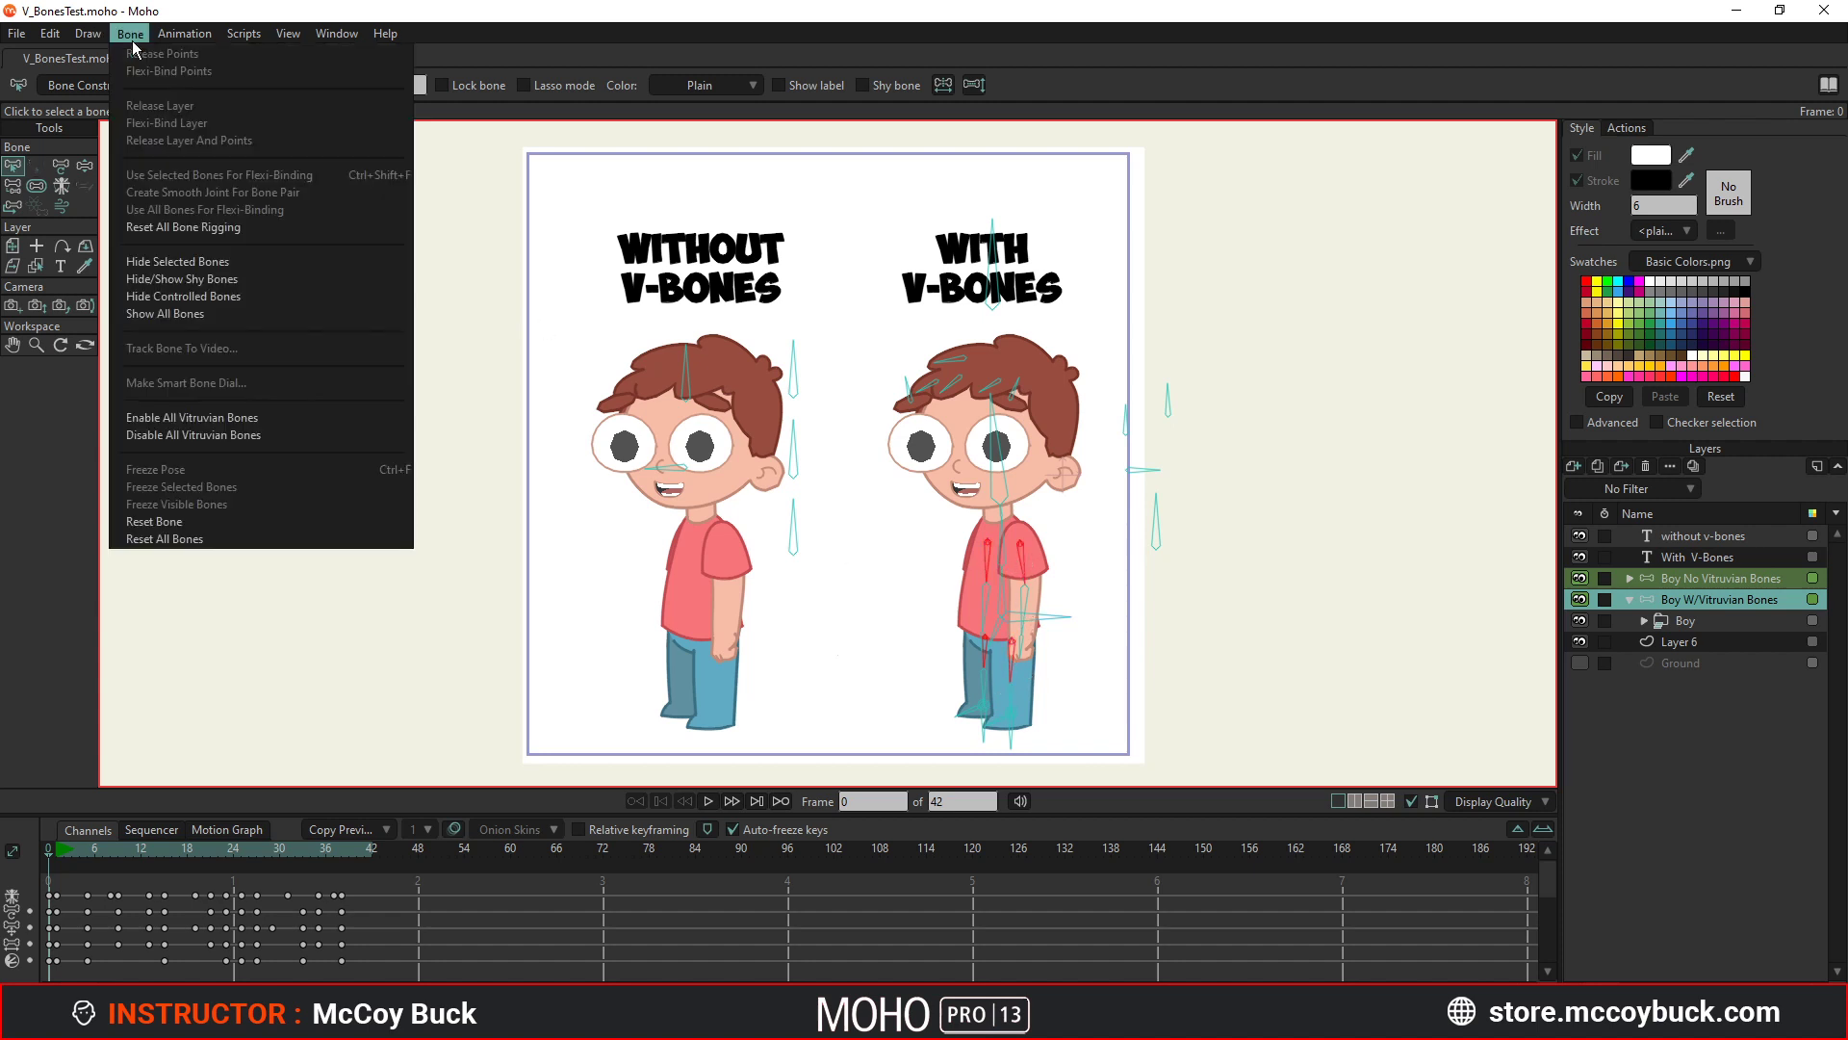
left_click(206, 435)
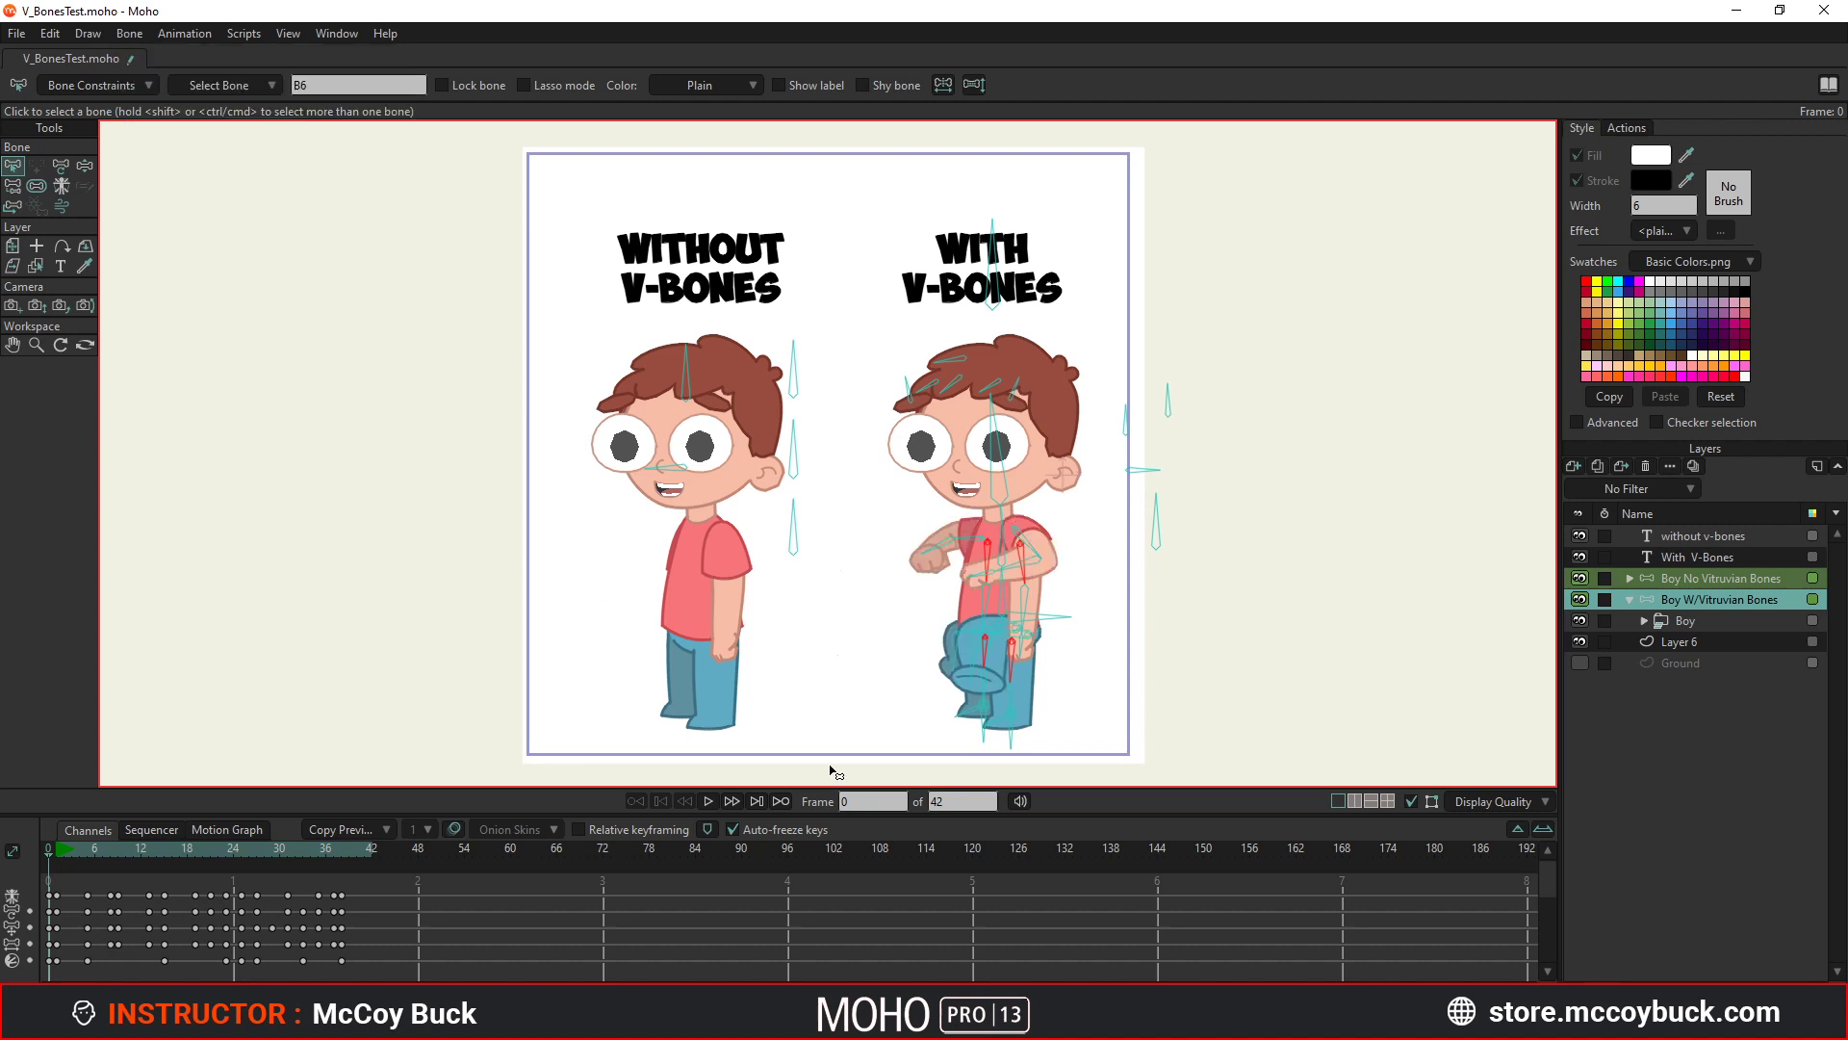
left_click(711, 800)
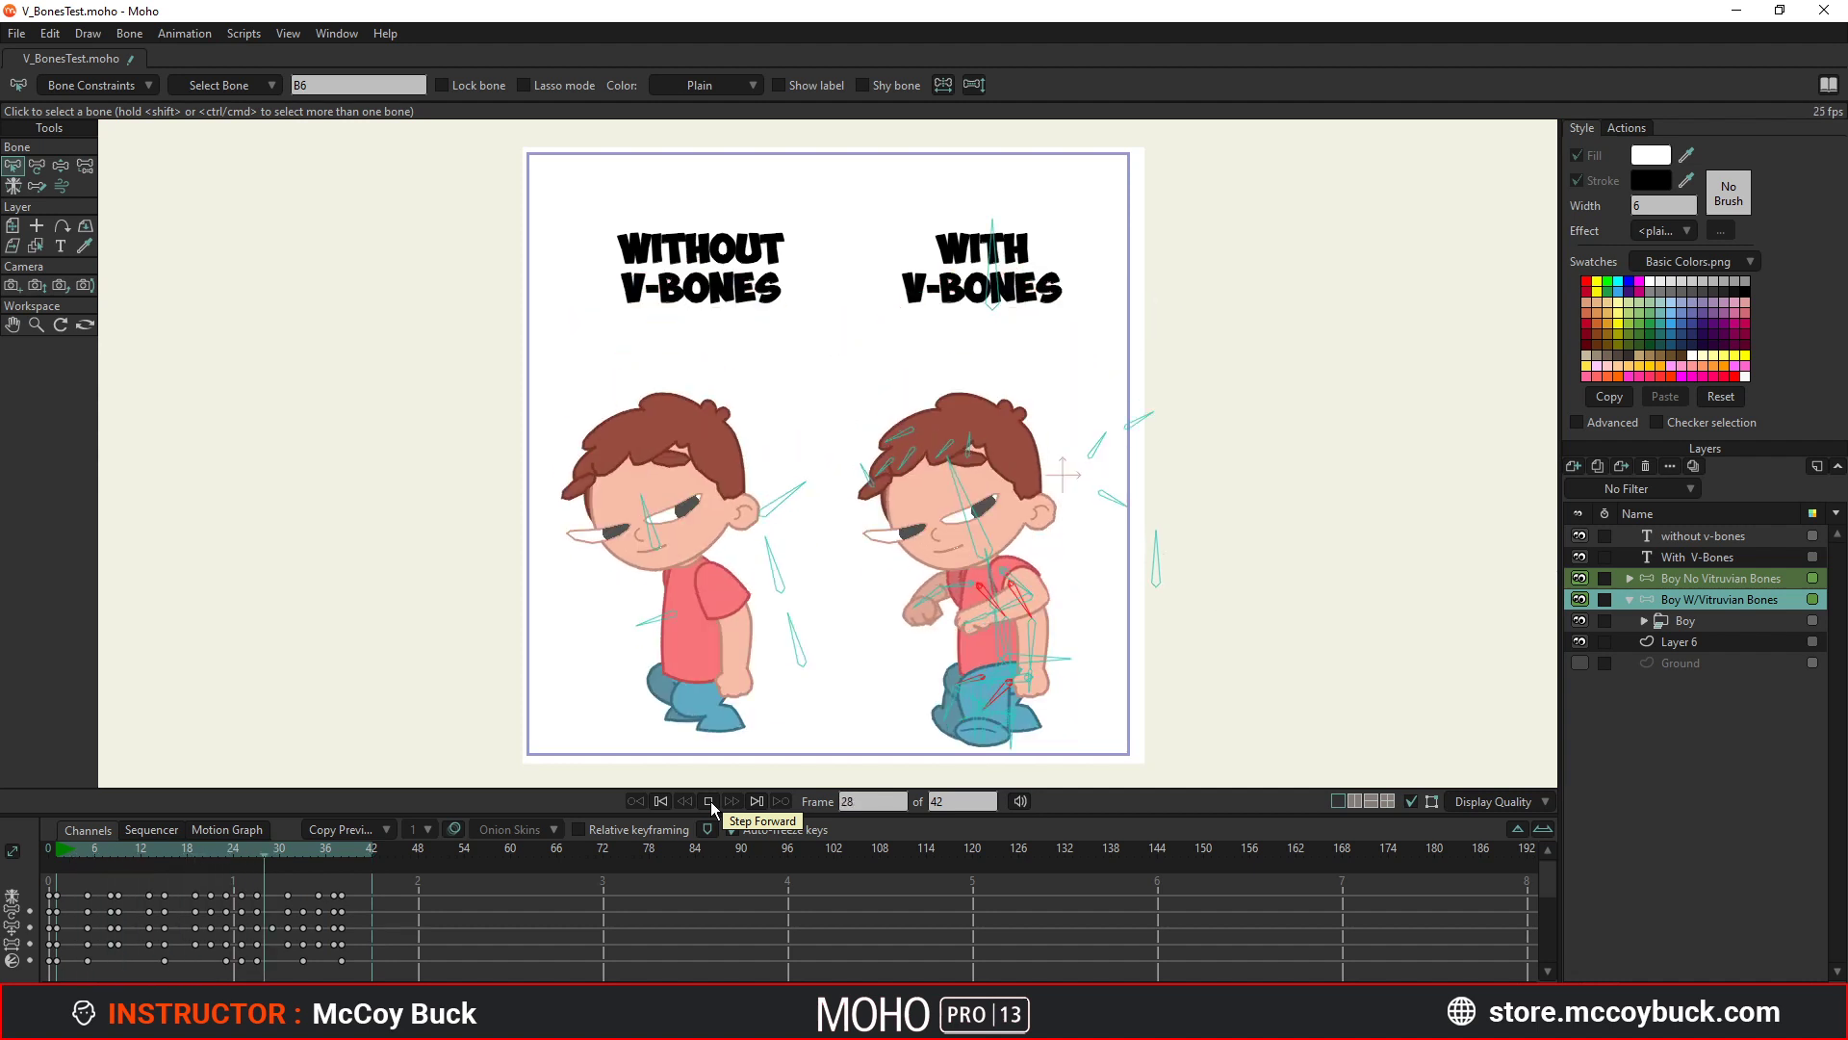
left_click(711, 801)
left_click(655, 805)
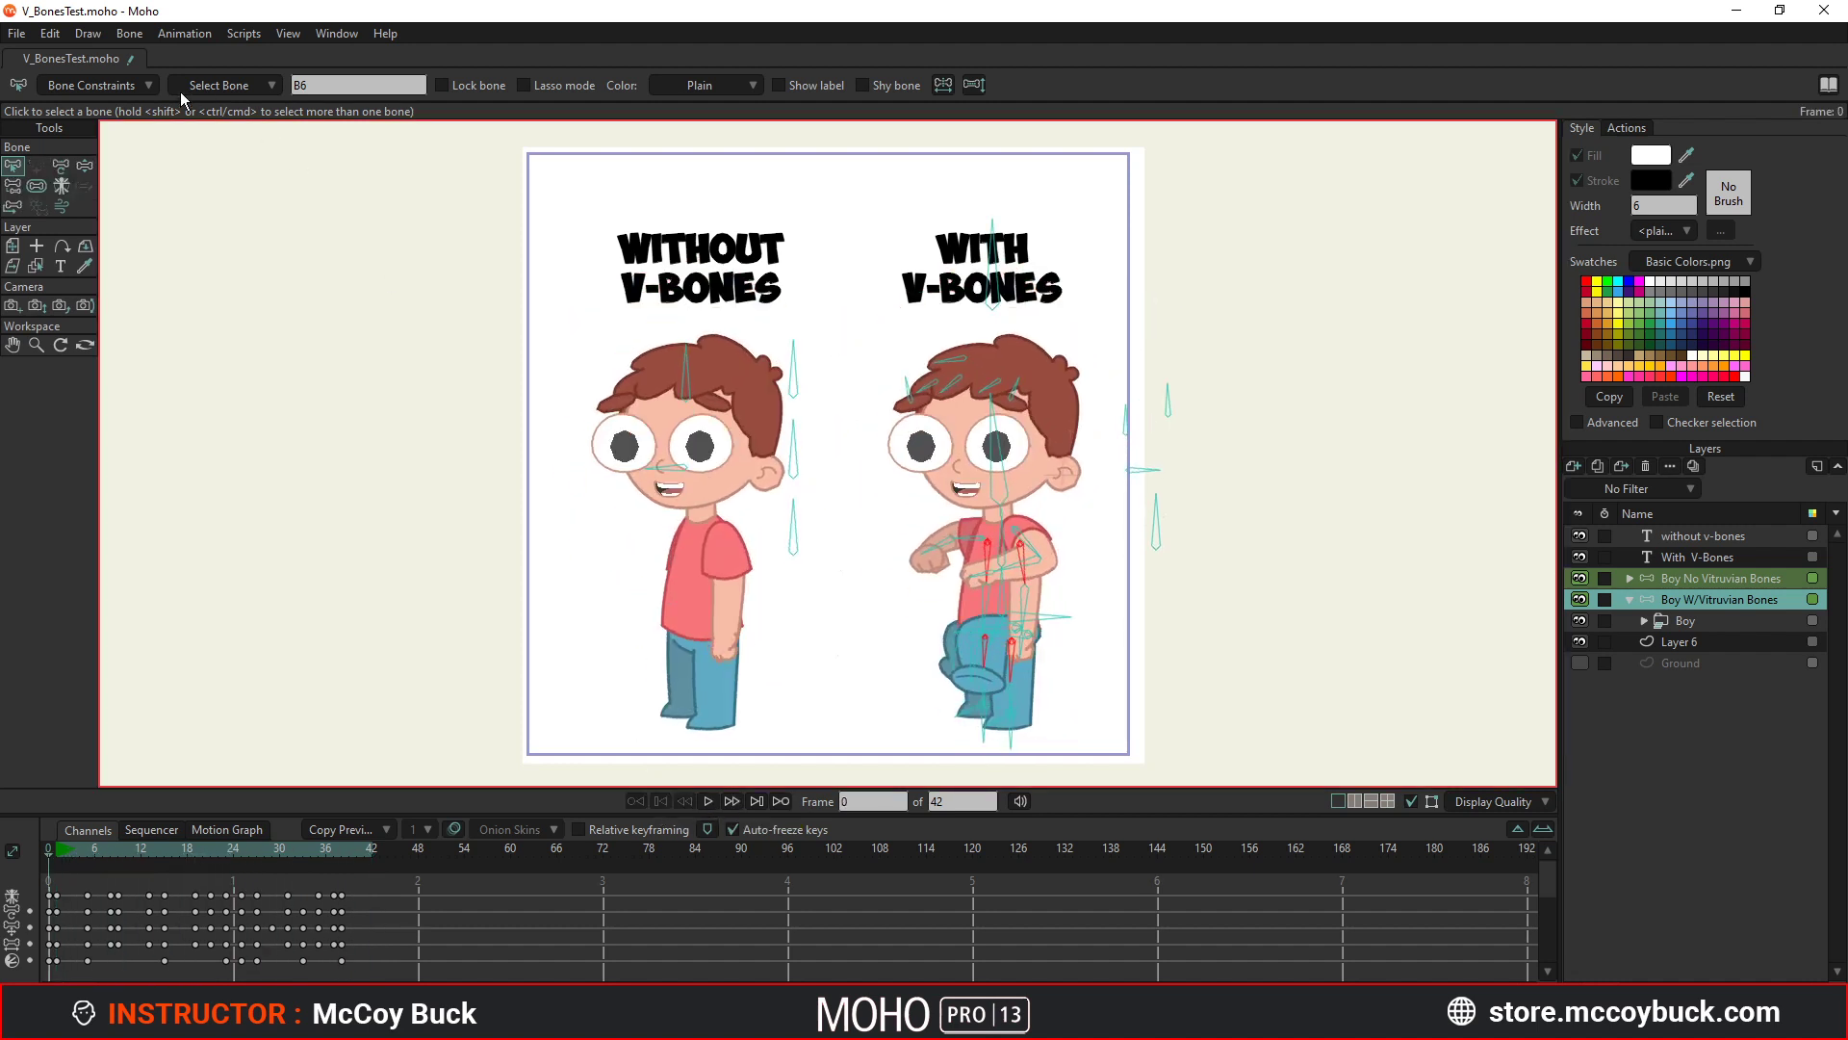
Enable all Vitruvian bones and play the comparison animation.
left_click(127, 35)
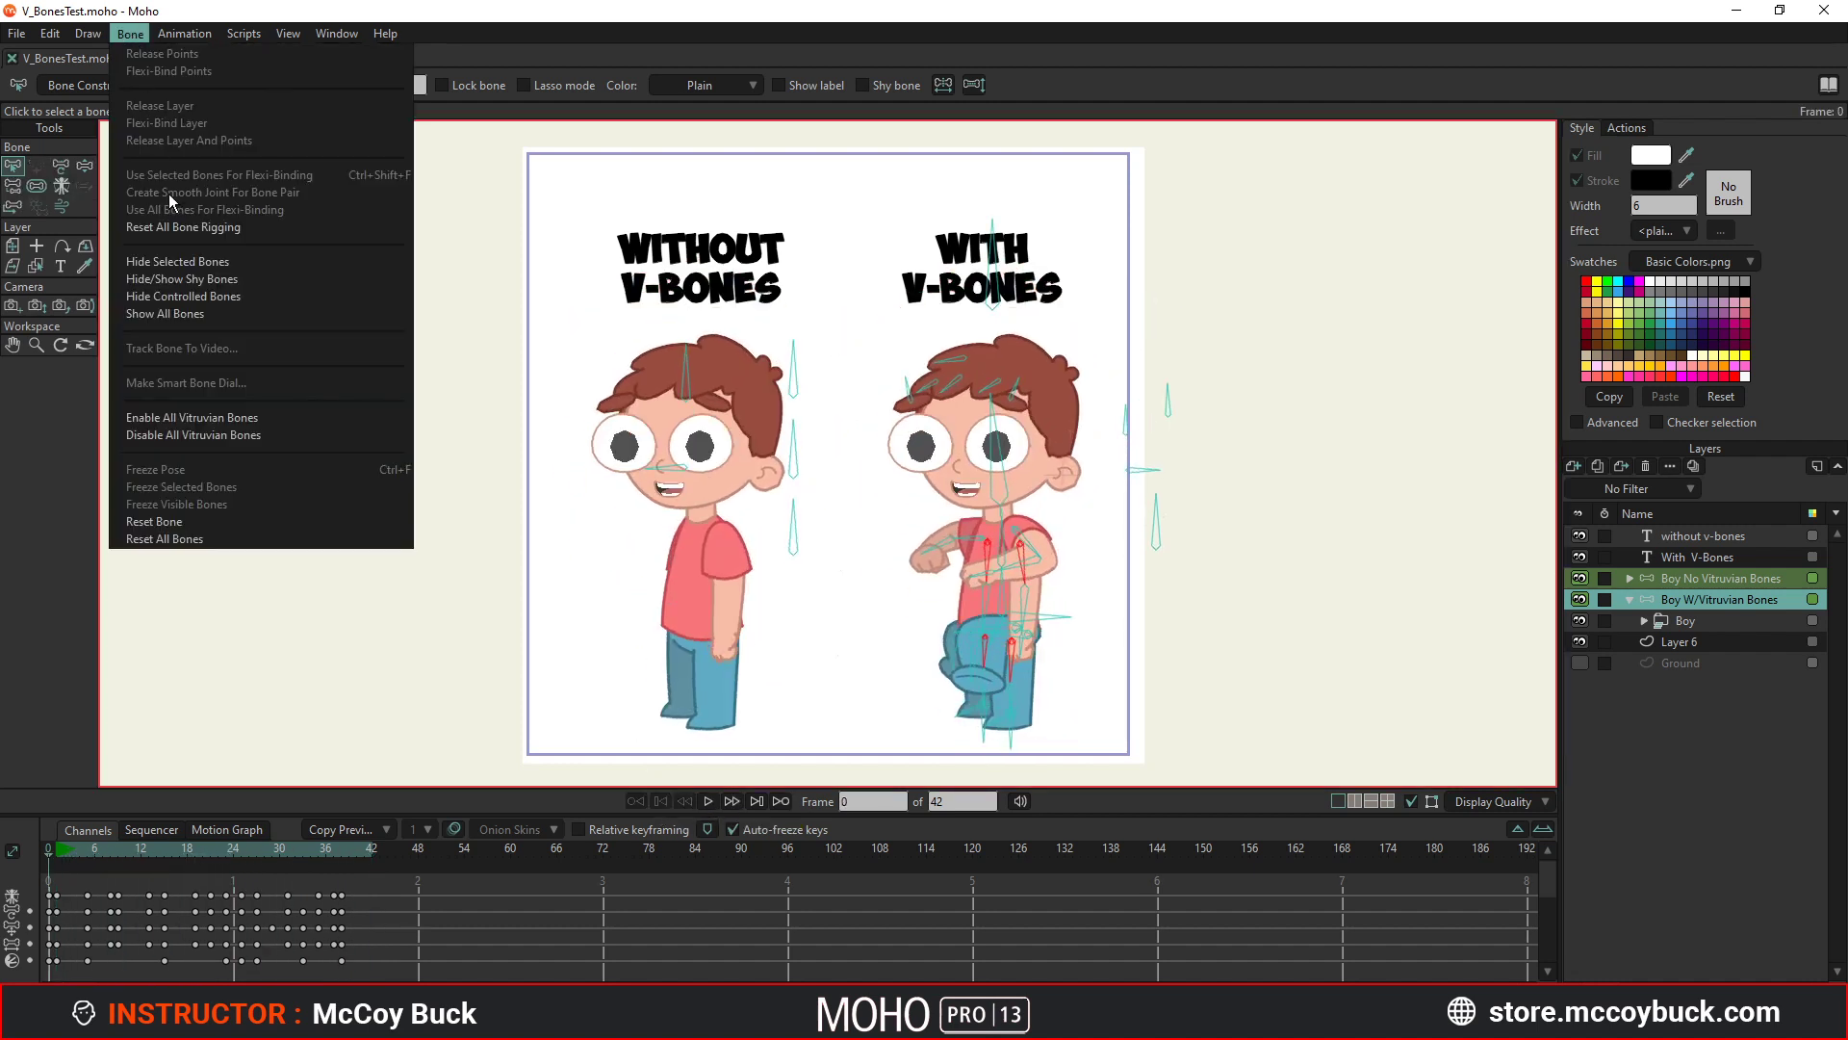
left_click(187, 418)
left_click(706, 802)
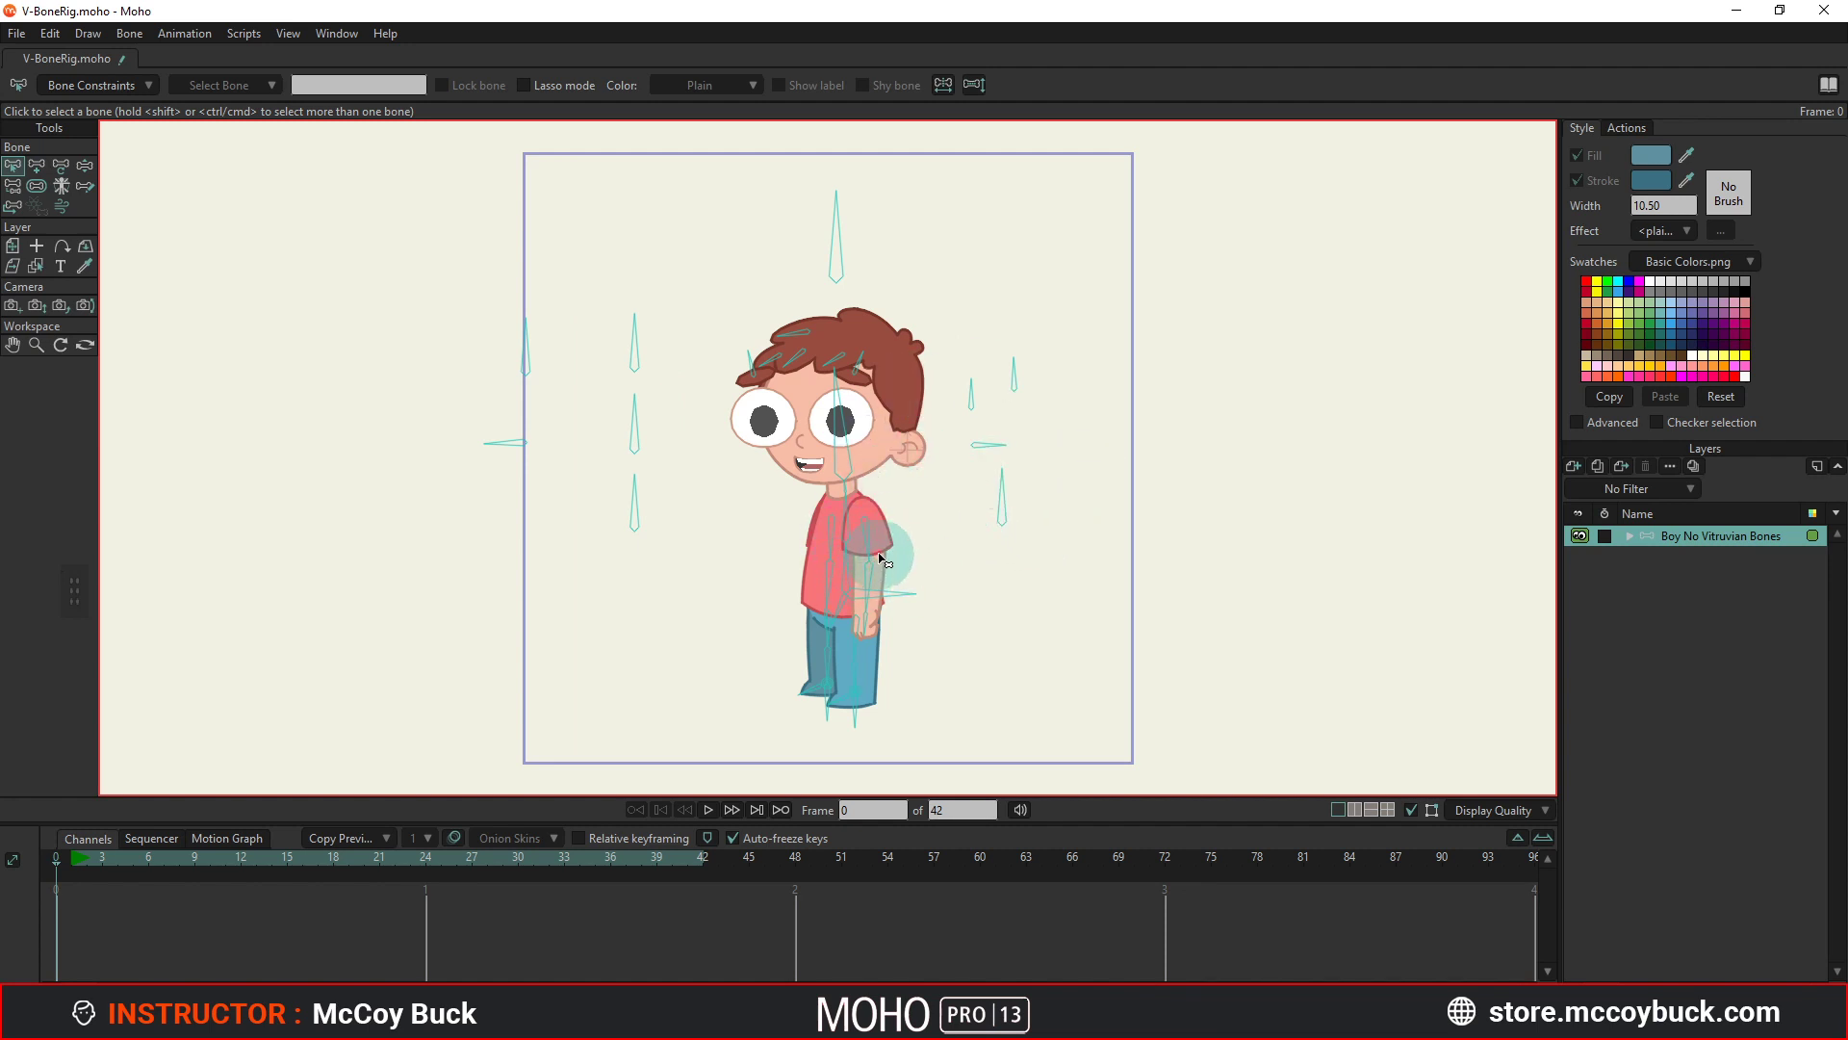
Expand the Boy No Vitruvian Bones layer and filter the layer list by the label color Red.
scroll(879, 576, "up", 1)
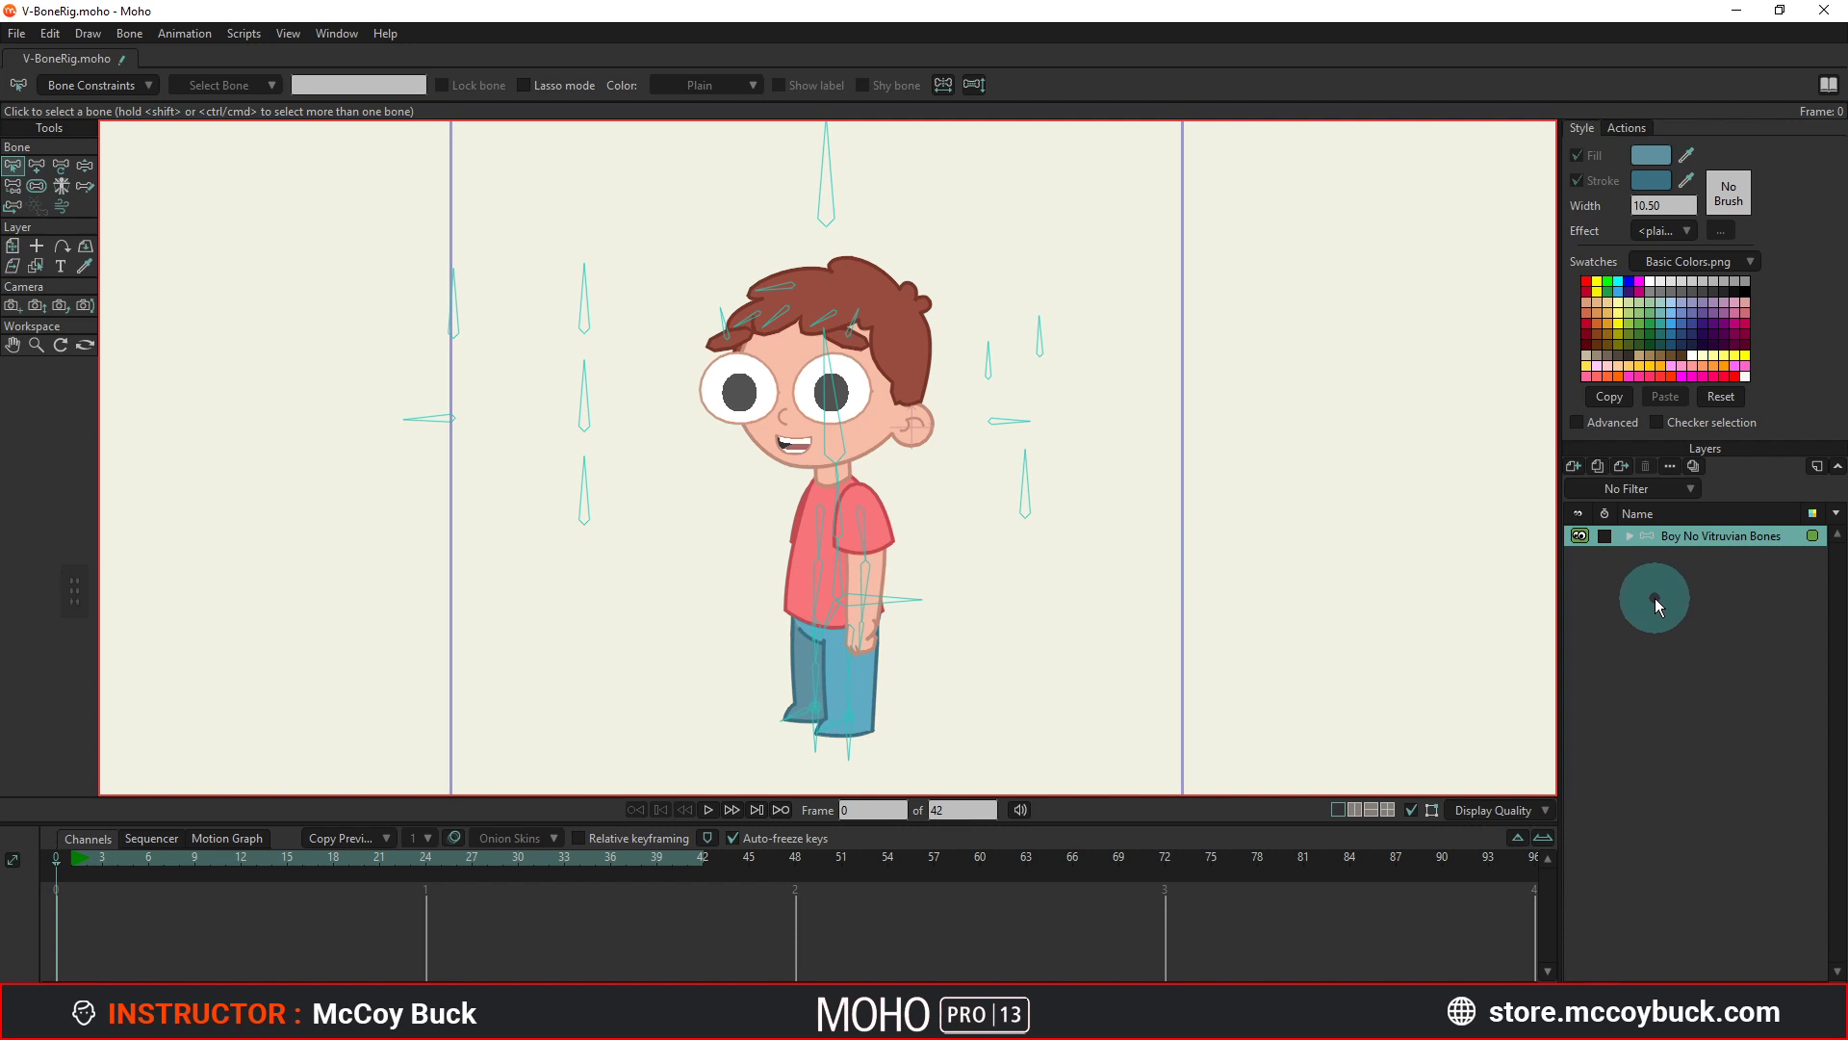
left_click(1629, 535)
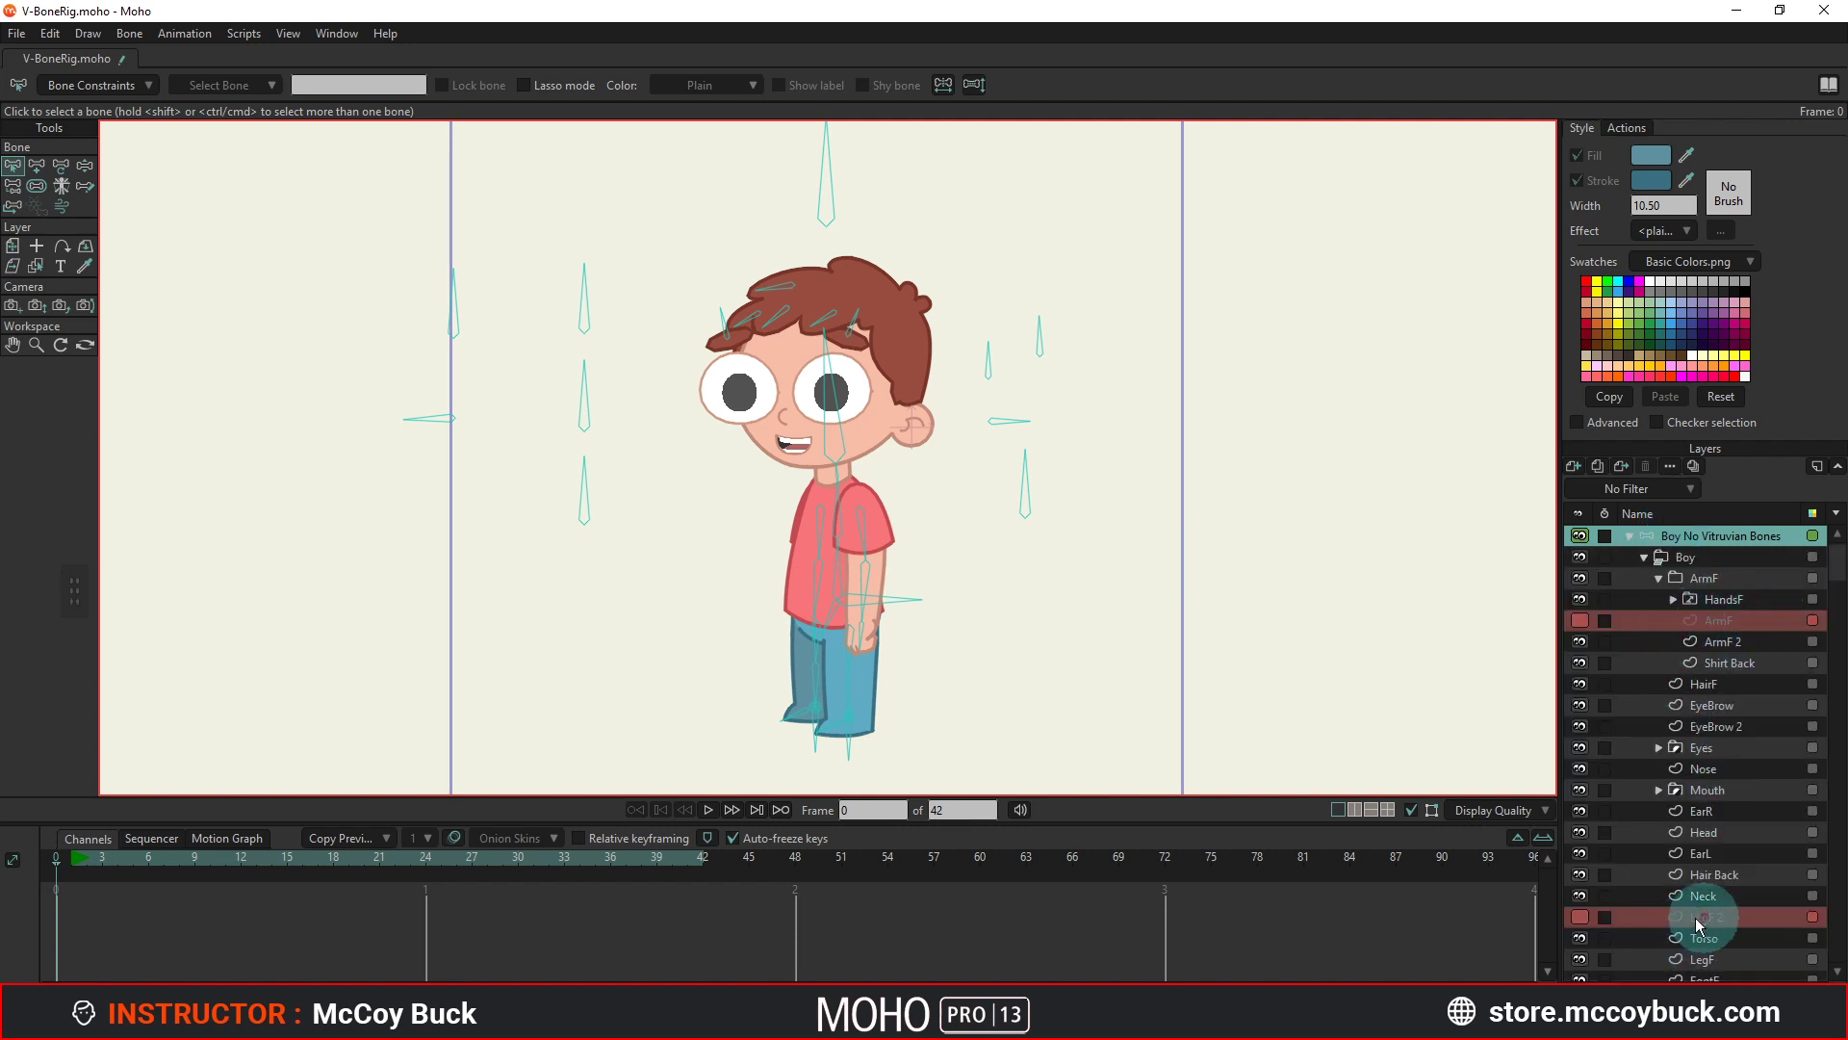
left_click(1655, 489)
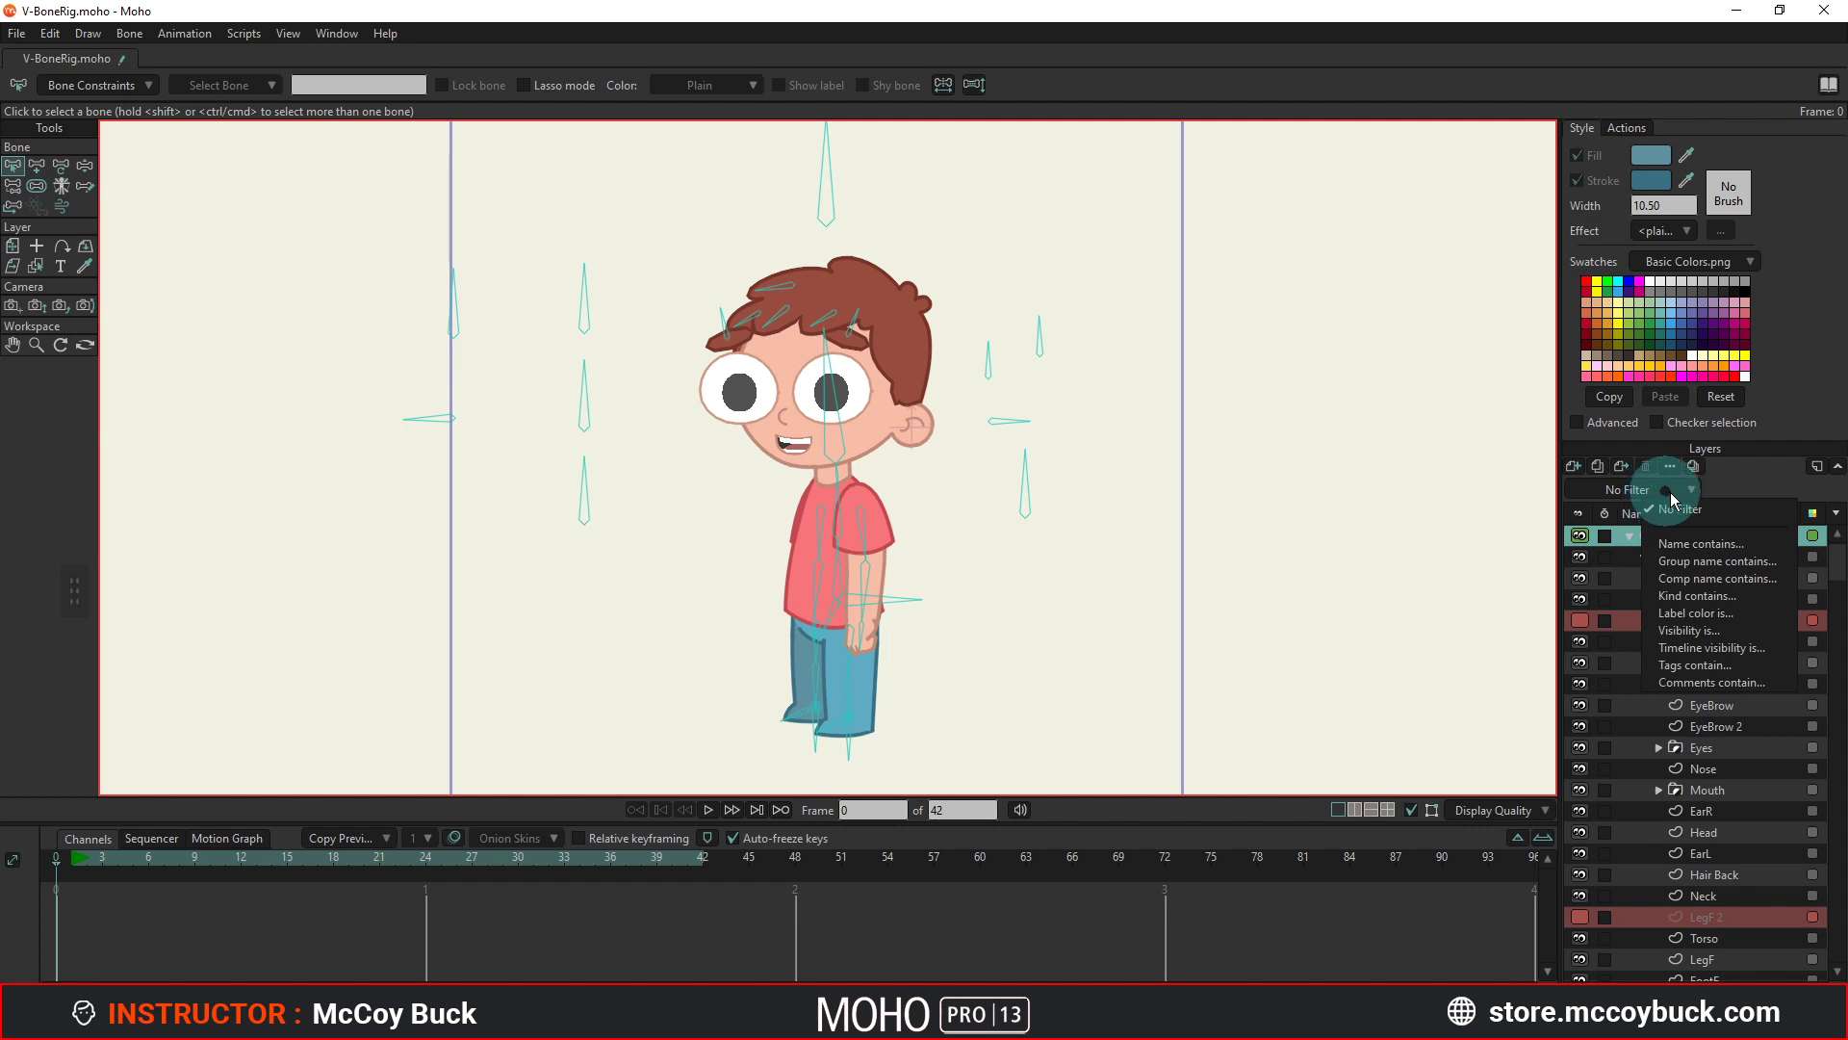
left_click(1694, 616)
left_click(1747, 489)
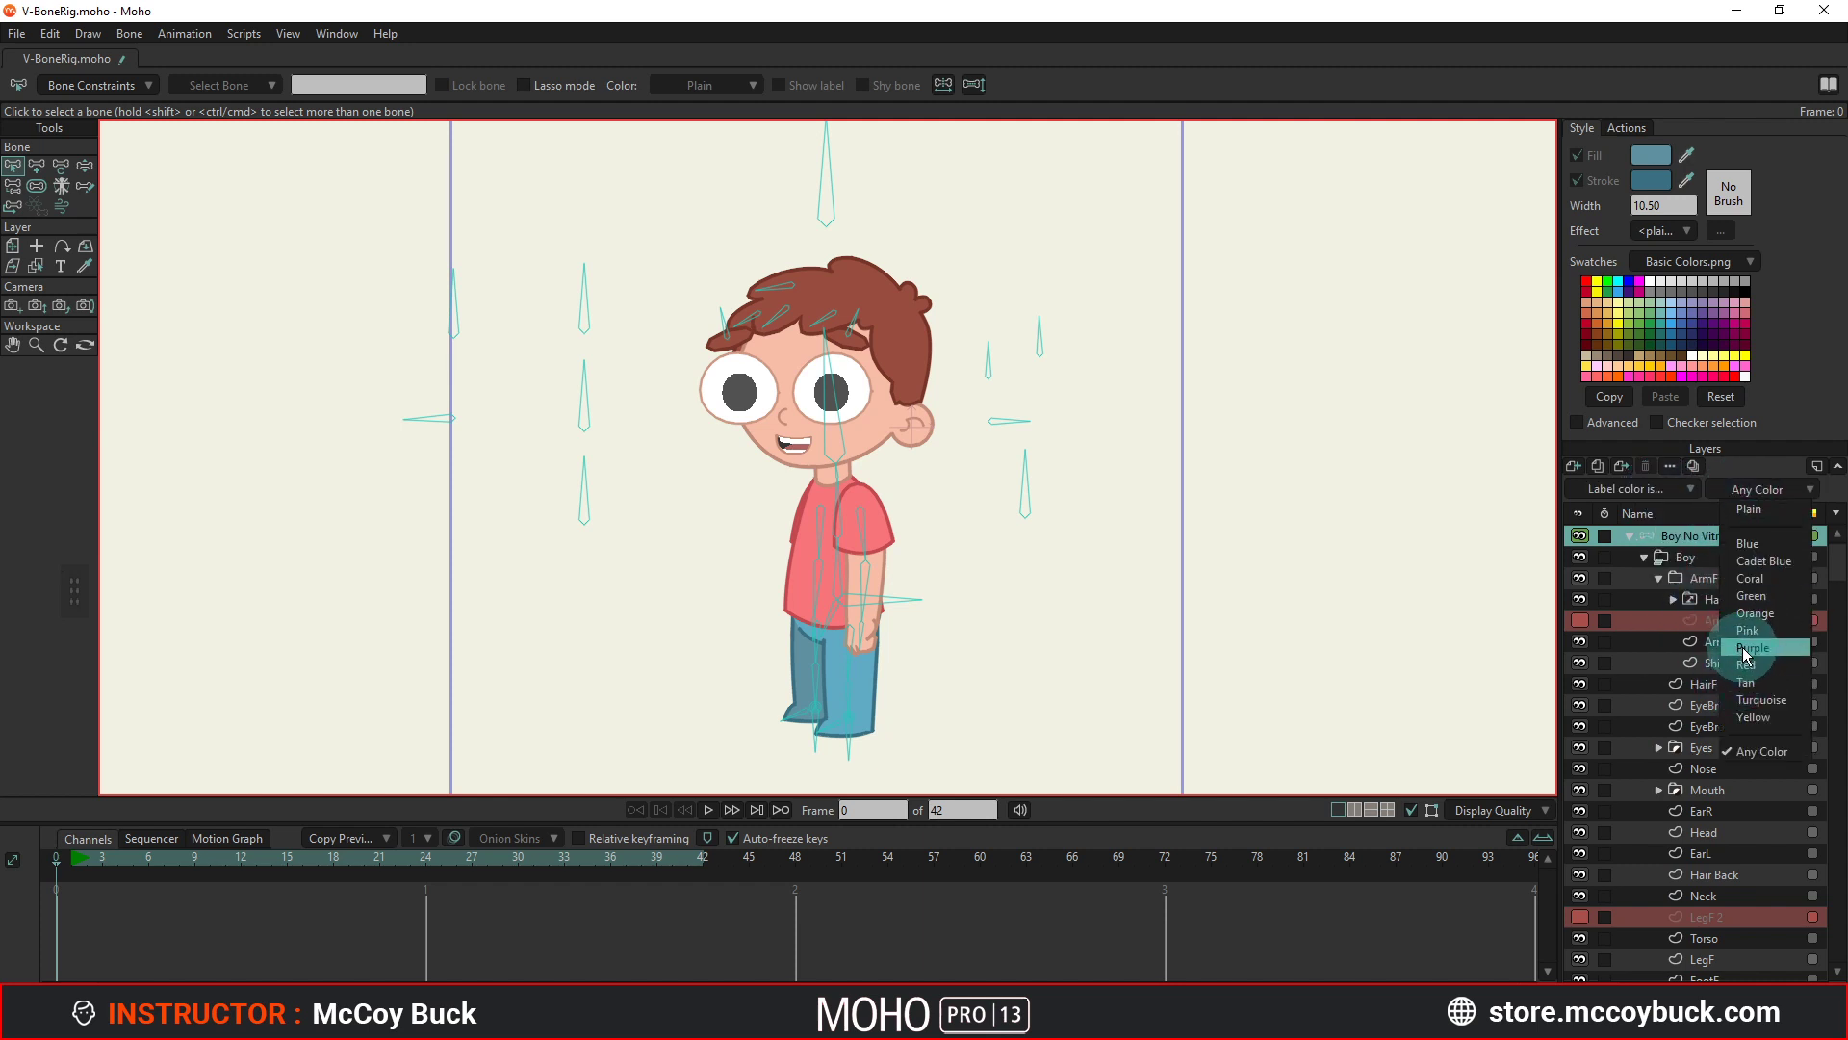
left_click(1747, 664)
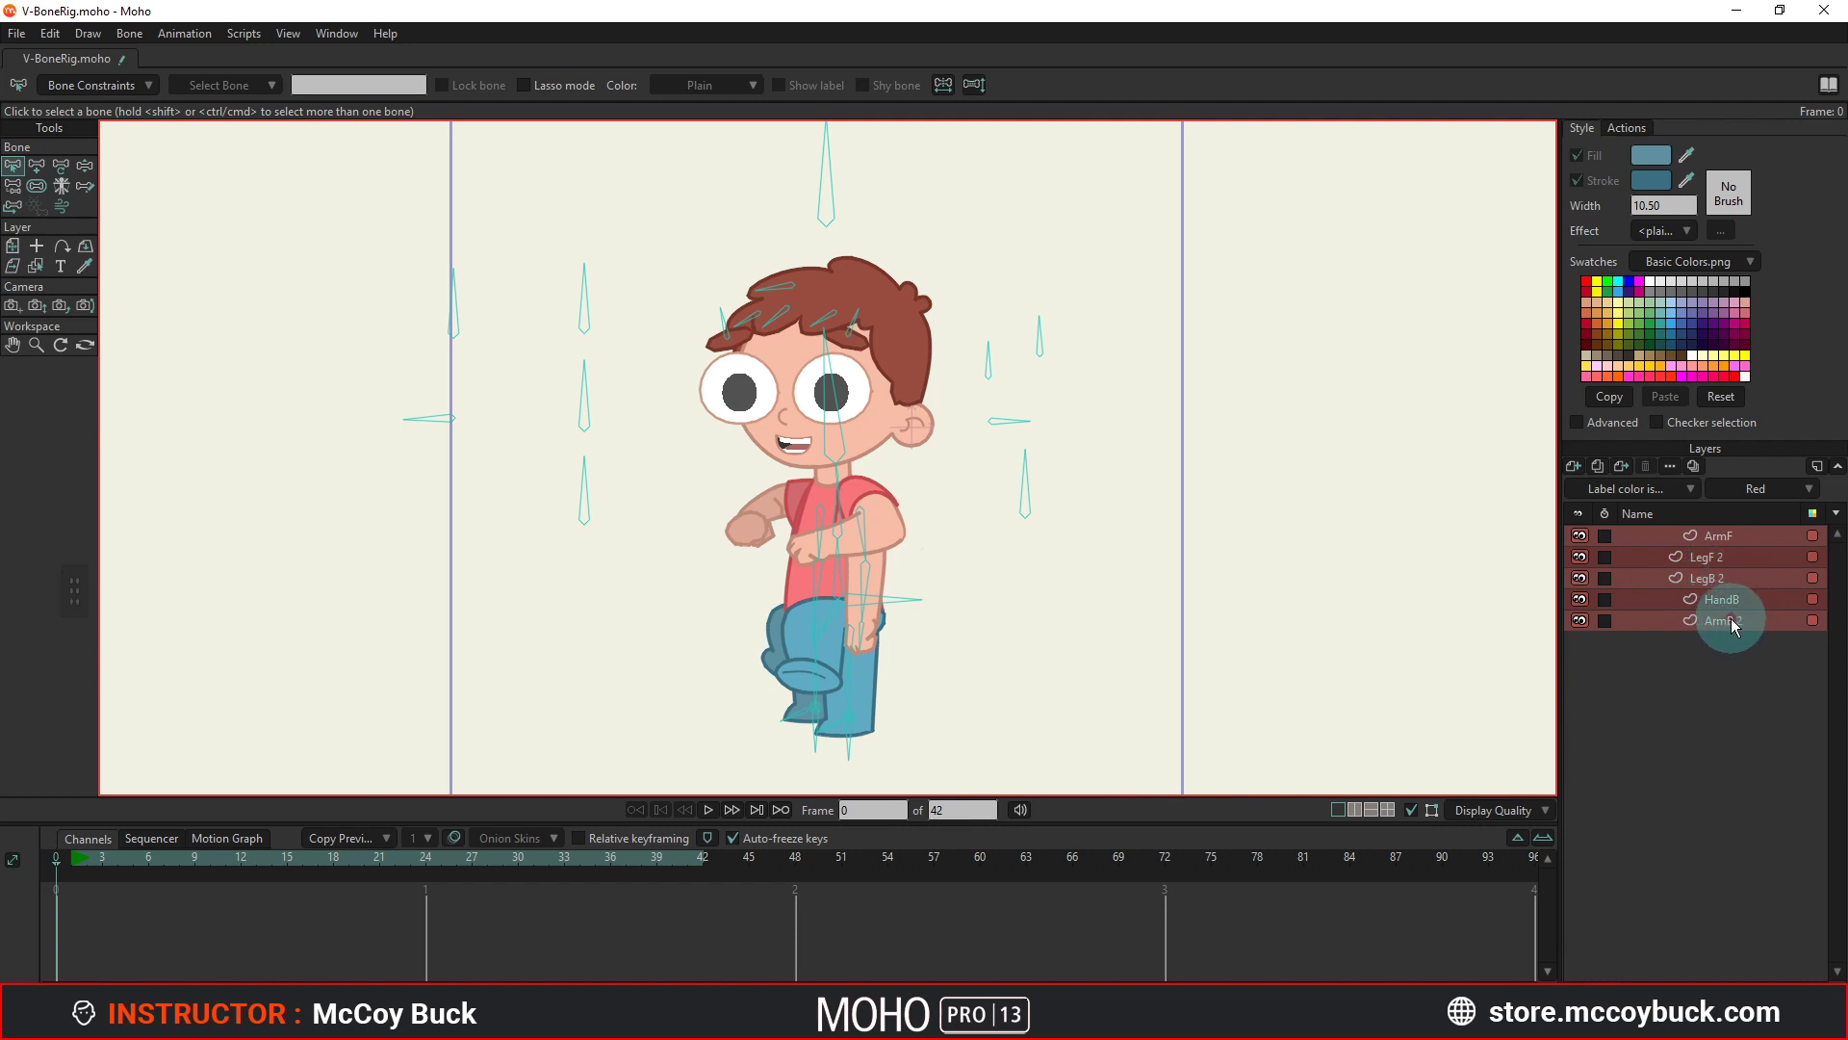
Make the hidden red-labelled arm, hand and leg layers visible on the character.
left_click(1581, 536)
left_click(1583, 536)
left_click(1584, 536)
left_click(1583, 537)
scroll(998, 621, "up", 3)
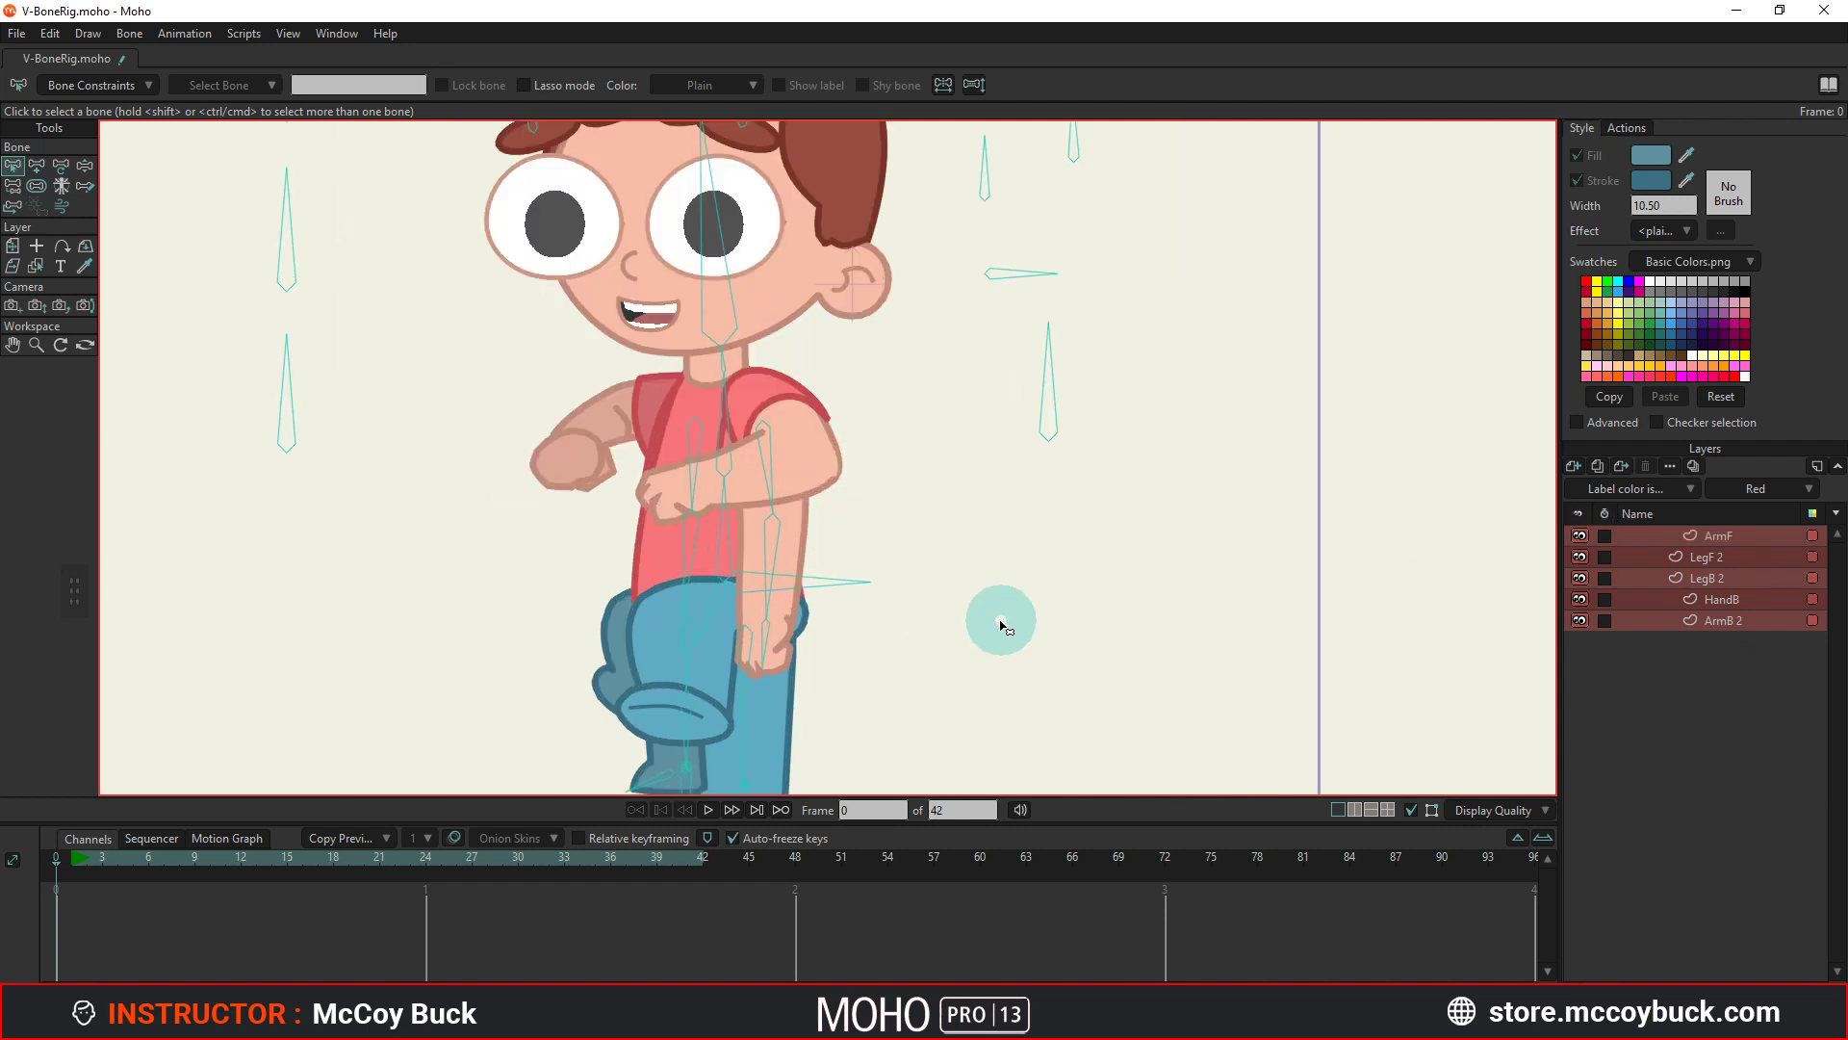
left_click_drag(909, 604, 1017, 615)
scroll(1019, 570, "down", 2)
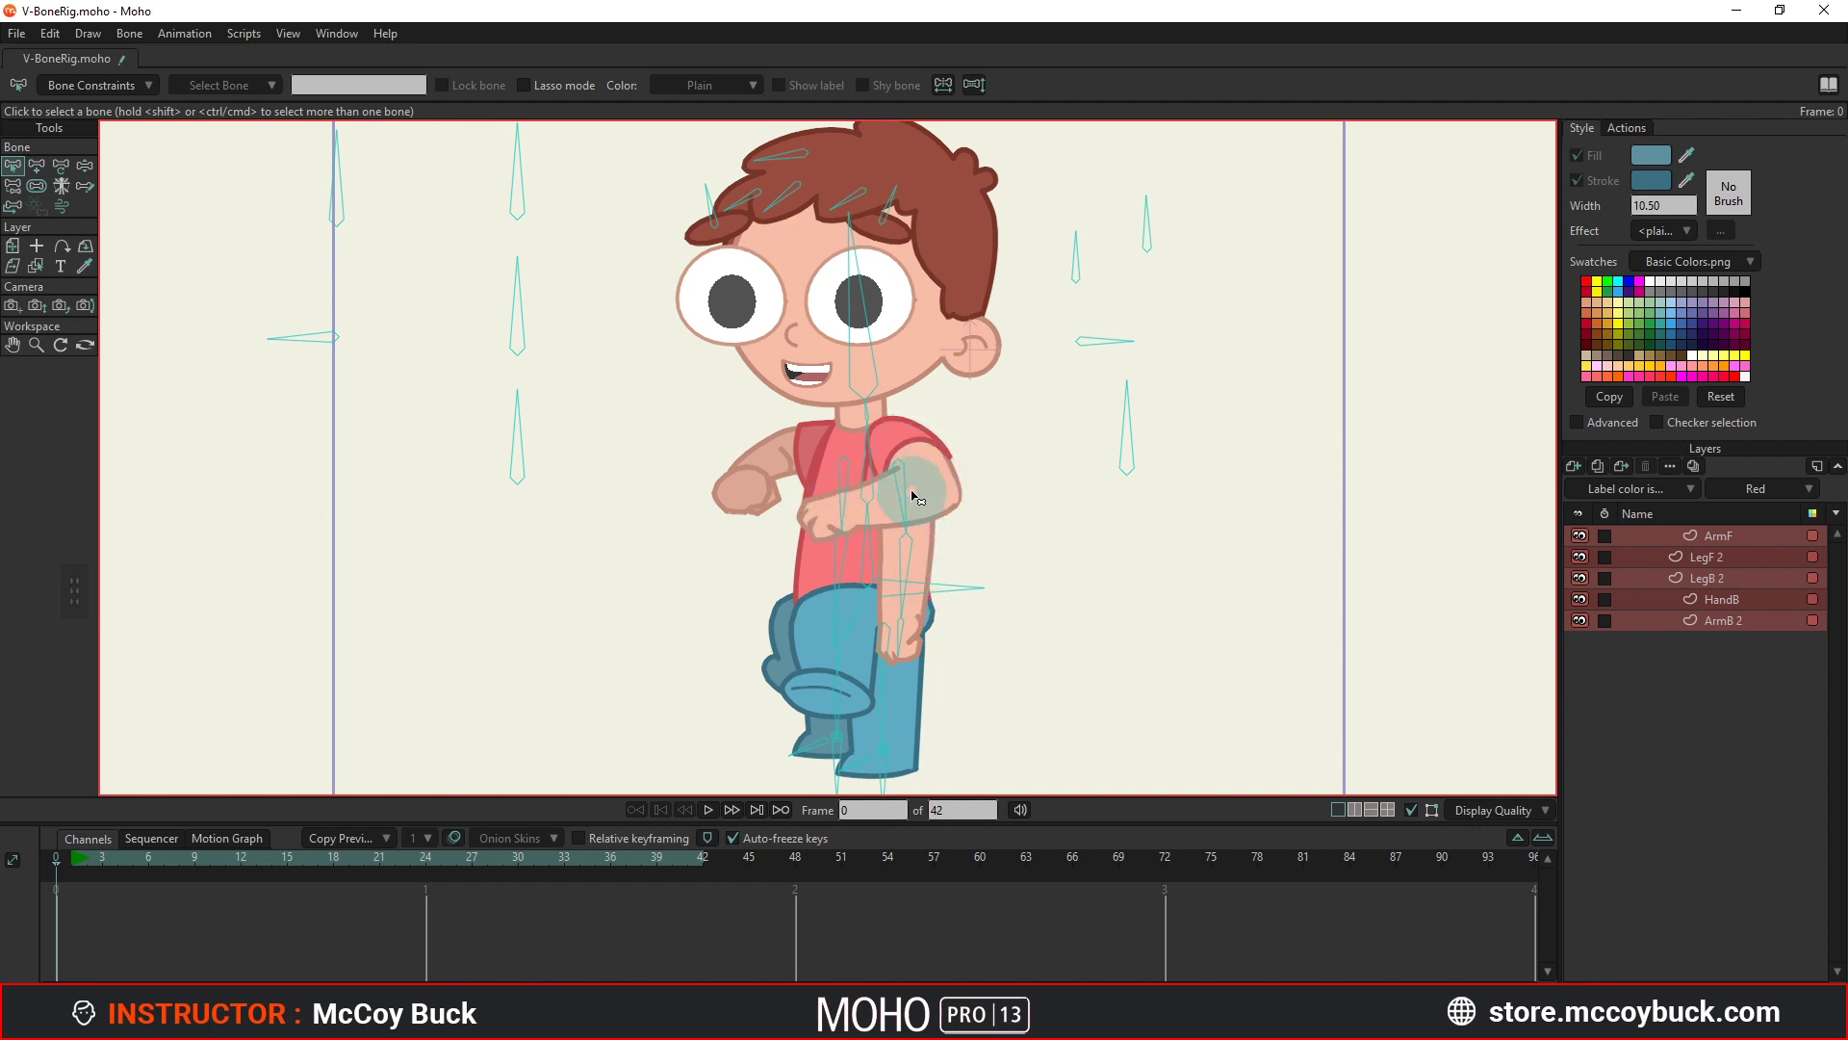
Test the front arm rig by bending its bones across the torso with Manipulate Bones.
key("z")
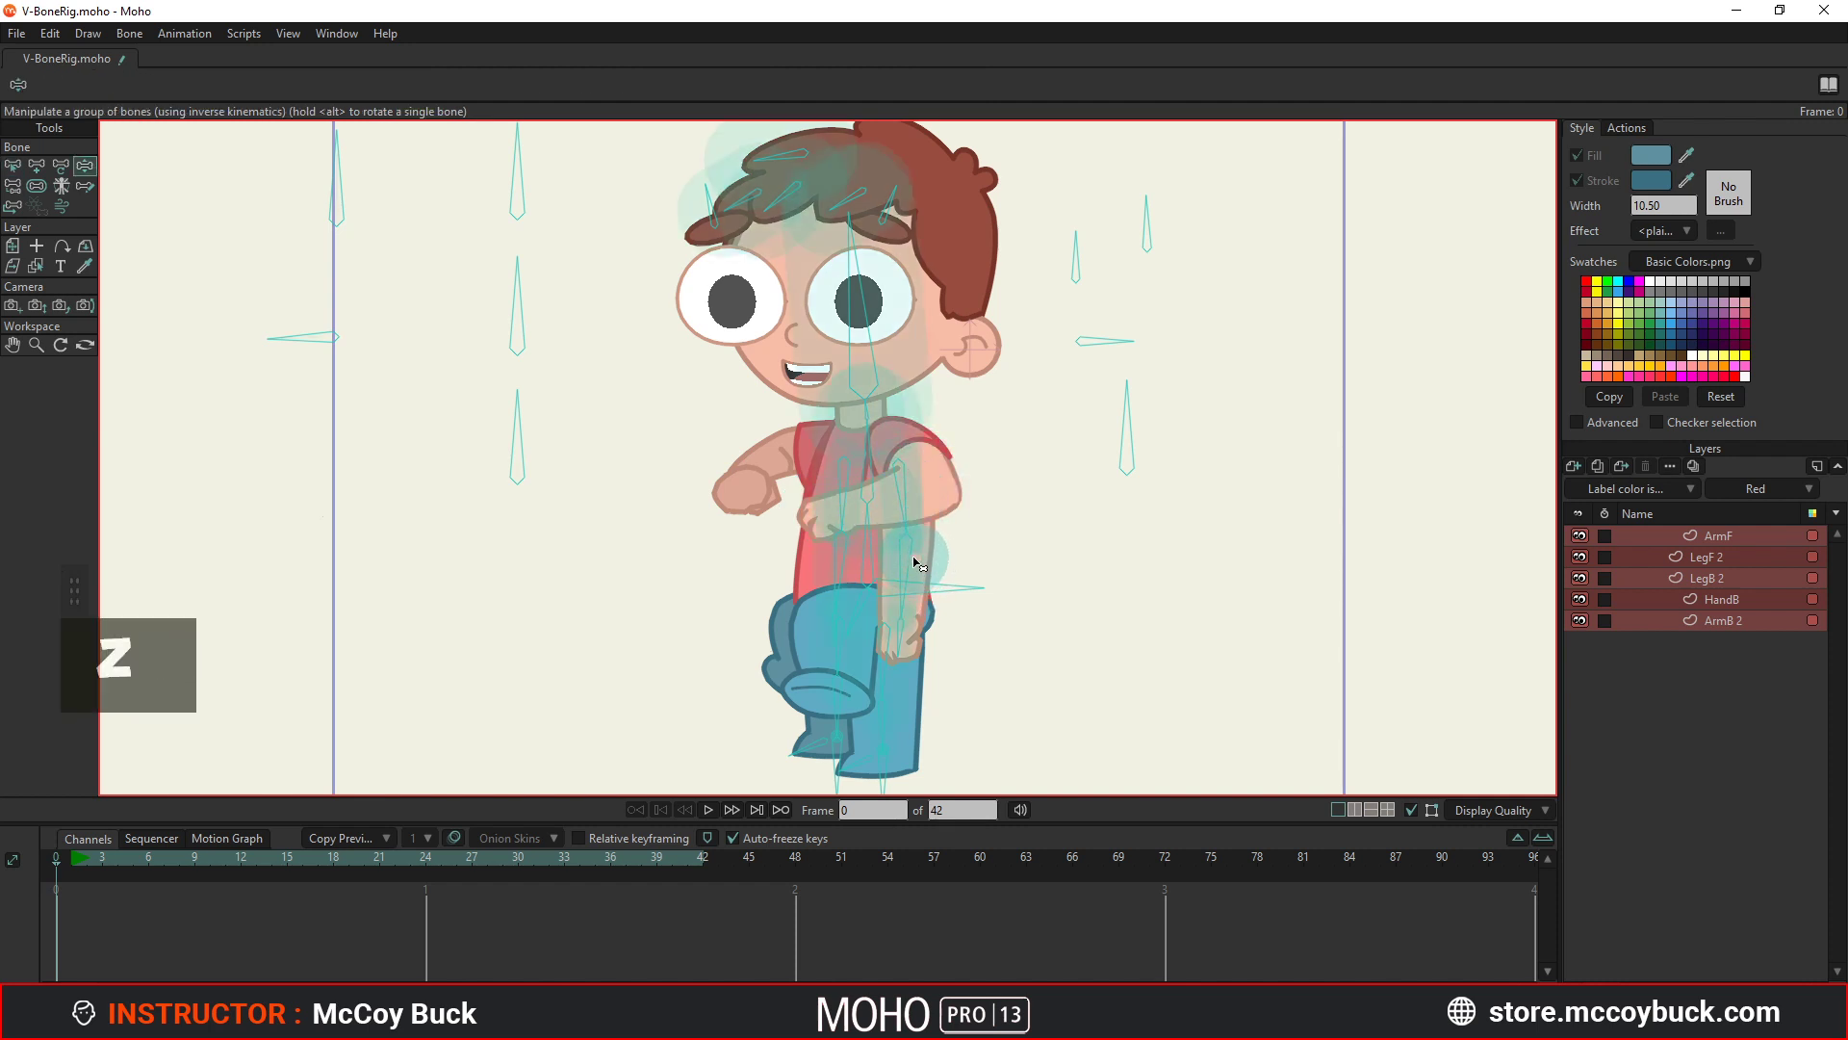
left_click_drag(910, 565, 878, 510)
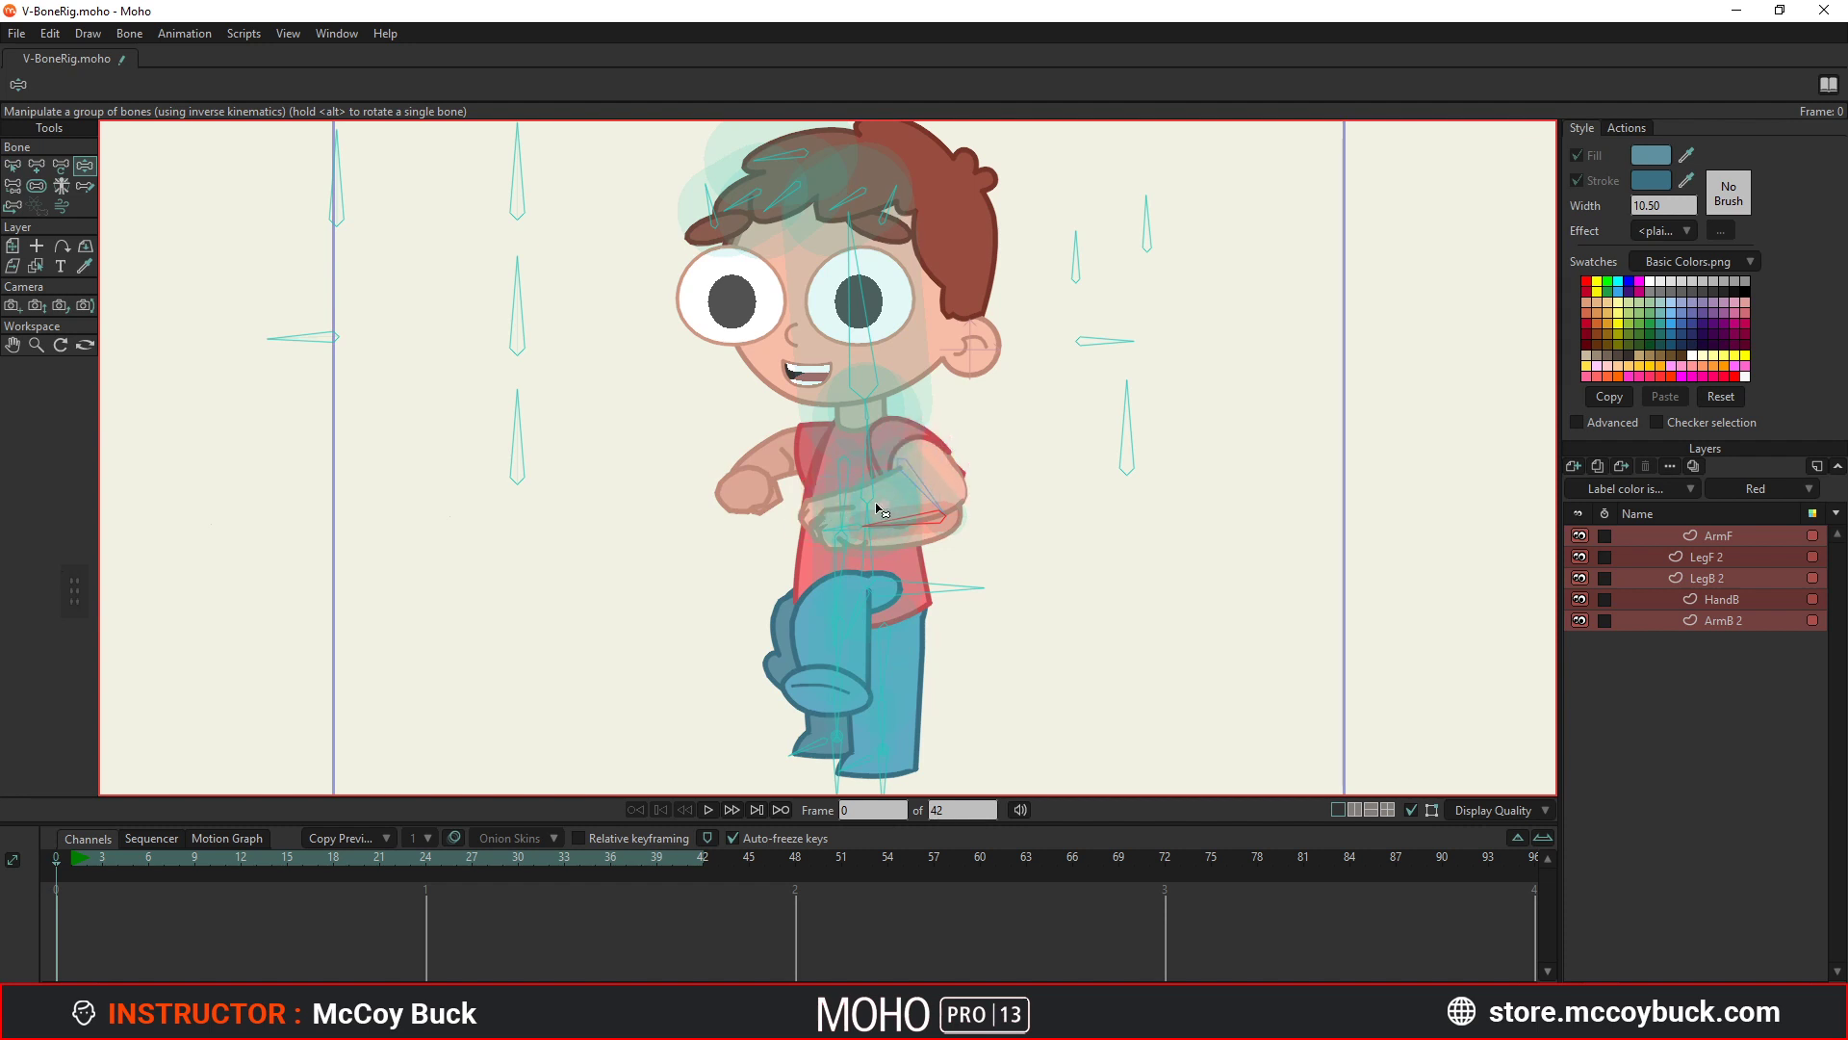
key("t")
Make ArmF the active layer and select its hand shape.
right_click(974, 532, "alt")
scroll(971, 528, "up", 2)
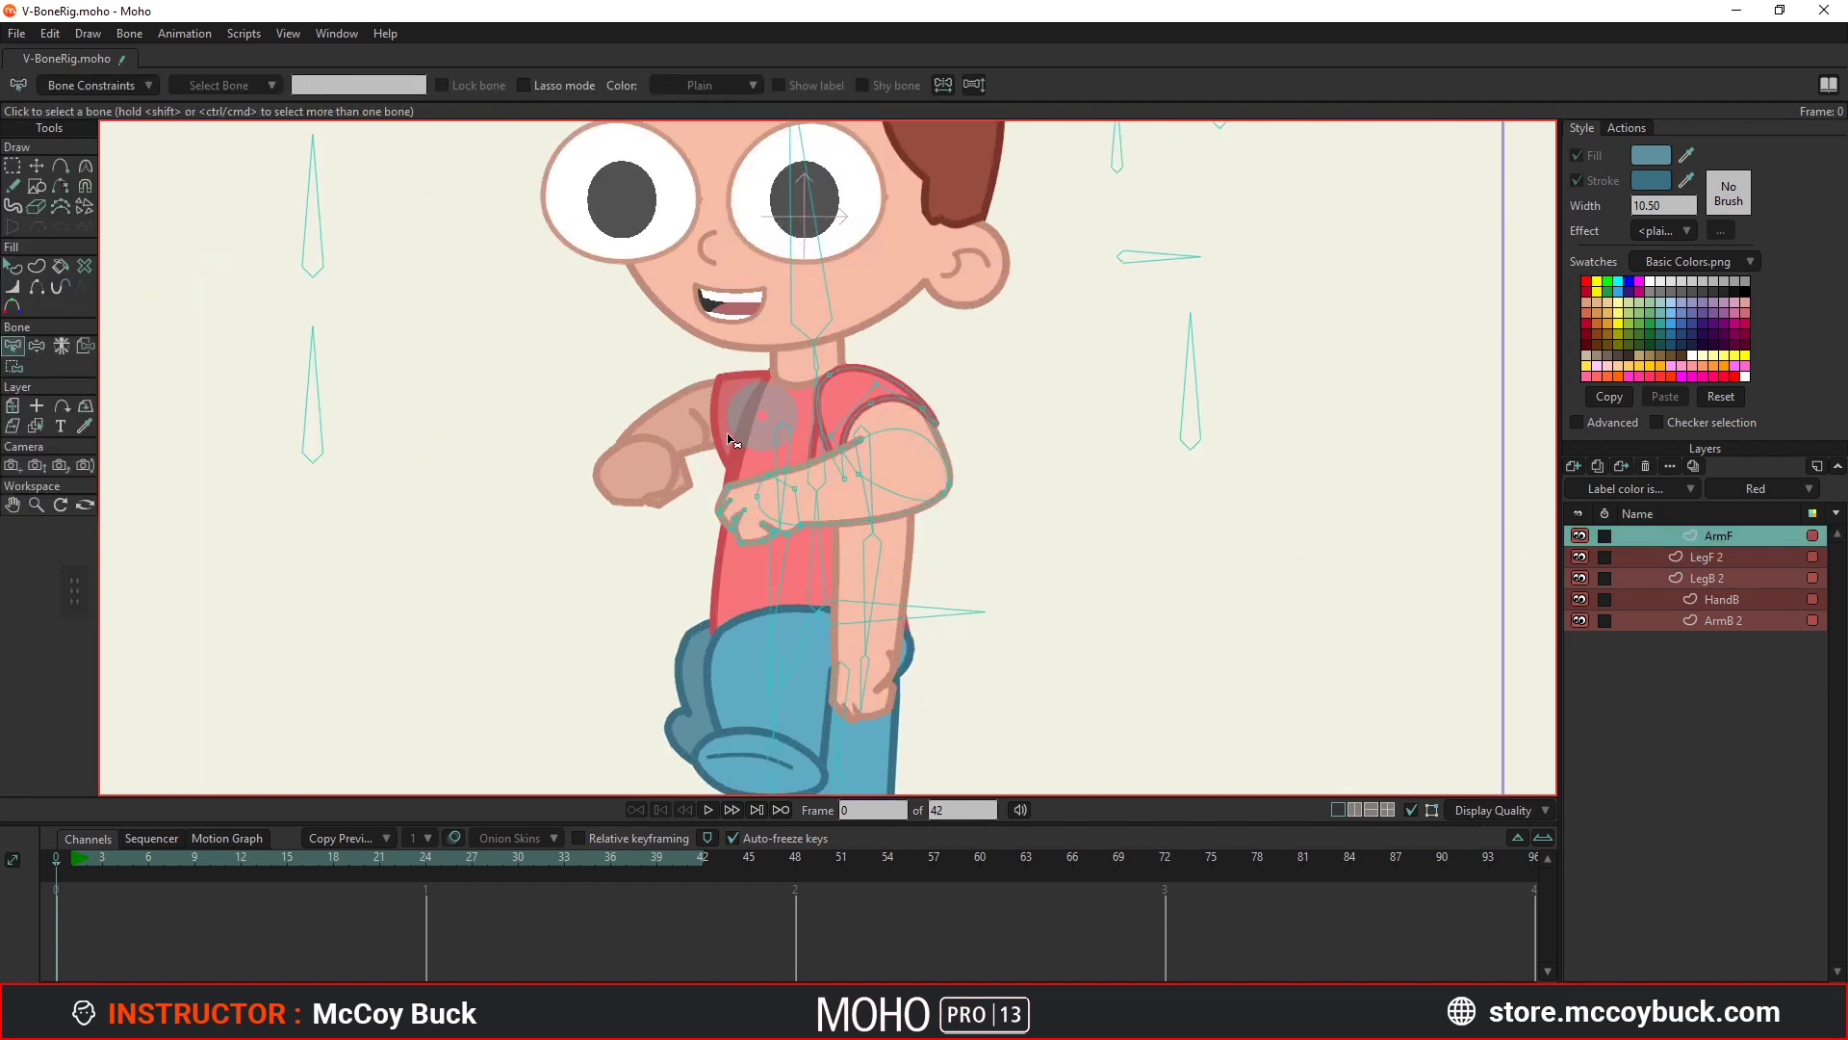
scroll(841, 538, "up", 2)
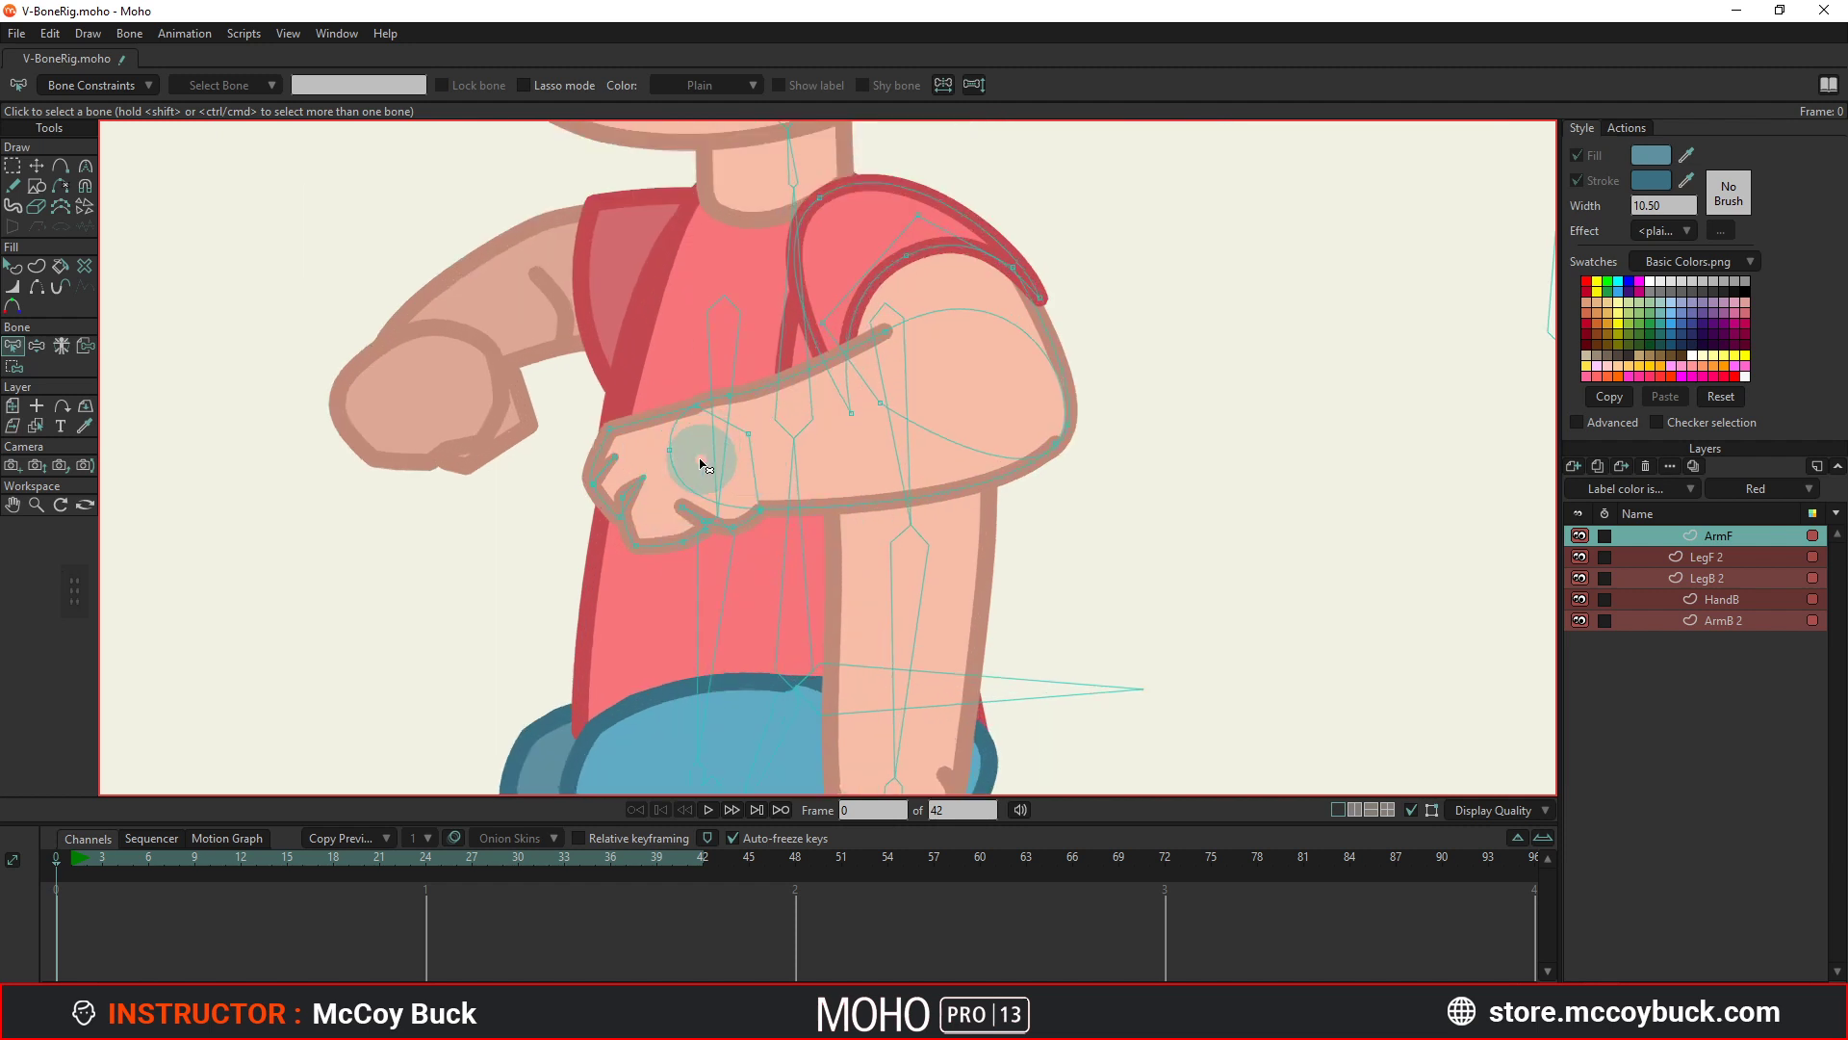
scroll(702, 462, "down", 1)
key("q")
left_click(728, 476)
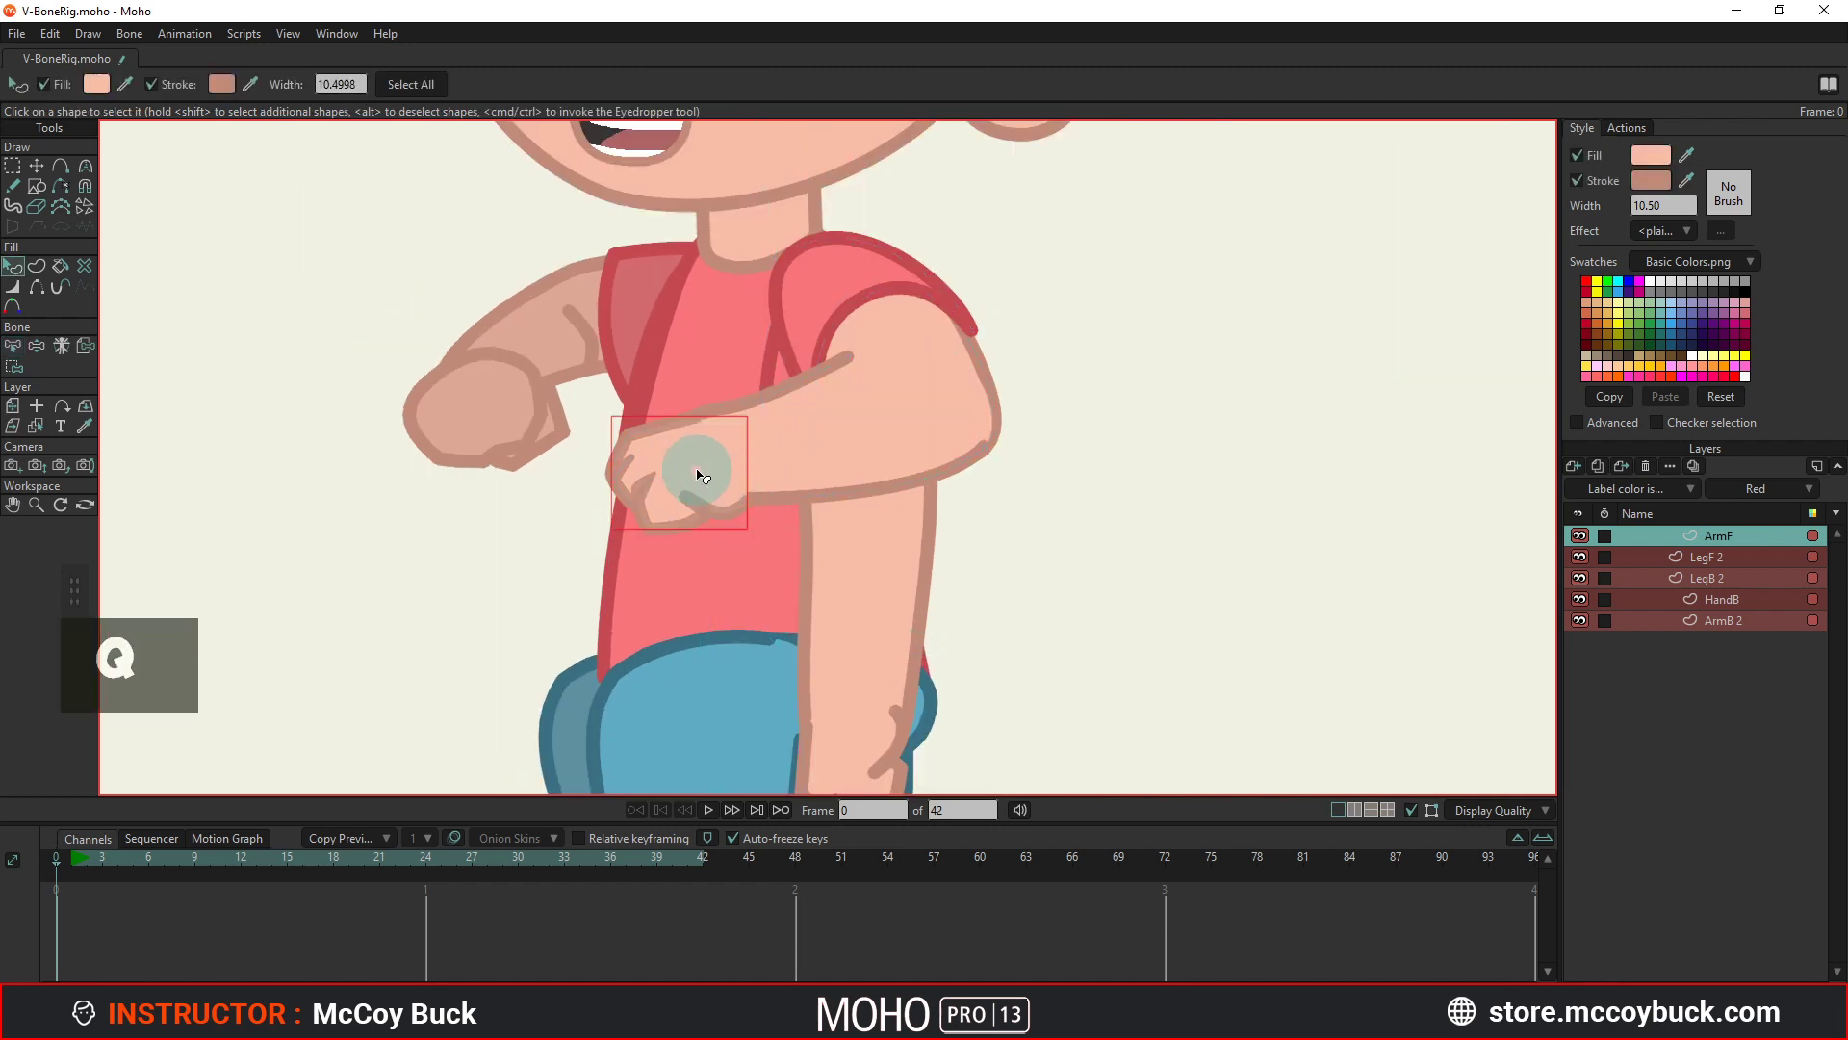
Try moving the hand shape away from the bent forearm, and undo the move.
key("t")
left_click_drag(695, 469, 368, 535)
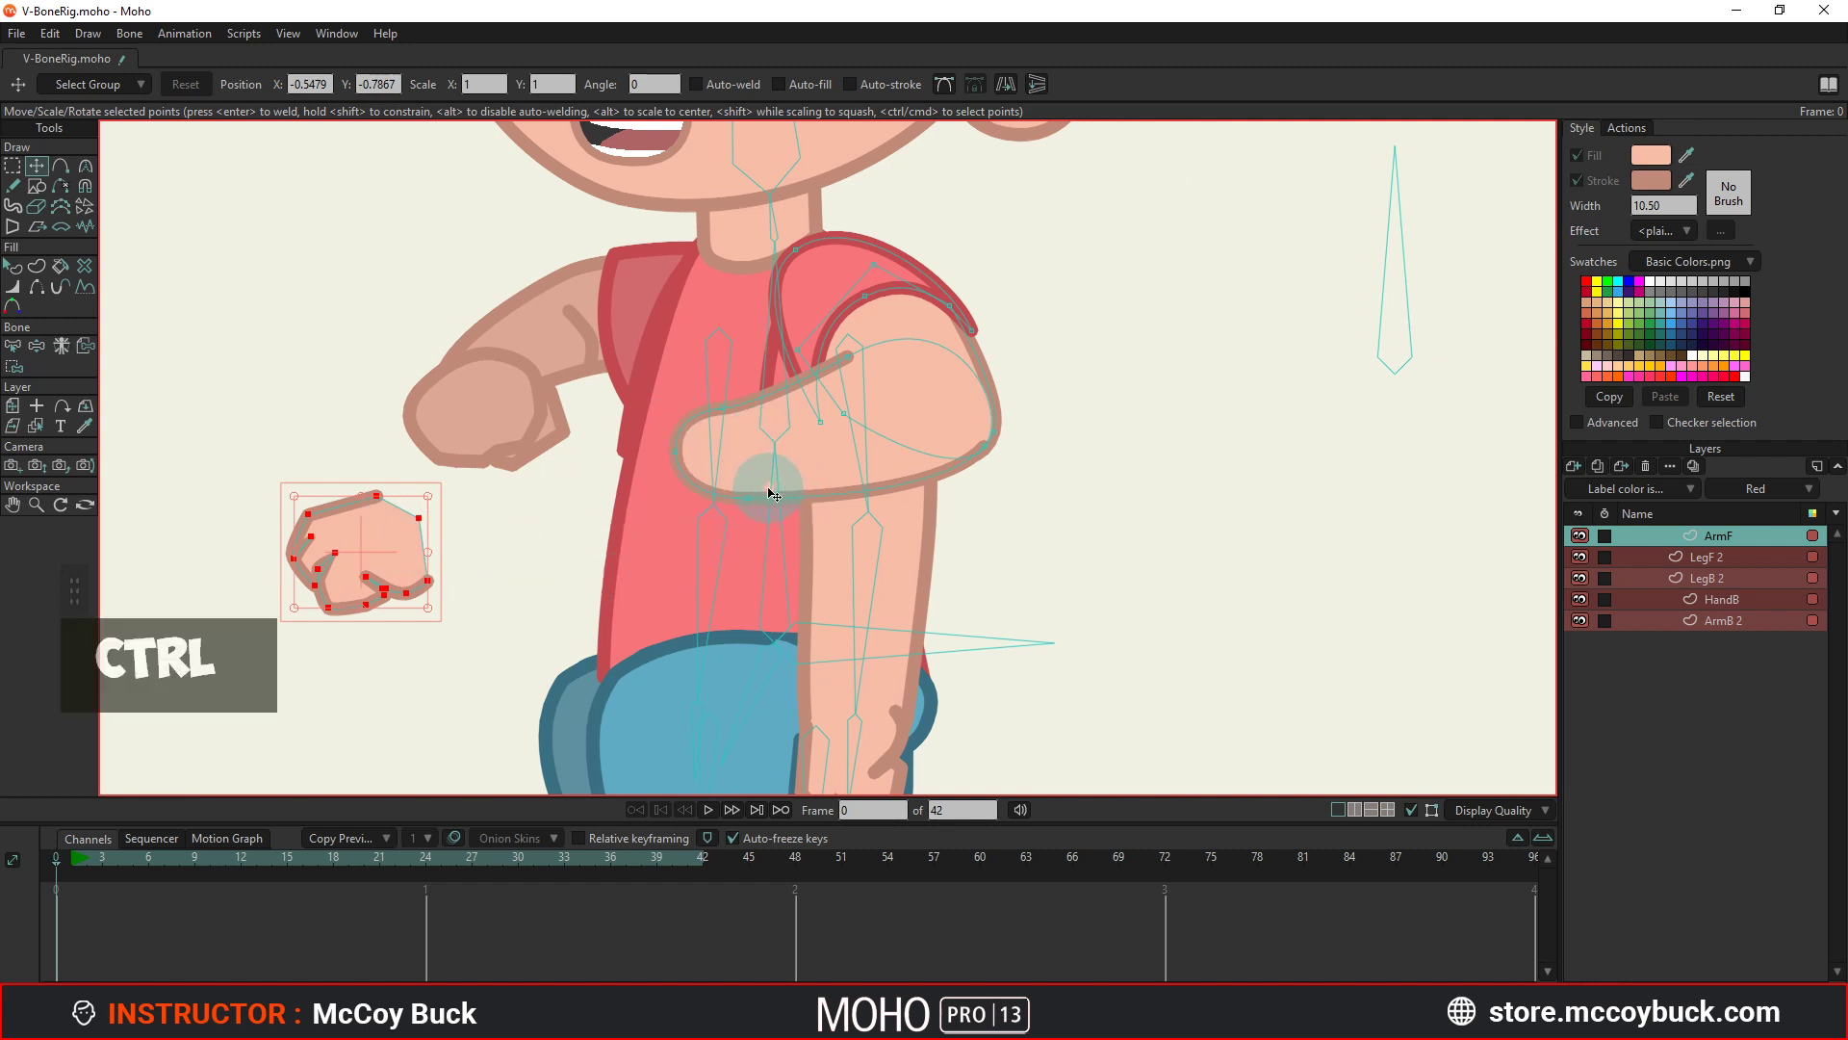
key("ctrl+z")
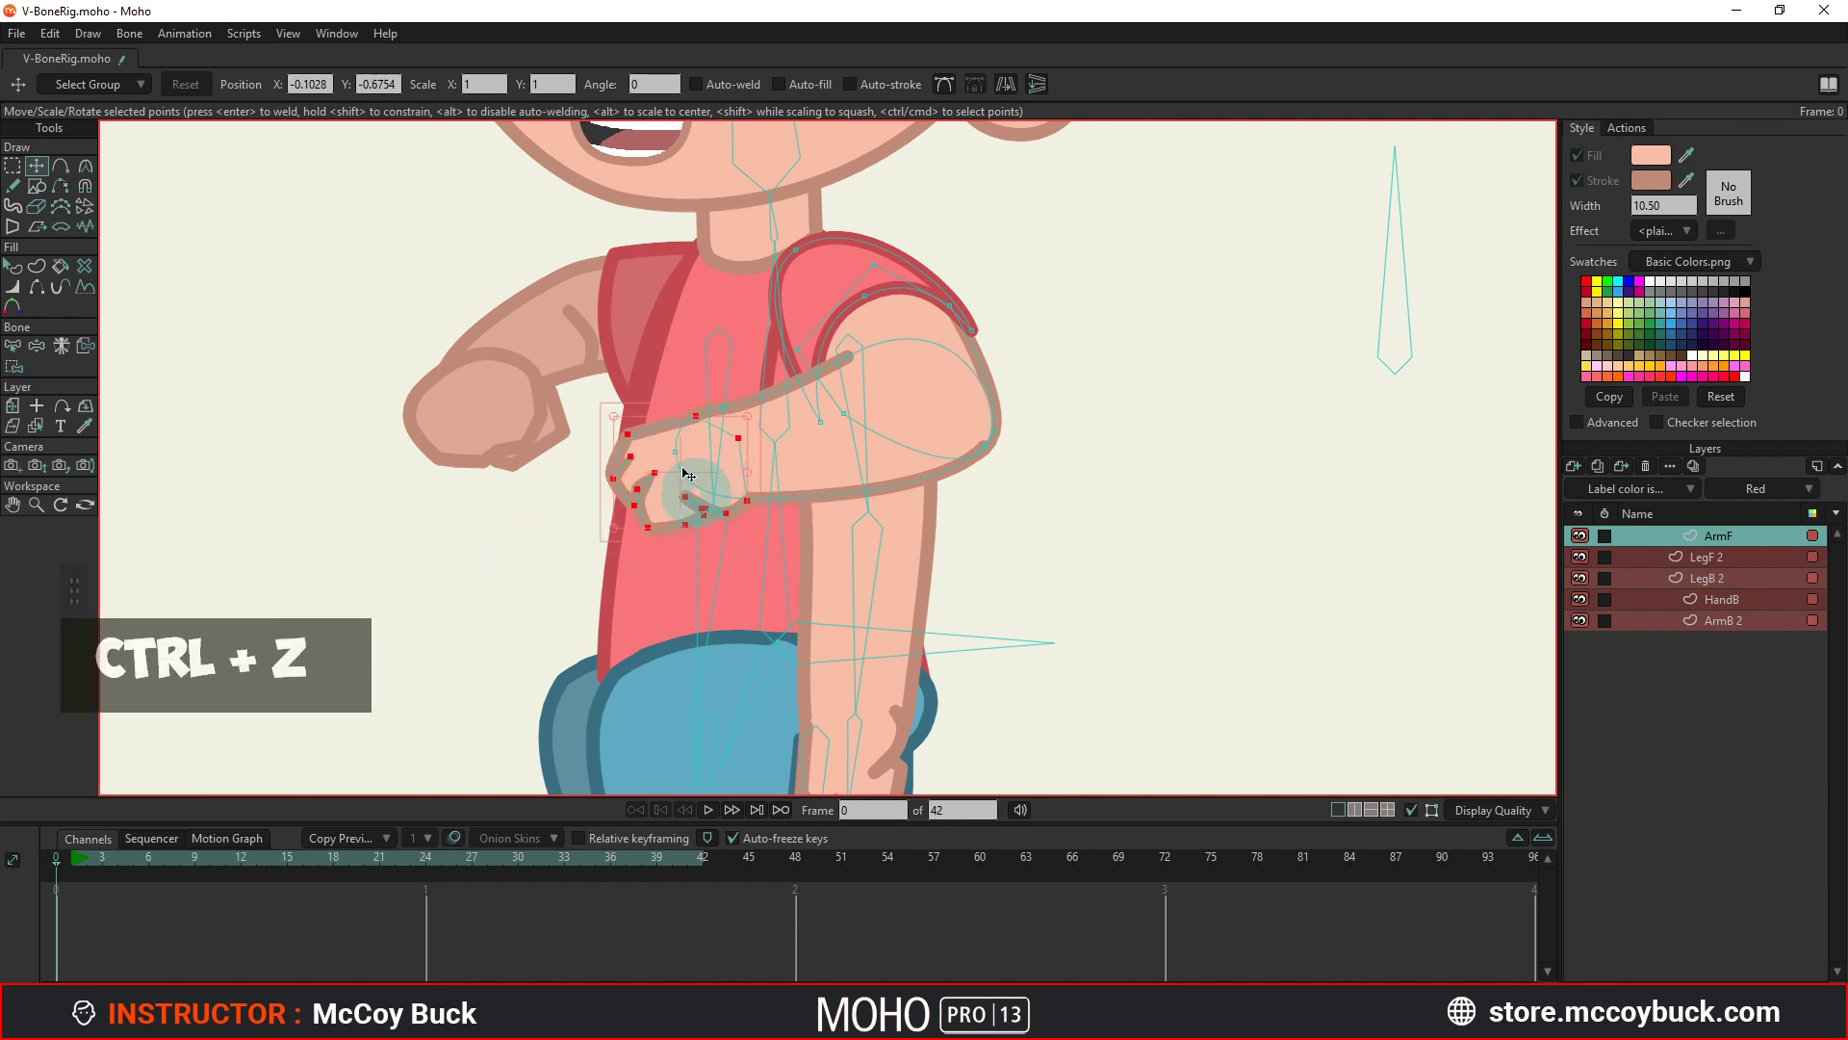
Hide the ArmF layer and toggle LegF 2 to compare the bent front leg, leaving LegF 2 hidden.
left_click(1579, 537)
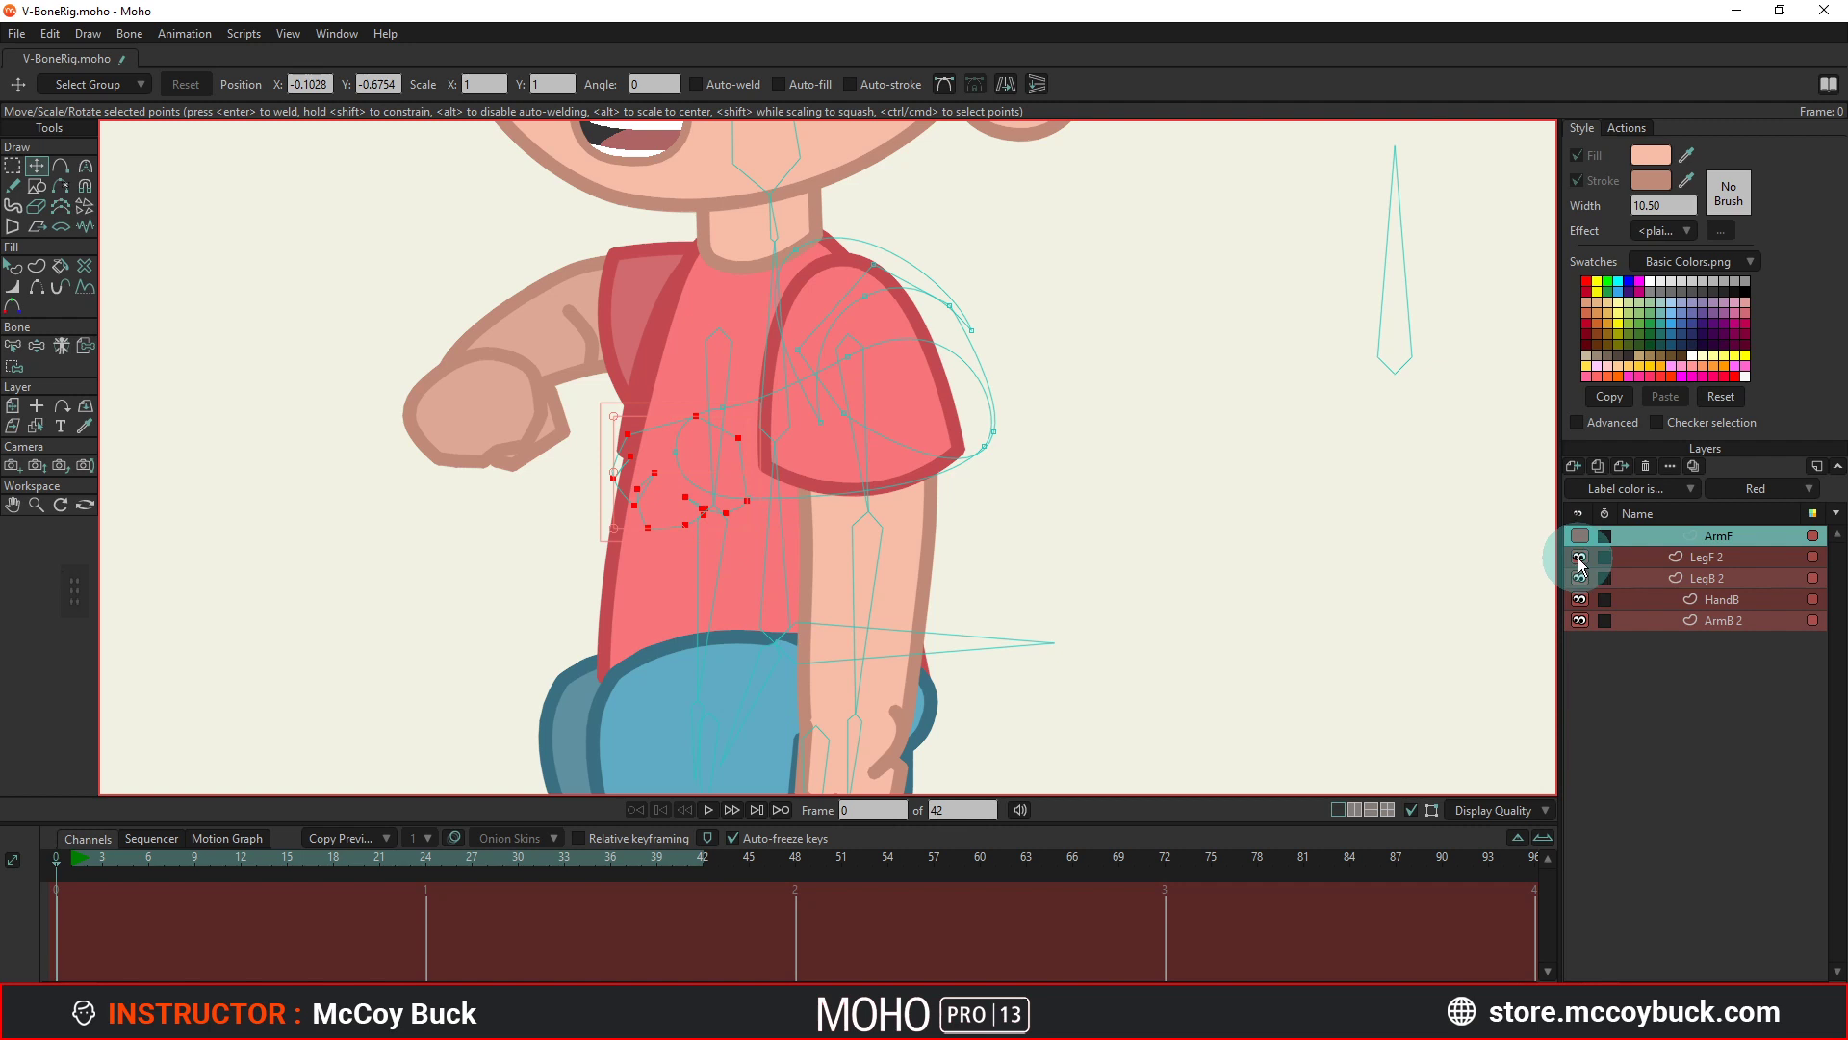
left_click(1580, 559)
scroll(1193, 516, "down", 3)
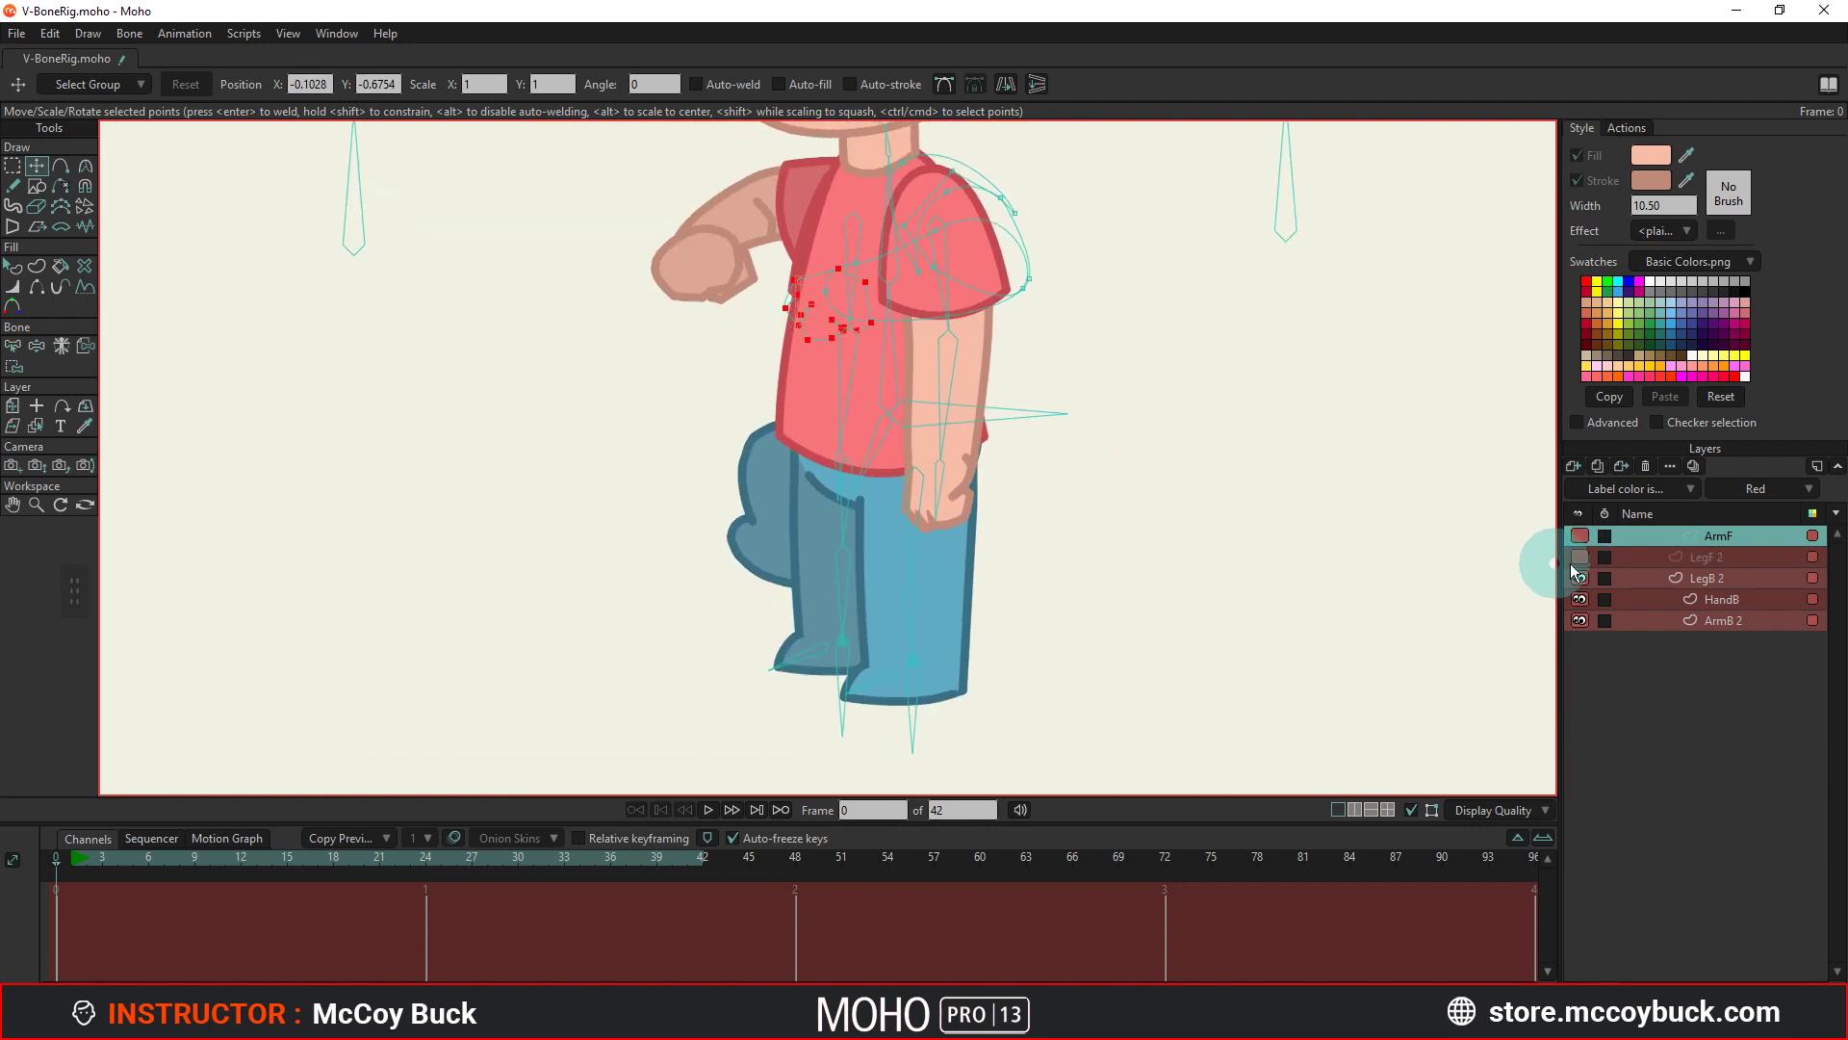
left_click(1579, 557)
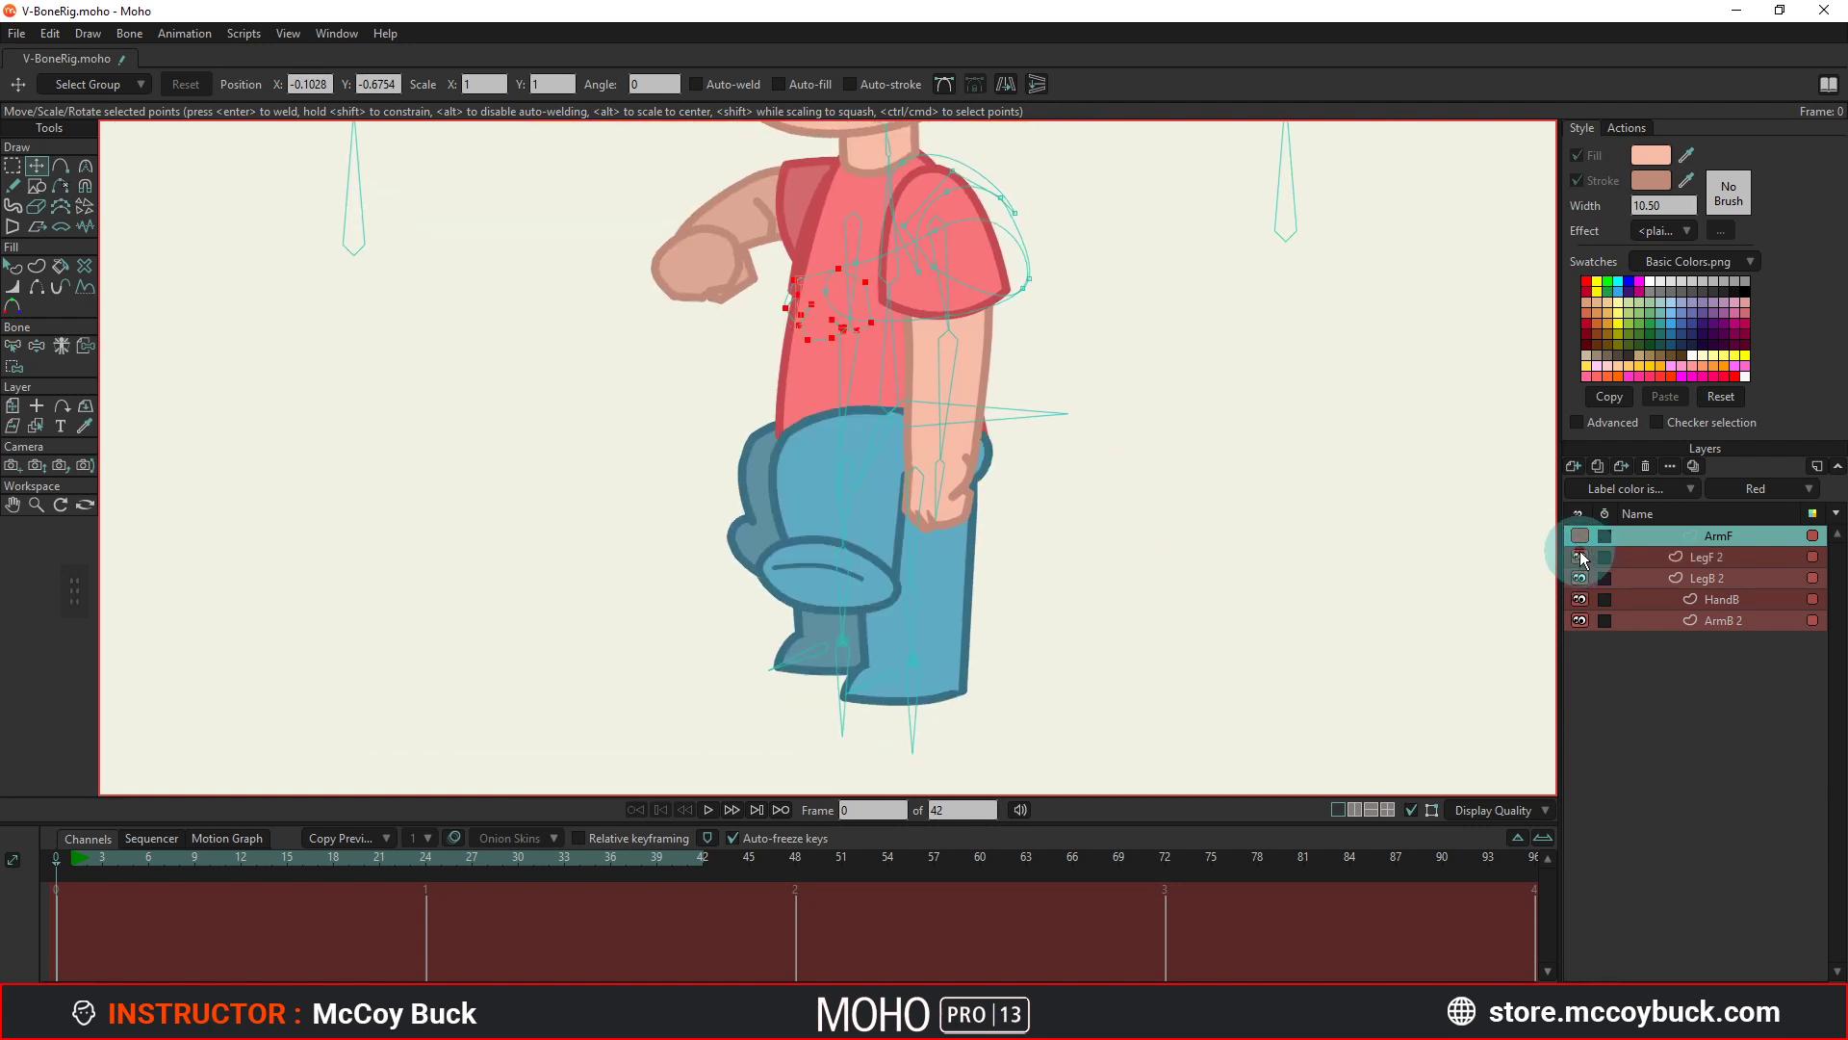
left_click(1580, 556)
left_click(1580, 557)
scroll(1005, 544, "up", 2)
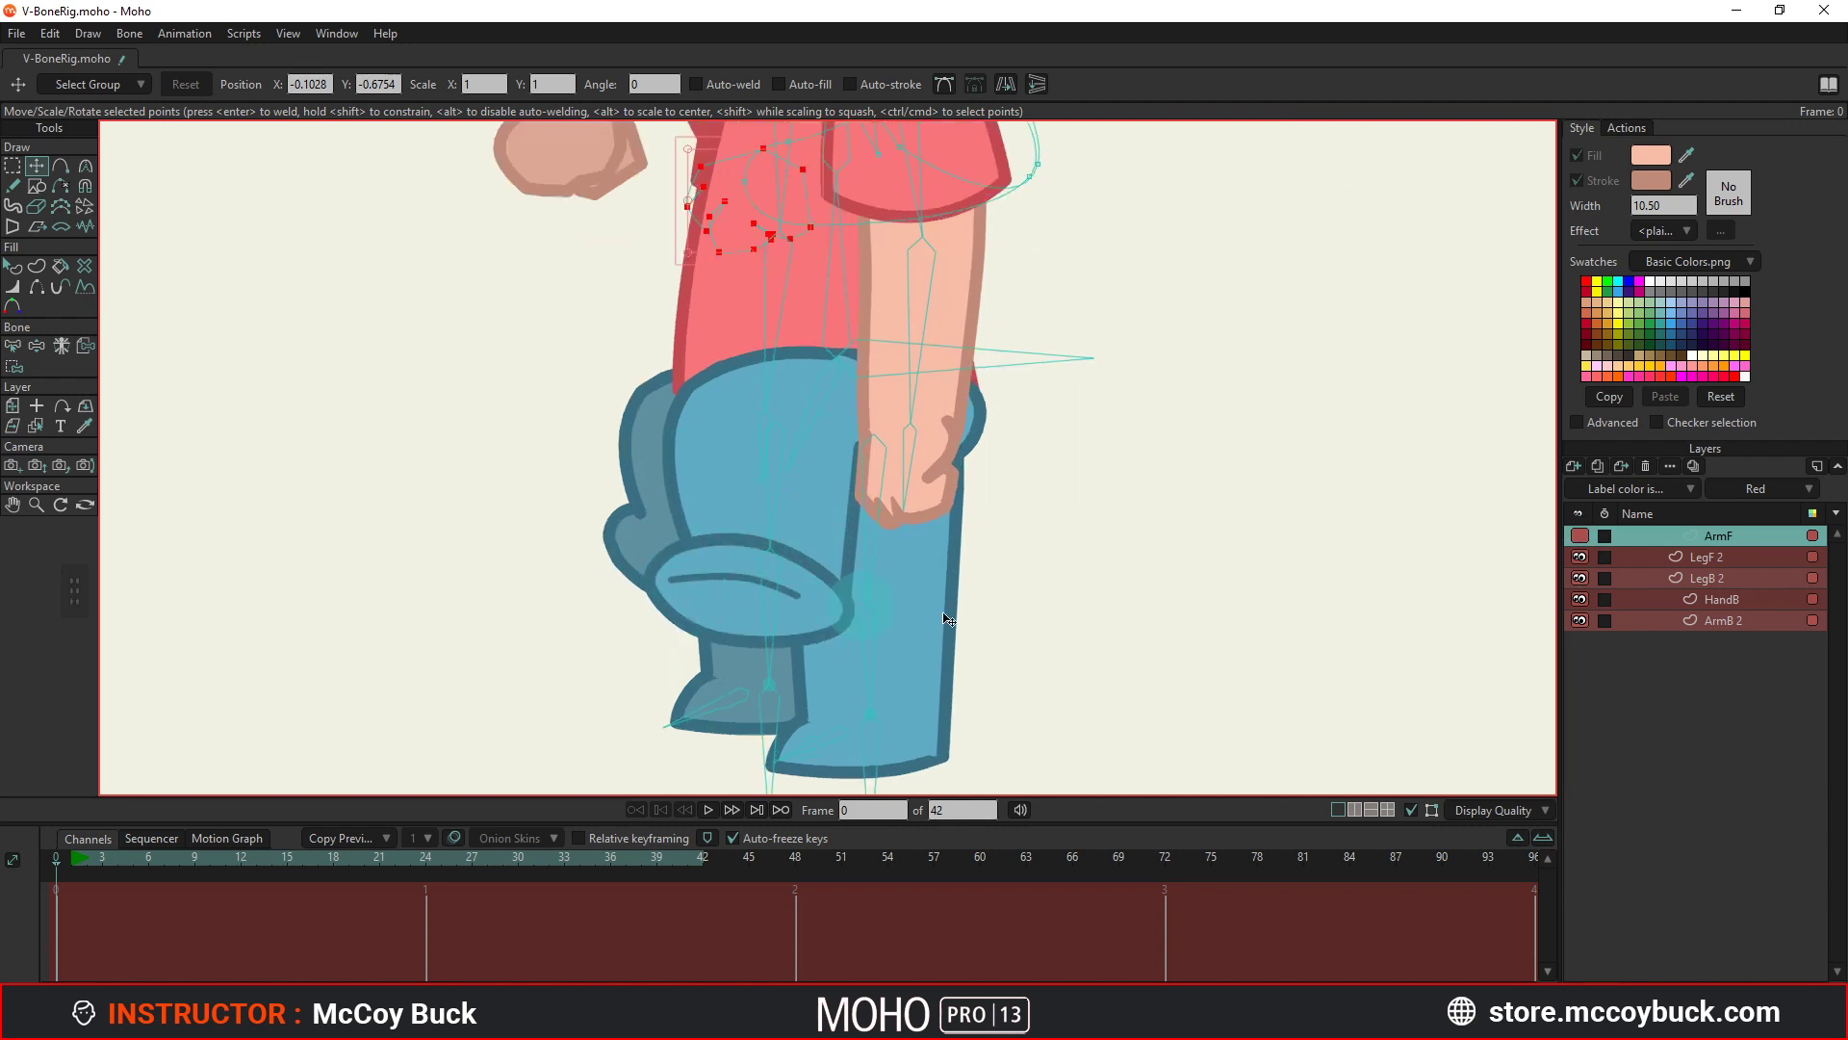
left_click(1581, 558)
Toggle LegB 2 to compare the bent back leg, leave it hidden, and focus on the back arm.
left_click(1581, 579)
left_click(1580, 579)
left_click(1581, 579)
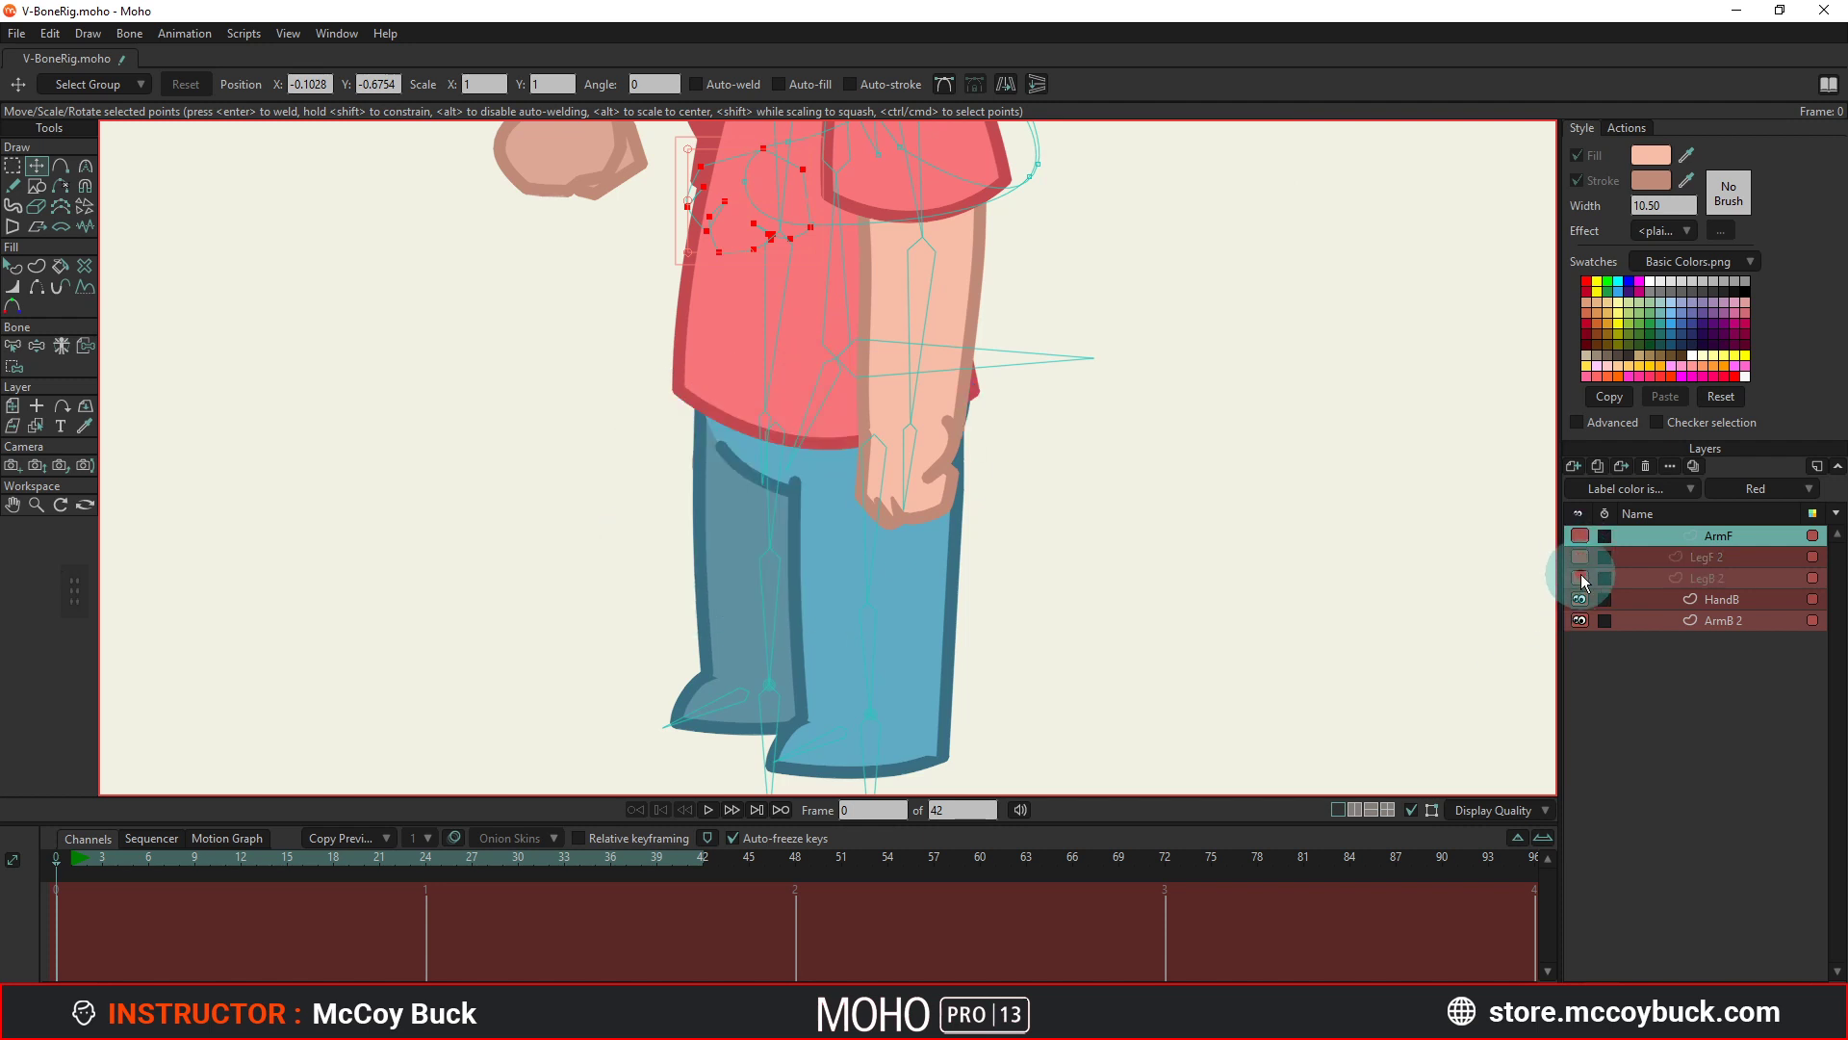
left_click(1580, 579)
left_click(1580, 578)
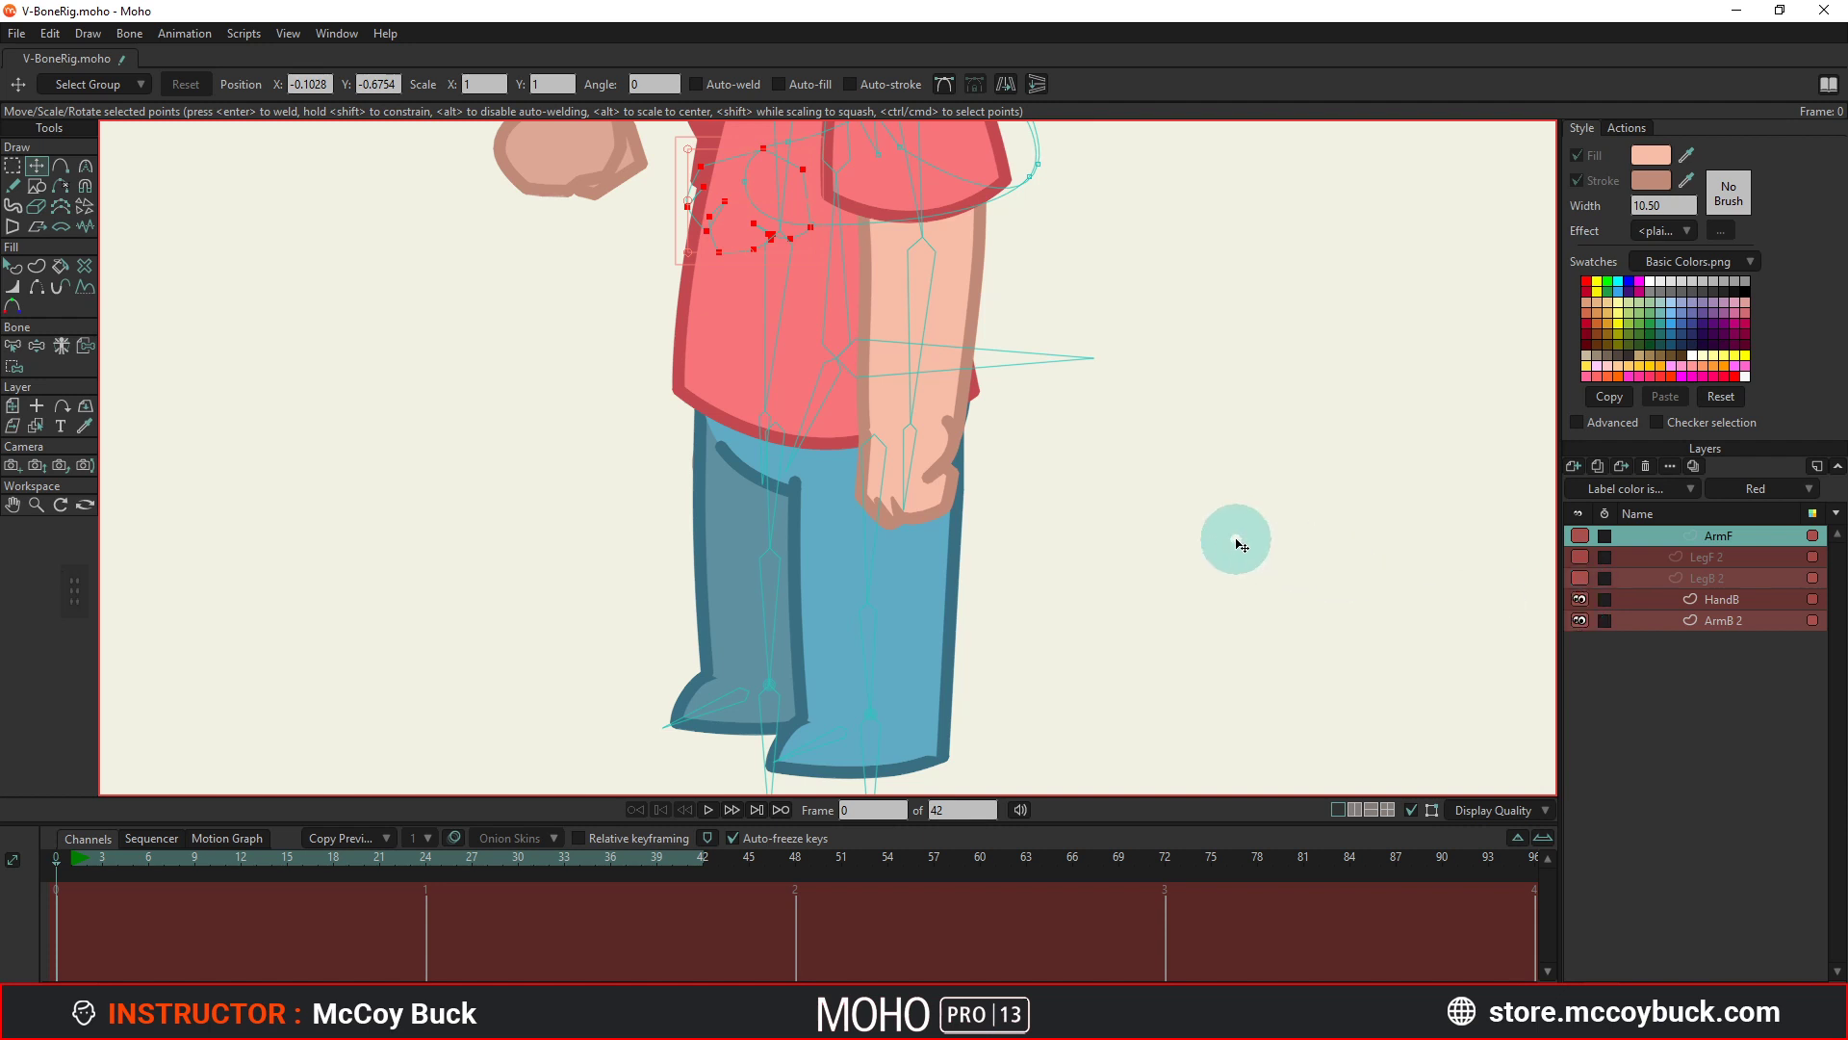
left_click_drag(1238, 539, 1176, 646)
scroll(1179, 655, "up", 3)
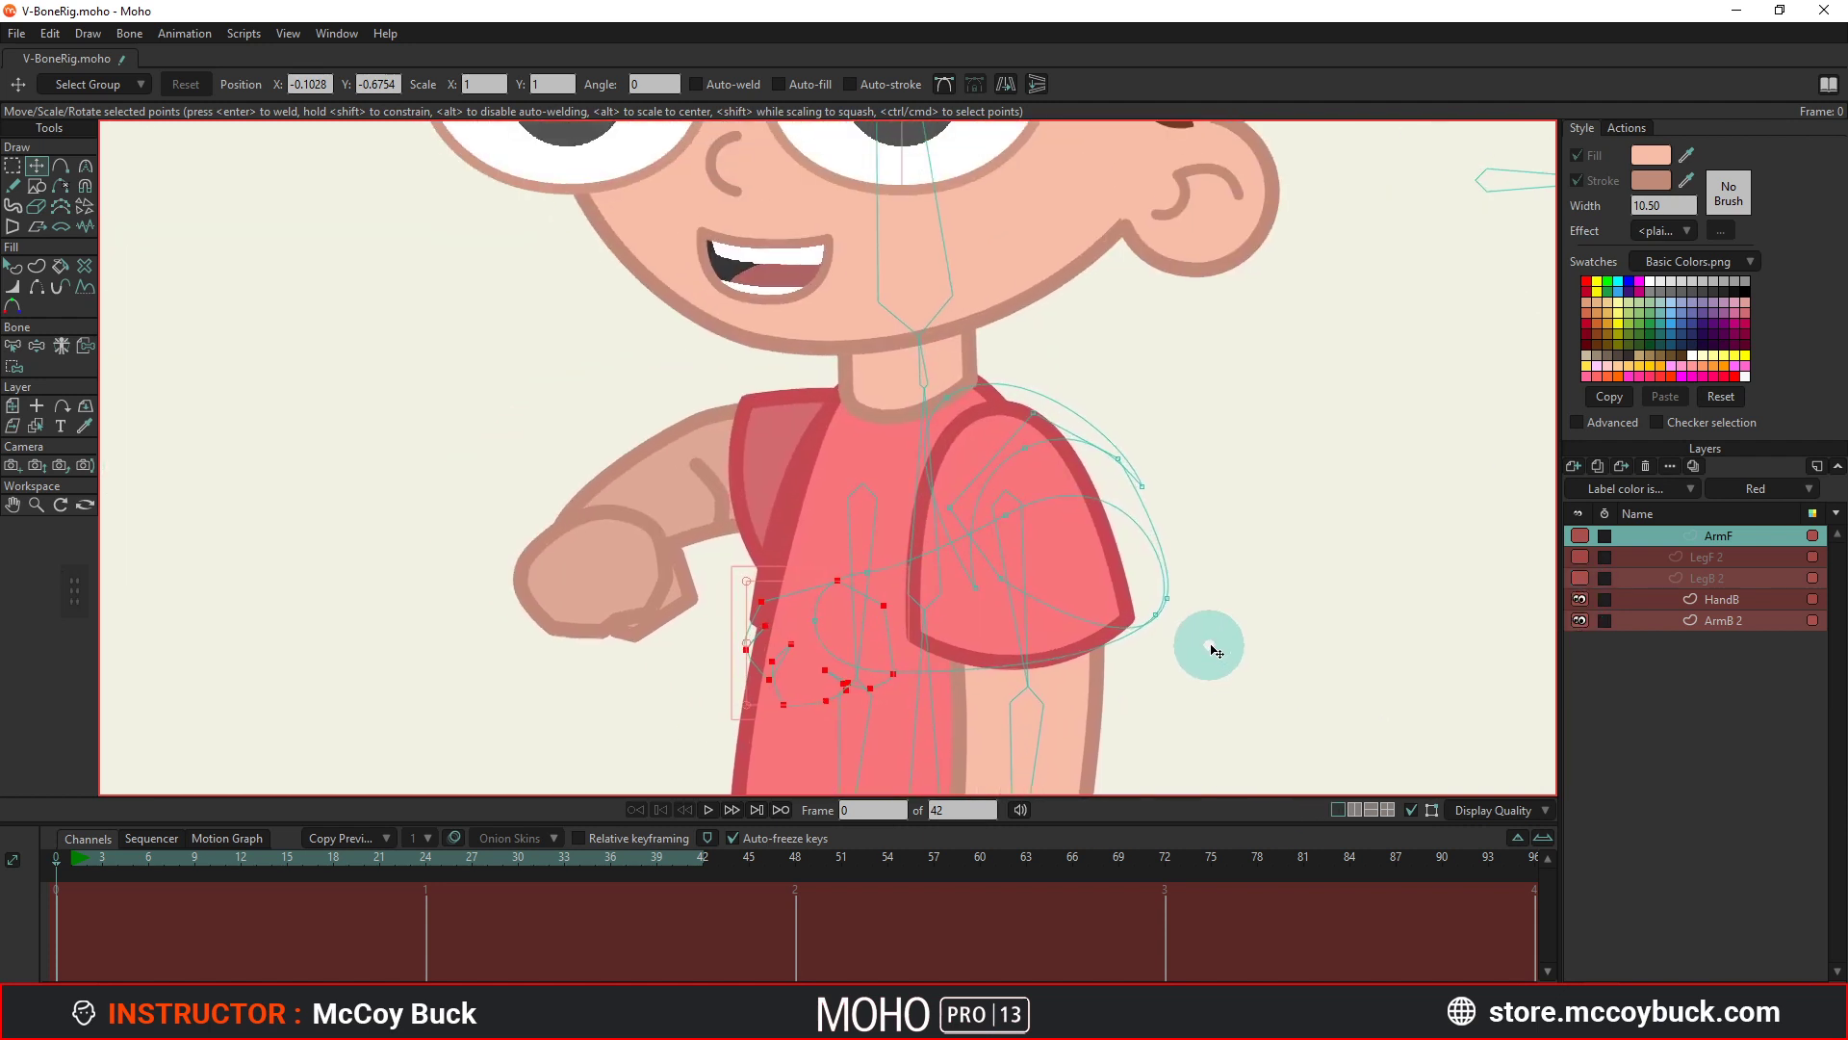
Select the HandB layer and toggle HandB and ArmB 2 to inspect the back arm, leaving both visible.
left_click(1672, 603)
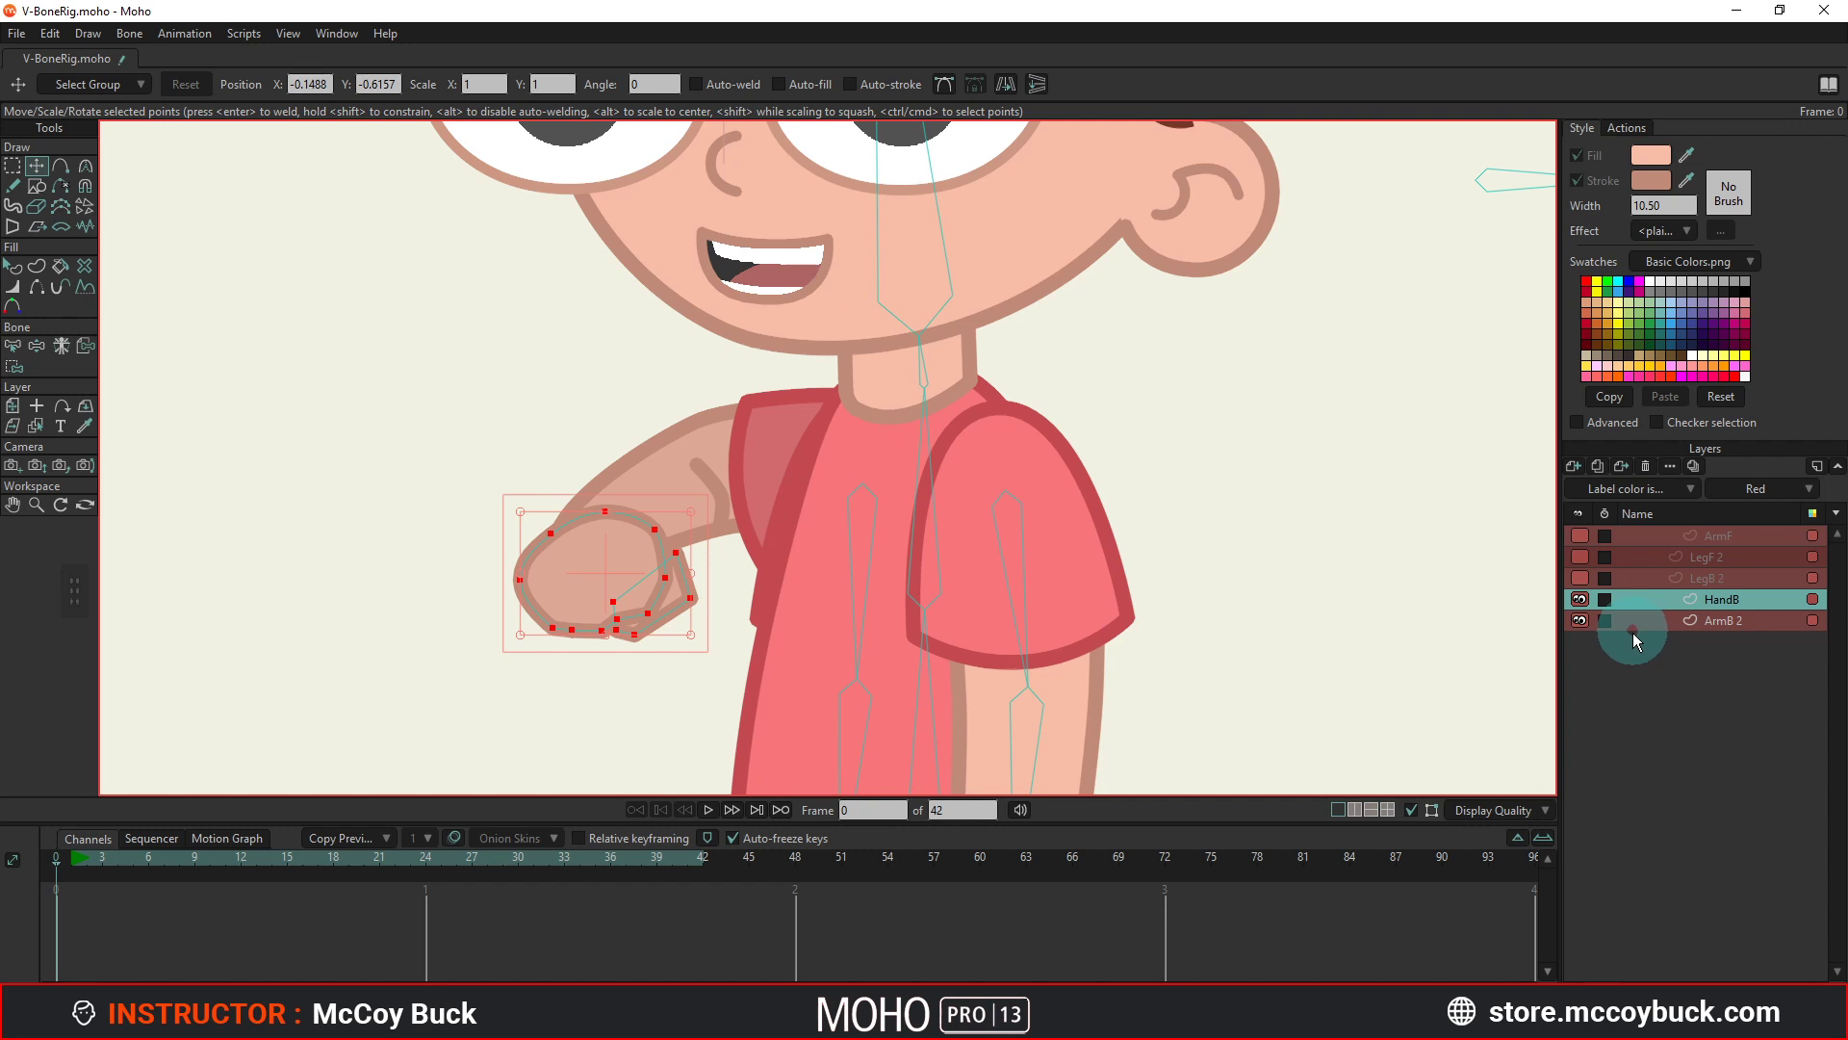
left_click(1584, 613)
left_click(1581, 602)
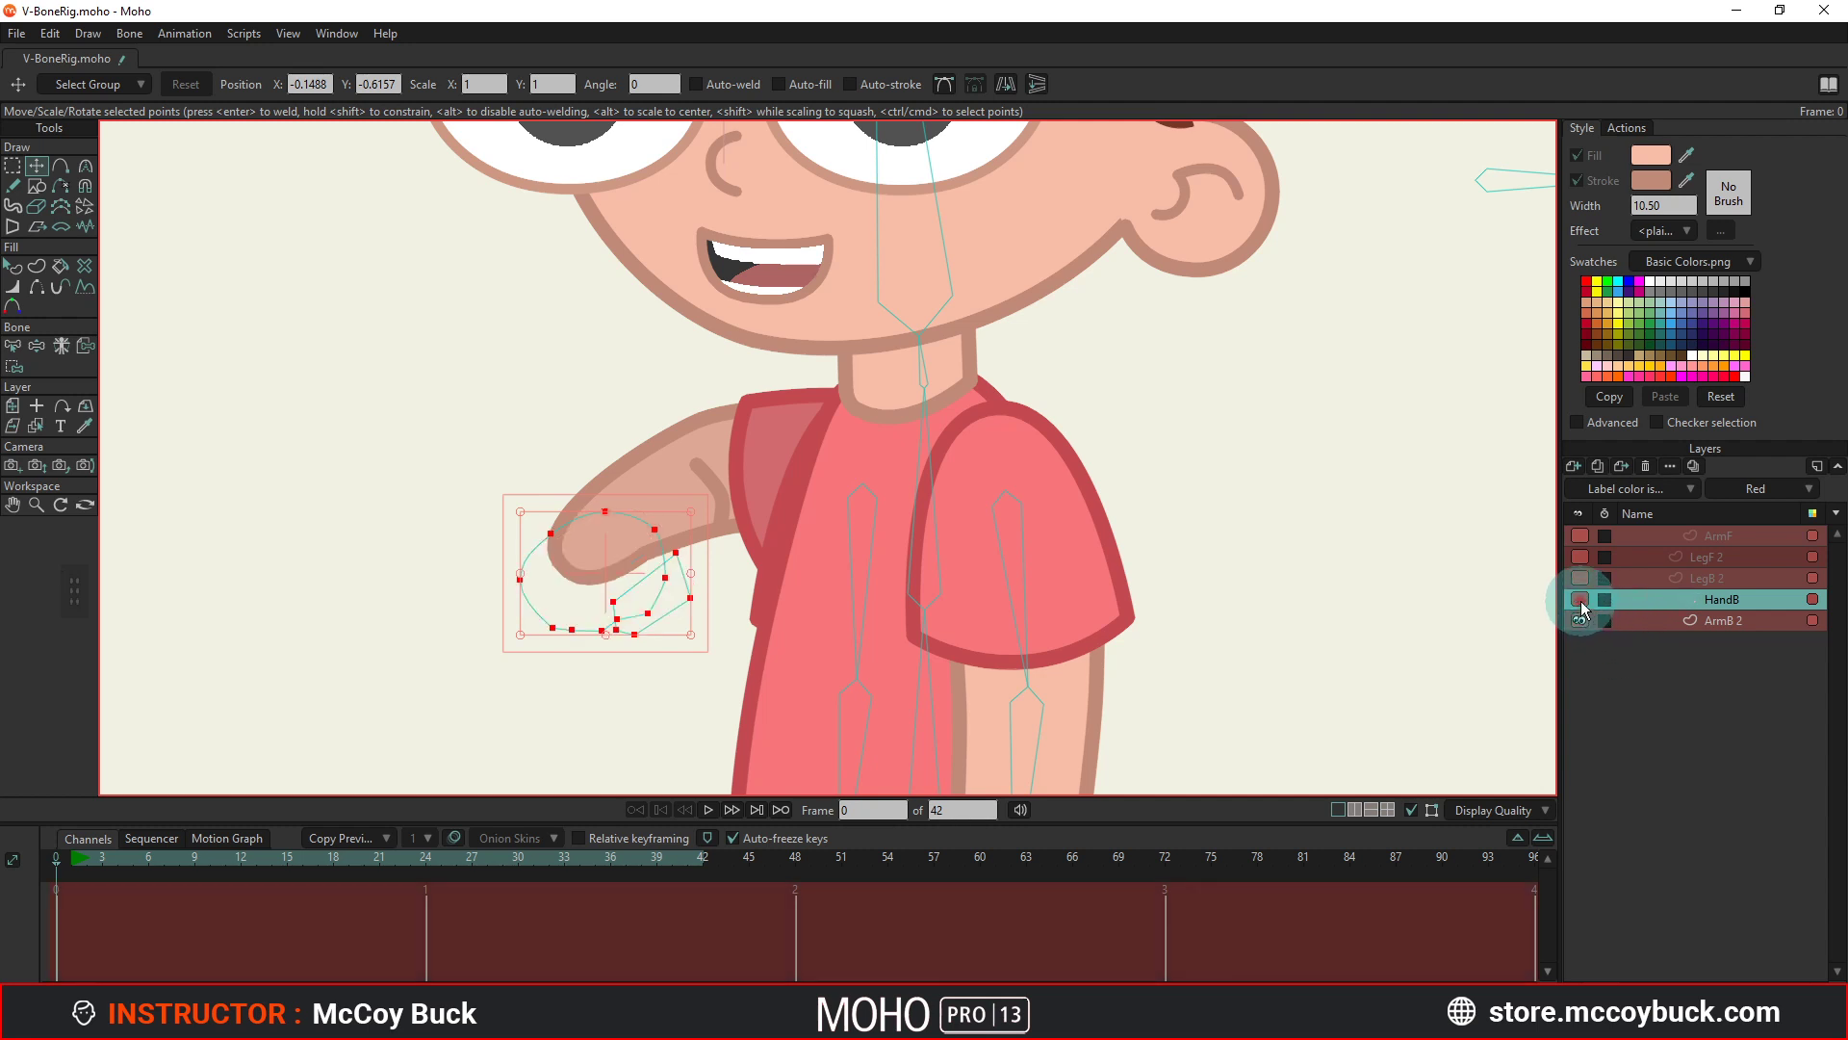
left_click(1580, 602)
left_click(1580, 600)
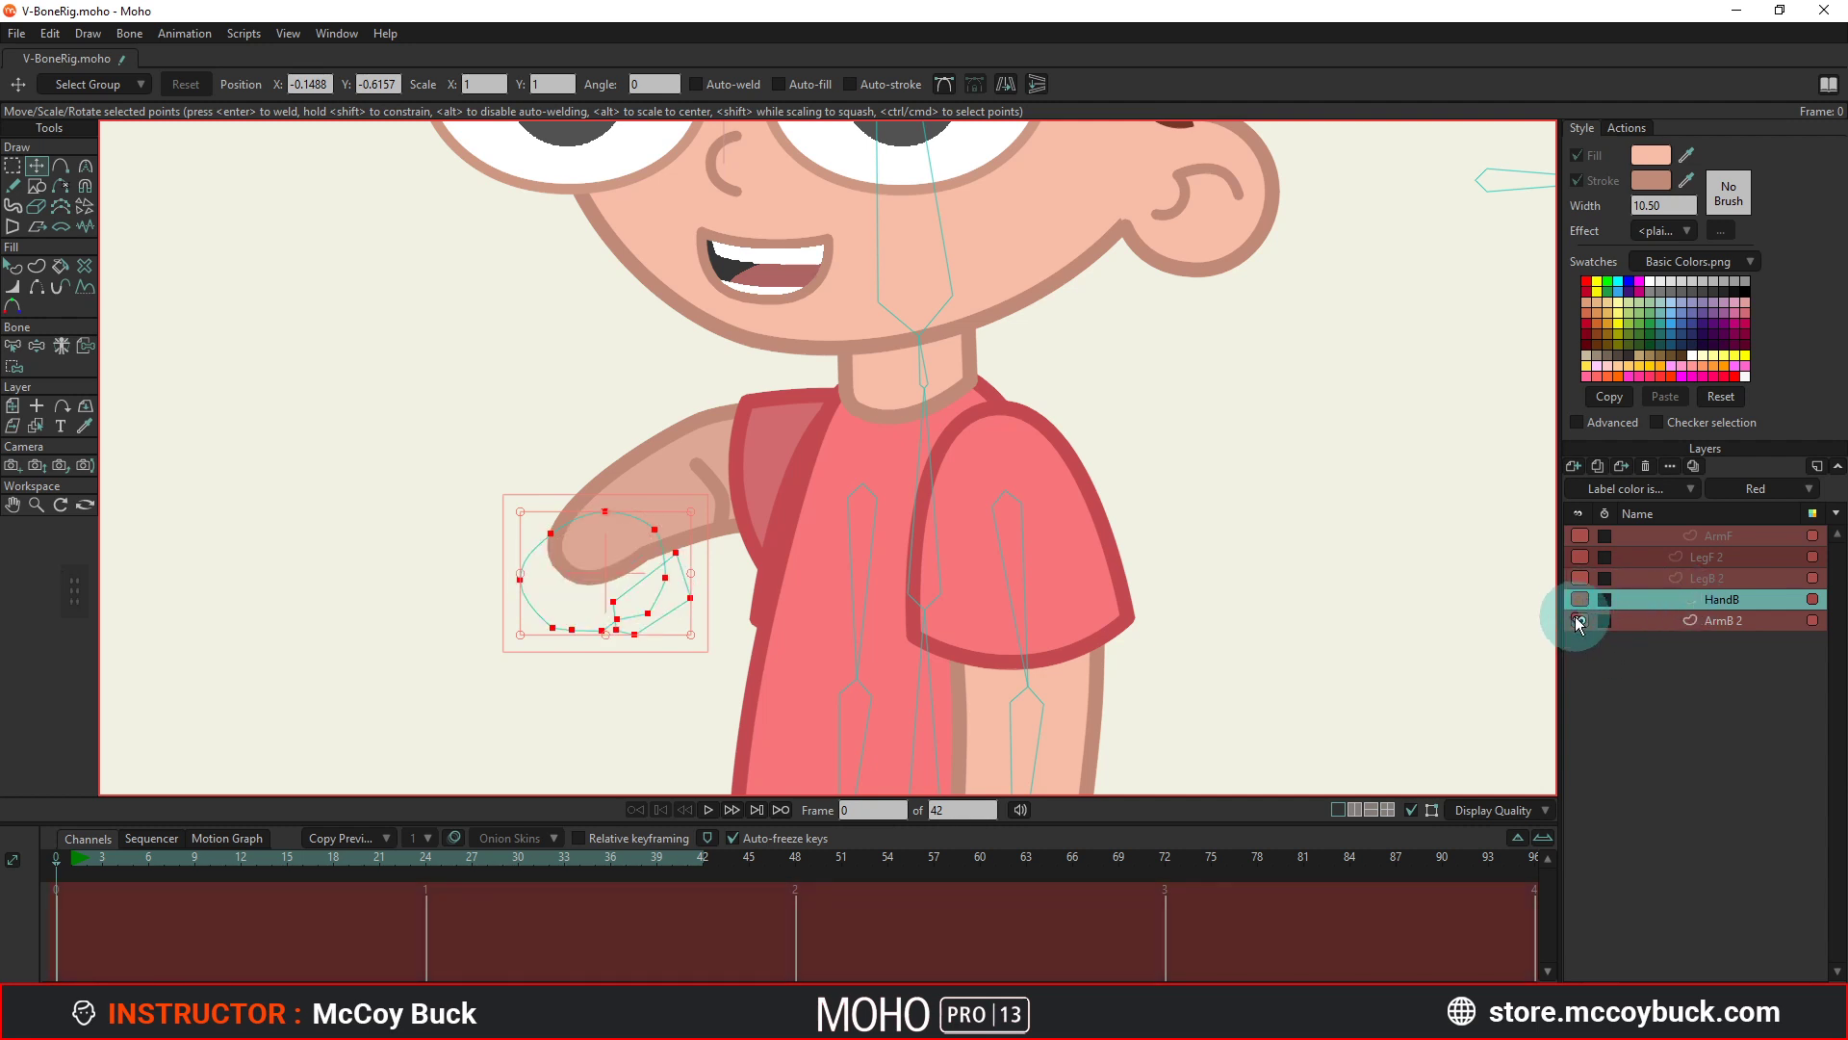
left_click(1580, 621)
left_click(1579, 621)
left_click(1580, 621)
left_click(1580, 620)
left_click(1576, 600)
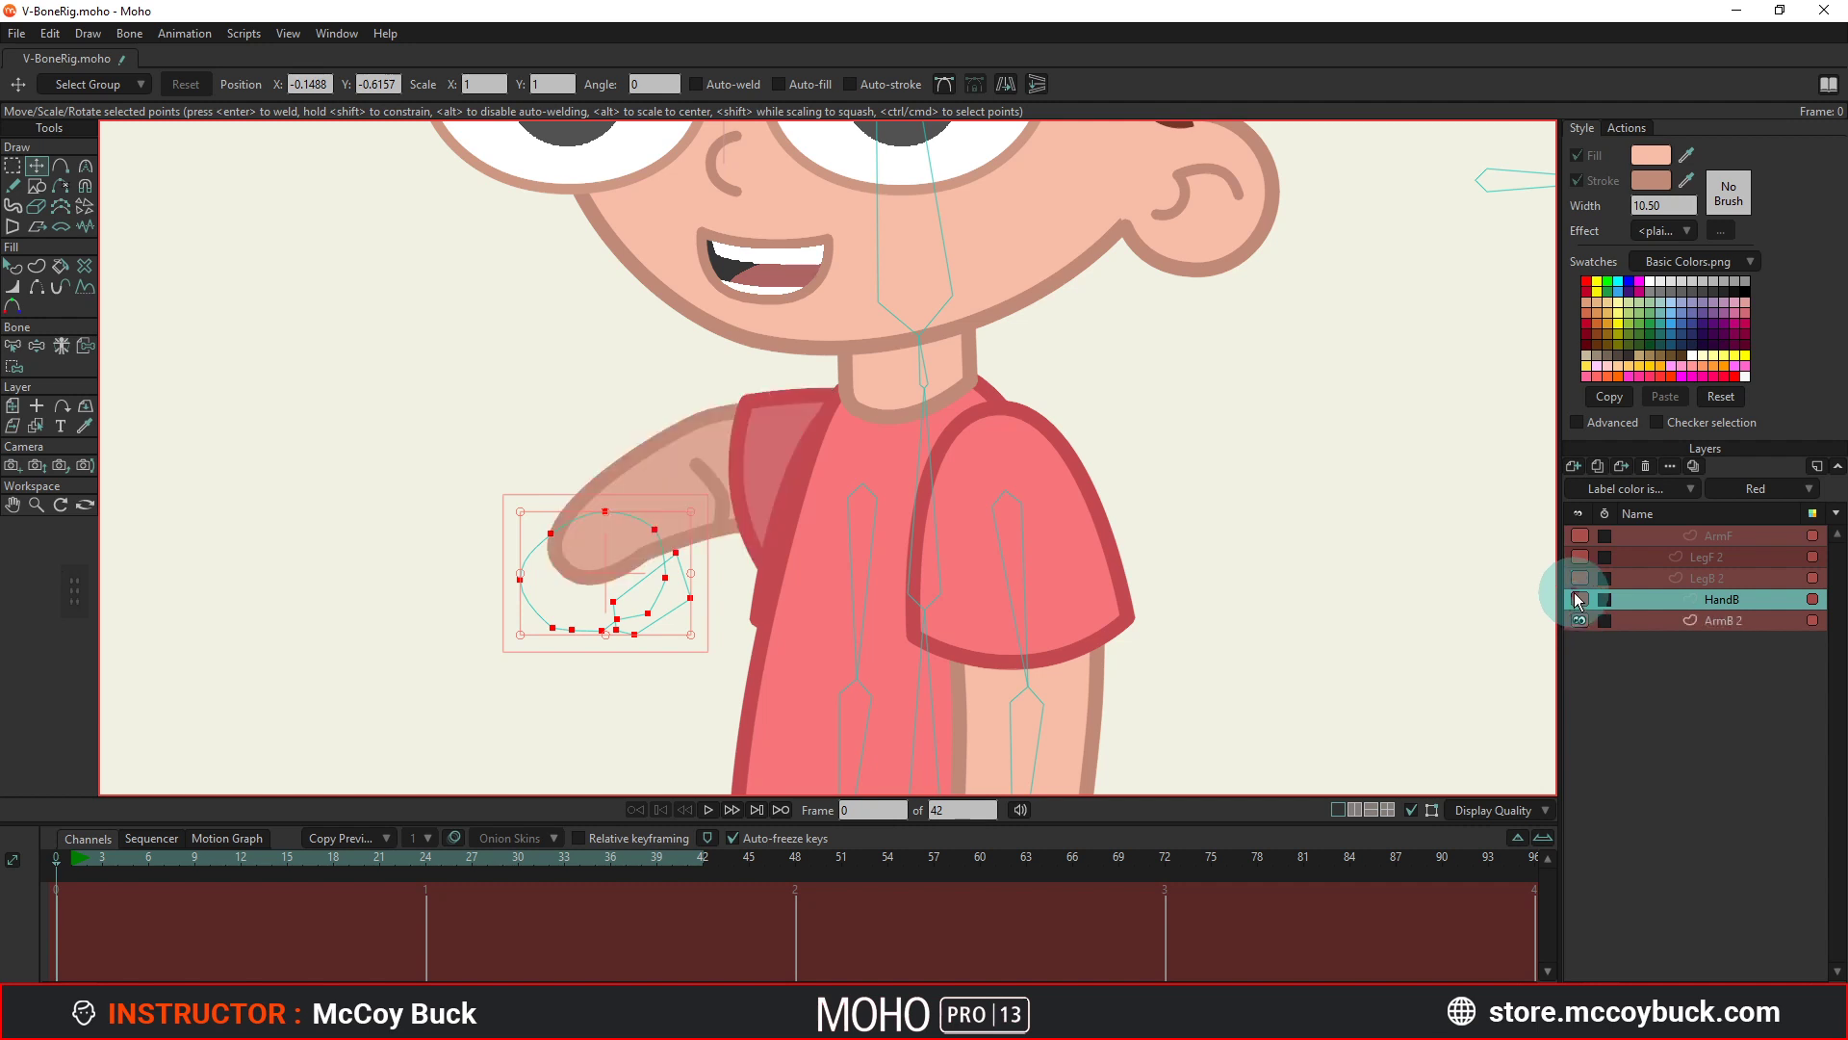
left_click(1581, 600)
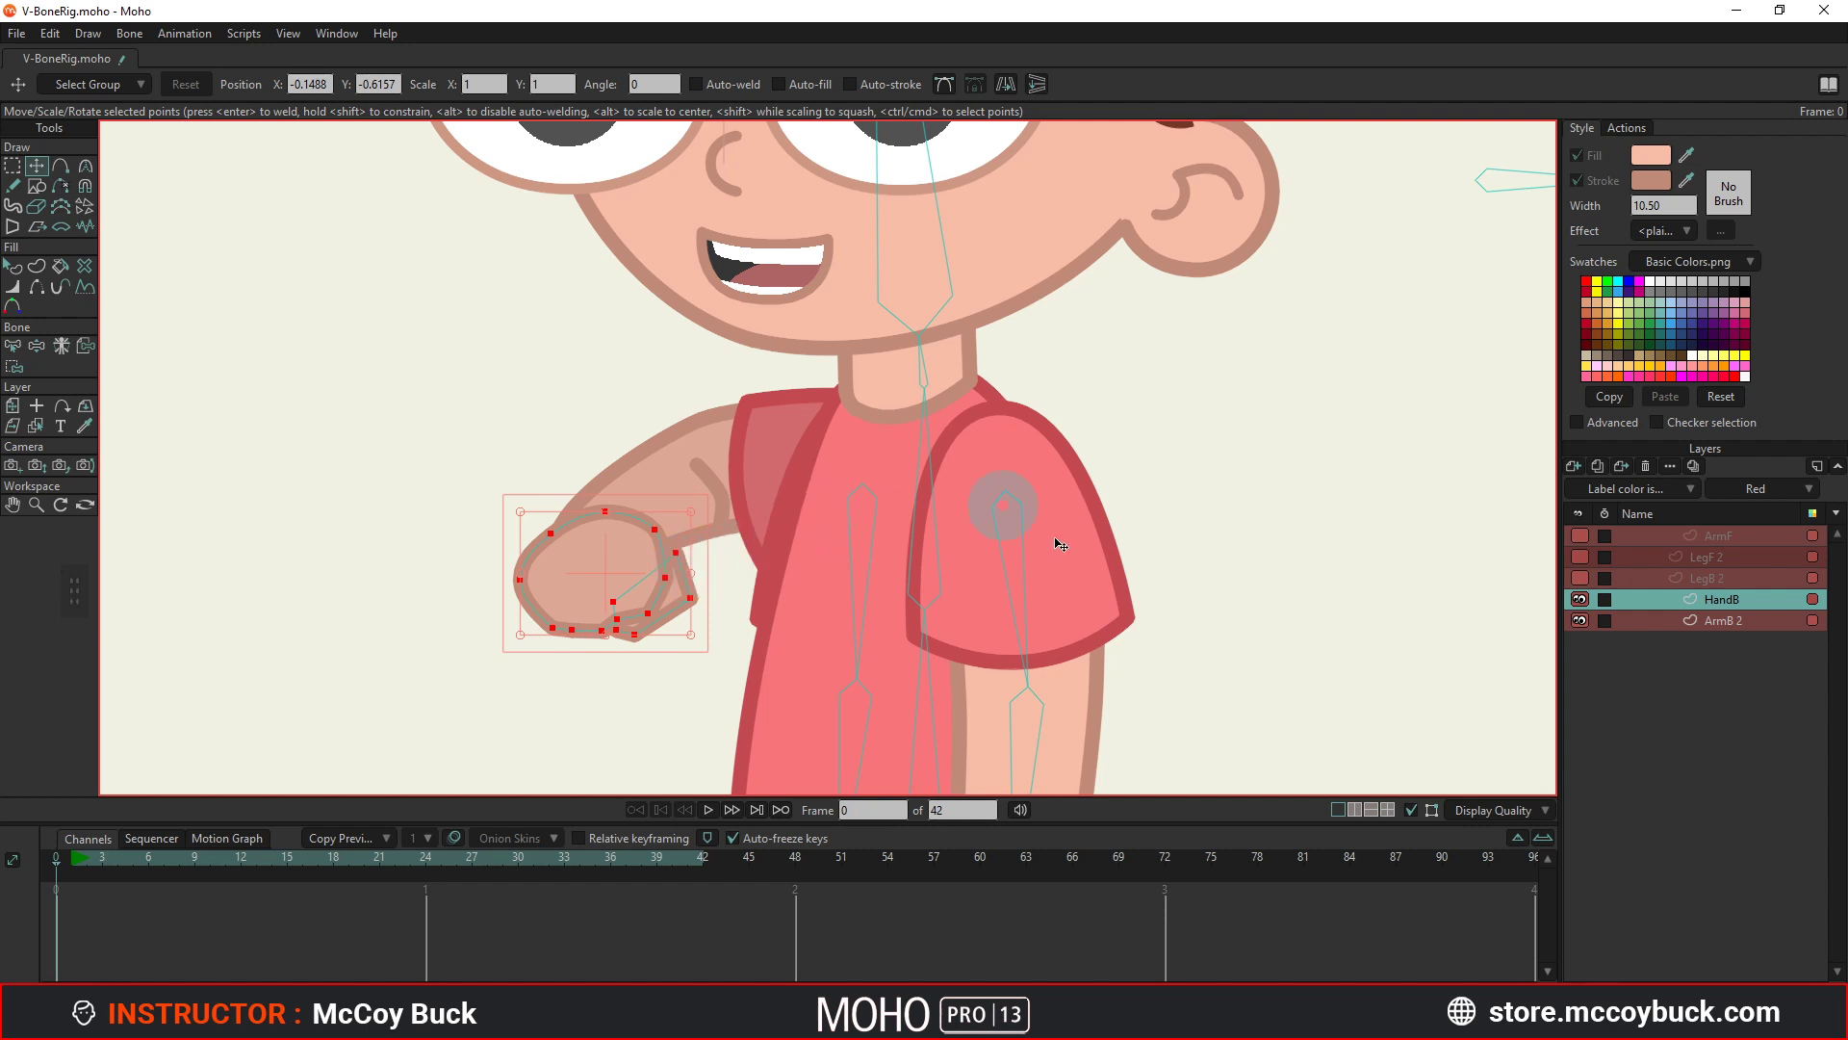
Show the LegB 2, LegF 2 and ArmF layers again and bring the whole character into view.
left_click(1580, 577)
left_click(1580, 556)
left_click(1580, 536)
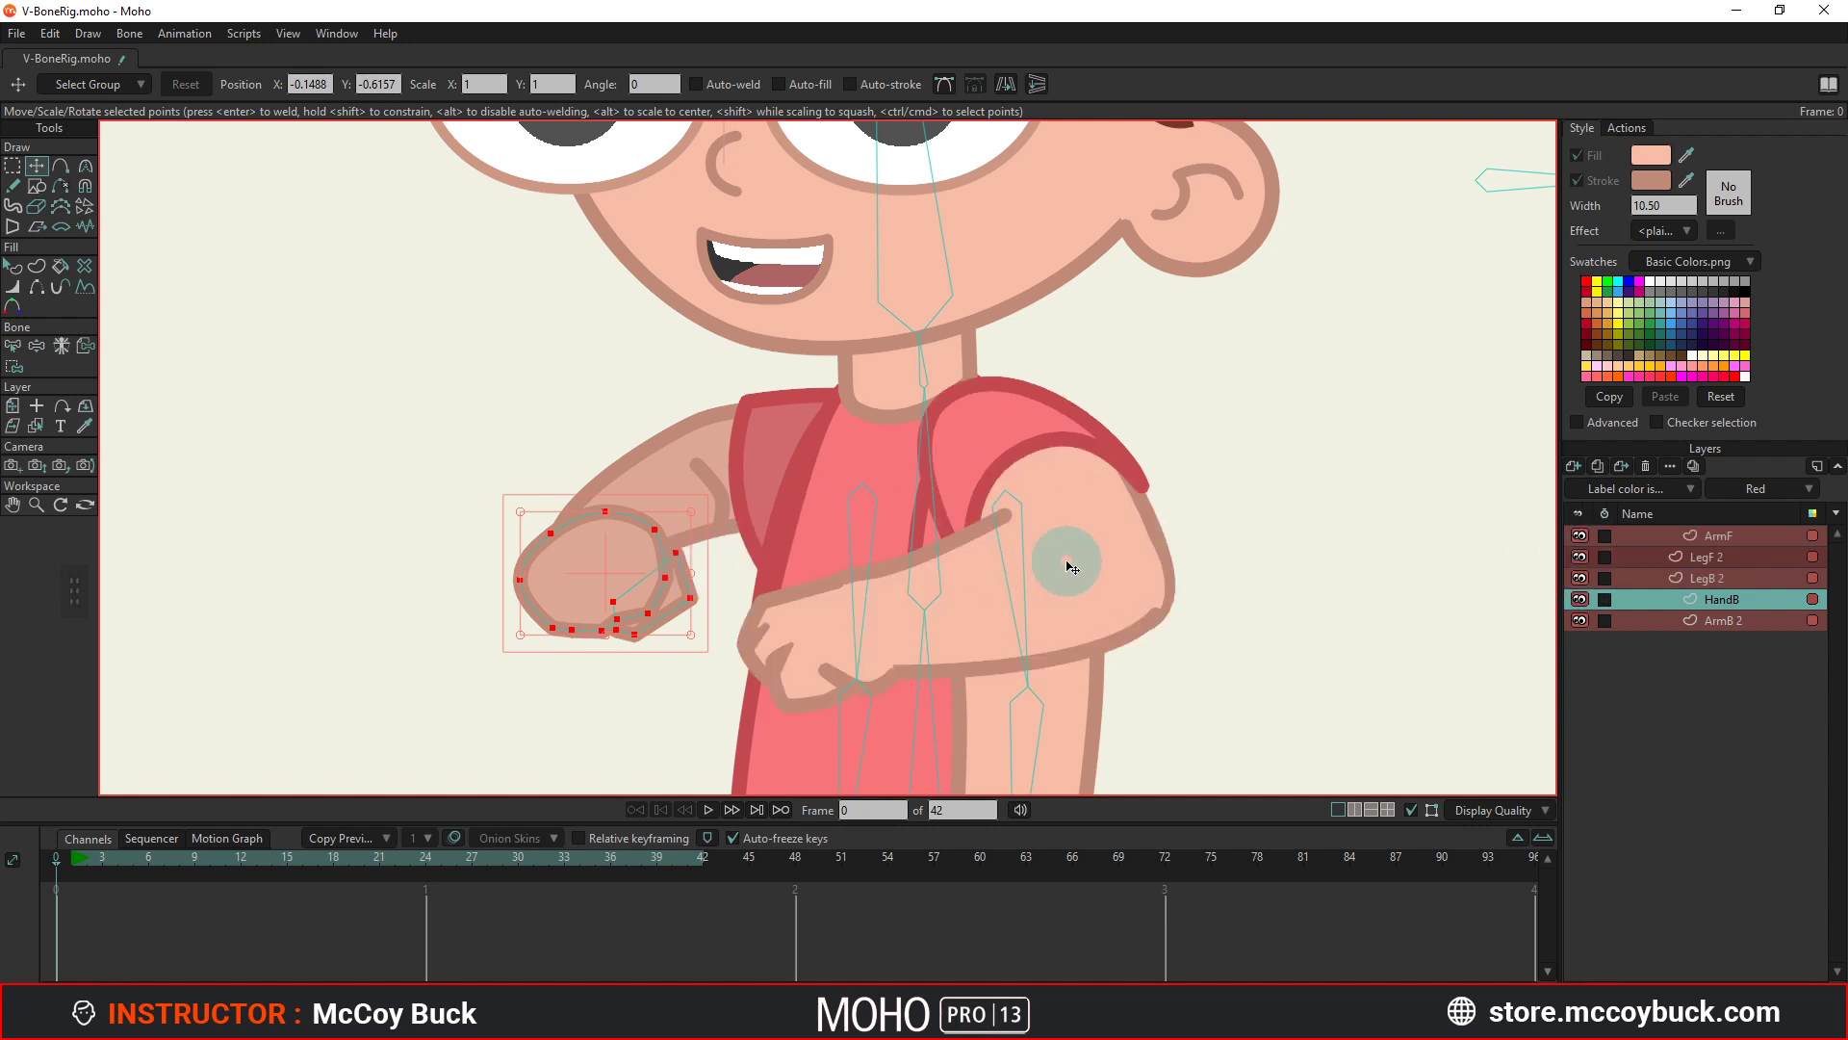
scroll(1113, 574, "down", 4)
scroll(1020, 535, "down", 2)
left_click_drag(1158, 591, 904, 479)
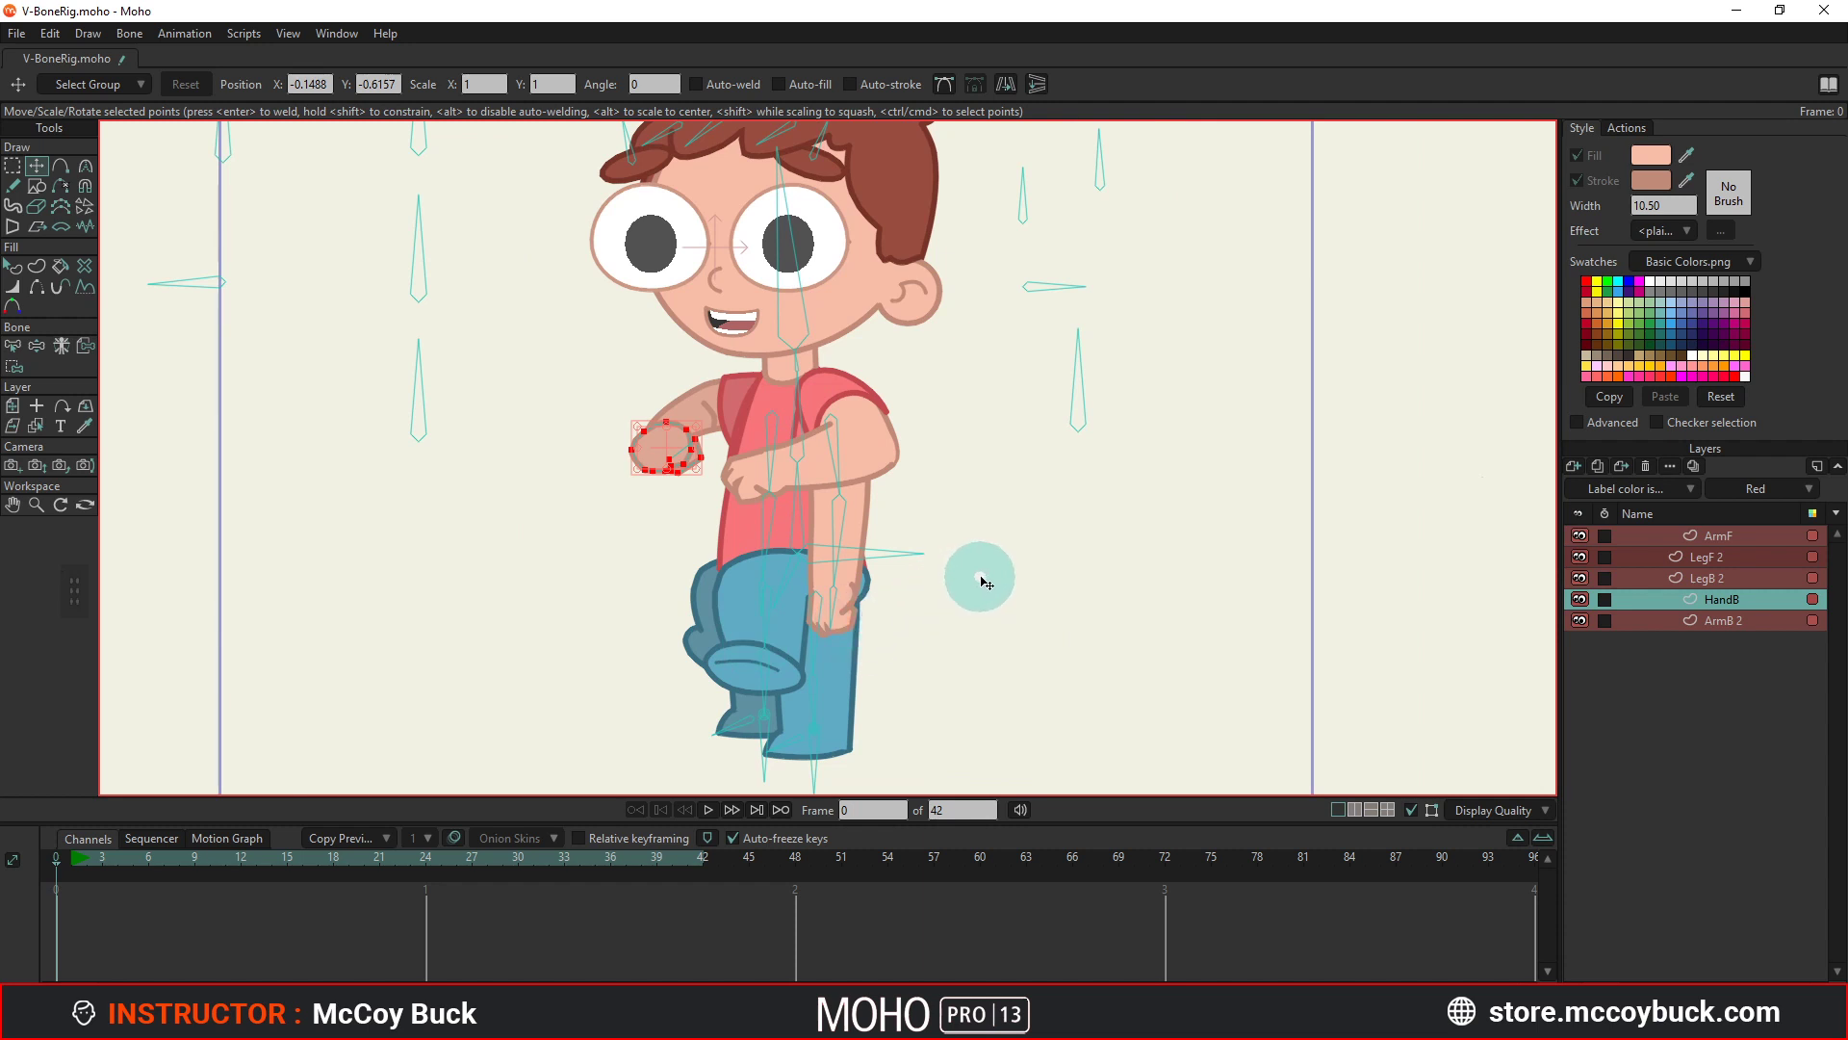
scroll(986, 575, "down", 1)
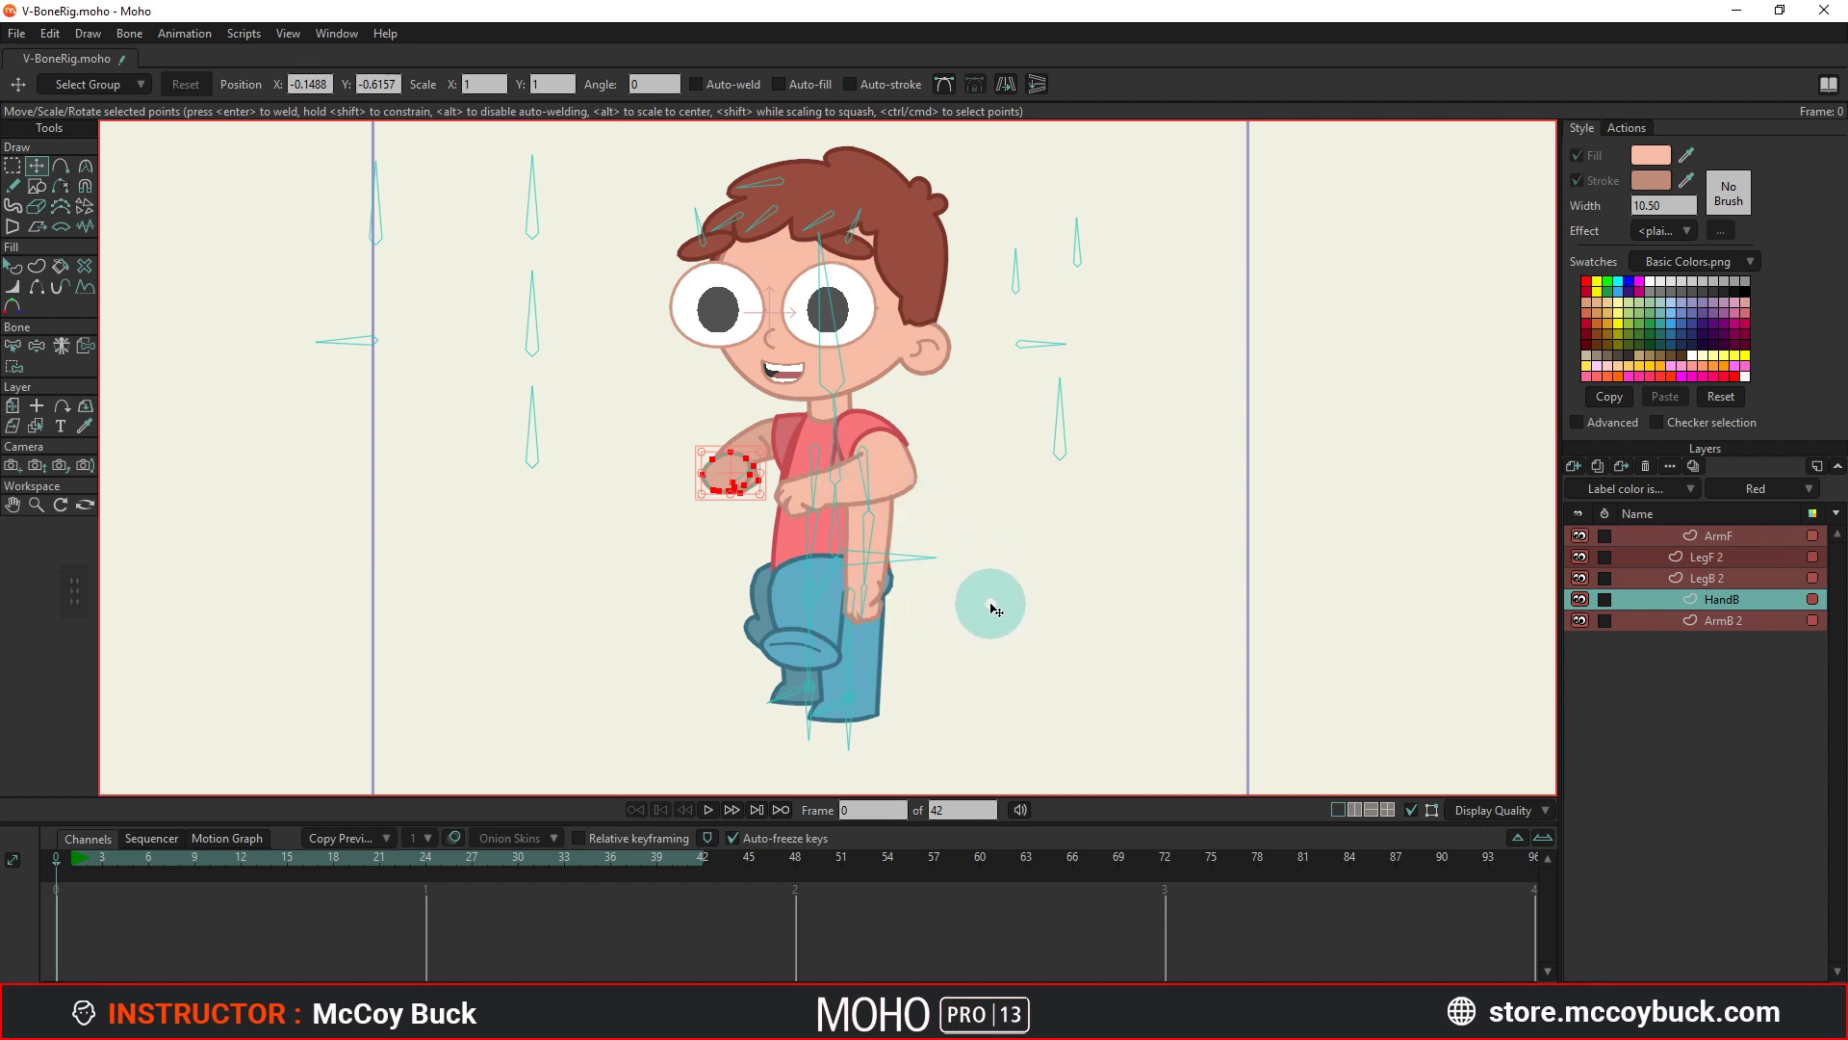
Remove the label color filter so the full layer list shows again, up to the bone layer.
left_click(1677, 497)
left_click(1666, 669)
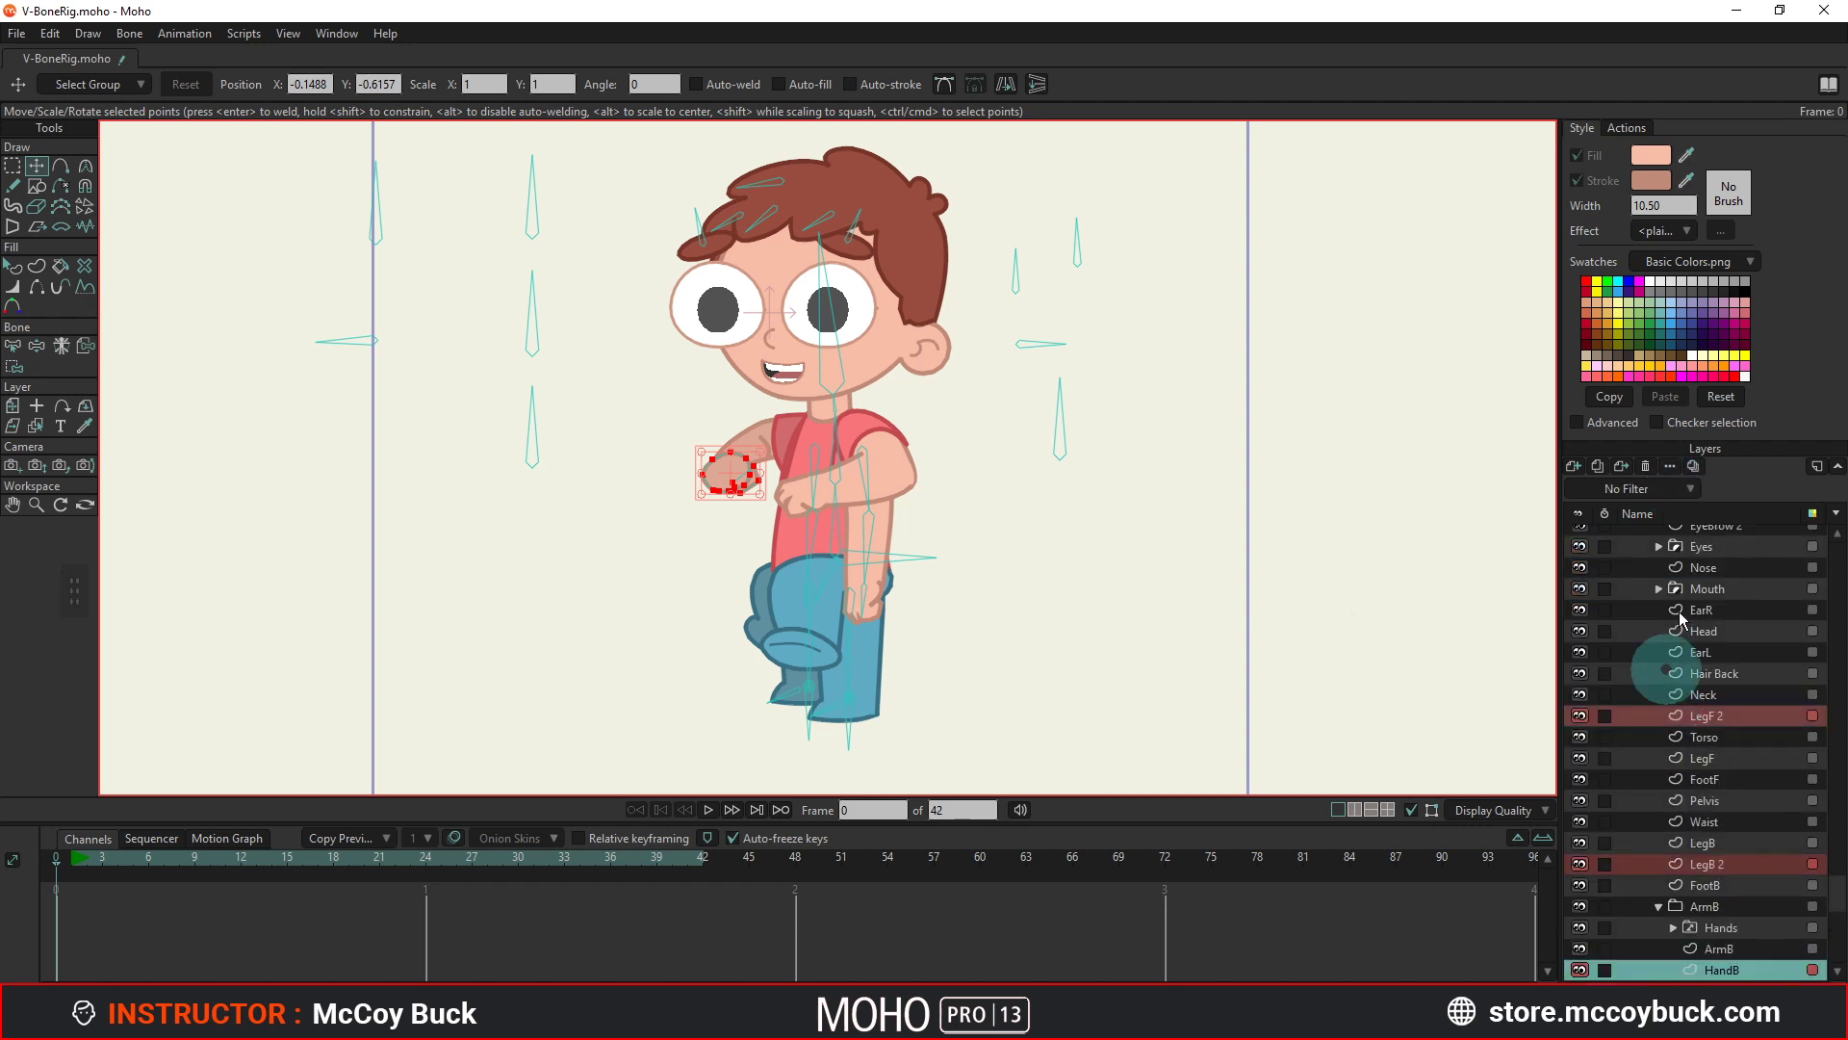
scroll(1690, 705, "up", 3)
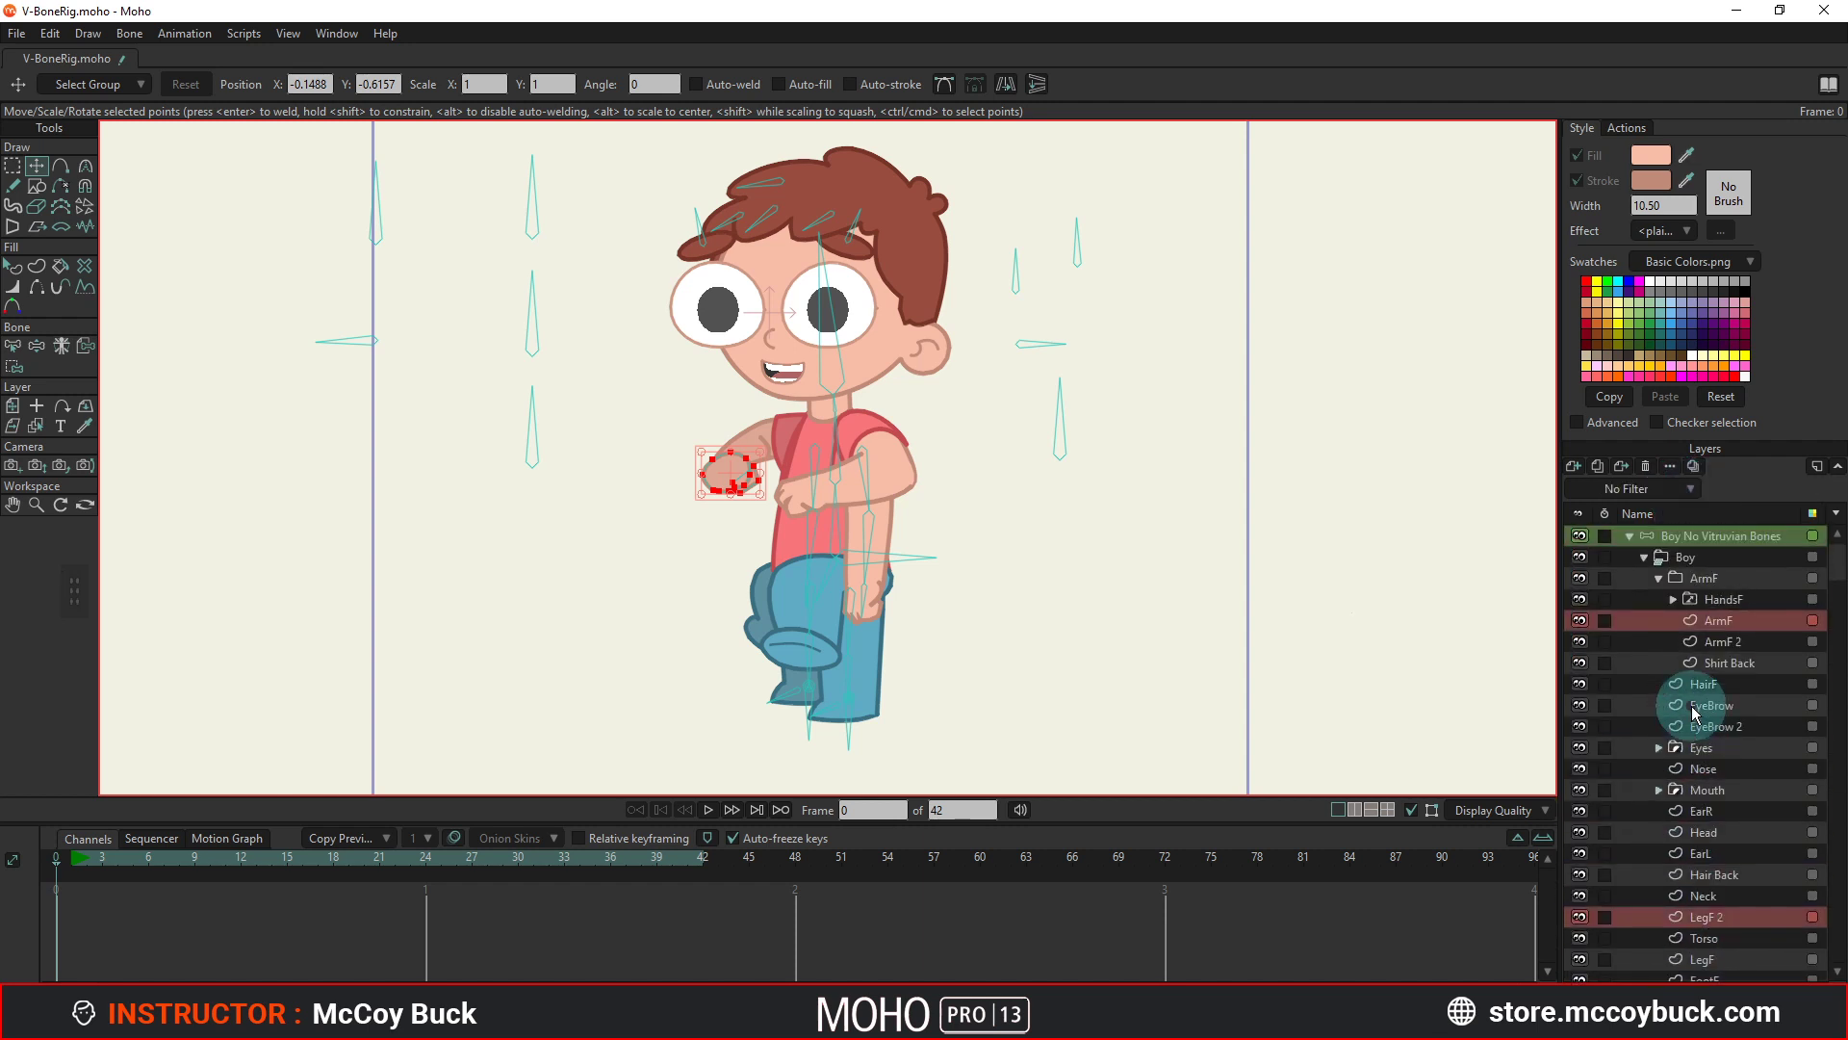
Toggle Hide Vitruvian layers repeatedly to compare the layer list, leaving the option off.
left_click(1816, 468)
left_click(1816, 468)
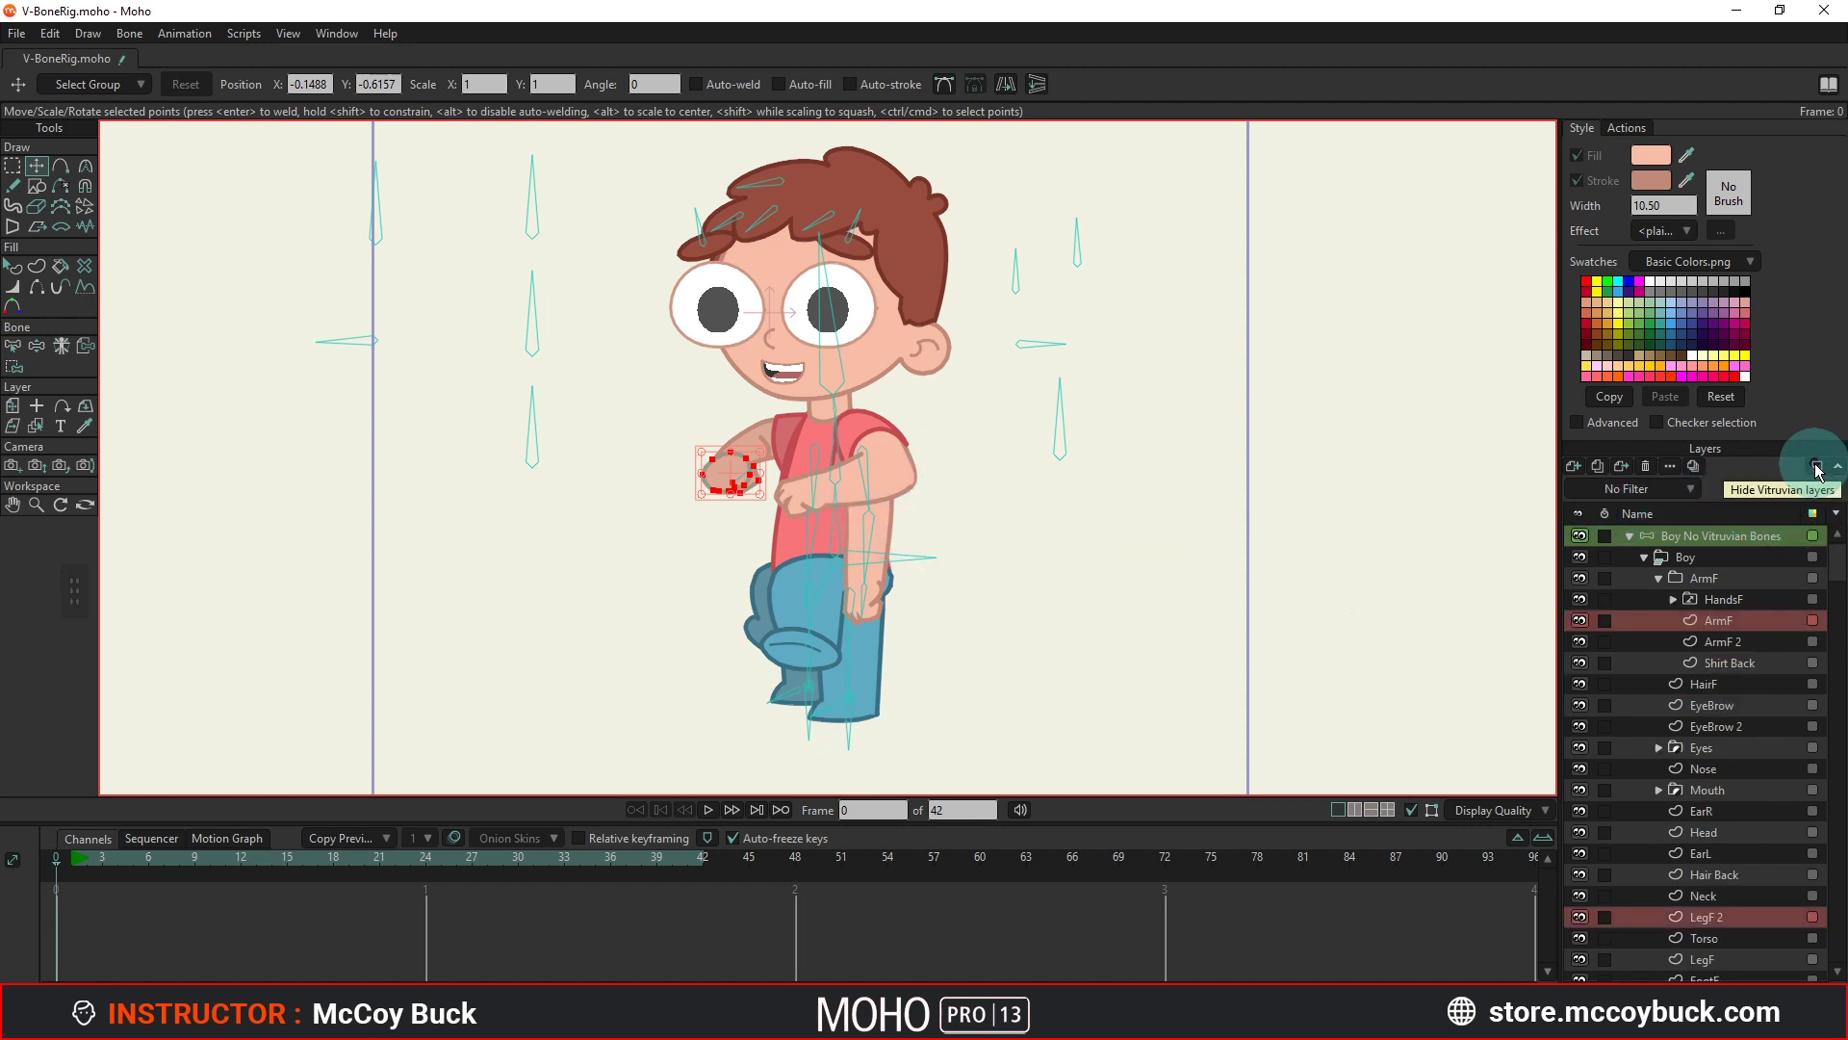
left_click(1817, 467)
left_click(1816, 468)
left_click(1816, 468)
left_click(1816, 467)
left_click(1816, 468)
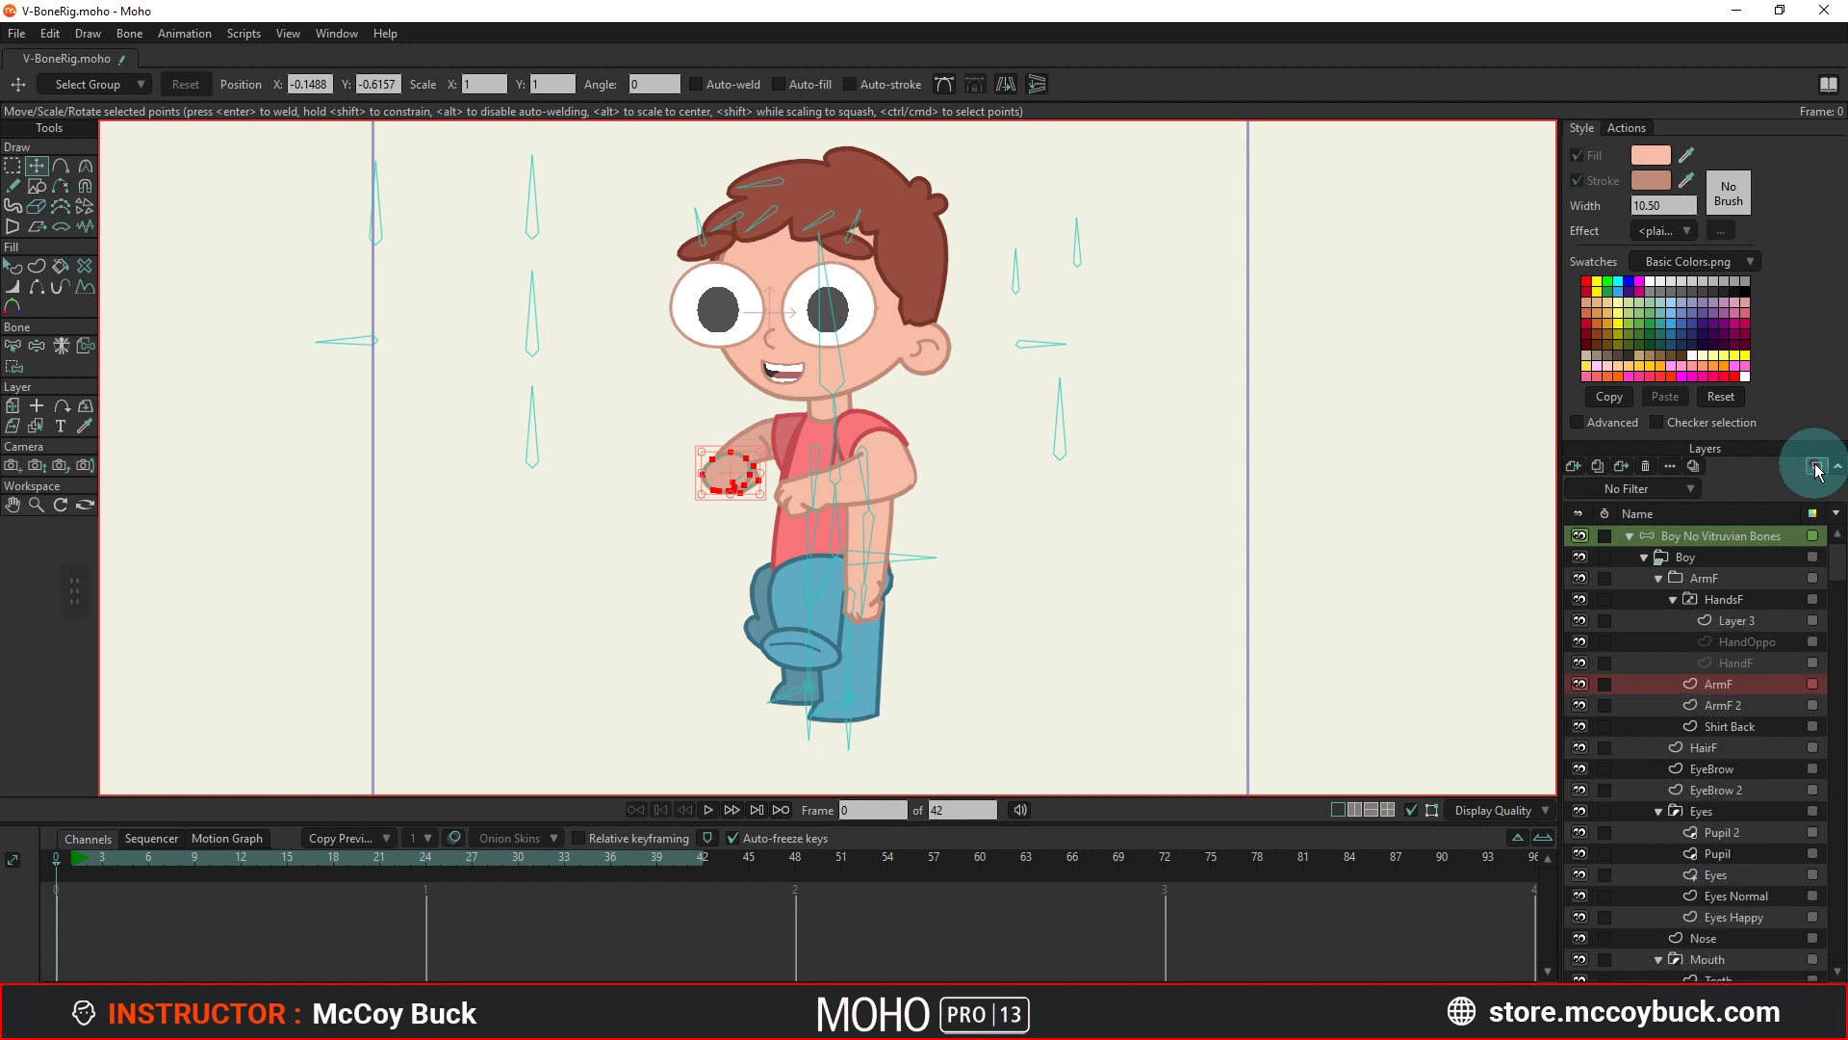
left_click(1817, 468)
left_click(1816, 467)
left_click(1816, 467)
Select the Boy No Vitruvian Bones layer with the character's torso and arms in view.
scroll(947, 568, "up", 2)
left_click_drag(958, 521, 1024, 533)
scroll(1020, 532, "up", 1)
left_click_drag(966, 406, 1023, 405)
left_click(1724, 539)
scroll(975, 416, "up", 2)
scroll(1023, 405, "down", 1)
scroll(847, 510, "down", 3)
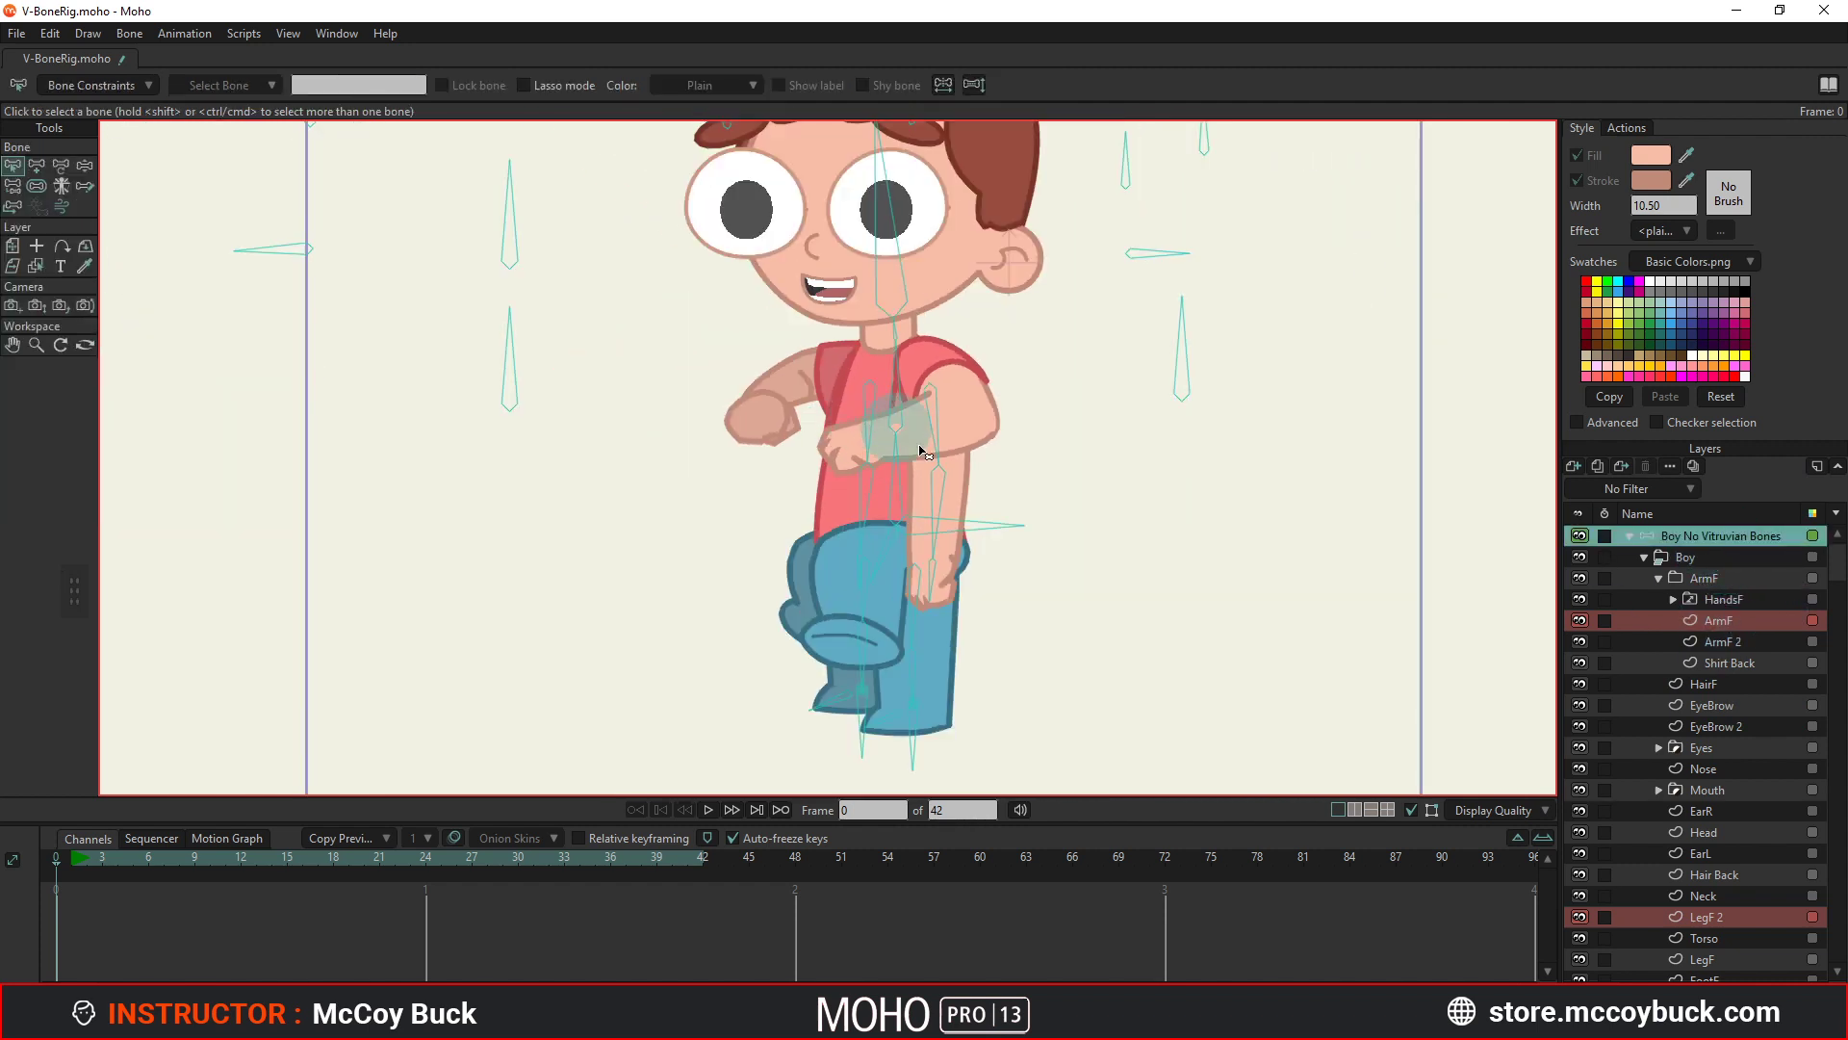
Select the back arm's bones to check their placement against the bent arms, and clear the selection.
scroll(924, 481, "up", 3)
left_click_drag(923, 433, 924, 448)
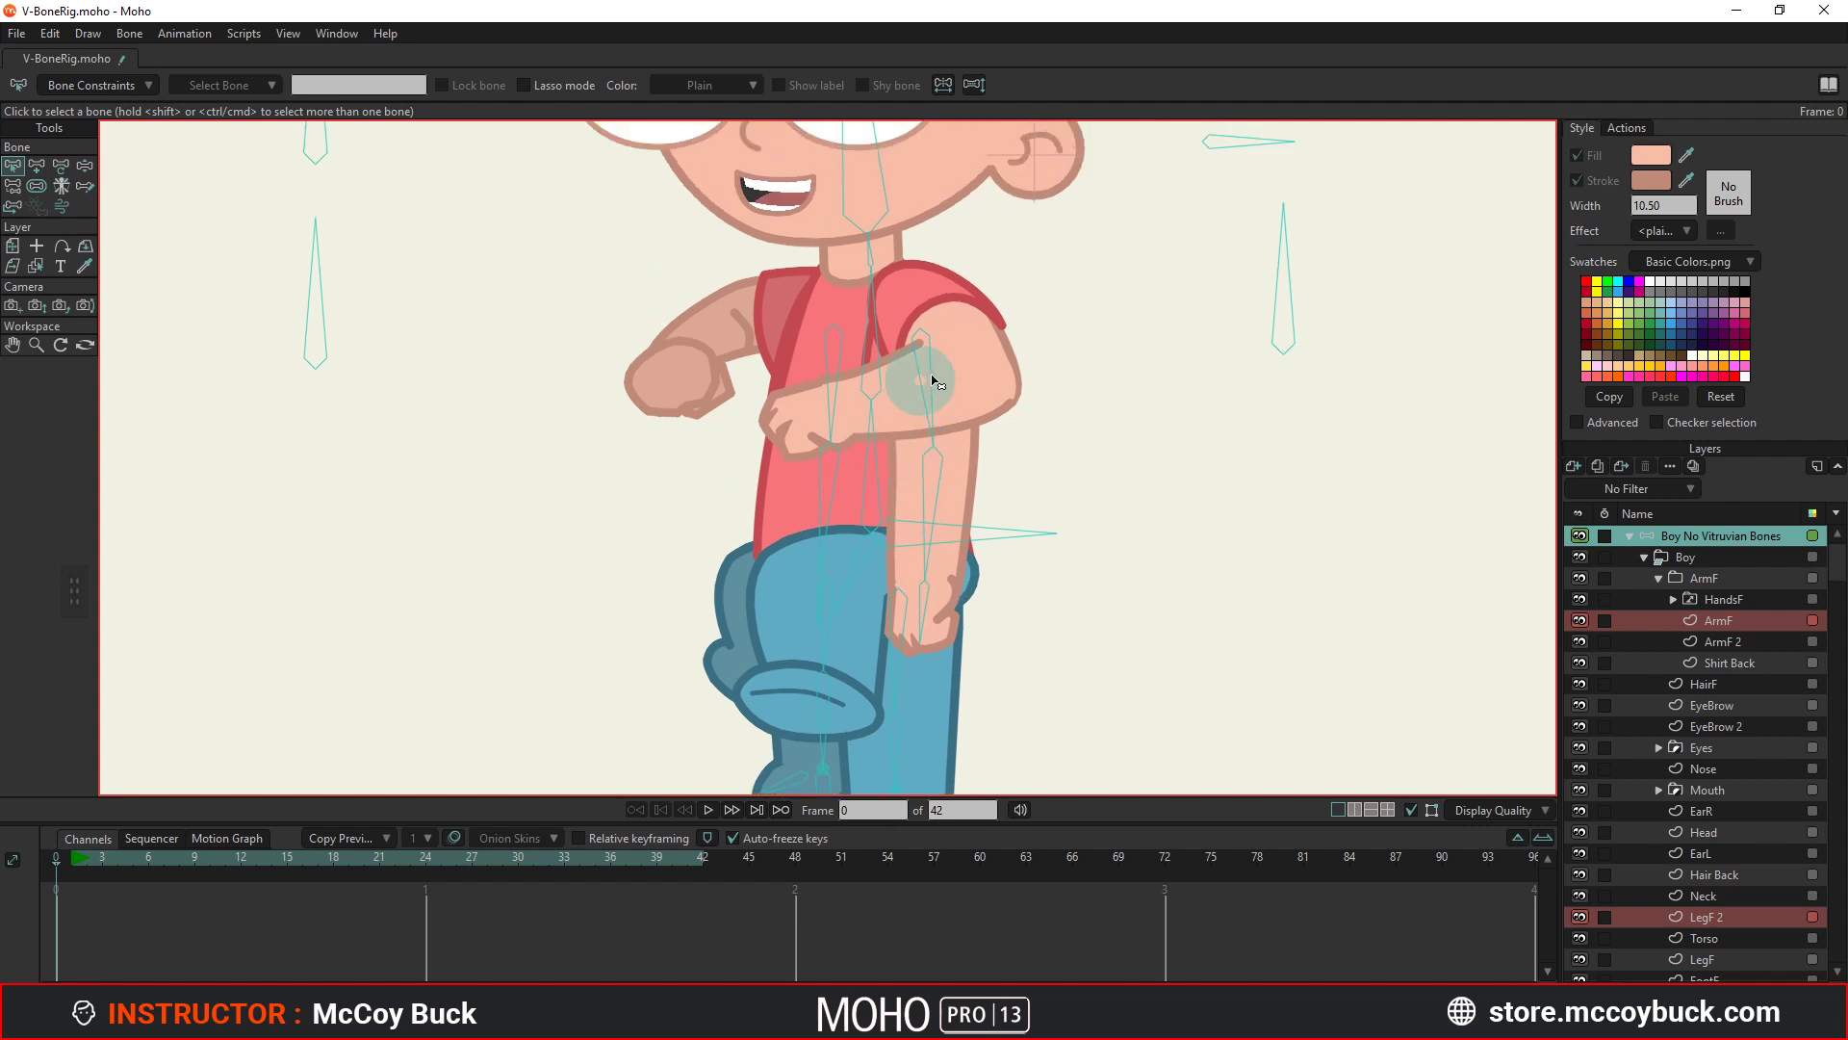
scroll(850, 402, "down", 1)
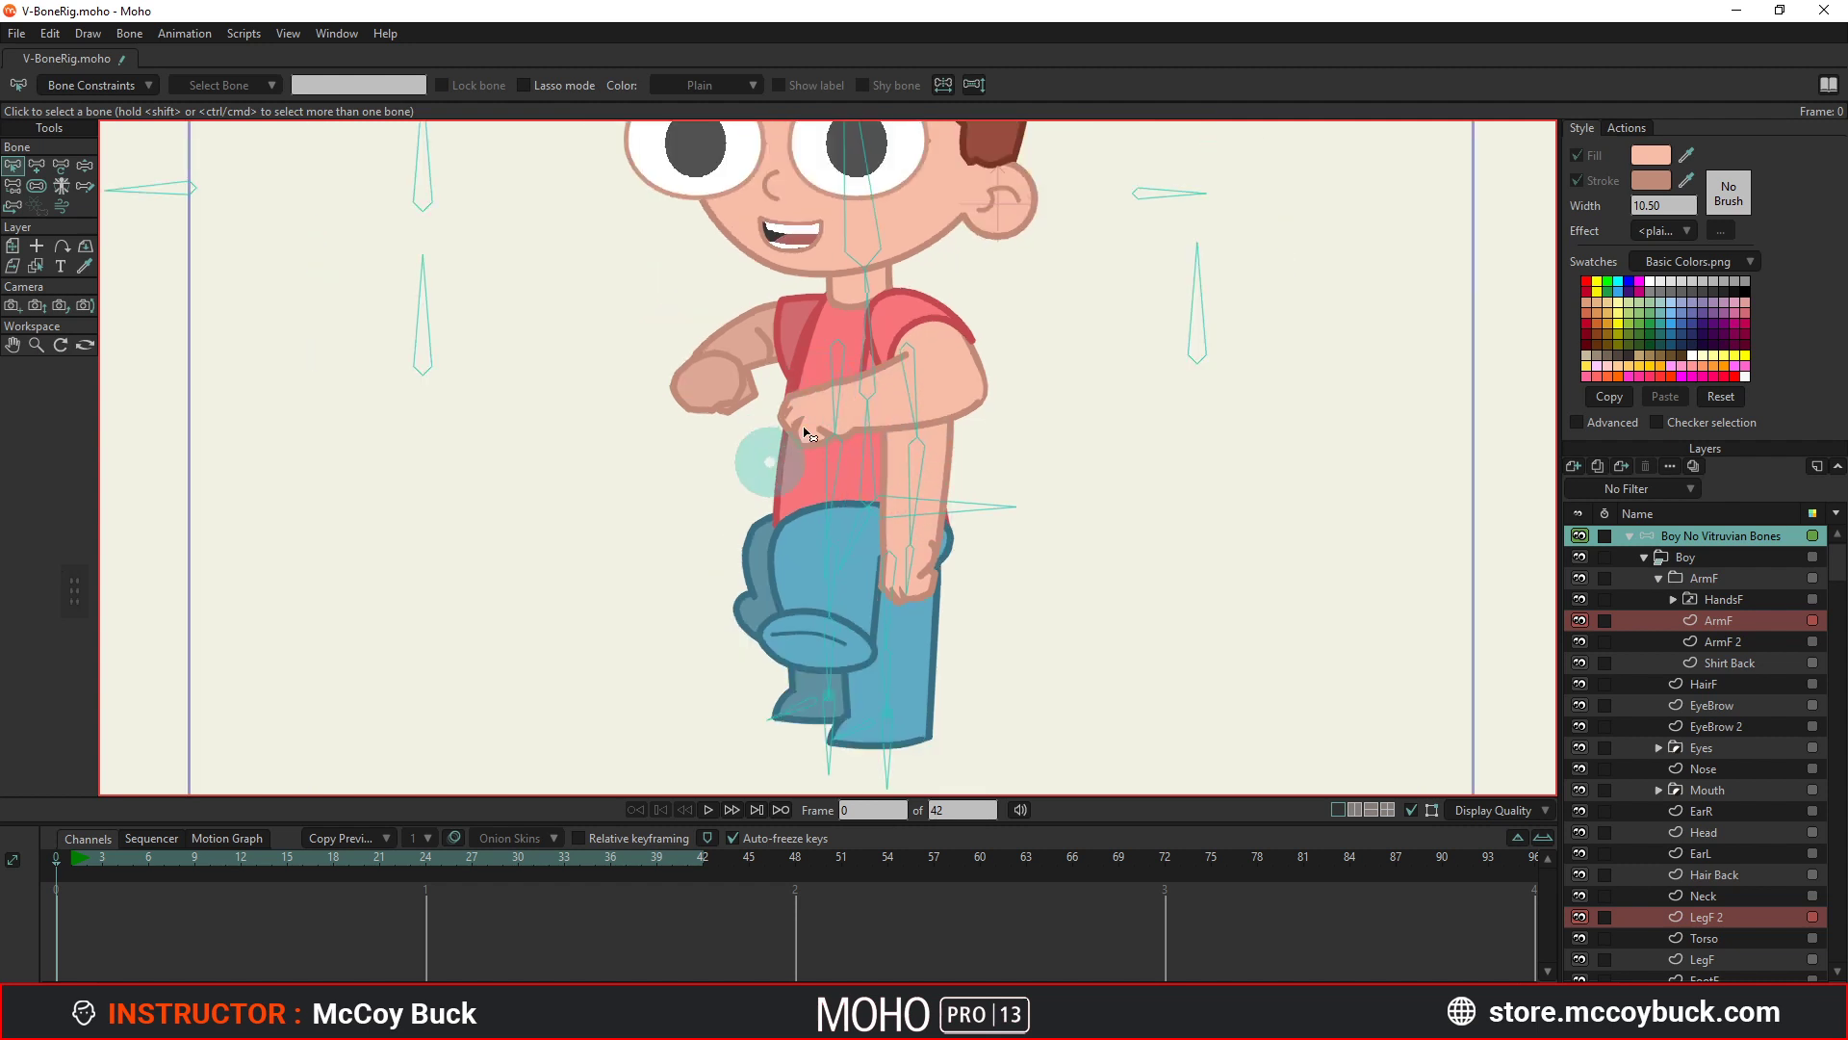
scroll(827, 411, "up", 1)
key("b")
left_click(831, 393)
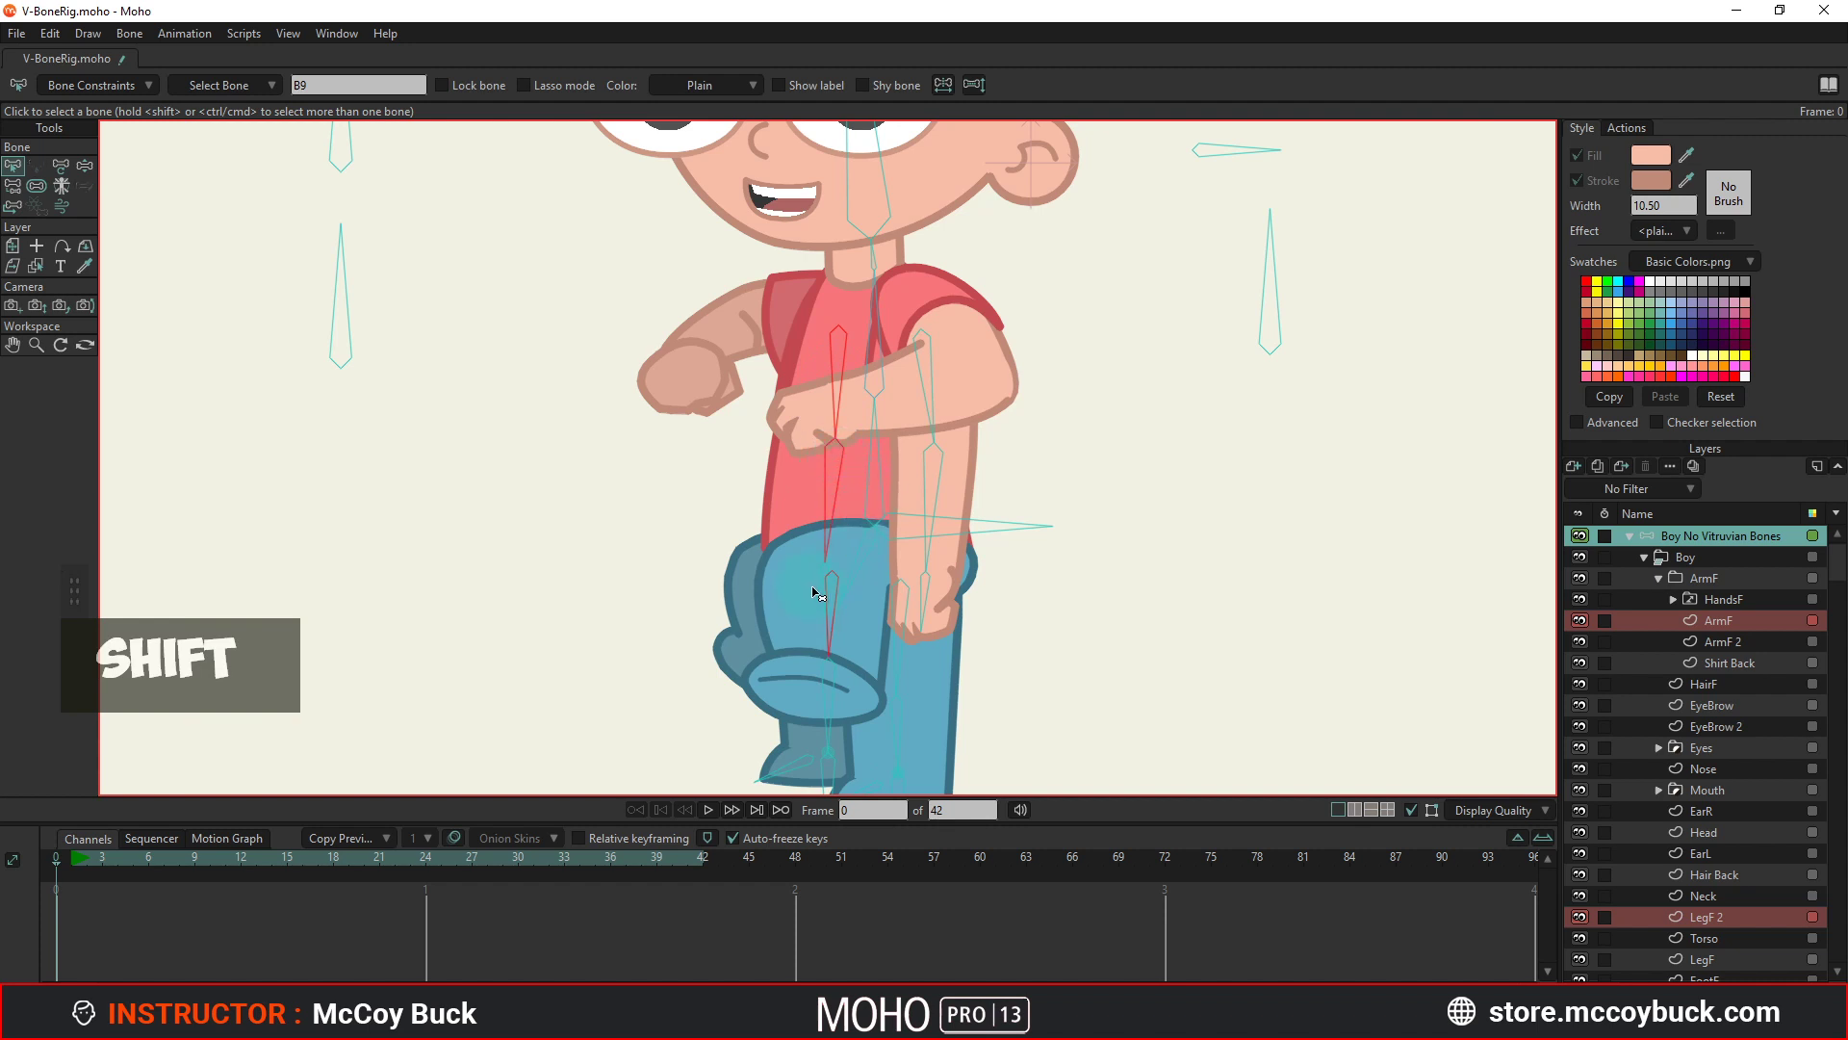
left_click(558, 548)
Examine the bent leg artwork against the leg and foot bones.
scroll(660, 502, "down", 1)
left_click_drag(681, 576, 668, 498)
scroll(668, 497, "up", 2)
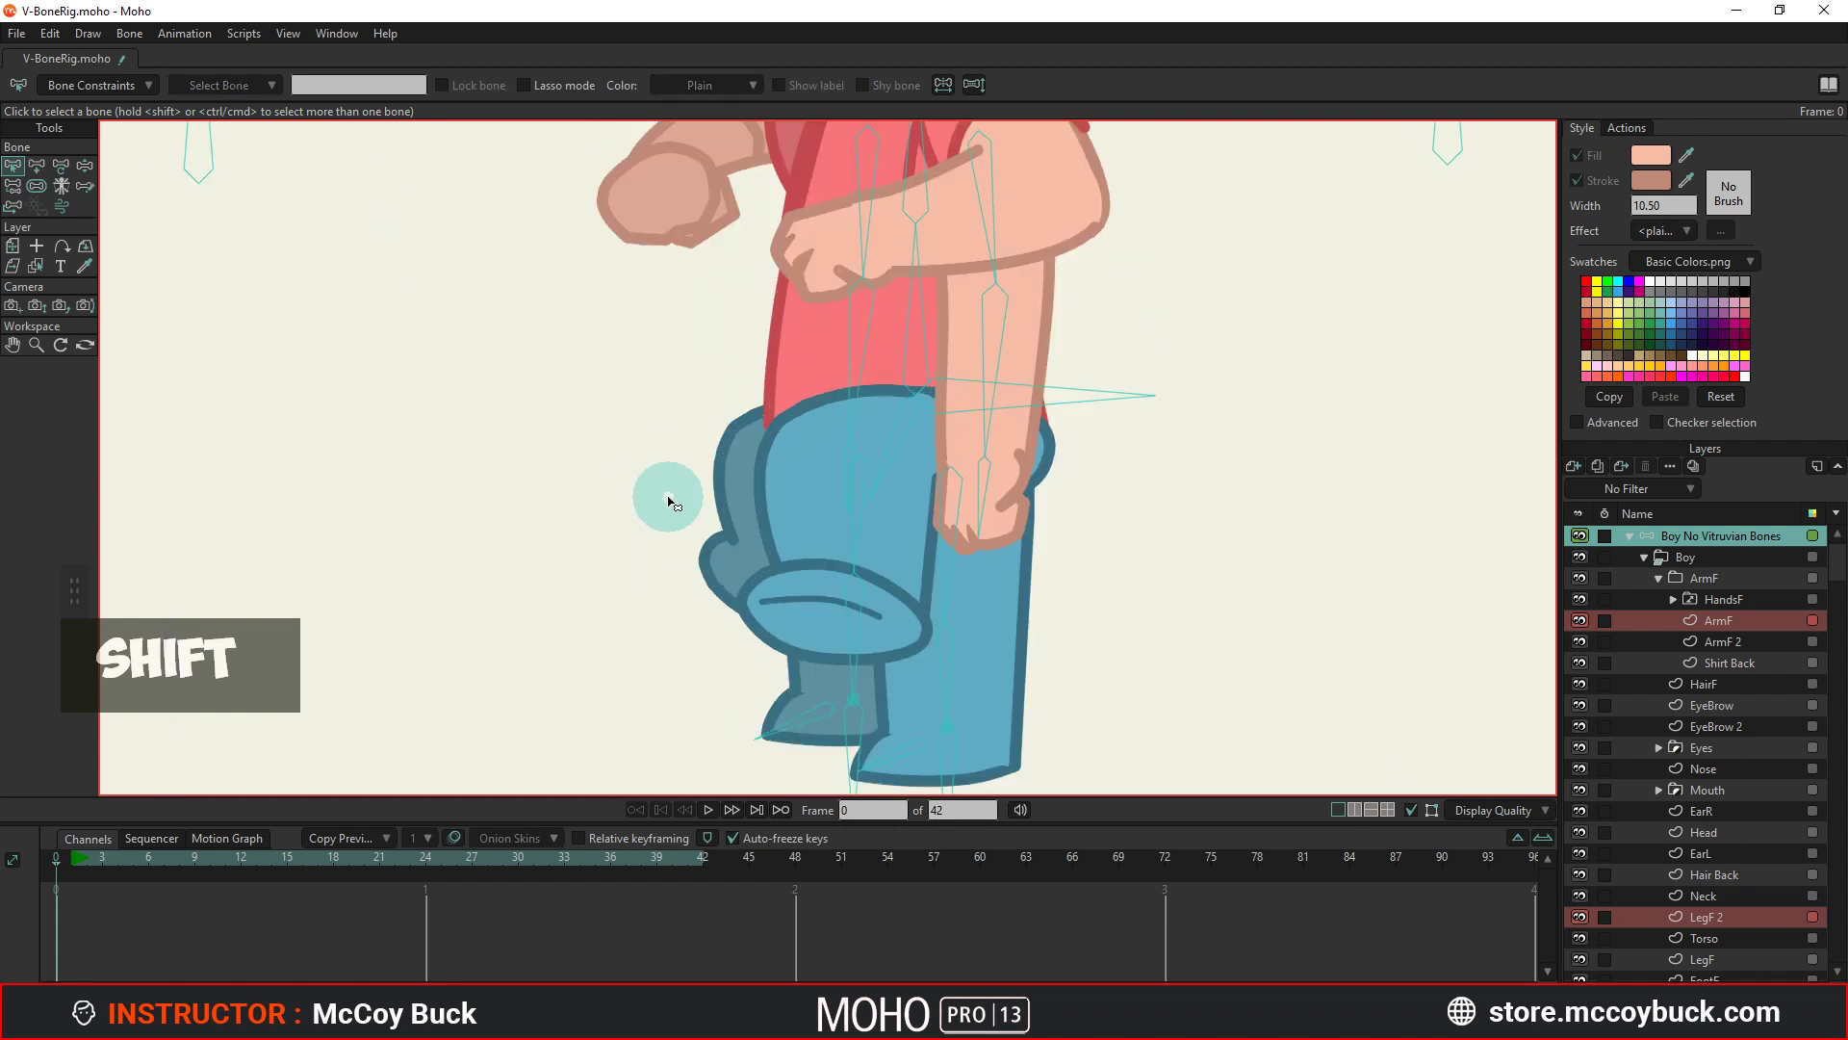
scroll(561, 503, "up", 1)
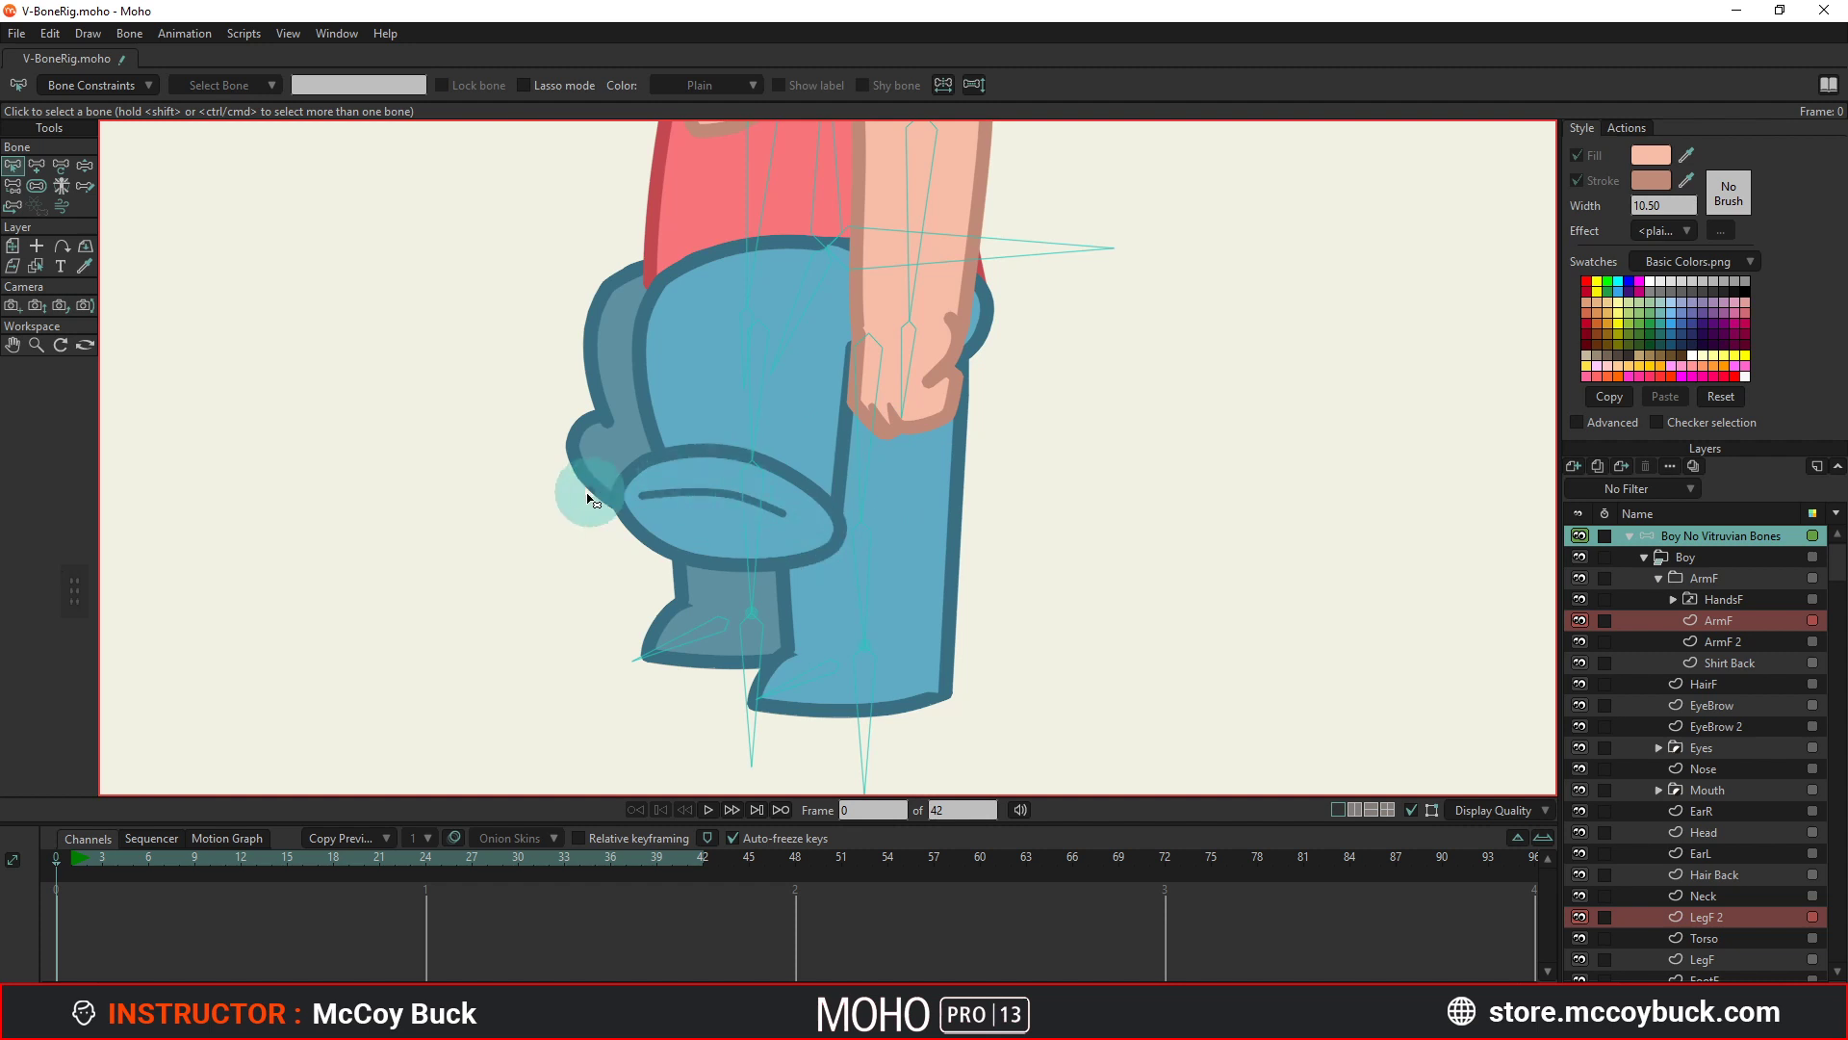
scroll(589, 499, "down", 3)
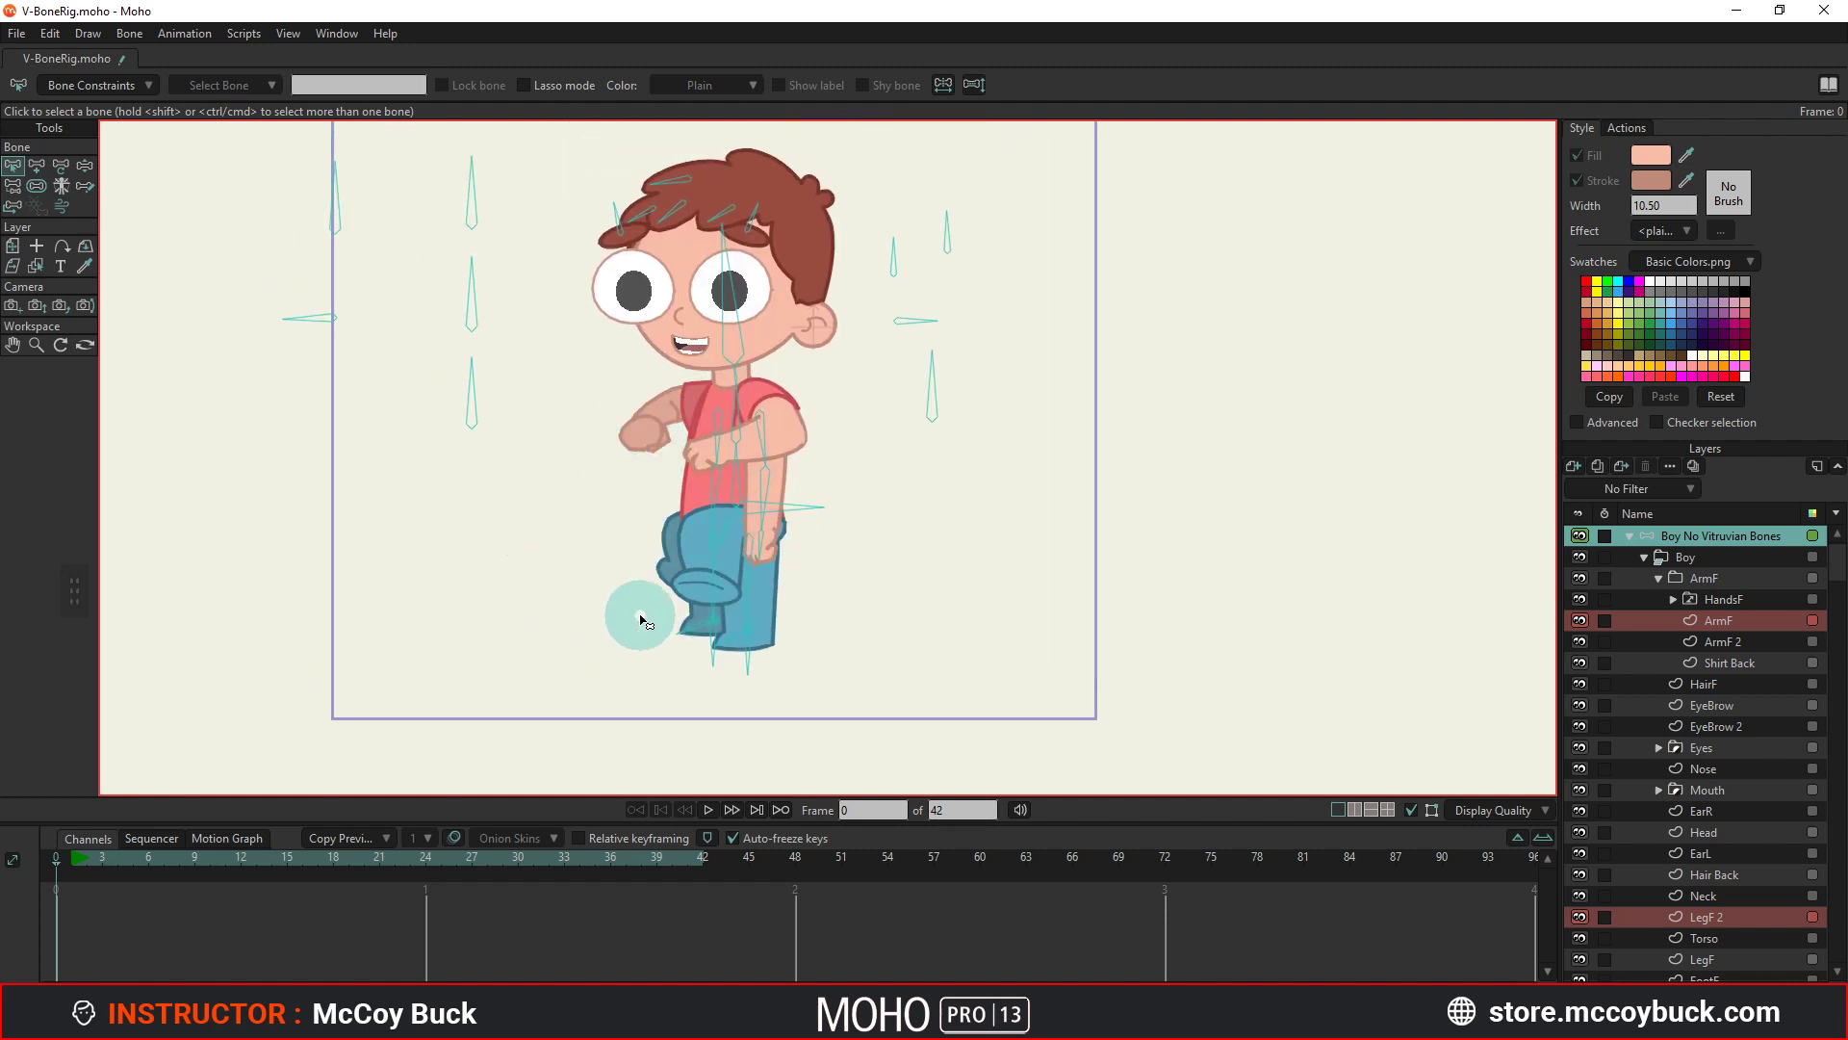
scroll(635, 616, "up", 3)
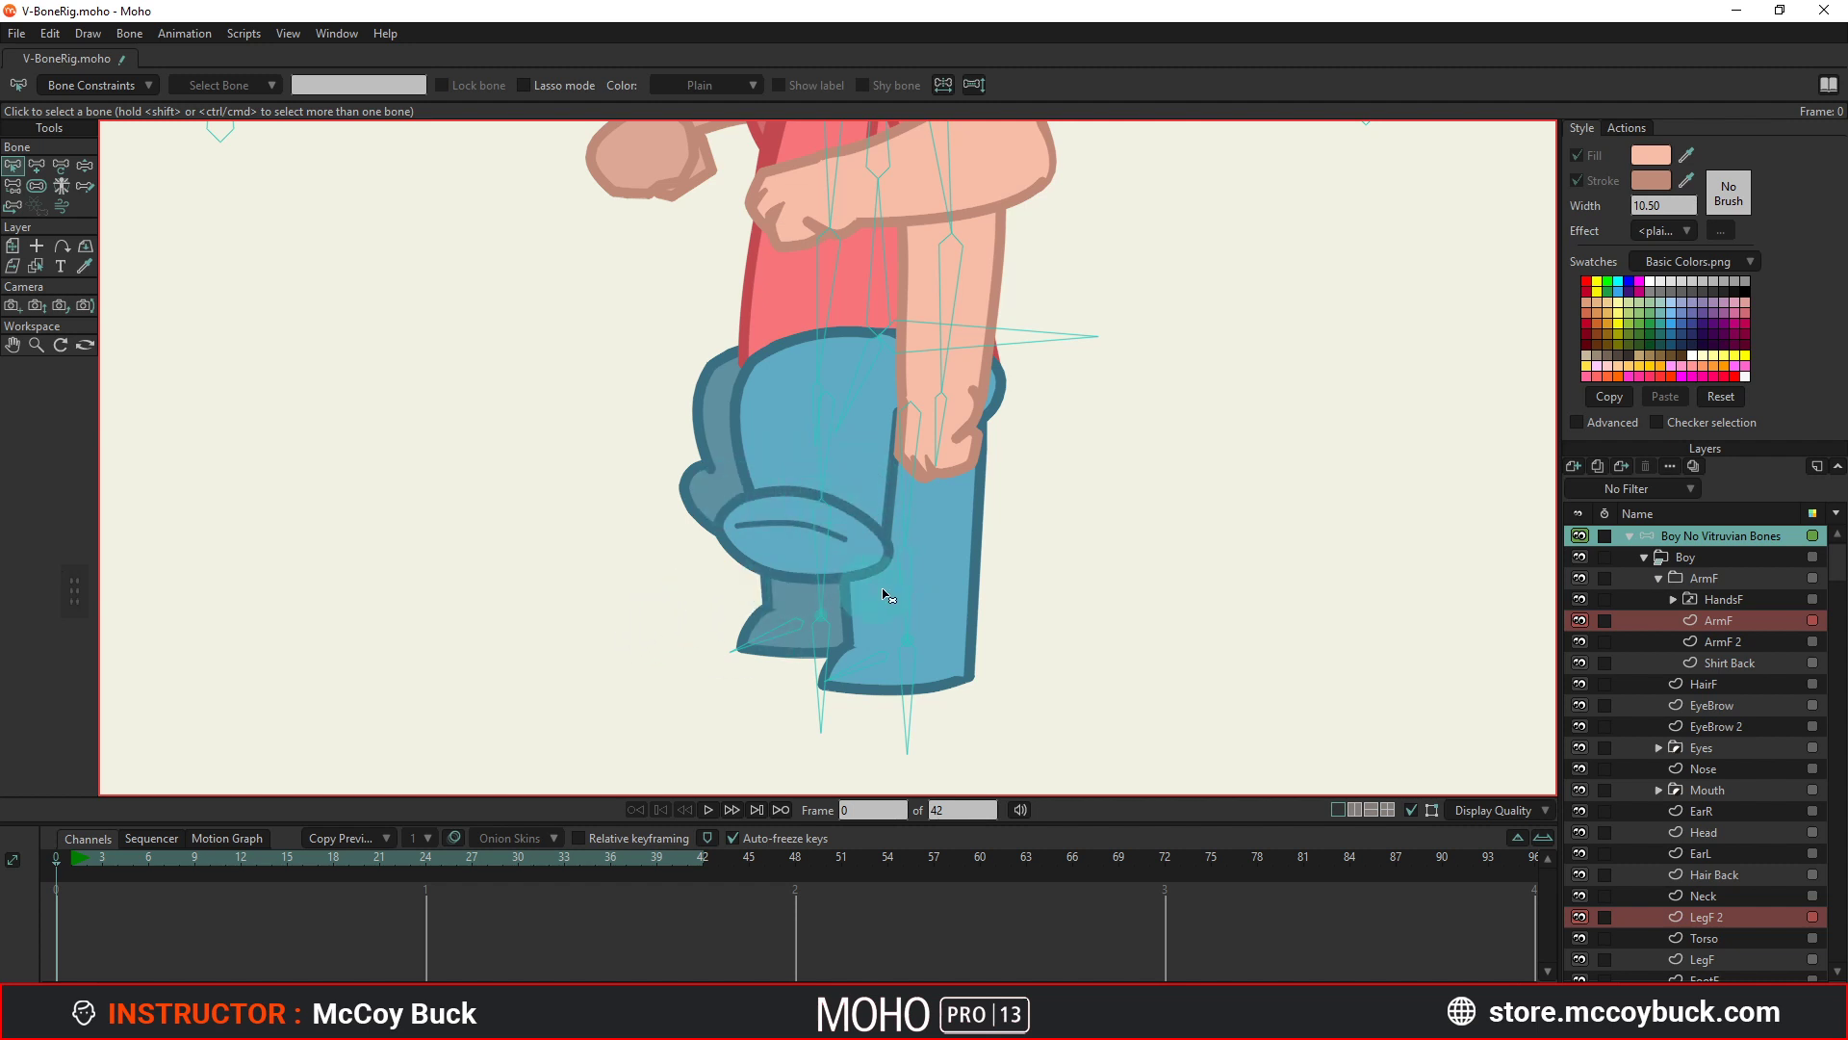
Filter the layer list to names containing "leg".
left_click(1619, 494)
left_click(1654, 541)
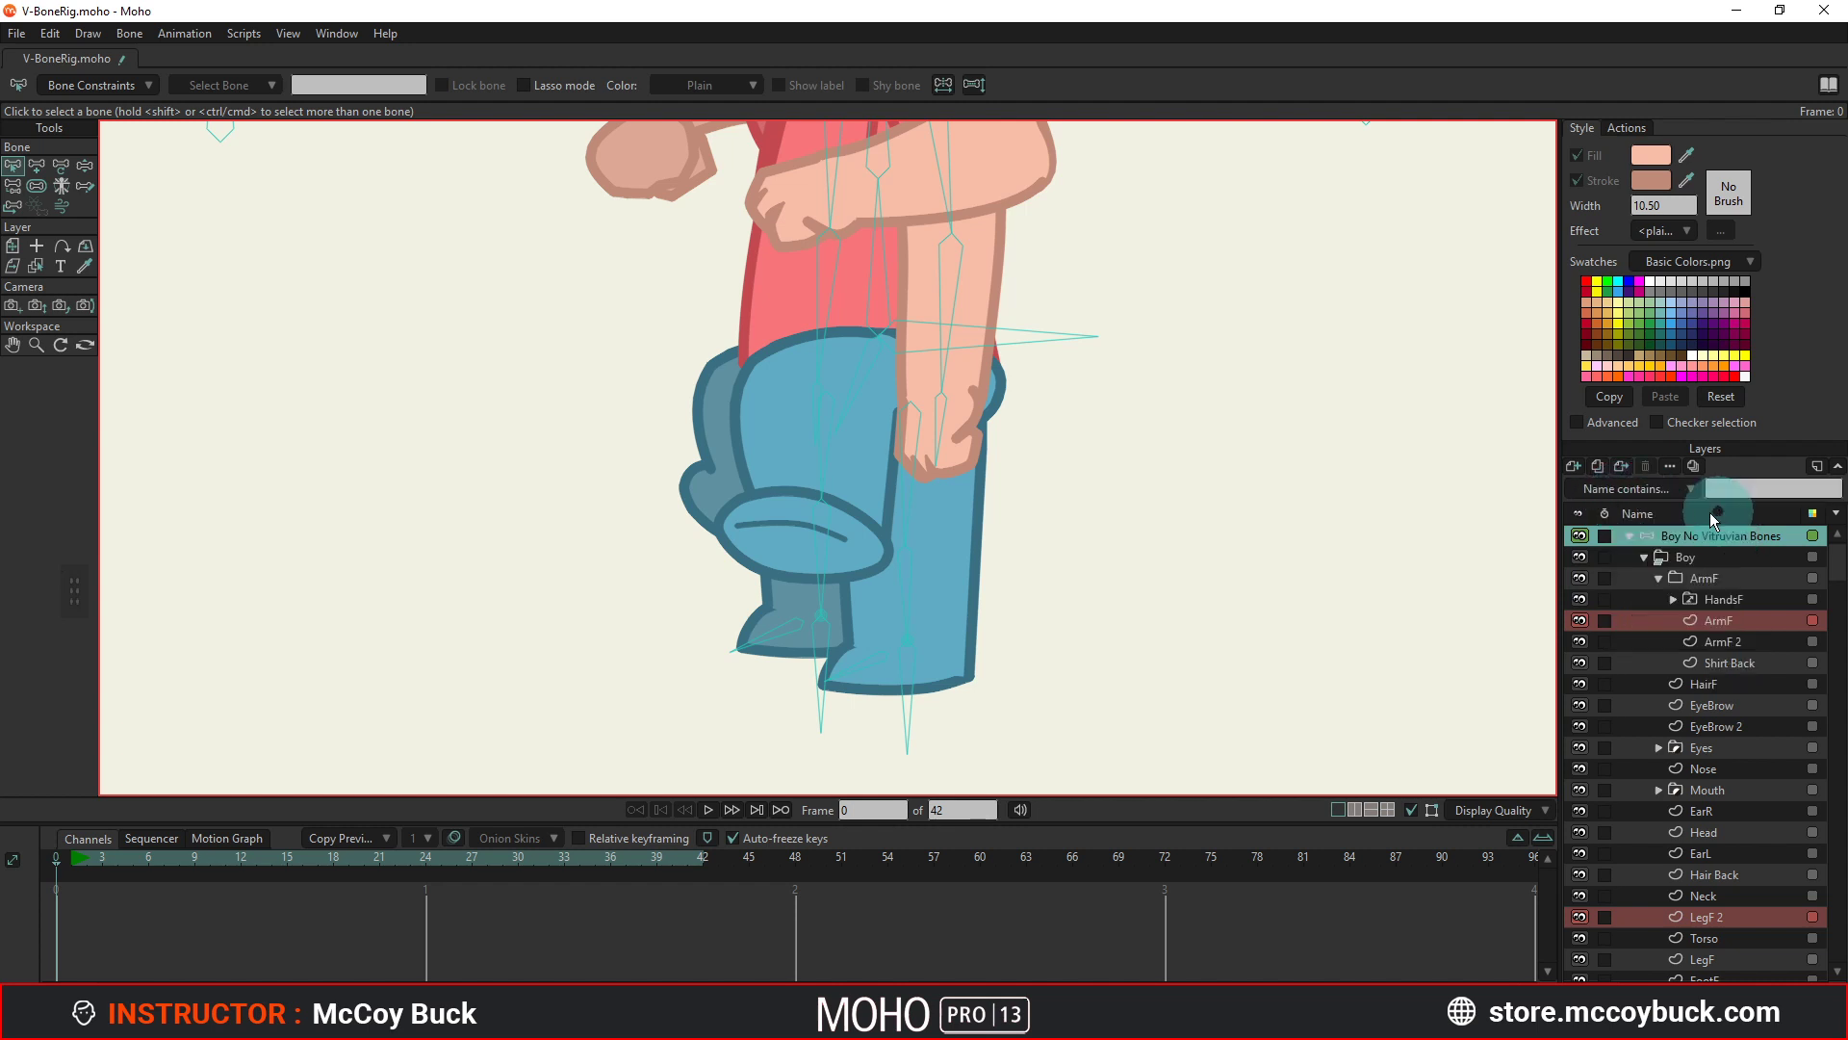
left_click(1733, 491)
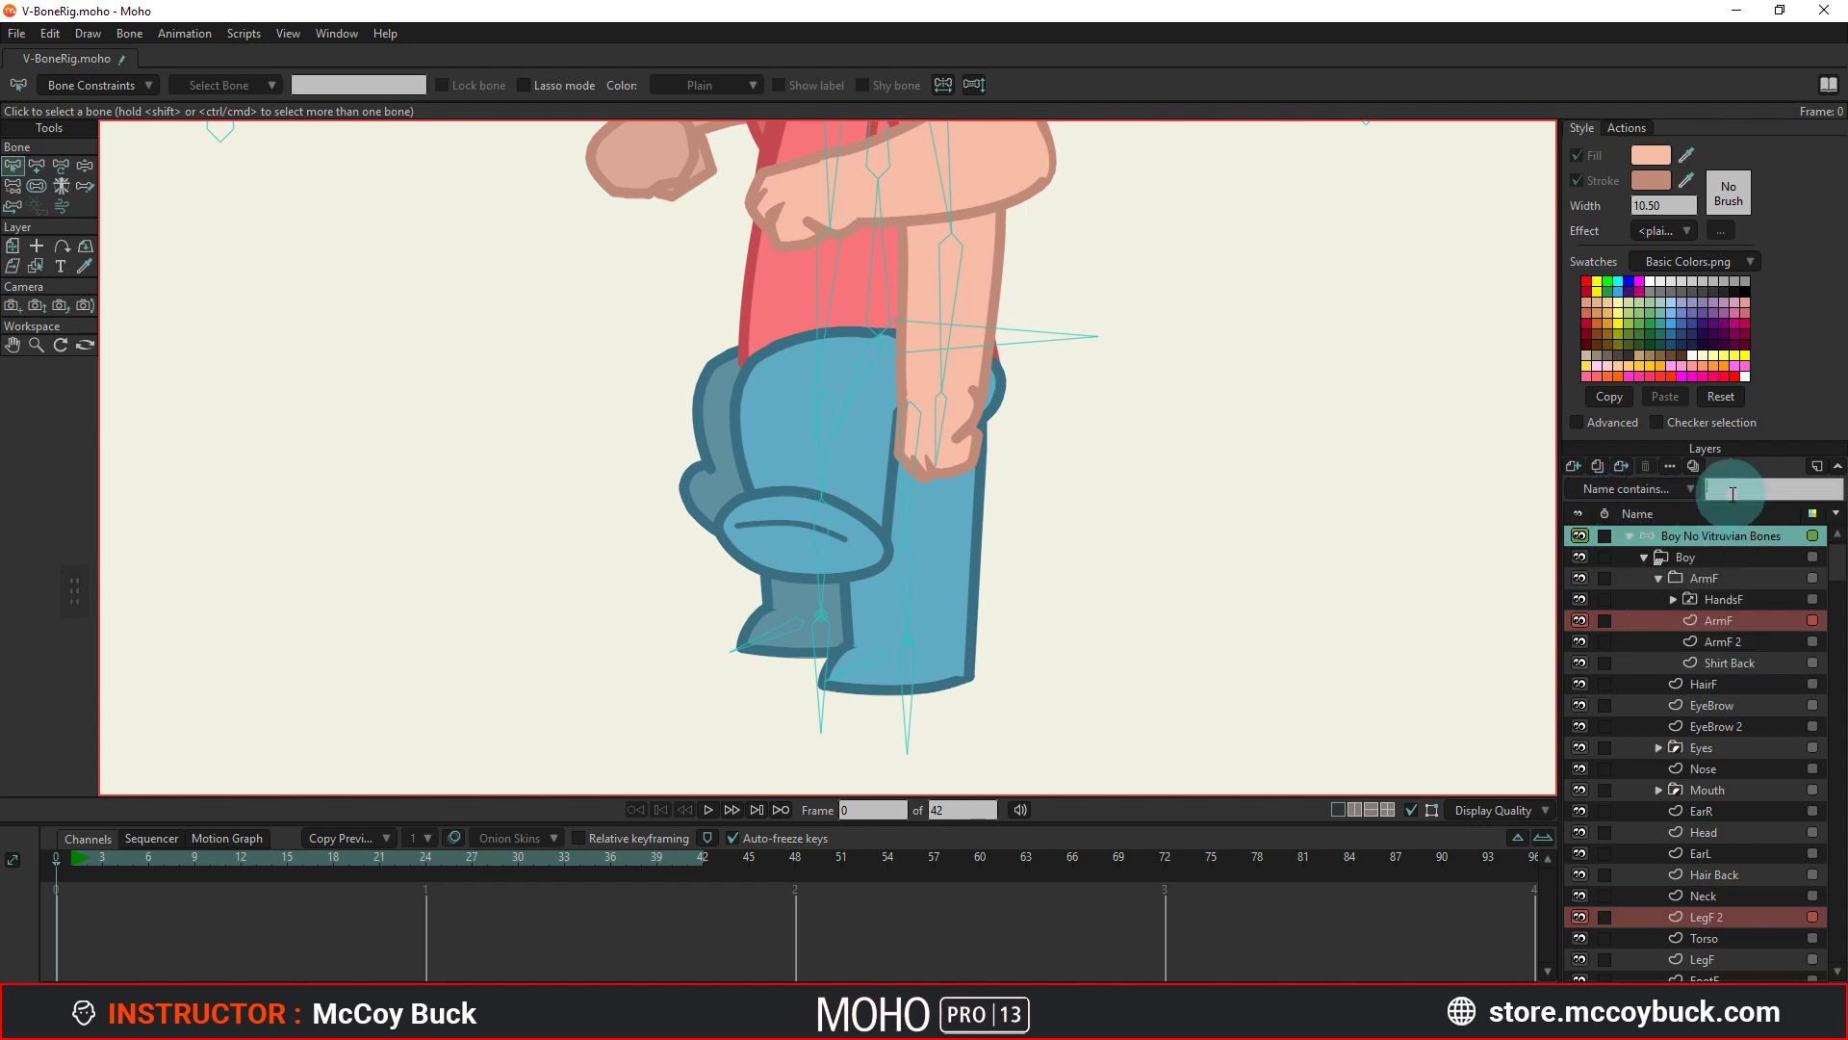
type("leg")
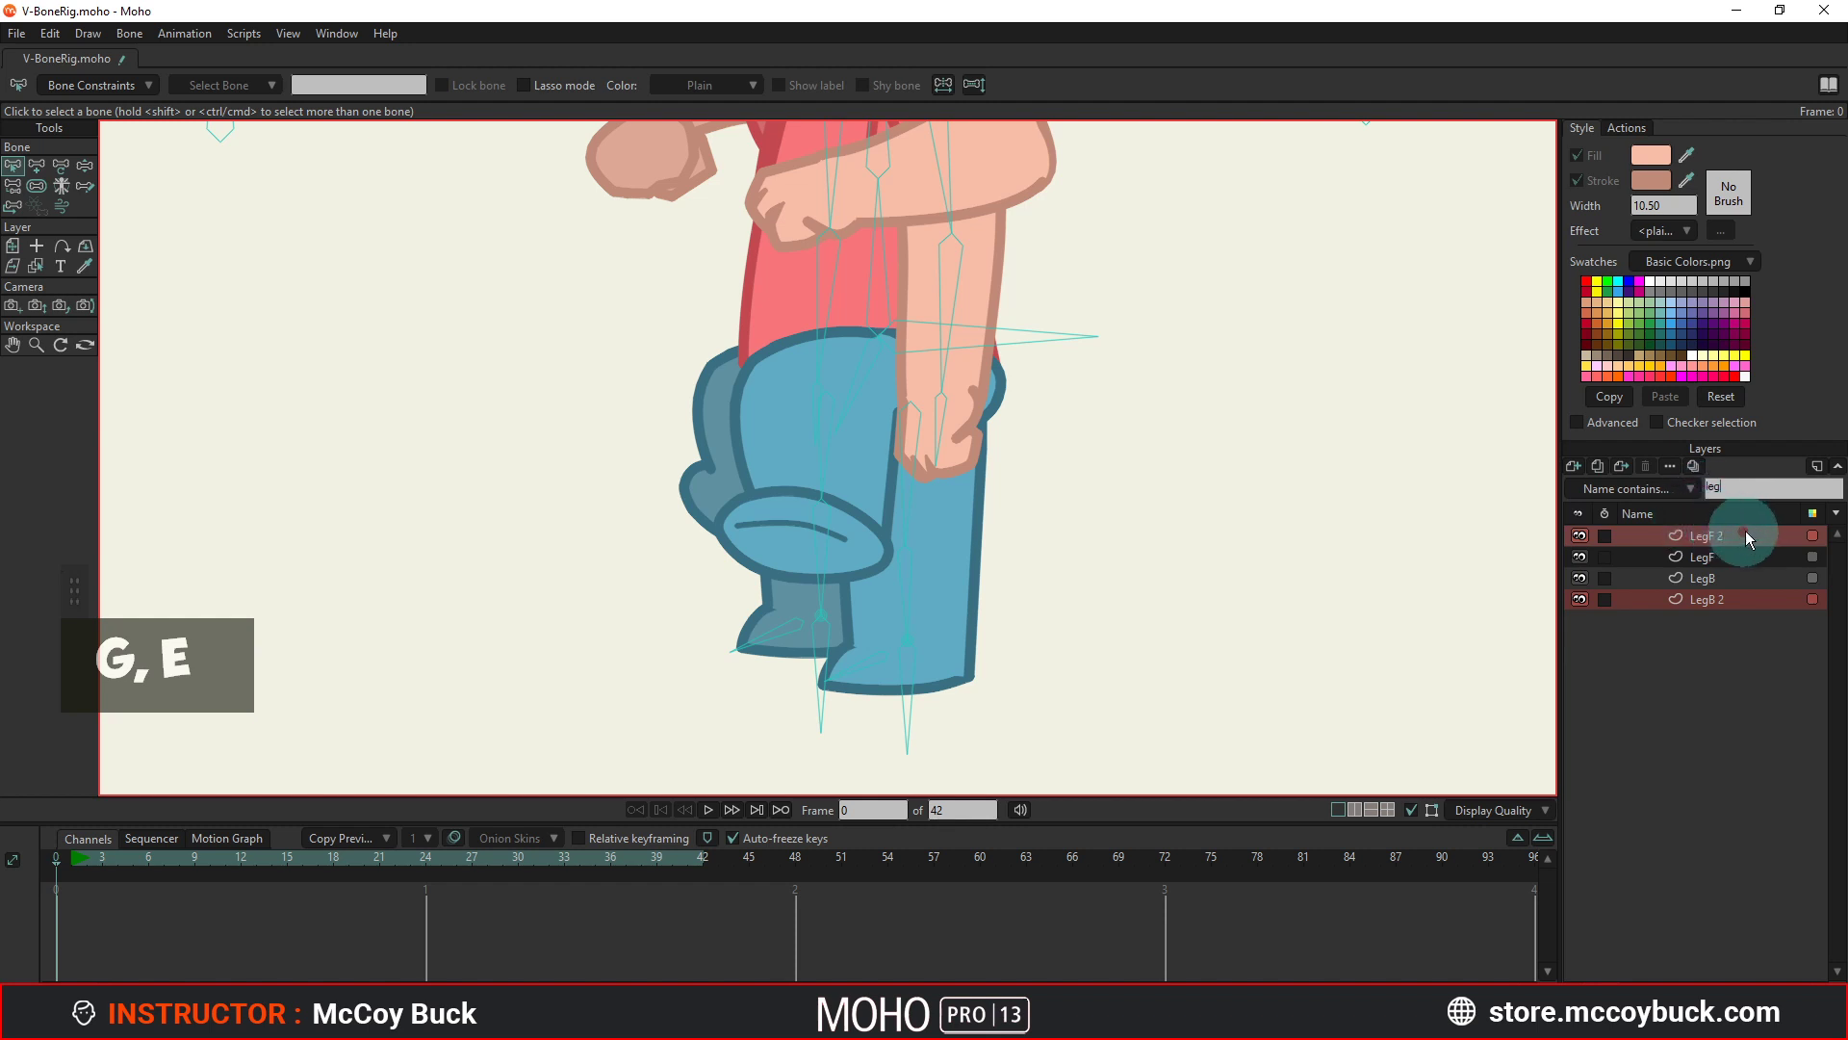
Select the LegF 2, LegF, LegB and LegB 2 layers together and set their opacity to 50%.
left_click(1704, 558)
left_click(1694, 540, "shift")
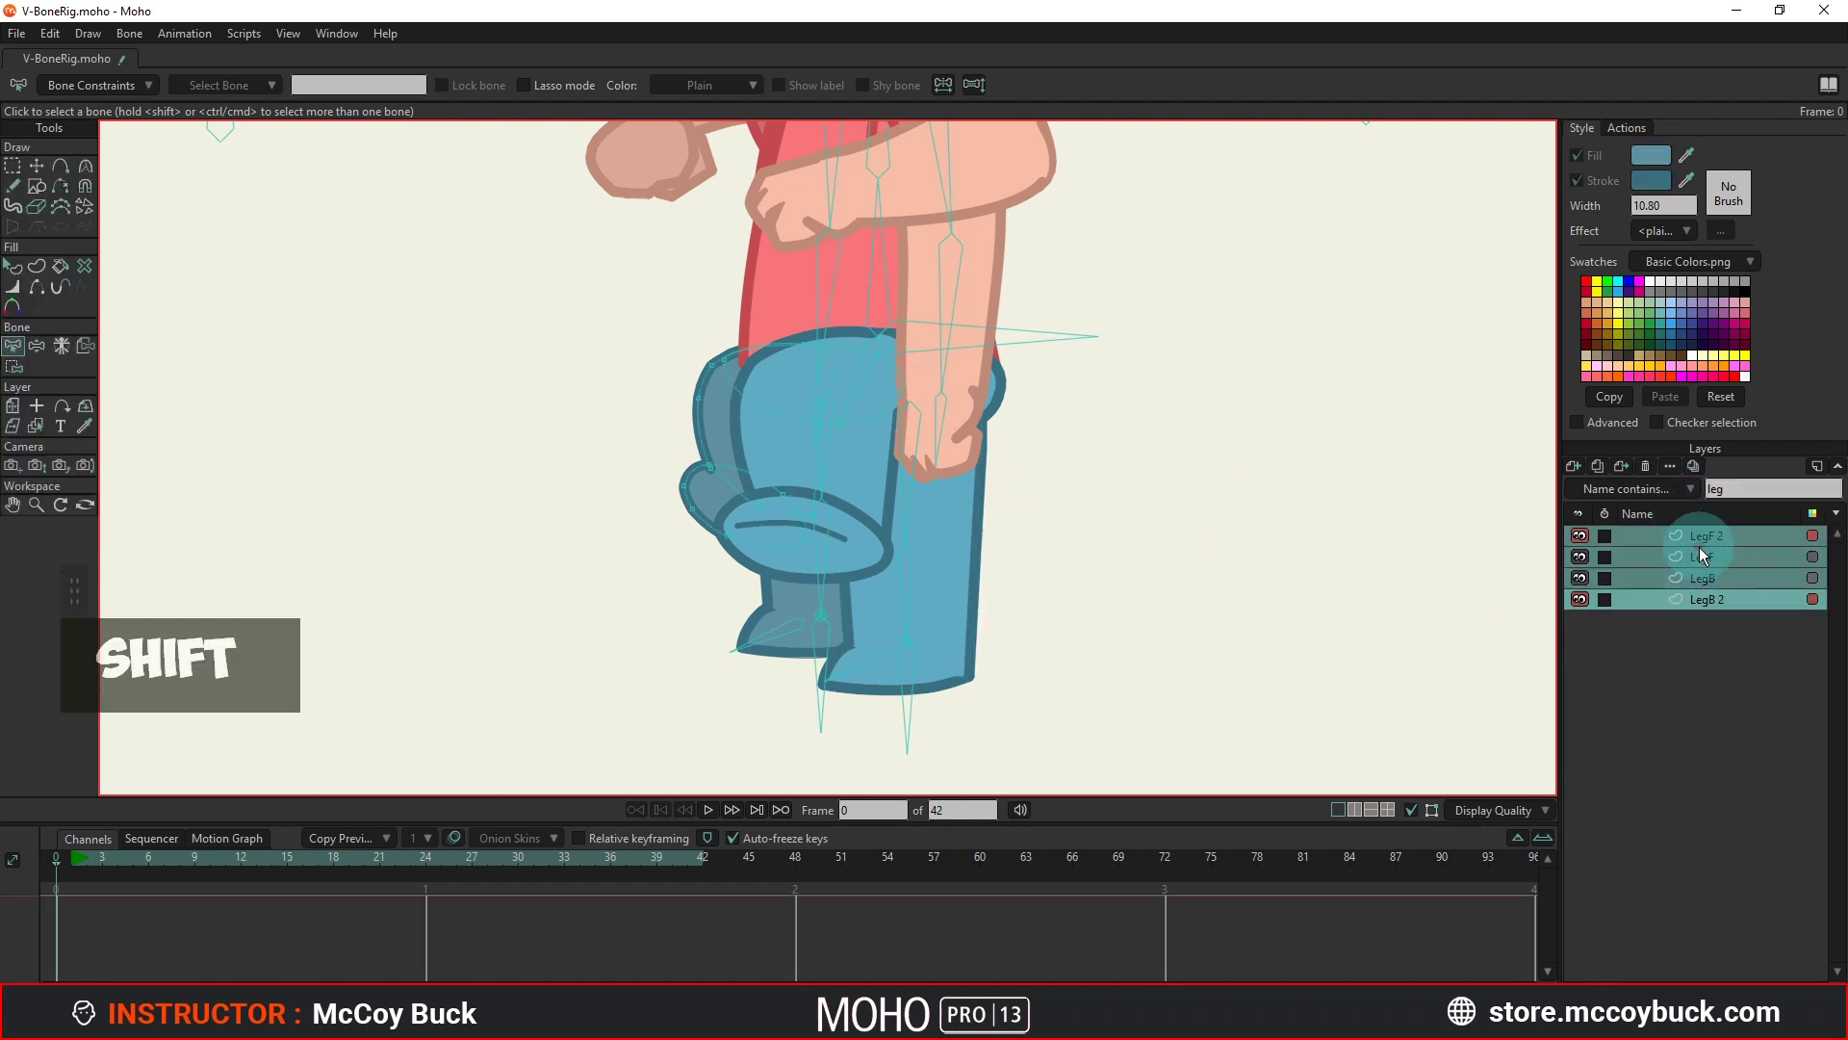
left_click(1670, 466)
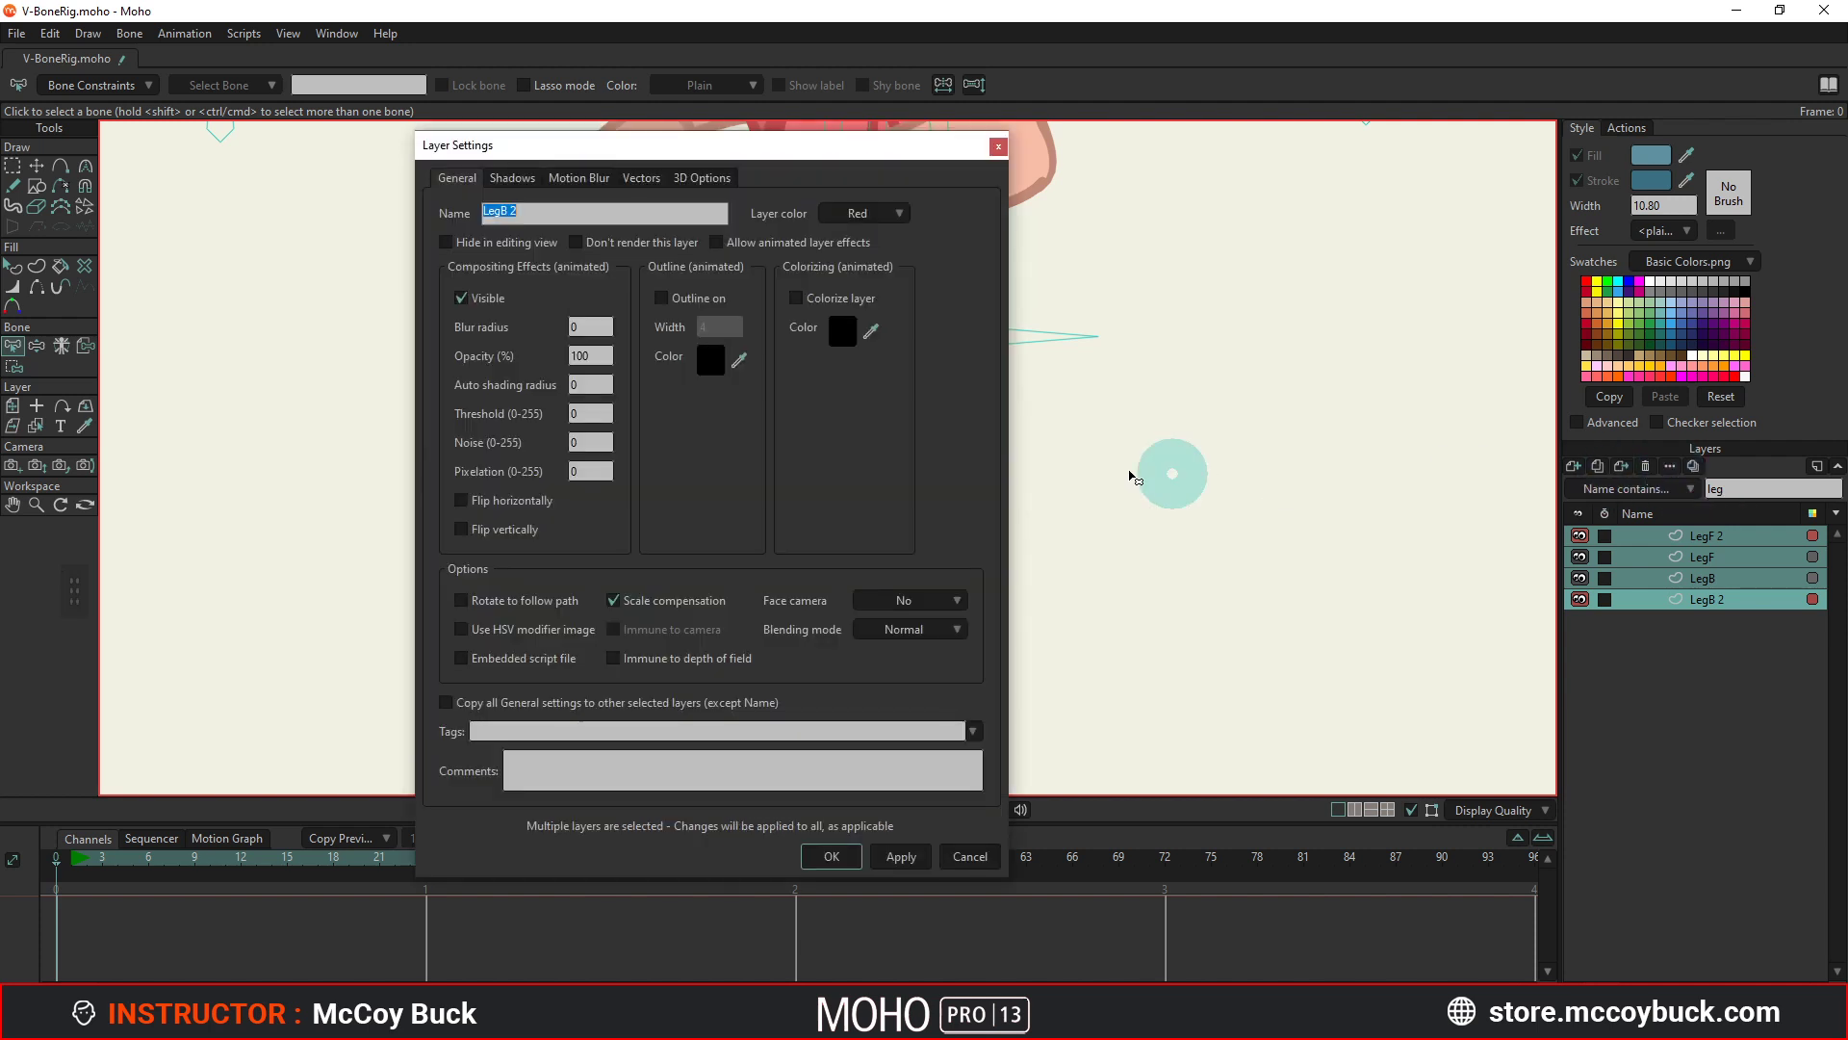
left_click(589, 355)
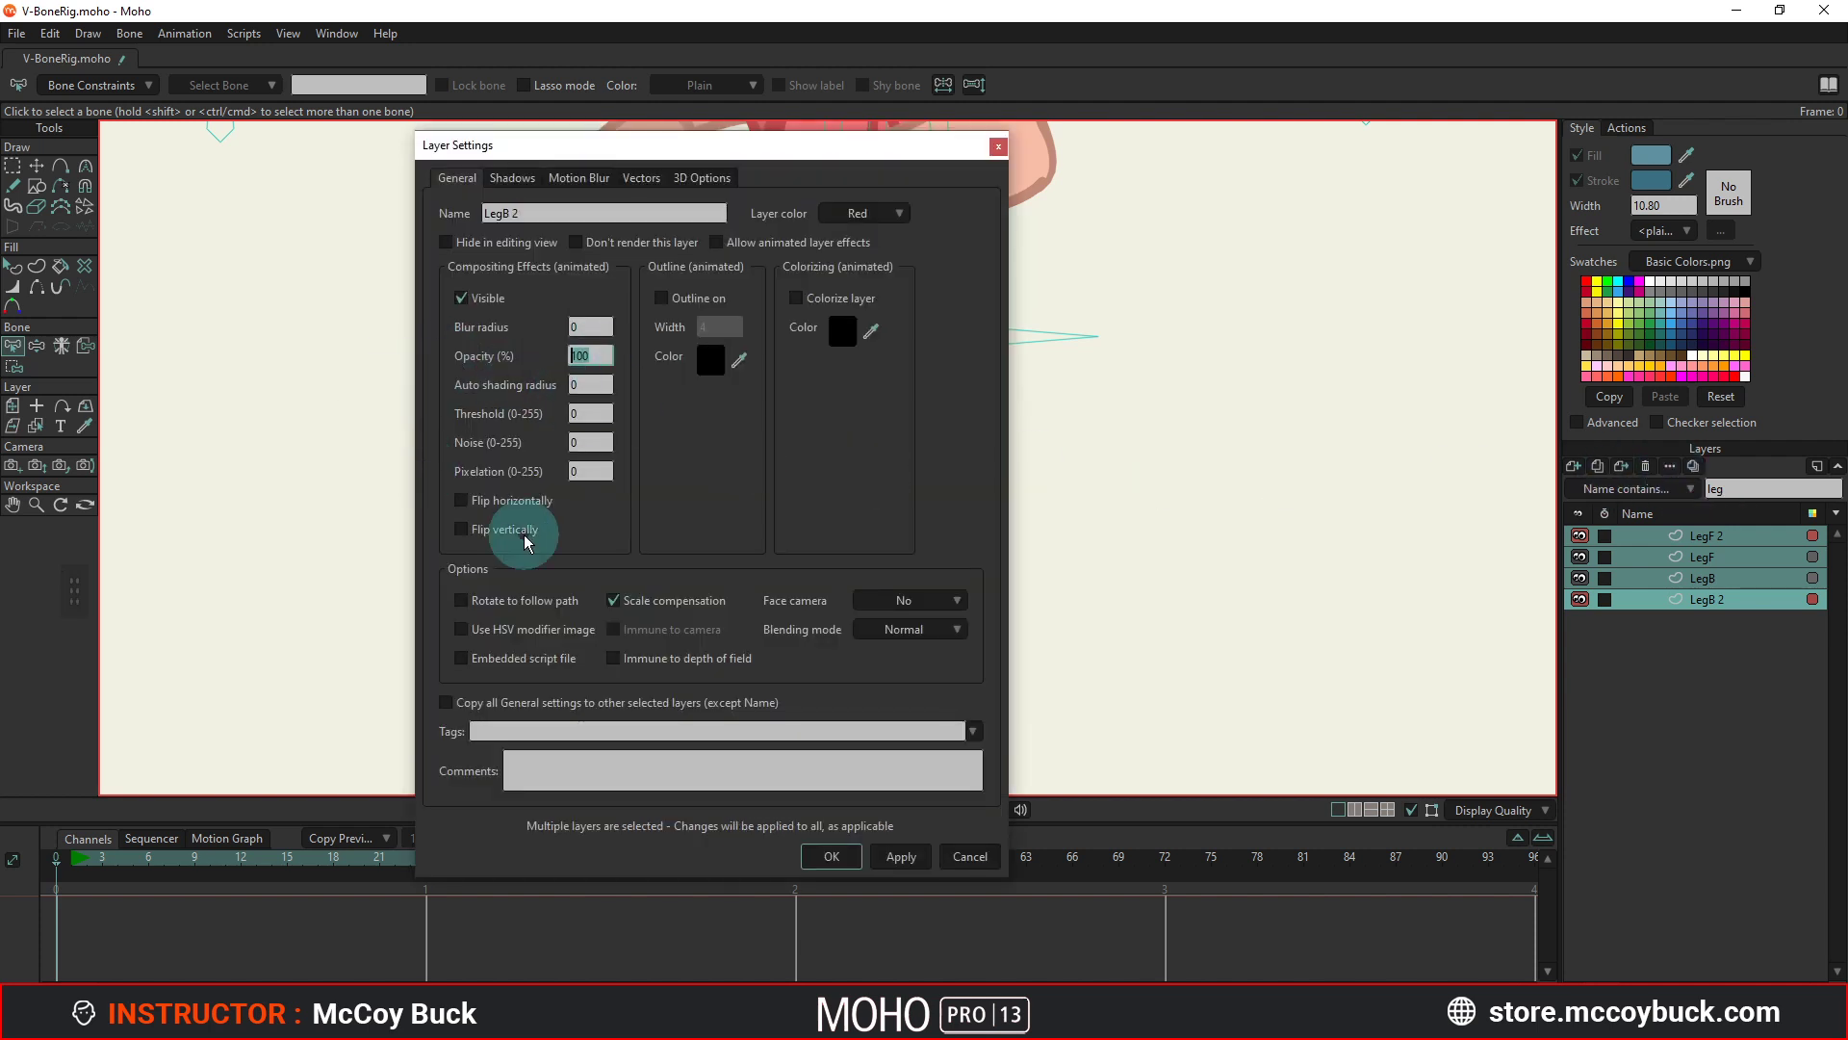
type("50")
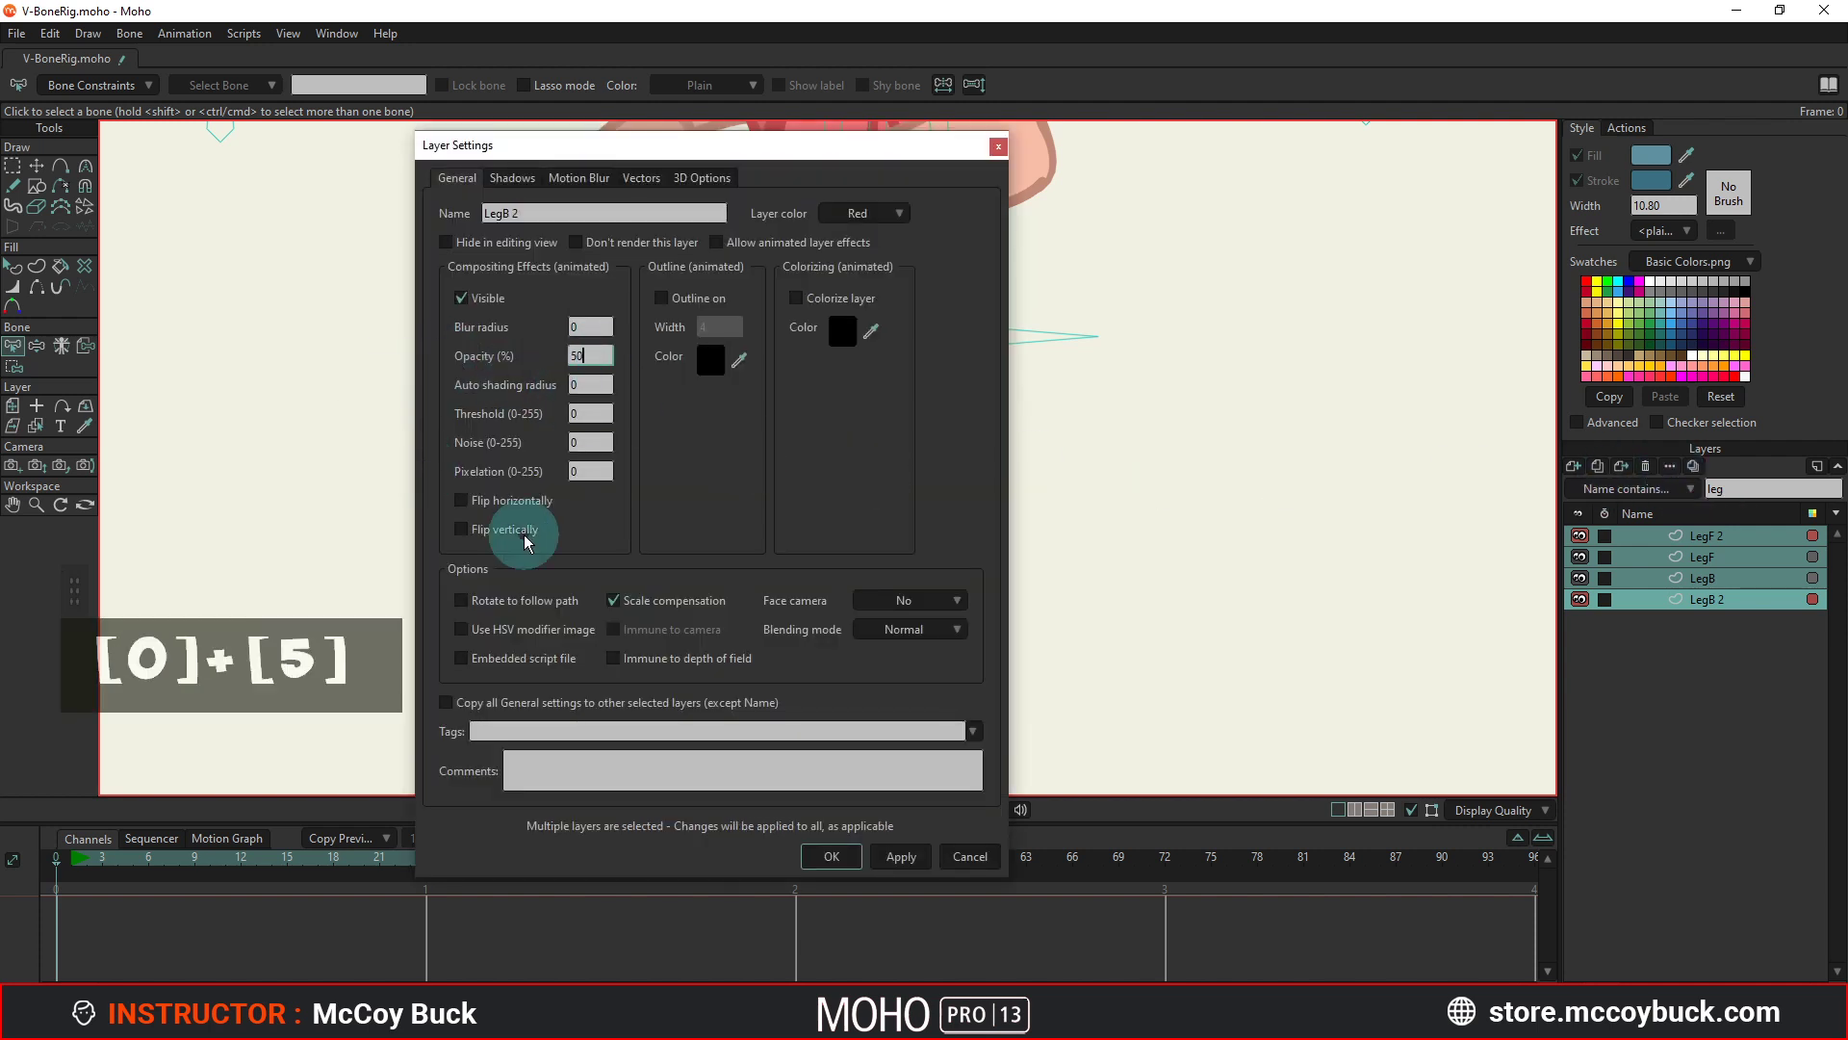
left_click(855, 865)
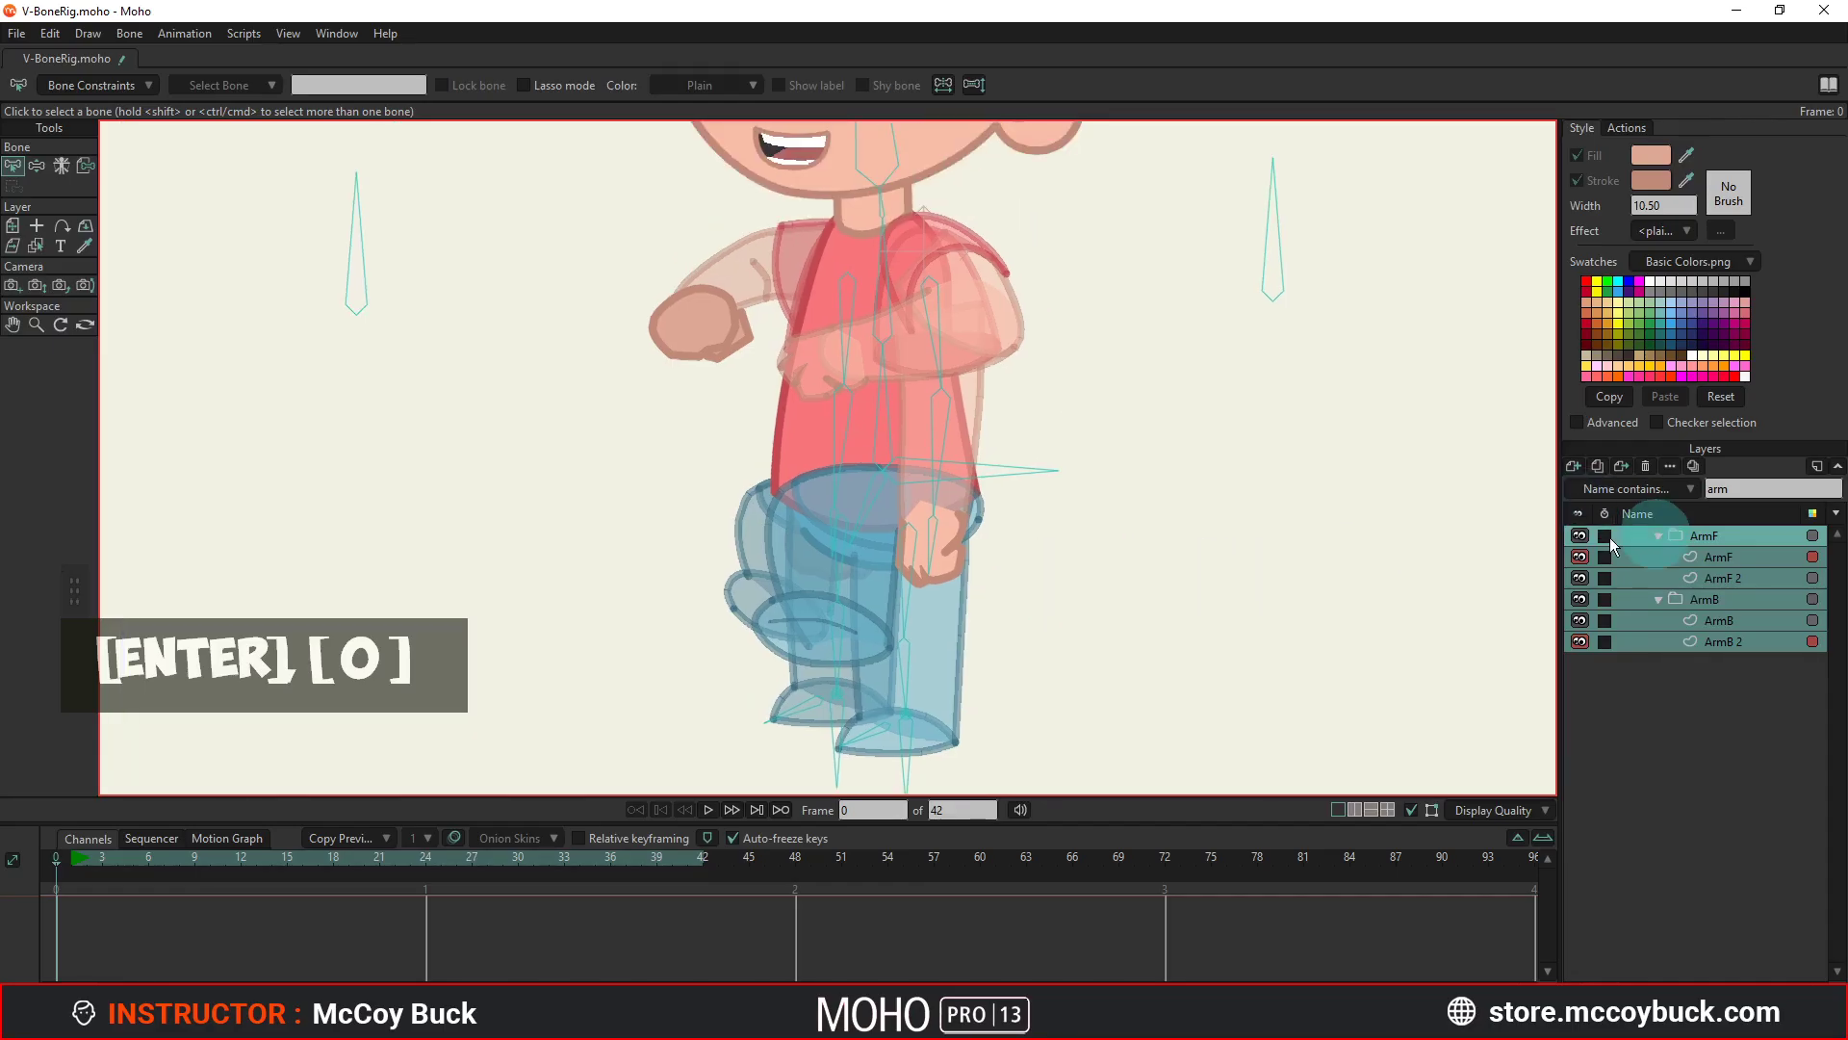
Remove the name filter from the layer list and bring the leg and ArmB layers into view.
left_click(1628, 489)
left_click(1662, 509)
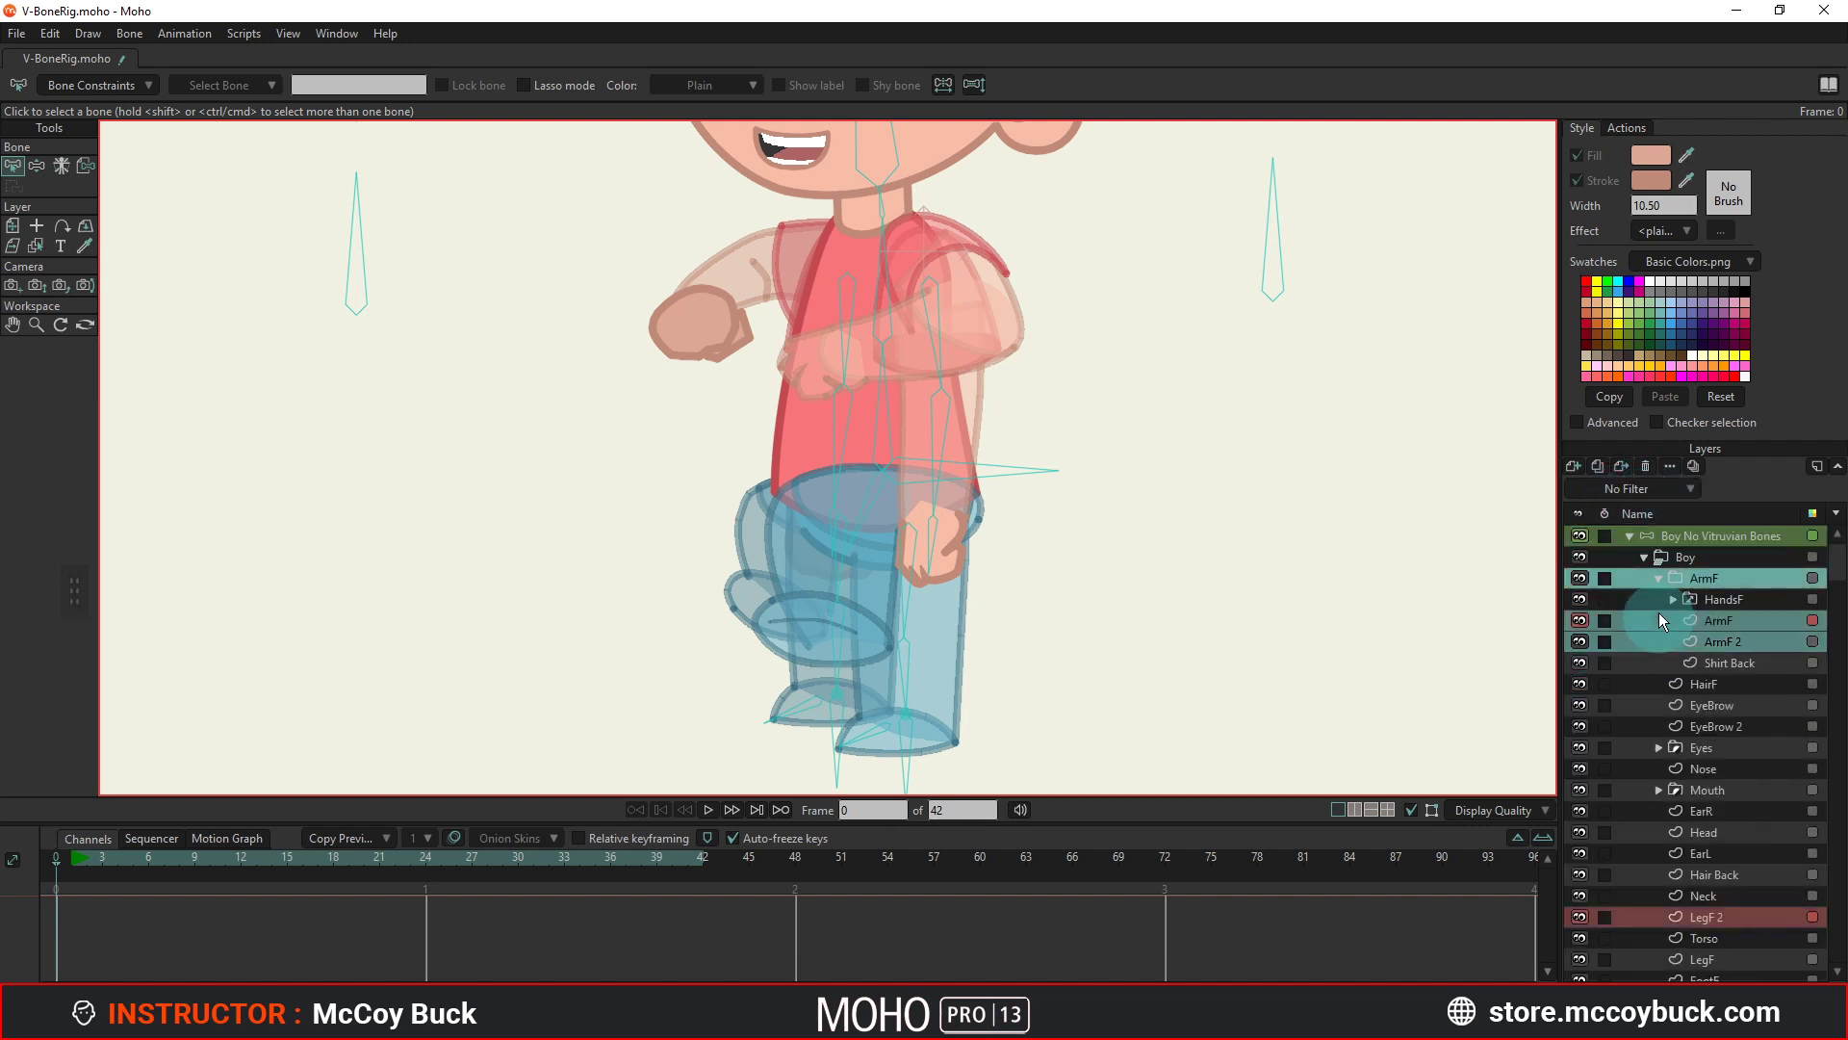
scroll(1689, 753, "down", 4)
scroll(1707, 865, "down", 1)
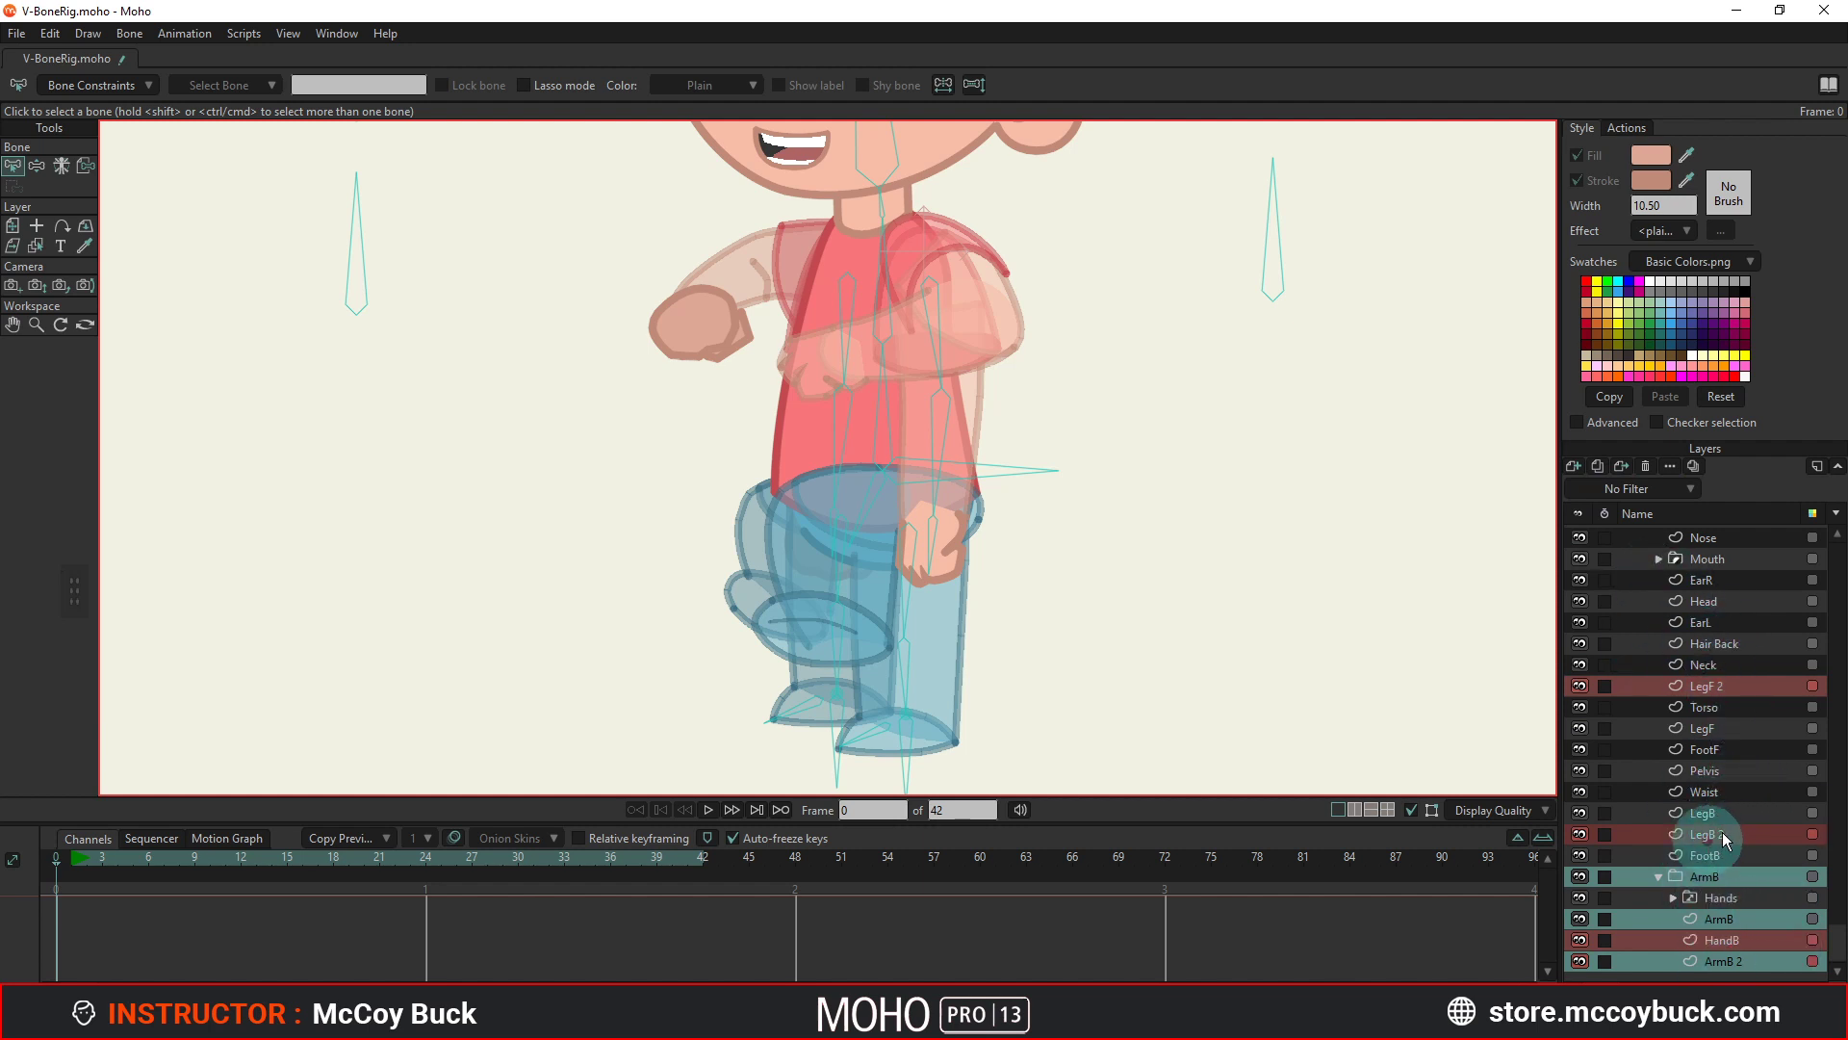
Examine how the semi-transparent straight and bent legs overlap at the hips, knees and feet.
scroll(1029, 601, "up", 3)
left_click_drag(939, 611, 1081, 586)
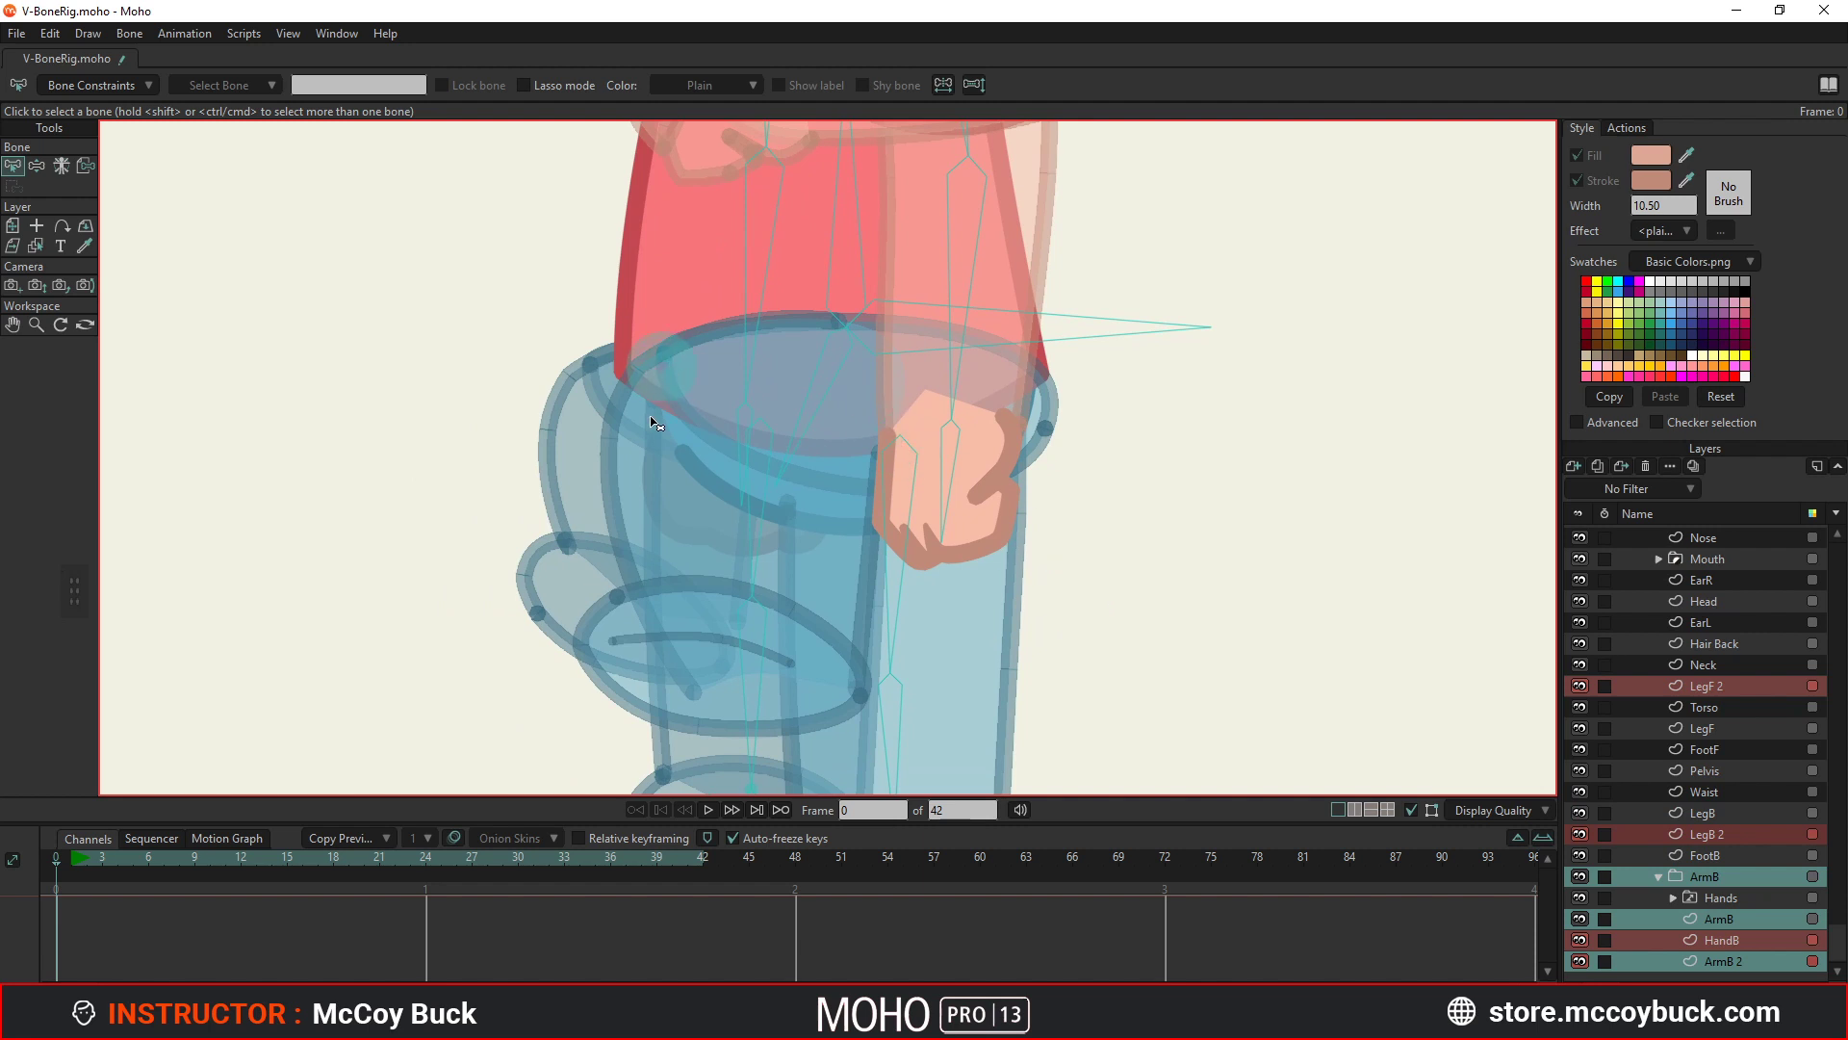
scroll(755, 494, "down", 2)
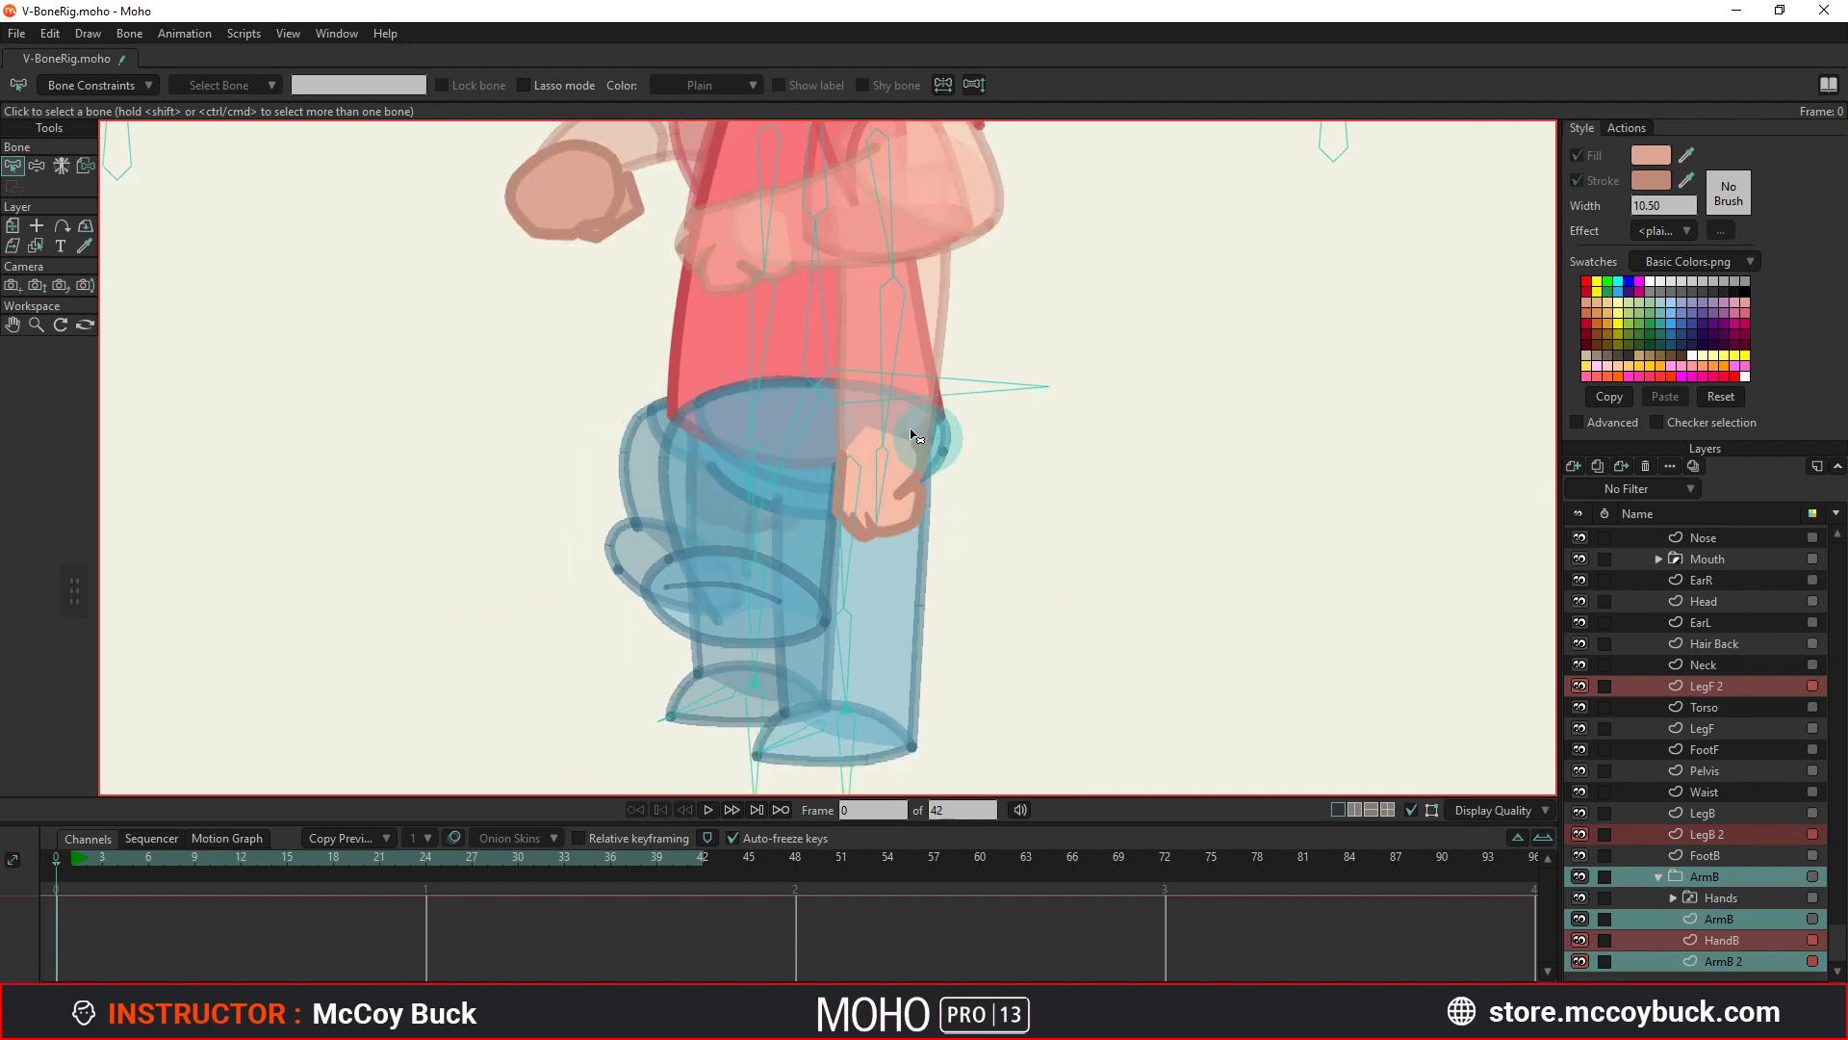
scroll(871, 513, "up", 2)
scroll(871, 513, "down", 1)
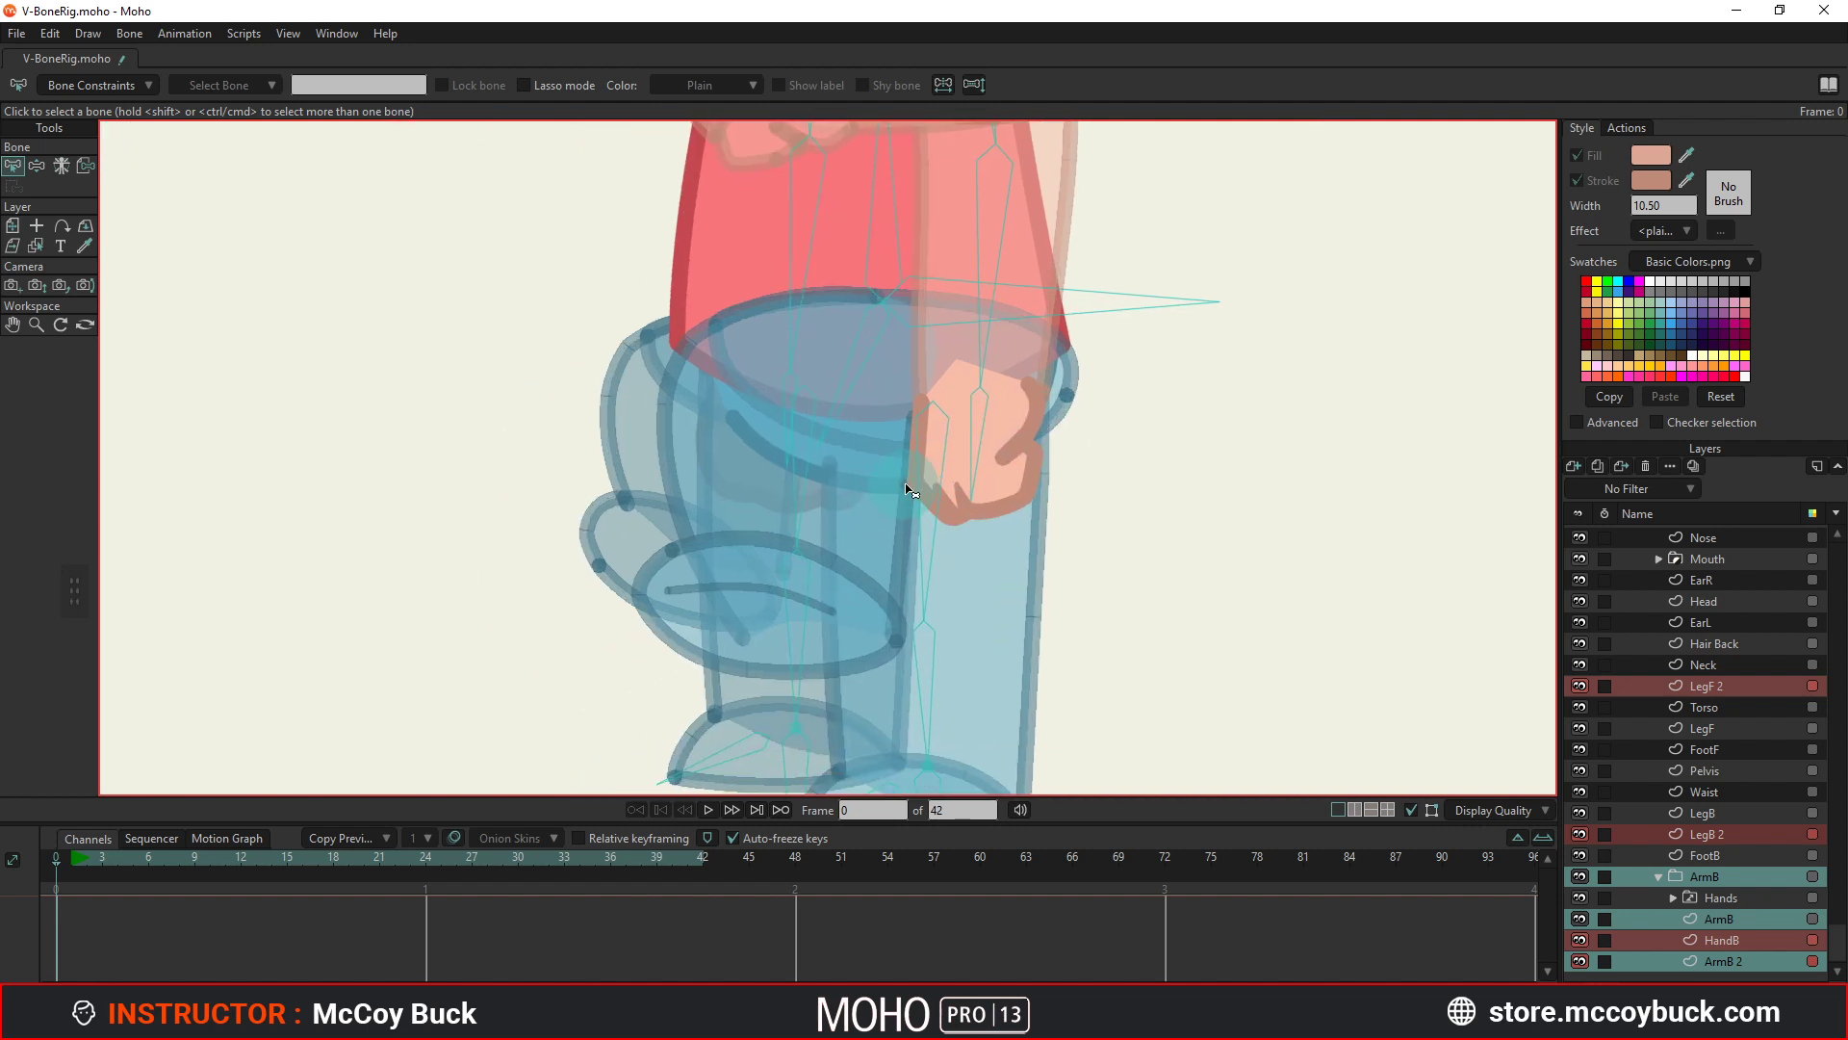
scroll(770, 447, "down", 1)
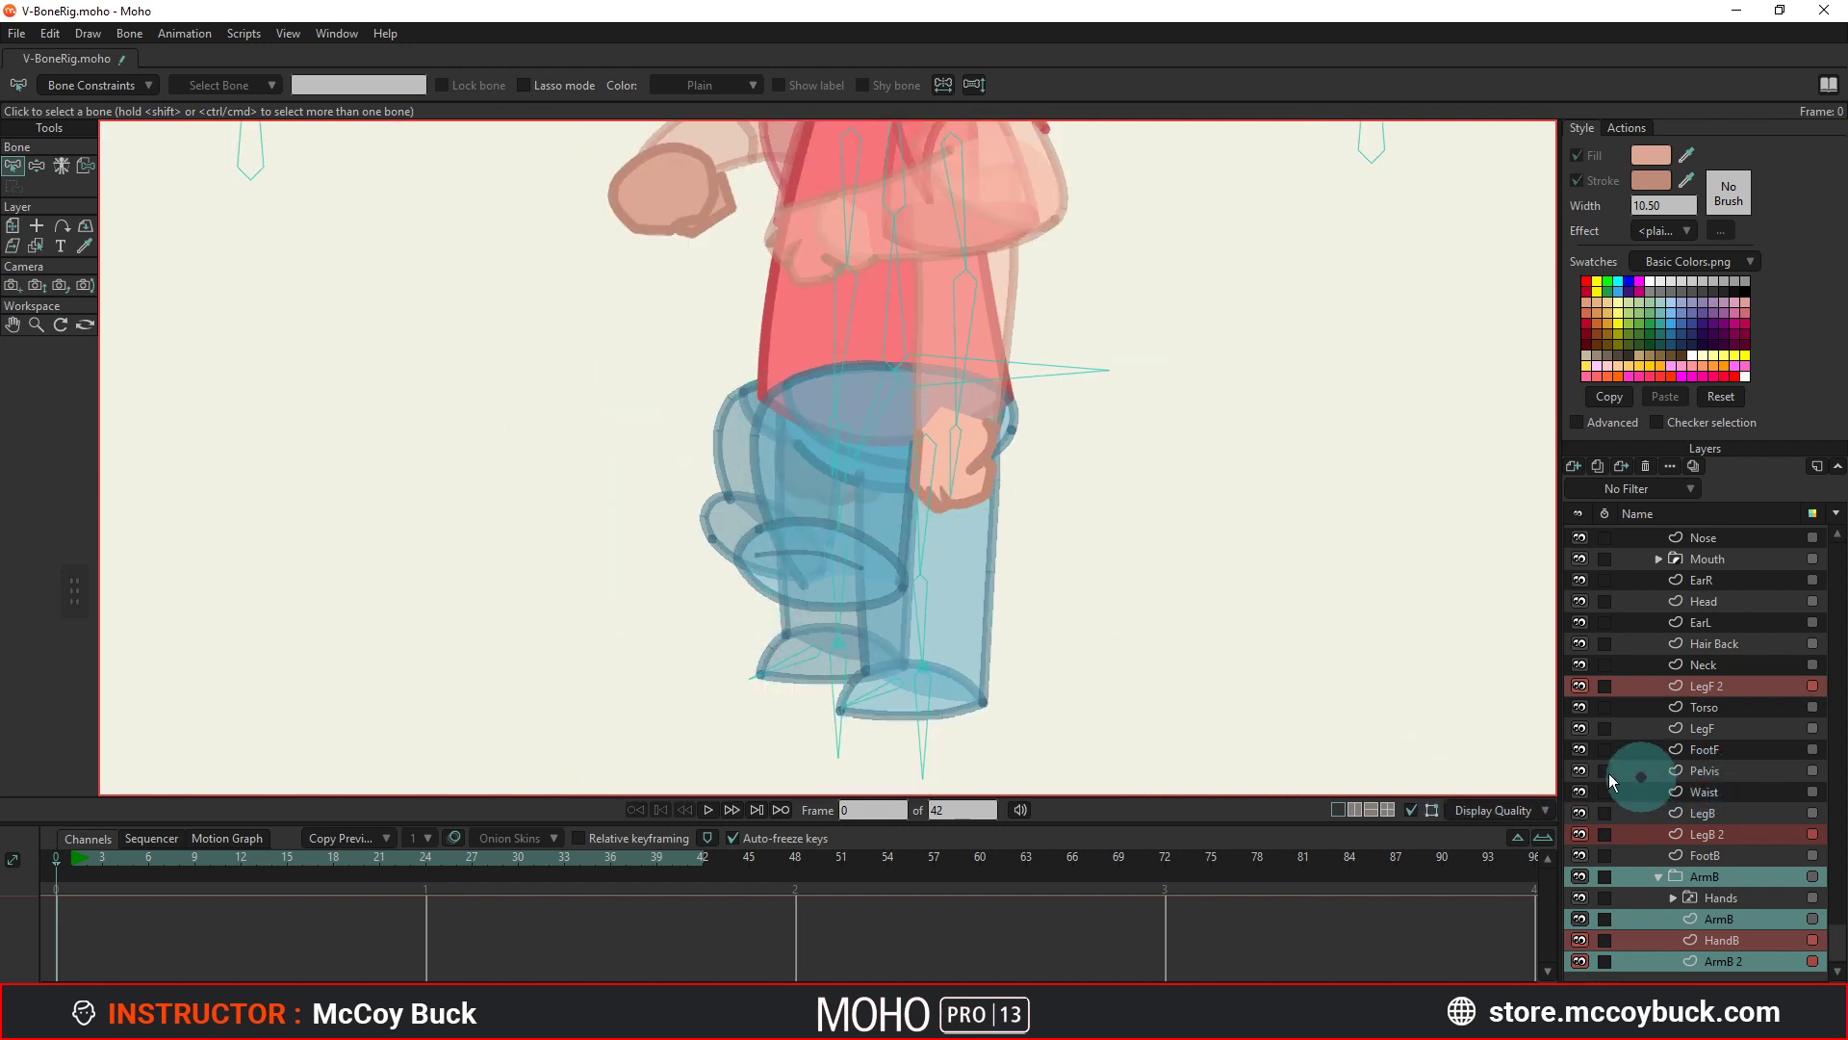
scroll(857, 546, "up", 1)
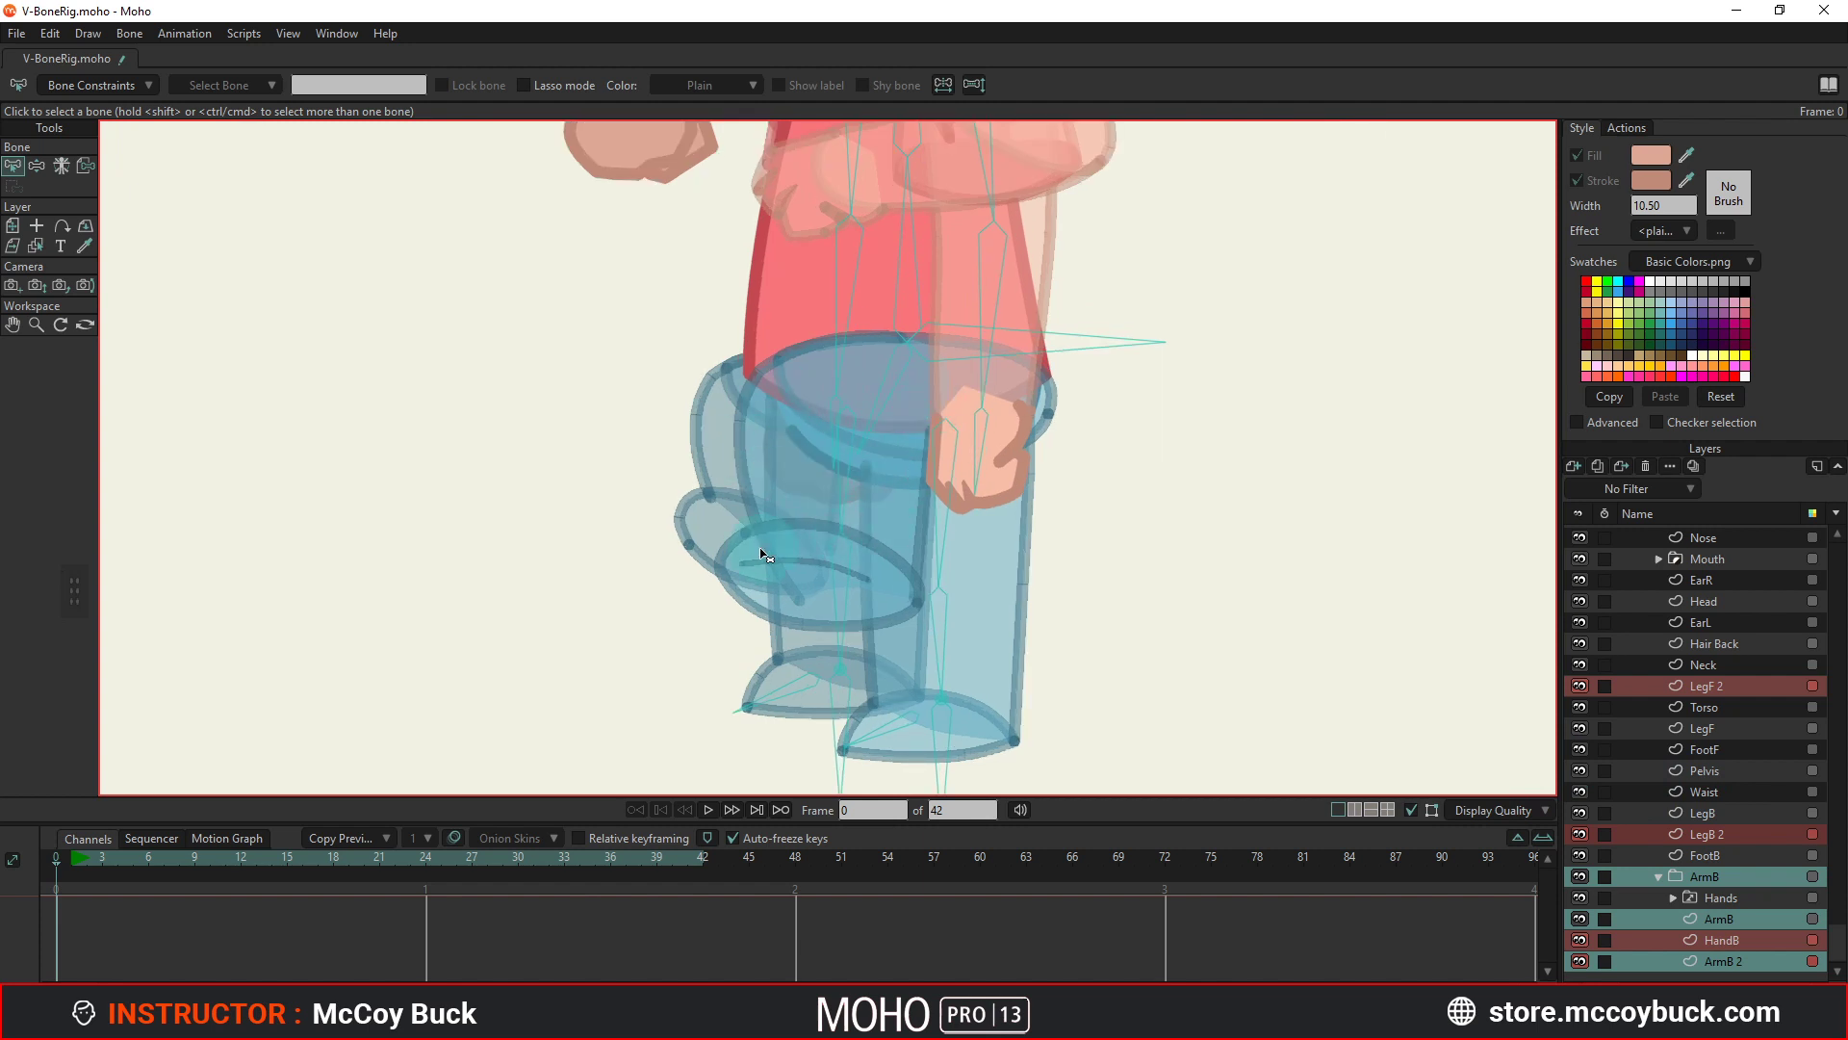
scroll(845, 455, "up", 1)
scroll(909, 476, "down", 2)
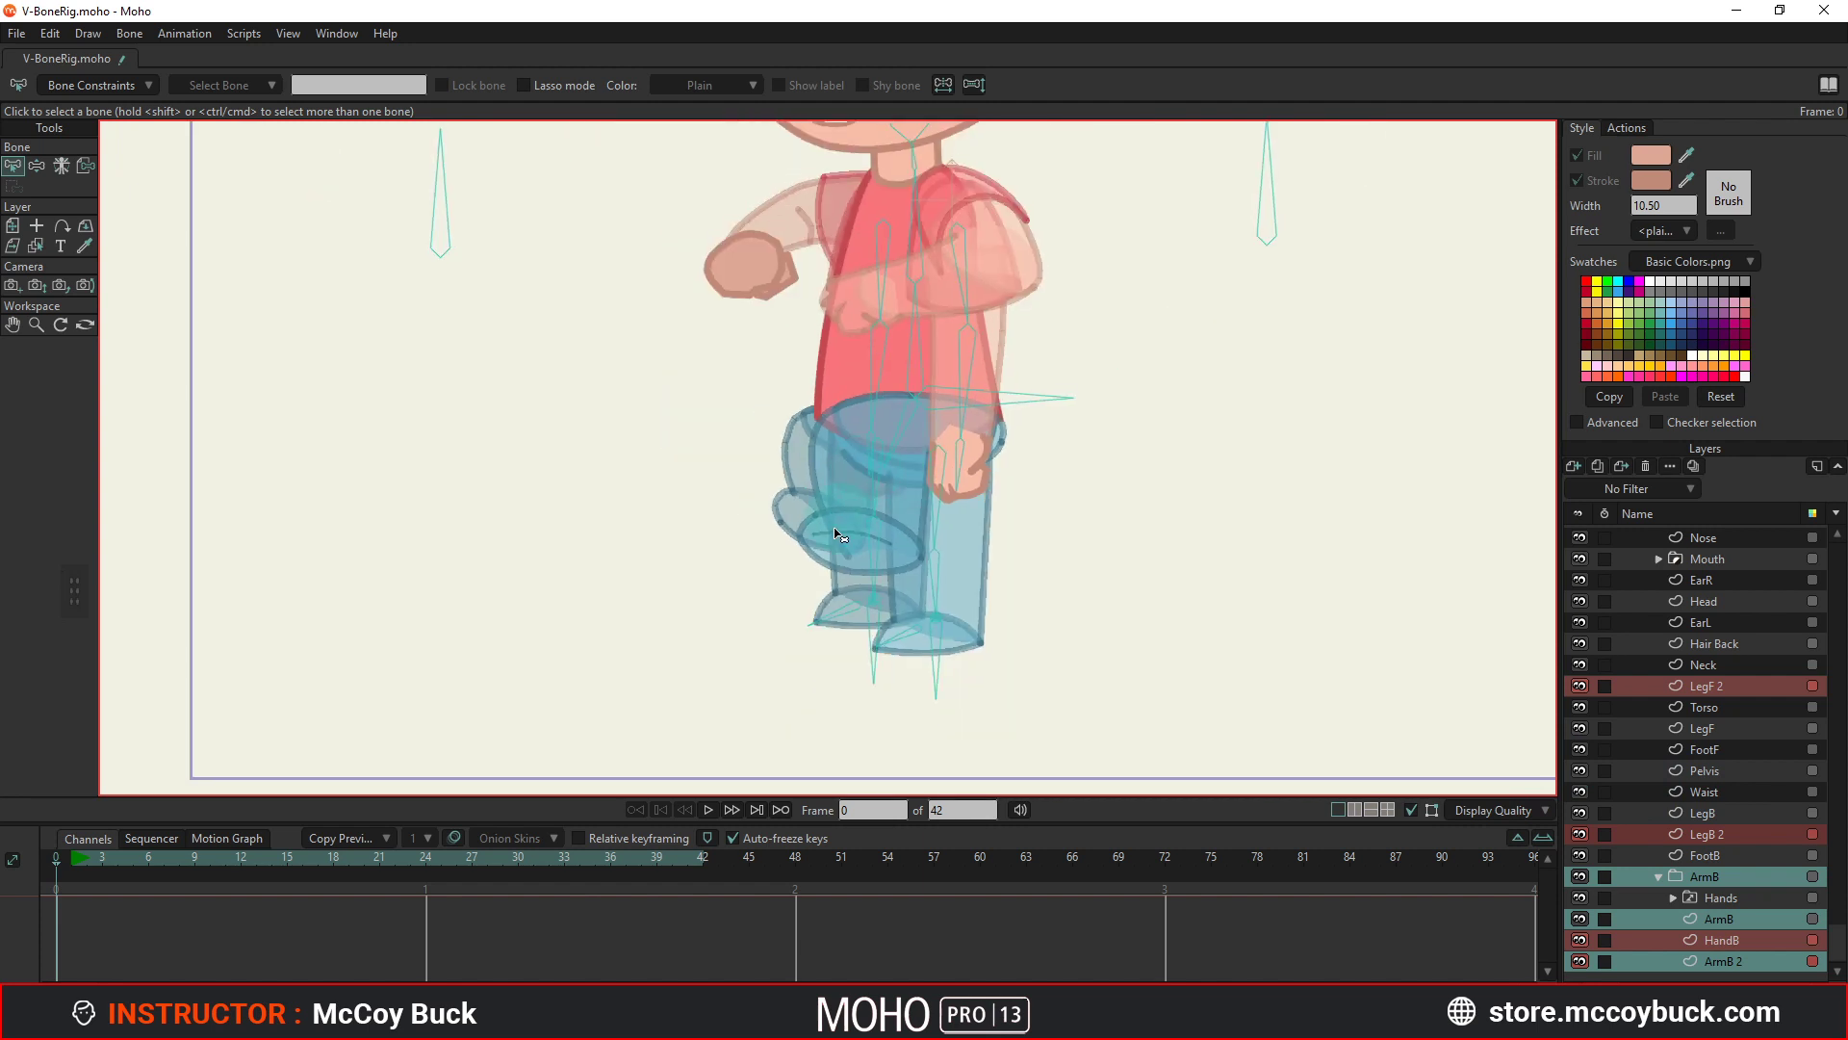
scroll(793, 491, "up", 2)
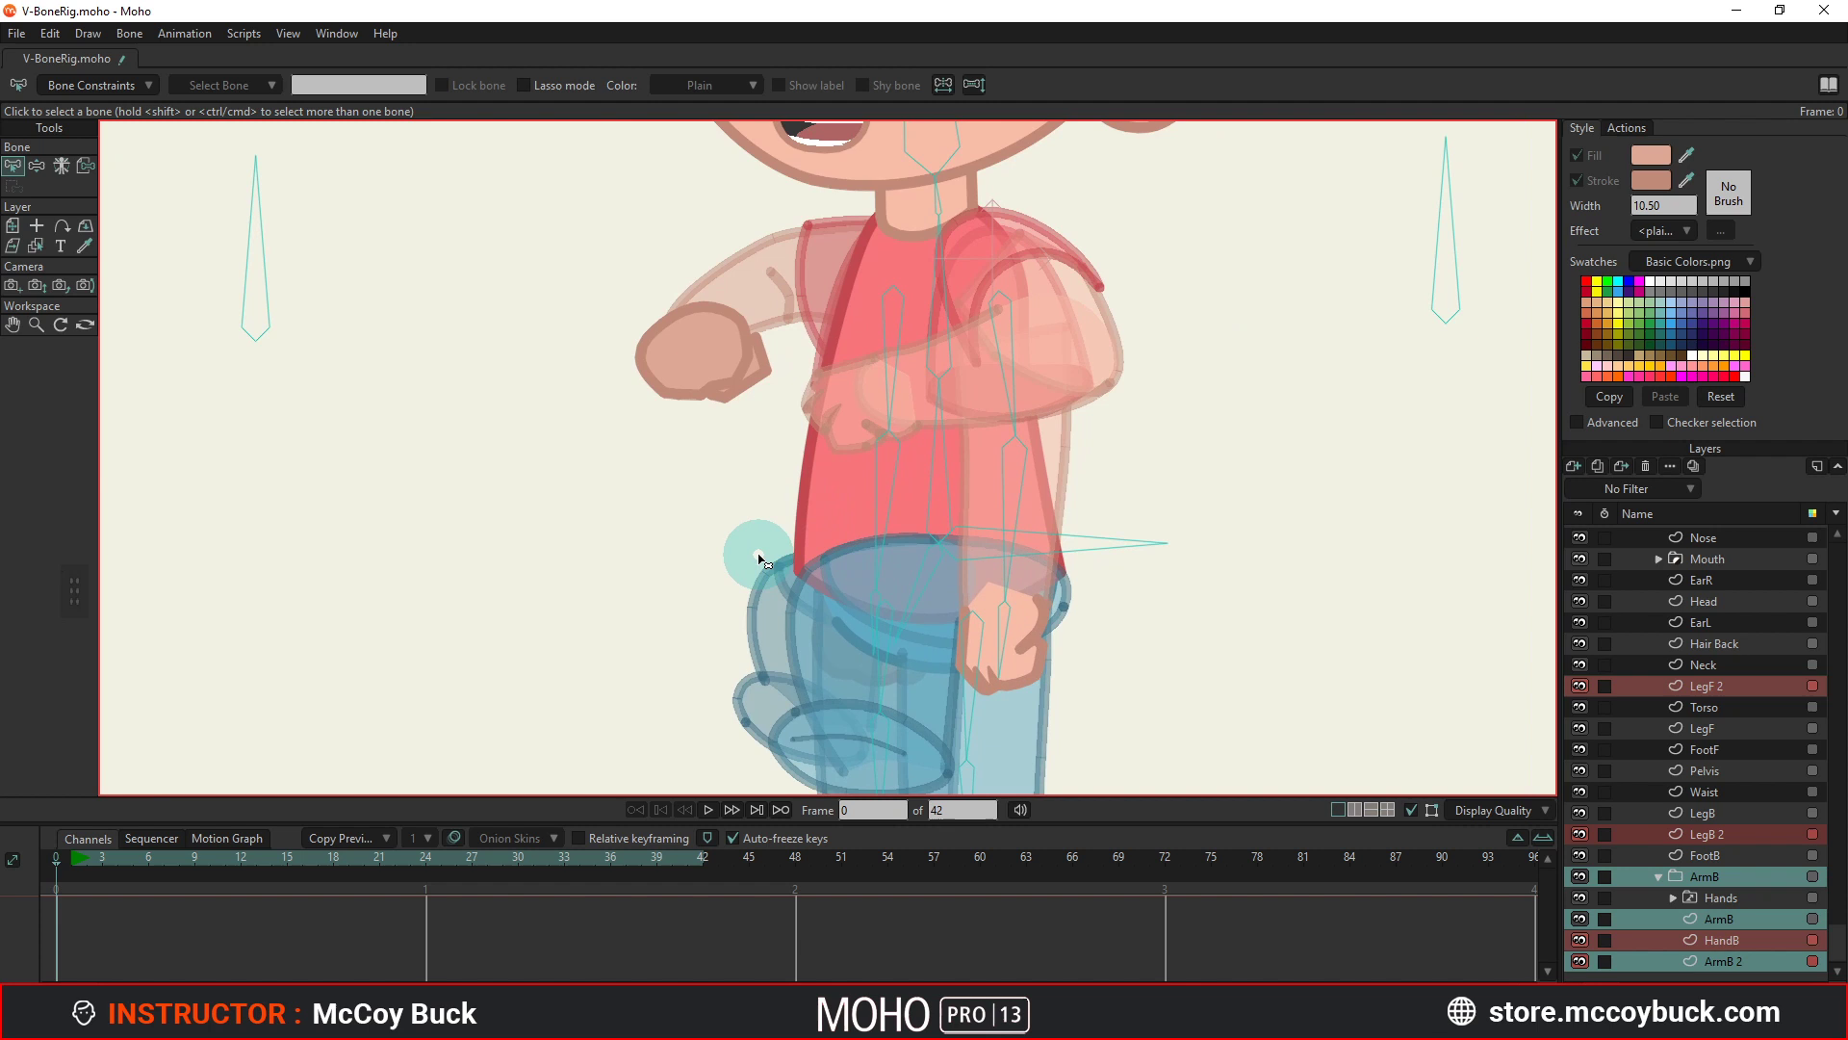
Set the HandB layer's opacity to 50%.
left_click(678, 346, "alt")
left_click(1670, 467)
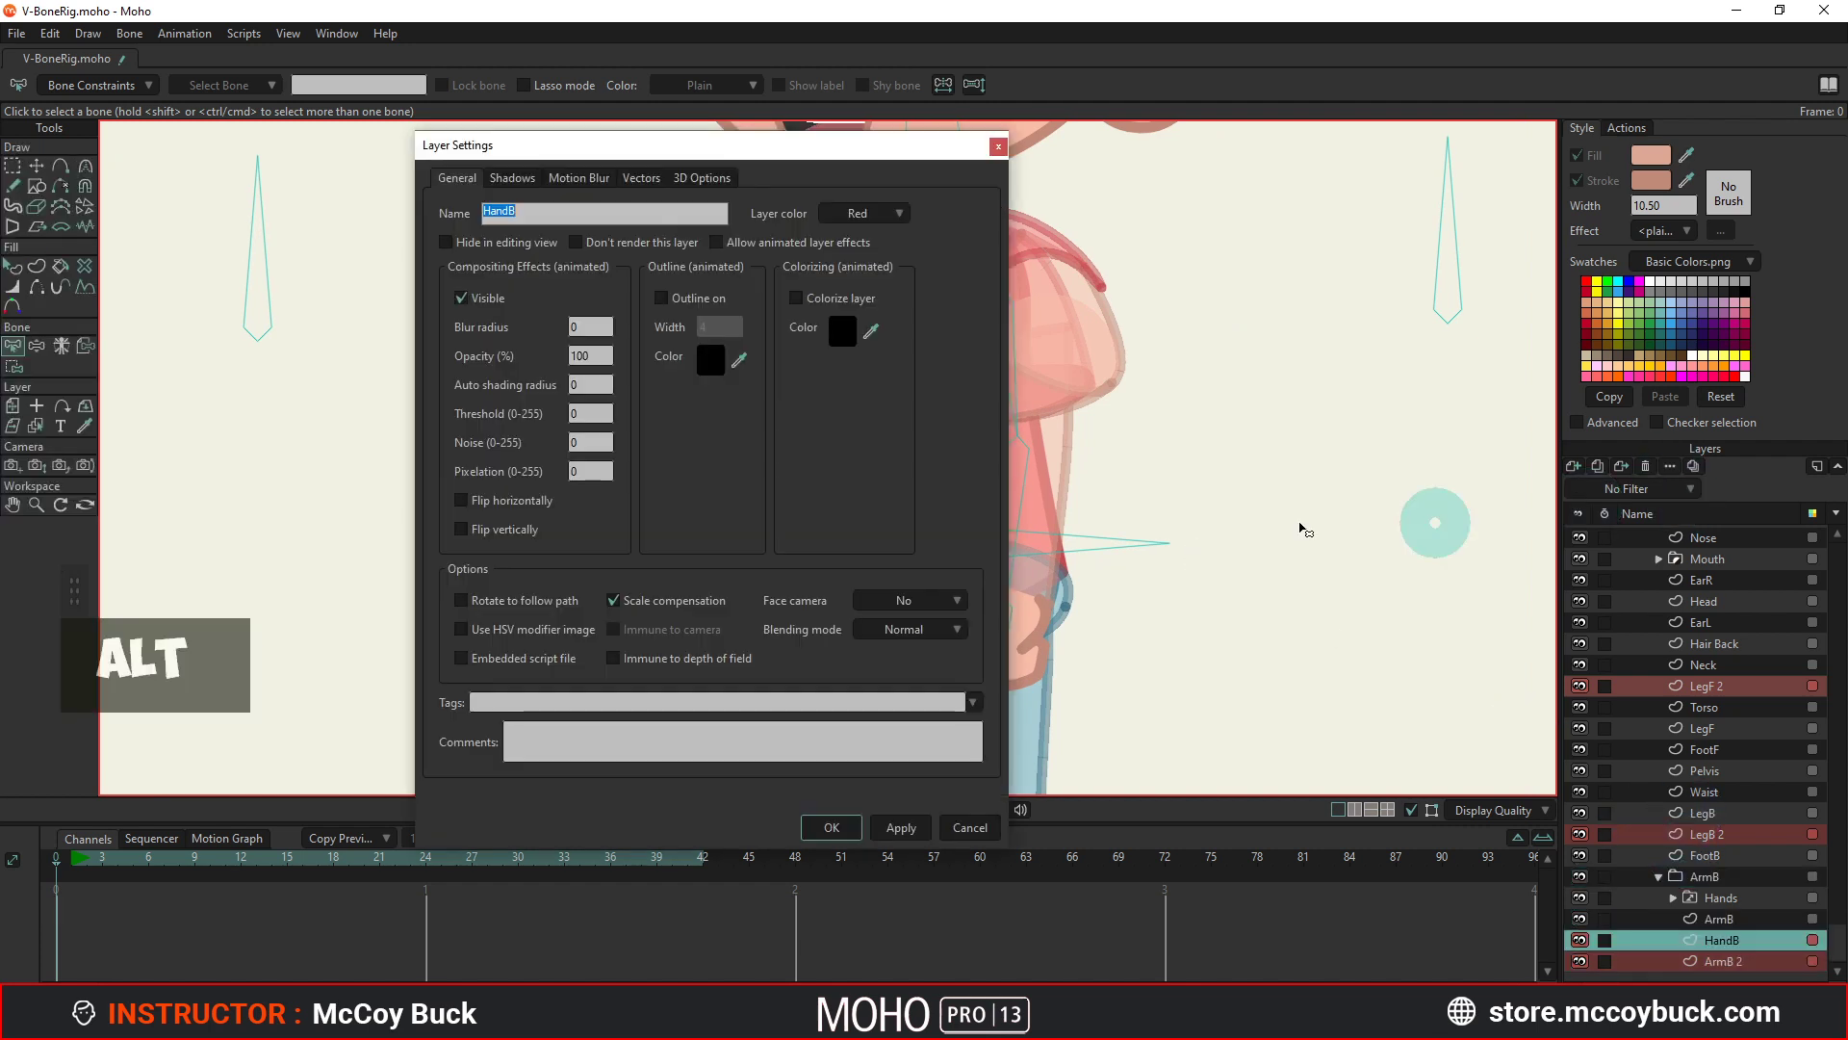
double_click(591, 355)
type("0")
key("Return")
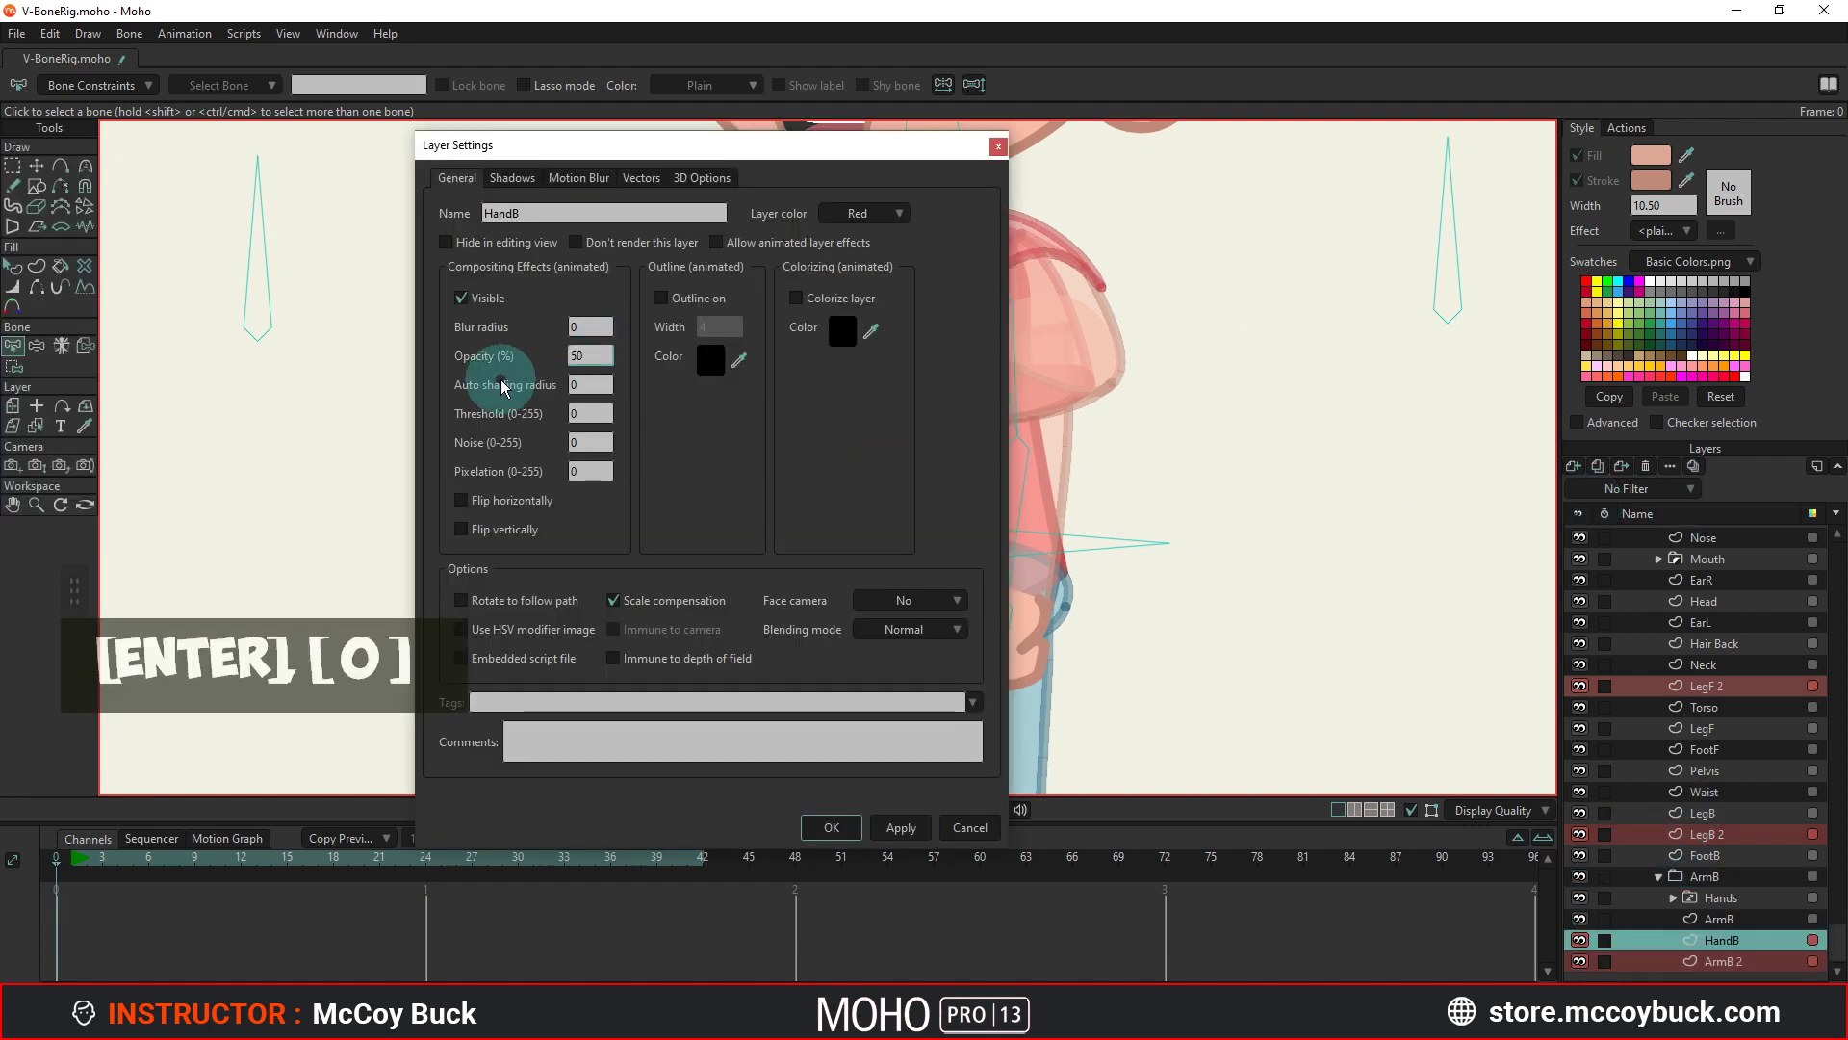
Select the Boy No Vitruvian Bones layer again and activate the Select Bone tool.
key("b")
scroll(1075, 526, "down", 1)
scroll(1072, 466, "up", 1)
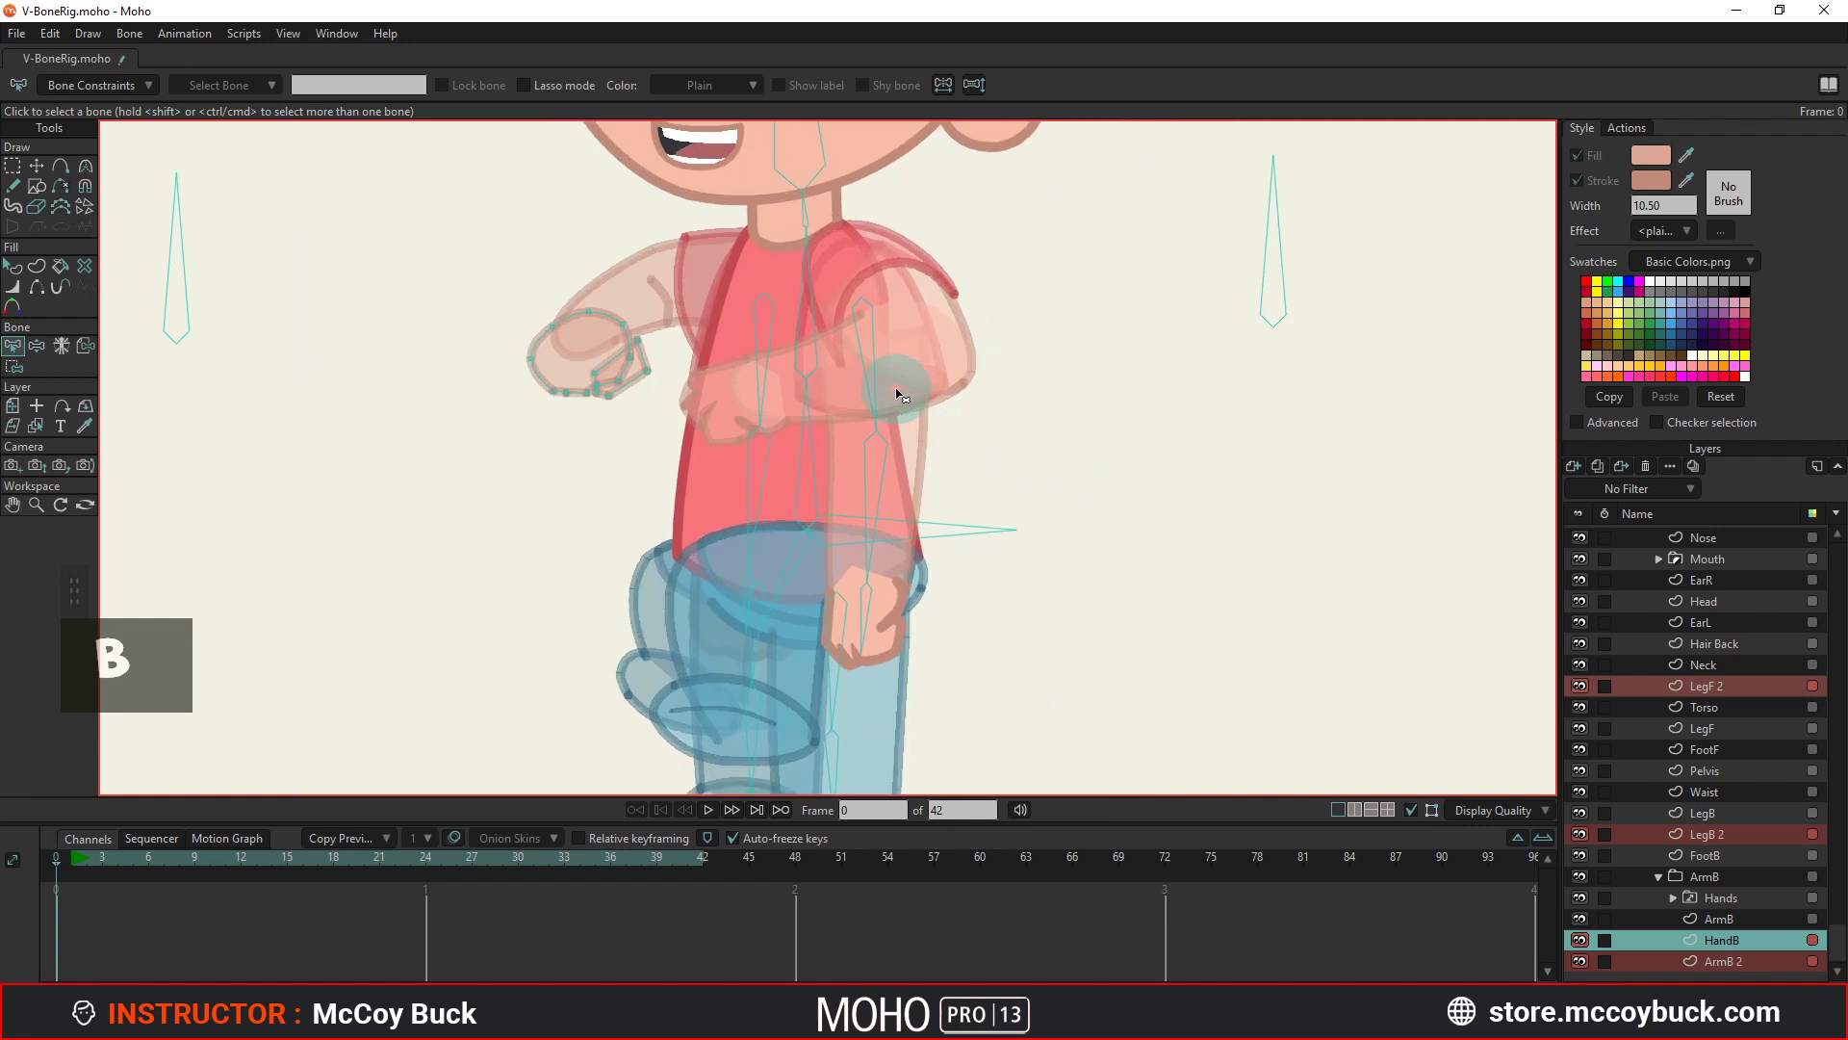
scroll(1675, 616, "up", 2)
scroll(1701, 612, "up", 5)
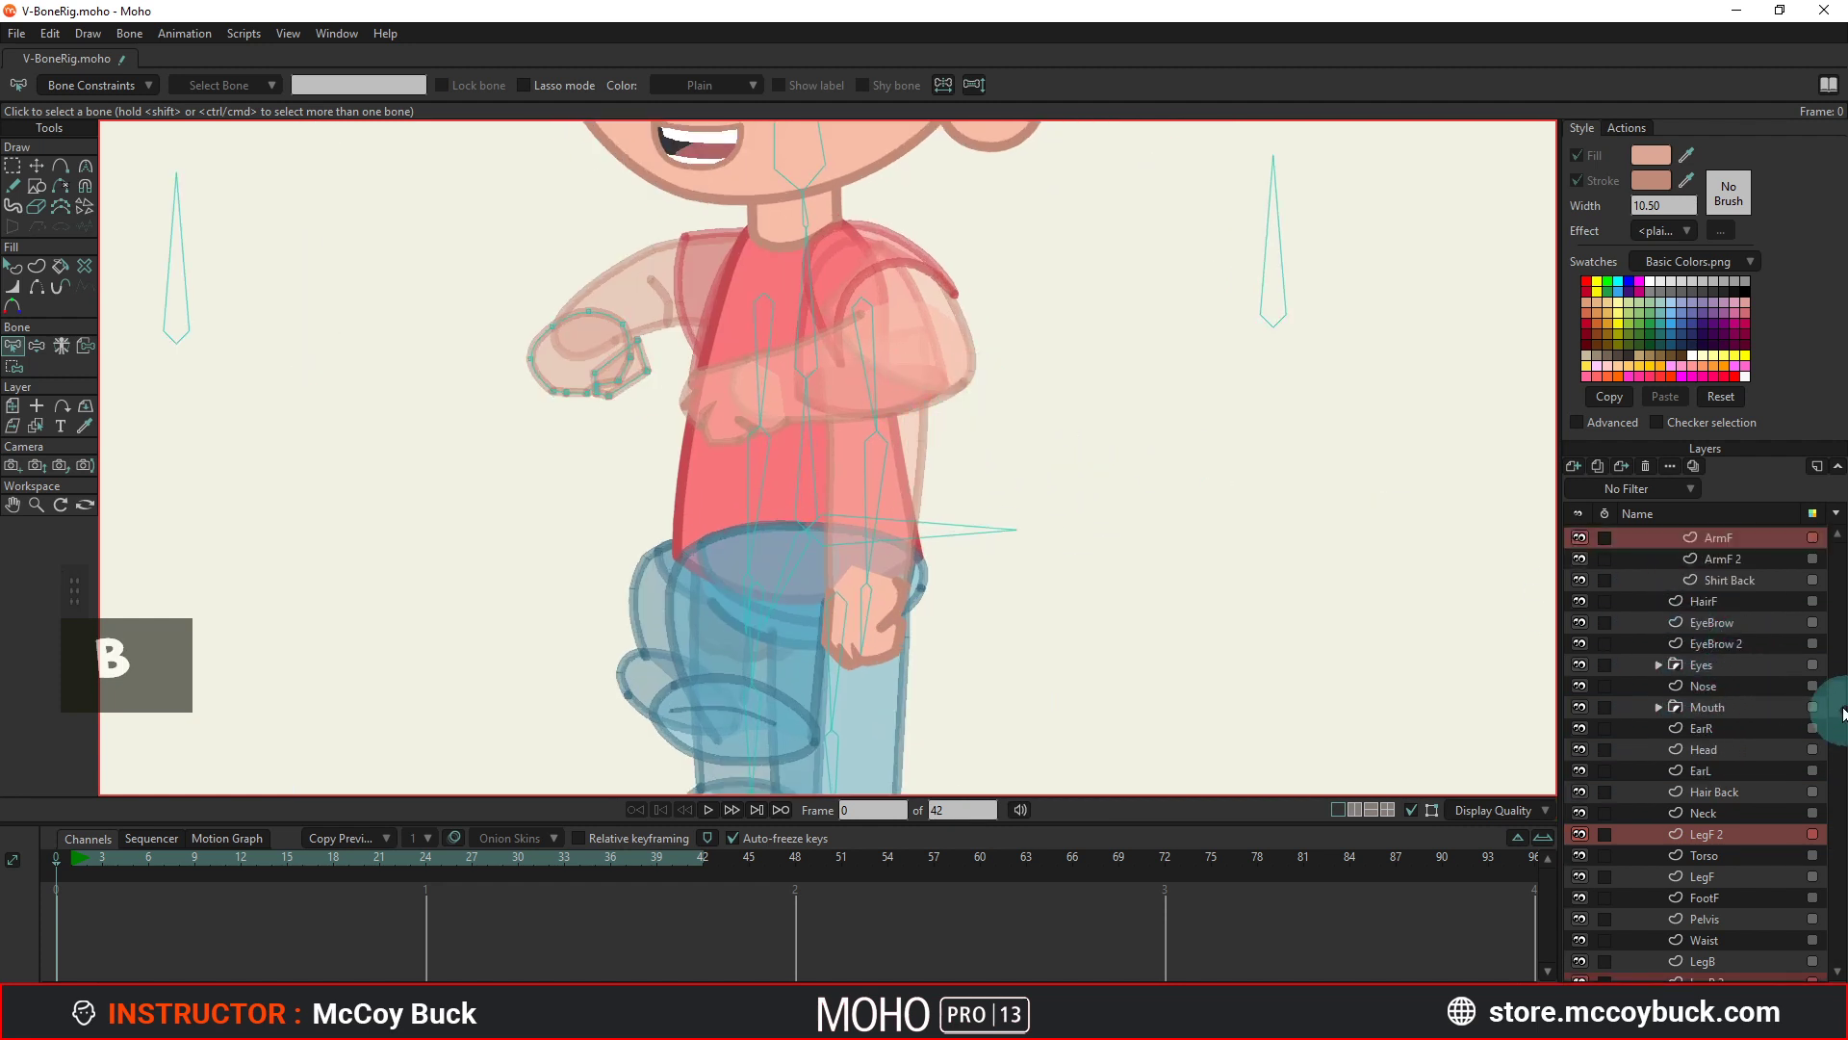
left_click(1727, 536)
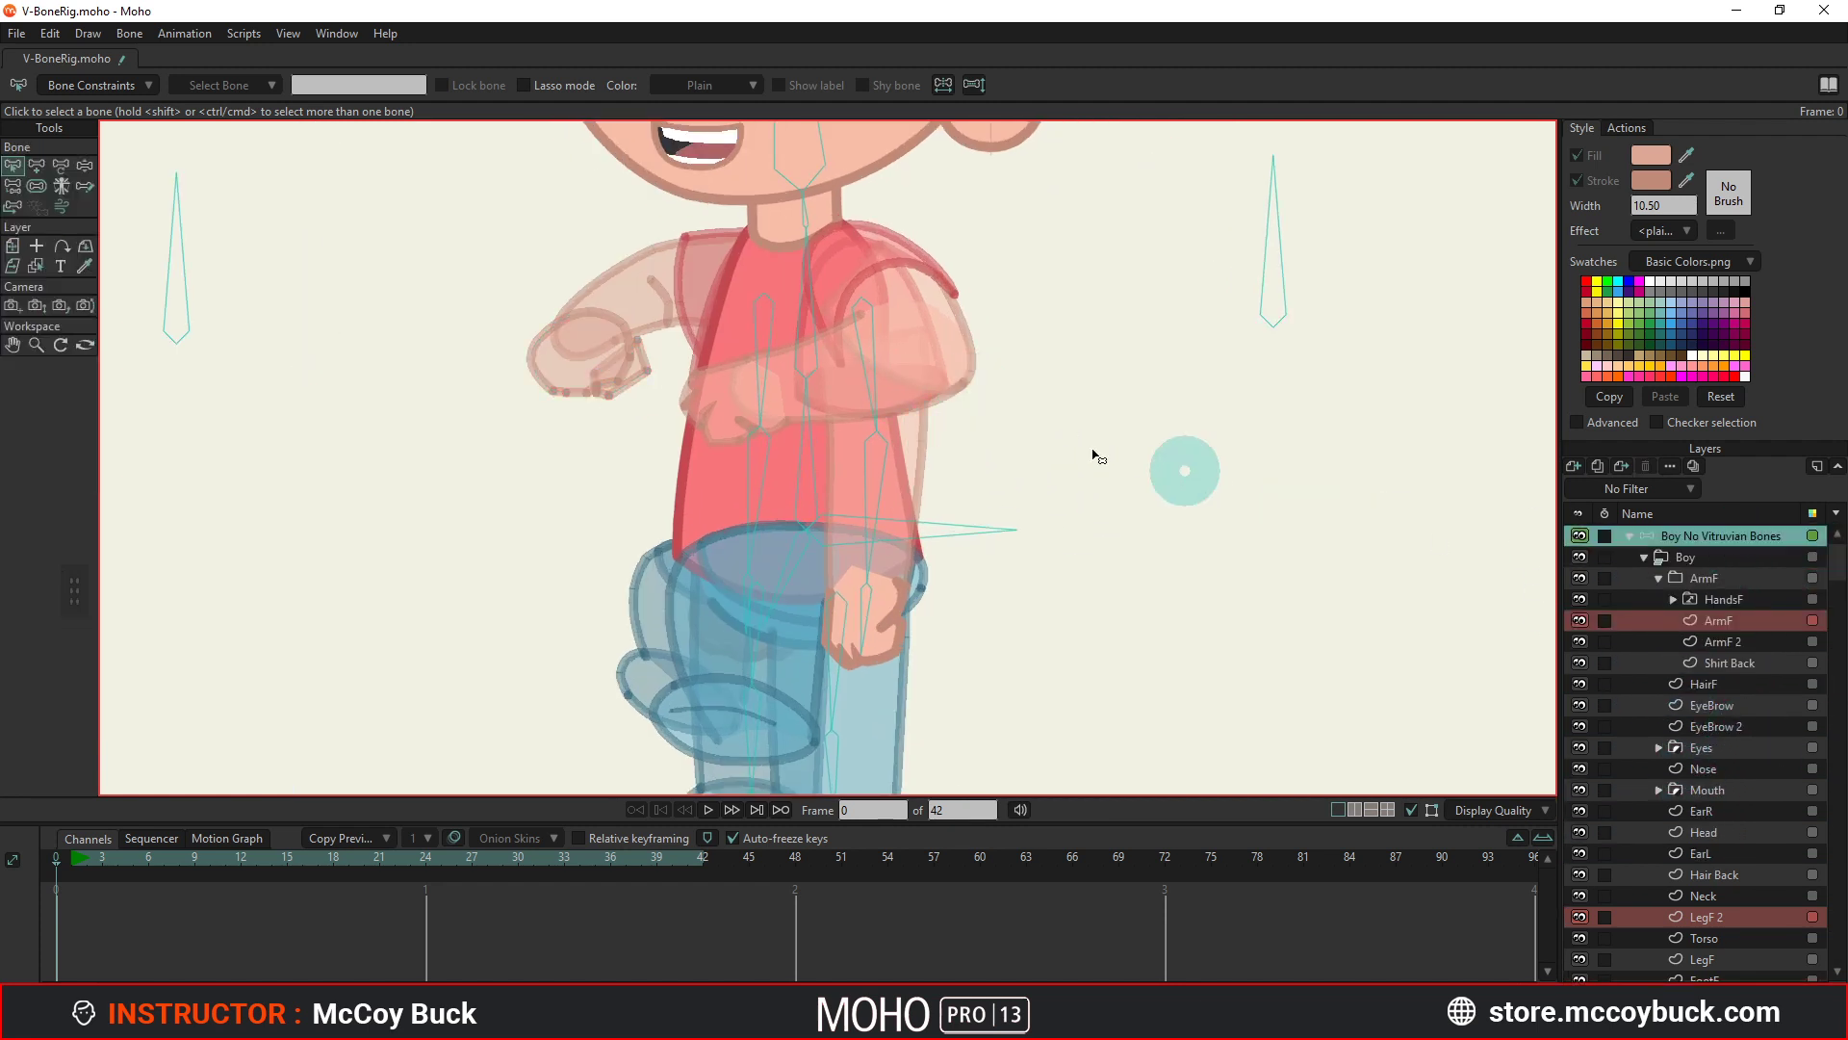
key("b")
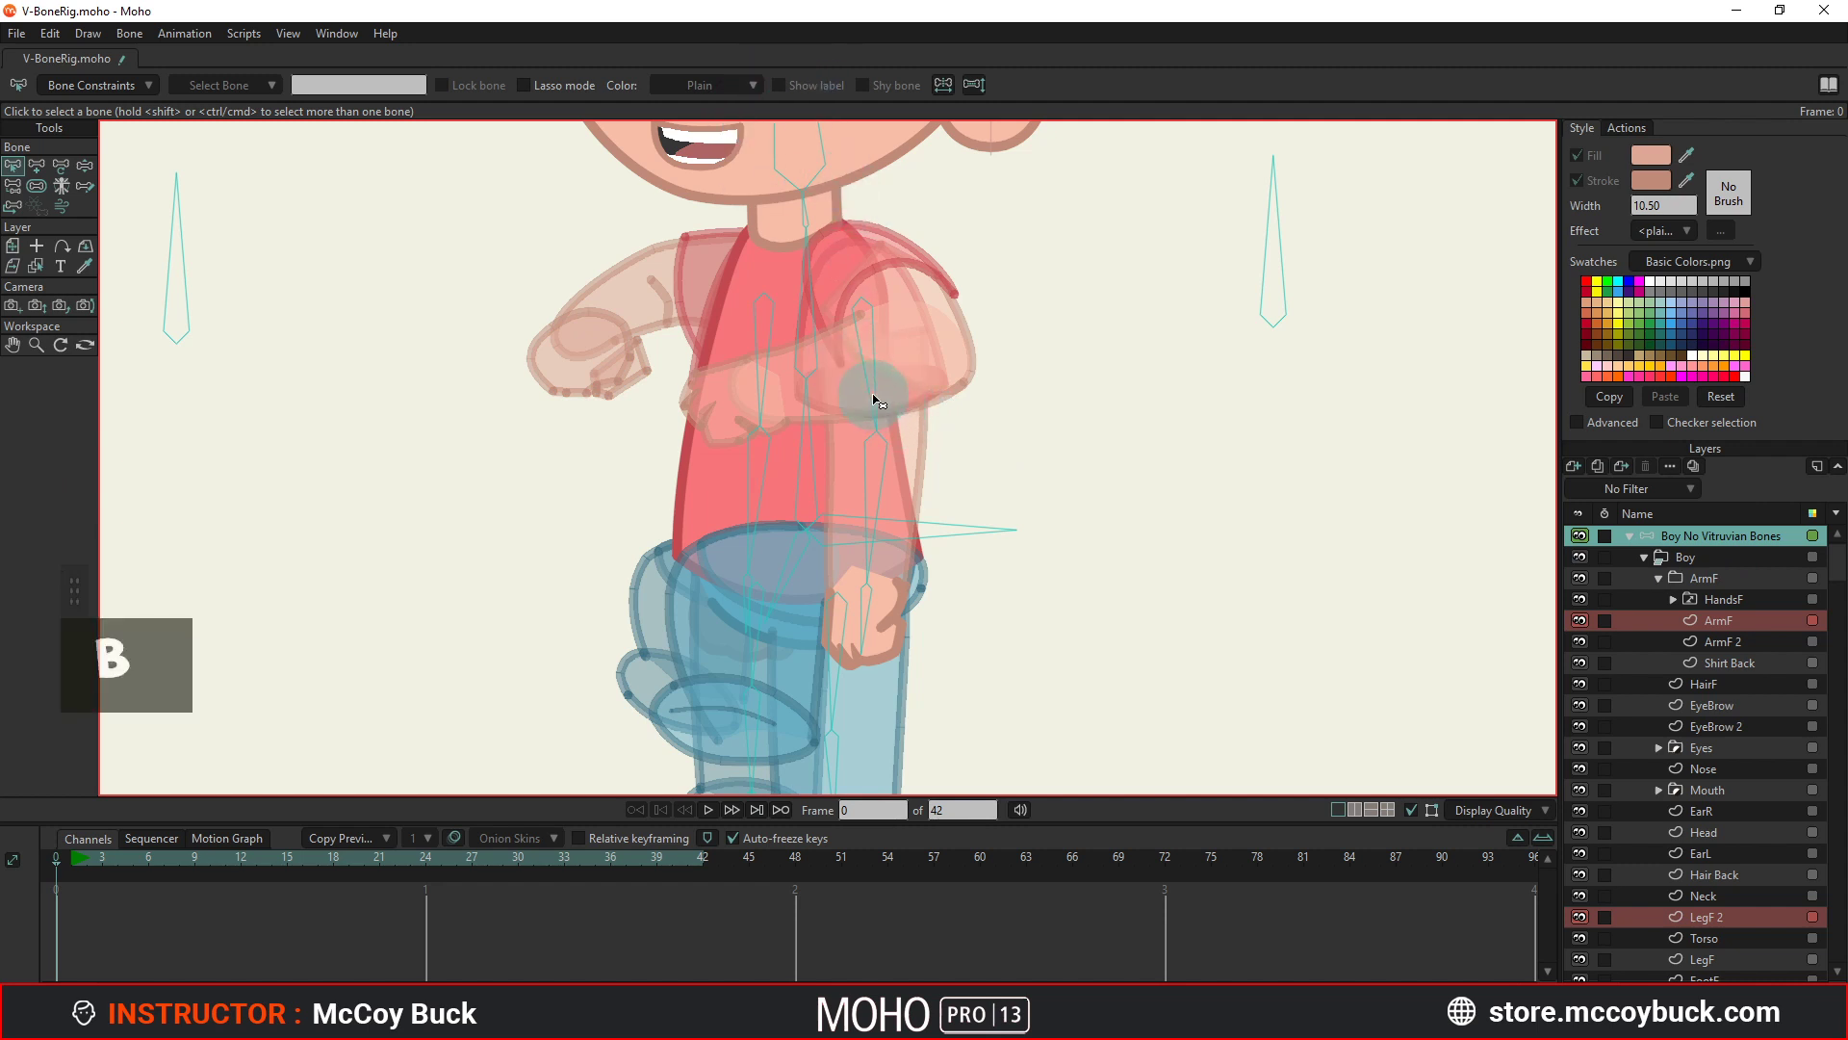
Mark the bones of both straight arms and both straight legs, including the feet, as shy bones.
left_click(872, 392)
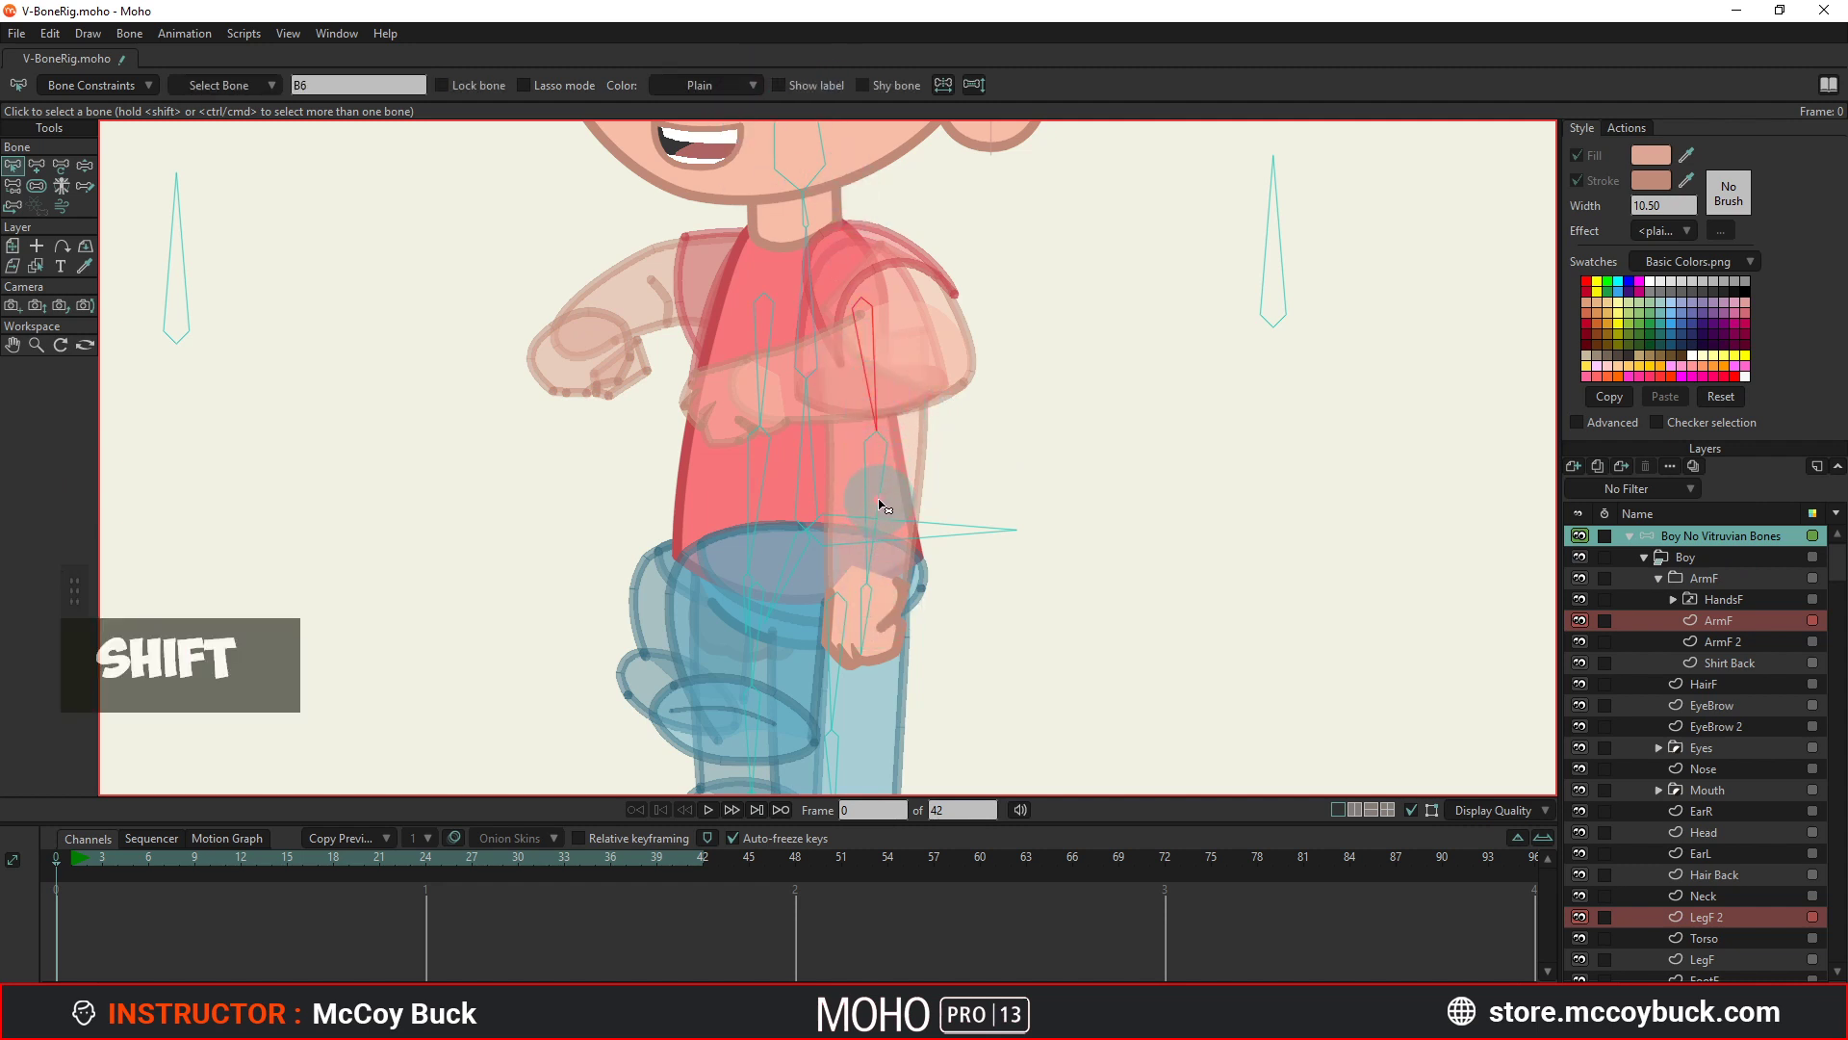
left_click(882, 506, "shift")
left_click(865, 623, "shift")
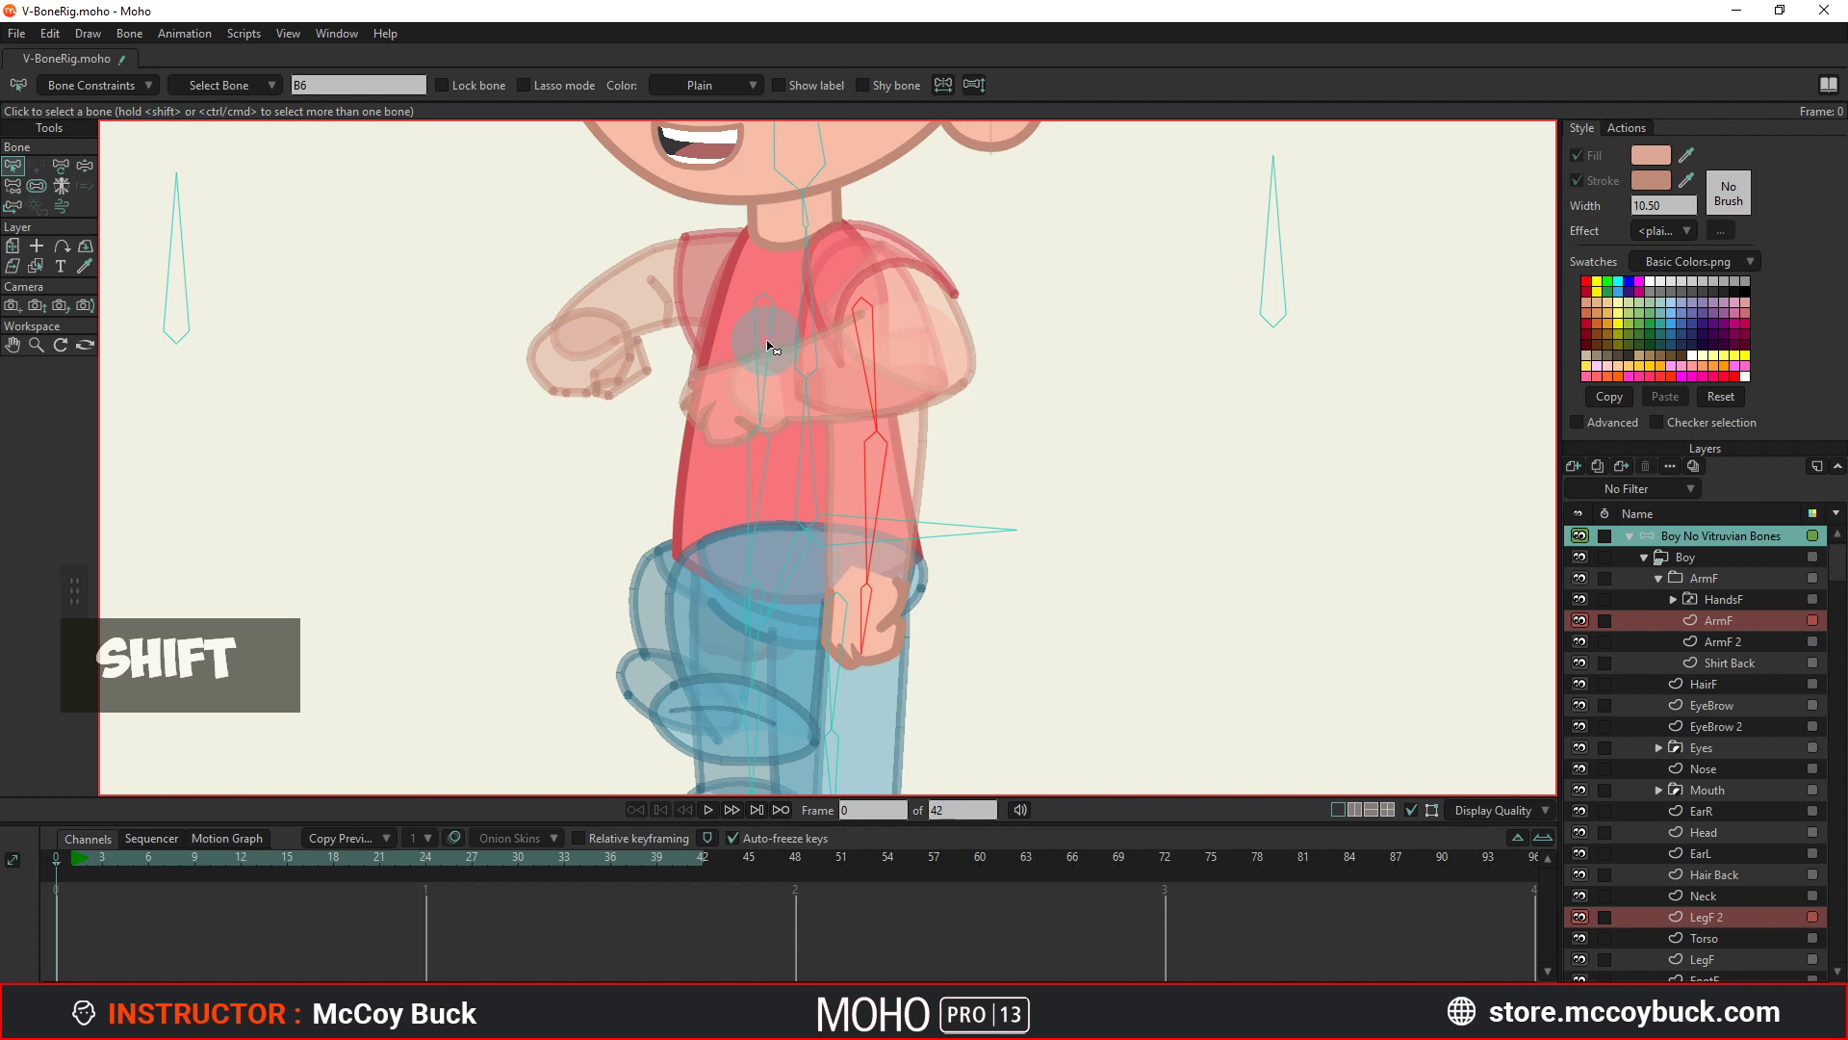
left_click(768, 345, "shift")
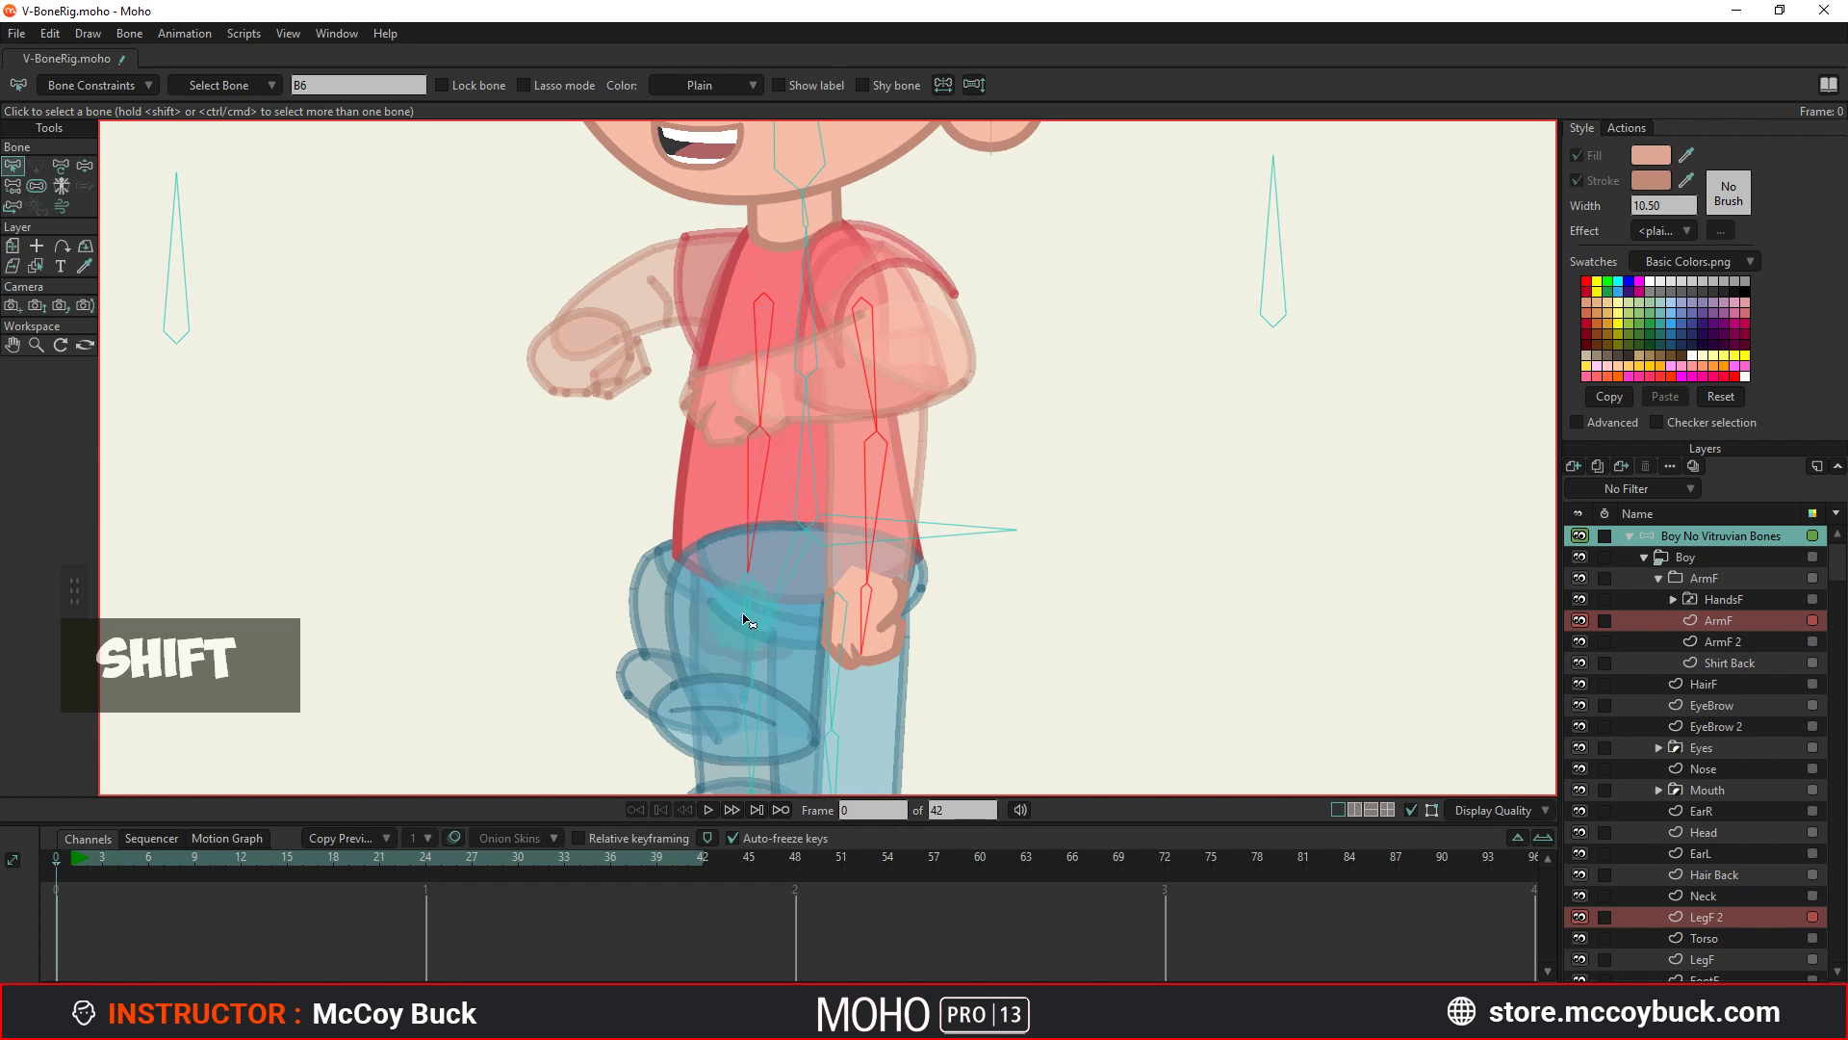
left_click_drag(871, 626, 868, 408)
scroll(876, 509, "up", 3)
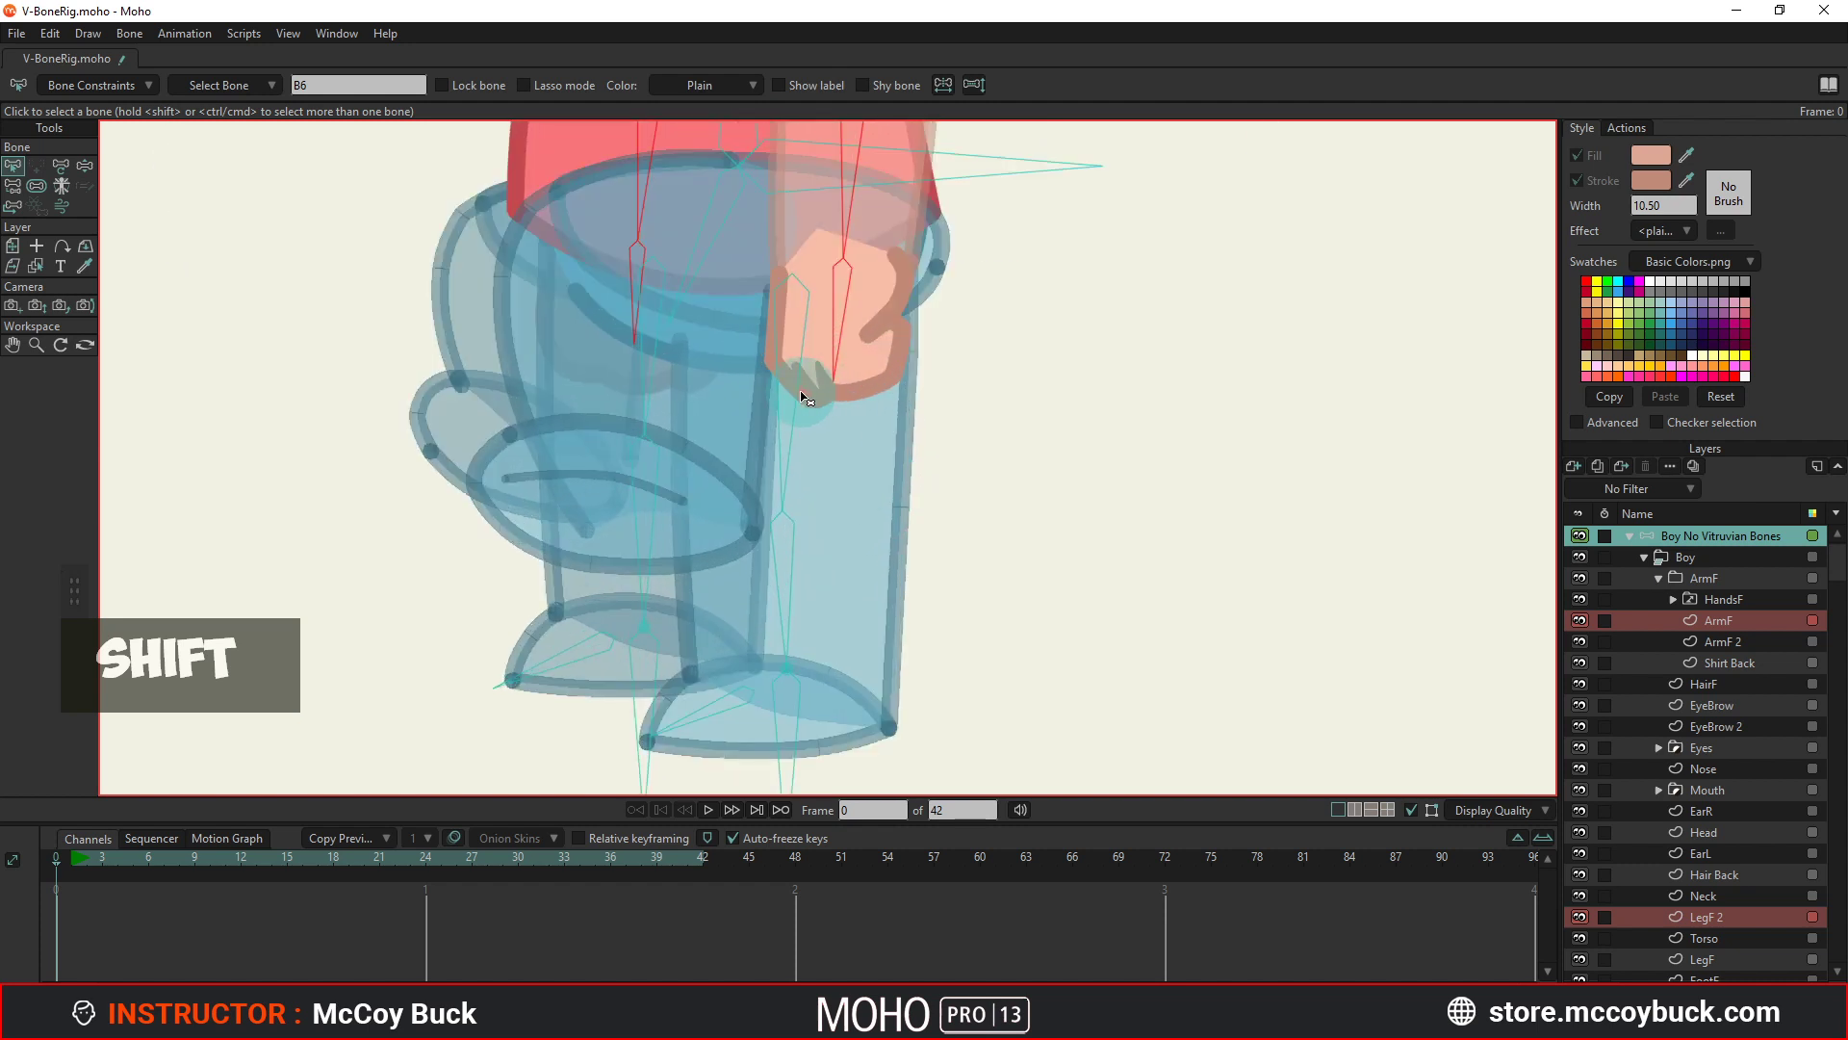
left_click(791, 626, "shift")
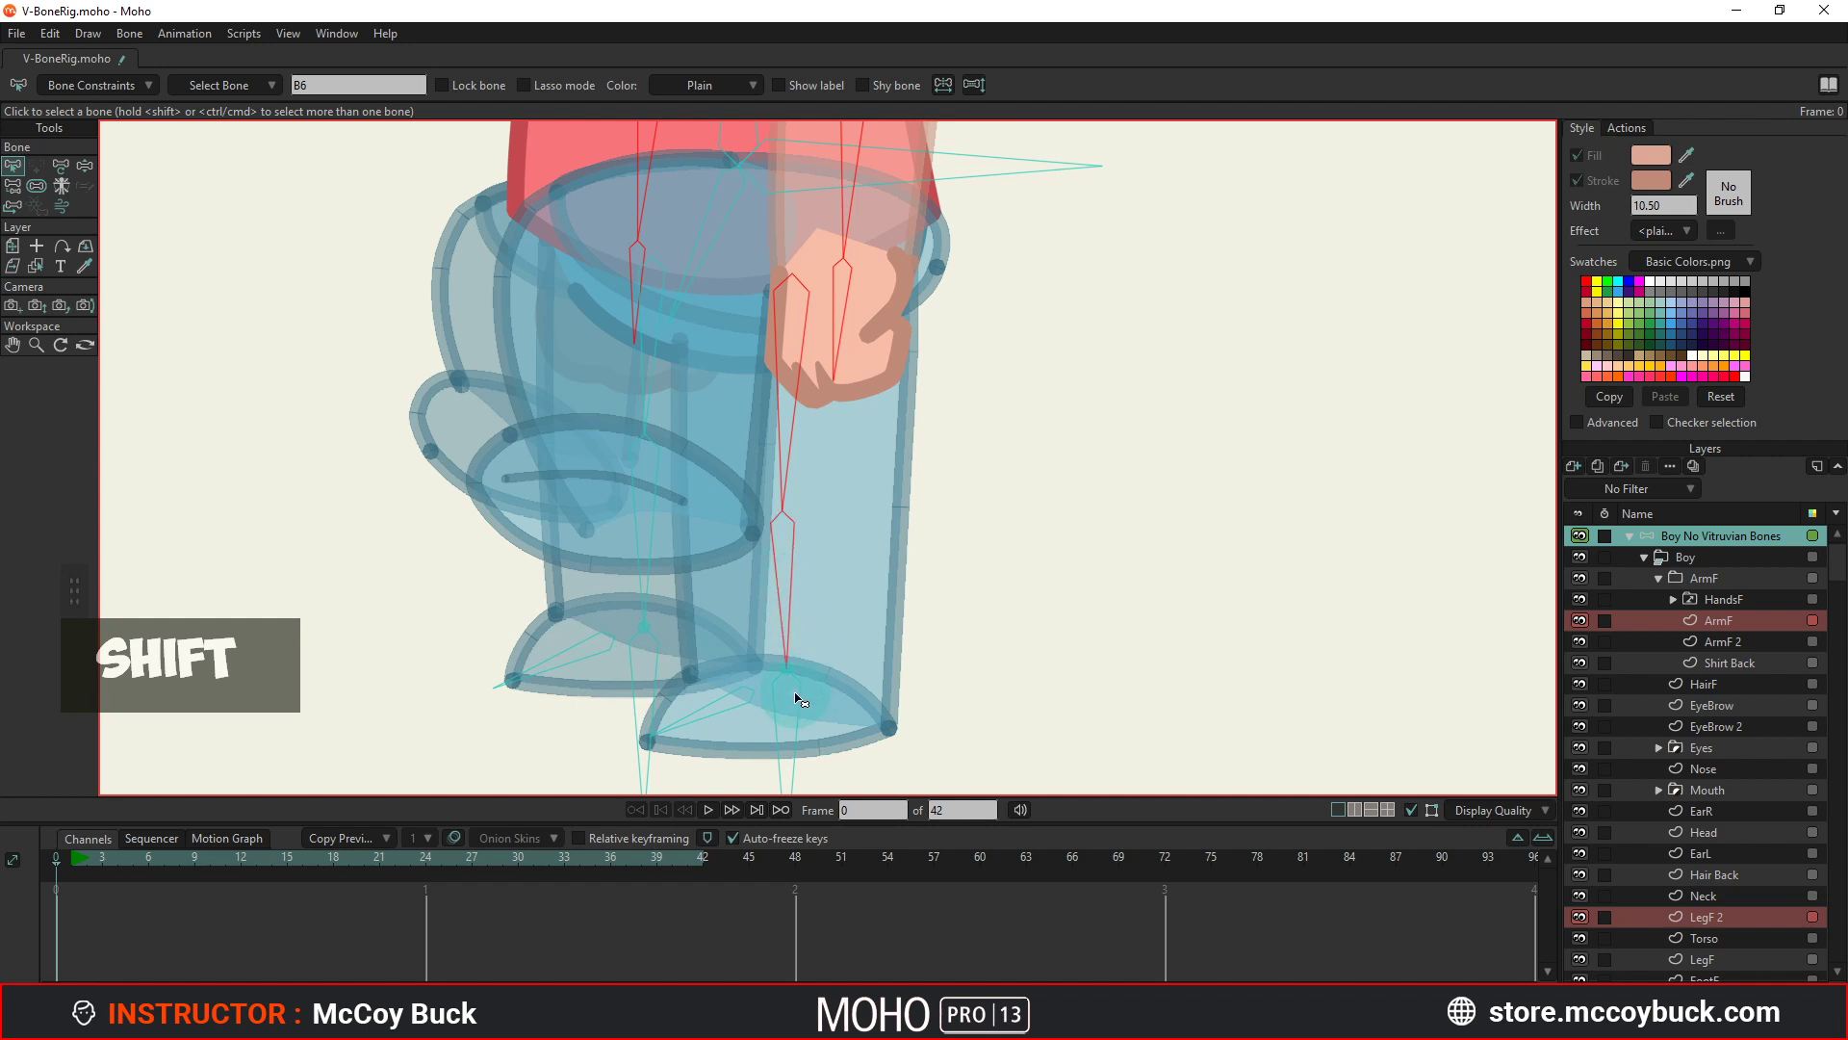
left_click(795, 699, "shift")
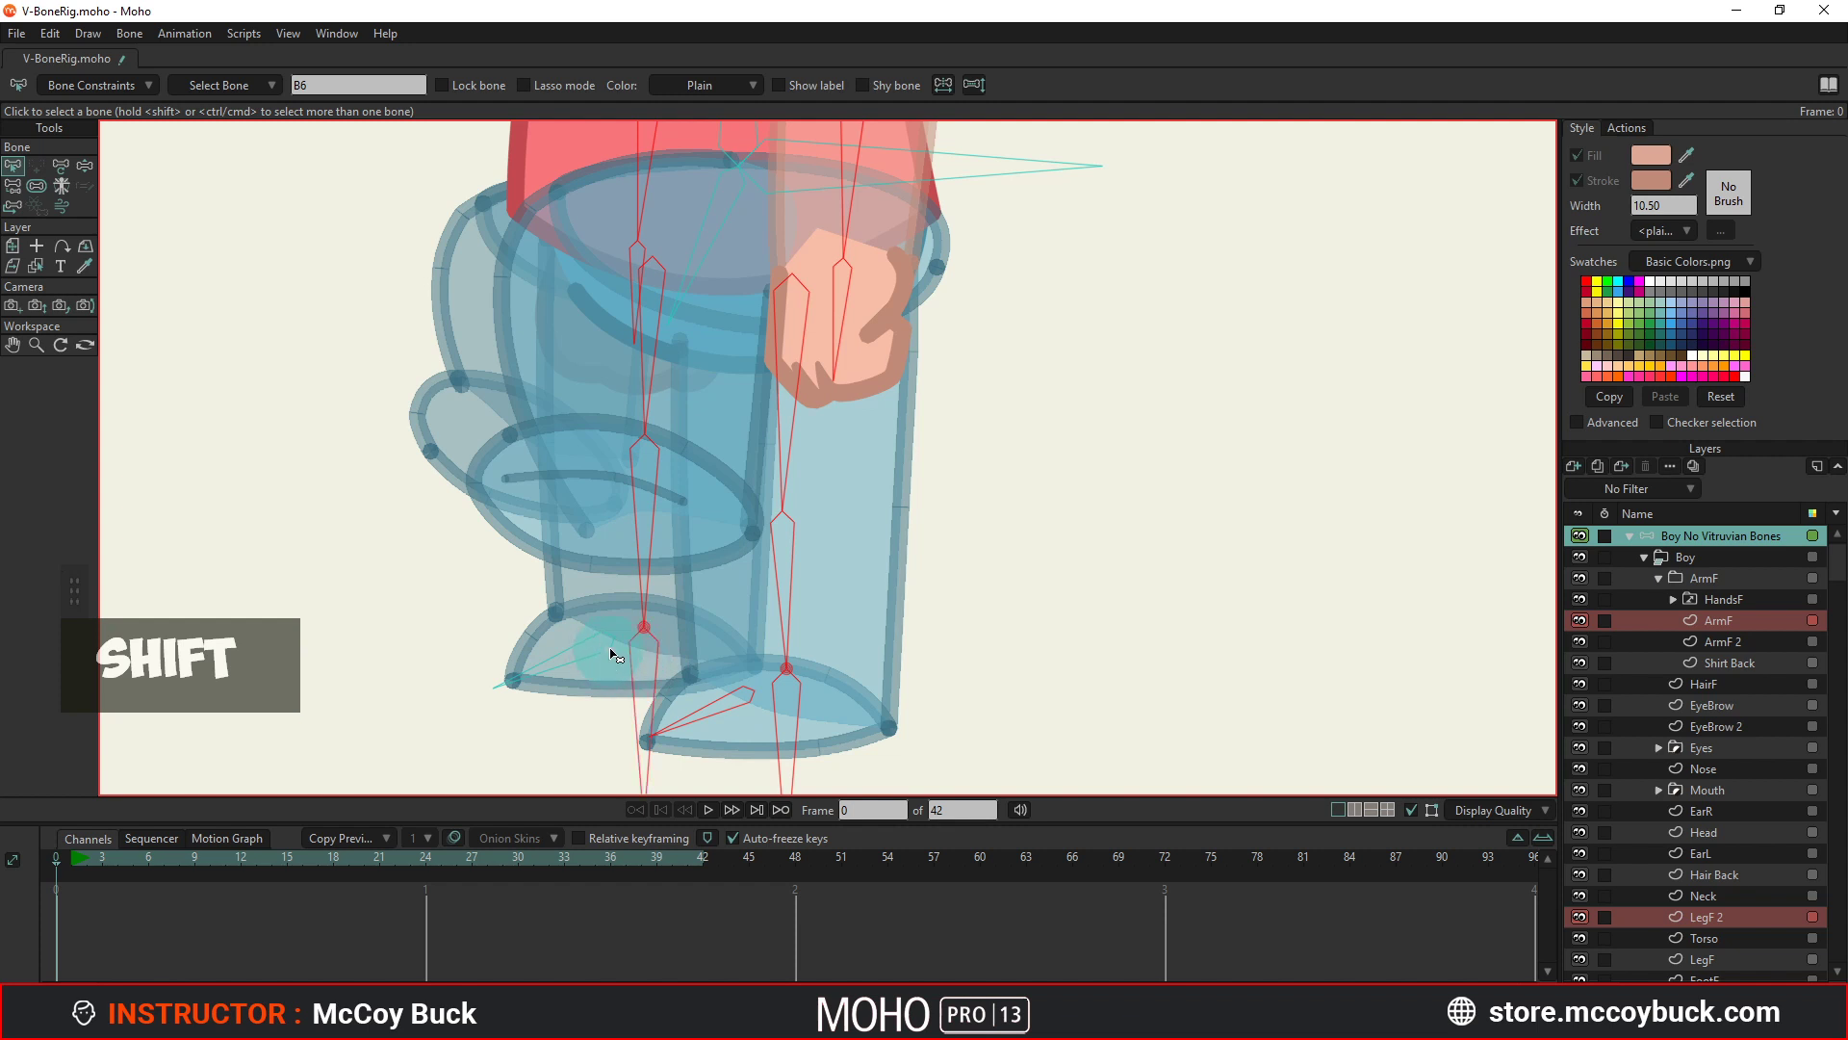
scroll(838, 294, "down", 3)
left_click_drag(835, 406, 821, 656)
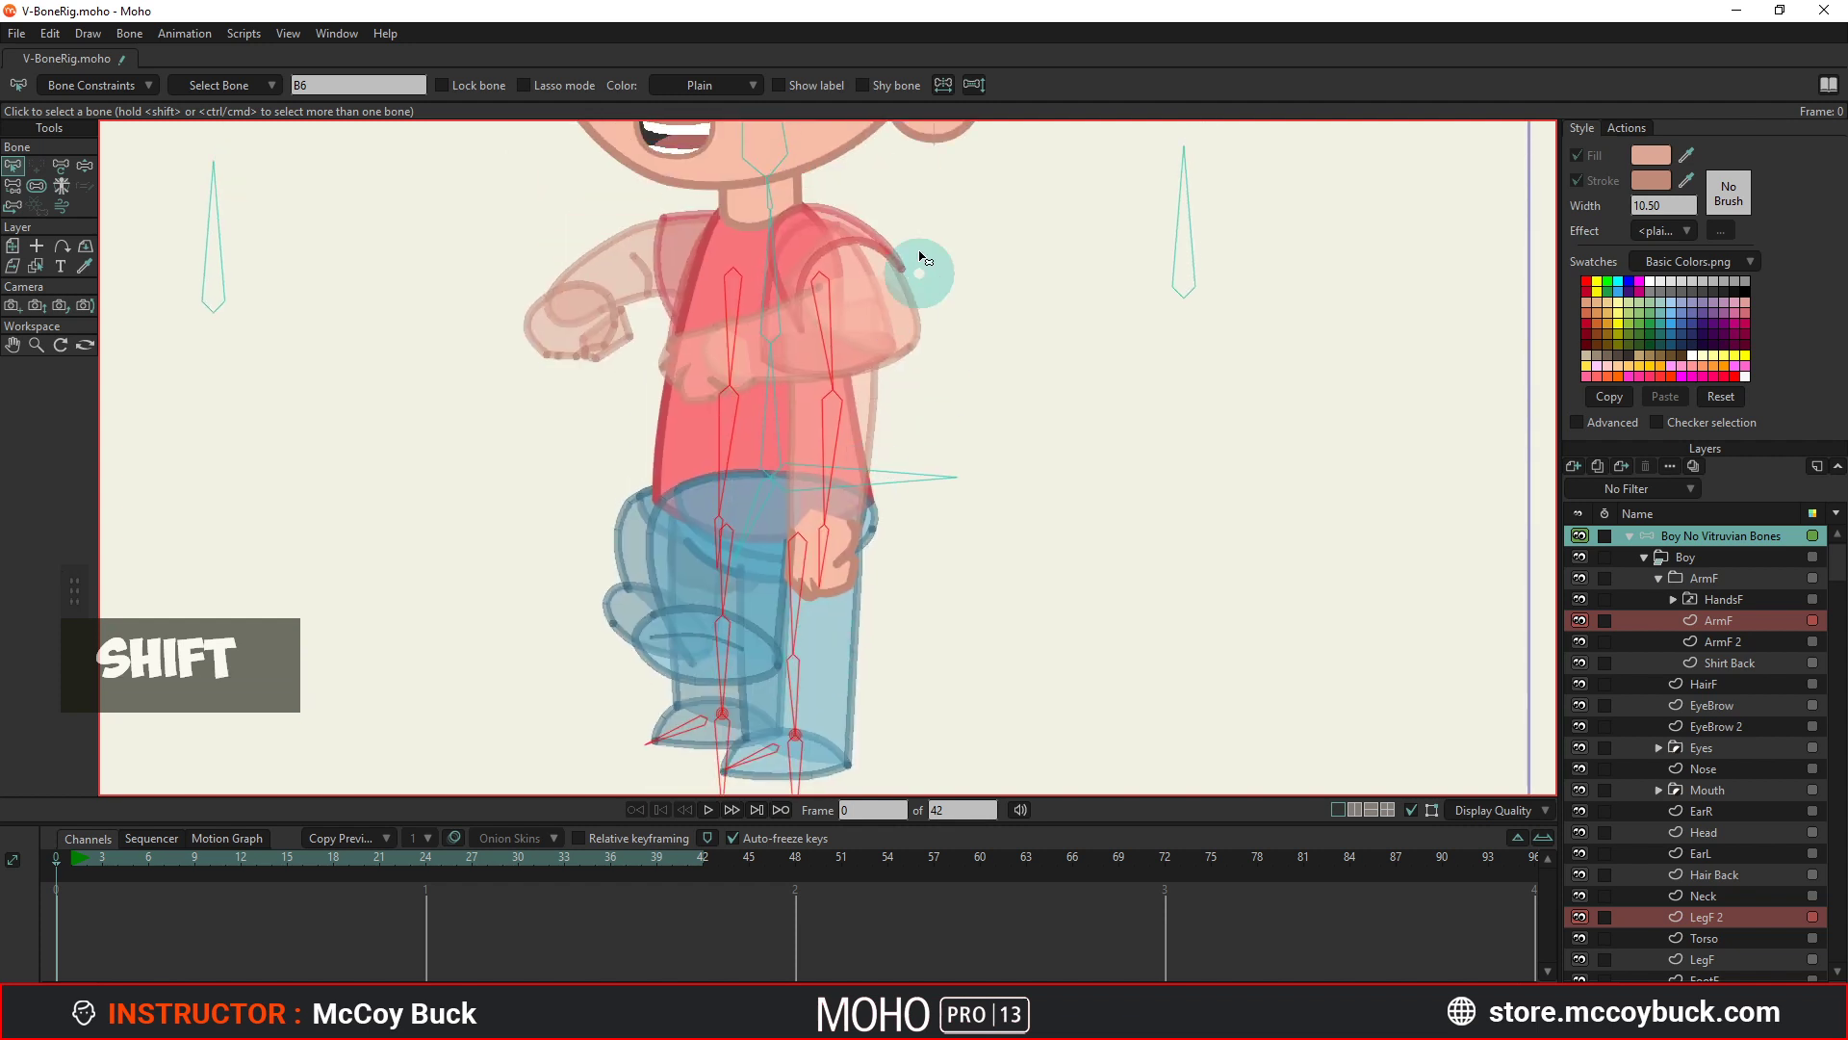
left_click(863, 85)
scroll(985, 582, "down", 4)
key("b")
scroll(1015, 582, "up", 5)
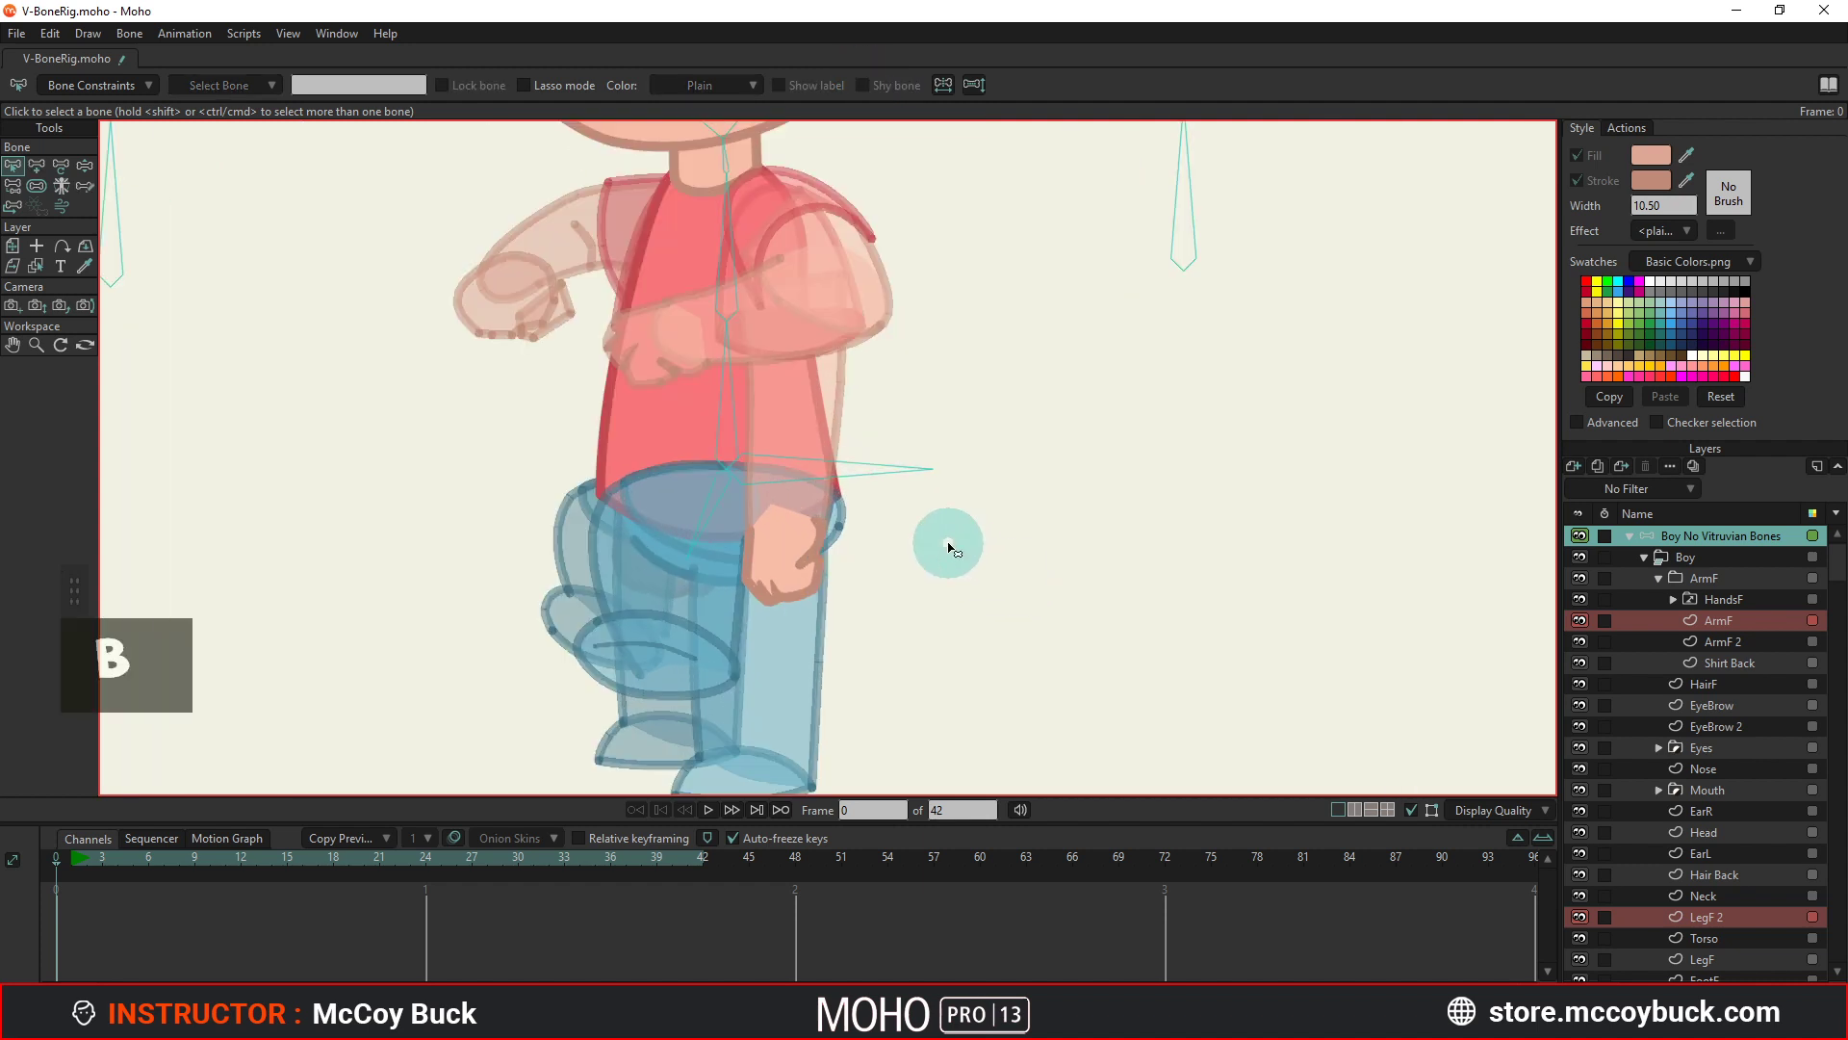
Add a chain of three bones through the bent front arm, from shoulder to elbow, wrist and fist, parented to the upper torso bone.
scroll(953, 534, "up", 4)
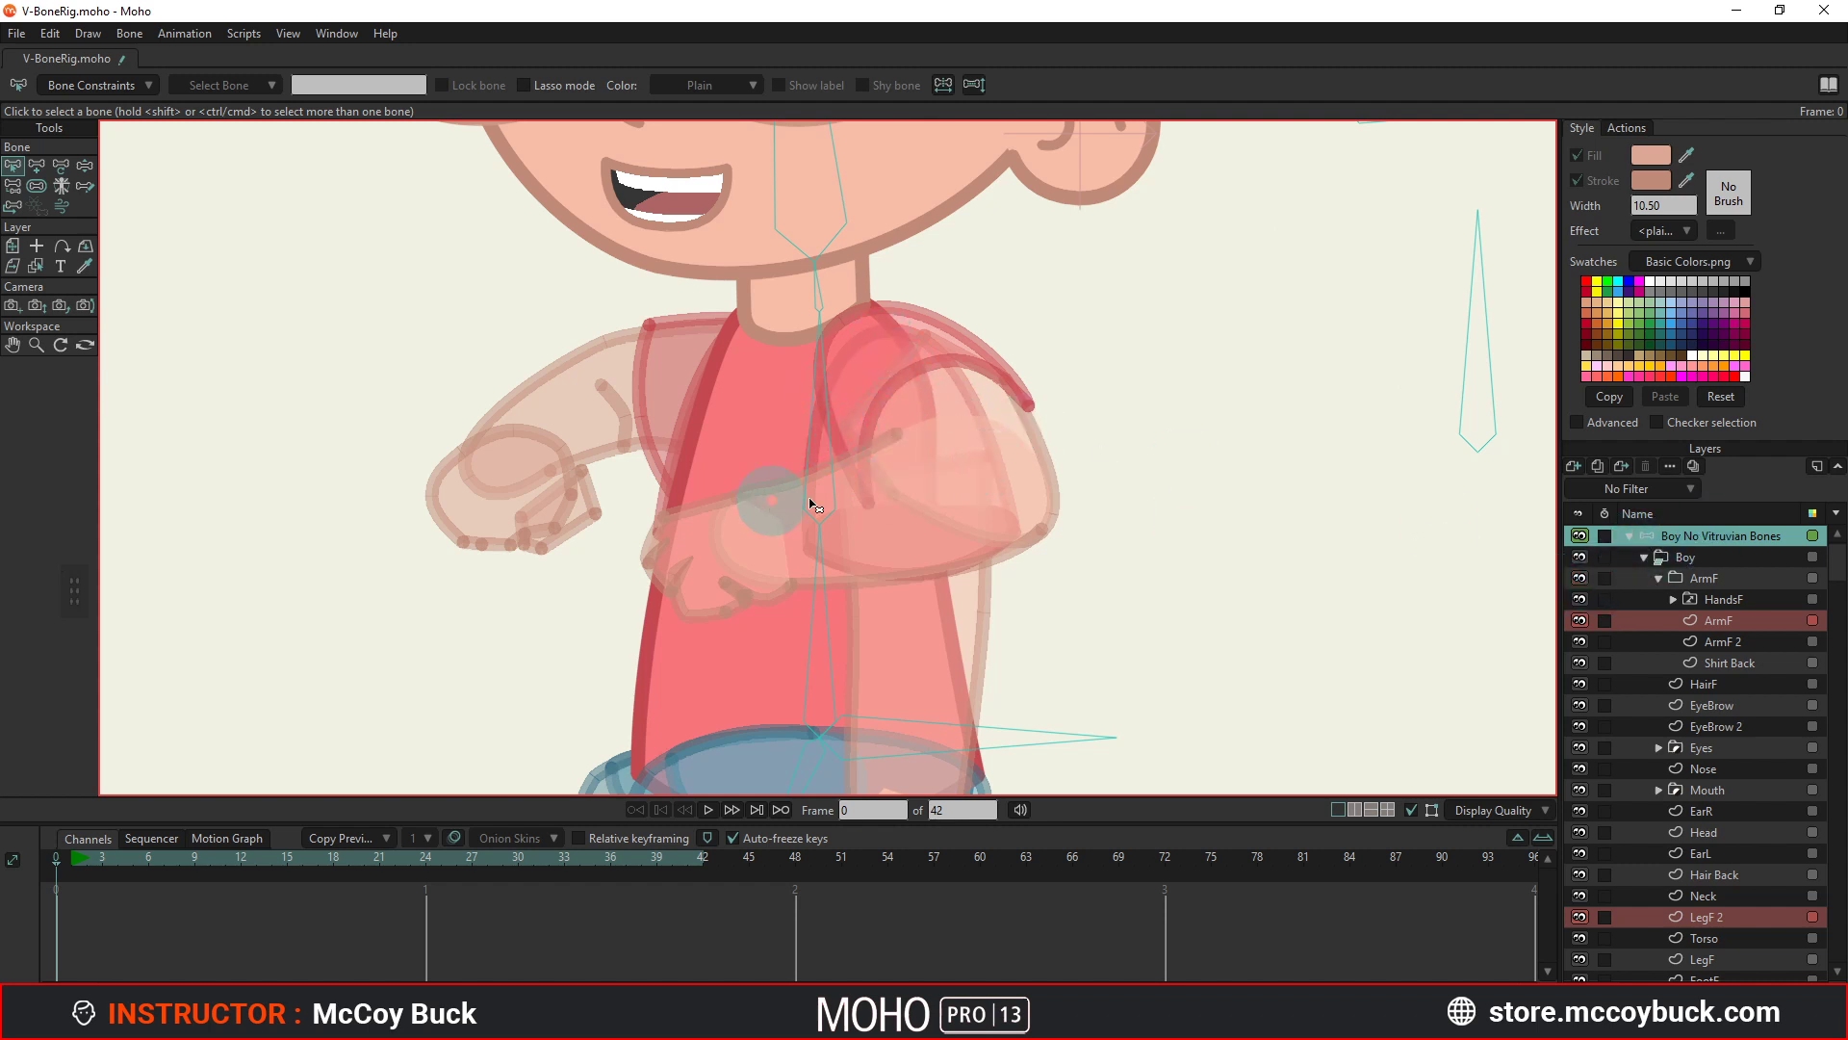
left_click(828, 416, "alt")
key("a")
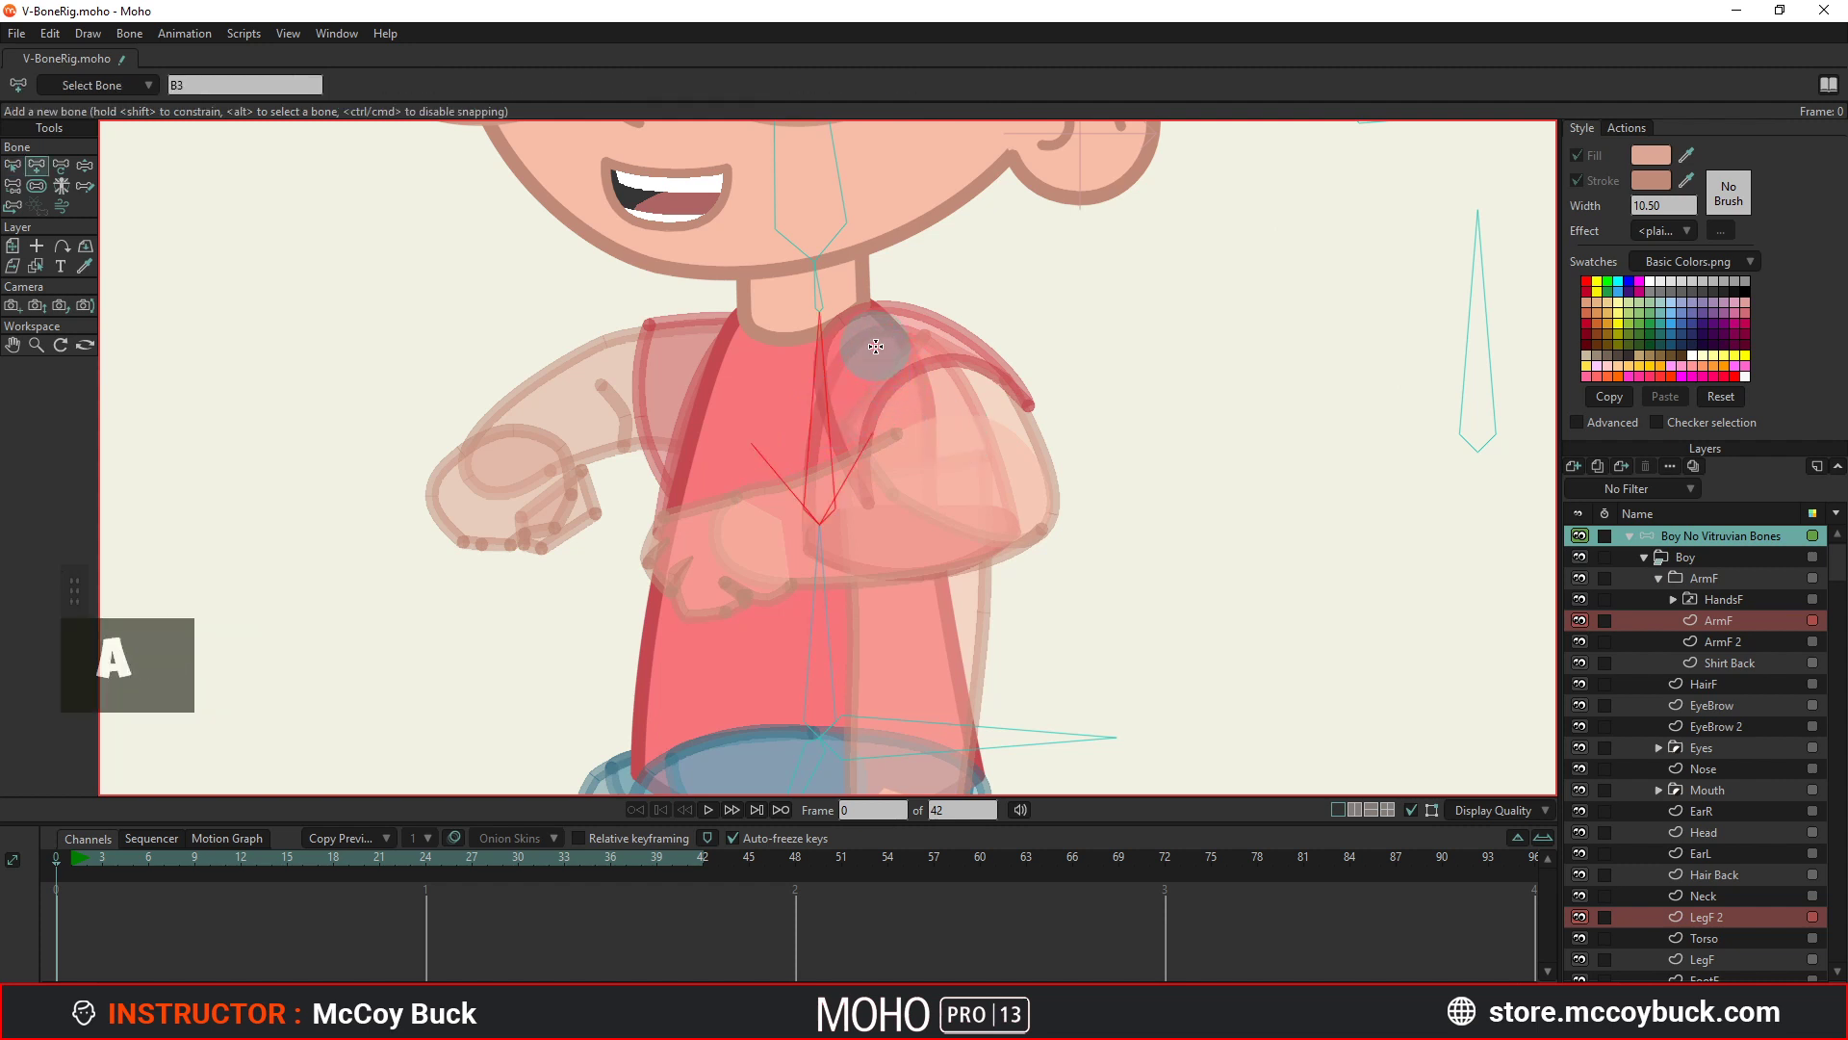
left_click_drag(879, 348, 678, 570)
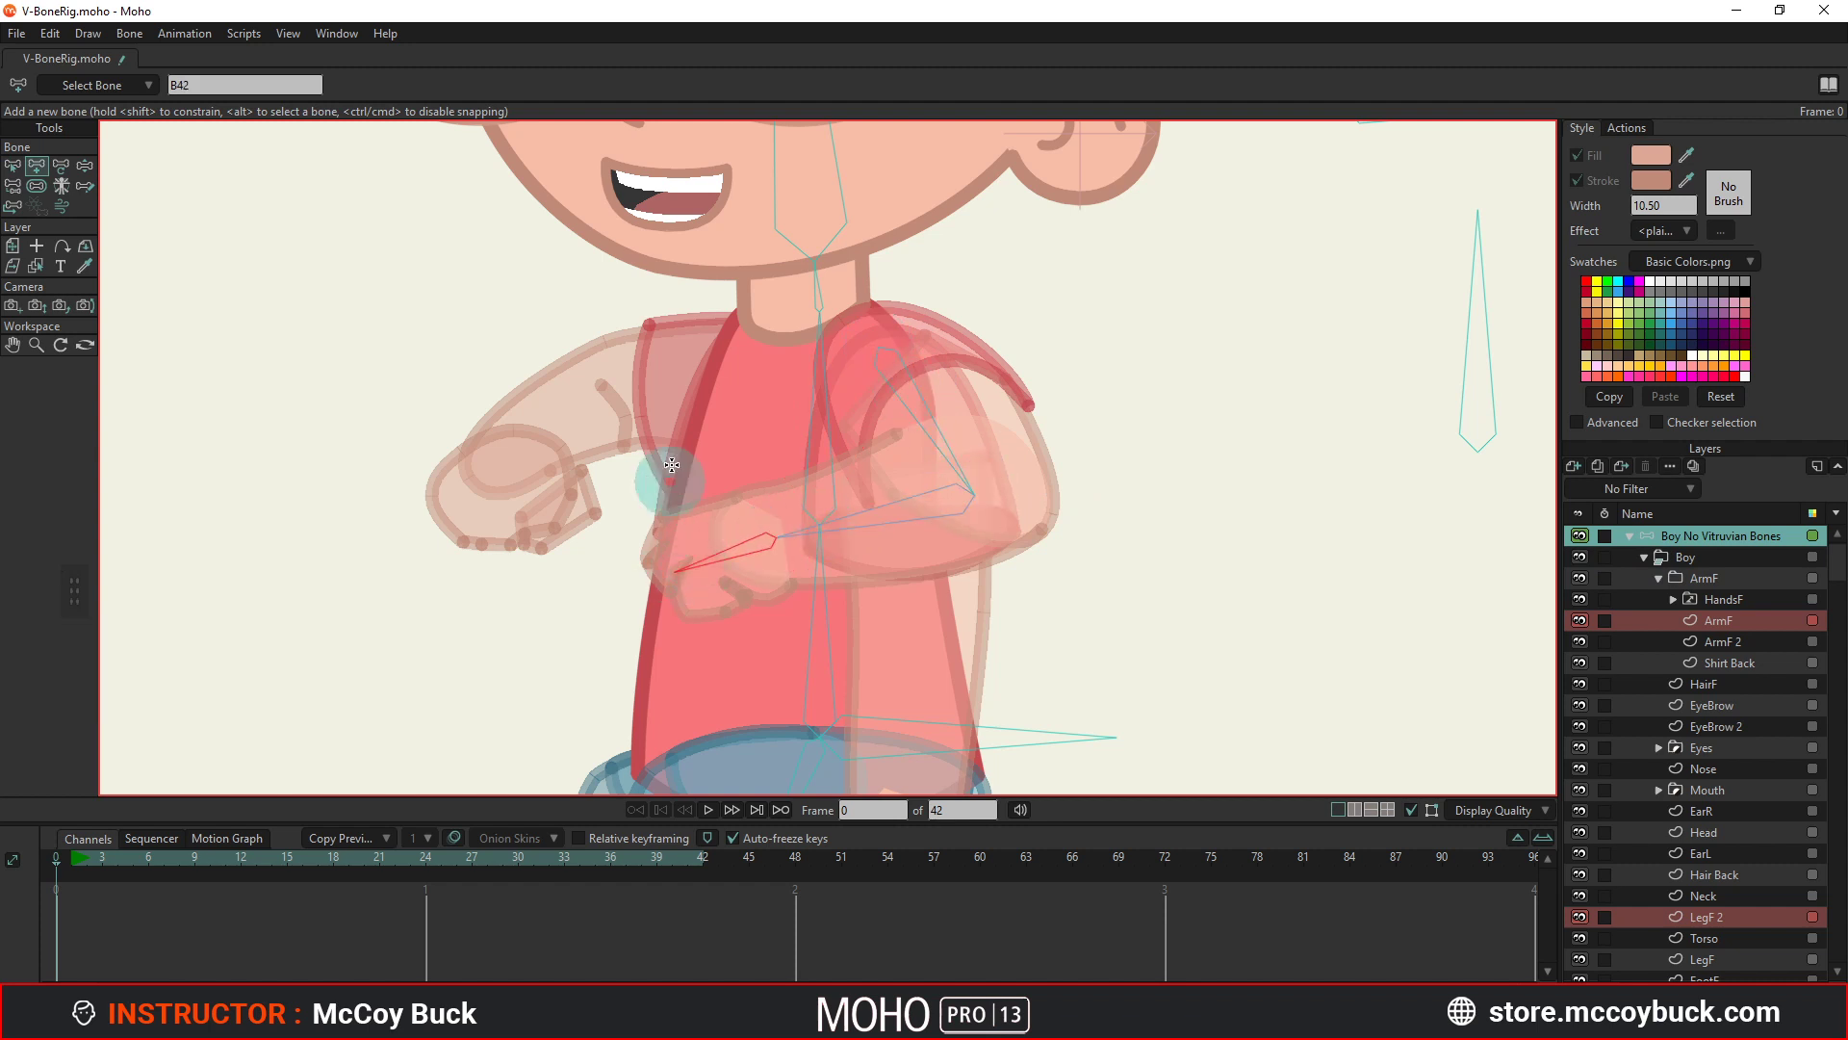
Add three chained bones along the bent back arm's upper arm, forearm and hand, parented to the upper torso bone.
scroll(656, 410, "down", 2)
scroll(656, 410, "up", 2)
left_click_drag(673, 430, 641, 458)
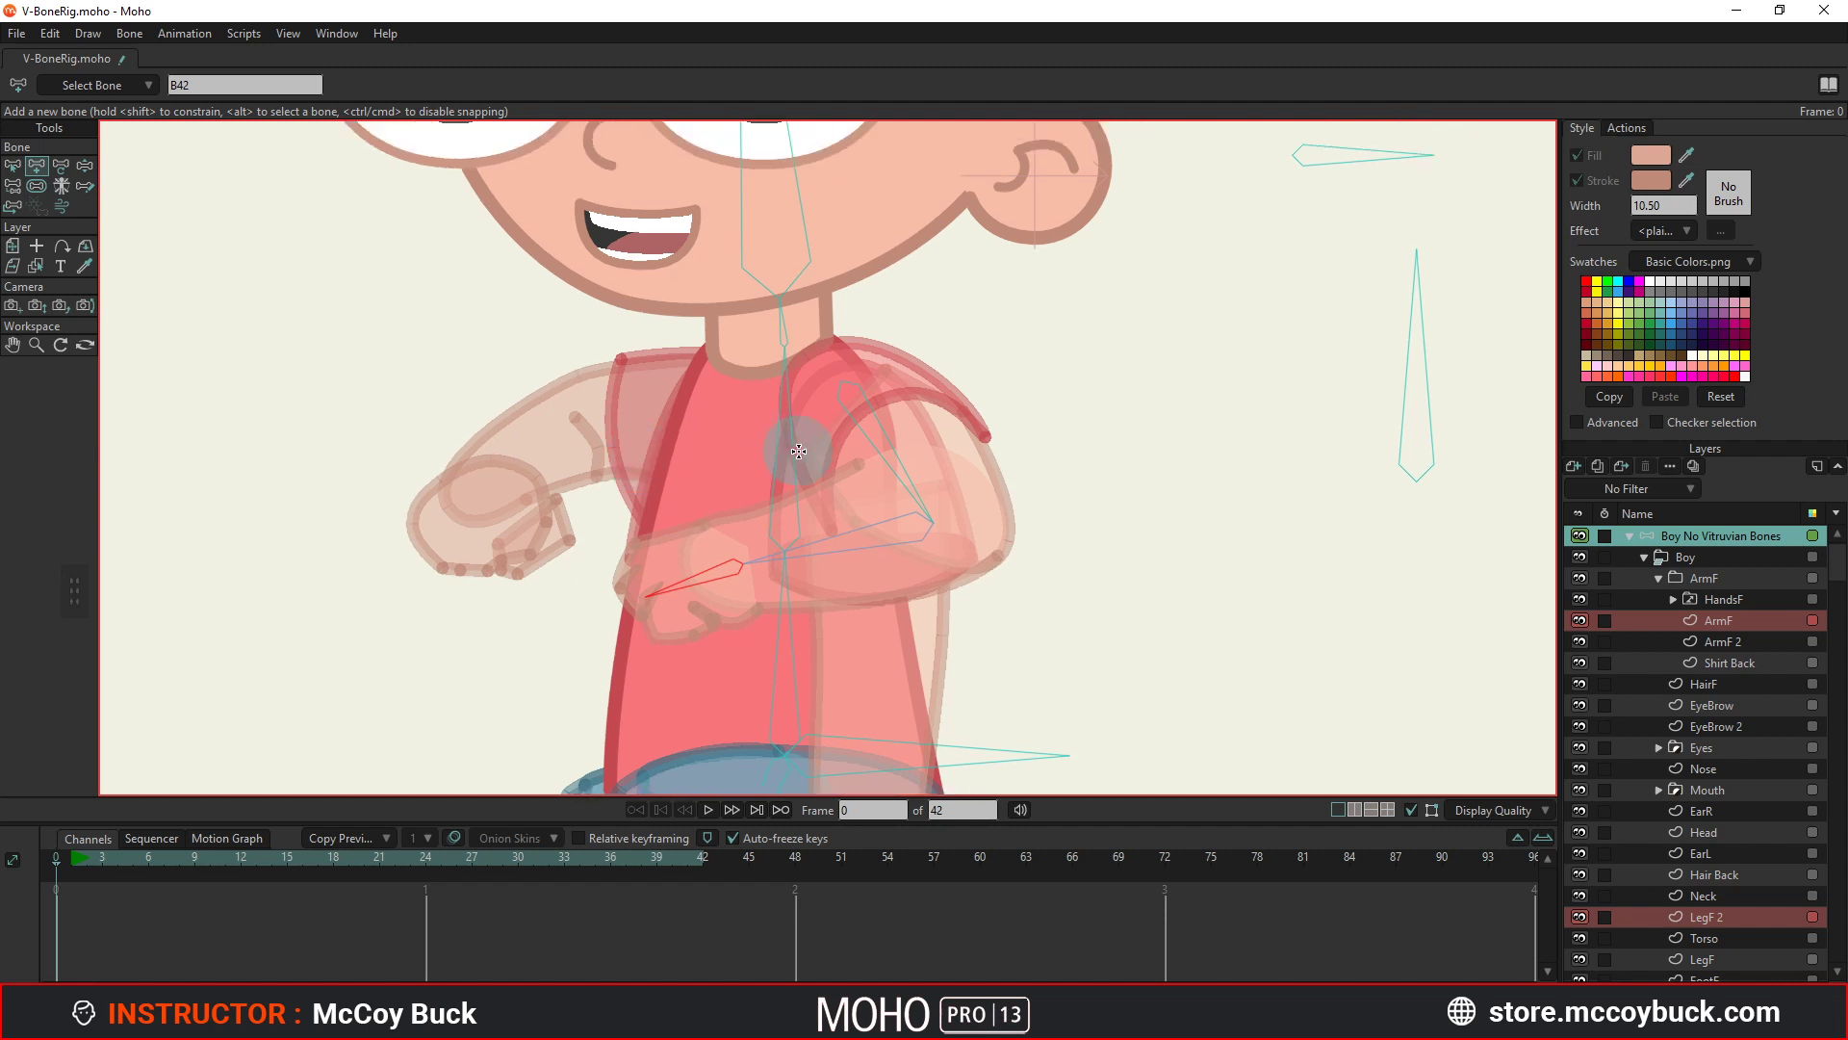
key("alt")
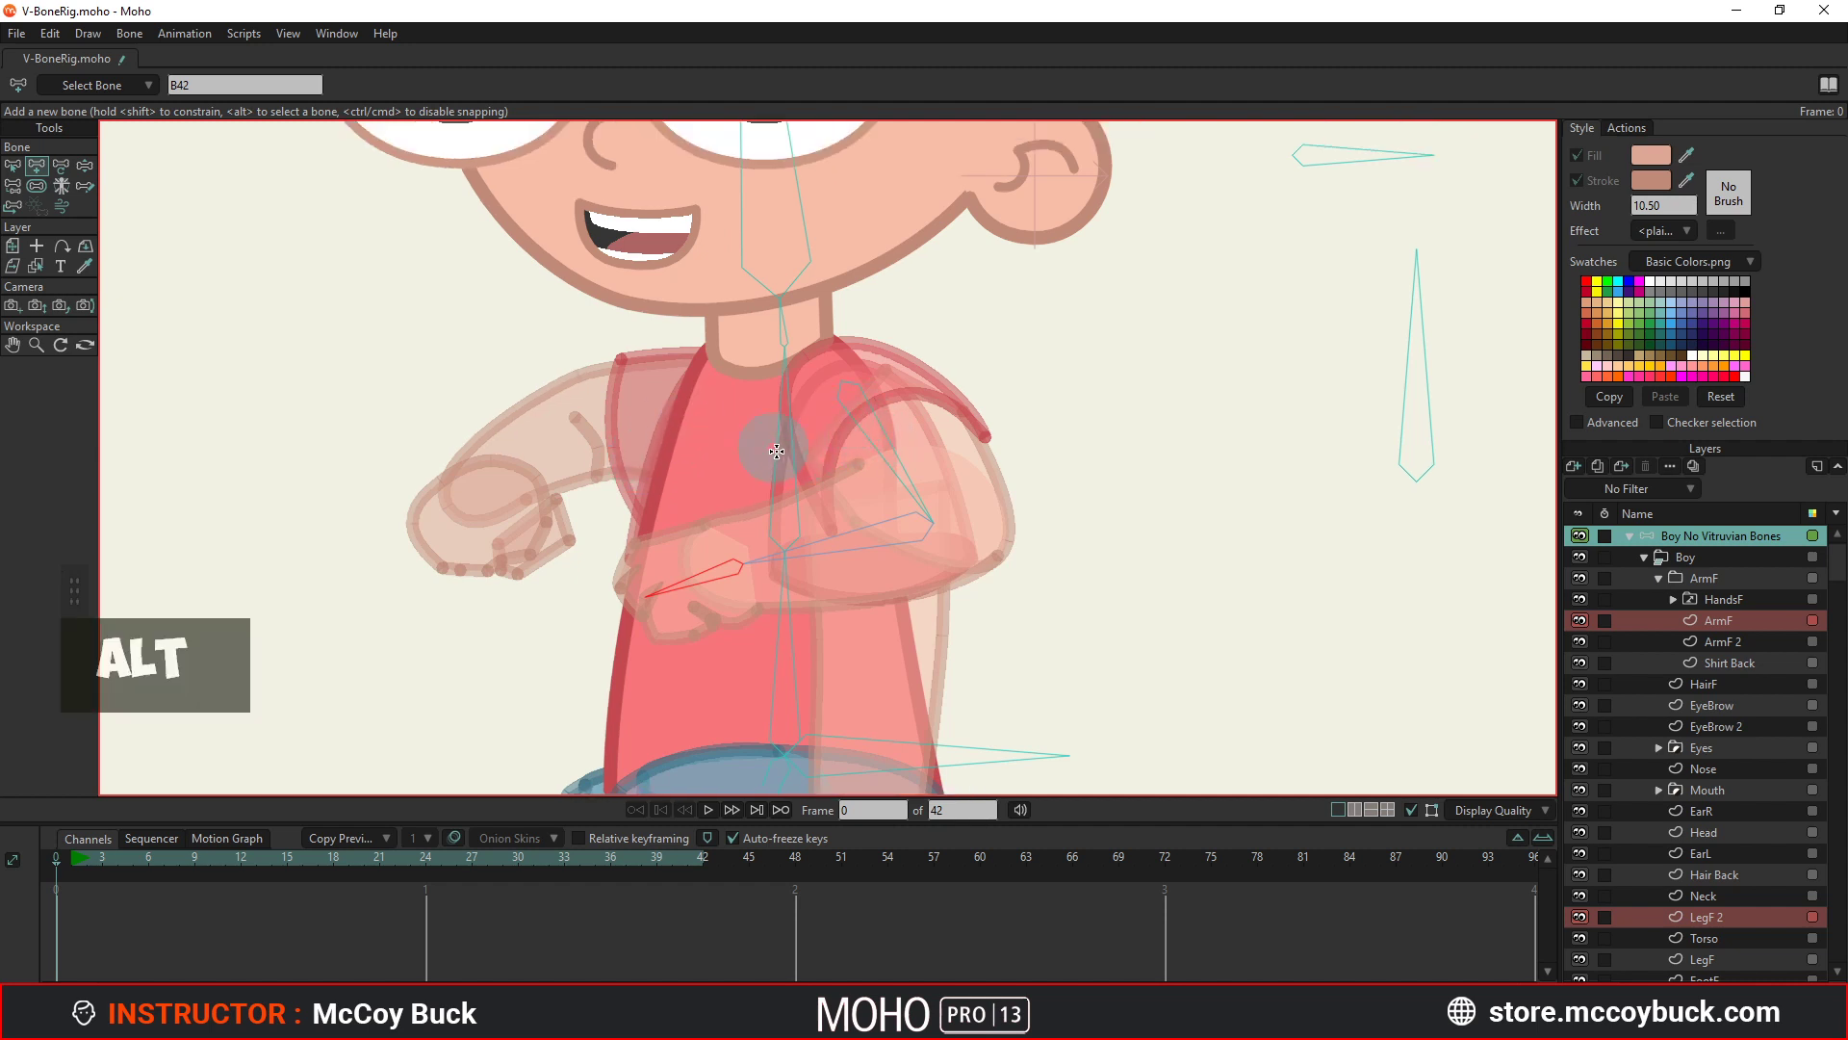
left_click(780, 454, "alt")
key("a")
mouse_move(728, 428)
left_mouse_down()
mouse_move(584, 435)
mouse_move(462, 487)
mouse_move(477, 504)
left_mouse_up()
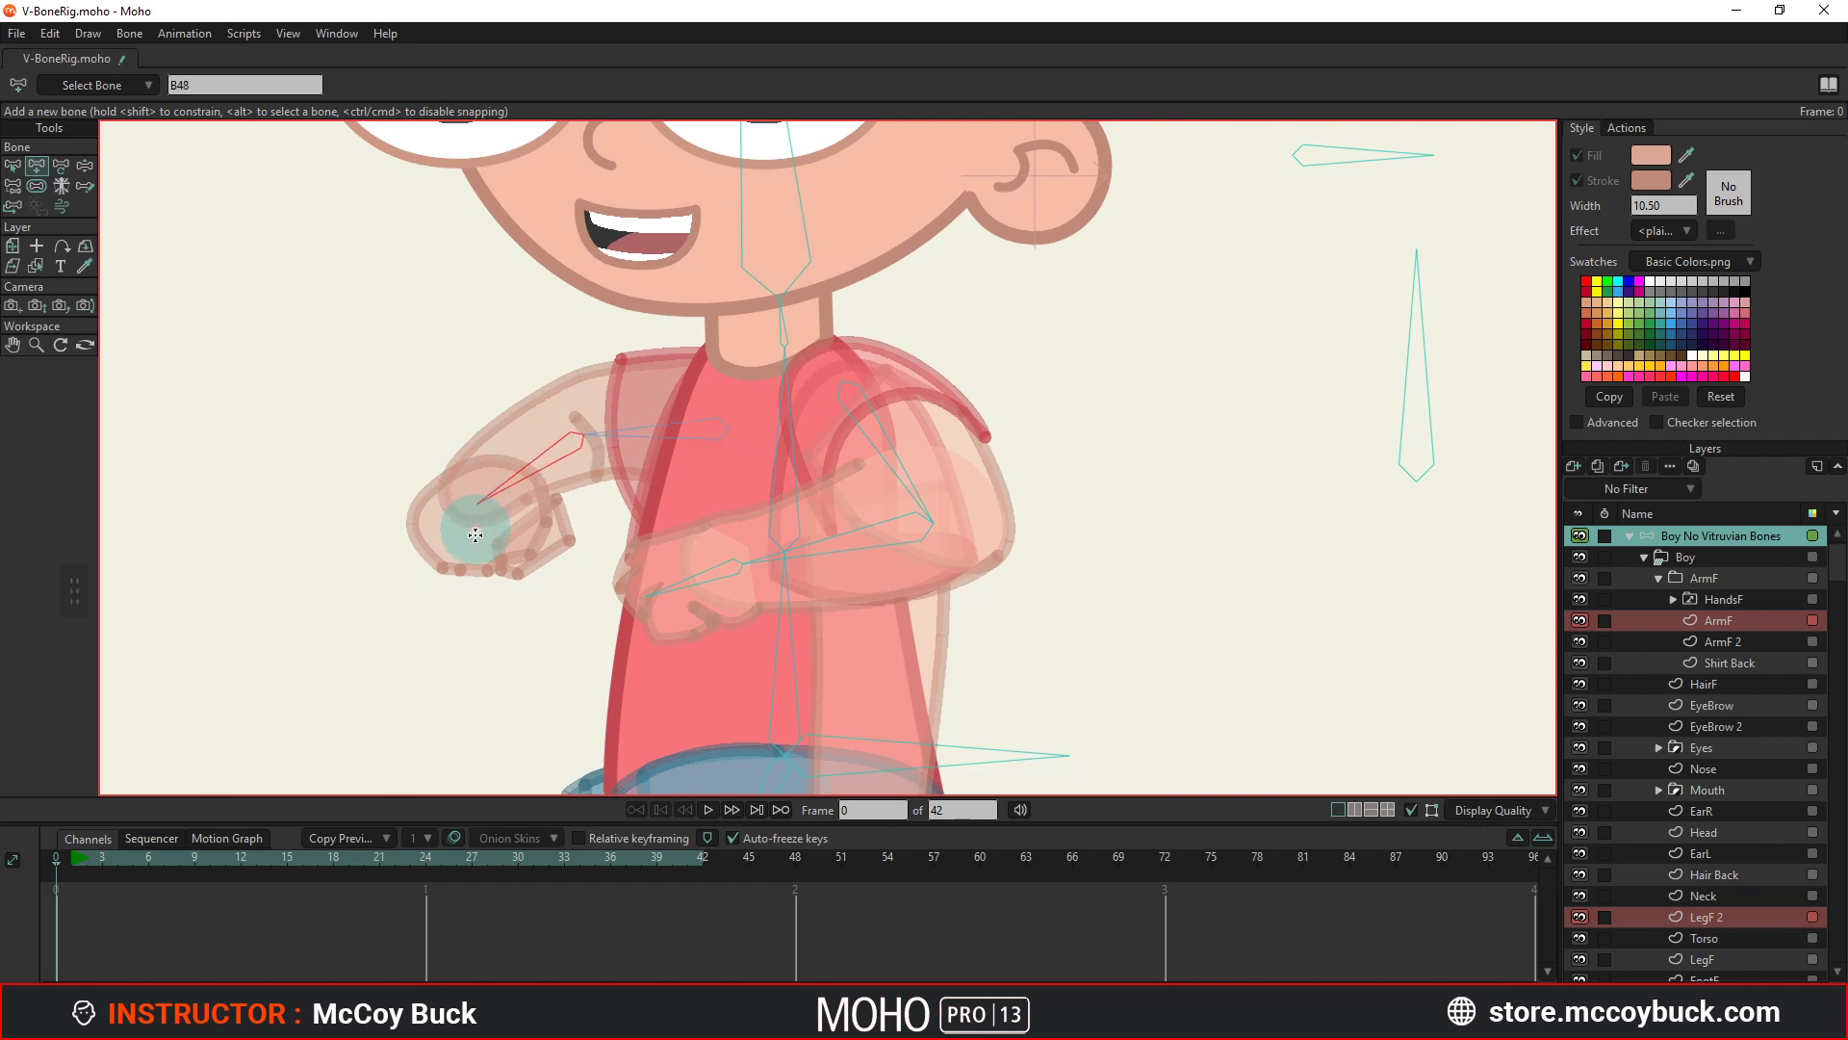
scroll(472, 538, "up", 1)
scroll(500, 479, "up", 1)
left_click_drag(477, 420, 533, 570)
Add three chained bones along the bent front leg's thigh, shin and foot, parented to the horizontal hip bone.
scroll(503, 442, "down", 2)
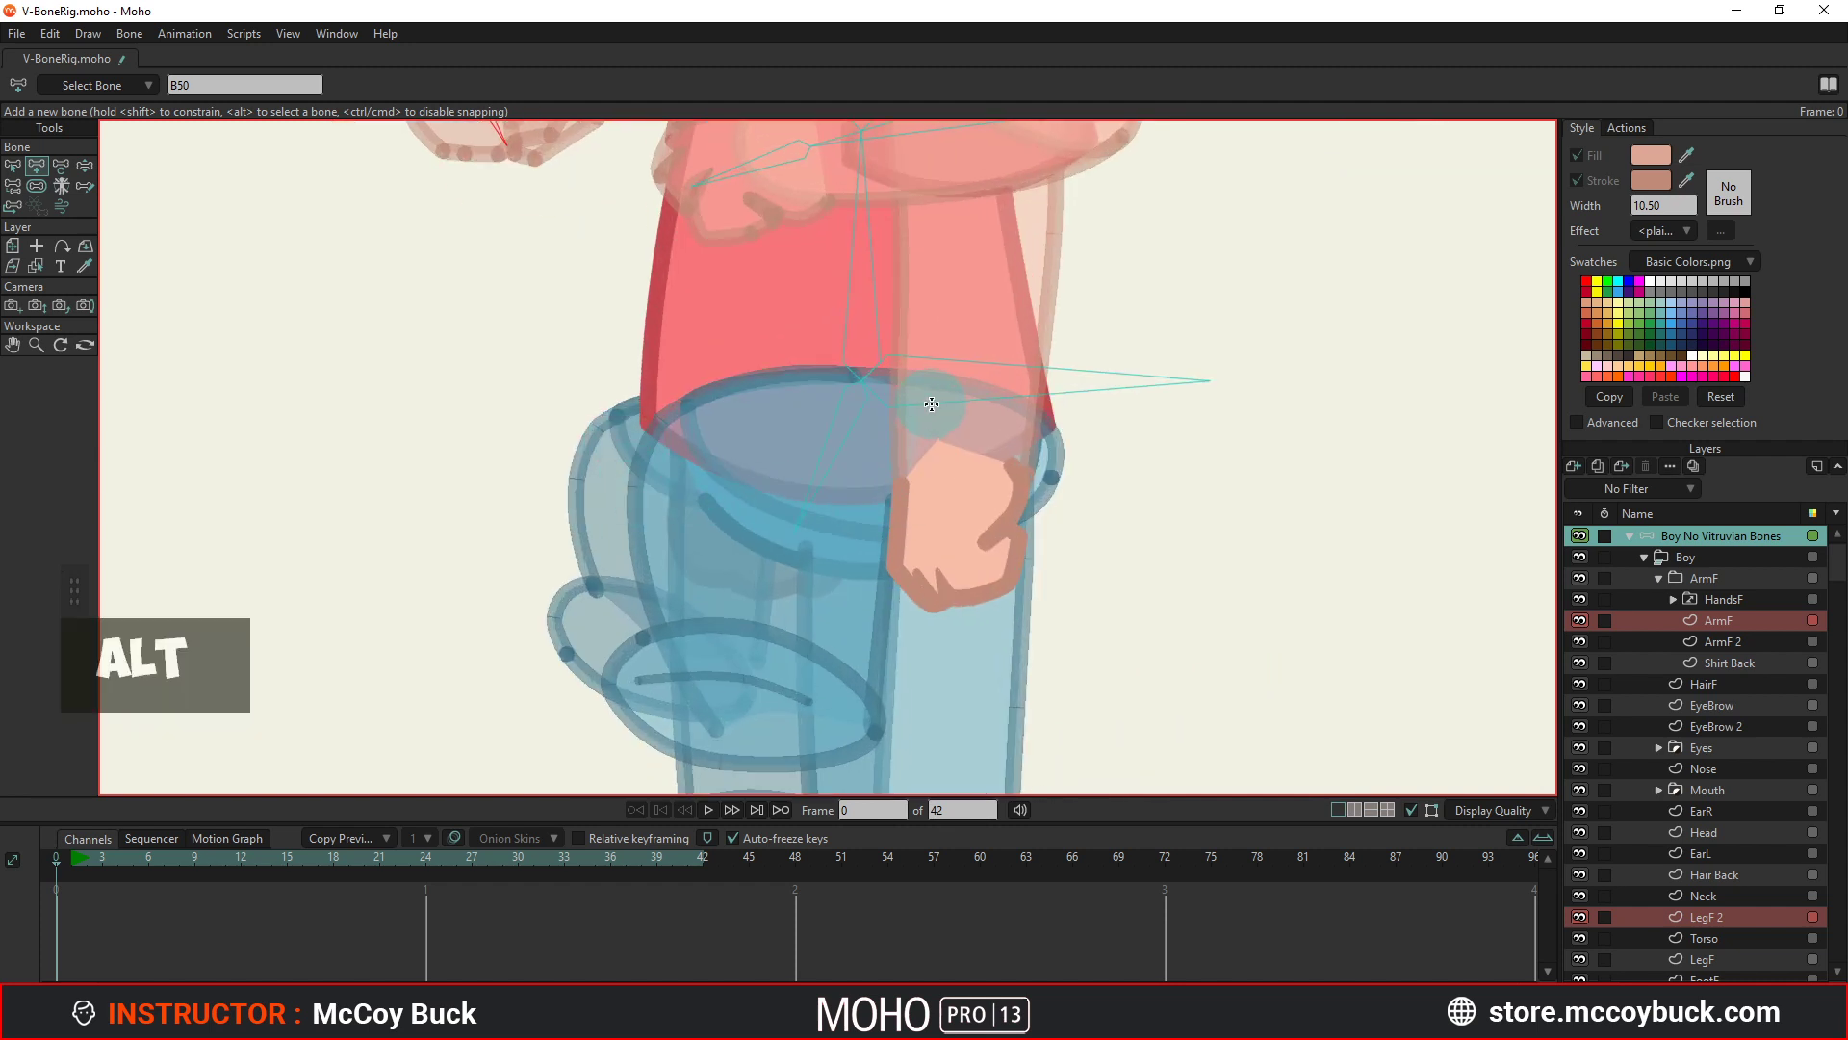
left_click(911, 537, "alt")
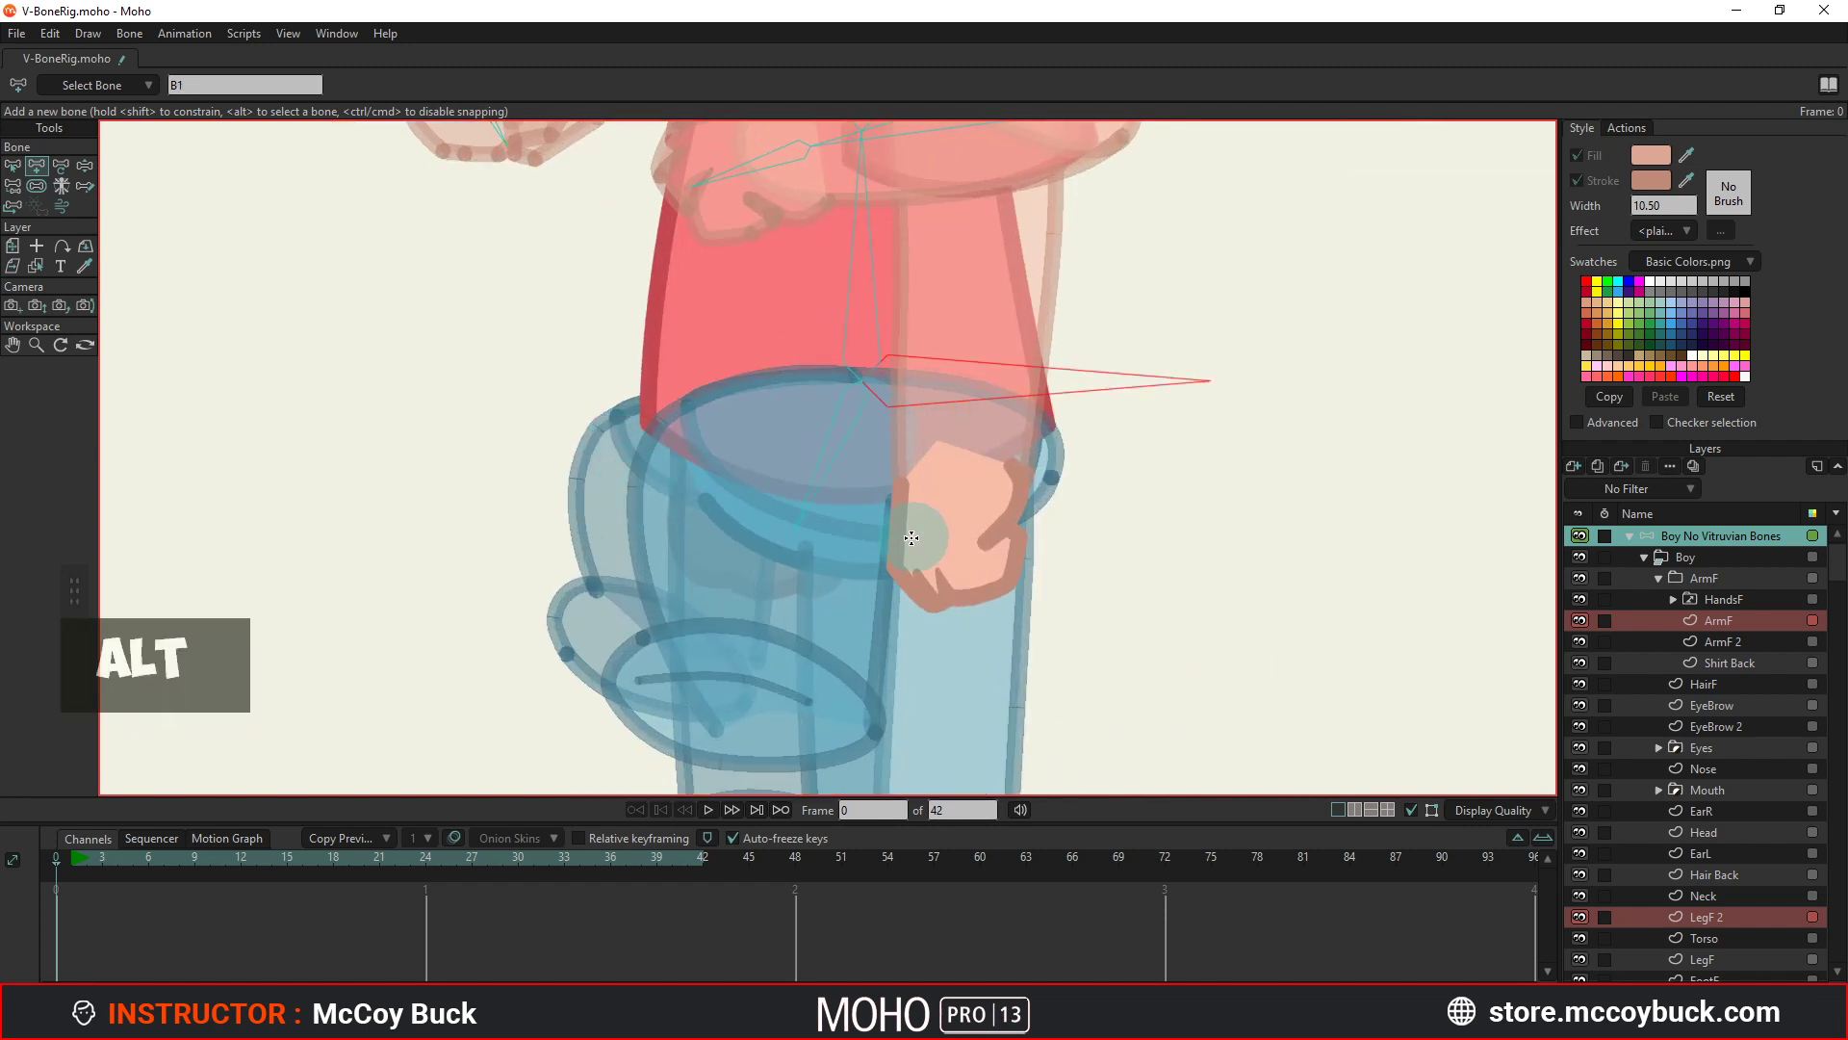
left_click_drag(912, 537, 848, 517)
key("a")
left_click_drag(908, 439, 673, 432)
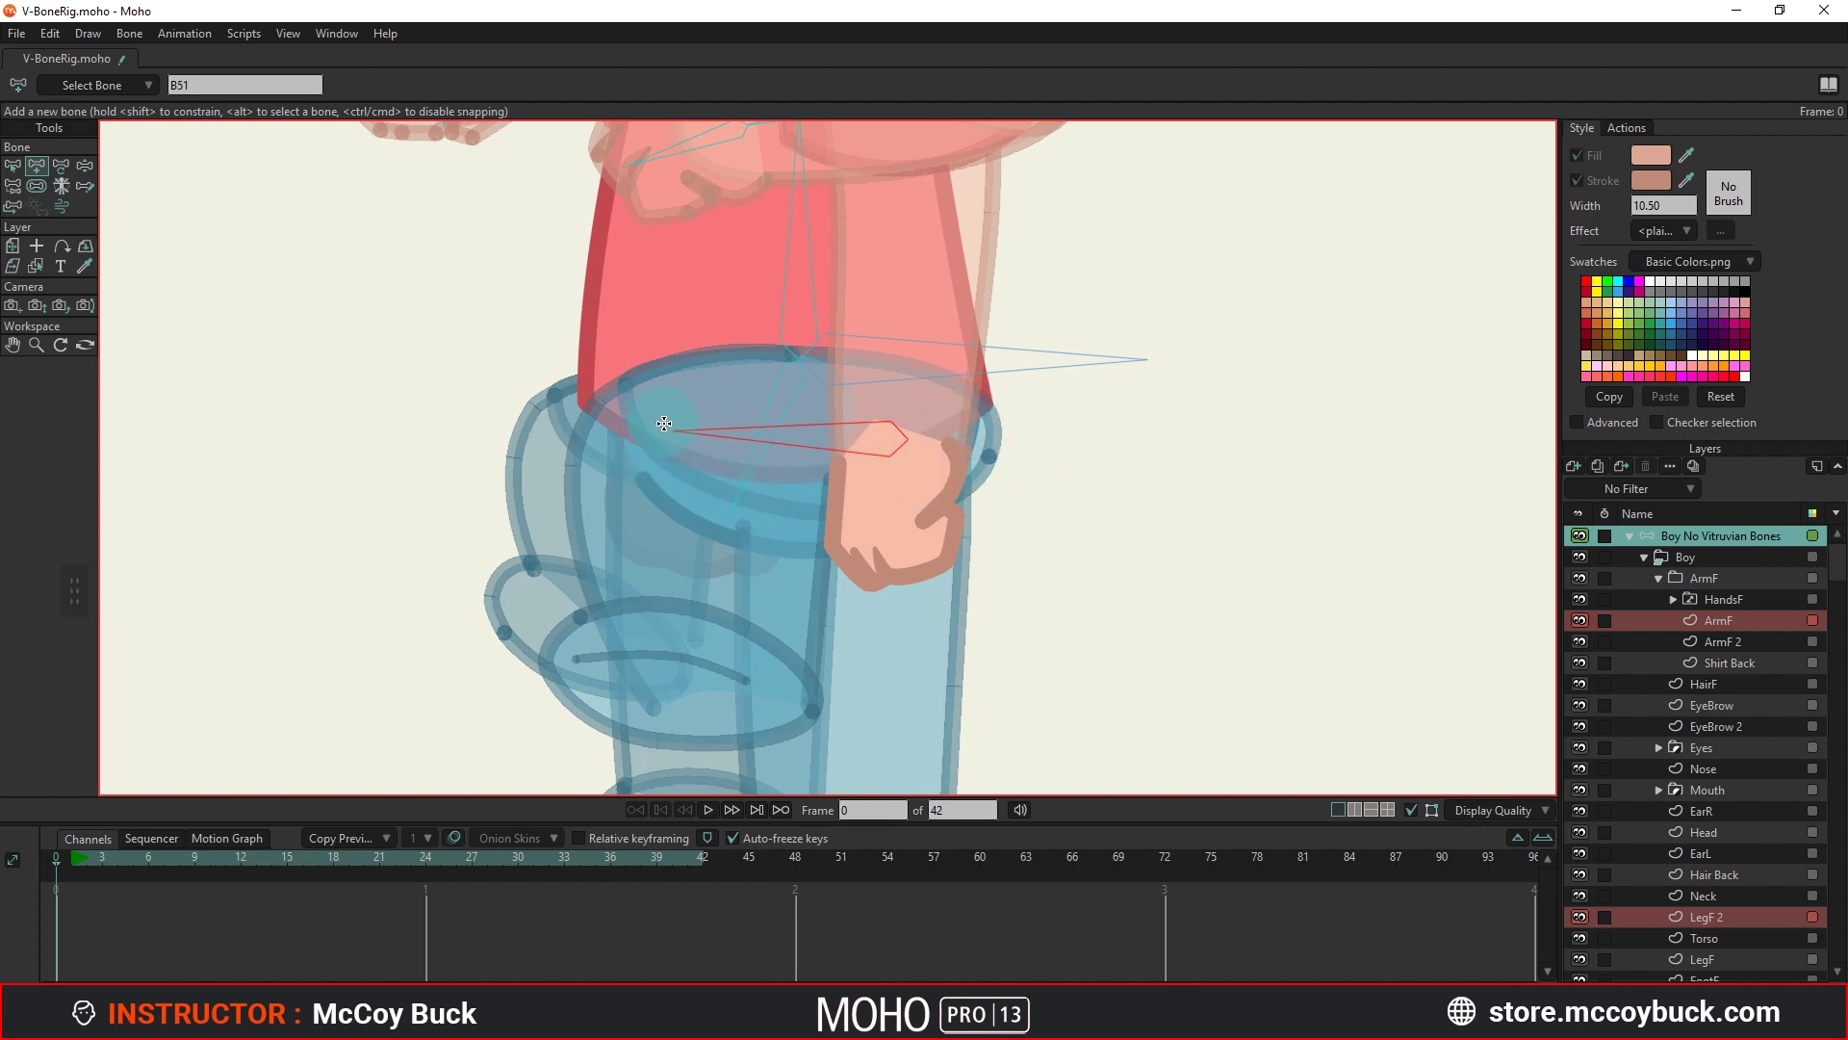
mouse_move(676, 430)
left_mouse_down()
mouse_move(671, 610)
mouse_move(605, 685)
left_mouse_up()
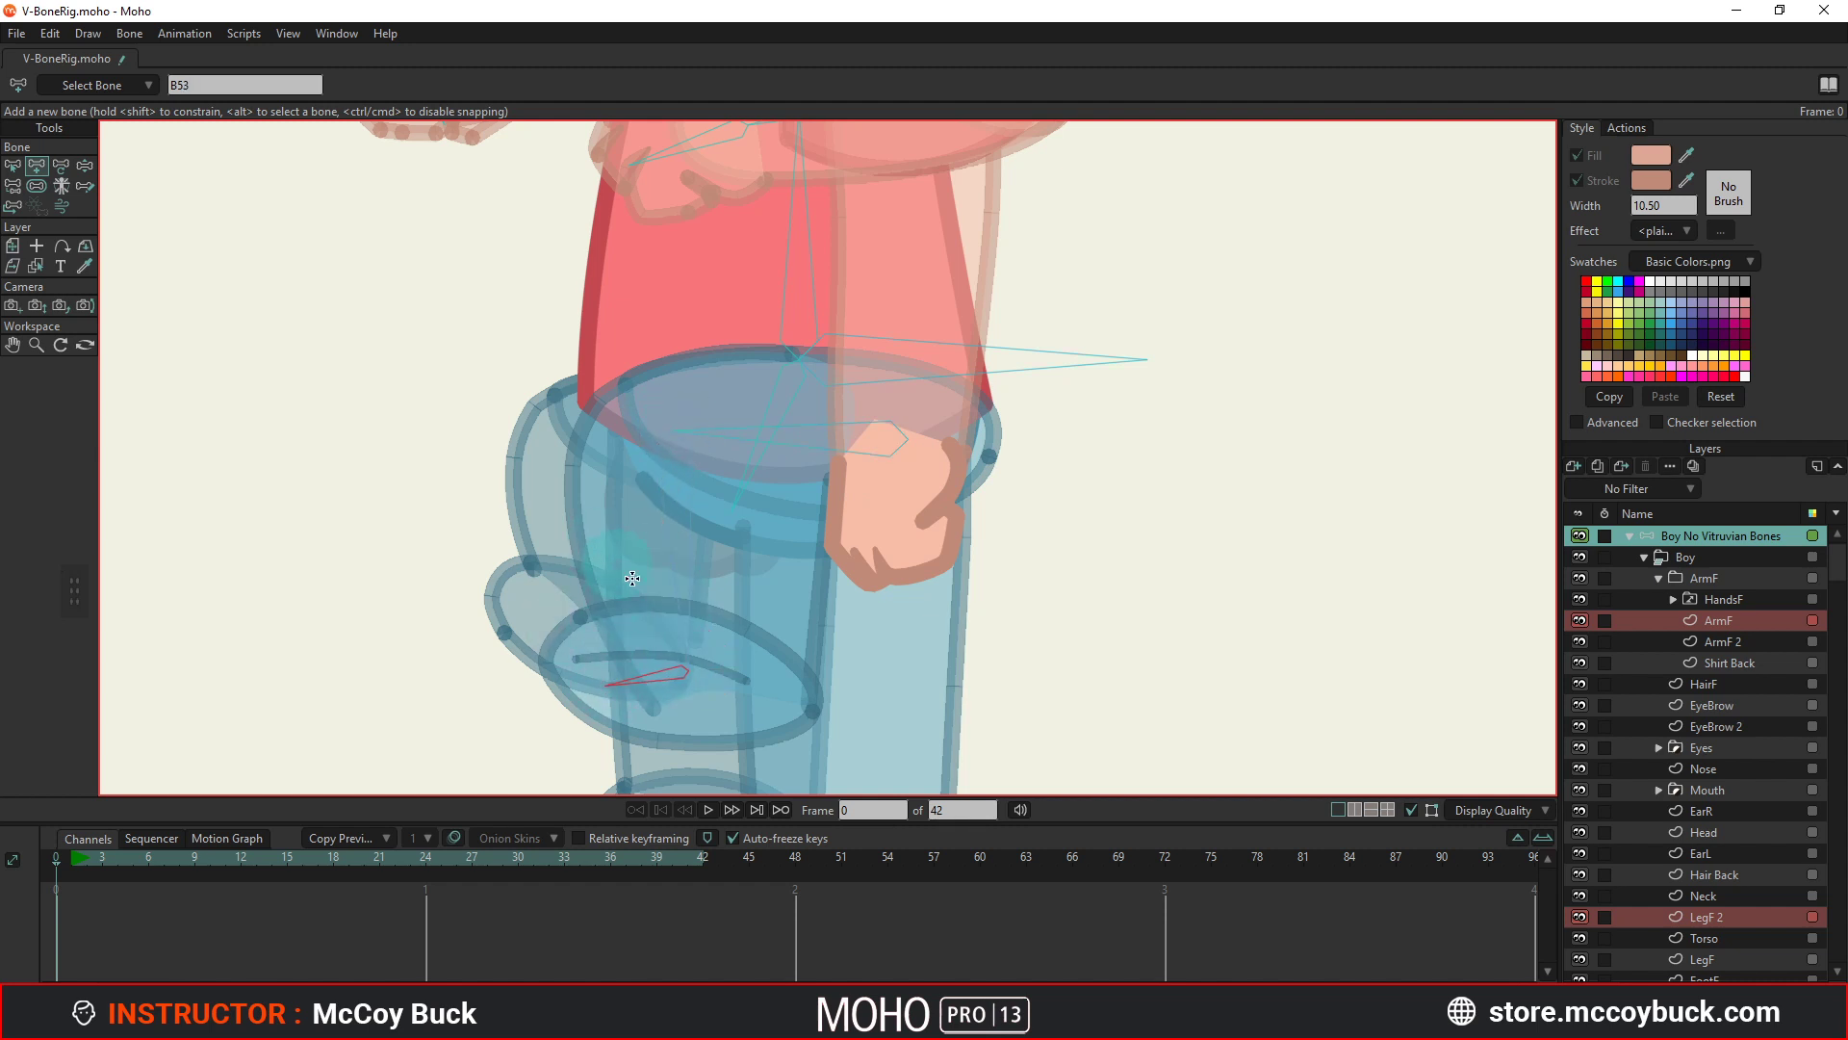
Add two chained bones for the bent back leg, one down the leg and one along the foot, parented to the hip bone.
left_click_drag(612, 541, 641, 573)
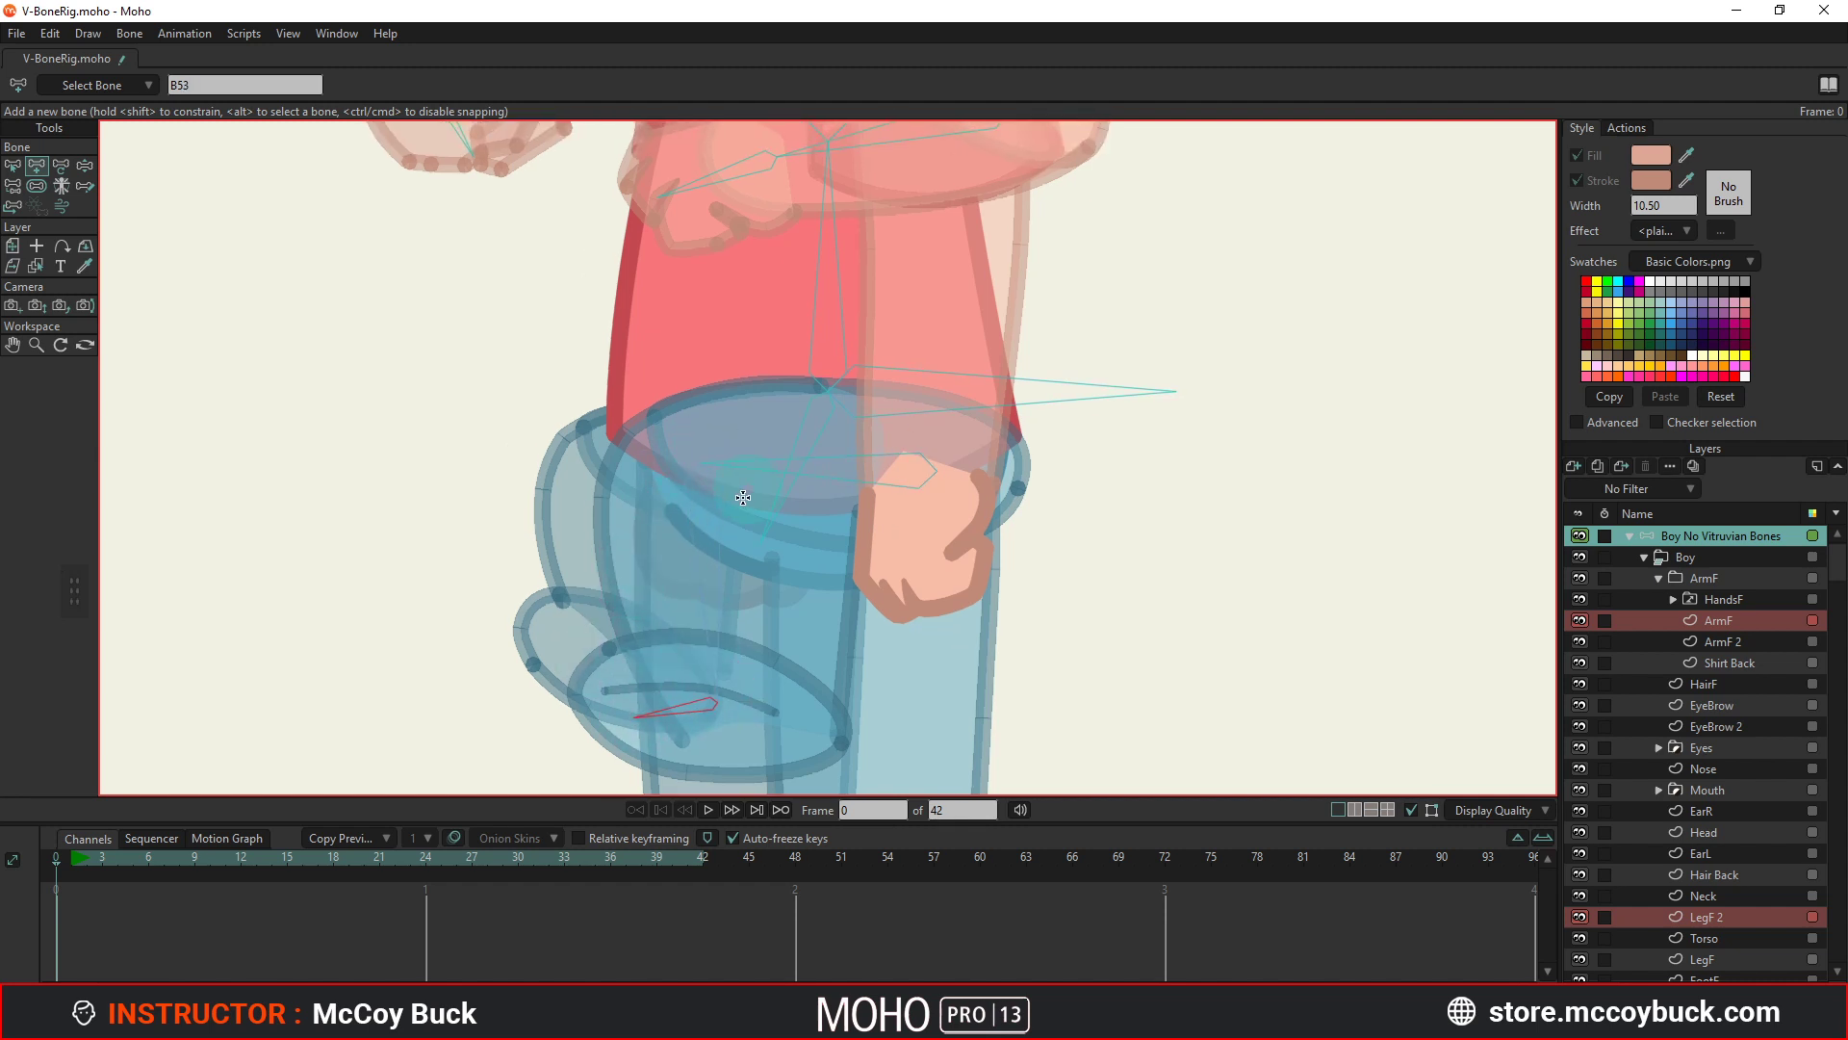
left_click(876, 416, "alt")
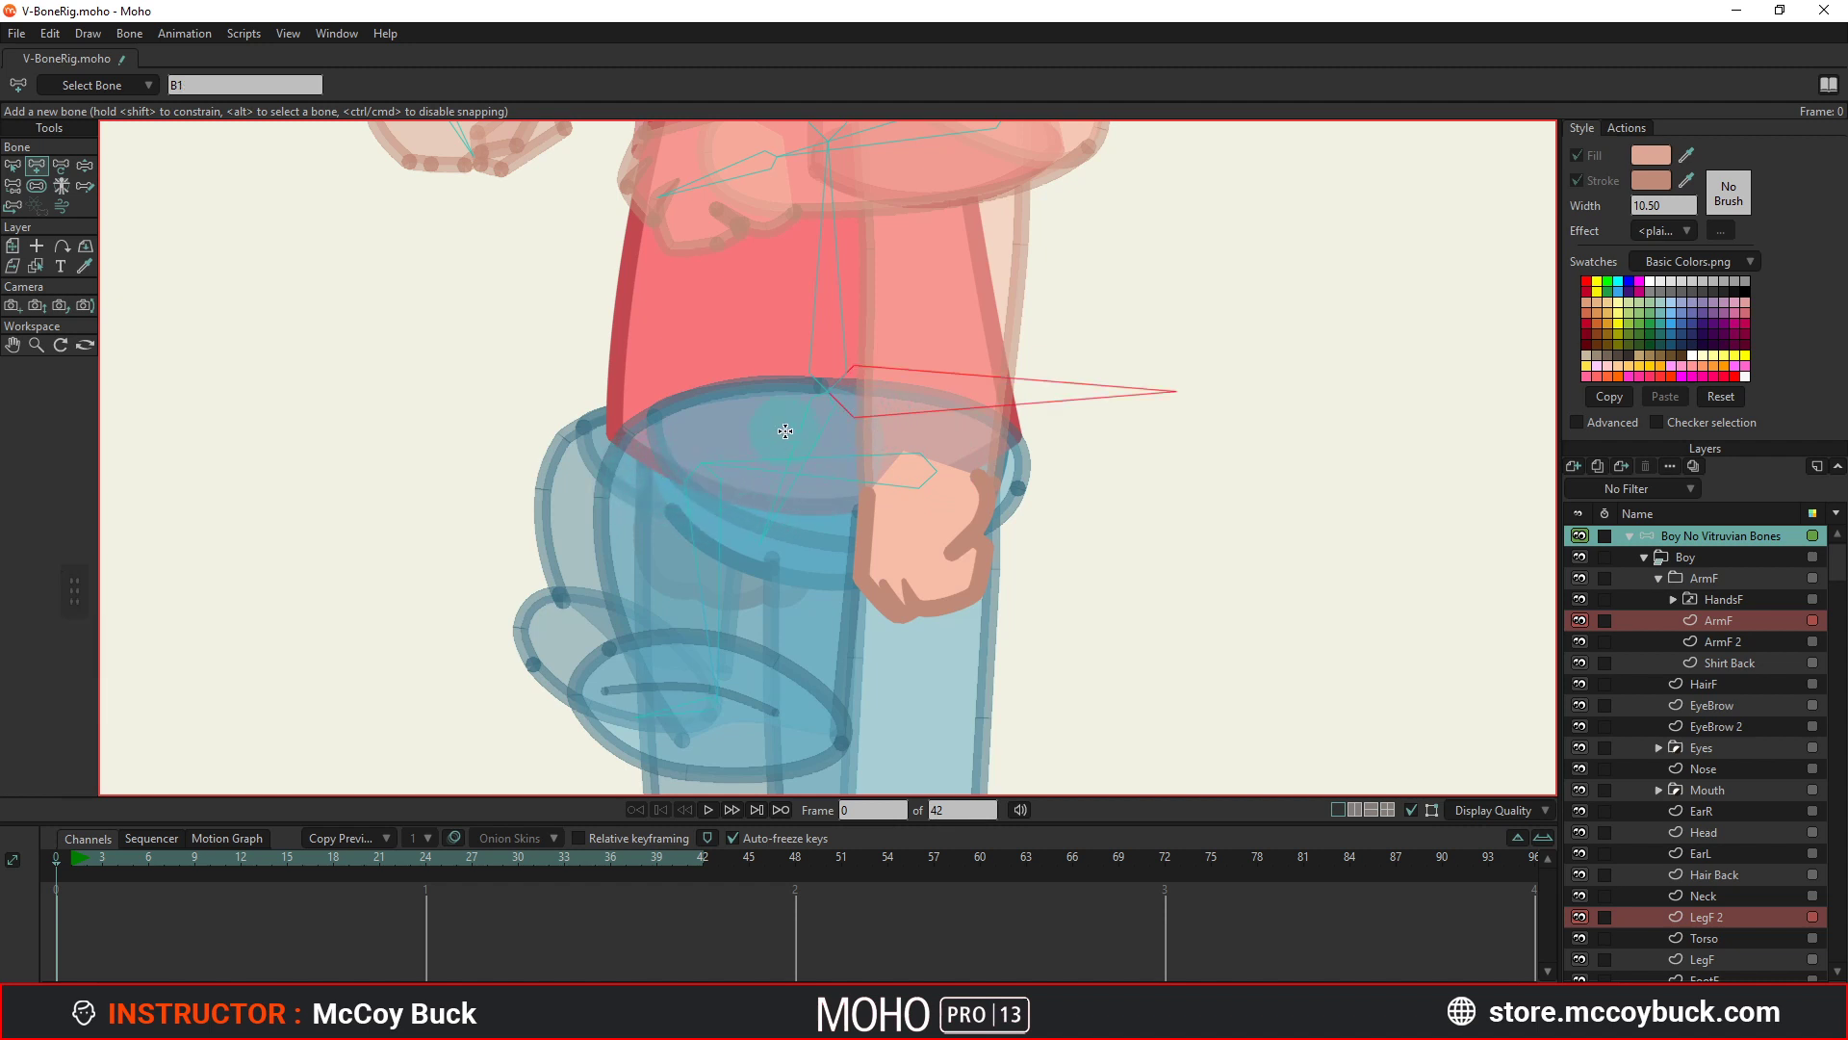
key("a")
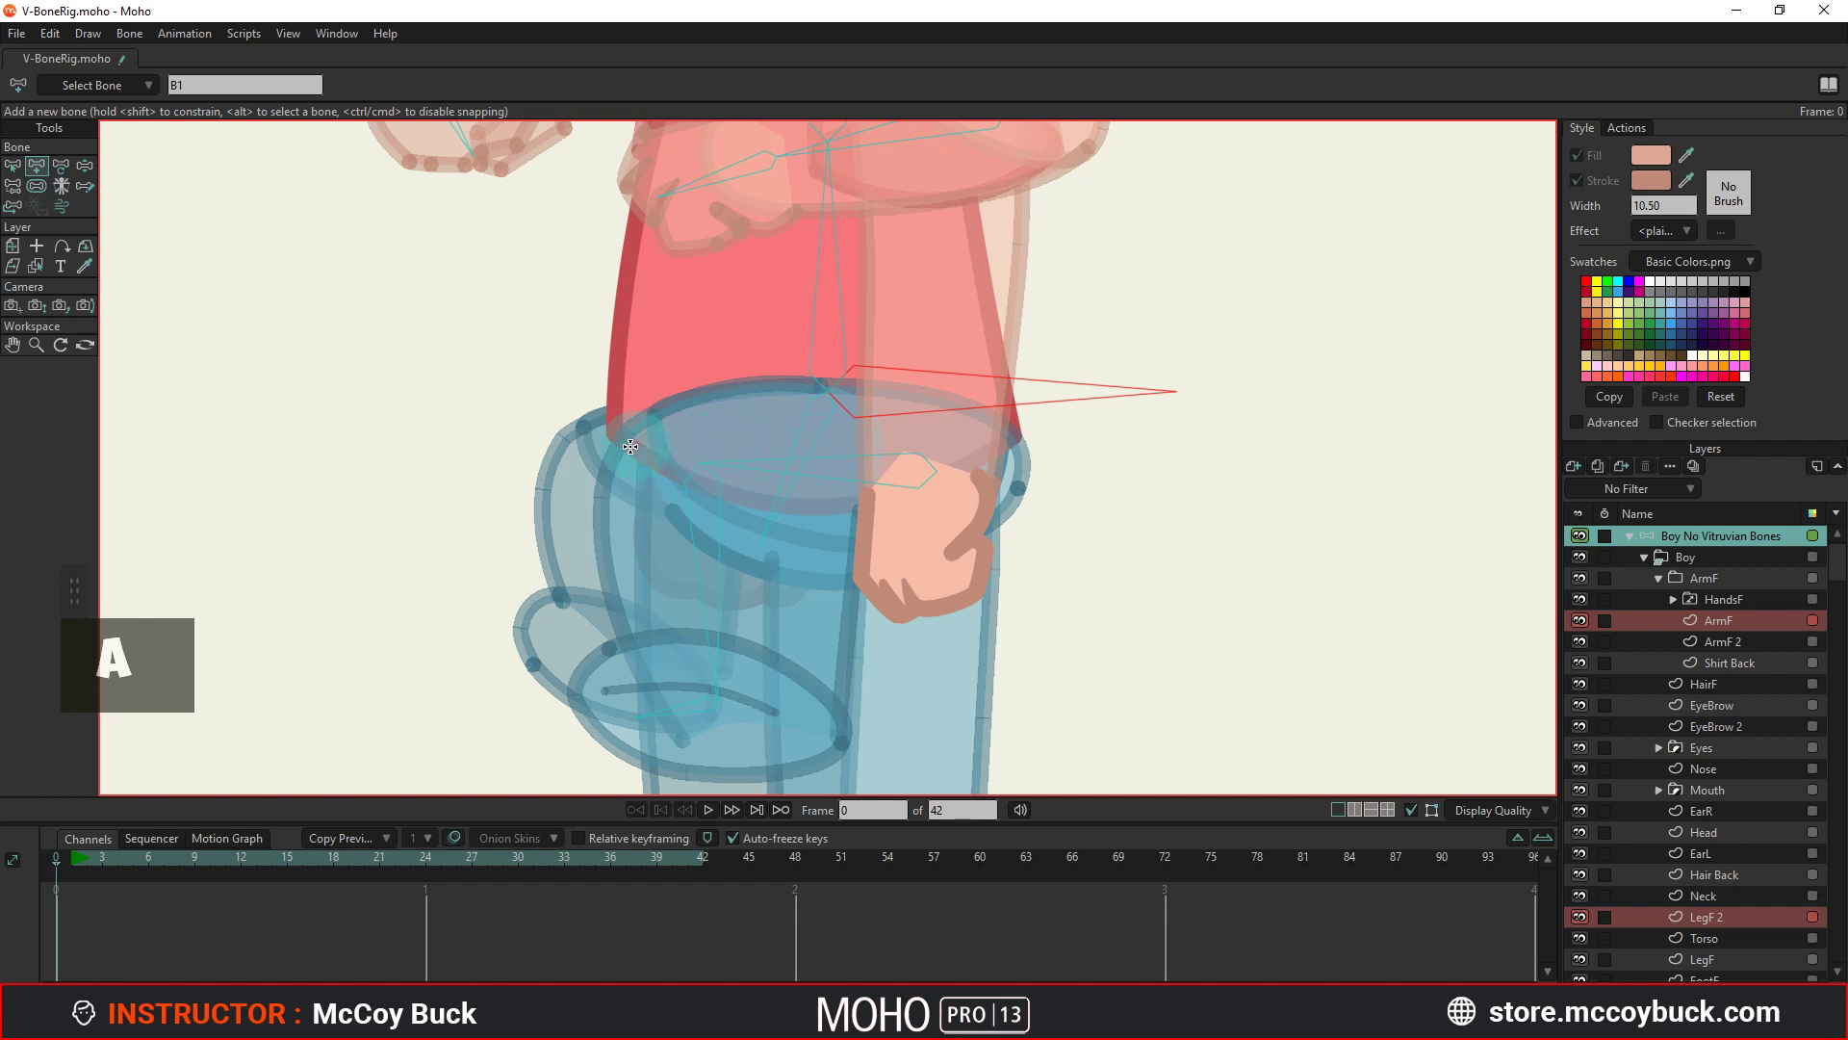
left_click_drag(630, 463, 552, 668)
left_click(630, 515)
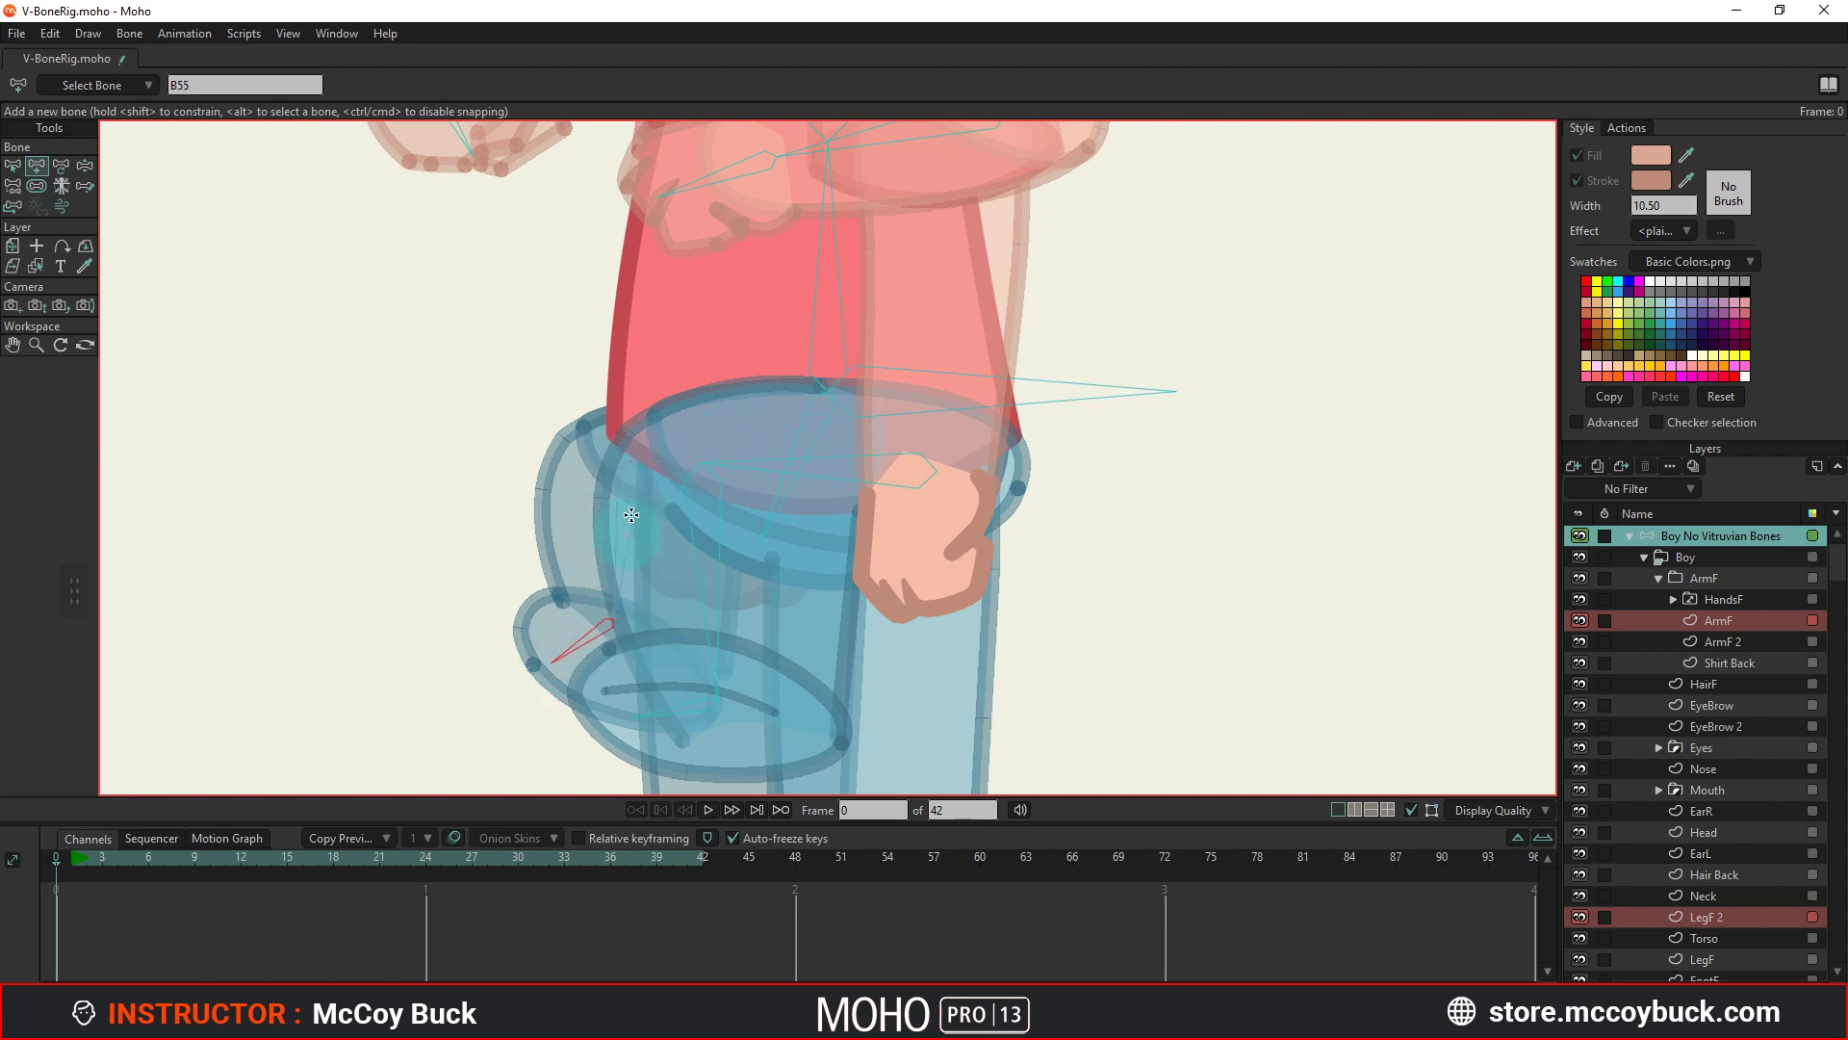
Examine the parent links of all the visible bones with the Reparent Bone tool, following the new leg chains to the hip bone.
scroll(638, 487, "down", 2)
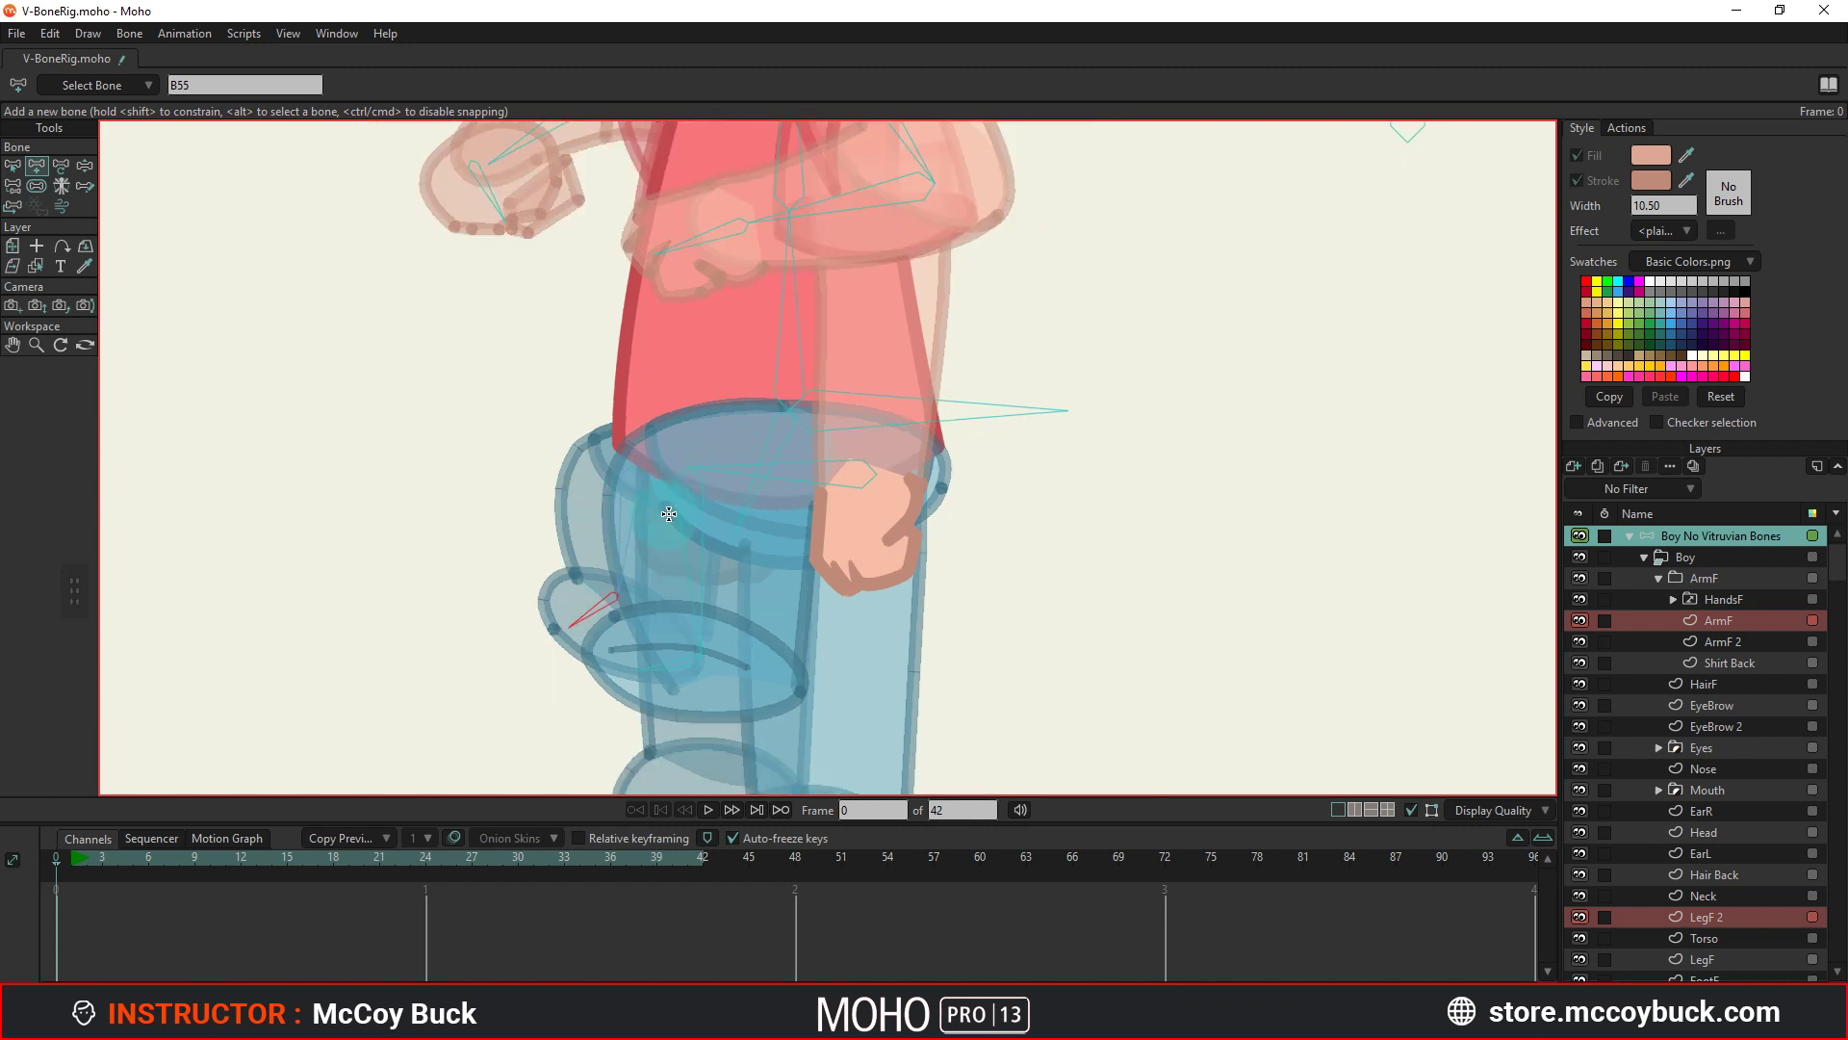
key("b")
key("p")
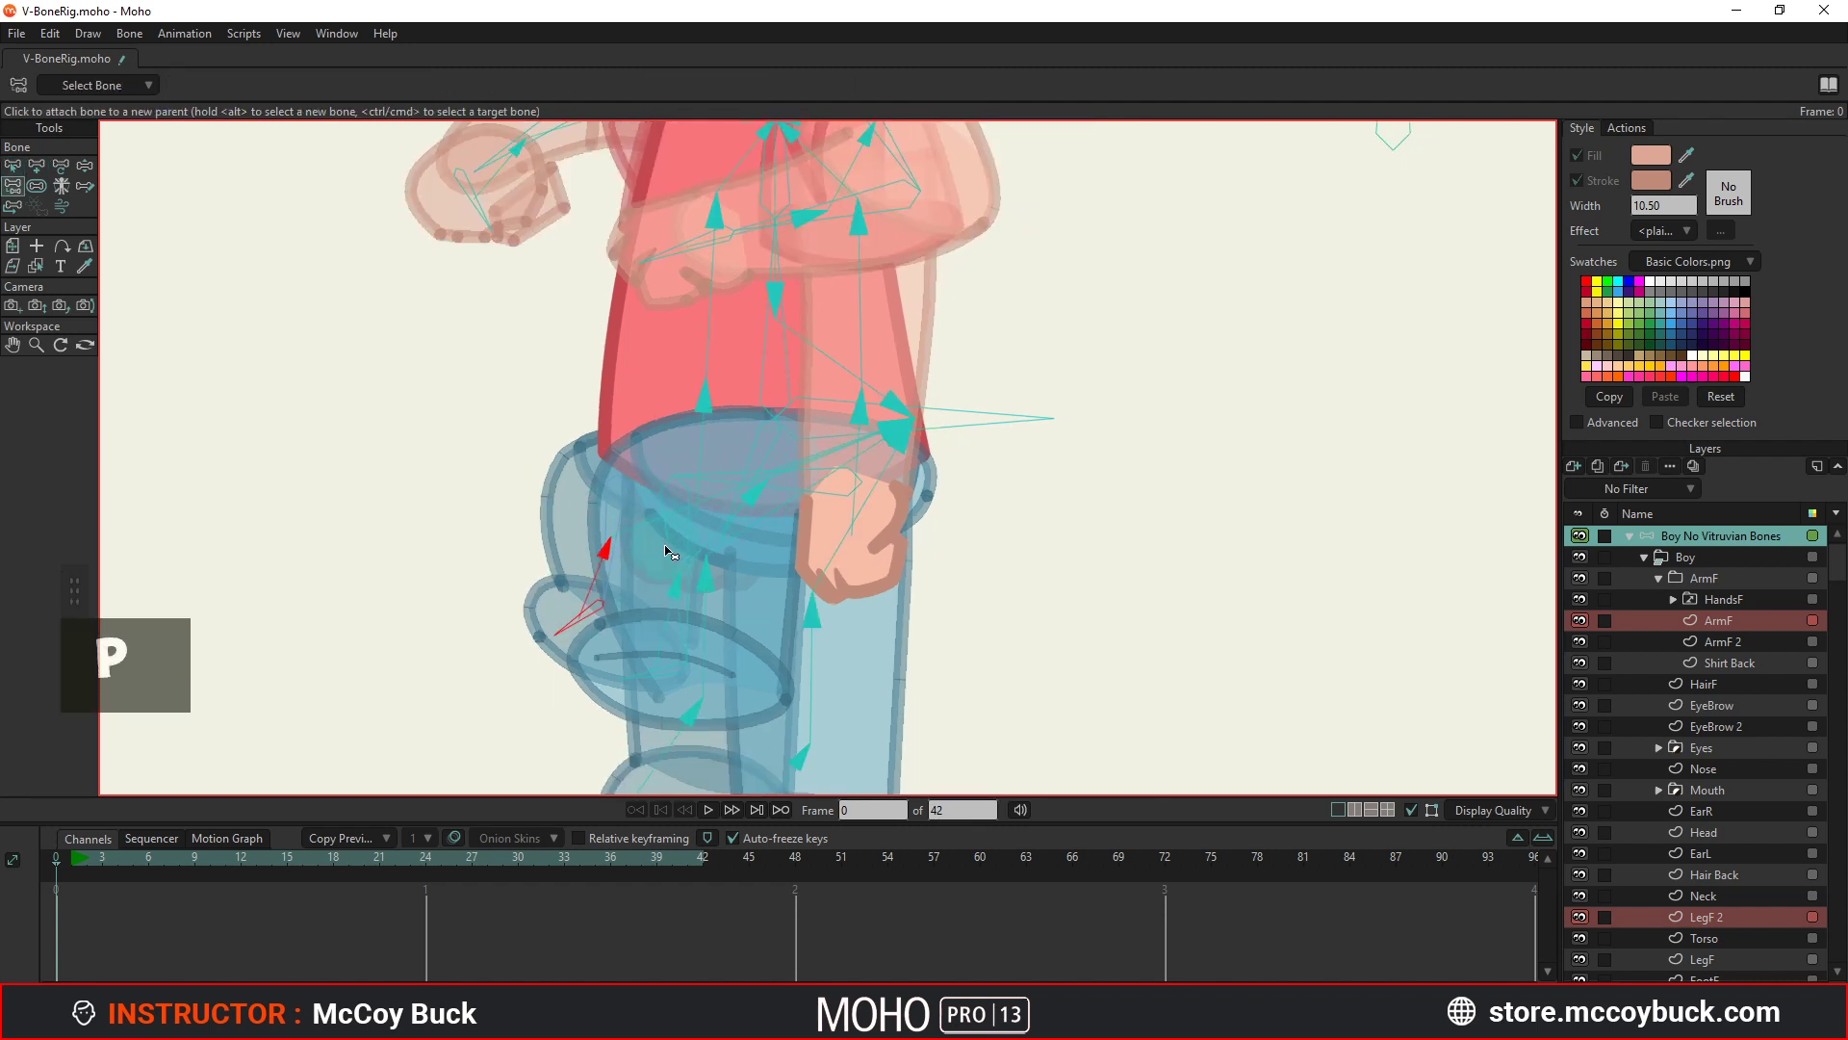
scroll(669, 551, "down", 1)
key("ctrl+a")
scroll(645, 529, "down", 2)
scroll(643, 525, "up", 1)
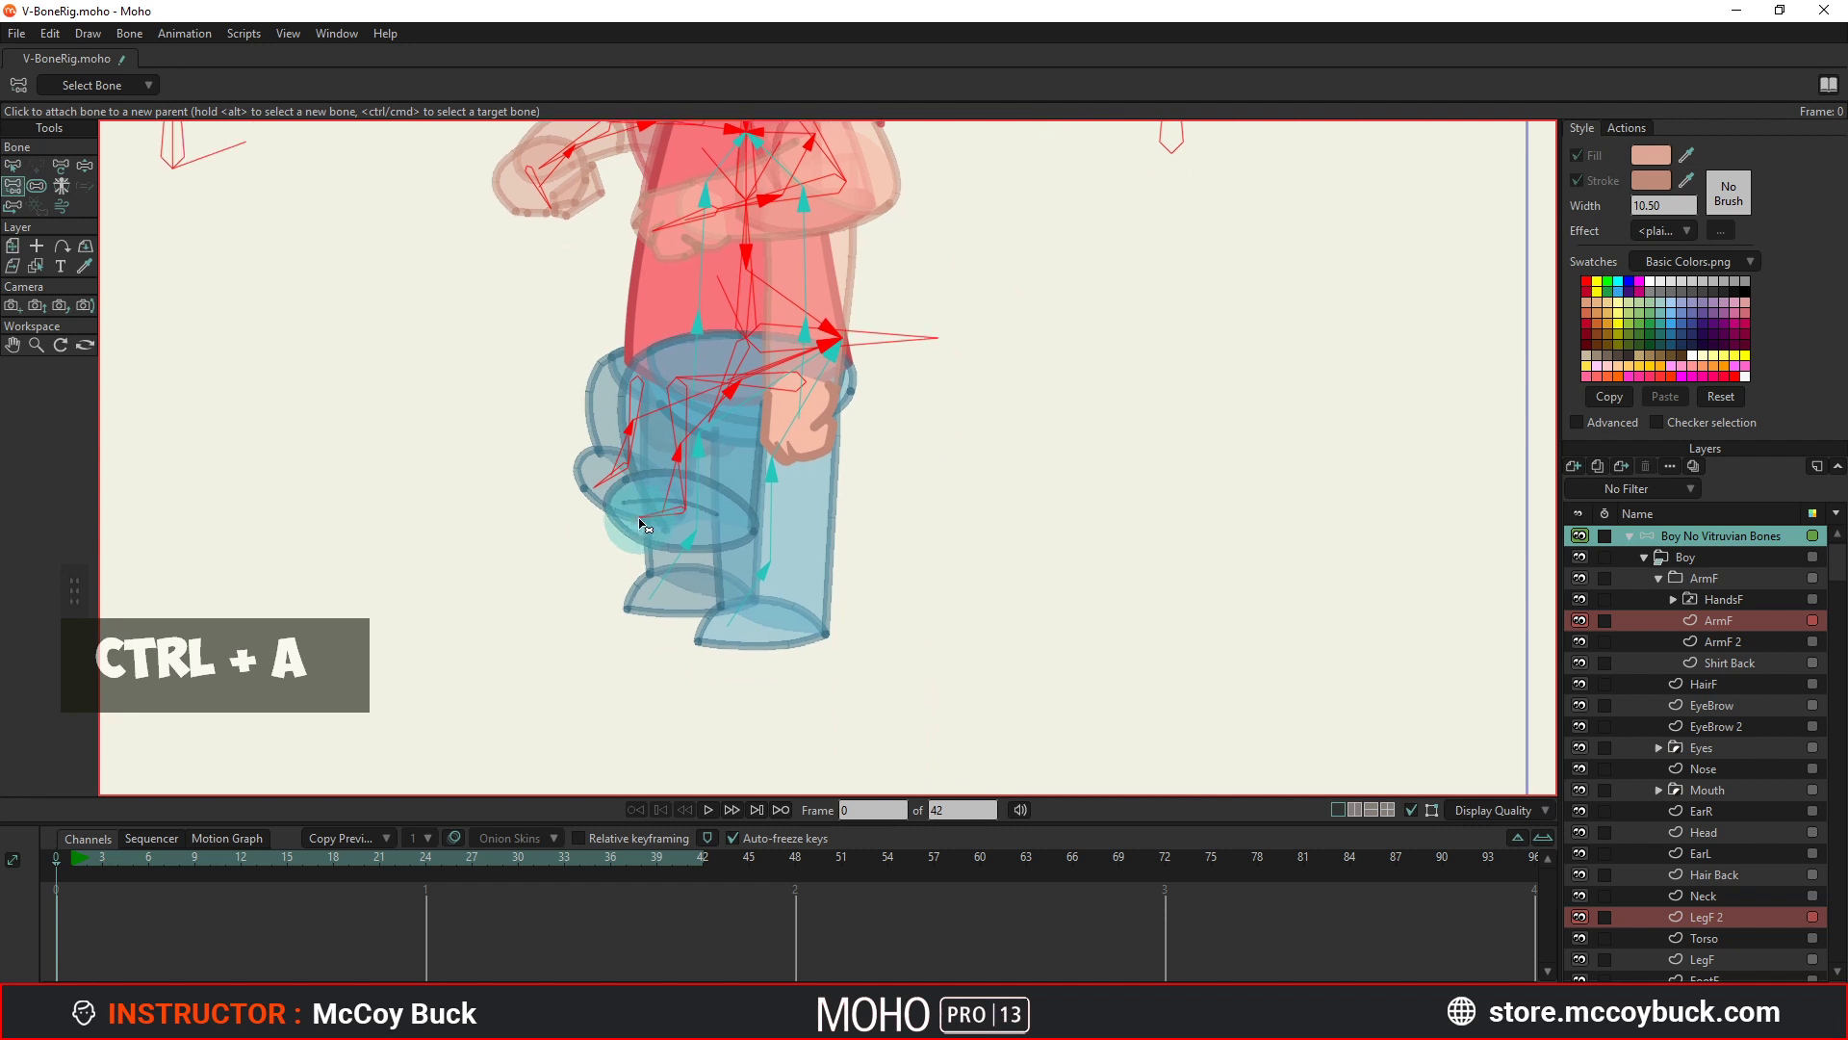
scroll(578, 549, "up", 3)
scroll(525, 549, "up", 1)
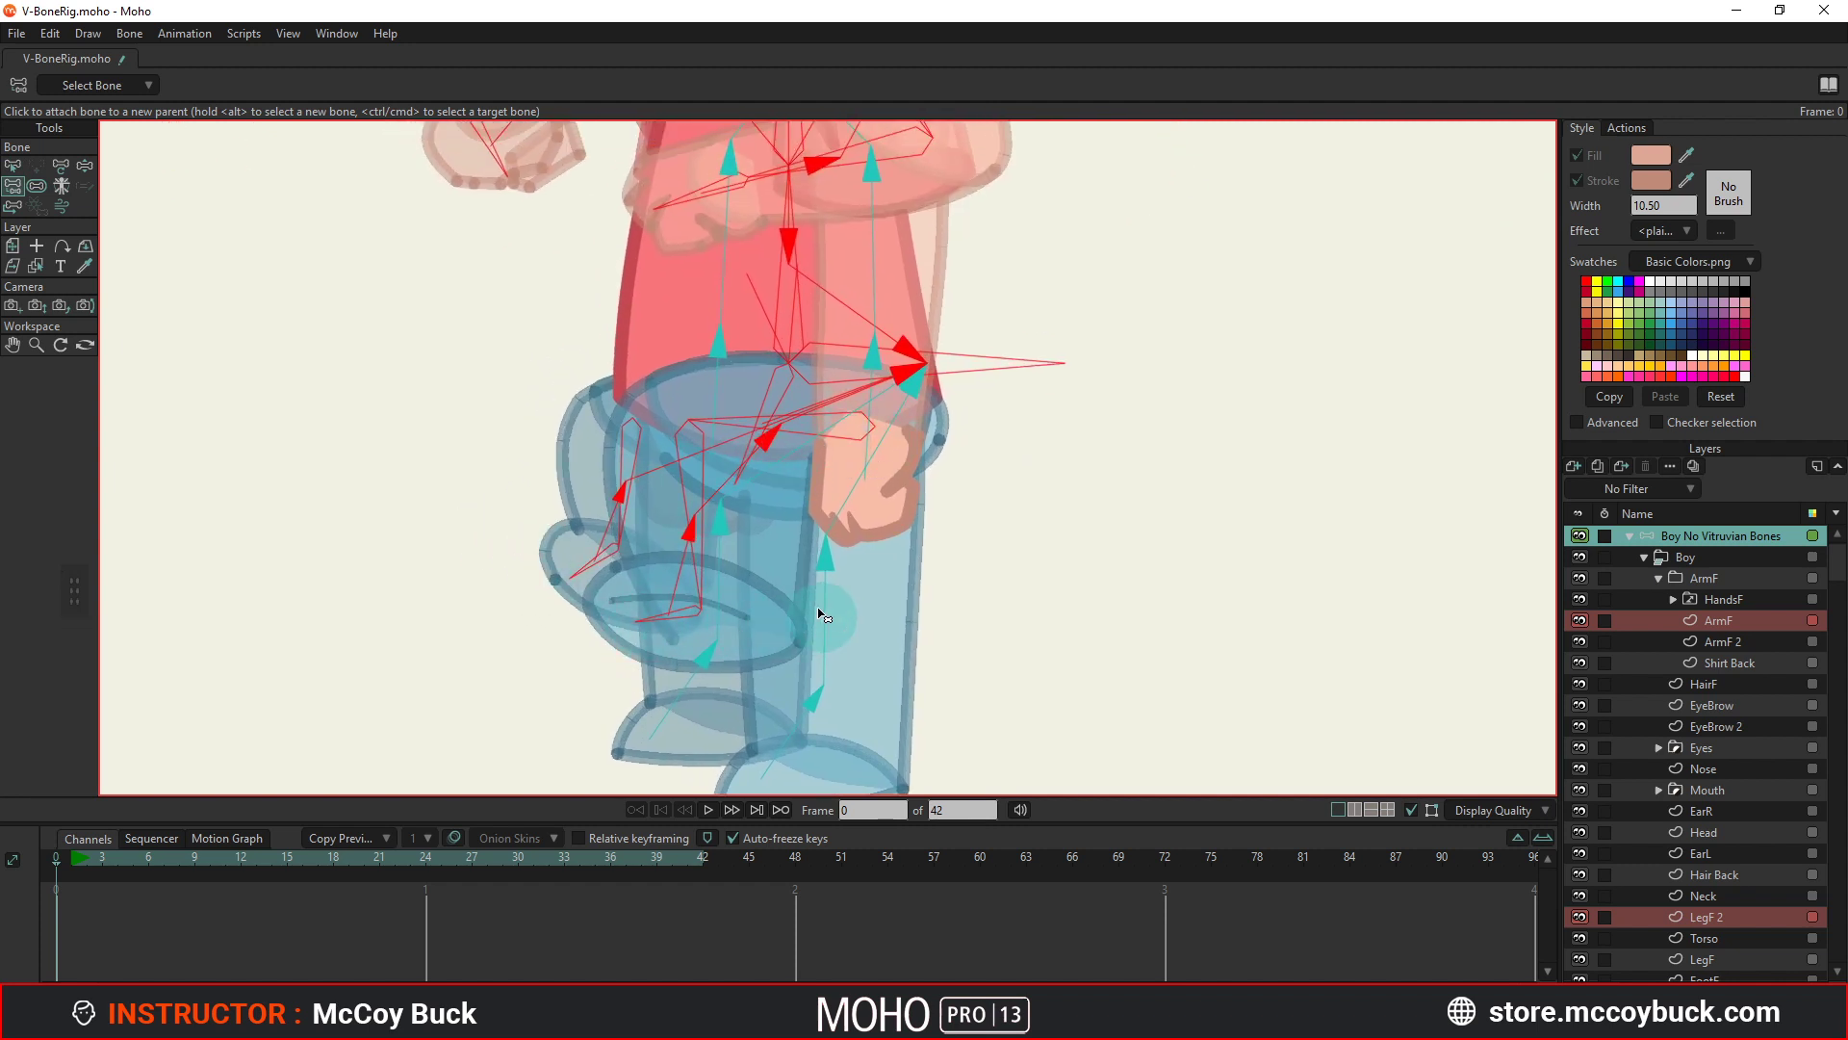
key("b")
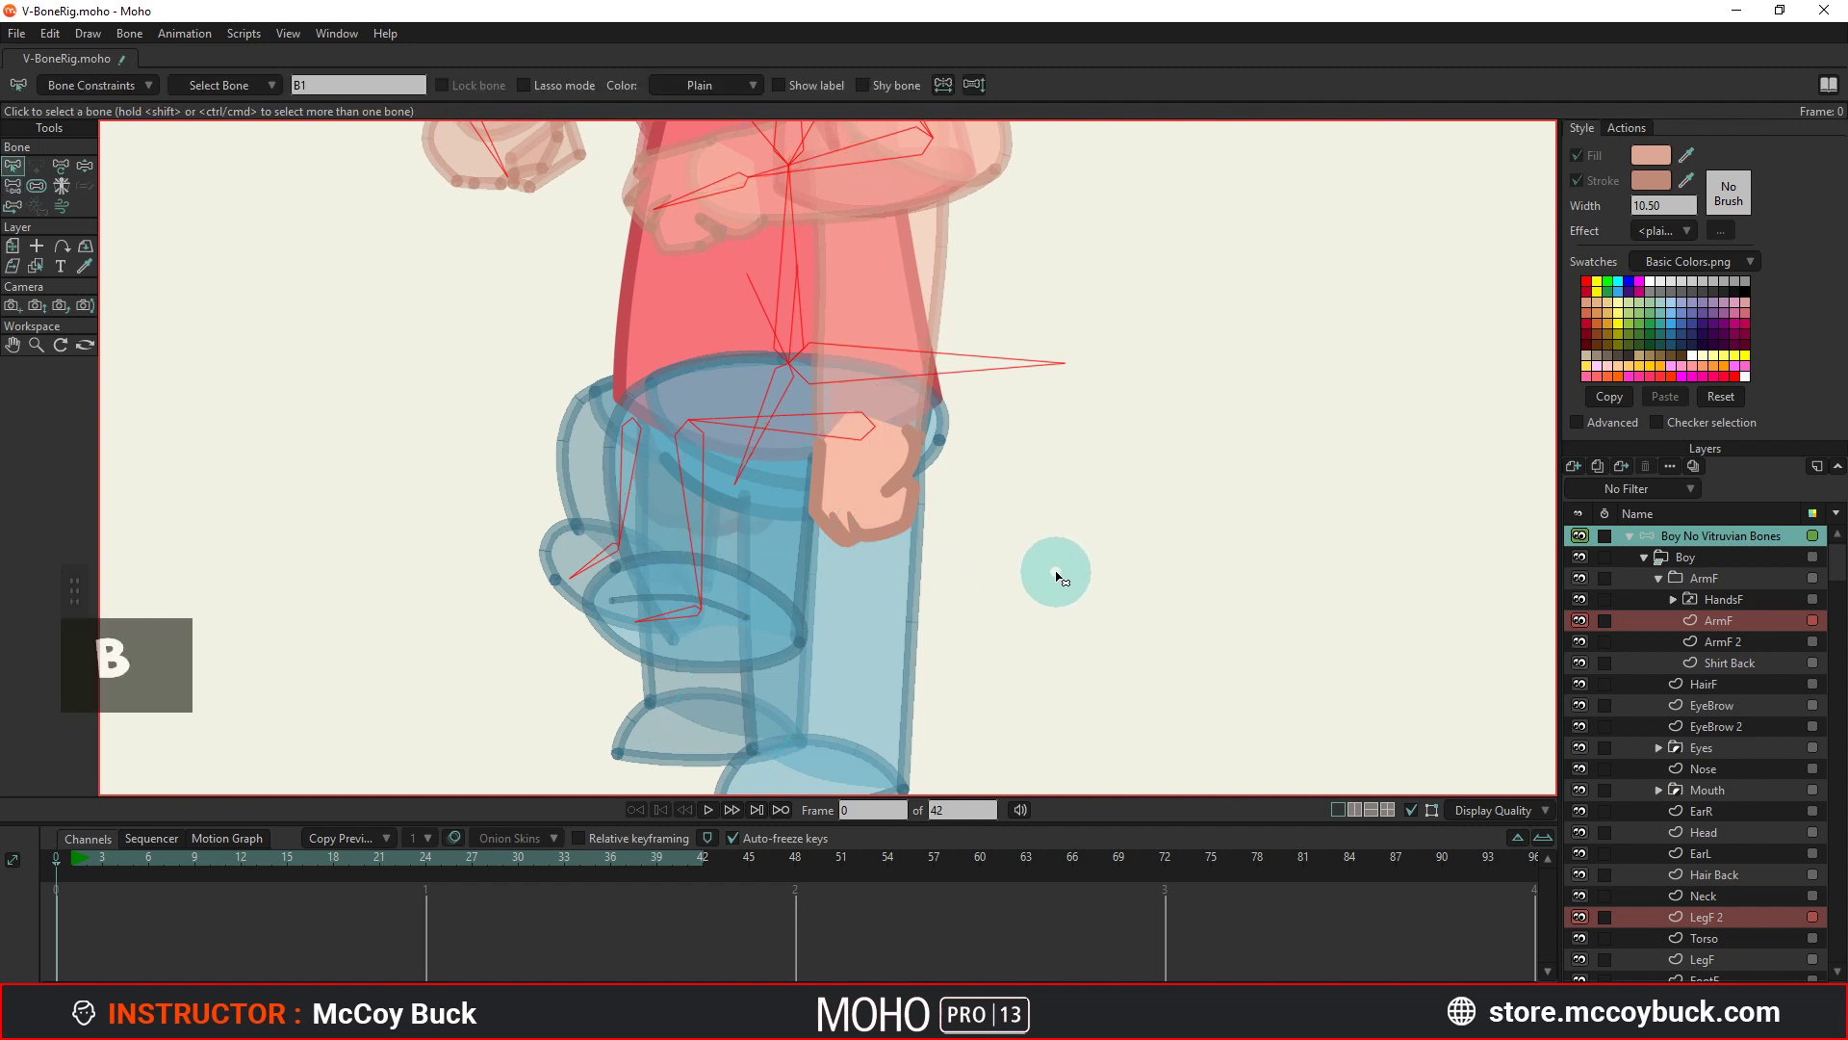
Flexi-bind all points of the ArmF layer to the bent front arm's upper-arm, forearm and hand bones.
scroll(1010, 587, "down", 1)
scroll(928, 483, "up", 2)
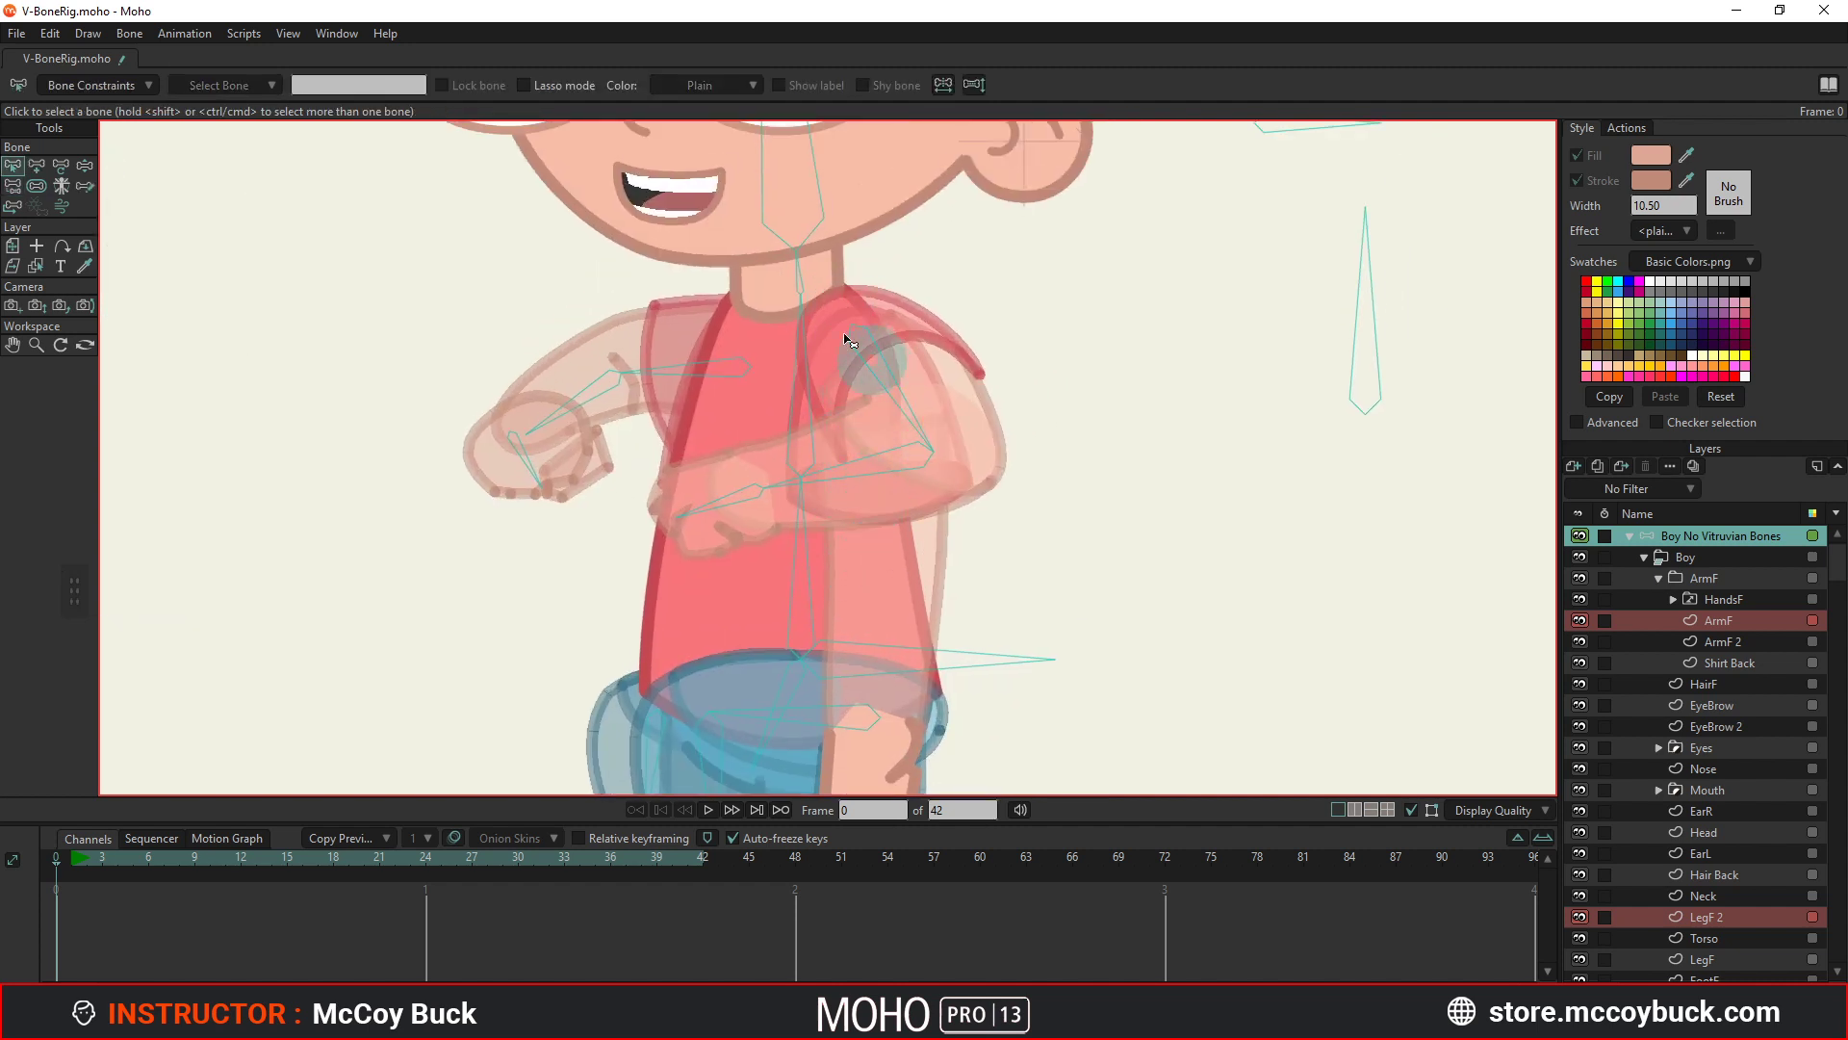
scroll(861, 549, "up", 2)
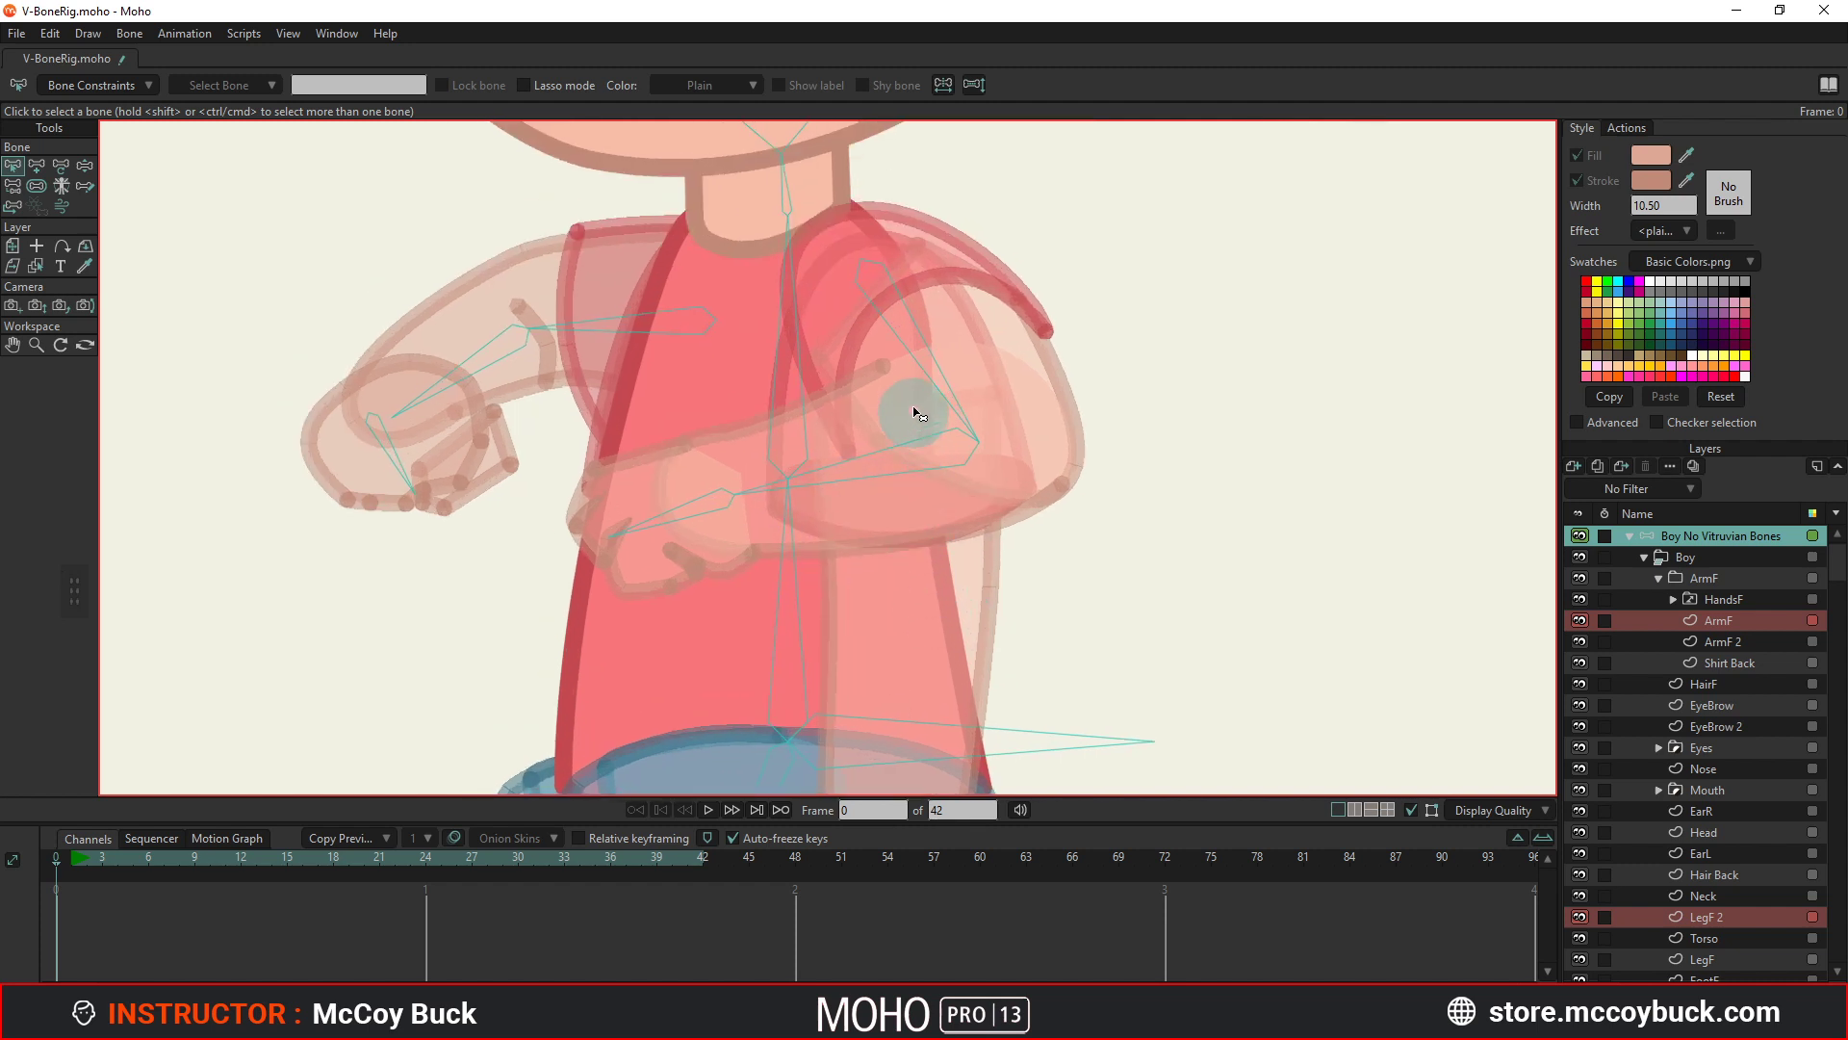
left_click(902, 513, "alt")
key("ctrl+a")
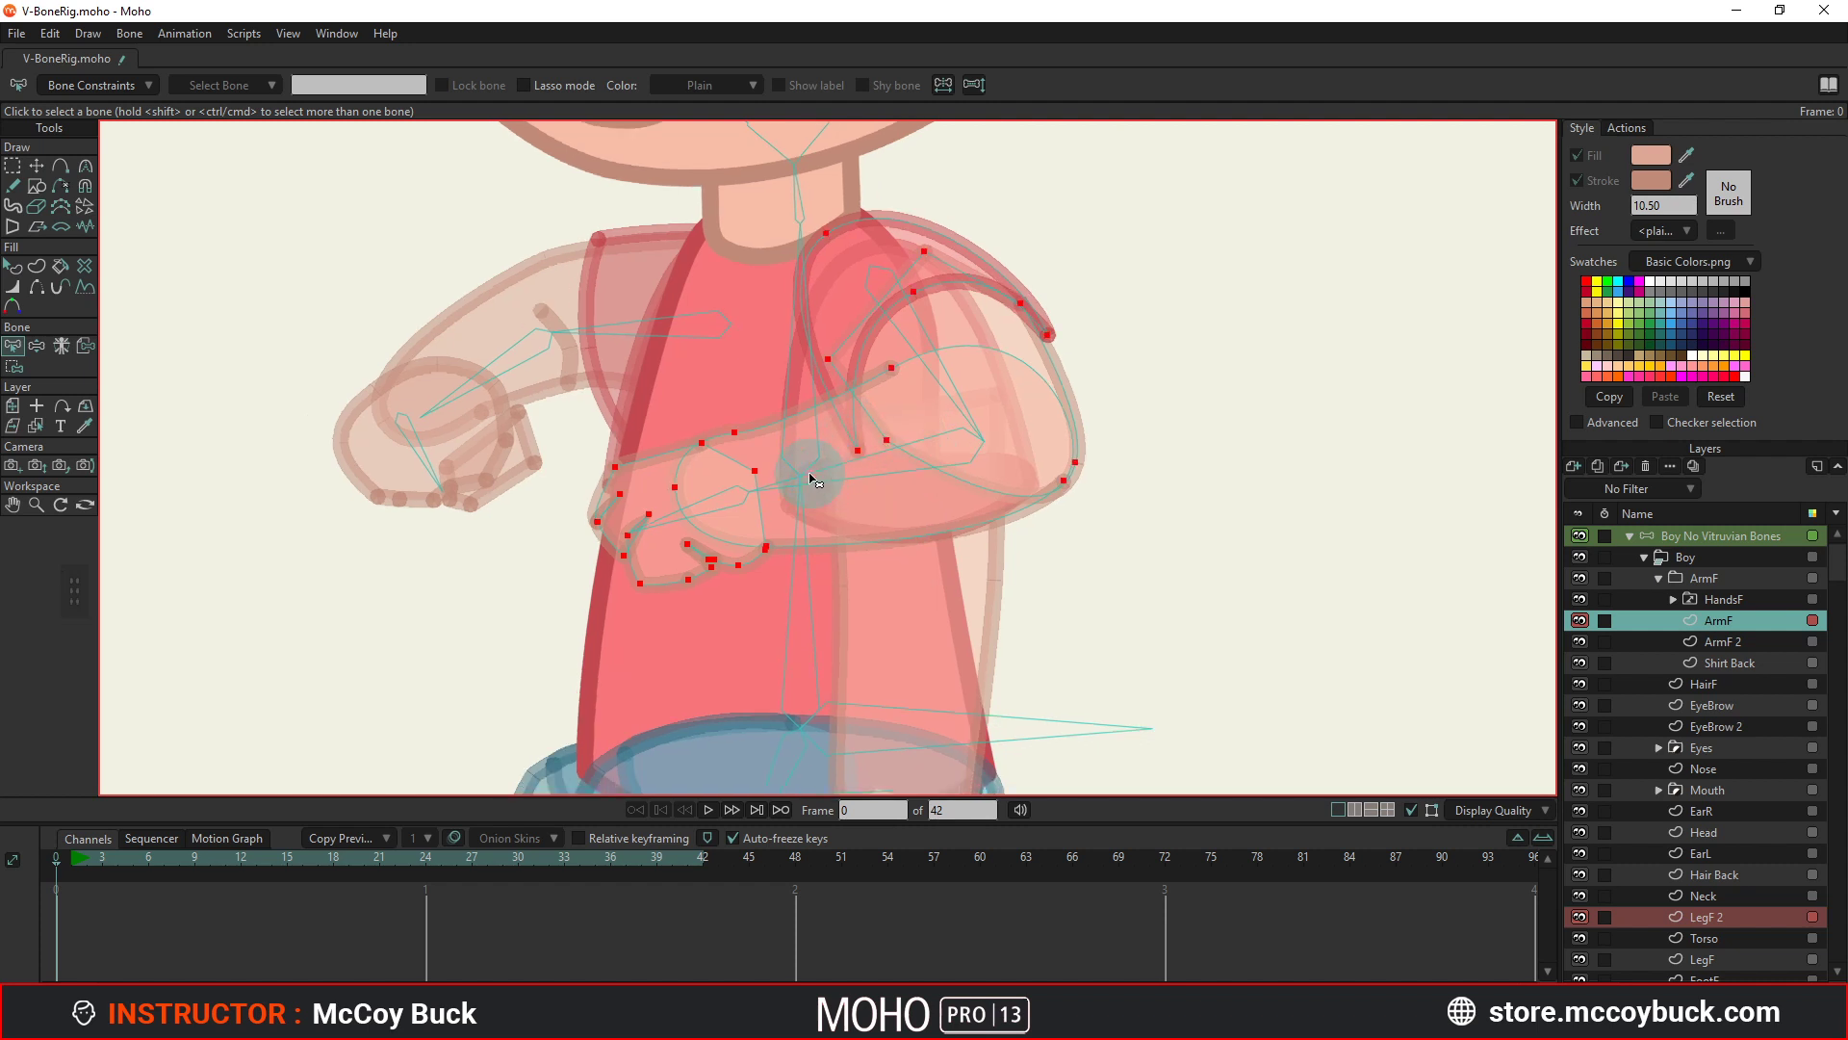
key("b")
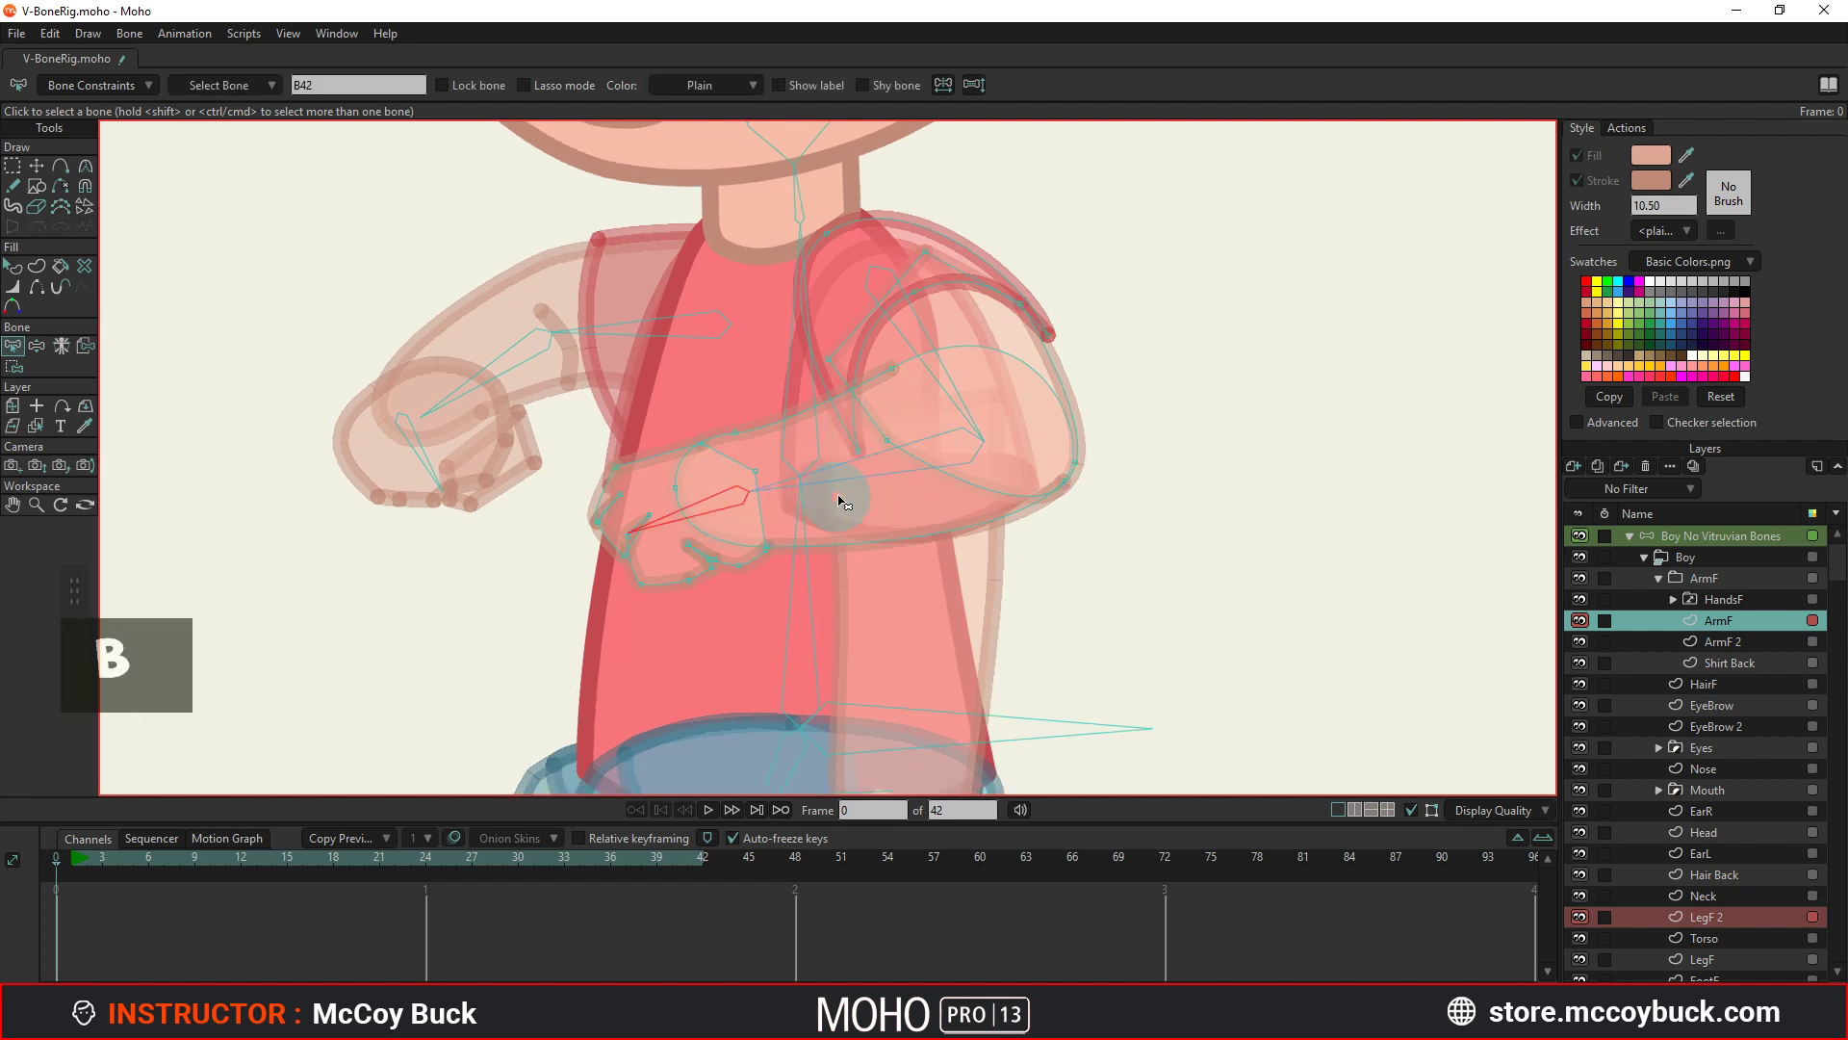
left_click(838, 472, "shift")
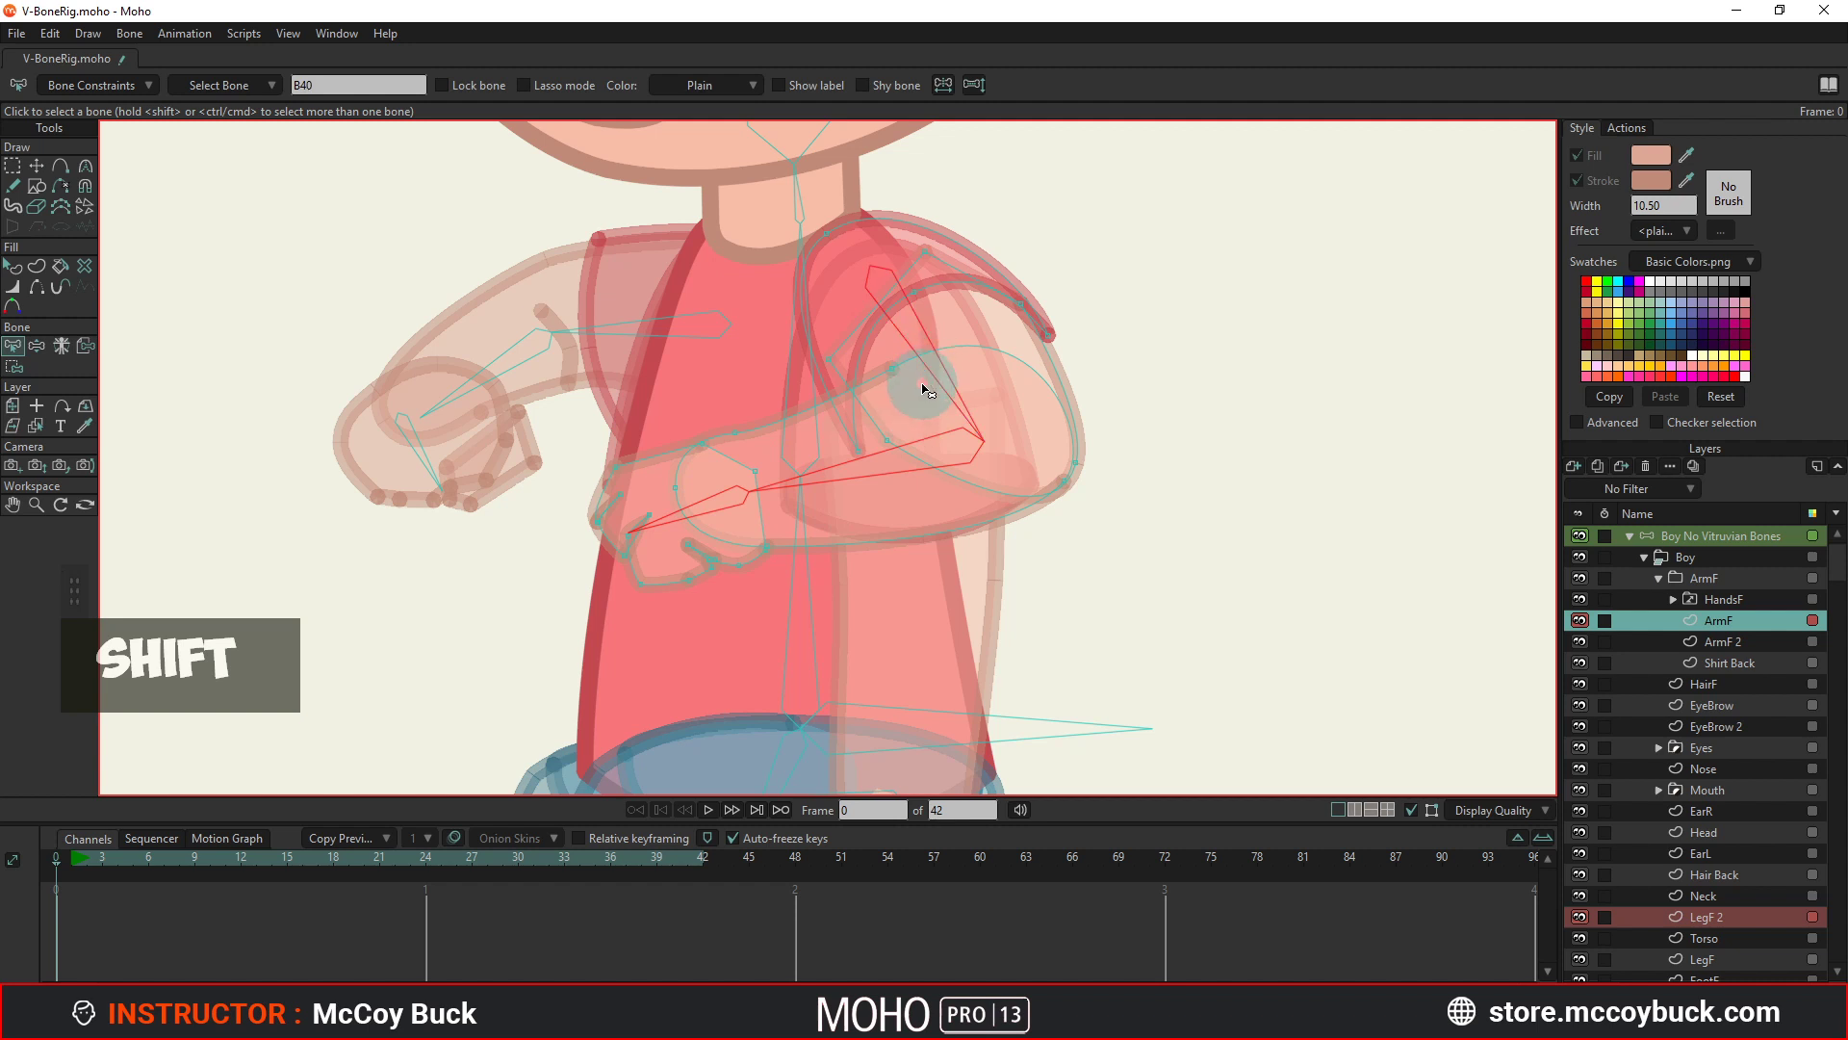
key("ctrl+shift+f")
Test how the bent front arm follows its bones with the Manipulate Bones tool.
scroll(816, 398, "down", 2)
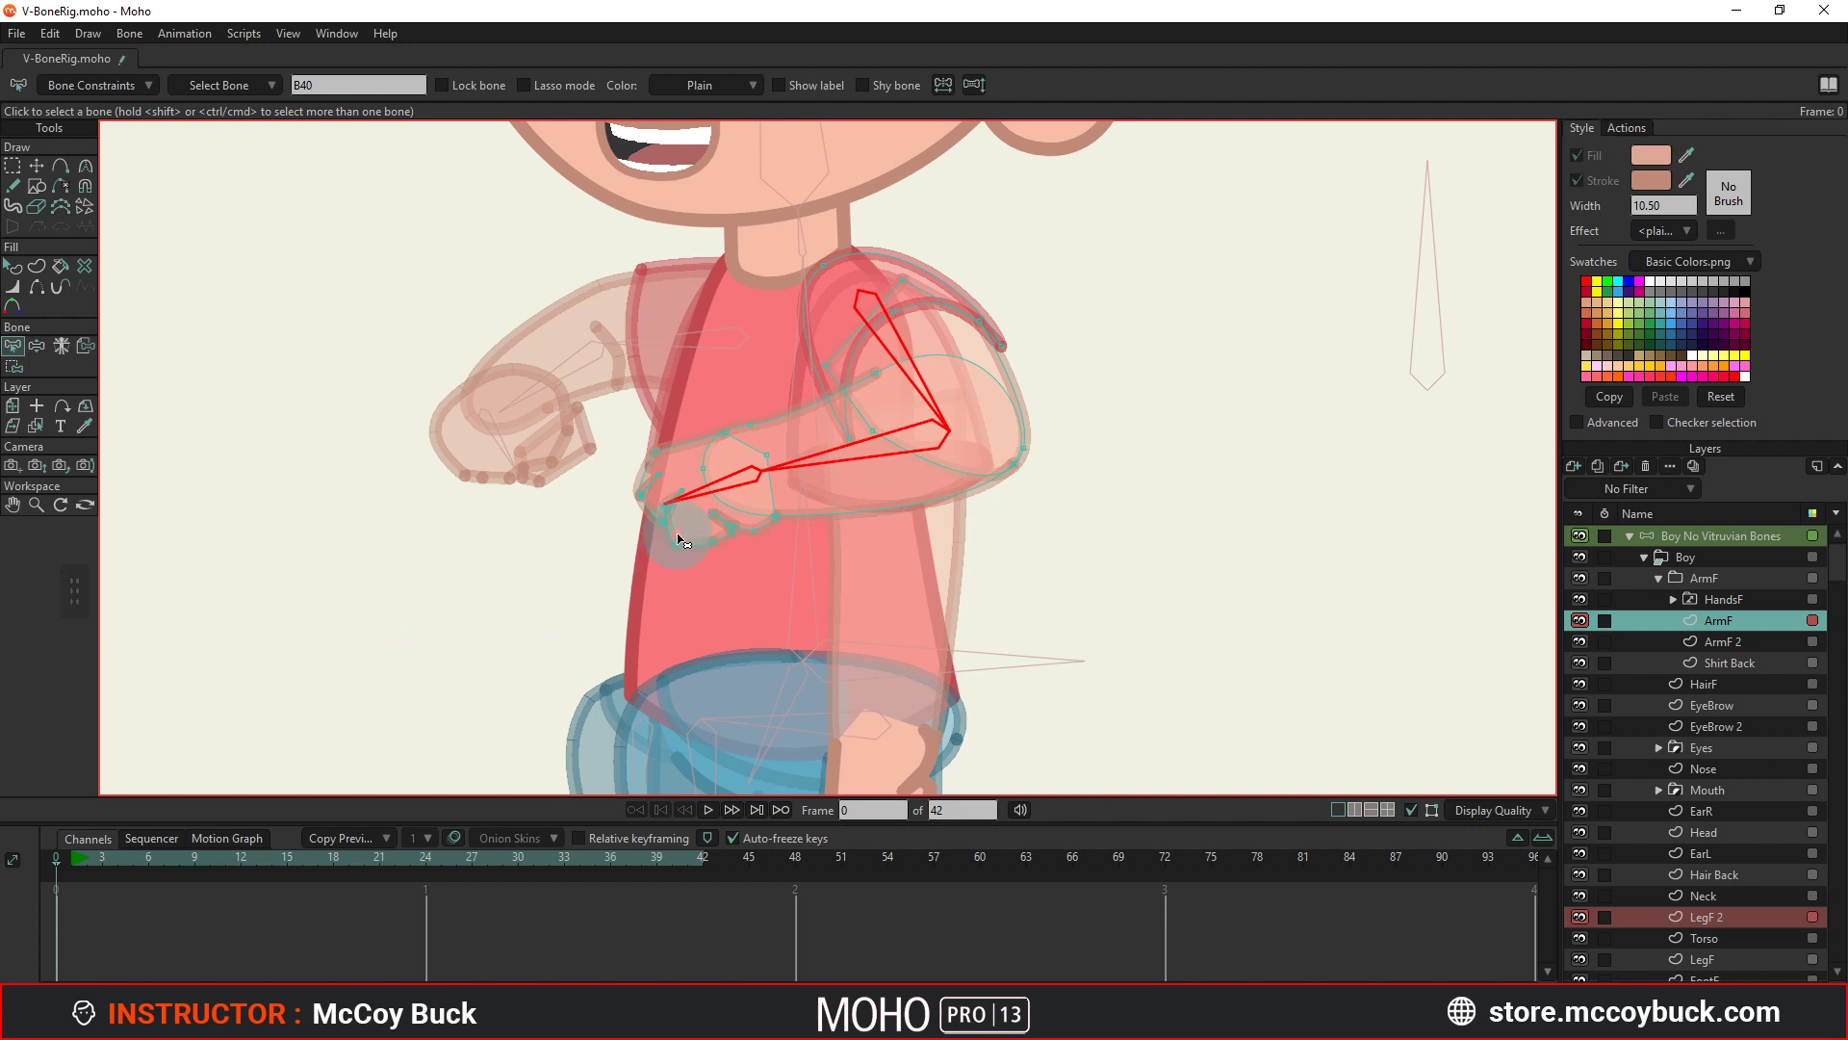
scroll(681, 539, "down", 1)
left_click_drag(744, 529, 718, 567)
key("z")
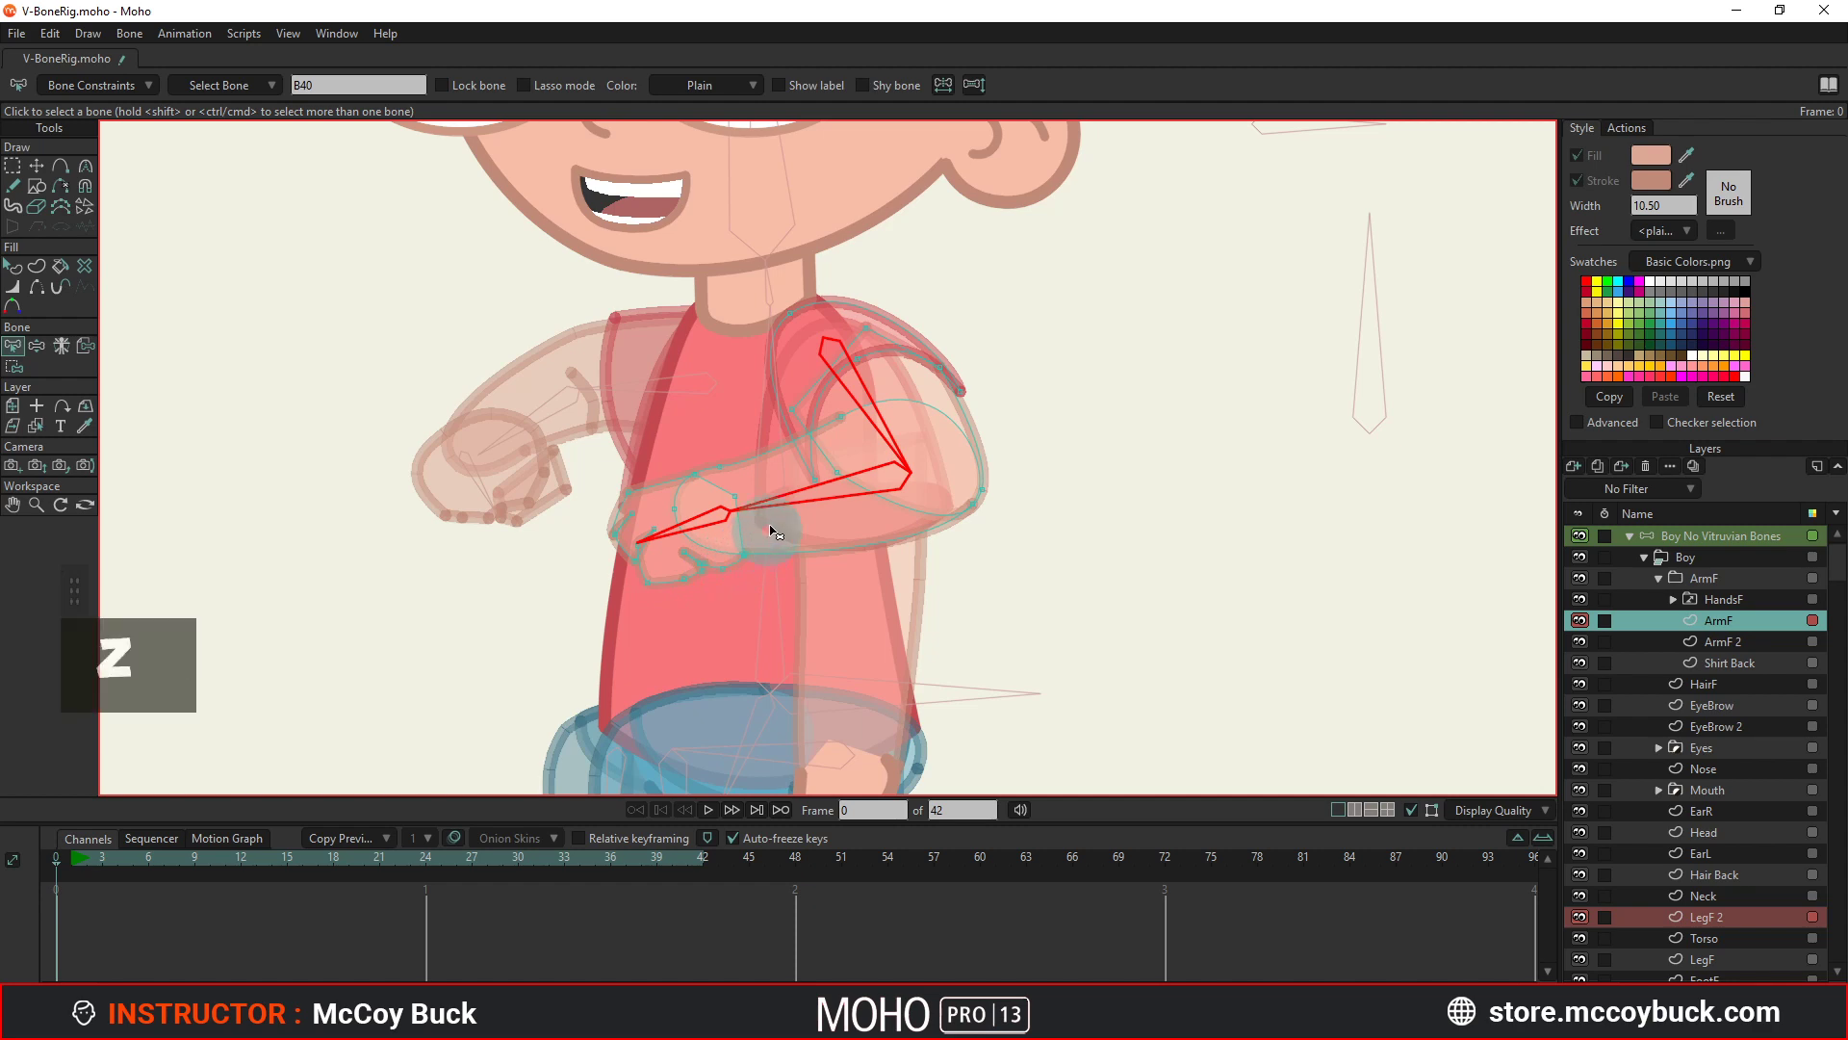
left_click_drag(804, 519, 866, 499)
Adjust the bone strength of the bent front arm's upper-arm, forearm and hand bones and test the arm's bend.
key("b")
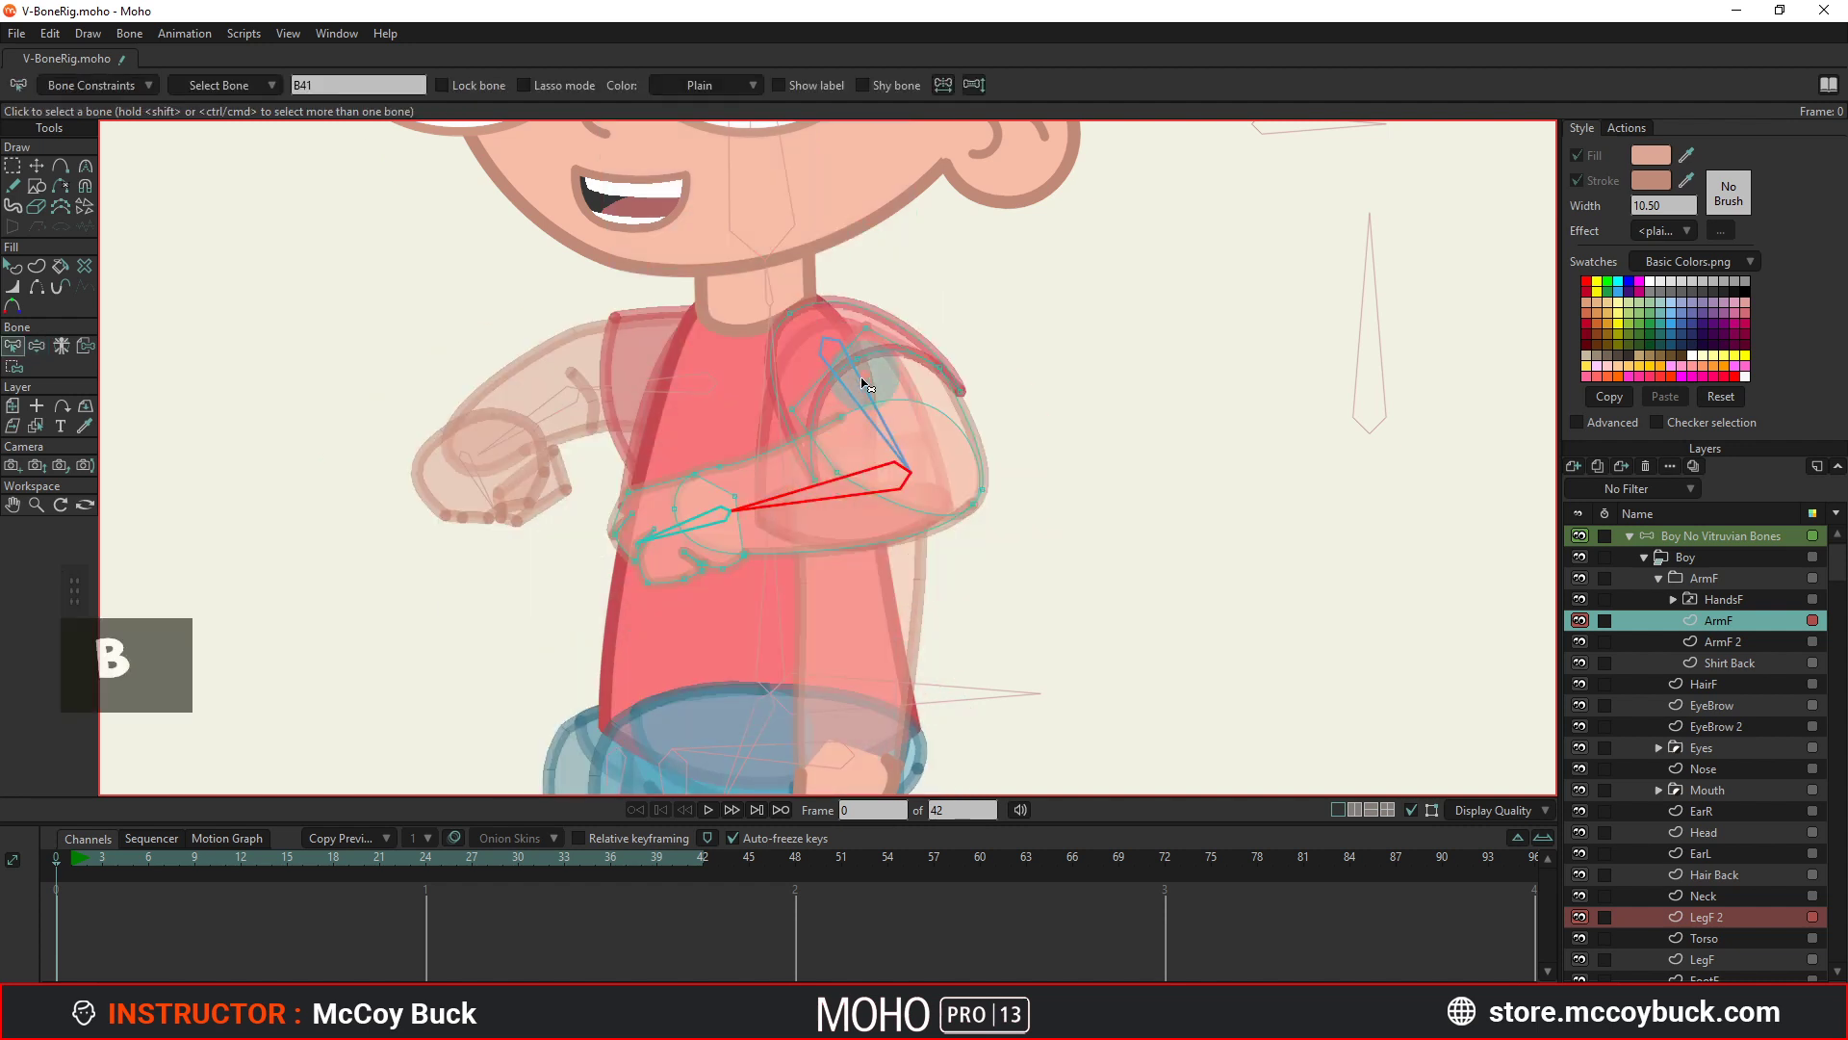
left_click(846, 500, "shift")
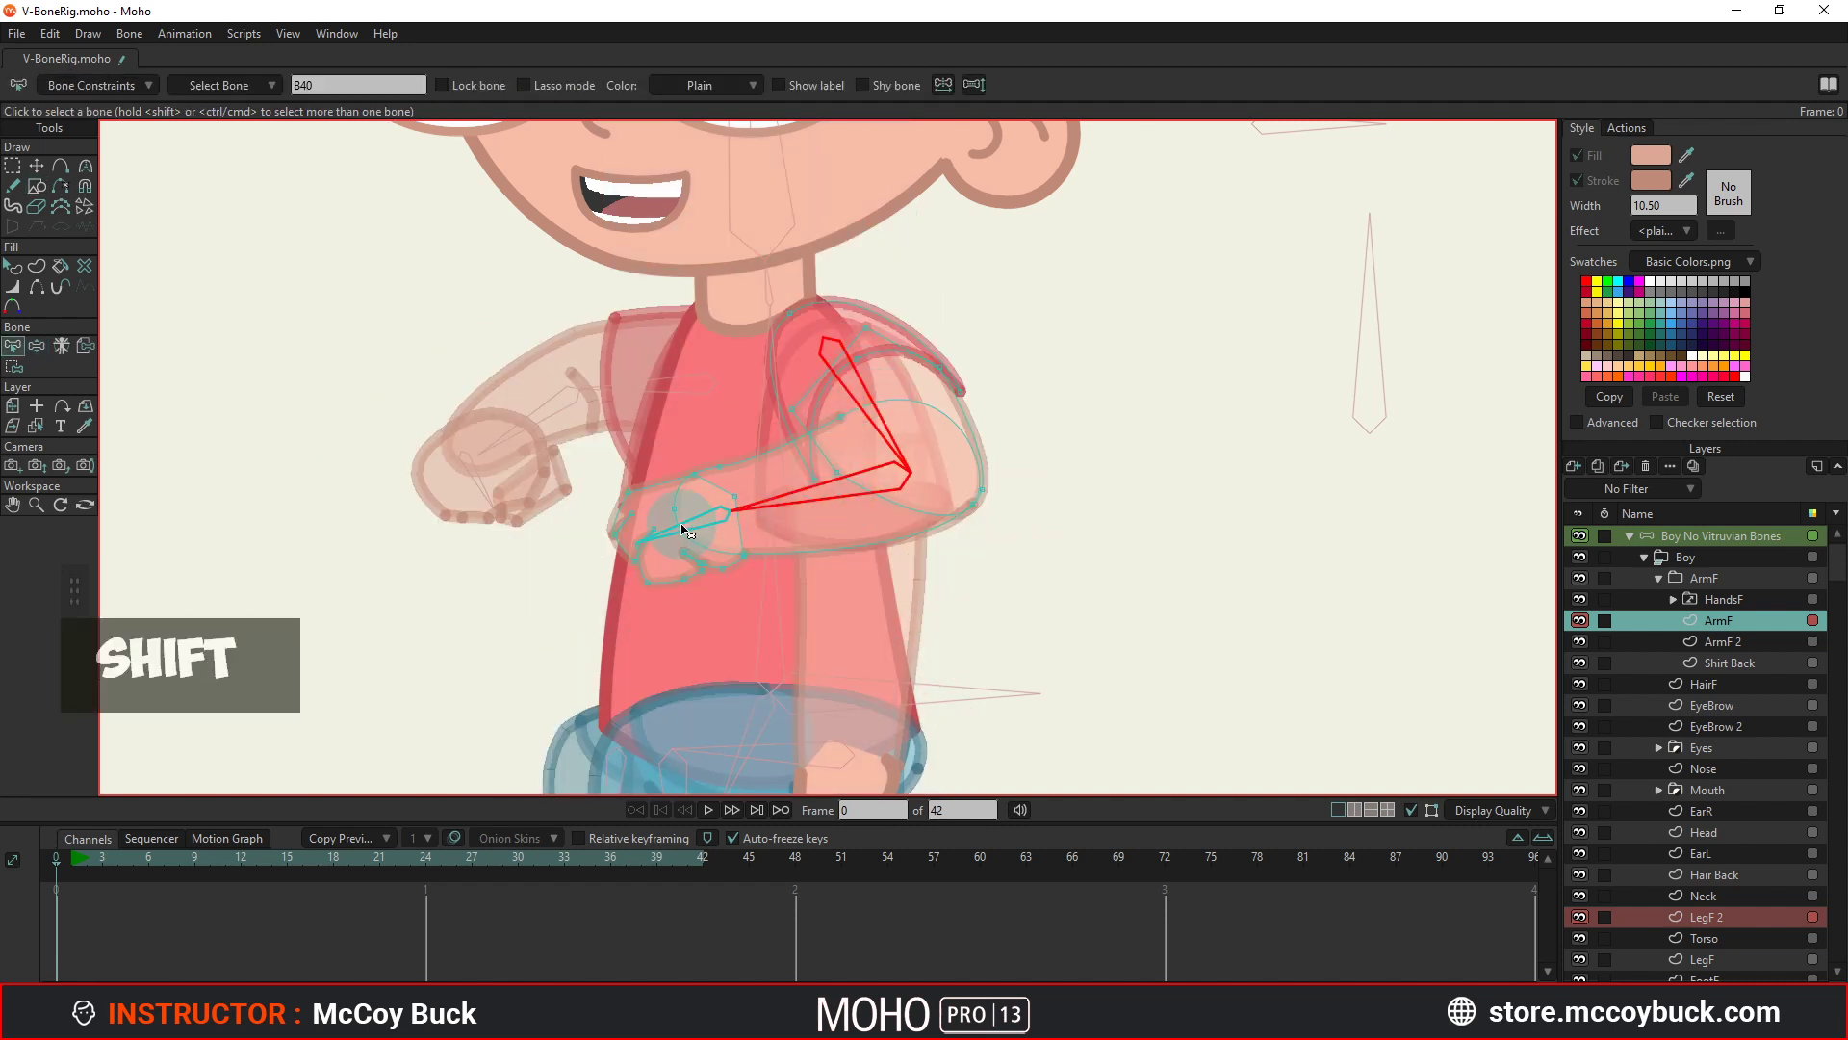
key("r")
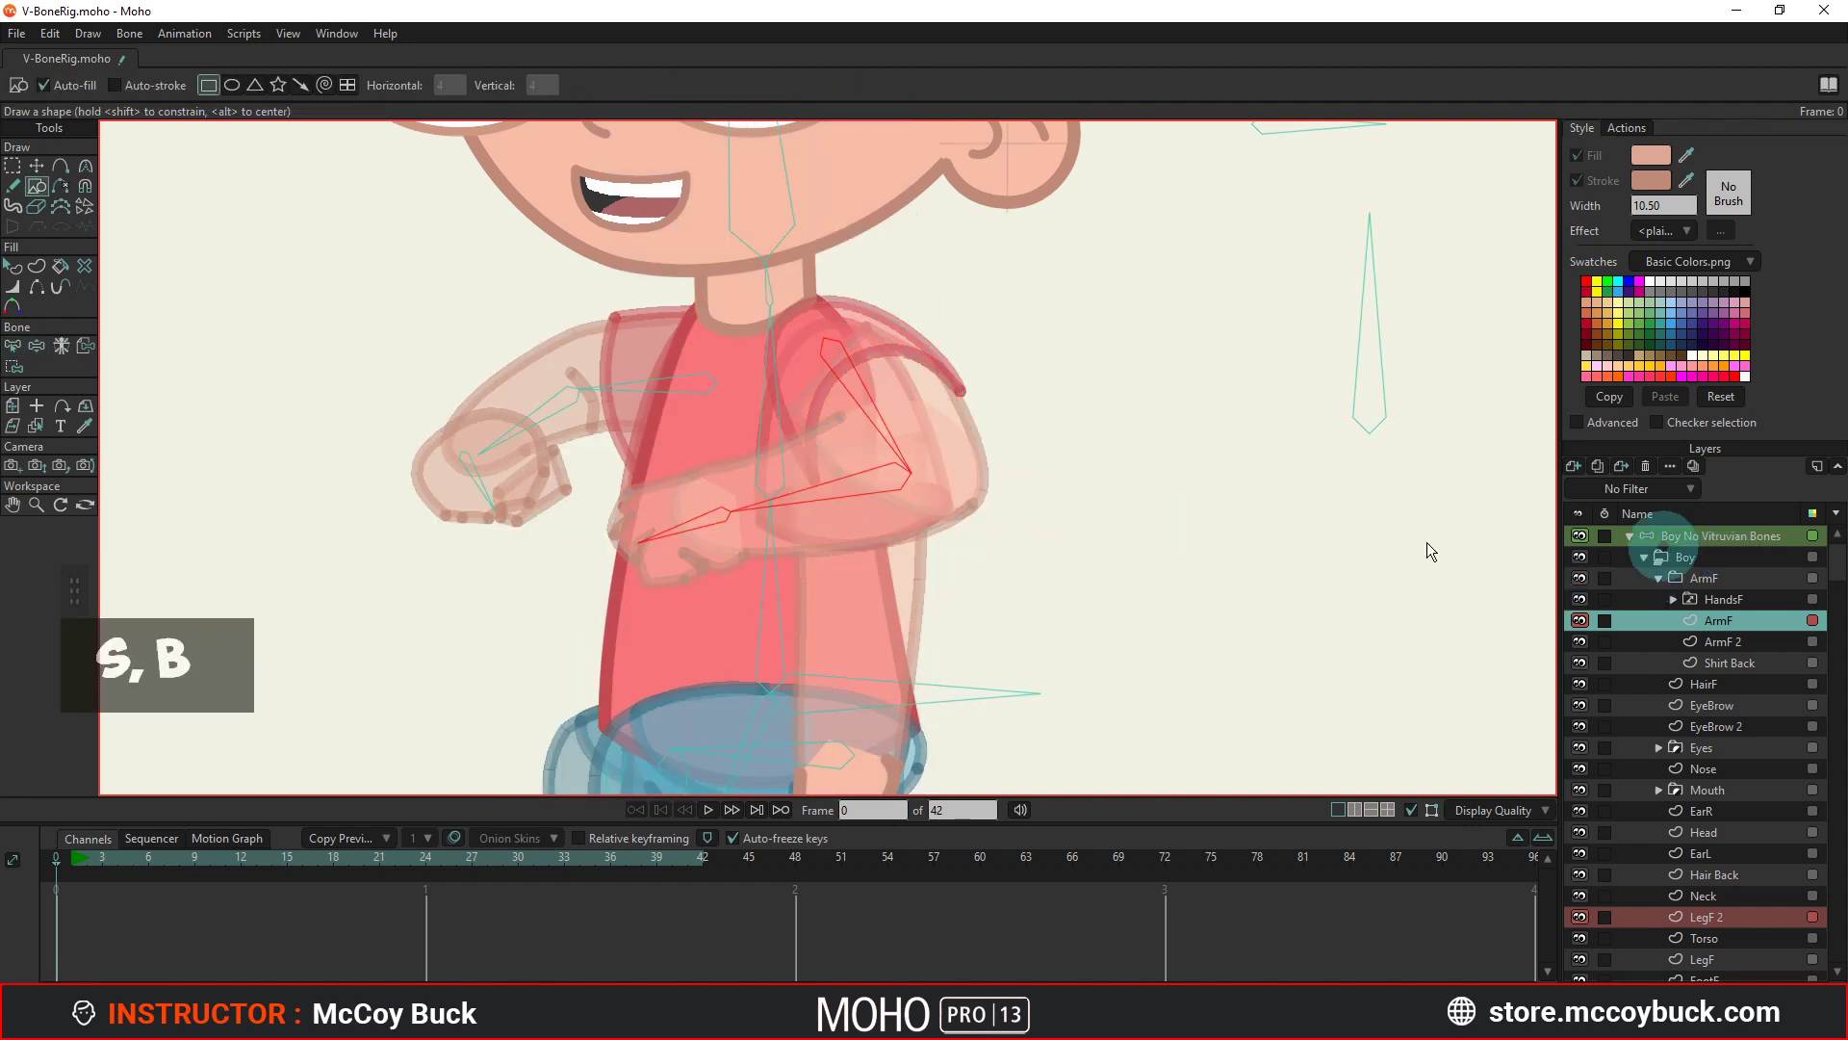
key("s")
left_click_drag(871, 436, 843, 446)
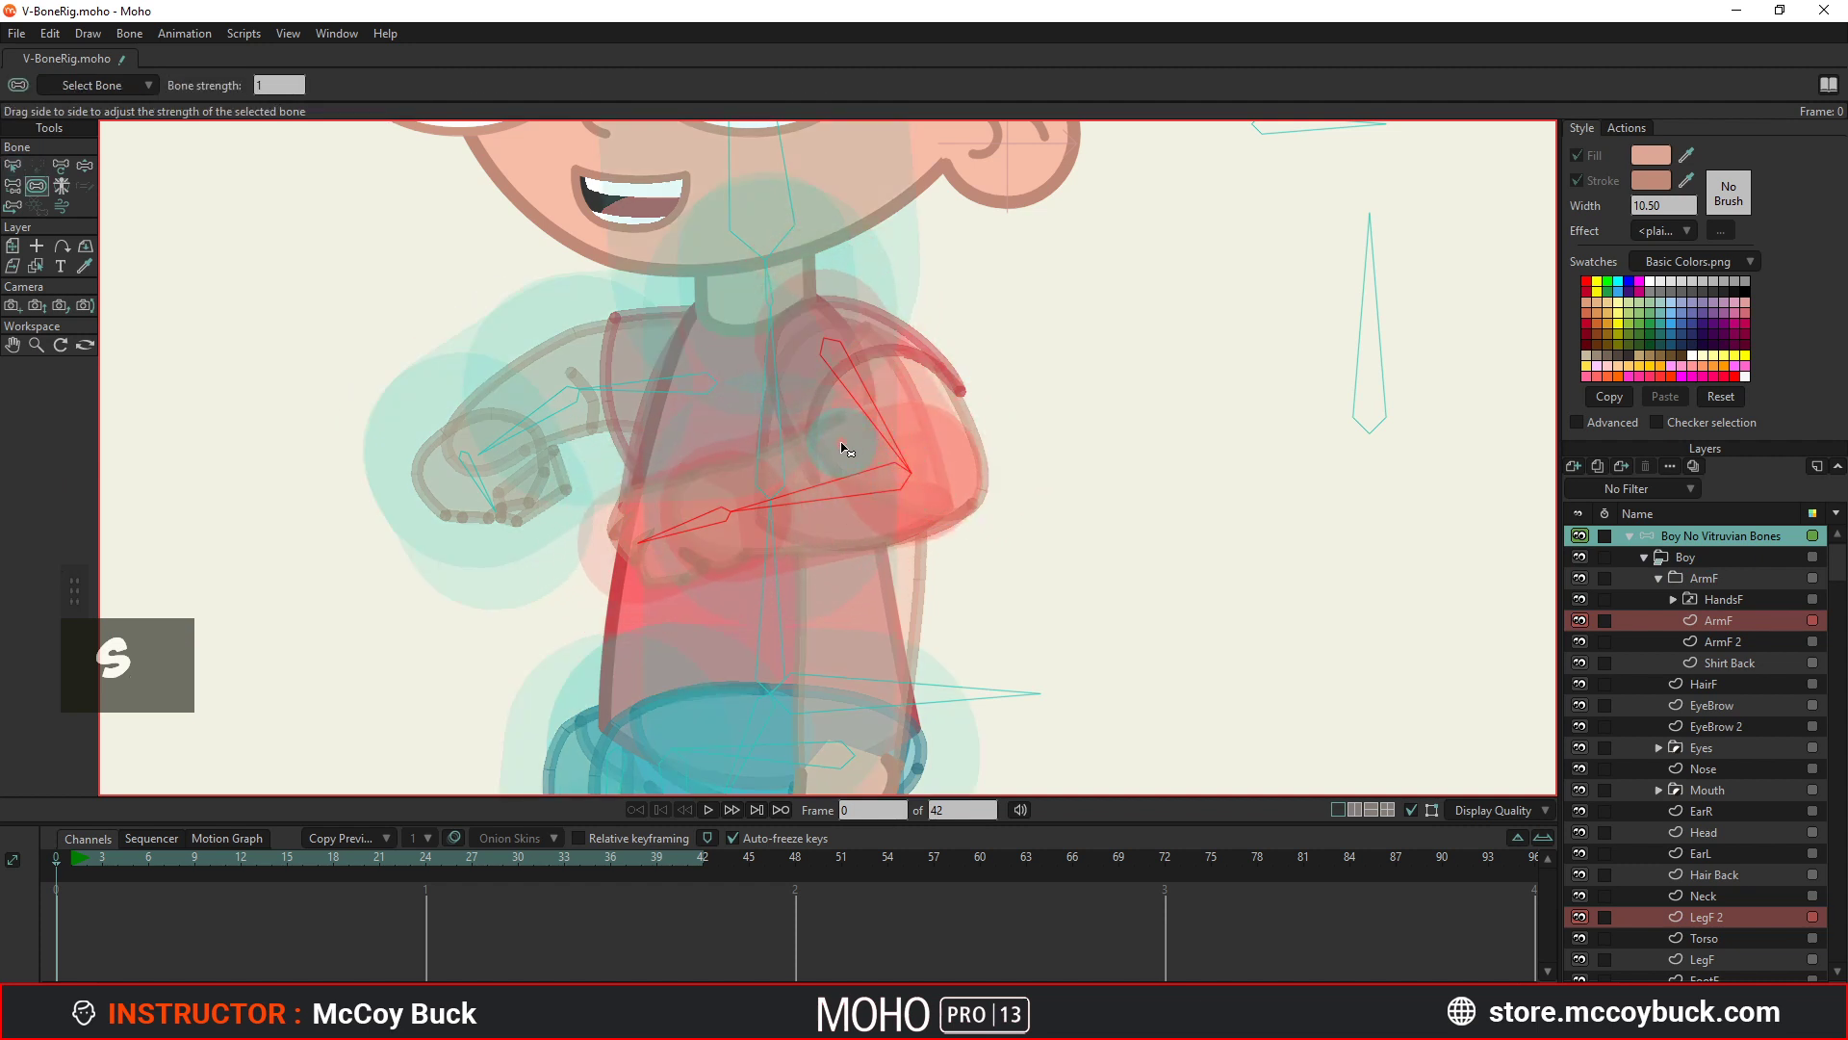
key("z")
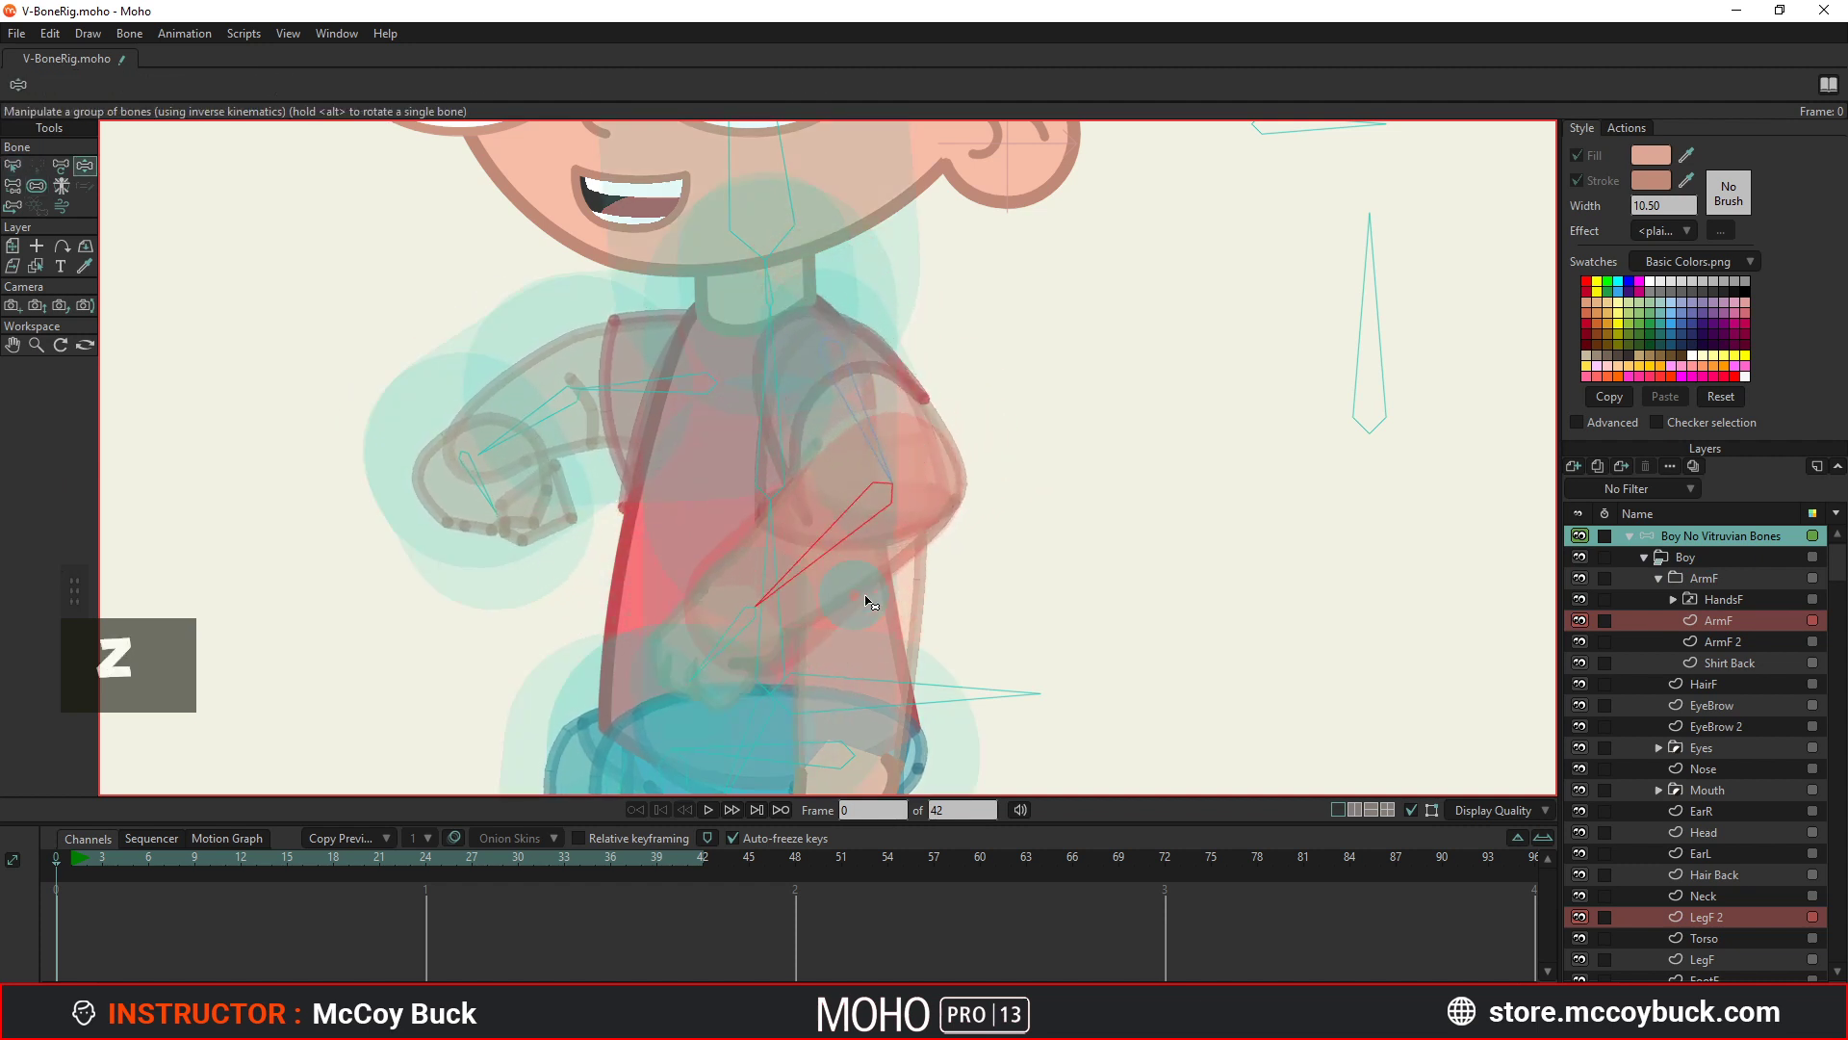
left_click_drag(814, 561, 780, 472)
key("b")
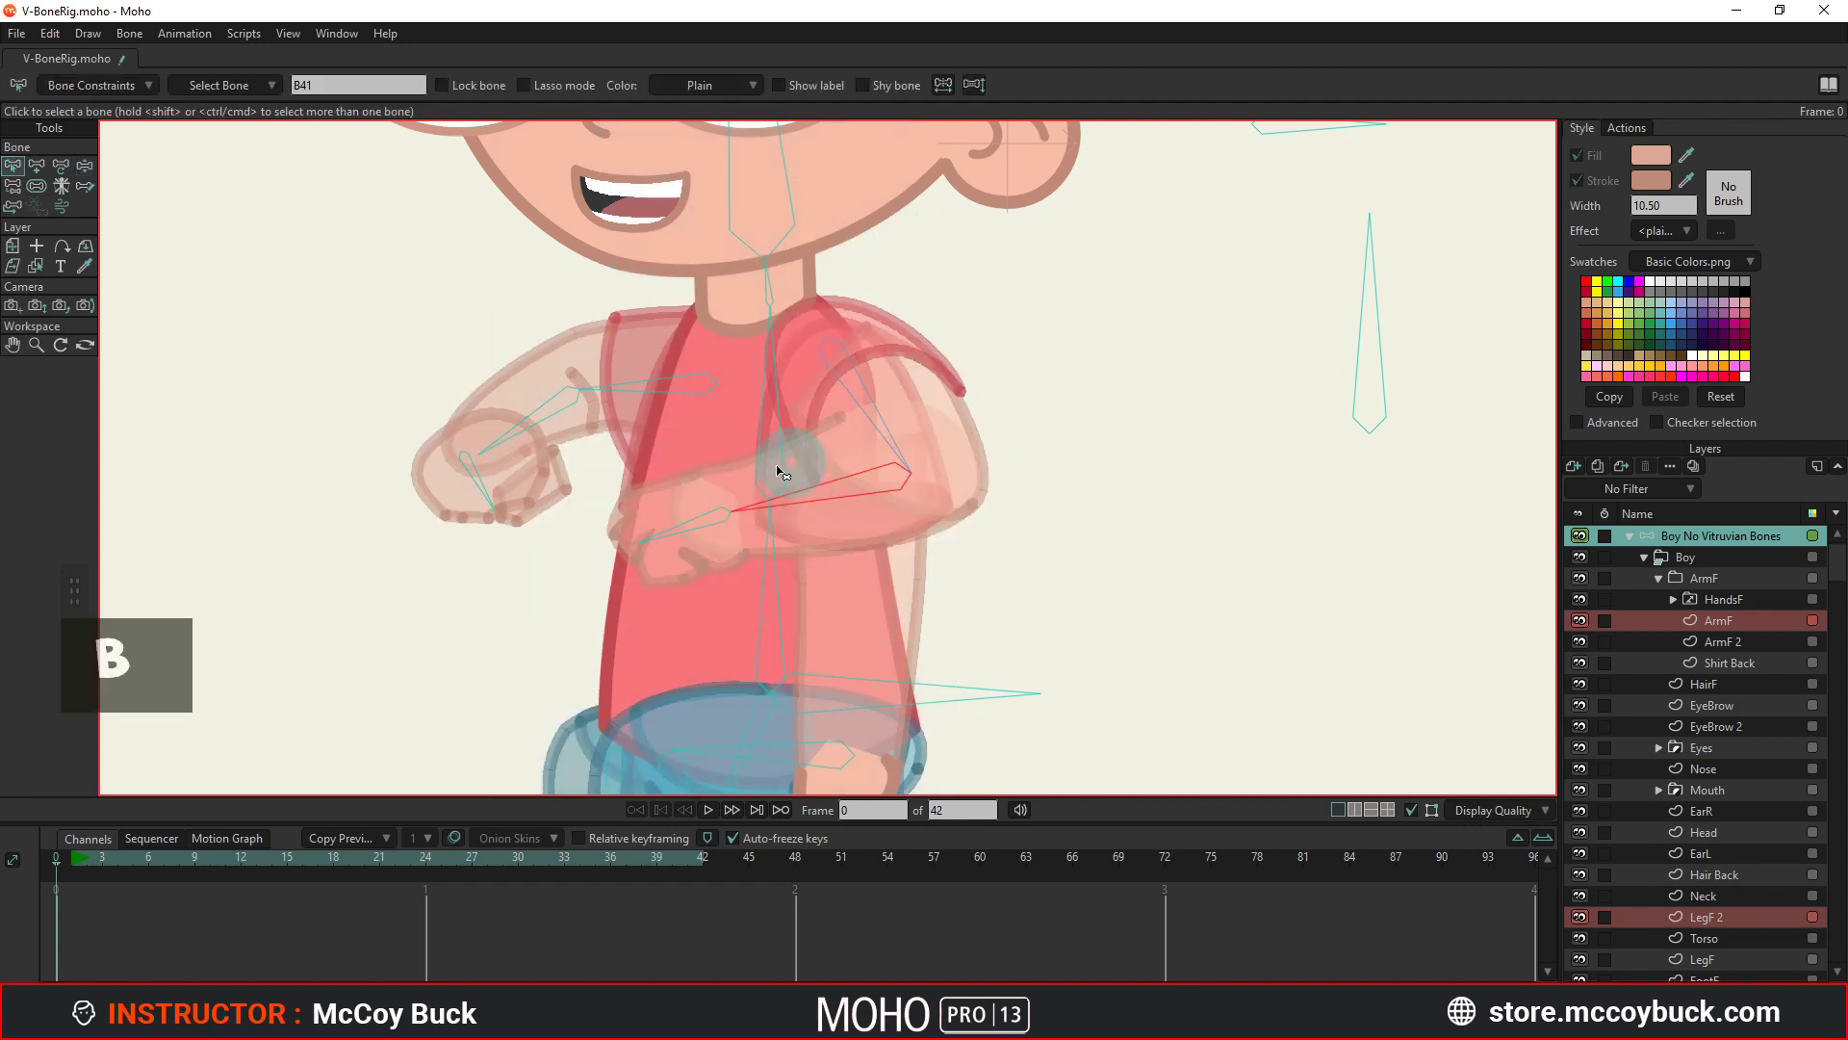
Flexi-bind the ArmB 2 layer to the bent back arm's upper-arm and forearm bones.
mouse_move(566, 494)
left_mouse_down()
mouse_move(630, 511)
mouse_move(573, 529)
left_mouse_up()
scroll(630, 512, "up", 2)
key("b")
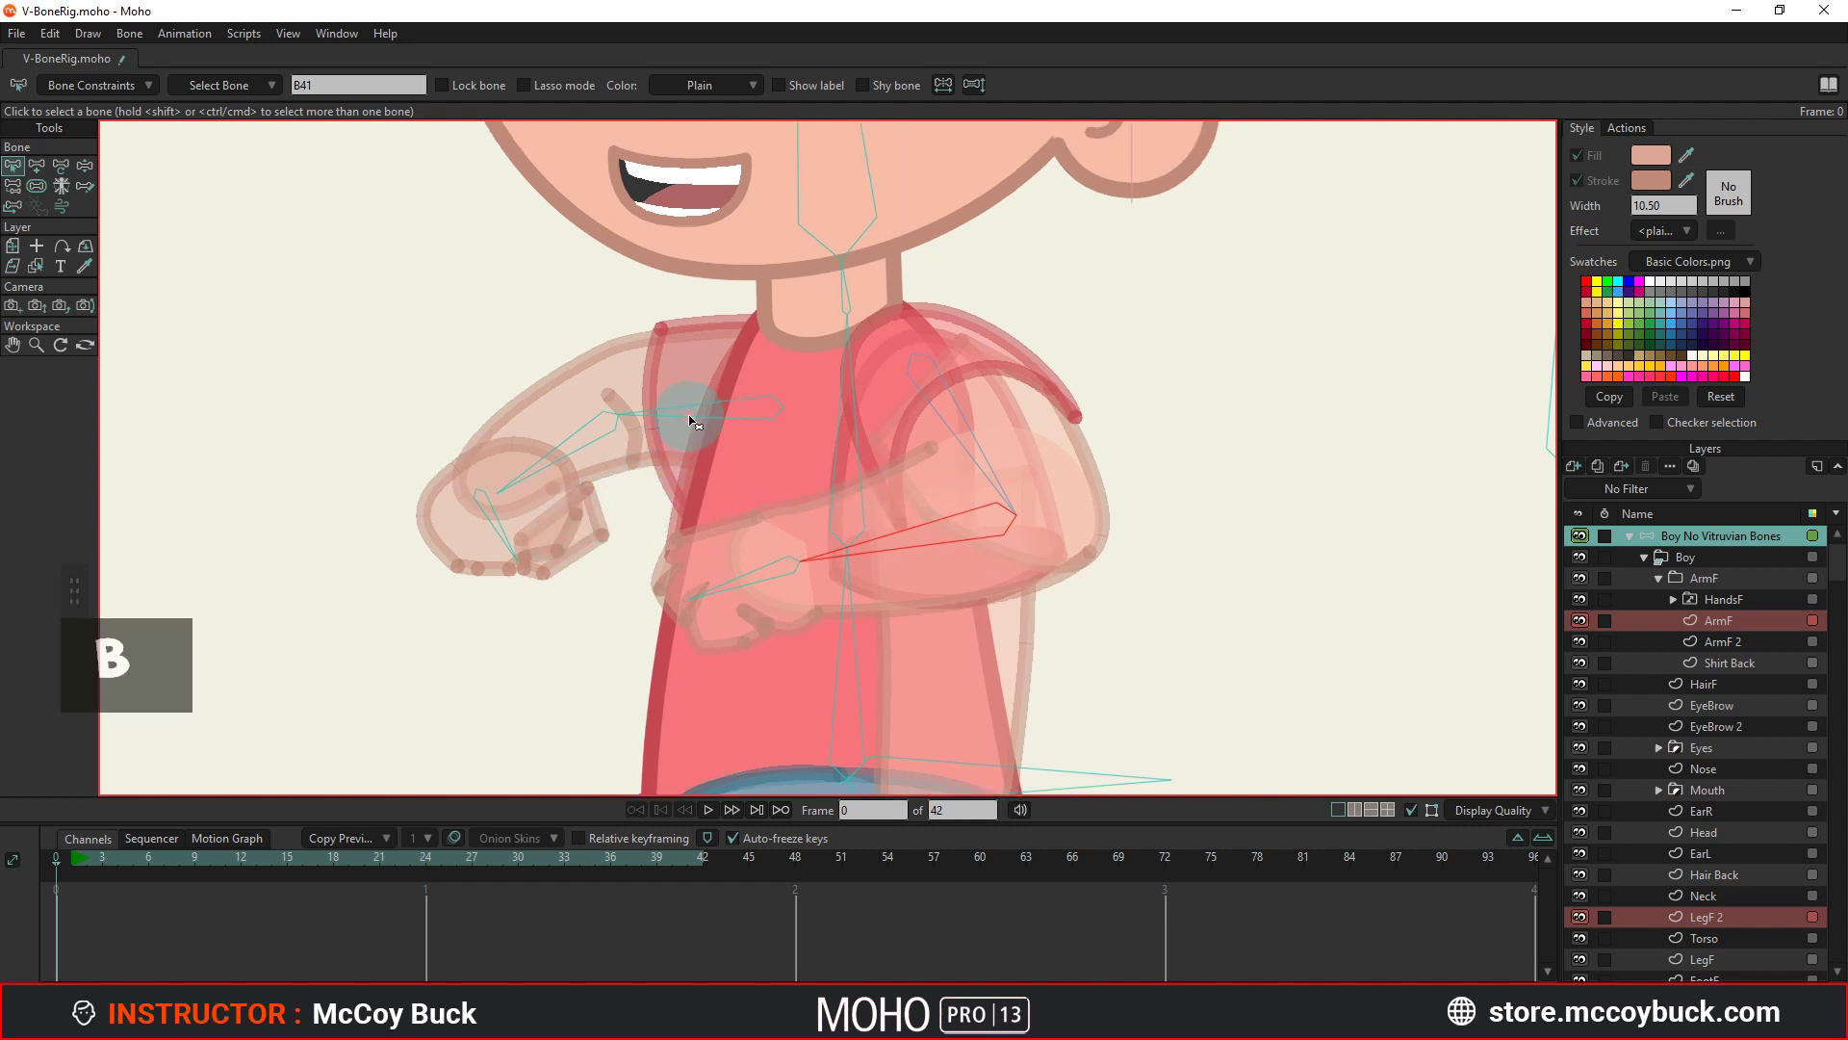
left_click(689, 421)
left_click(591, 453, "shift")
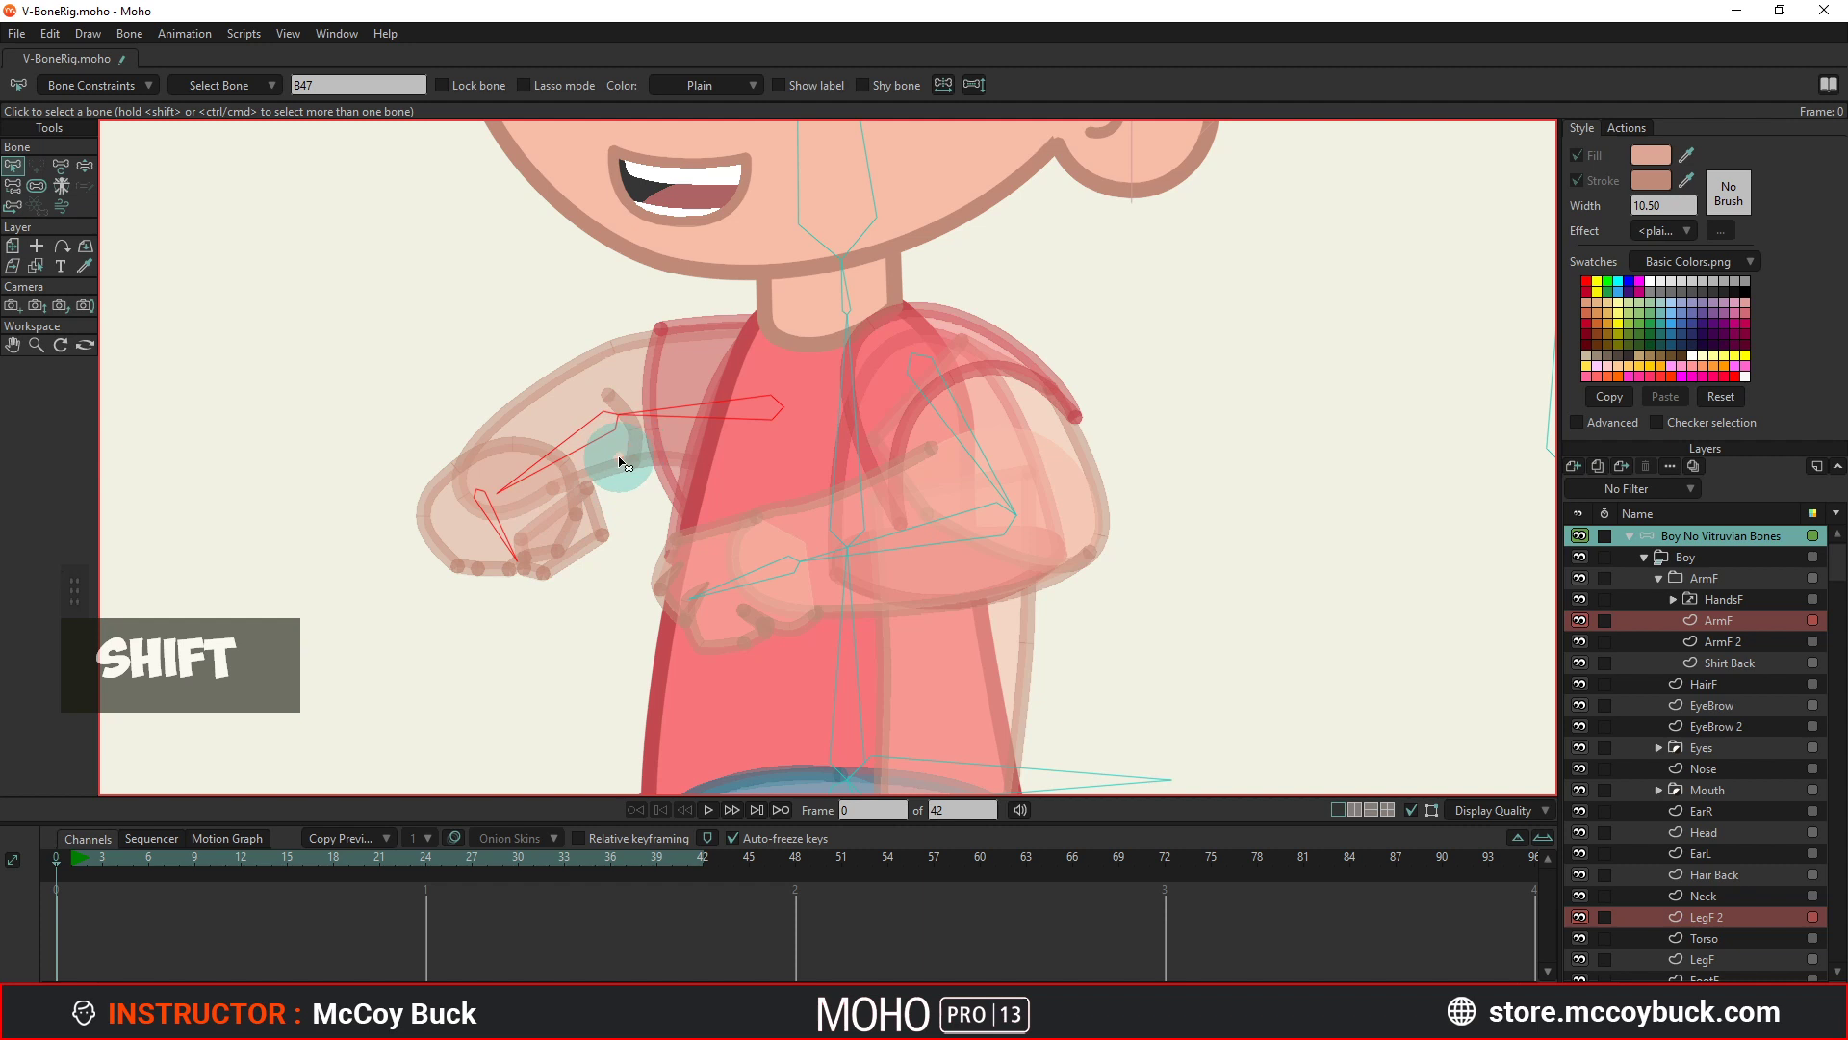
left_click(575, 443, "alt")
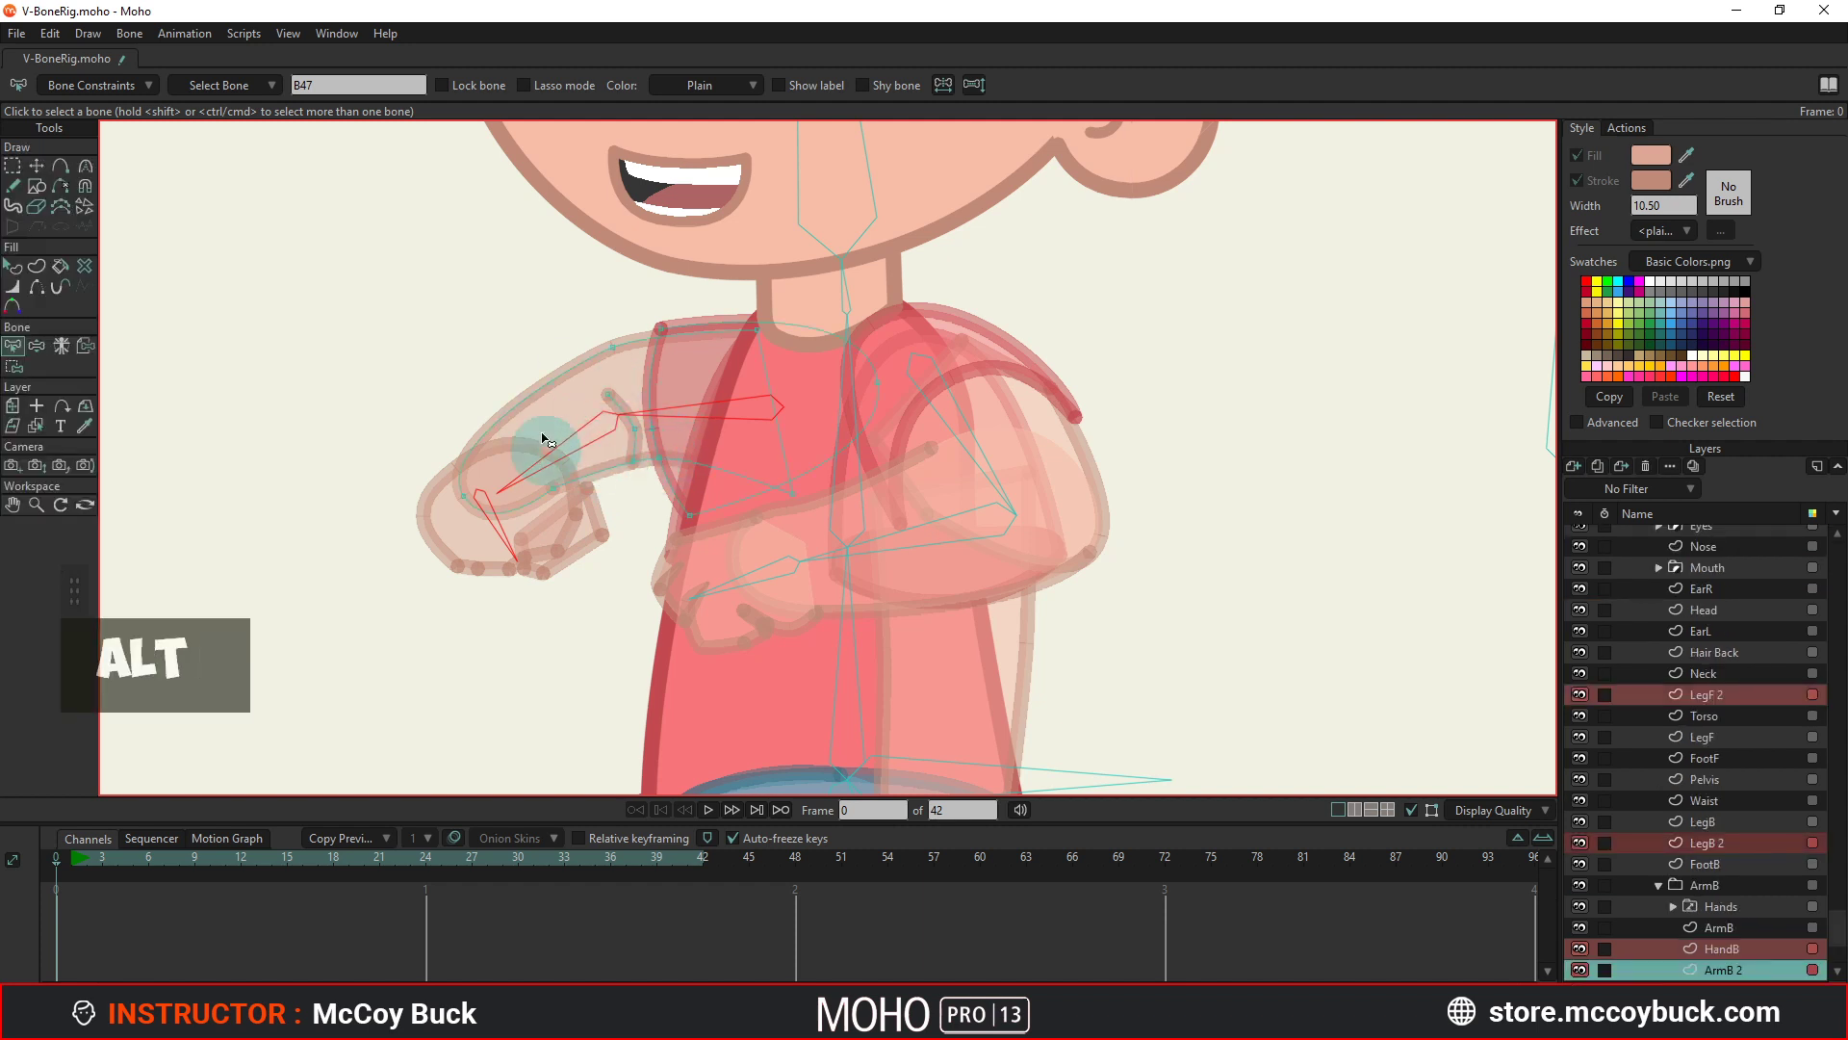
scroll(601, 469, "up", 1)
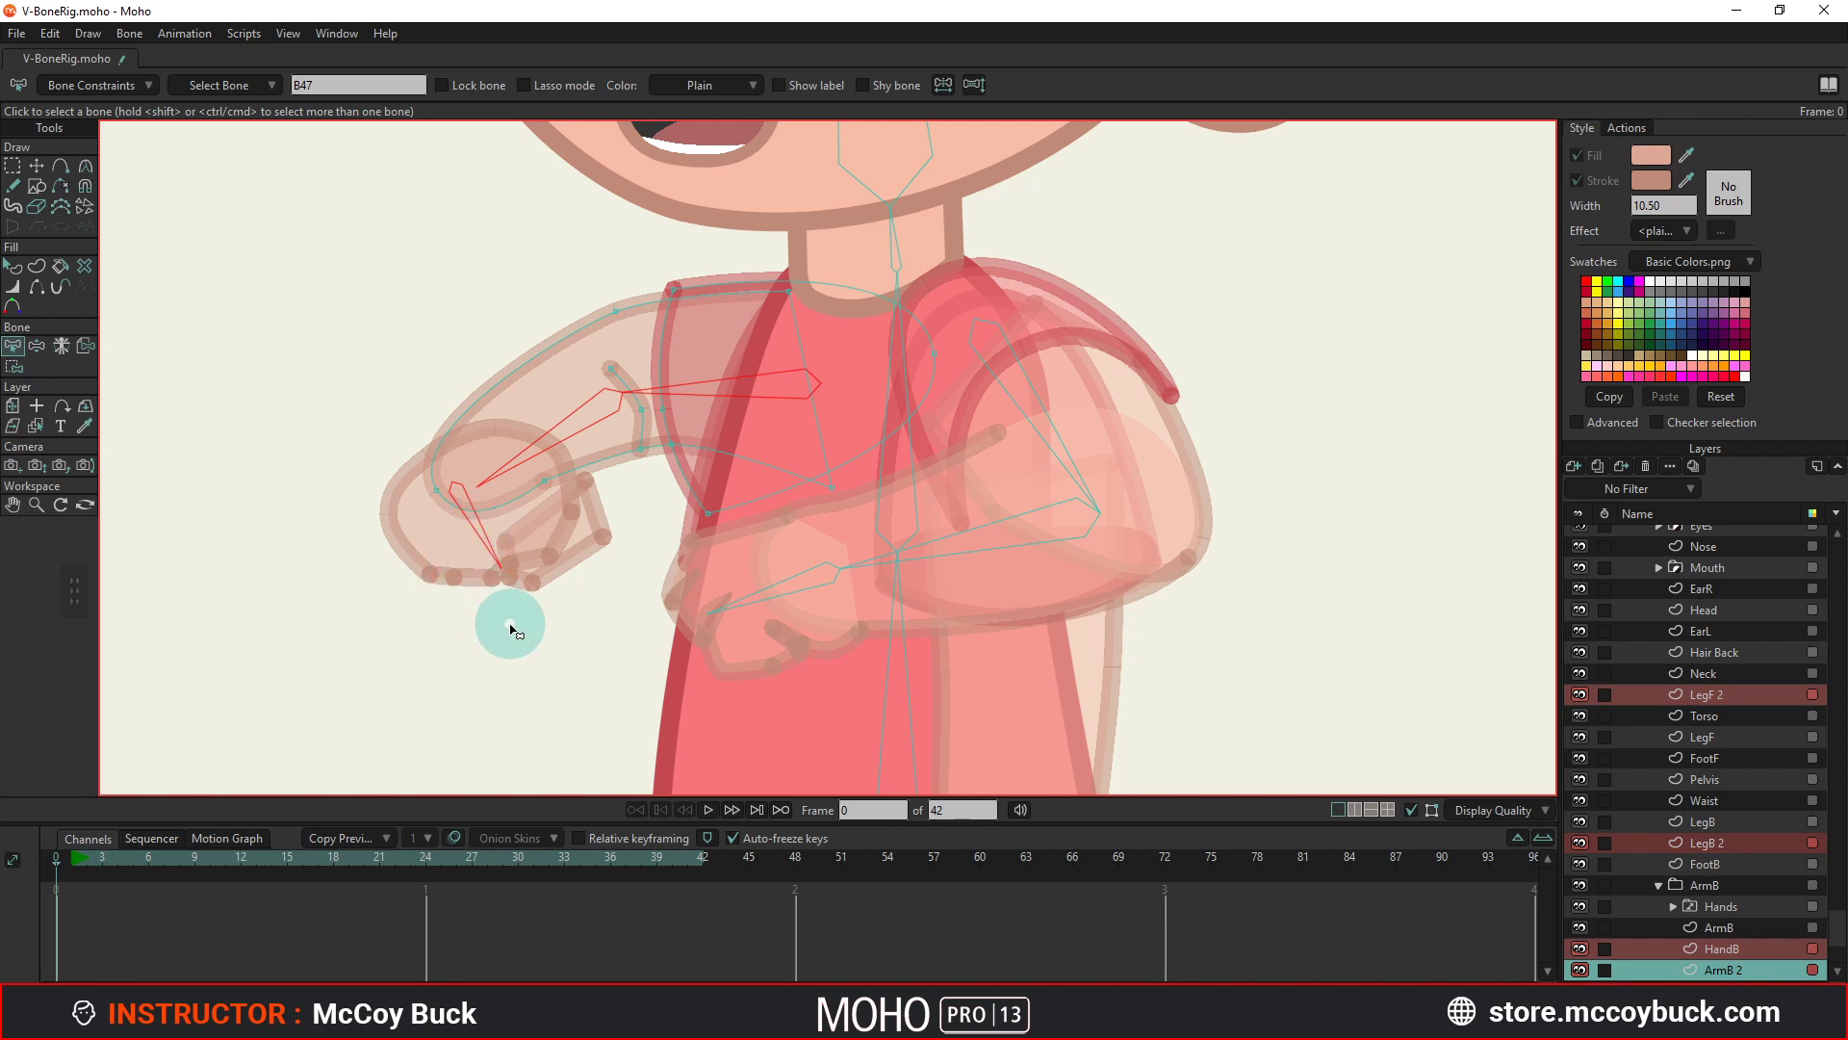
key("b")
left_click(590, 414)
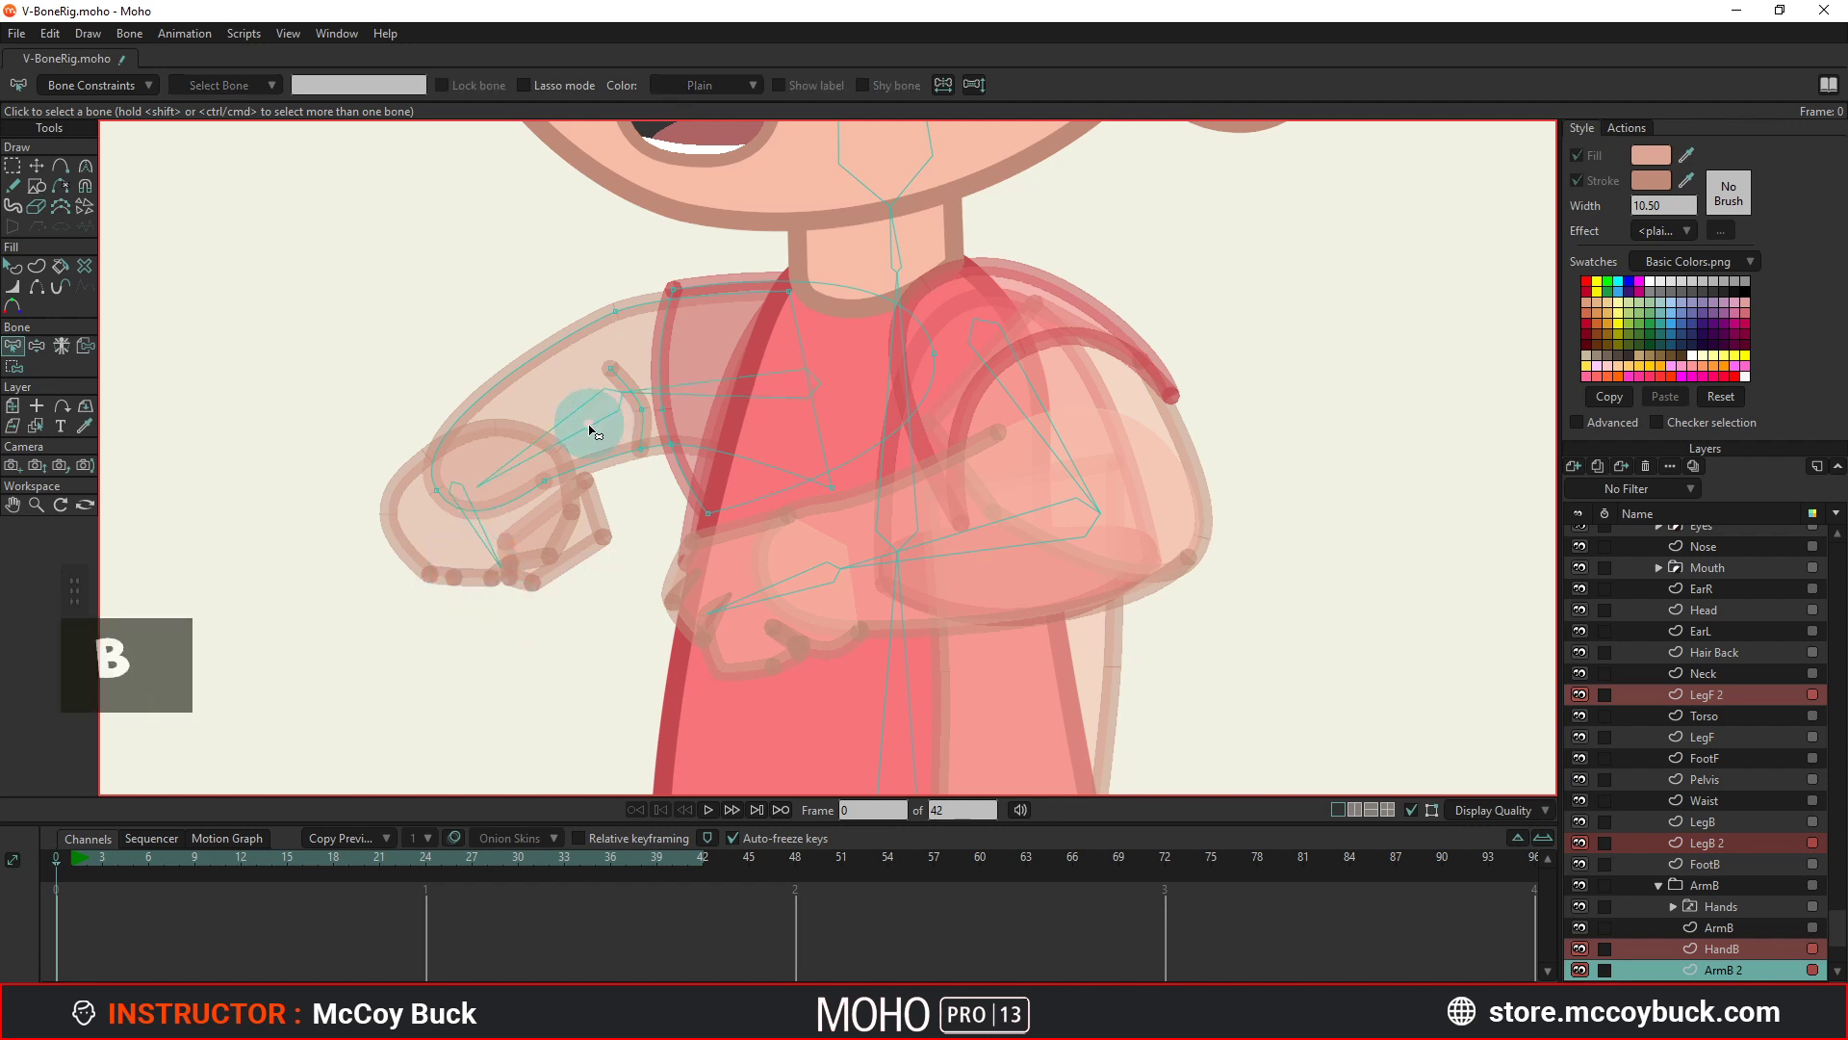
key("ctrl+shift+f")
Test how the bent back arm follows its forearm bone with the Manipulate Bones tool.
key("z")
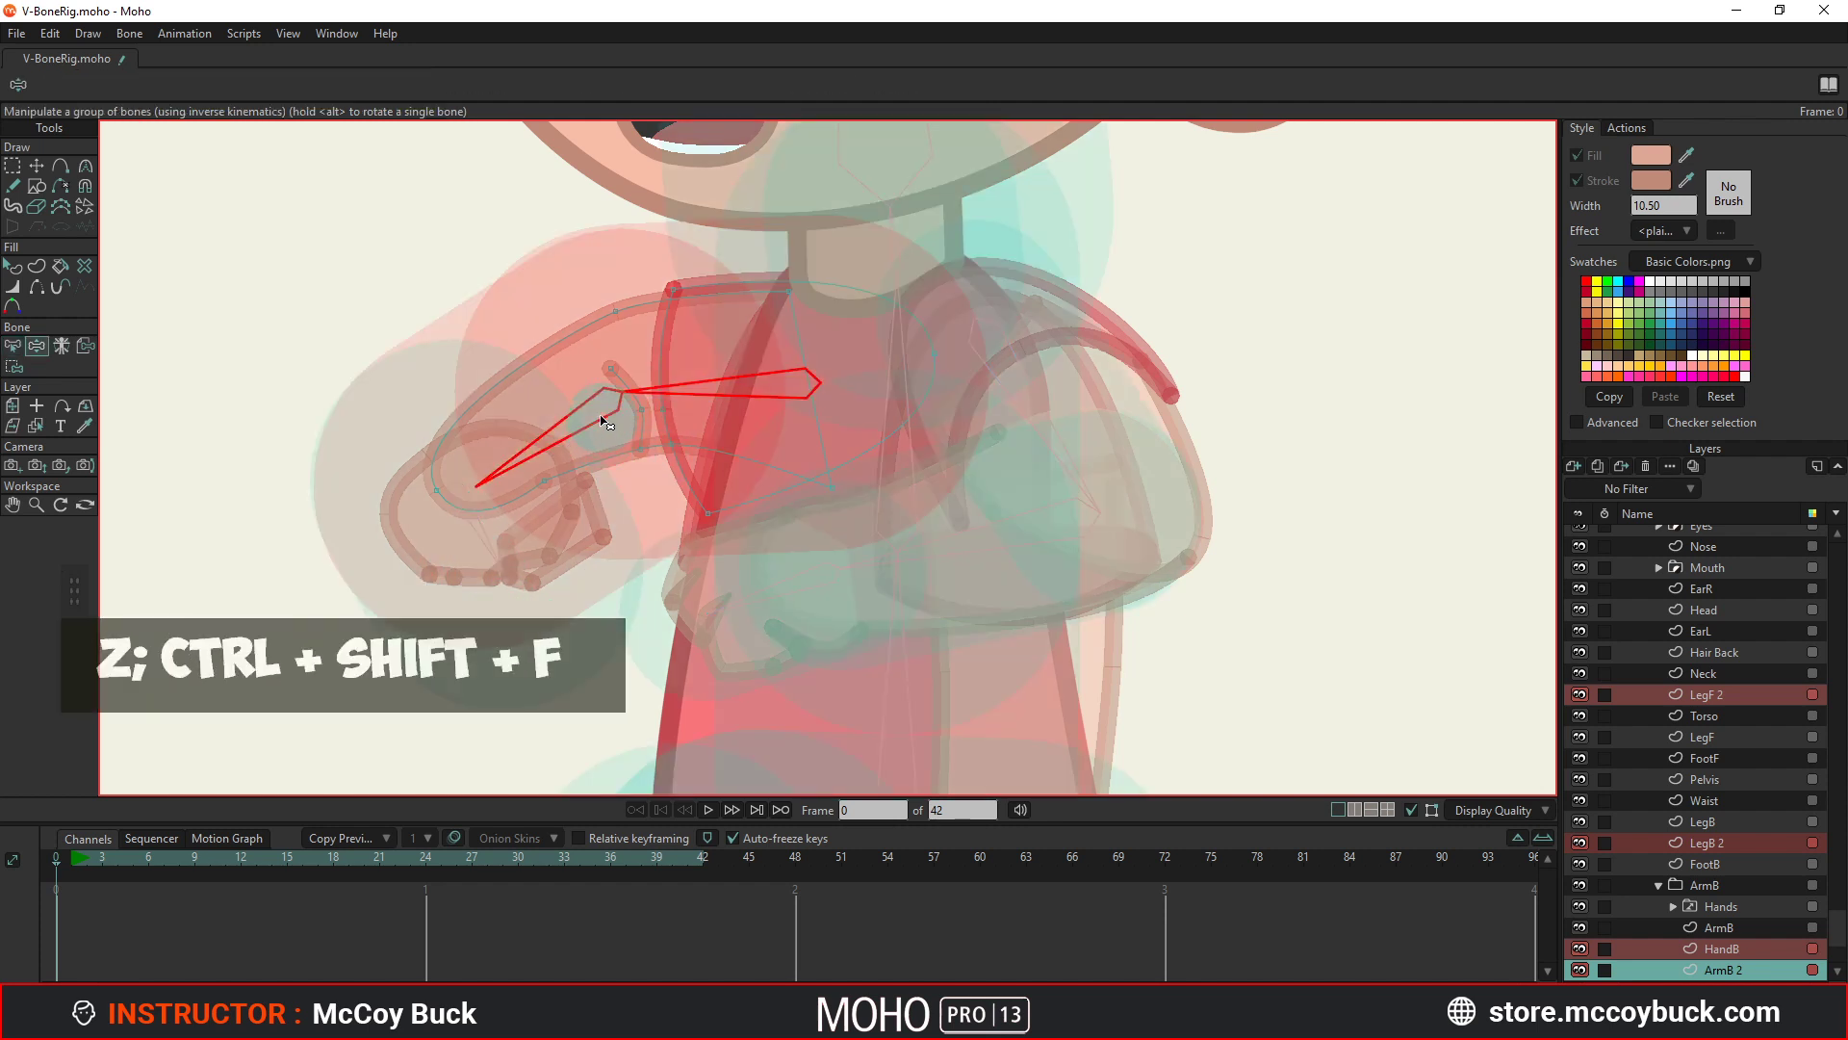
left_click_drag(604, 412, 571, 450)
key("b")
Flexi-bind the HandB layer to the bent back arm's hand bone and test the hand's movement.
left_click_drag(514, 654, 548, 639)
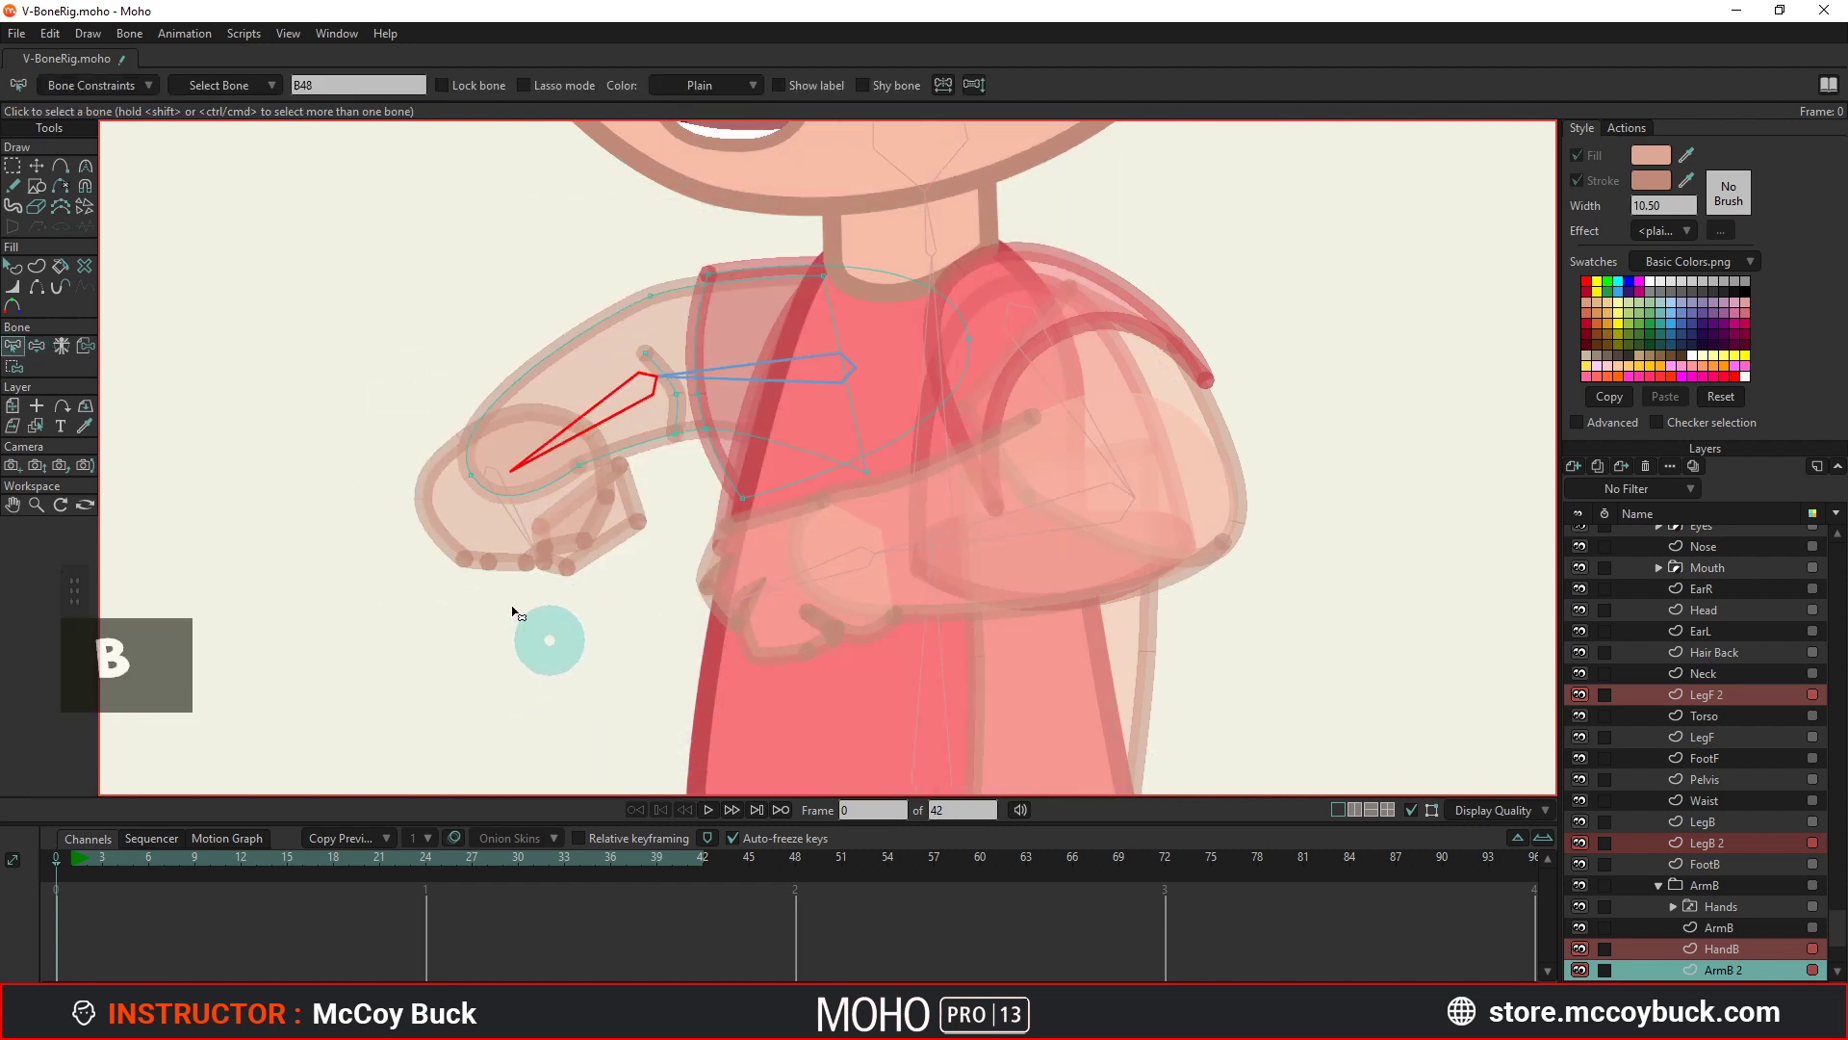
right_click(537, 601, "alt")
key("b")
left_click(511, 537)
key("ctrl+shift+f")
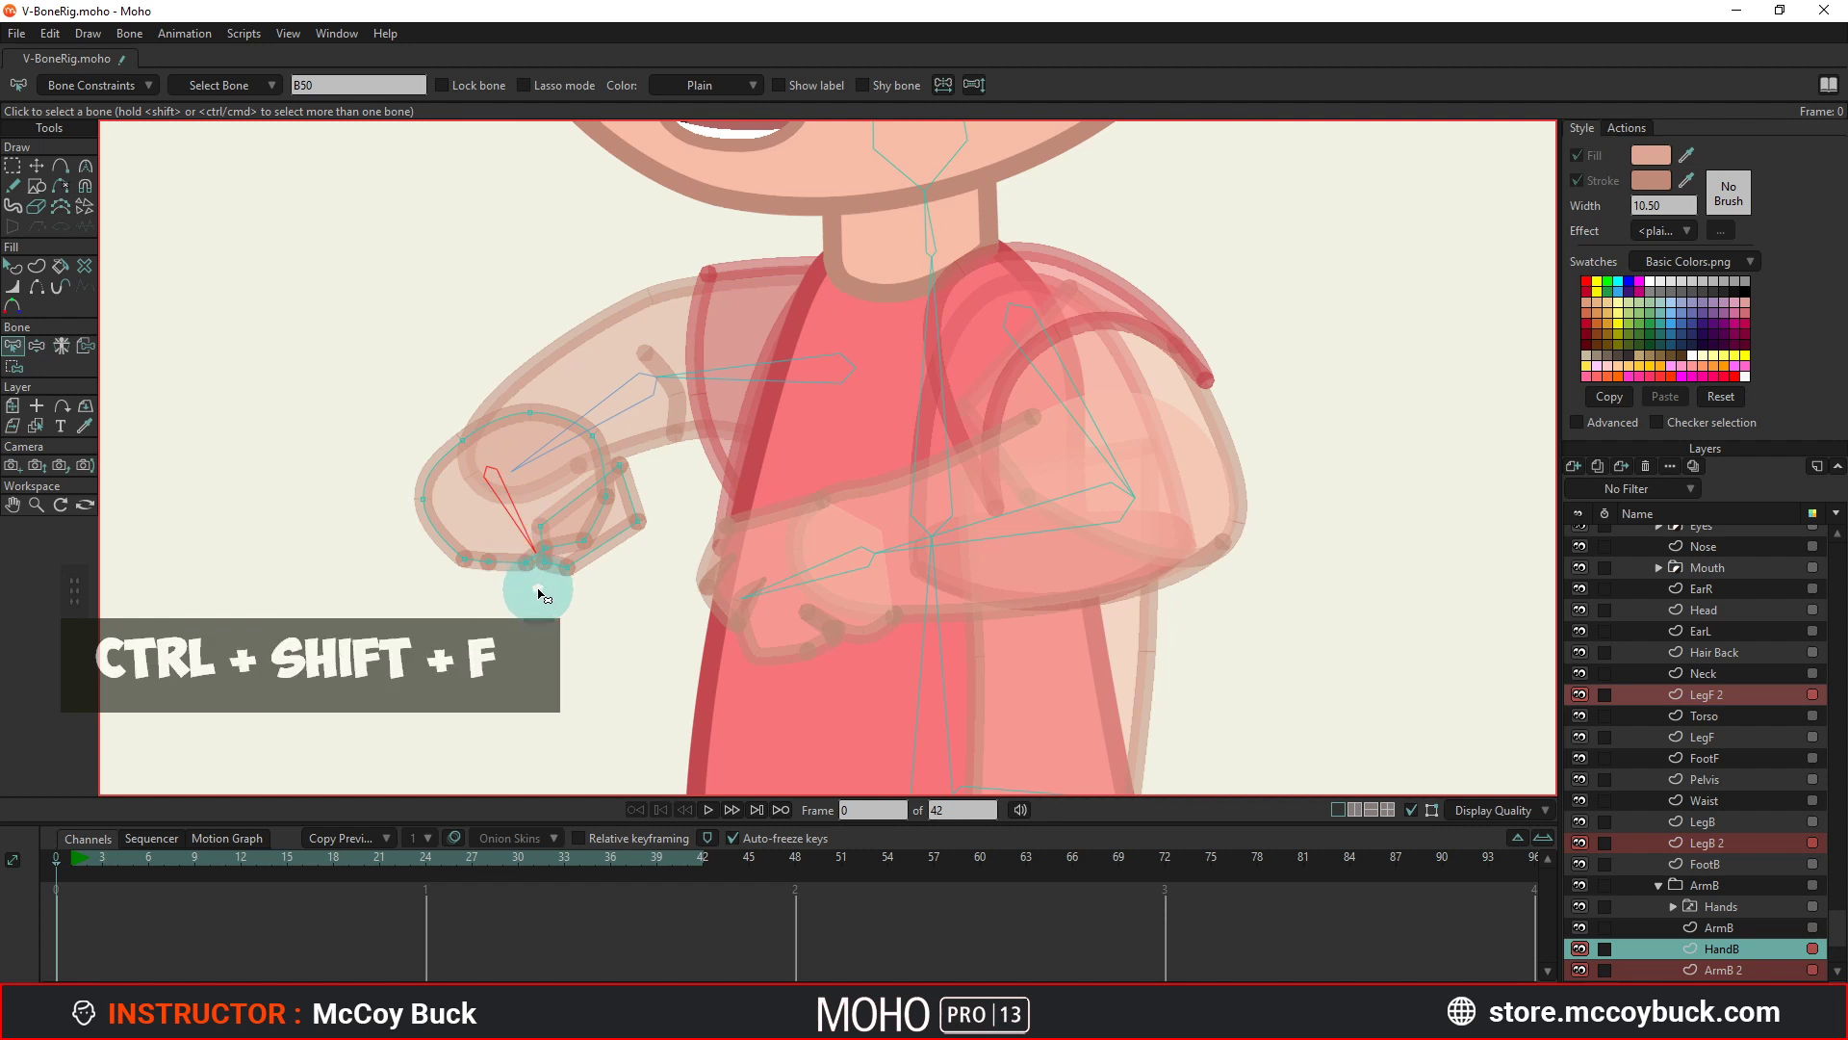
key("z")
left_click_drag(524, 553, 635, 545)
key("b")
Try flexi-binding the HandB layer to both the forearm and hand bones of the bent back arm.
scroll(503, 502, "up", 2)
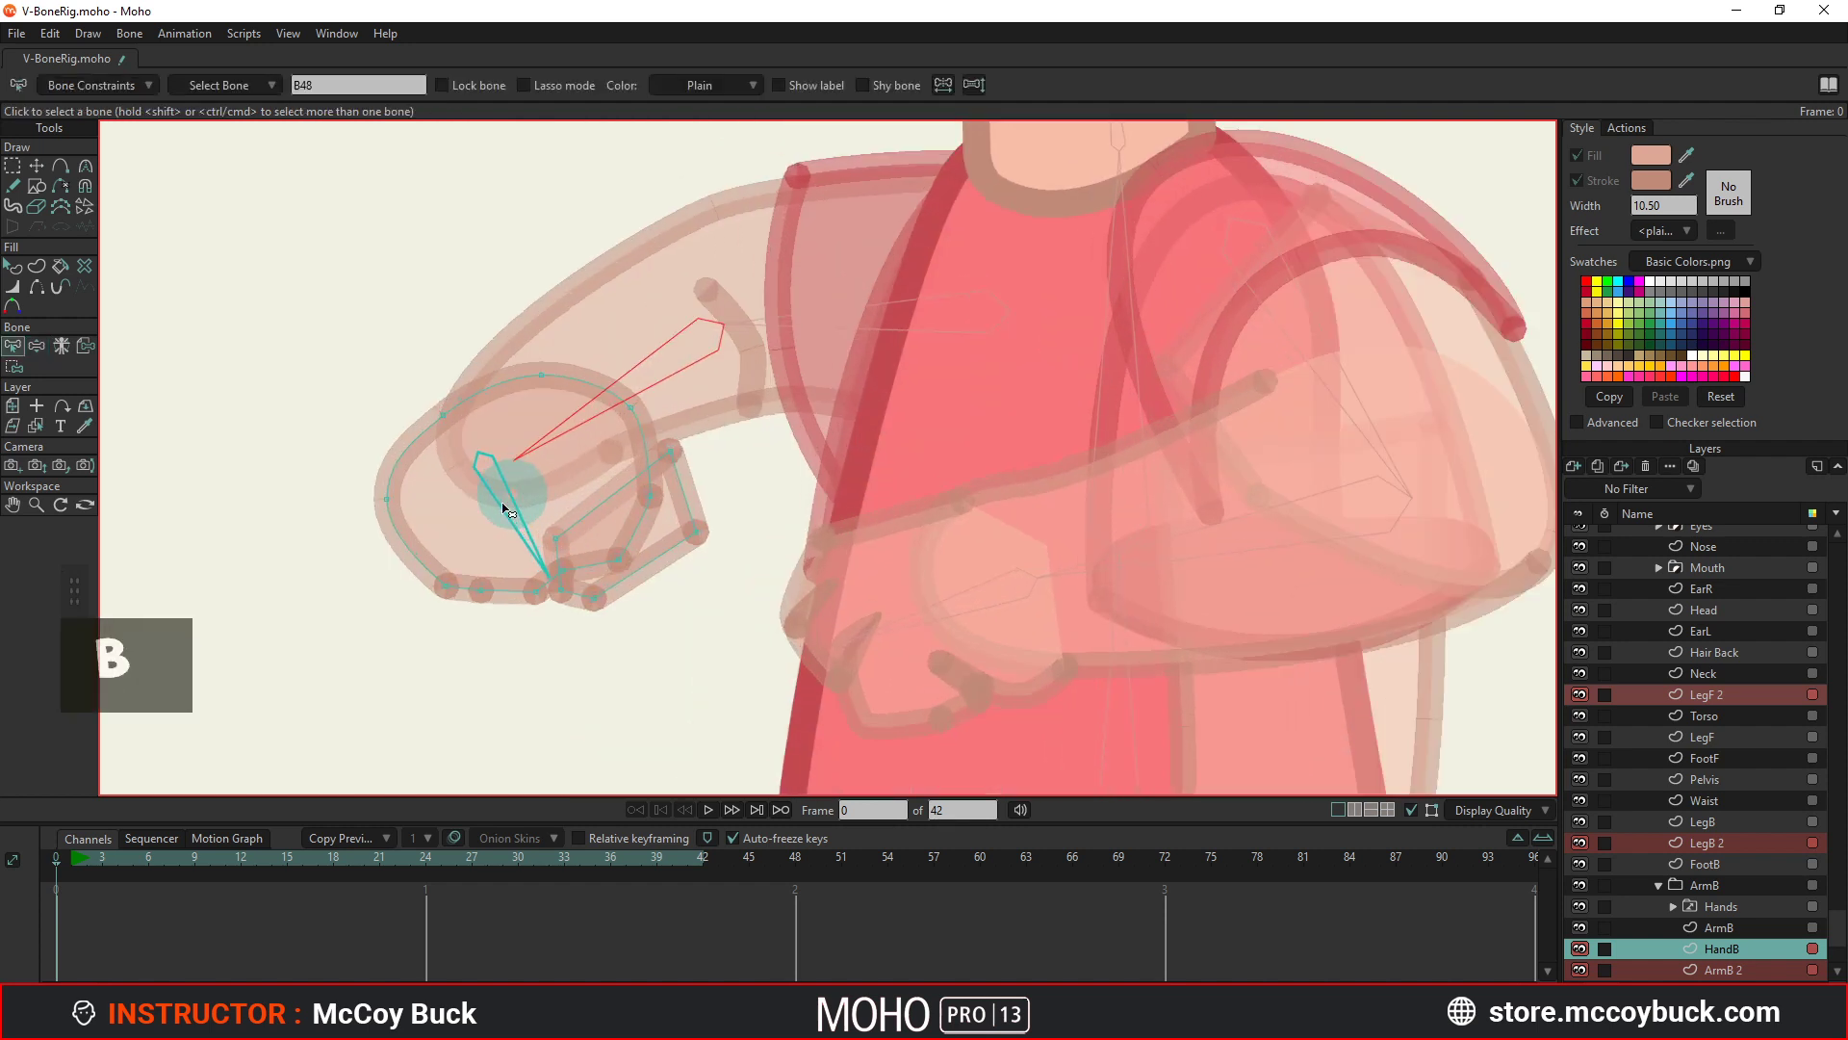
scroll(491, 510, "down", 2)
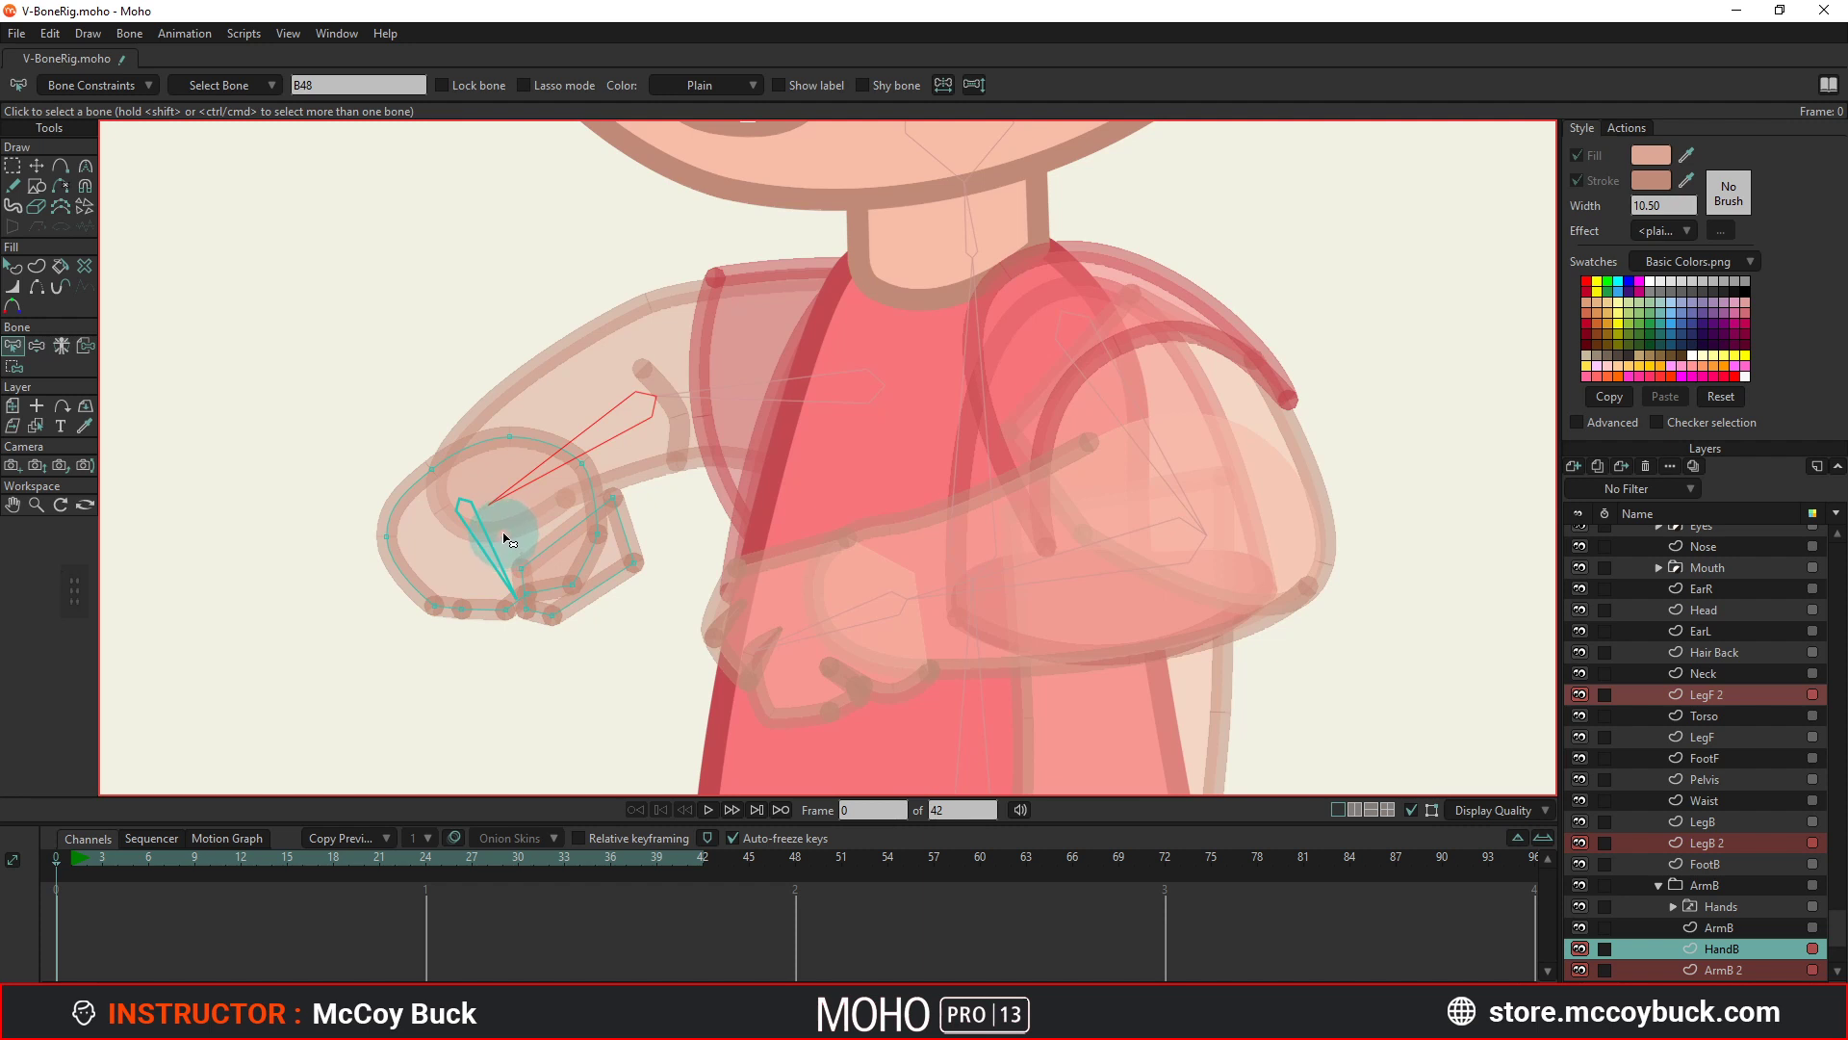
key("shift")
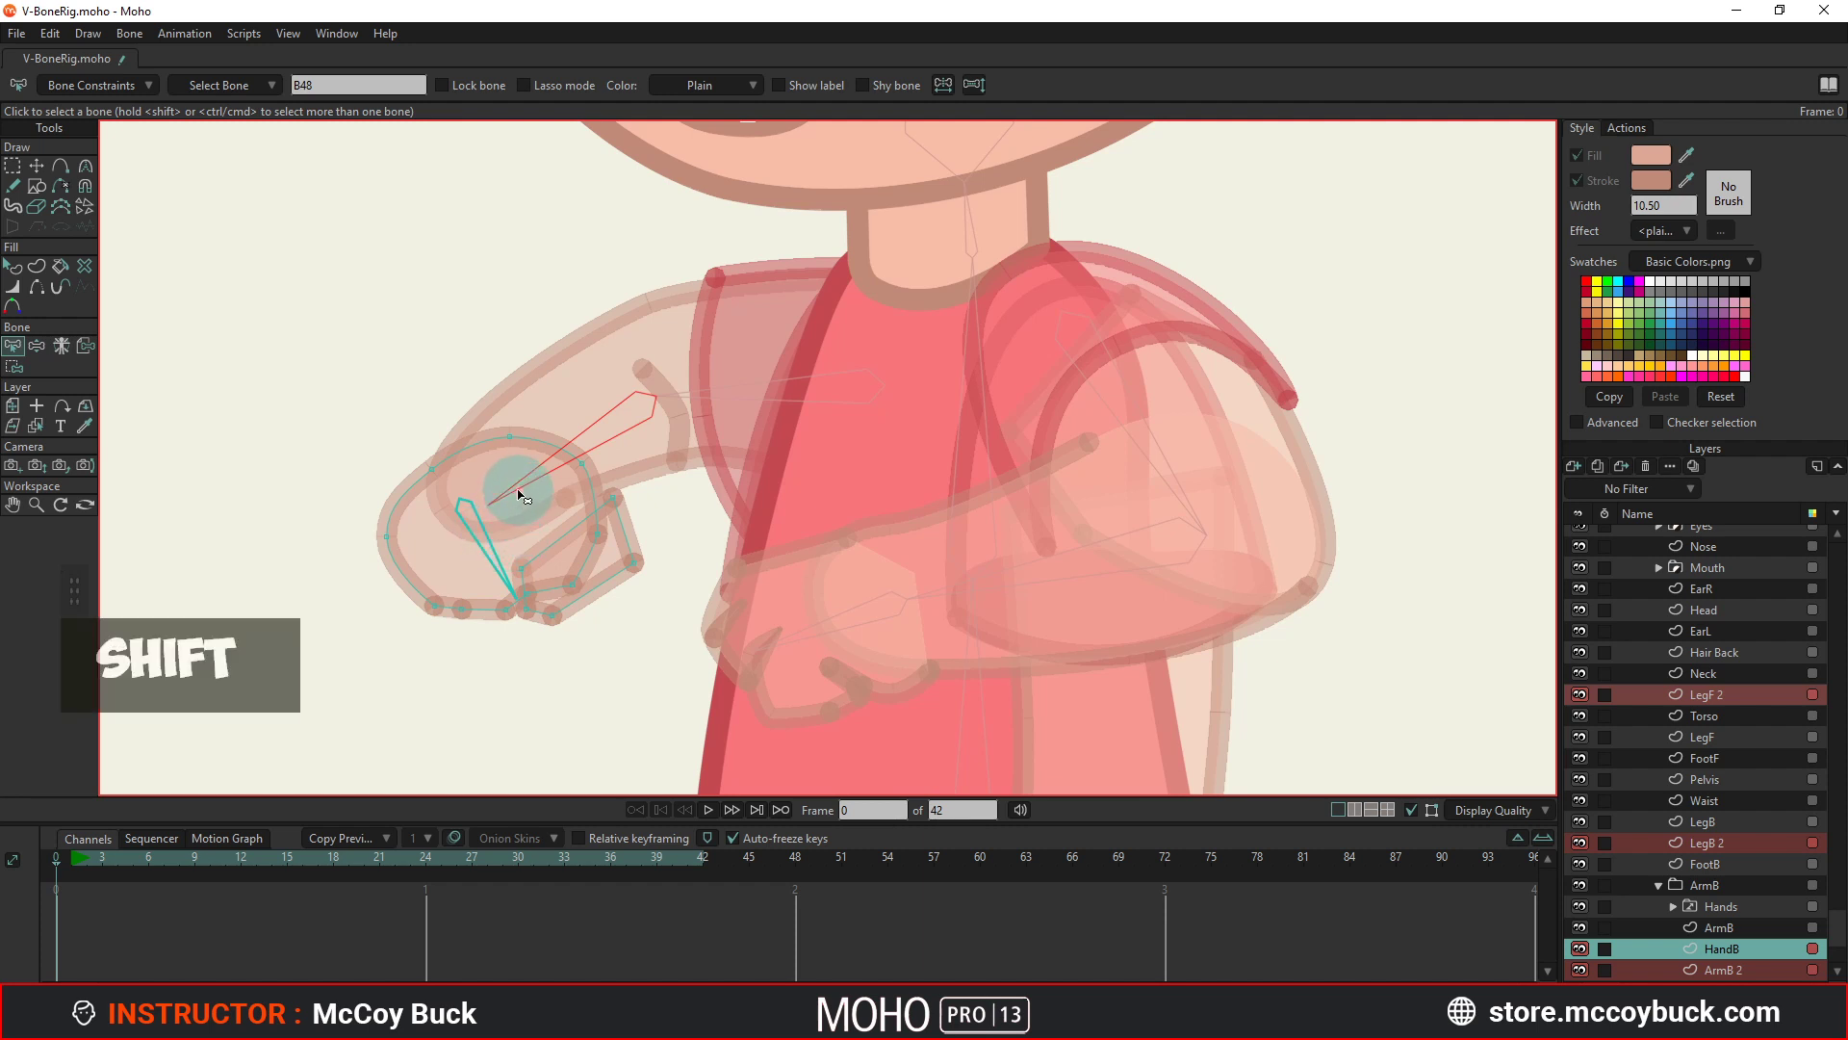
key("b")
key("shift")
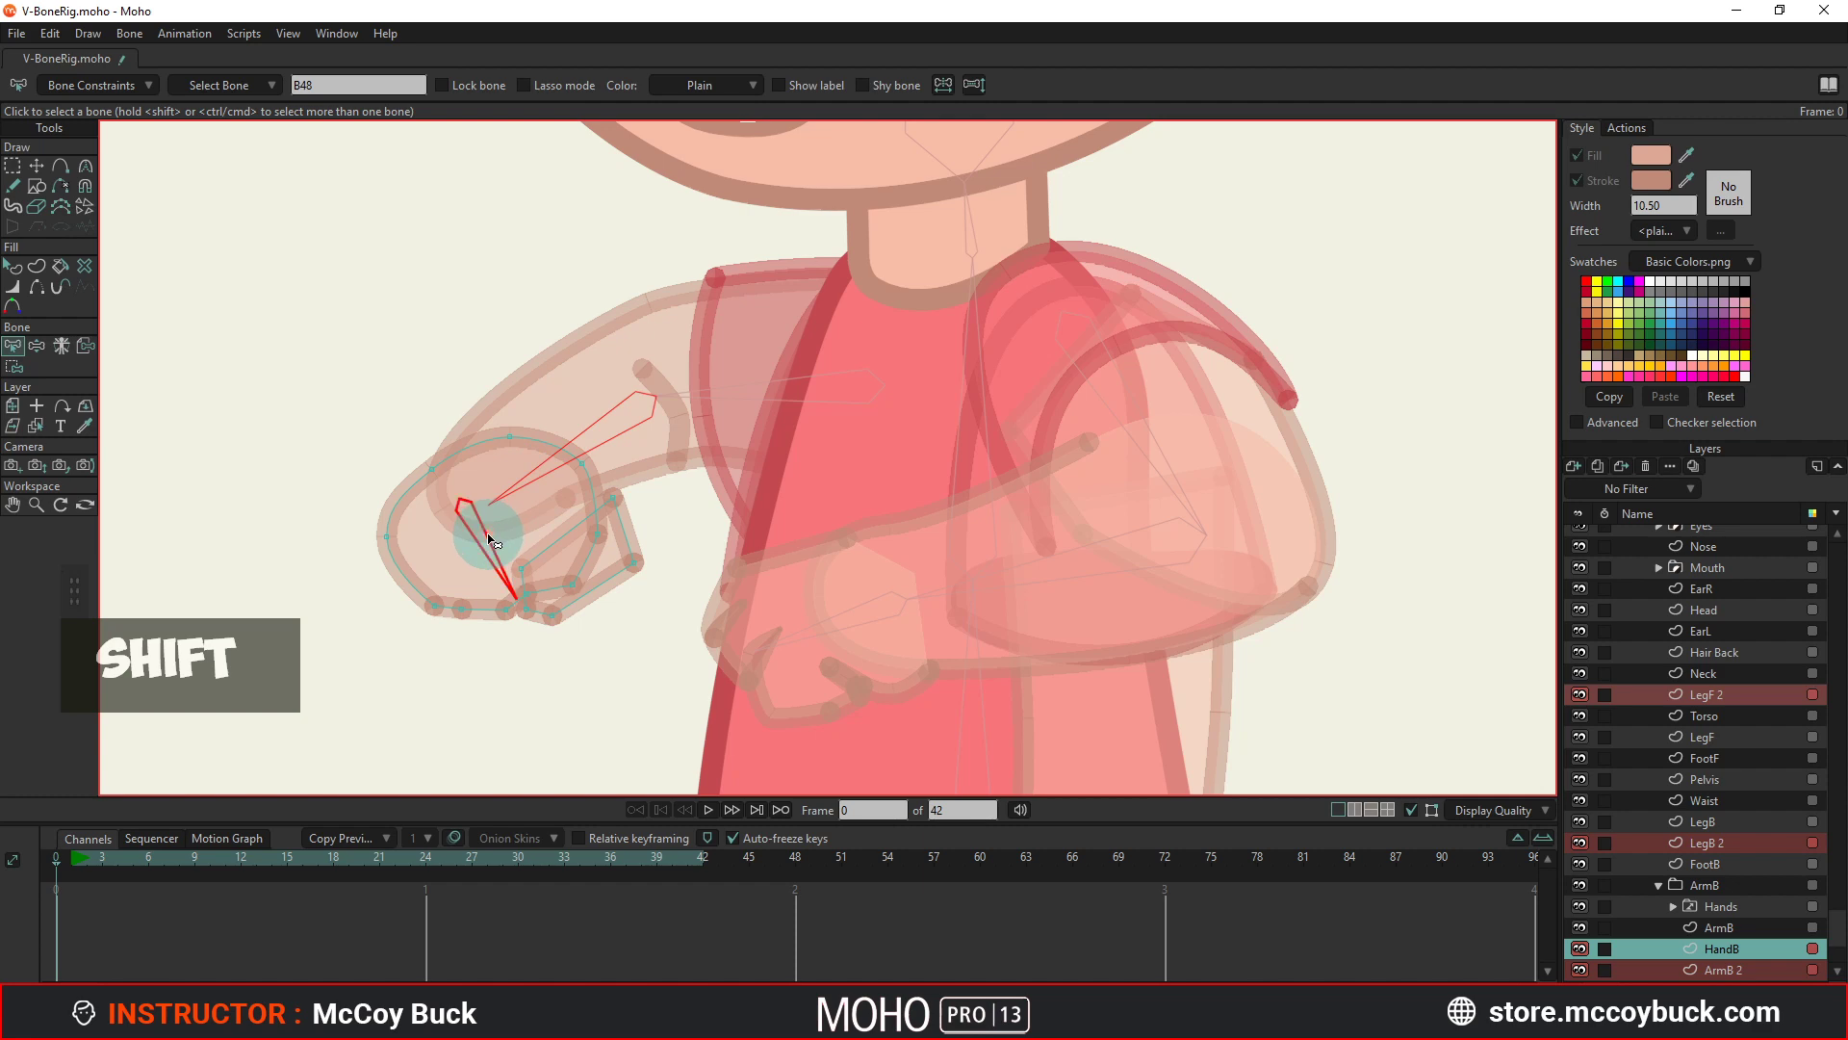
key("z")
key("ctrl+shift+f")
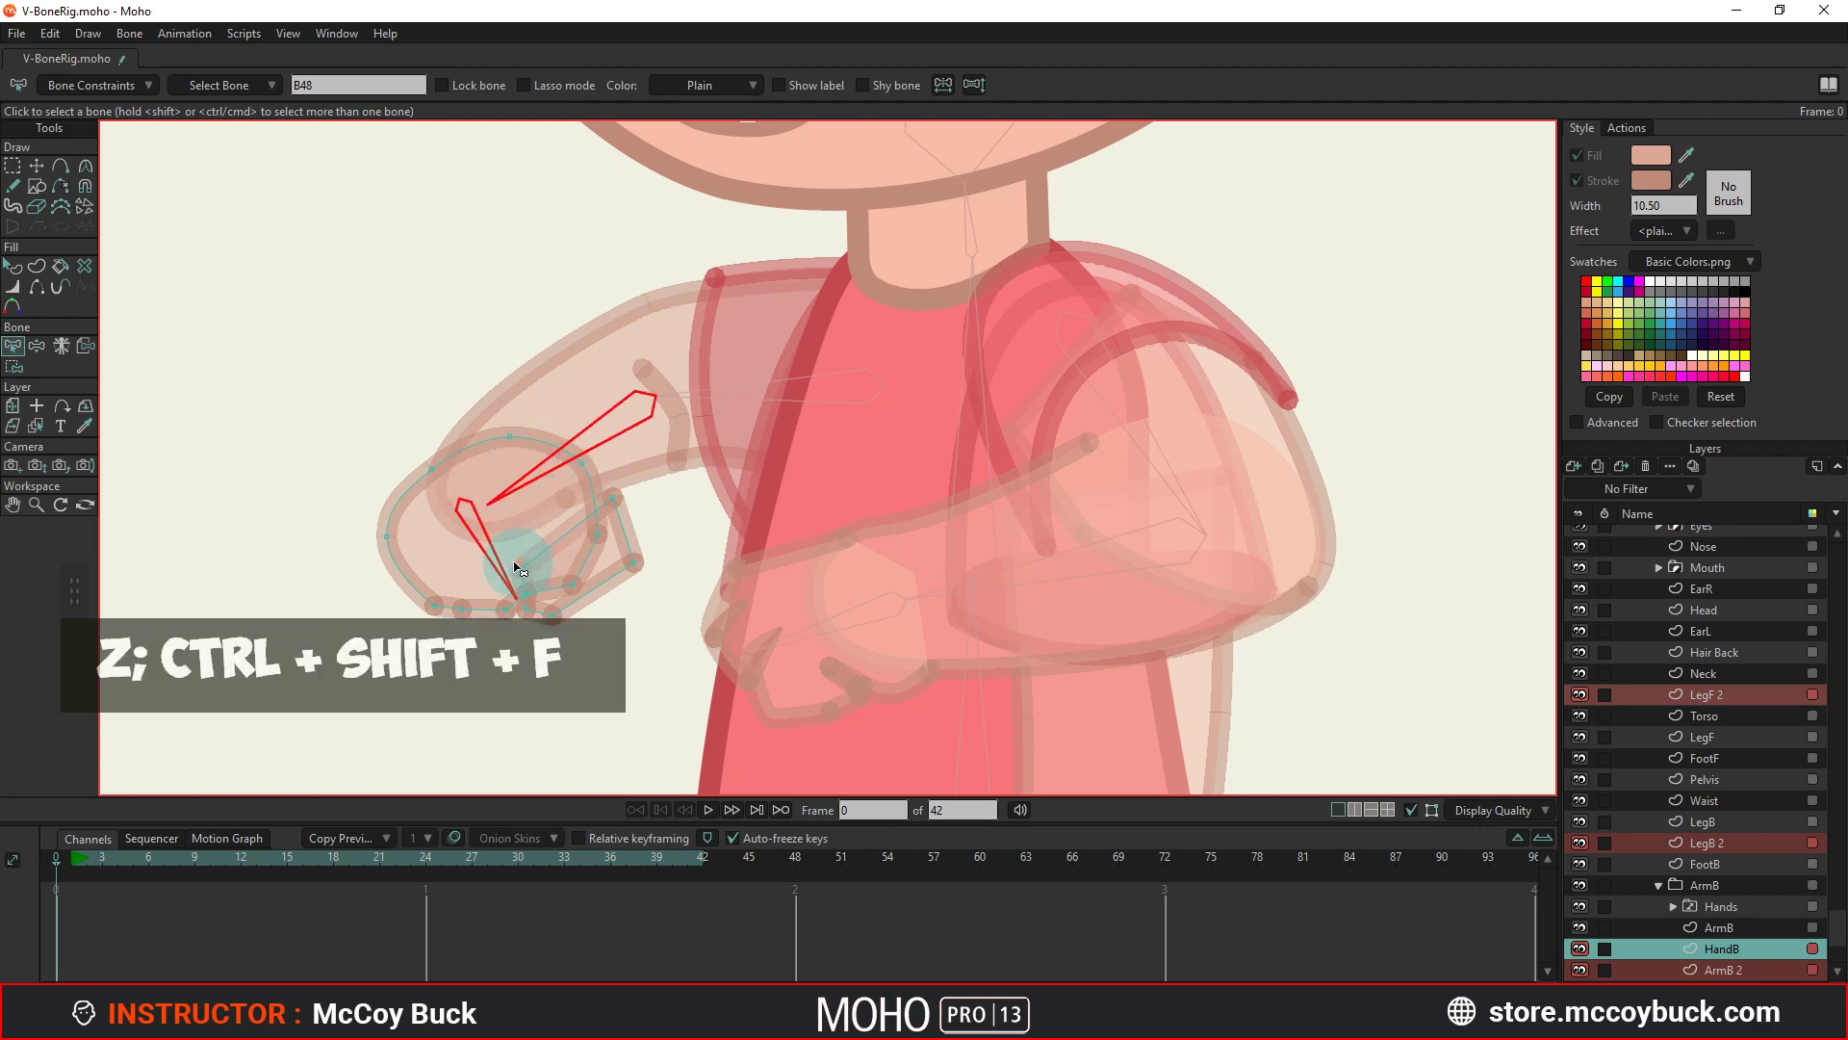
left_click_drag(587, 457, 590, 577)
key("ctrl+z")
Test how the back hand follows the forearm and hand bones with the Manipulate Bones tool.
key("b")
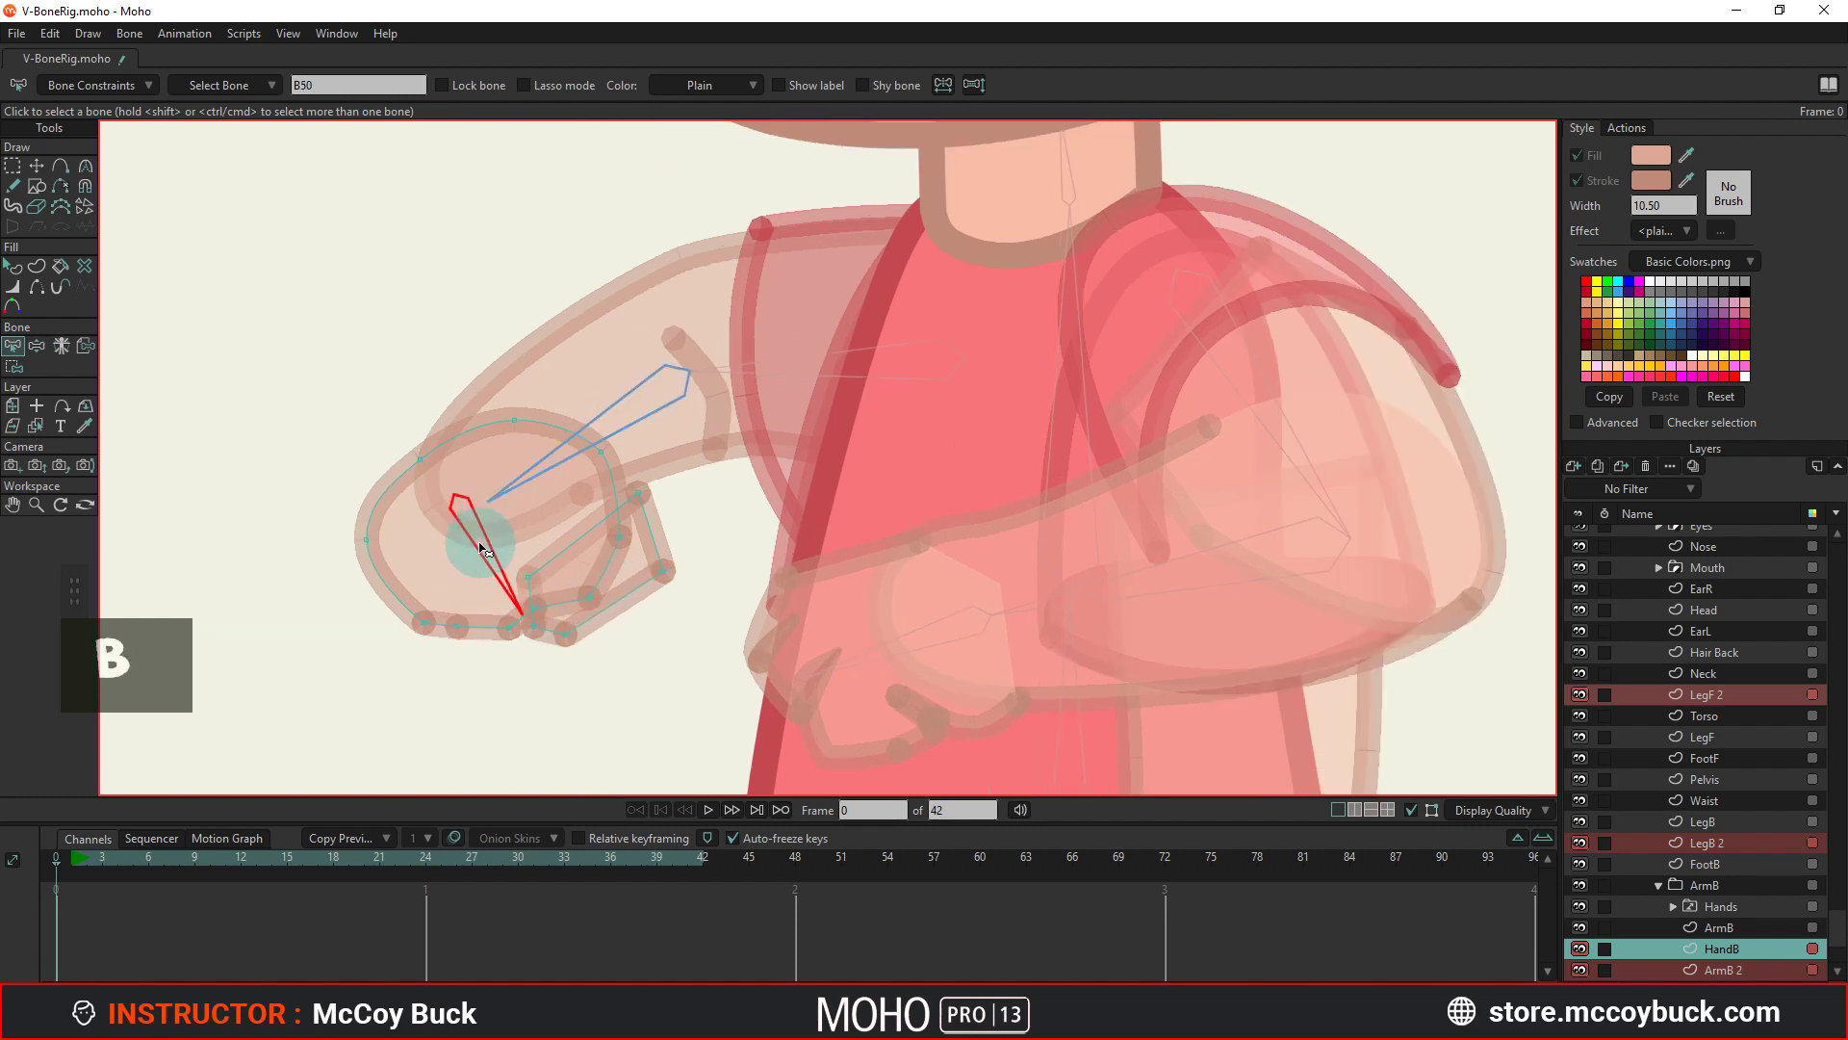
left_click(472, 698)
left_click(486, 541)
key("z")
left_click_drag(619, 417, 677, 567)
key("b")
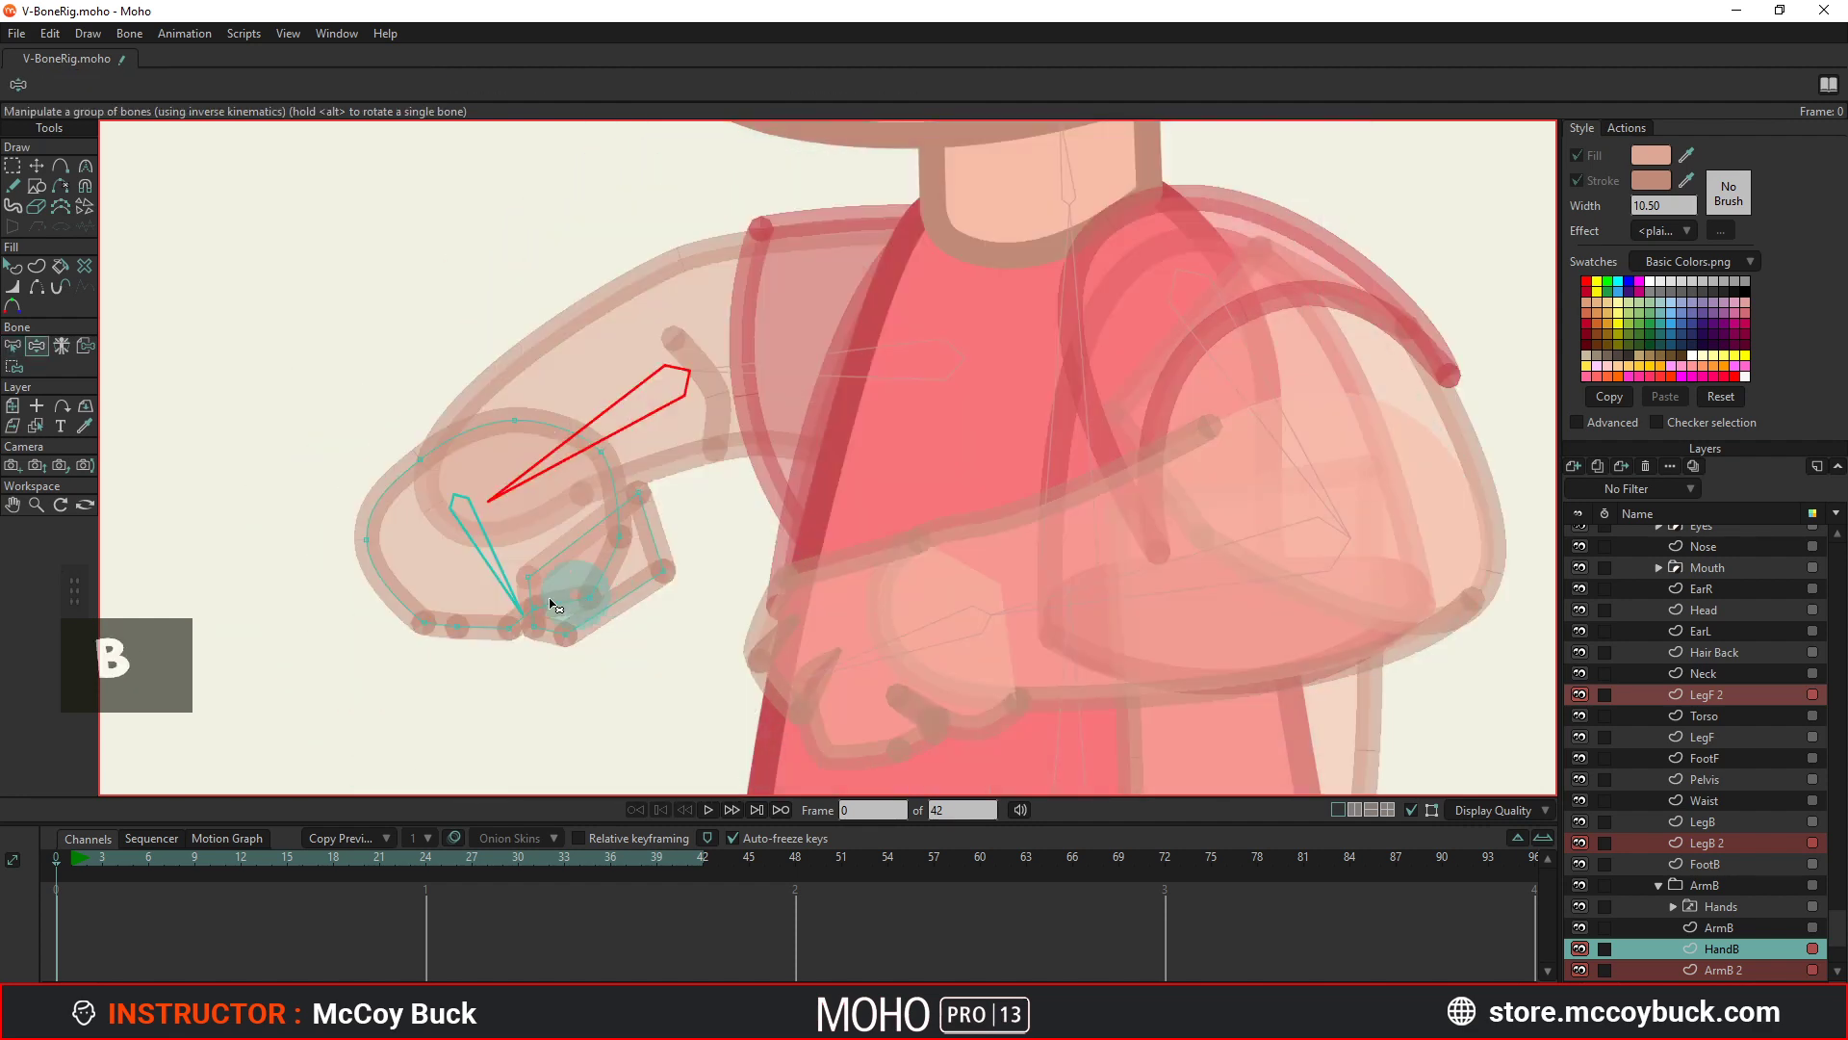
Bind the whole HandB layer to the bent back arm's hand bone with Bind Layer and test its movement.
left_click(494, 552)
left_click(87, 349)
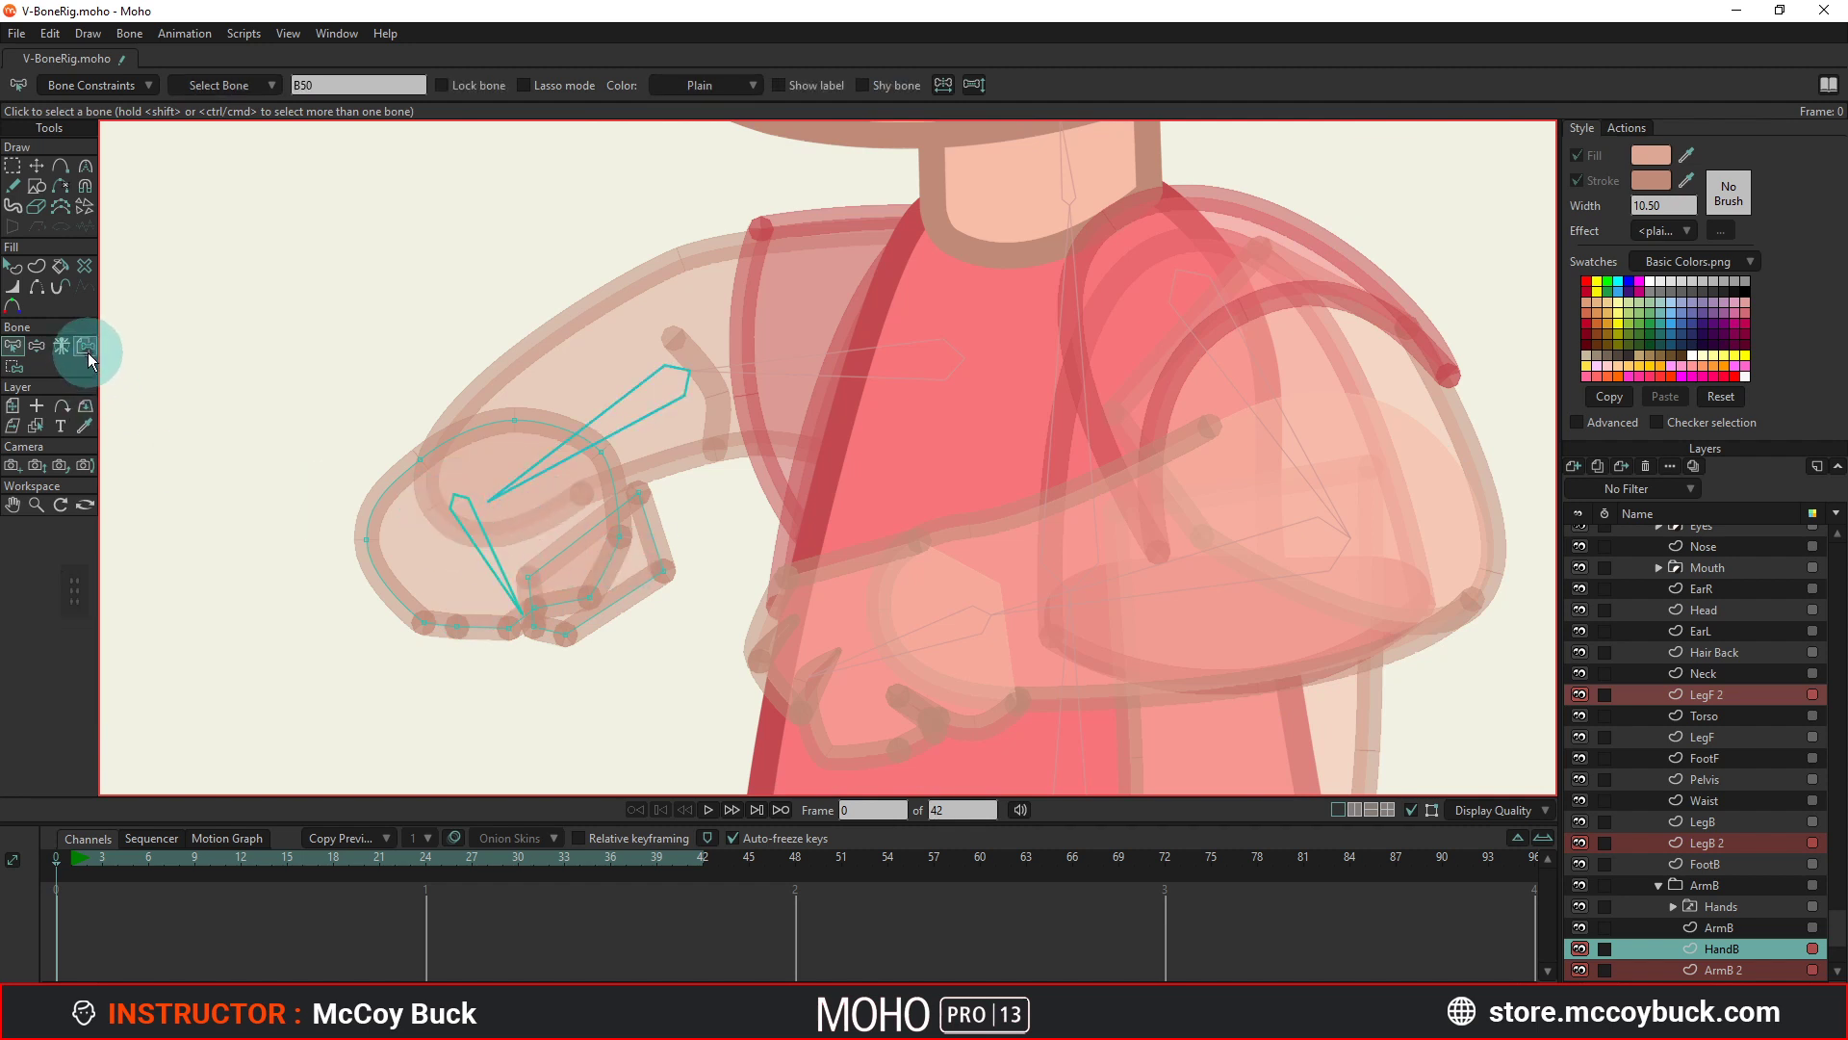
left_click(491, 580)
scroll(488, 560, "down", 3)
key("z")
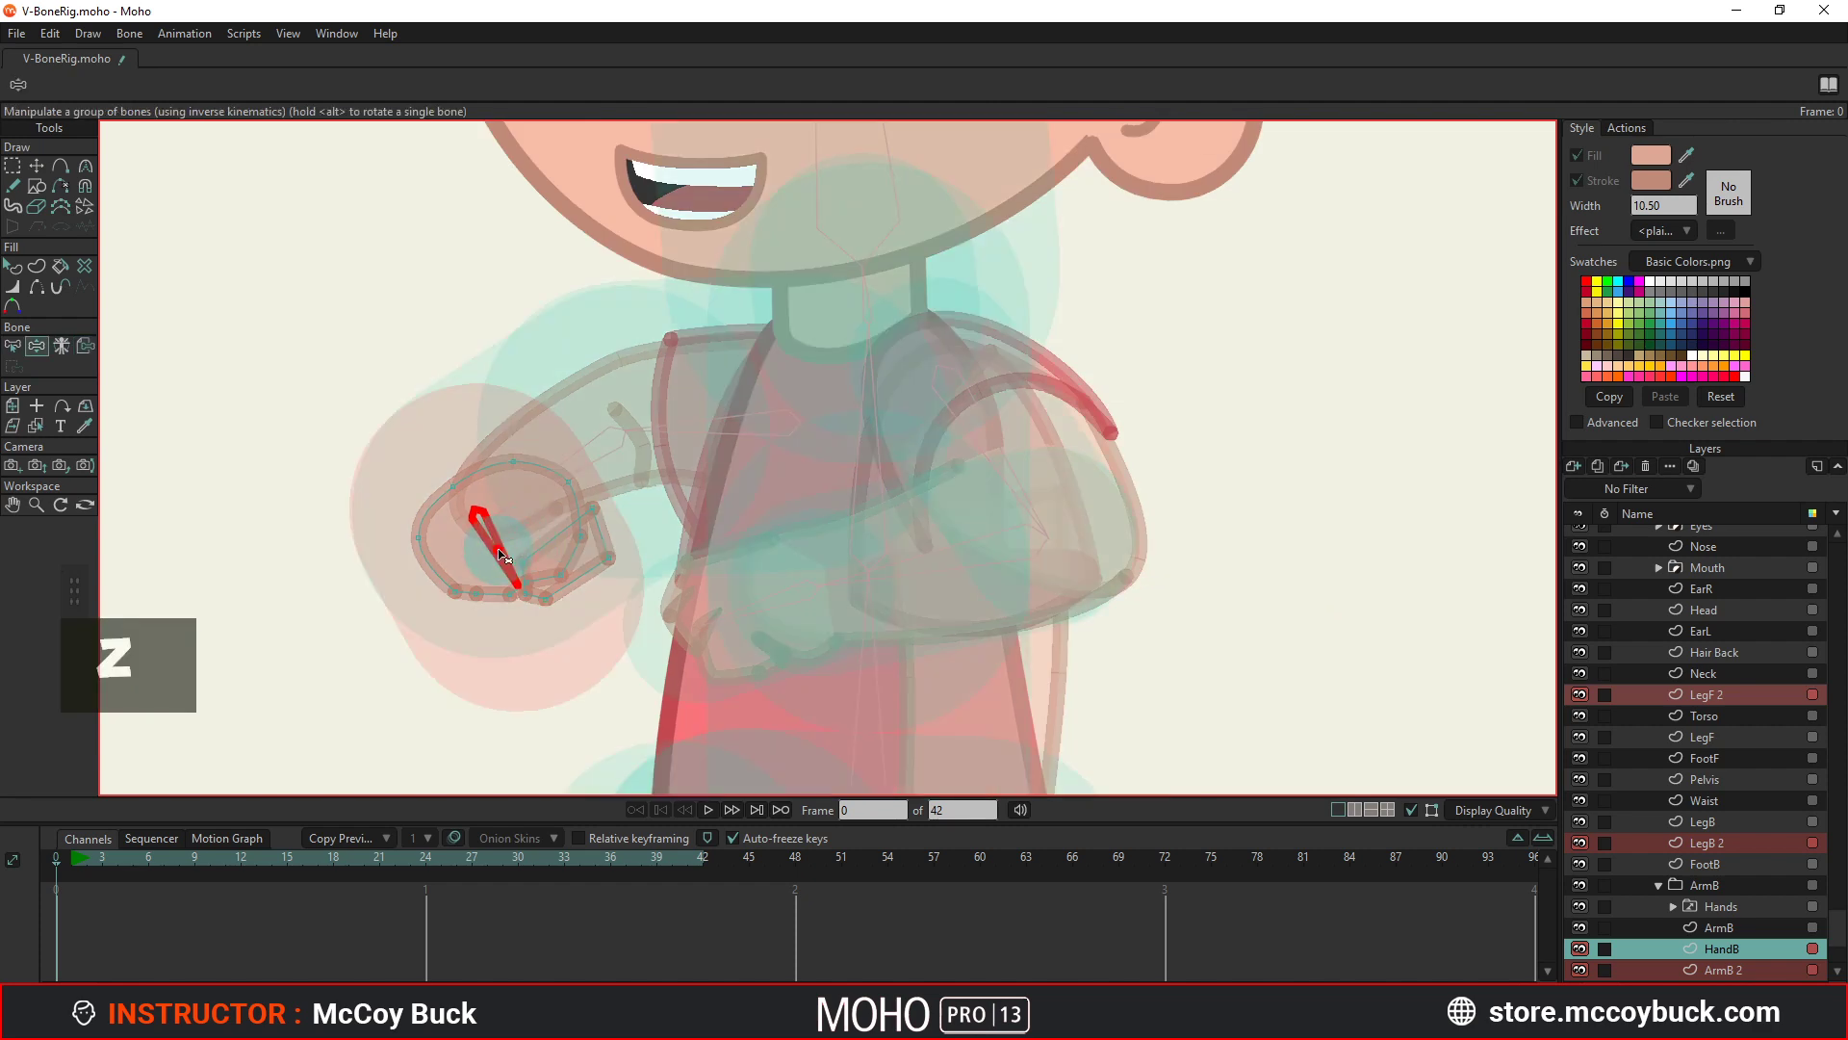
left_click_drag(584, 488, 702, 579)
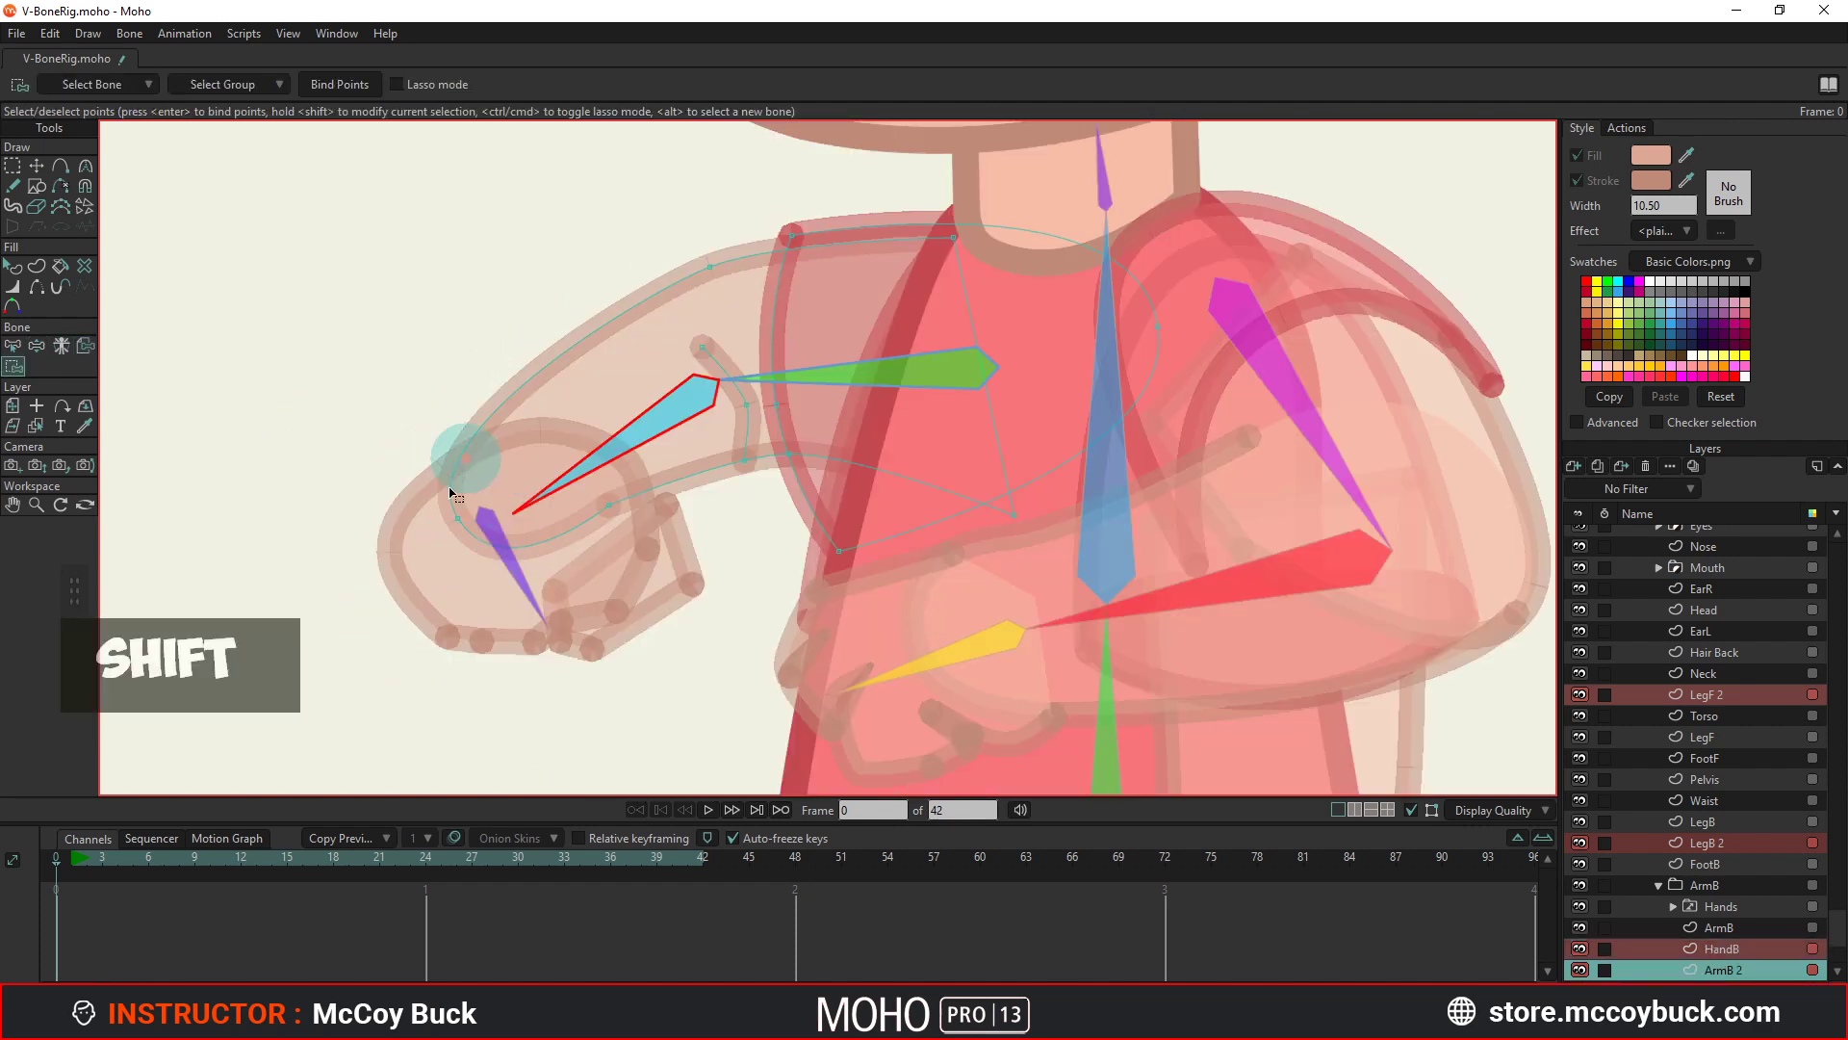
Bind the ArmB 2 layer's two wrist points to the back hand bone and test the wrist's movement.
left_click(508, 564, "alt")
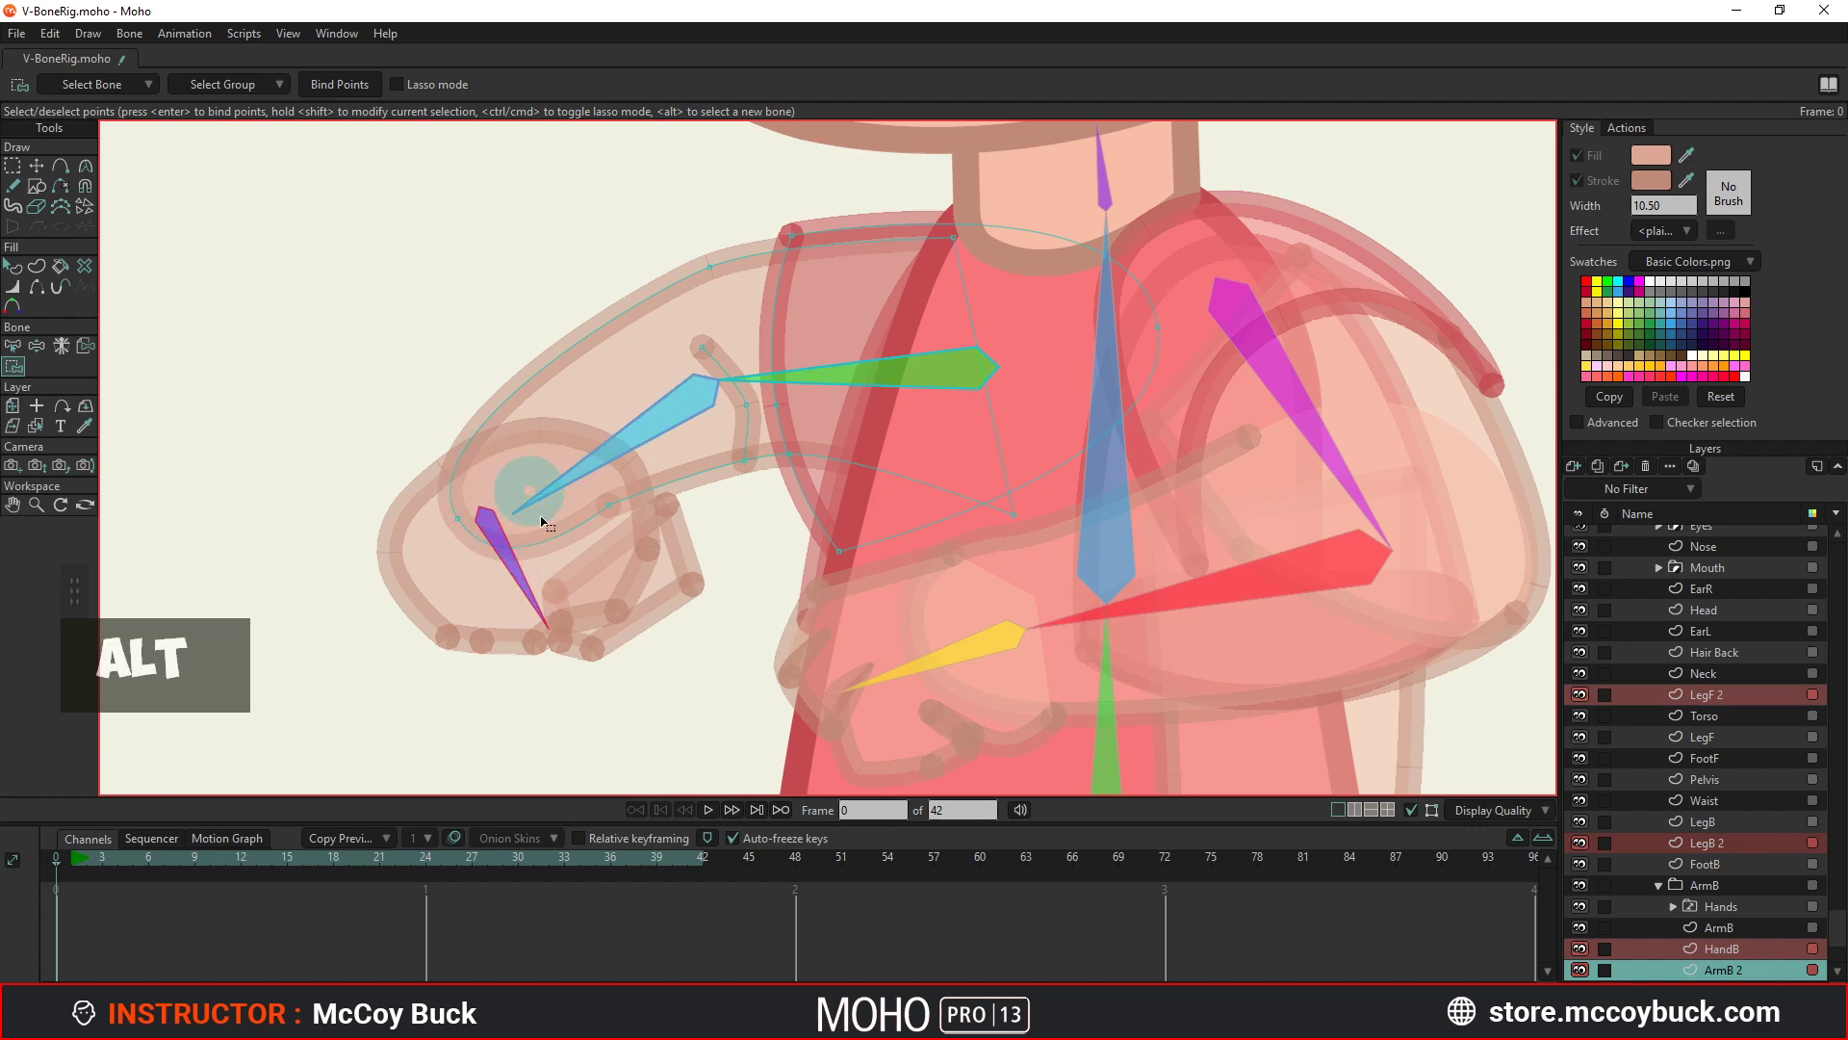
left_click_drag(364, 401, 640, 566, "shift")
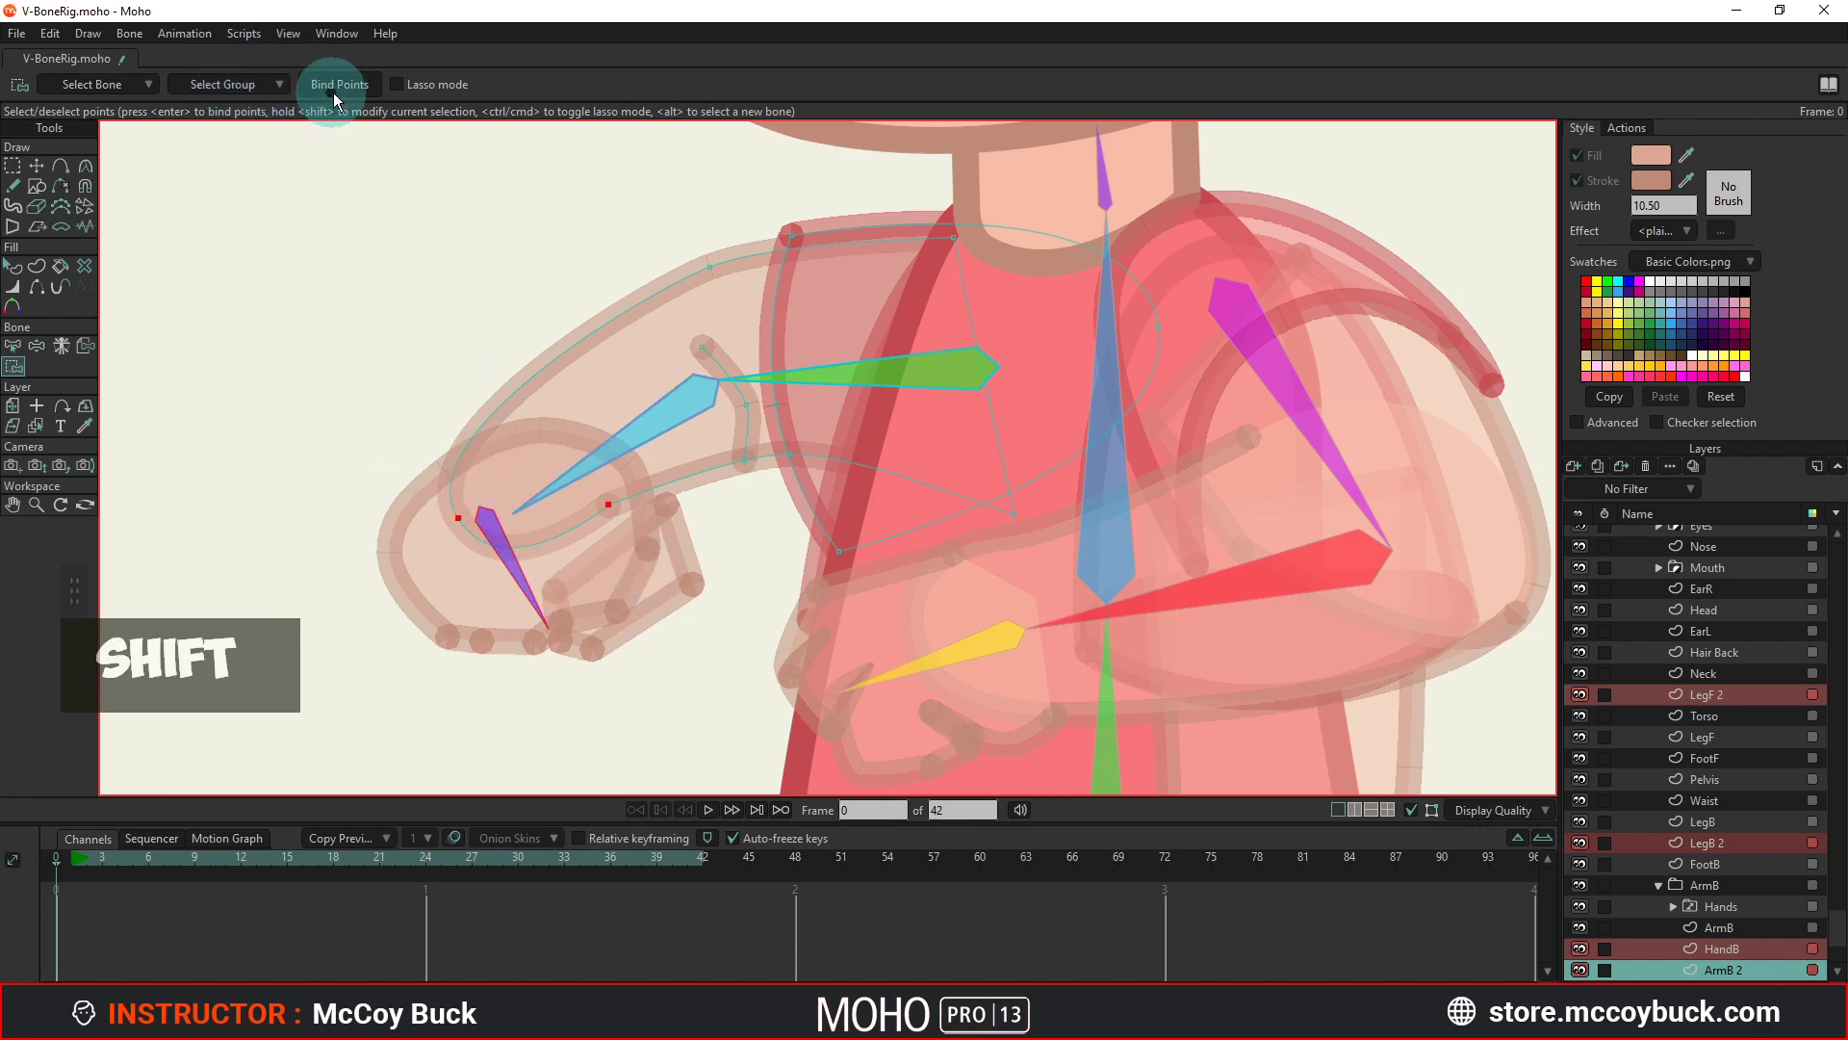
left_click(339, 84)
key("z")
left_click_drag(635, 481, 413, 653)
key("b")
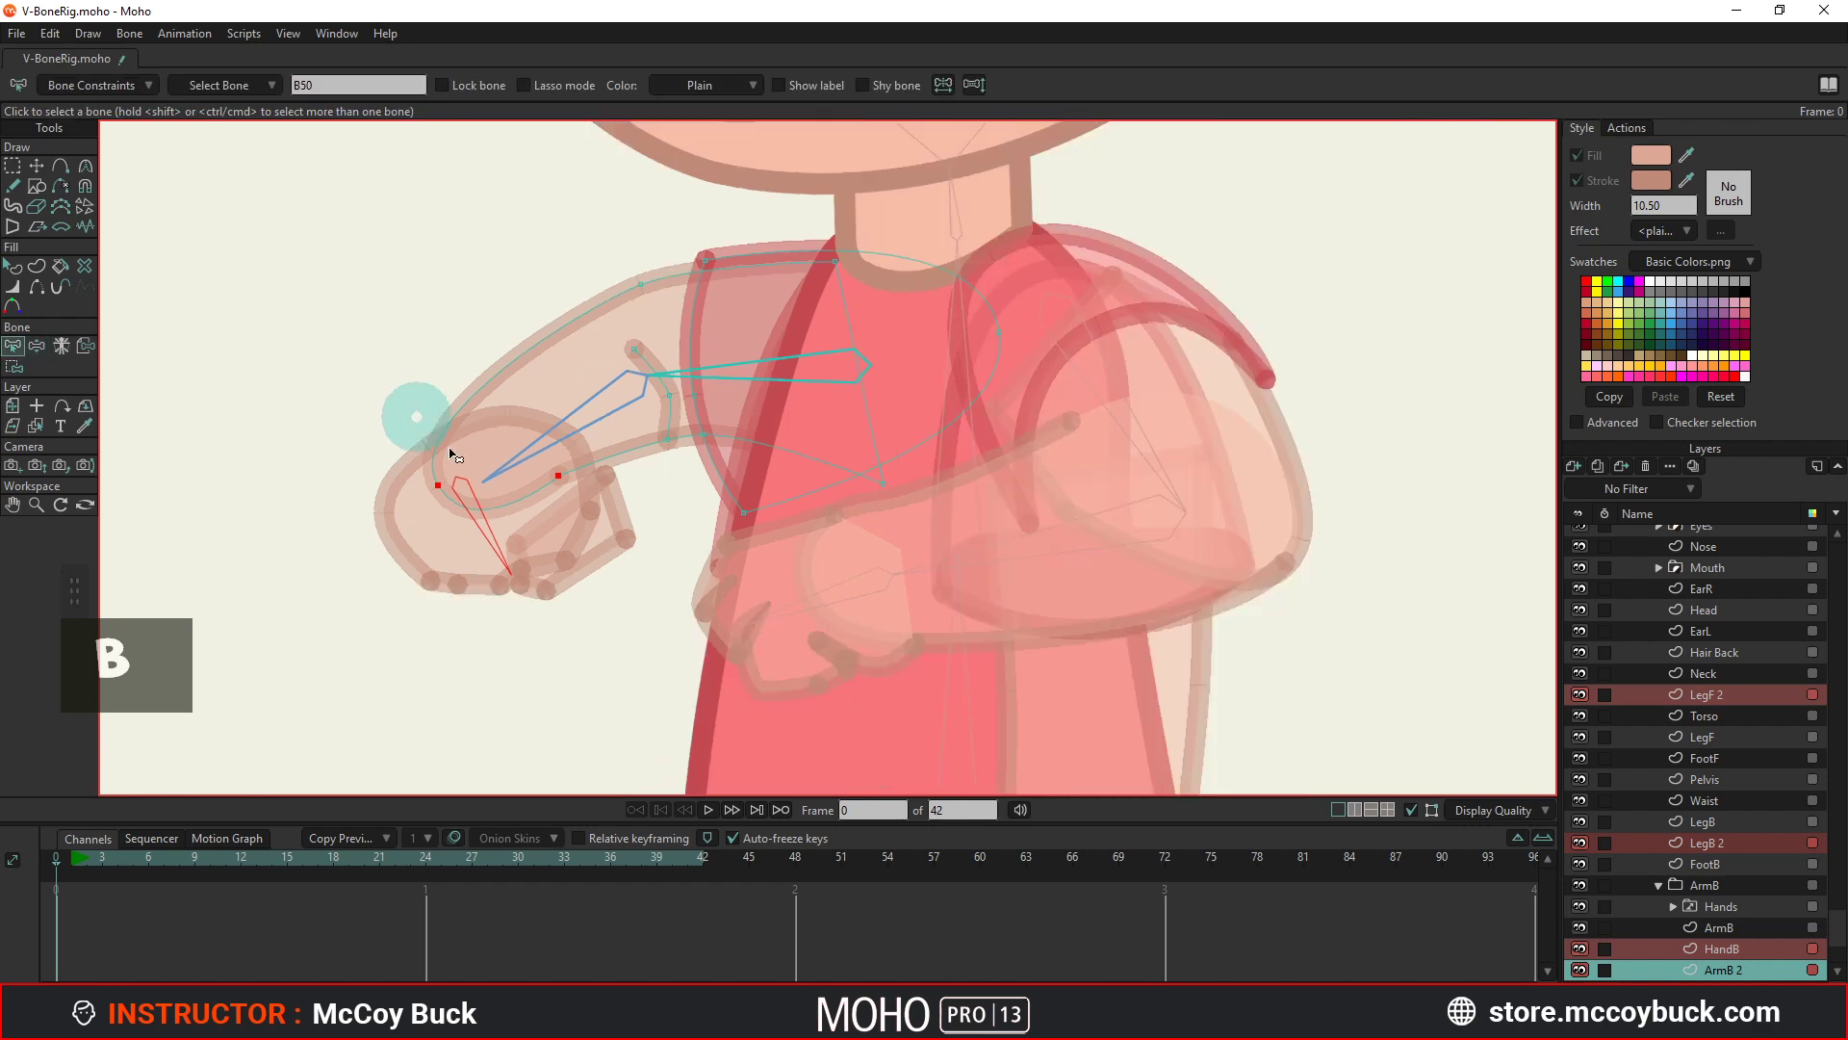
Reduce the bone strength of the bent back arm's upper-arm, forearm and hand bones.
key("s")
scroll(666, 488, "down", 3)
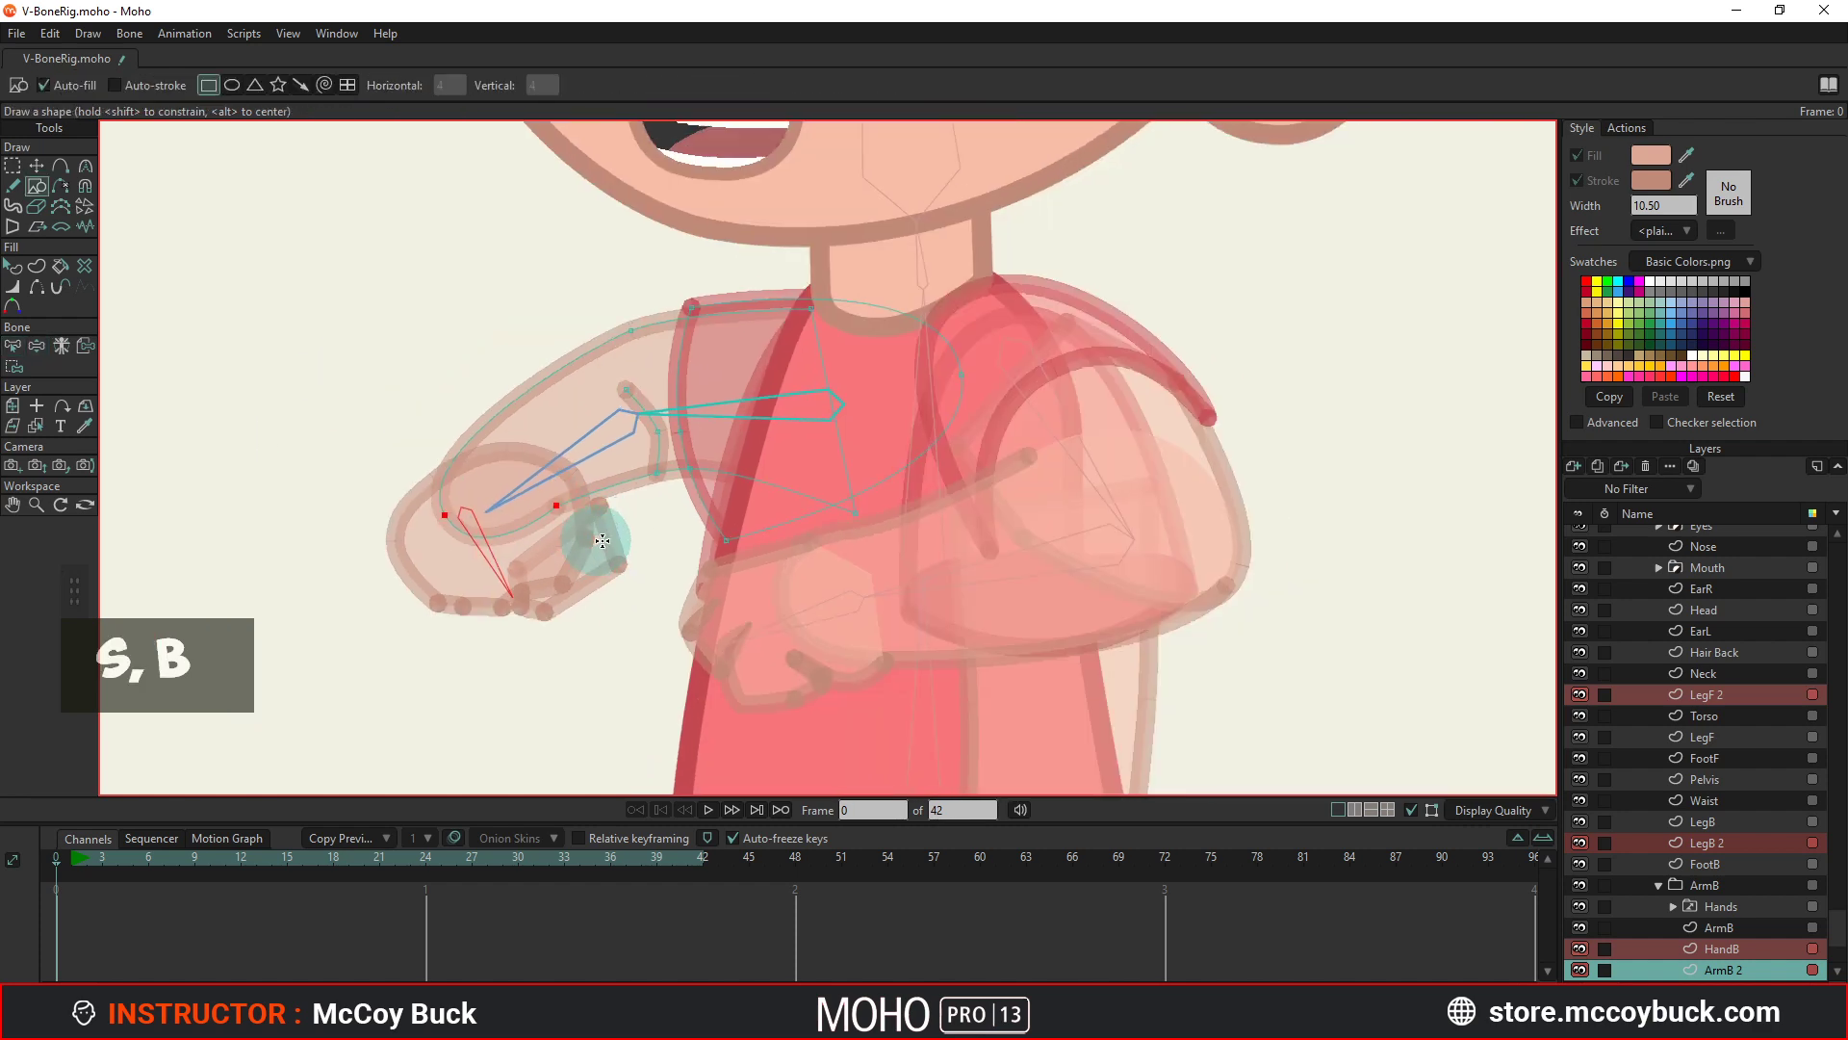
key("b")
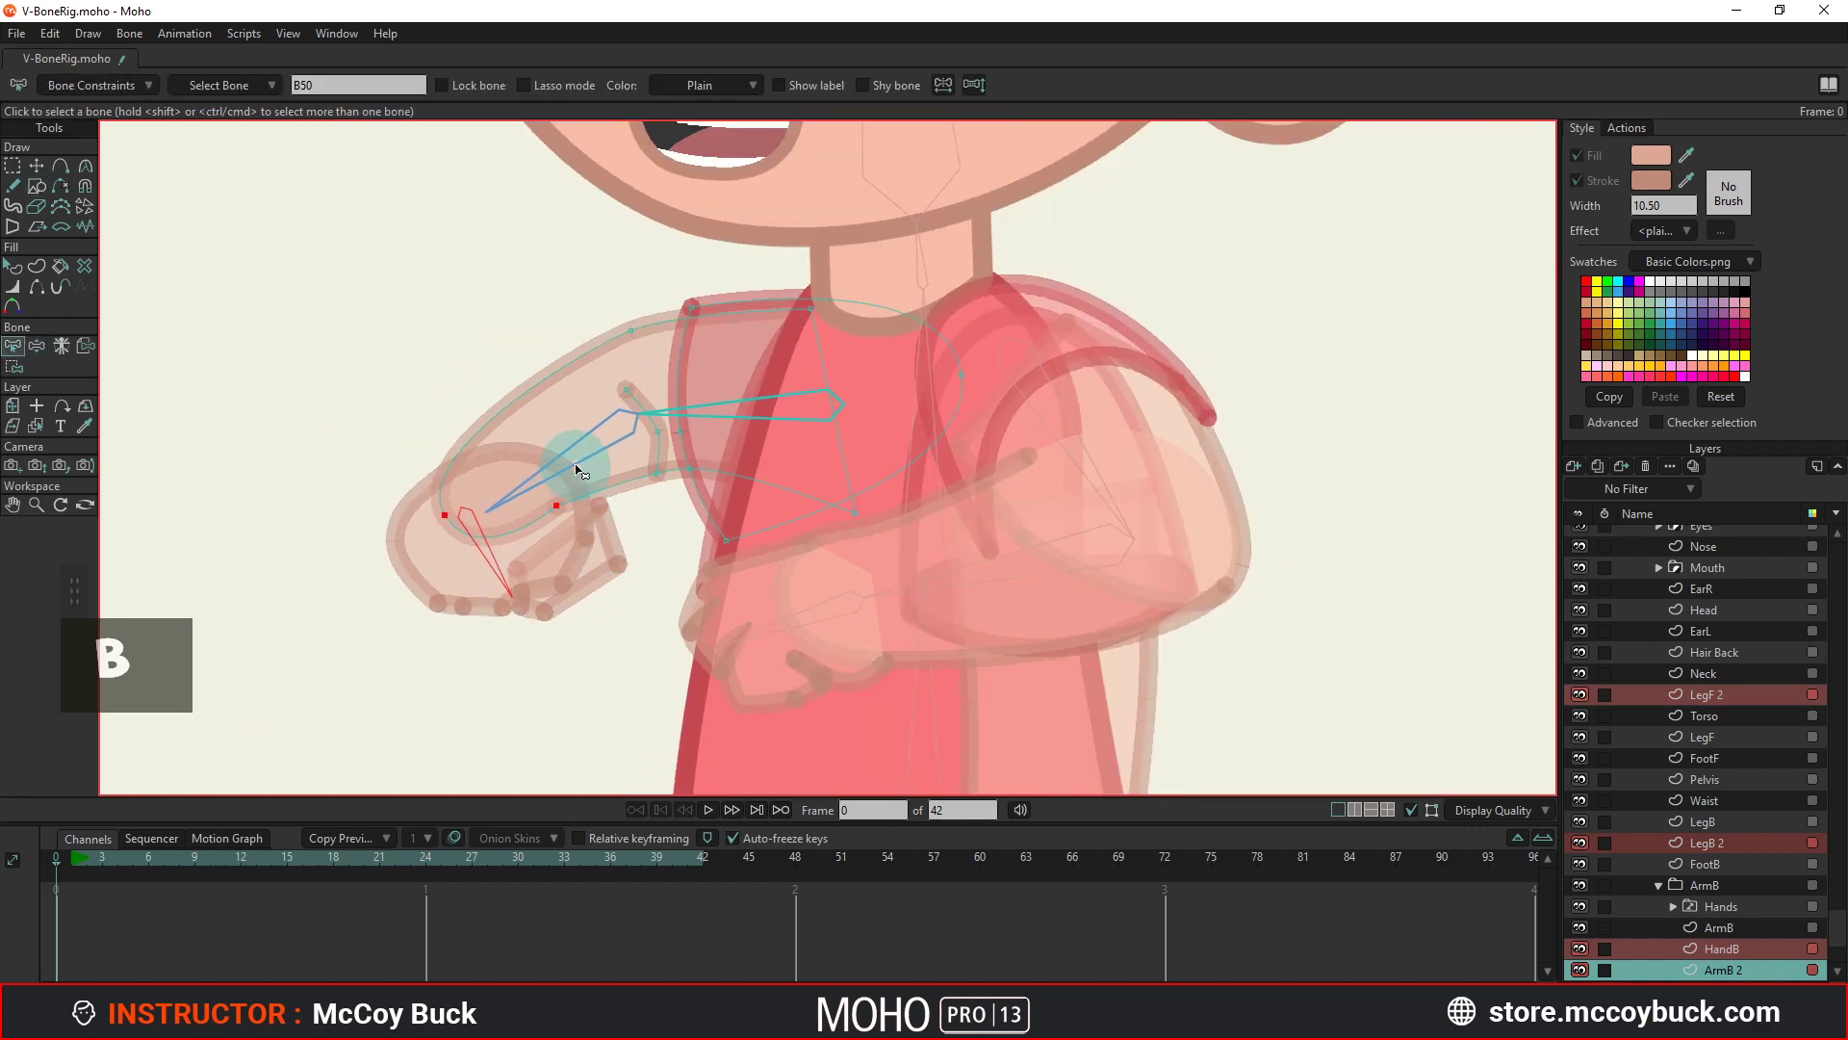
left_click(577, 469, "shift")
key("s")
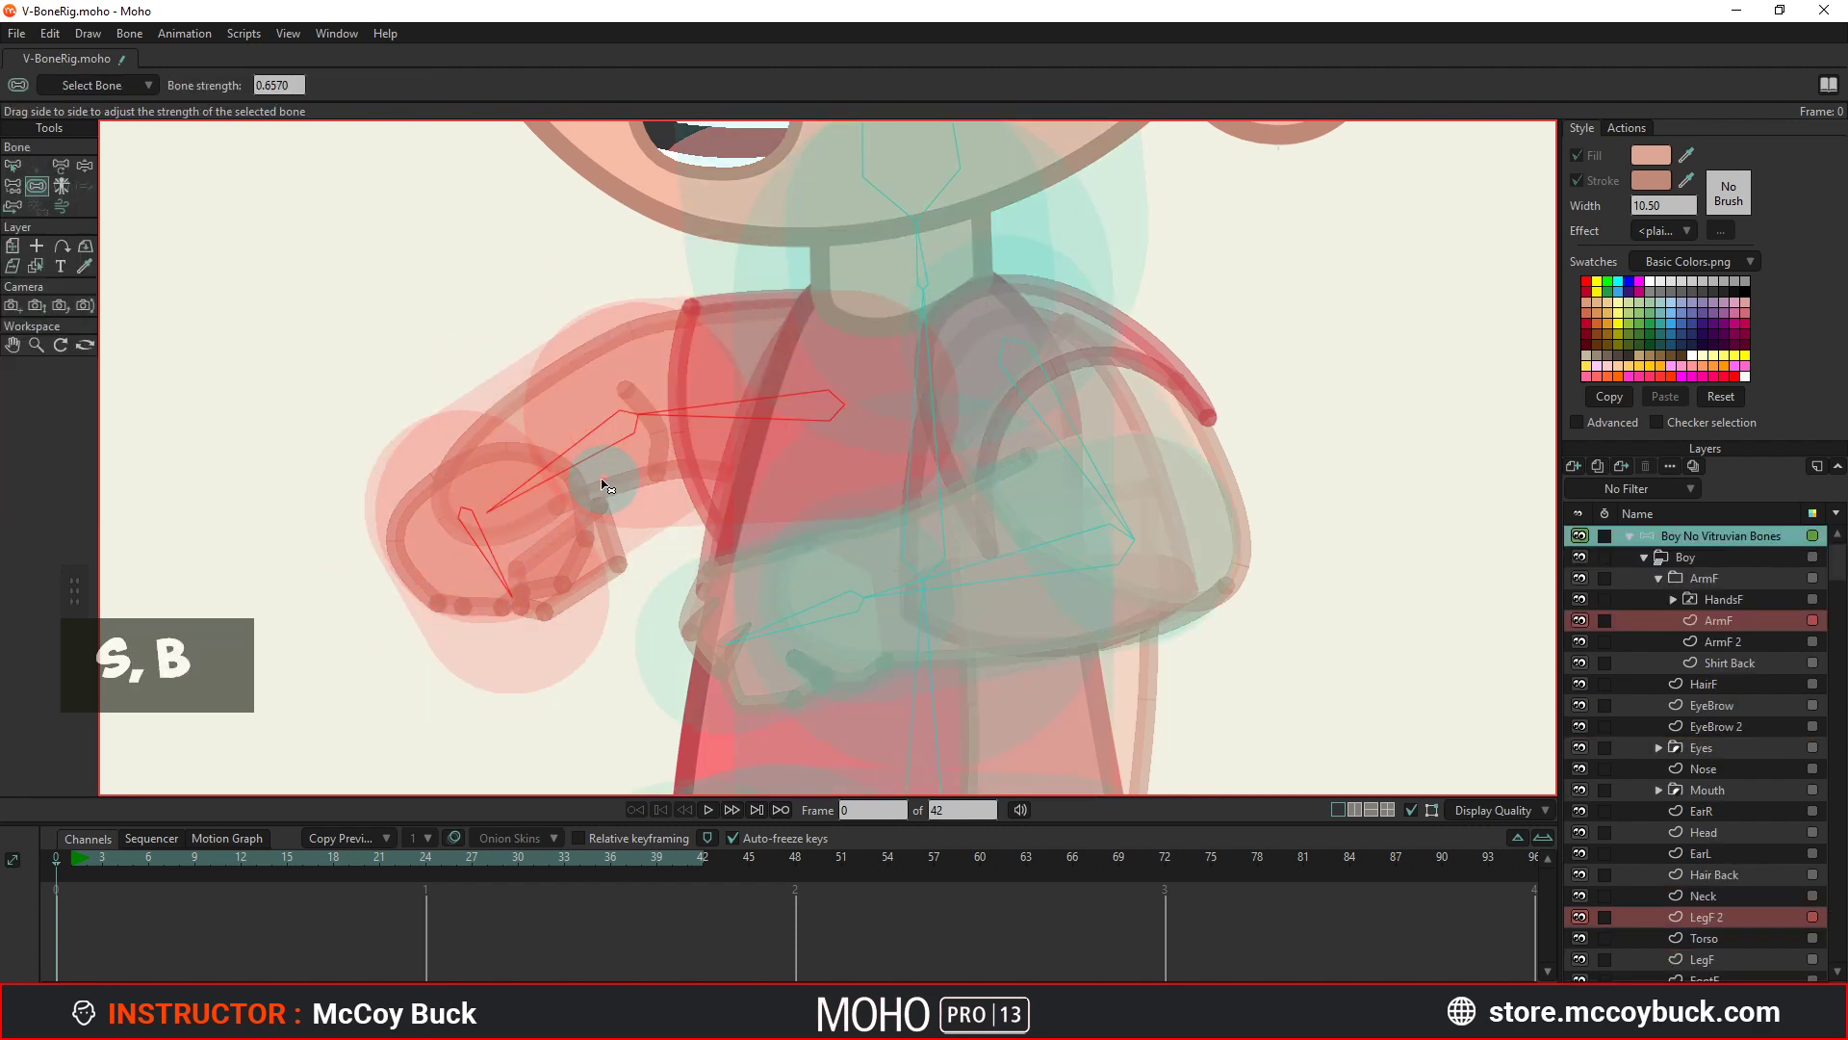
left_click_drag(601, 480, 563, 486)
Test the bending of both bent arms with the Manipulate Bones tool.
left_click_drag(703, 435, 759, 435)
scroll(717, 436, "down", 3)
key("z")
left_click(903, 580)
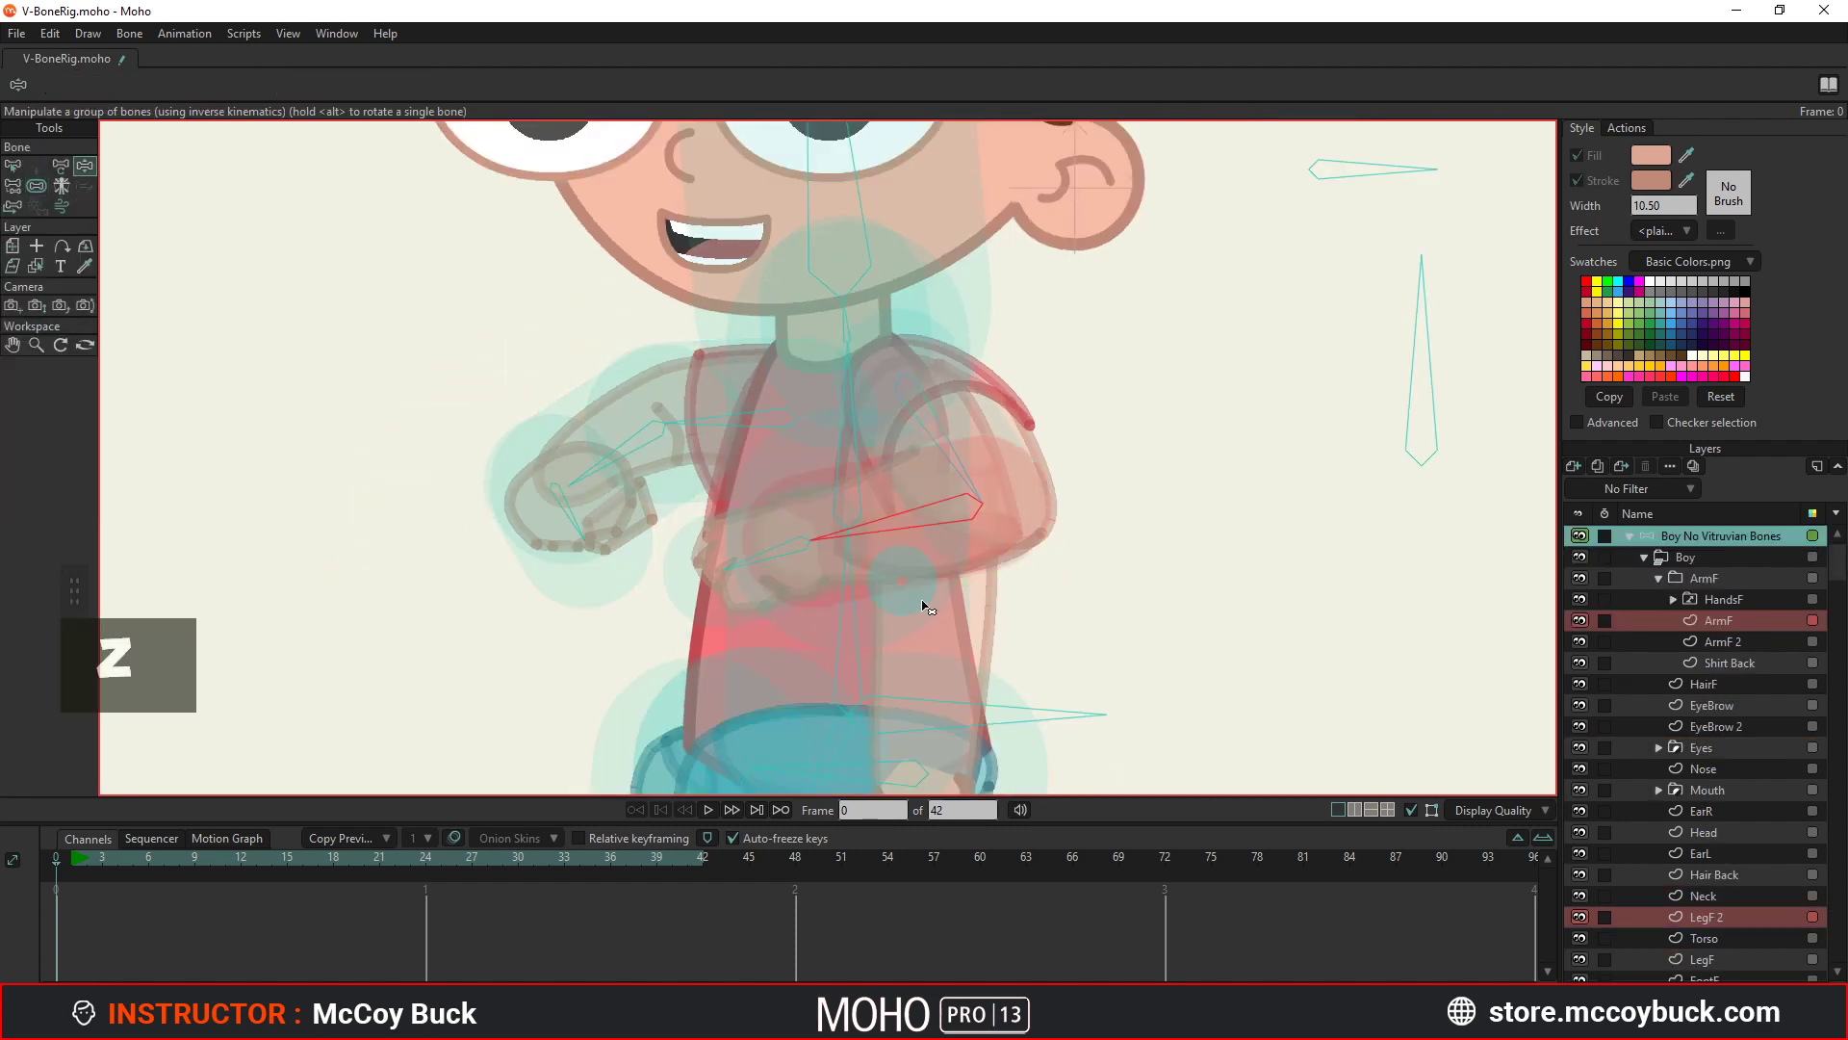
left_click_drag(922, 600, 966, 654)
mouse_move(610, 464)
left_mouse_down()
mouse_move(693, 488)
mouse_move(608, 494)
left_mouse_up()
left_click_drag(923, 570, 838, 585)
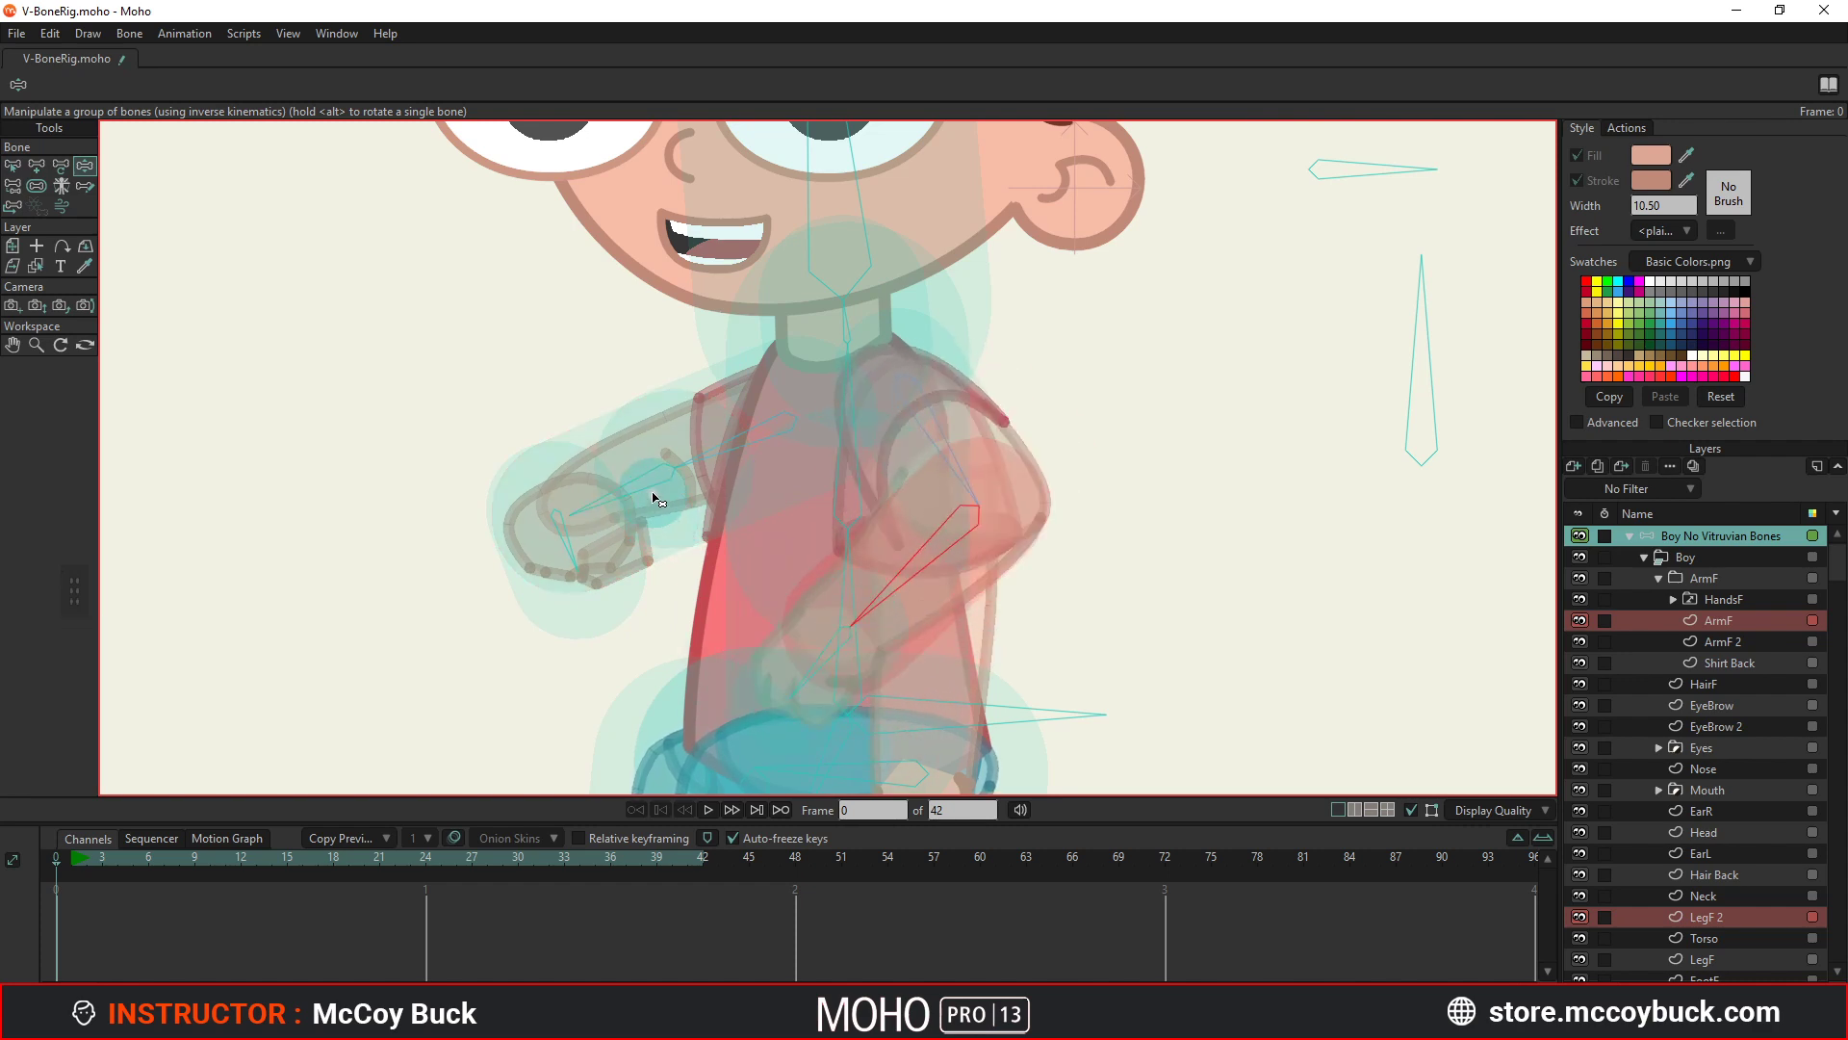
mouse_move(652, 497)
left_mouse_down()
mouse_move(668, 511)
mouse_move(674, 490)
left_mouse_up()
Bind all points of the bent back leg's LegB 2 layer to its leg bones.
key("b")
left_click_drag(801, 596, 709, 337)
scroll(764, 655, "up", 3)
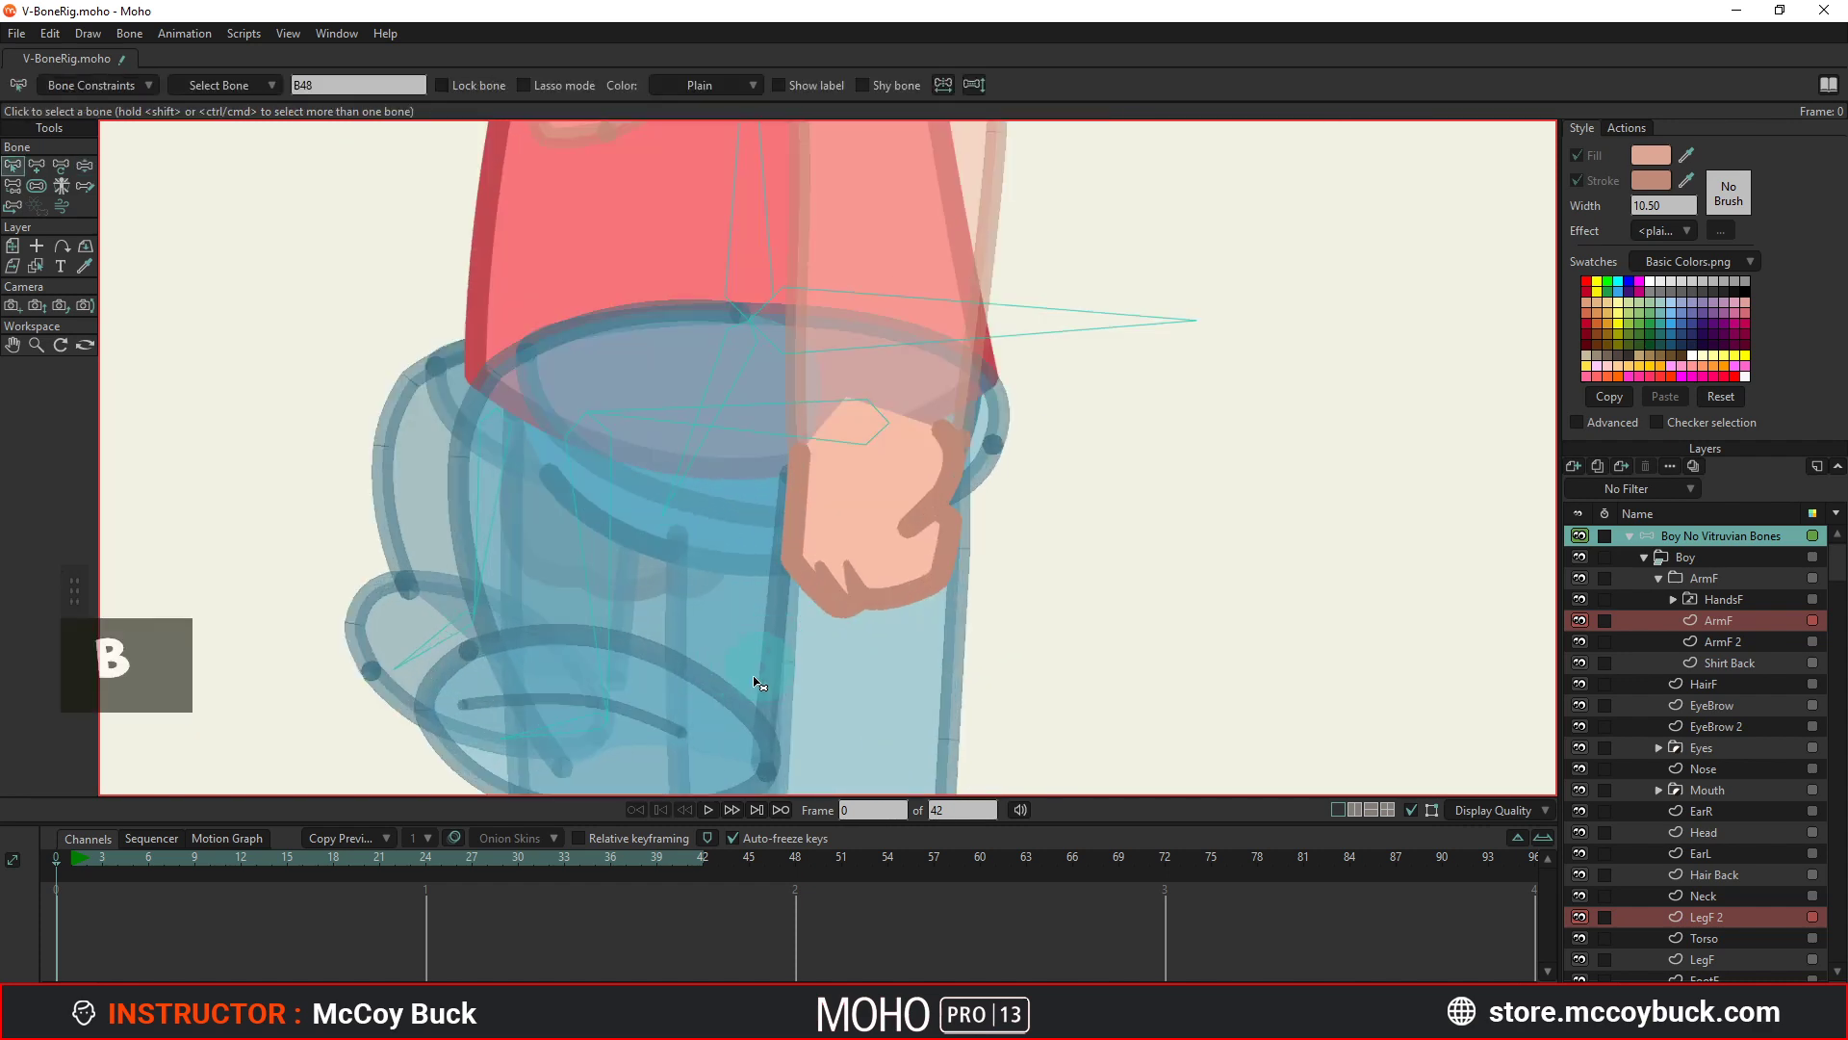
left_click(735, 445, "alt")
key("ctrl+a")
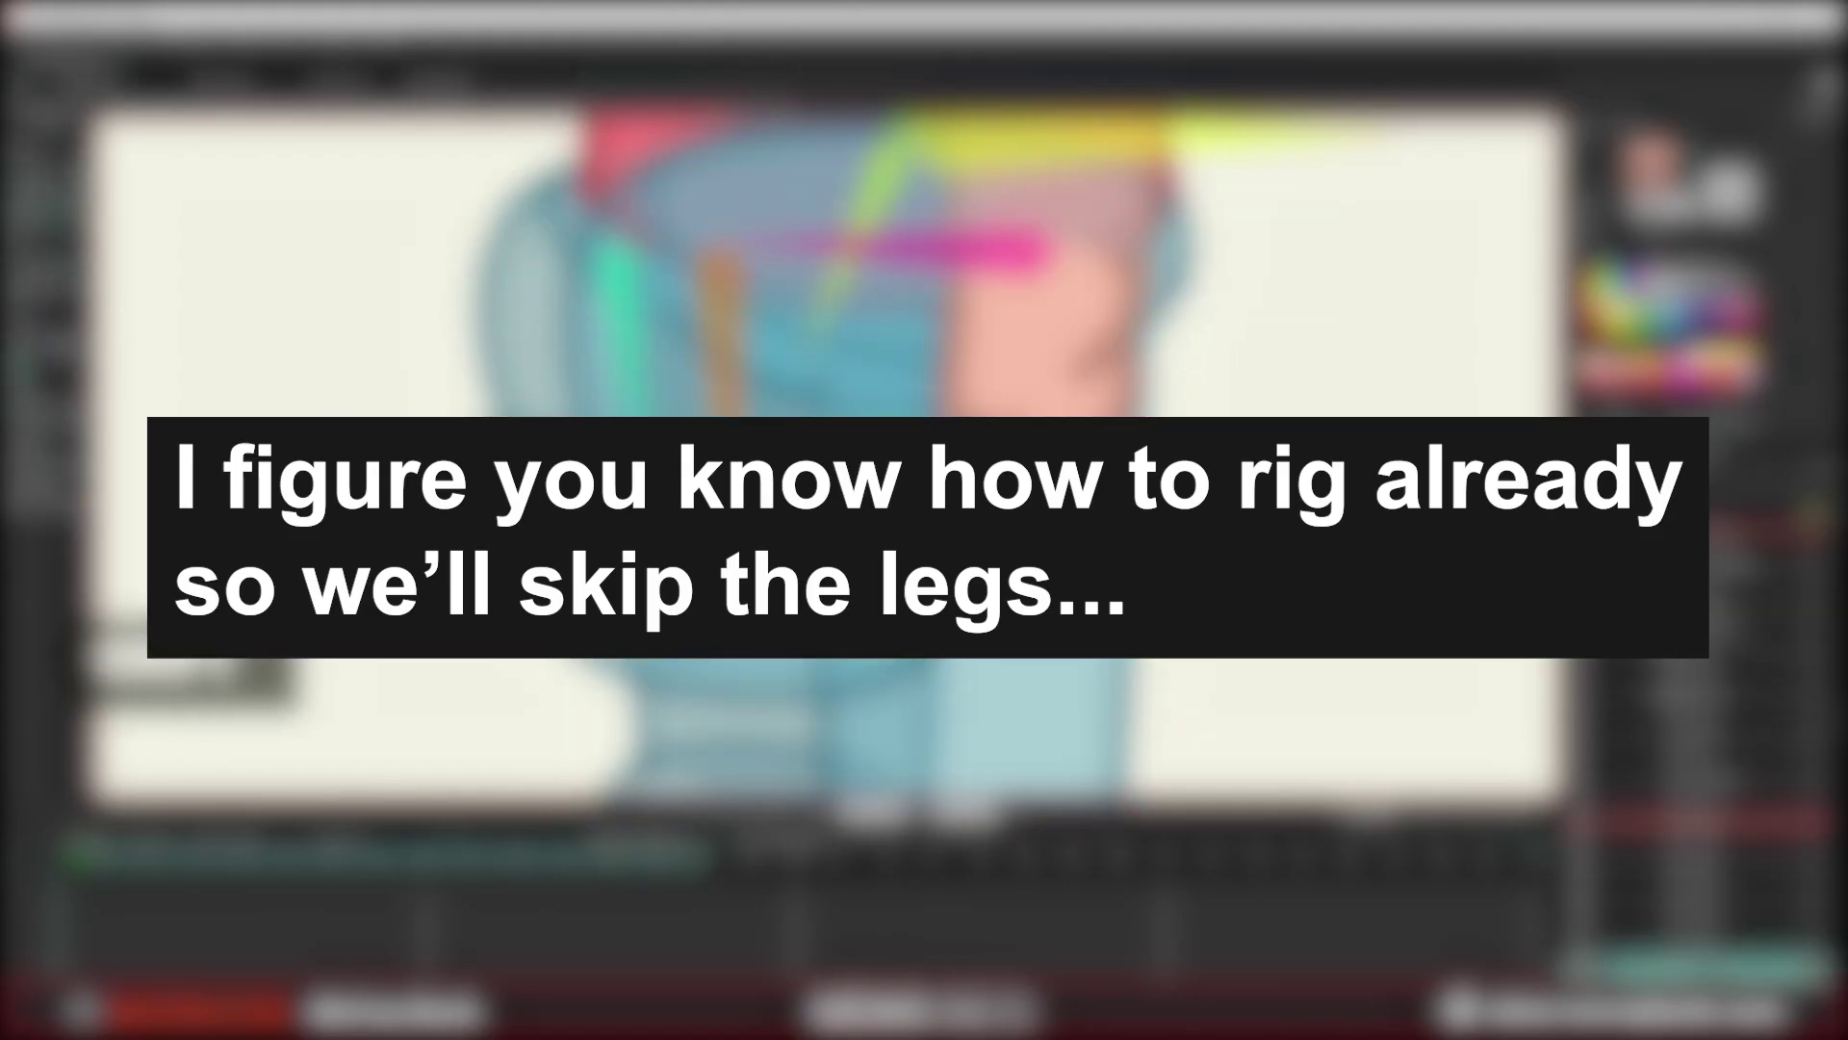
key("b")
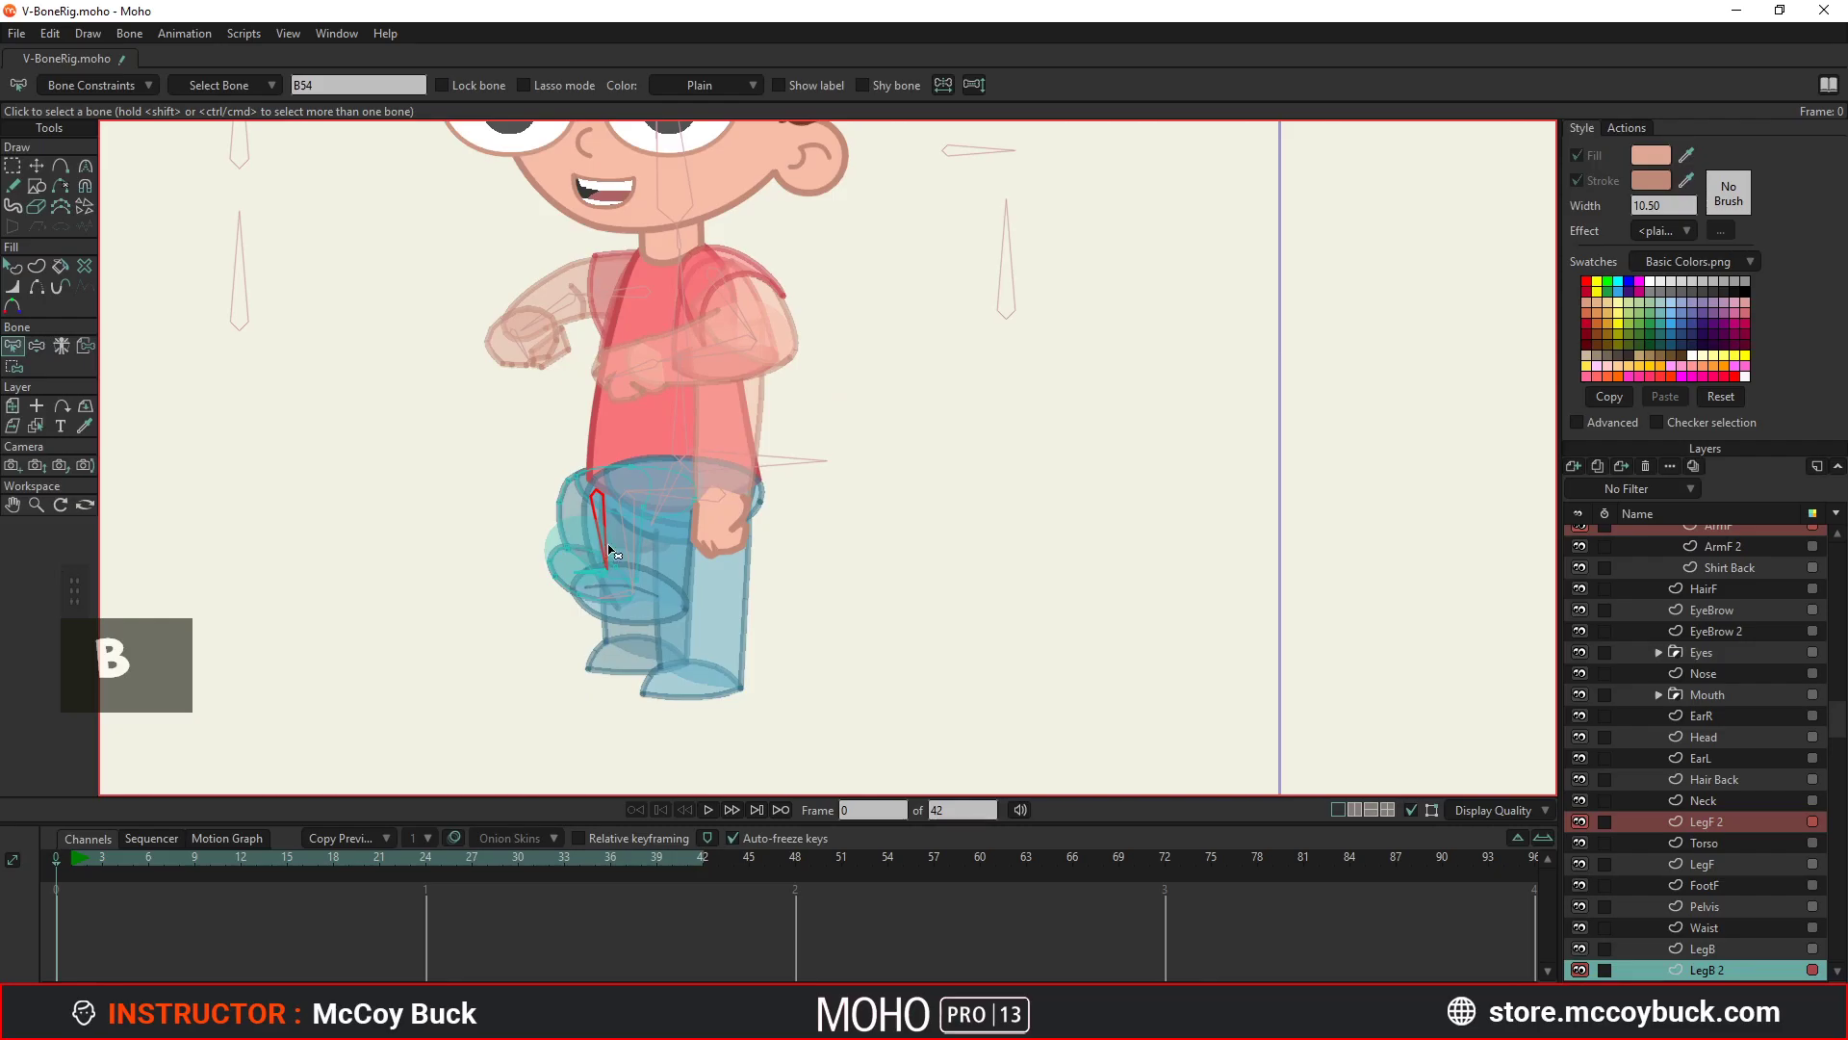
left_click(612, 499)
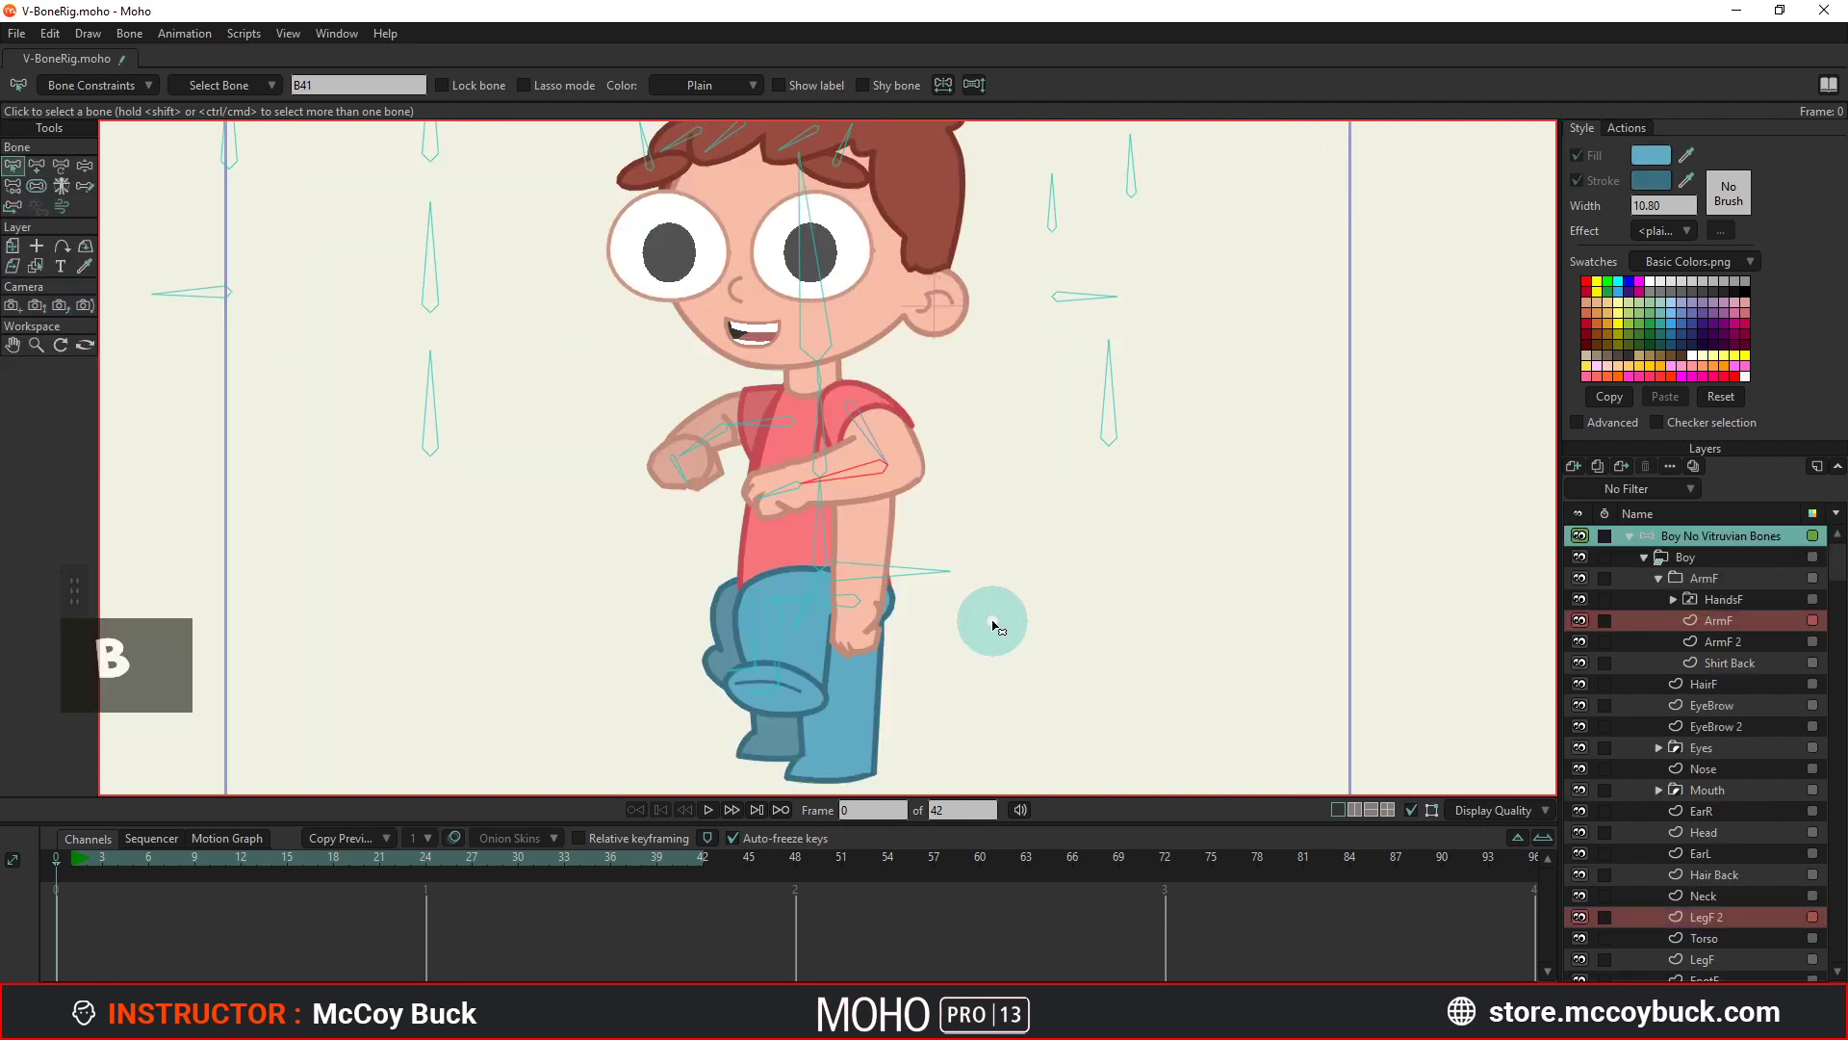
Test the bending of the bent arms and bent legs with the Manipulate Bones tool.
scroll(963, 592, "up", 2)
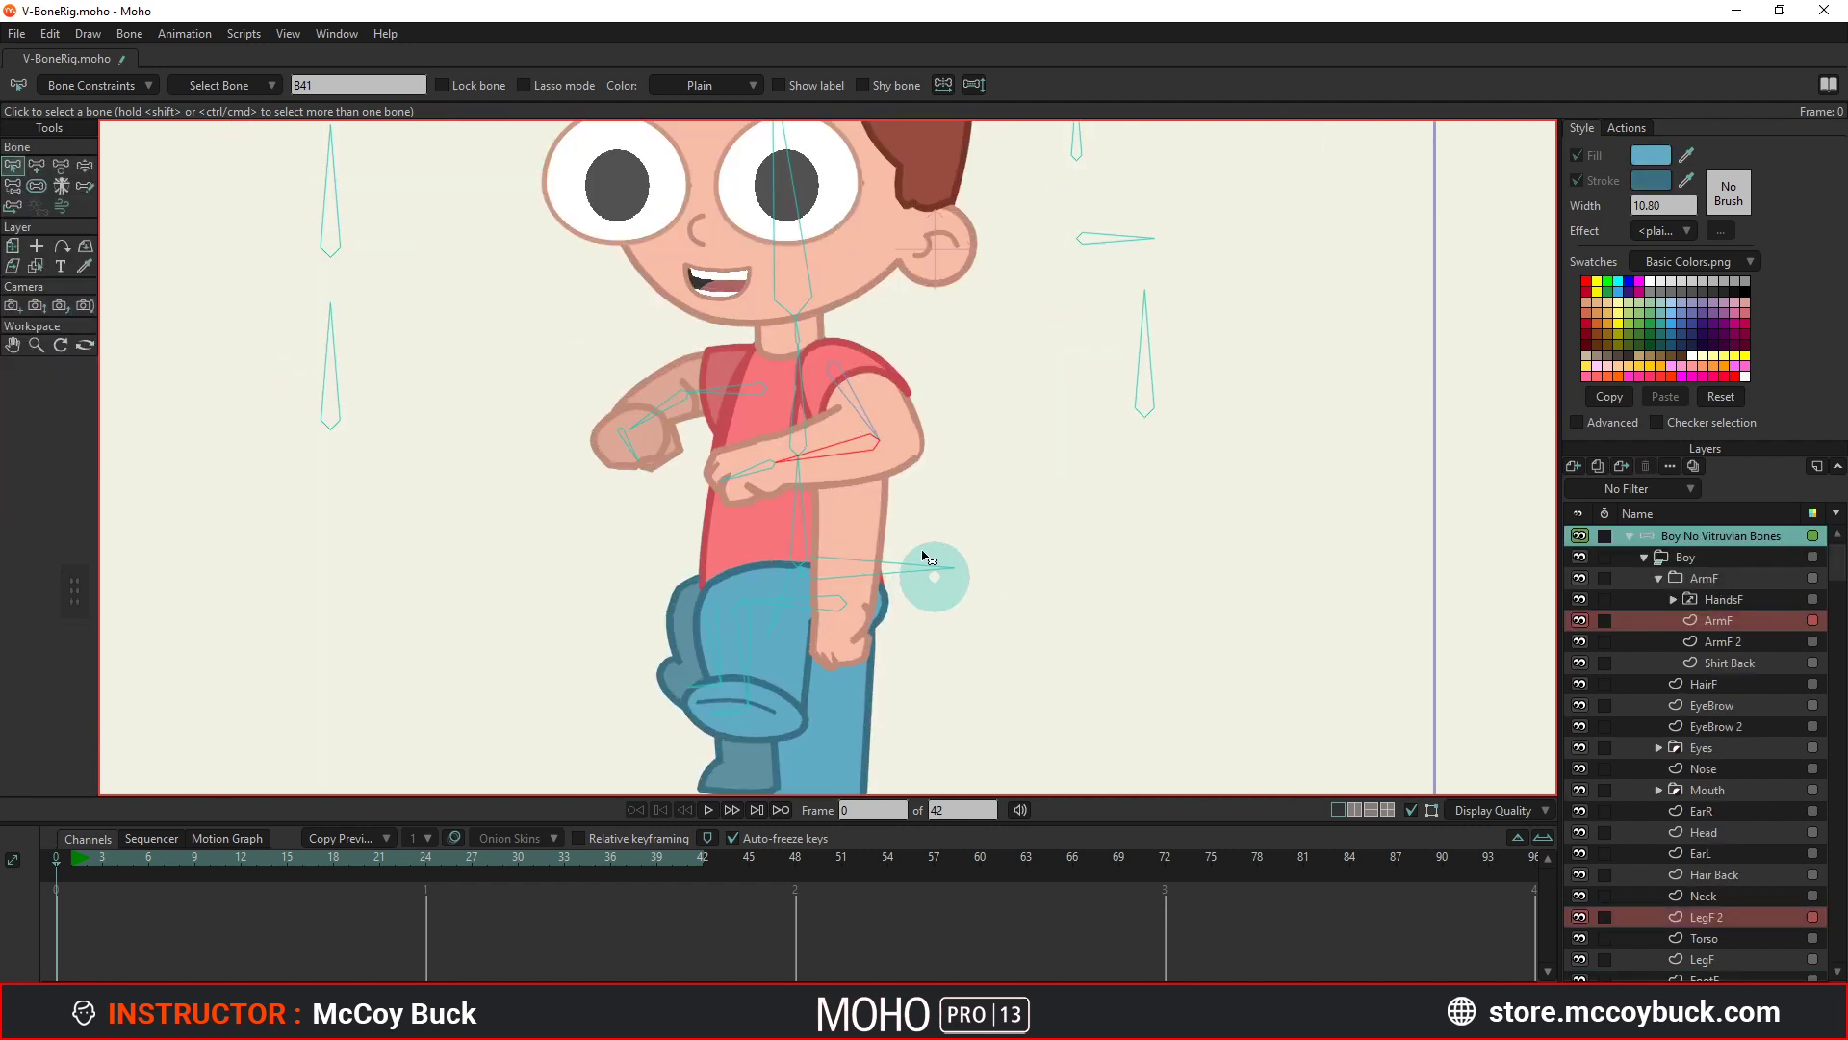
key("z")
left_click_drag(897, 513, 863, 534)
left_click_drag(705, 422, 672, 453)
left_click_drag(819, 569, 797, 389)
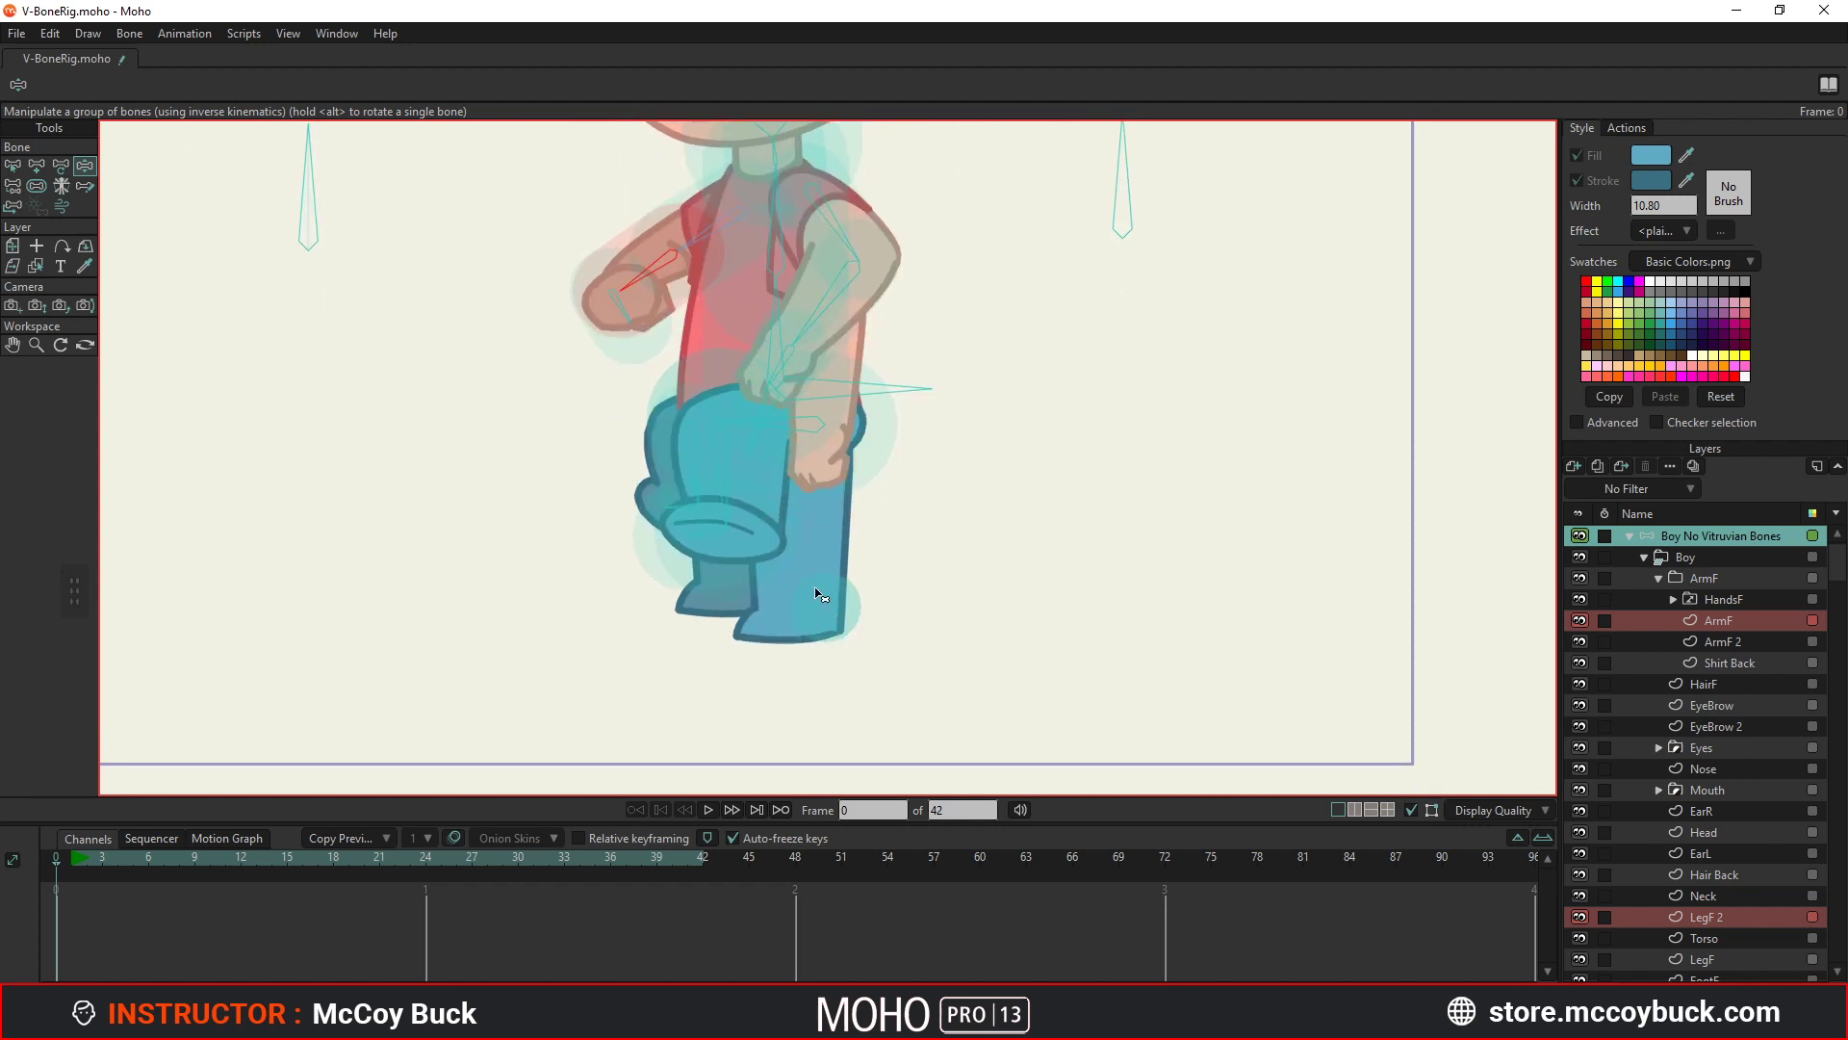
left_click_drag(746, 486, 761, 563)
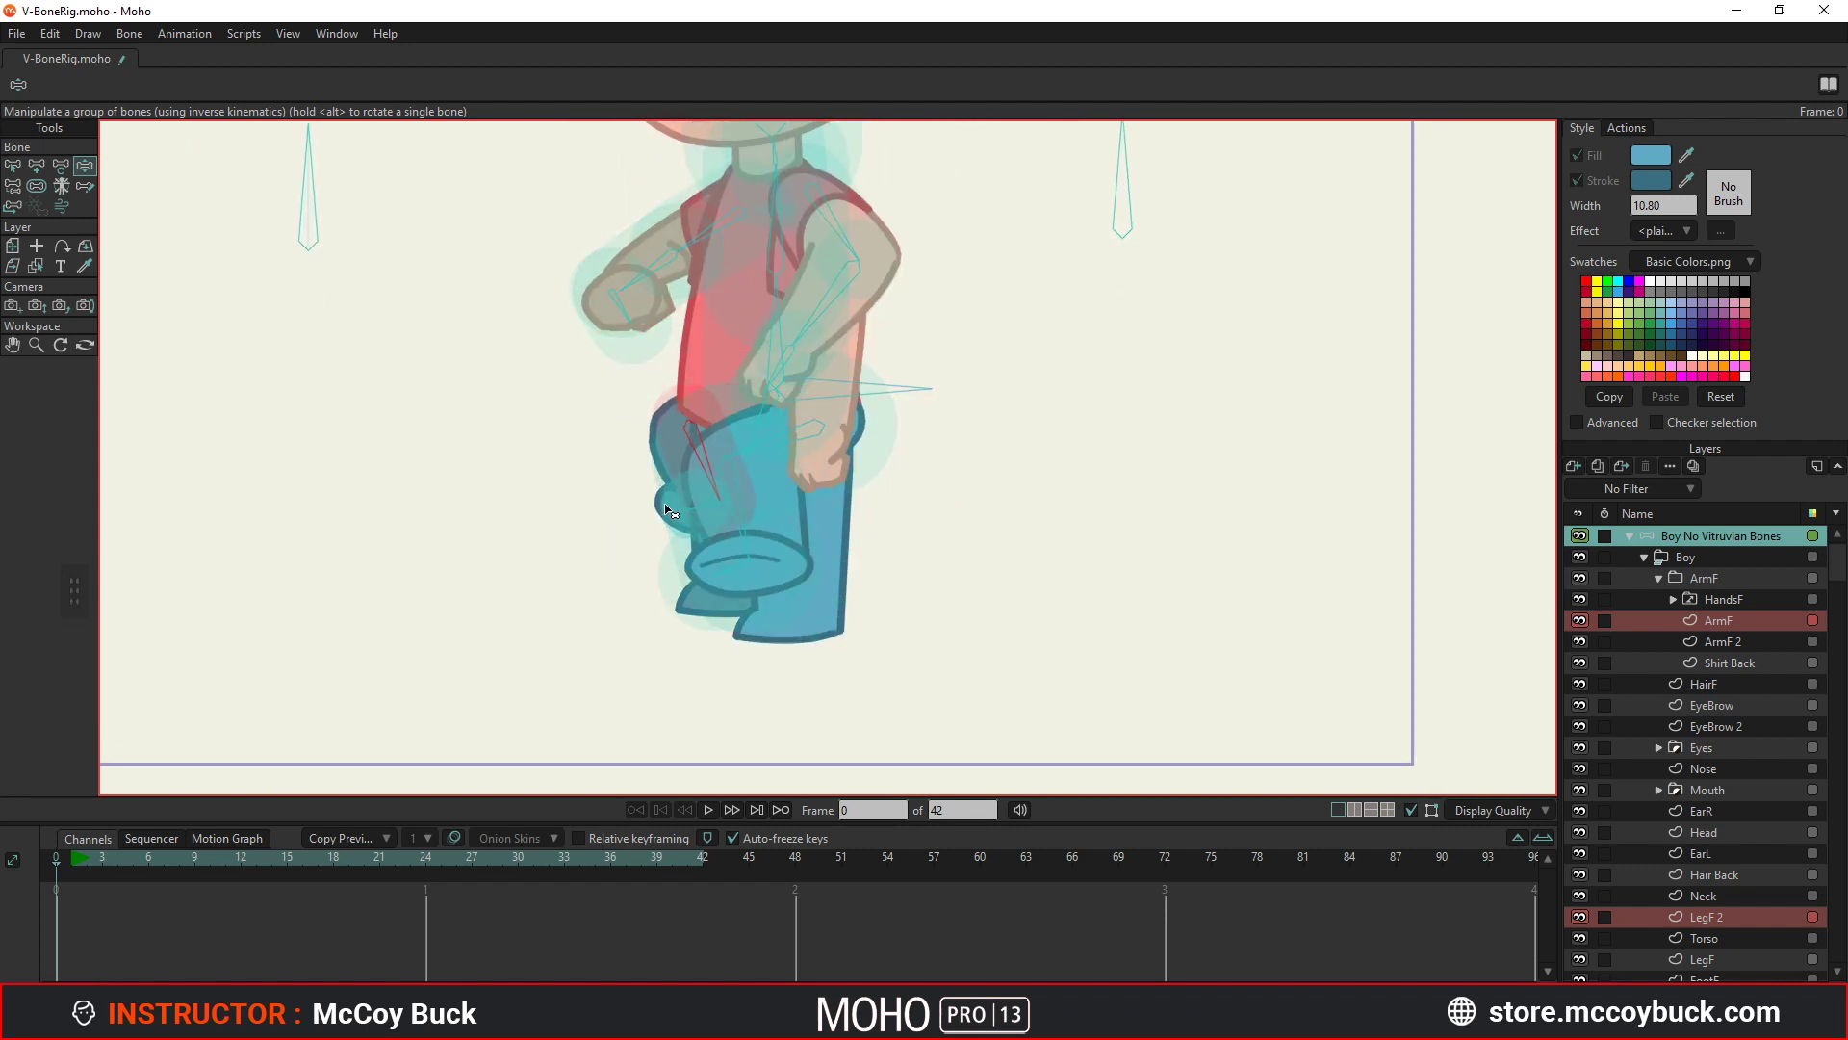
key("b")
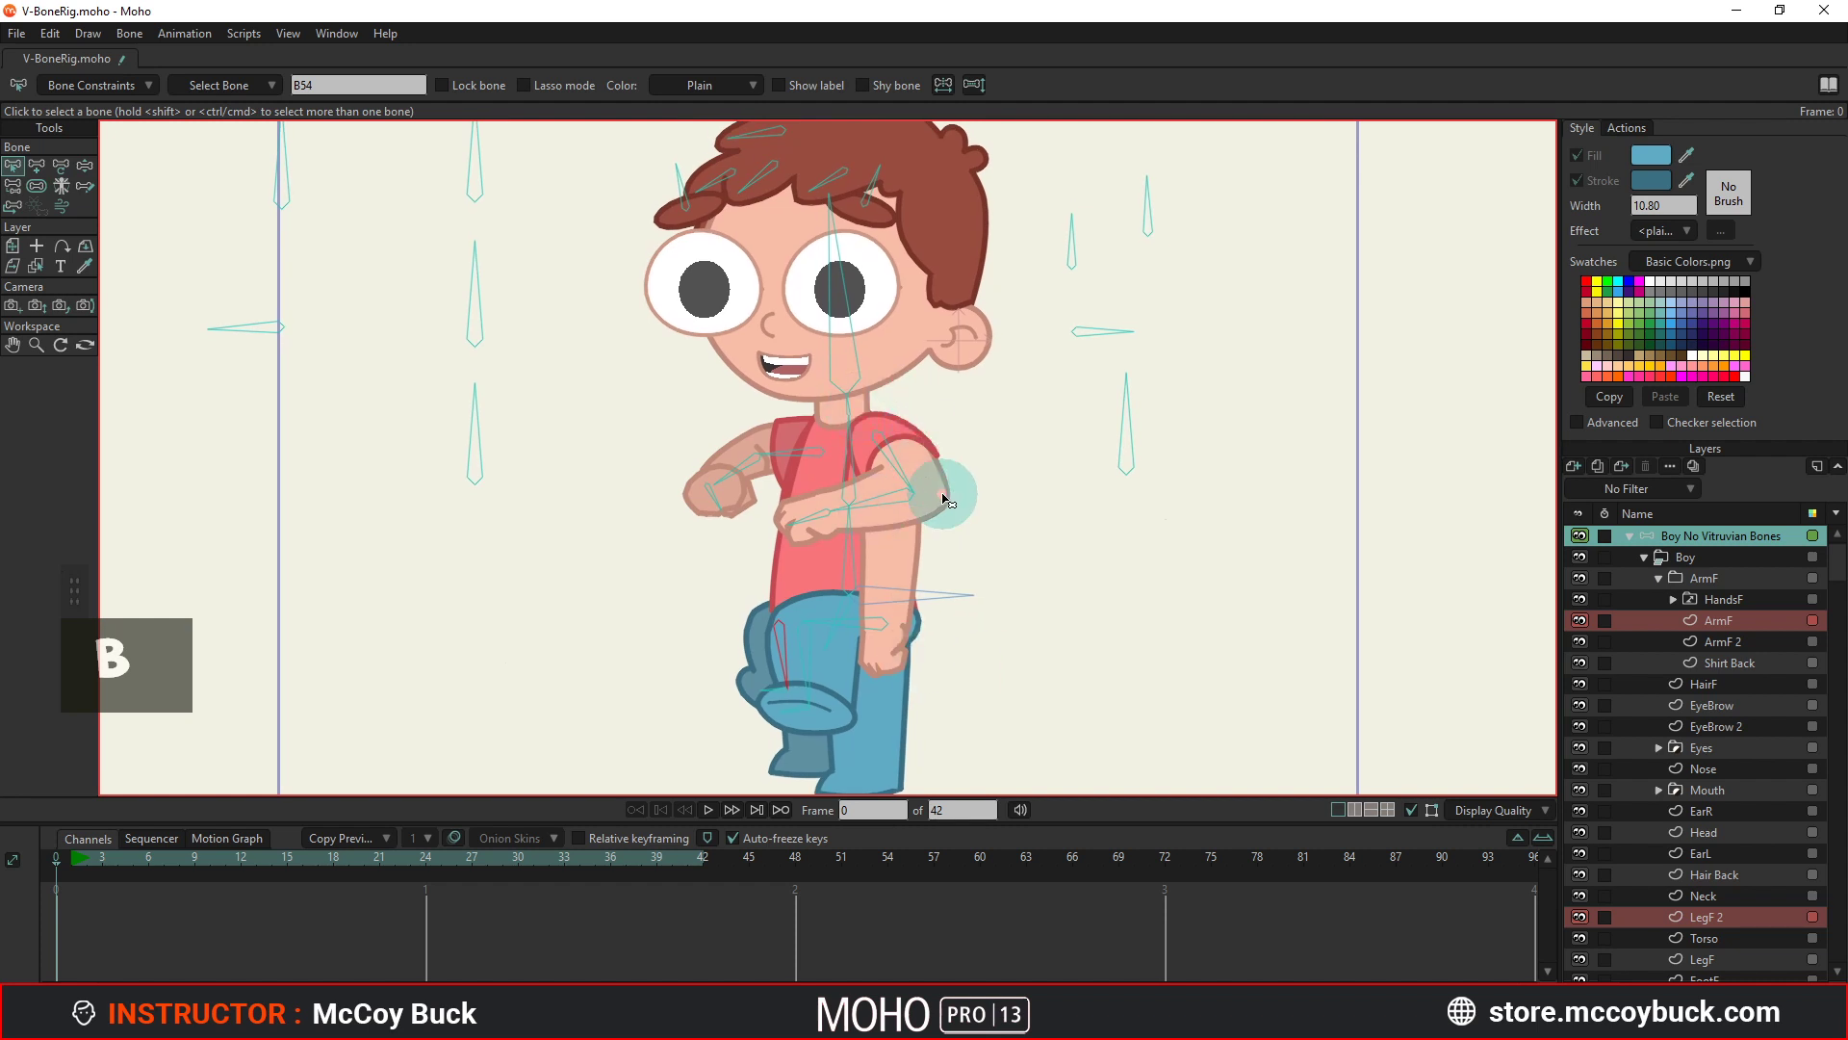
scroll(938, 539, "down", 2)
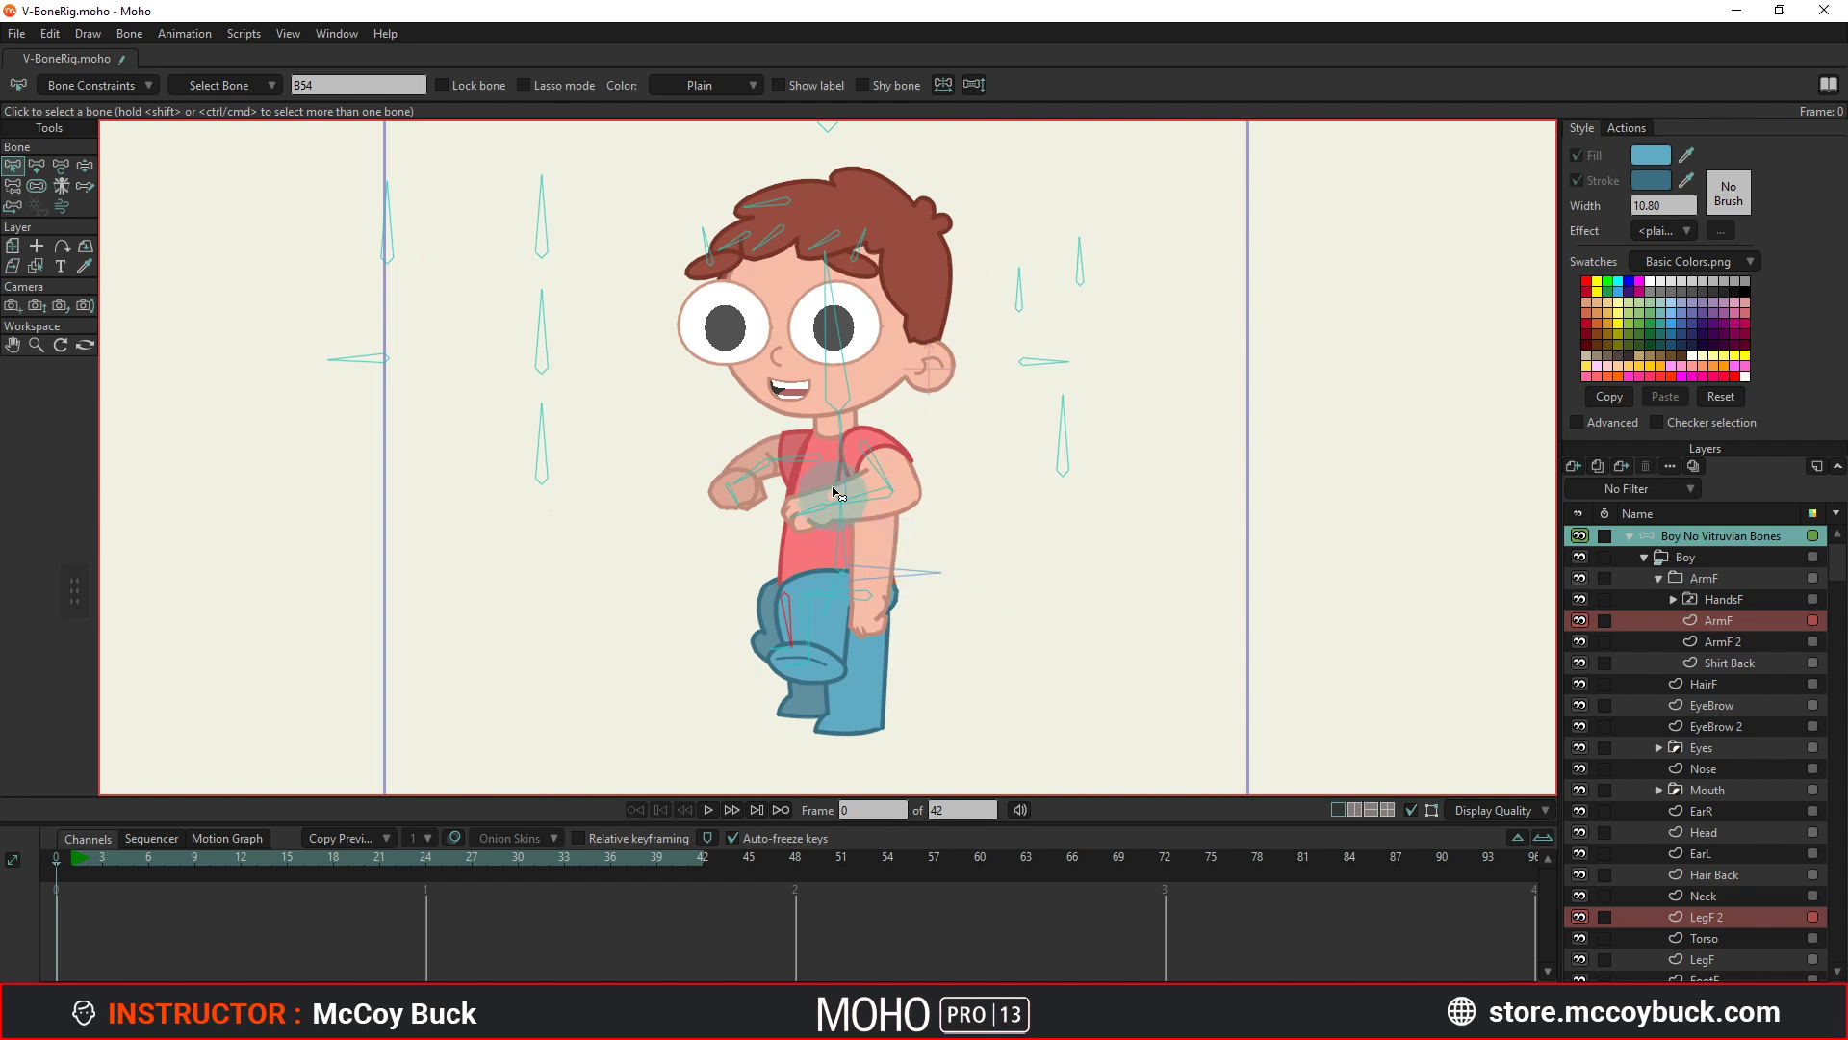
Inspect the parenting of the arm, leg and torso bones with the Reparent Bone tool.
scroll(833, 491, "up", 3)
key("p")
scroll(823, 462, "up", 3)
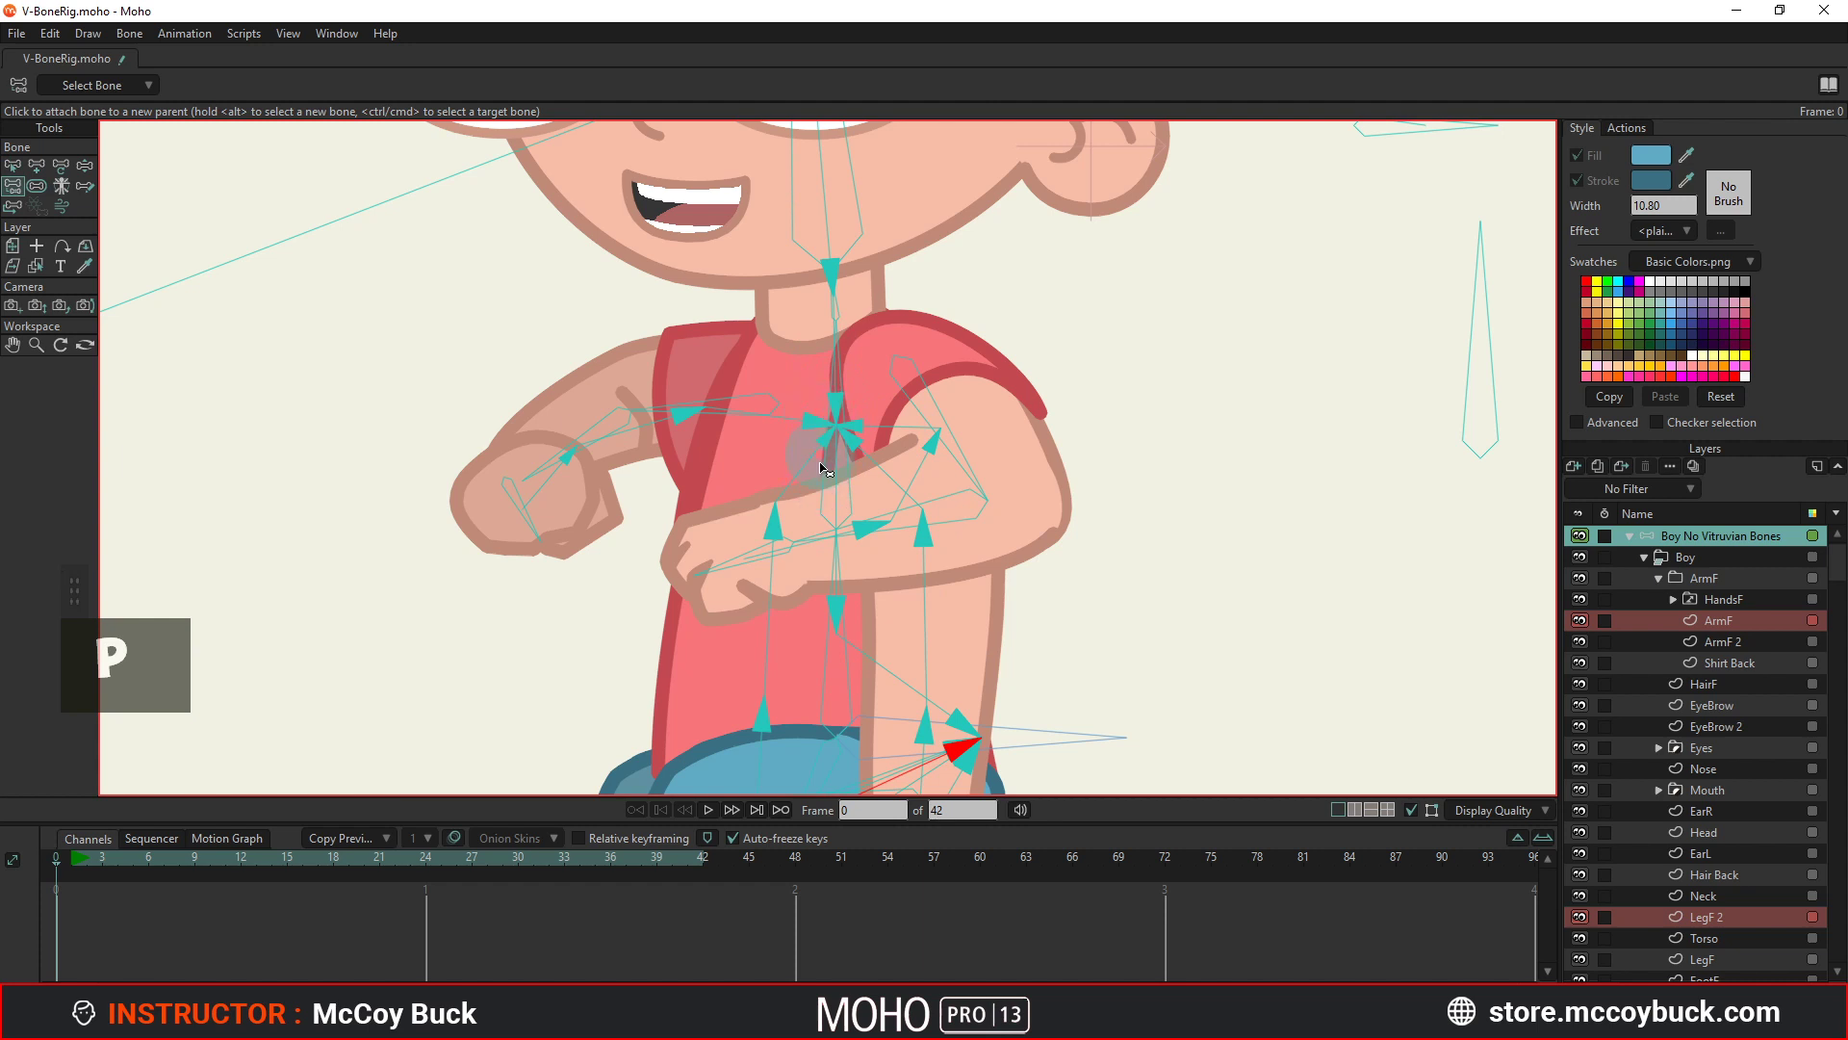
scroll(821, 469, "down", 4)
scroll(824, 647, "up", 2)
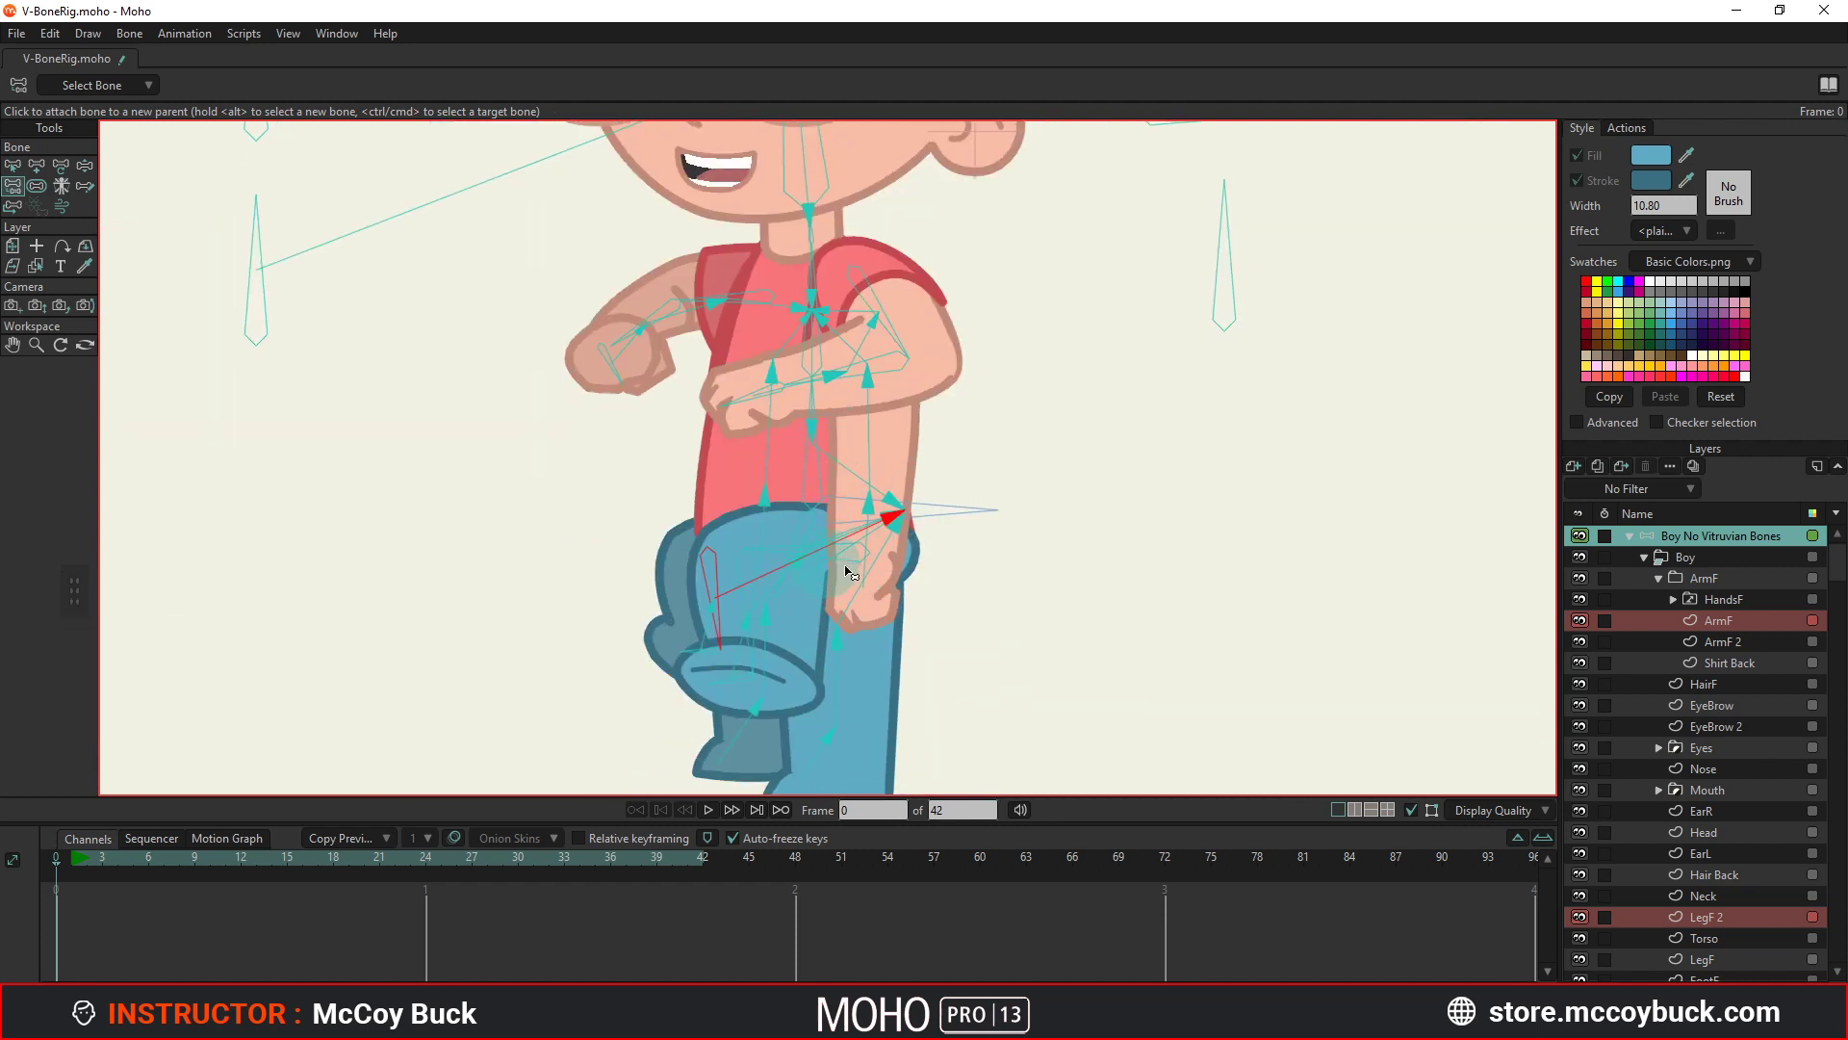
scroll(982, 491, "down", 1)
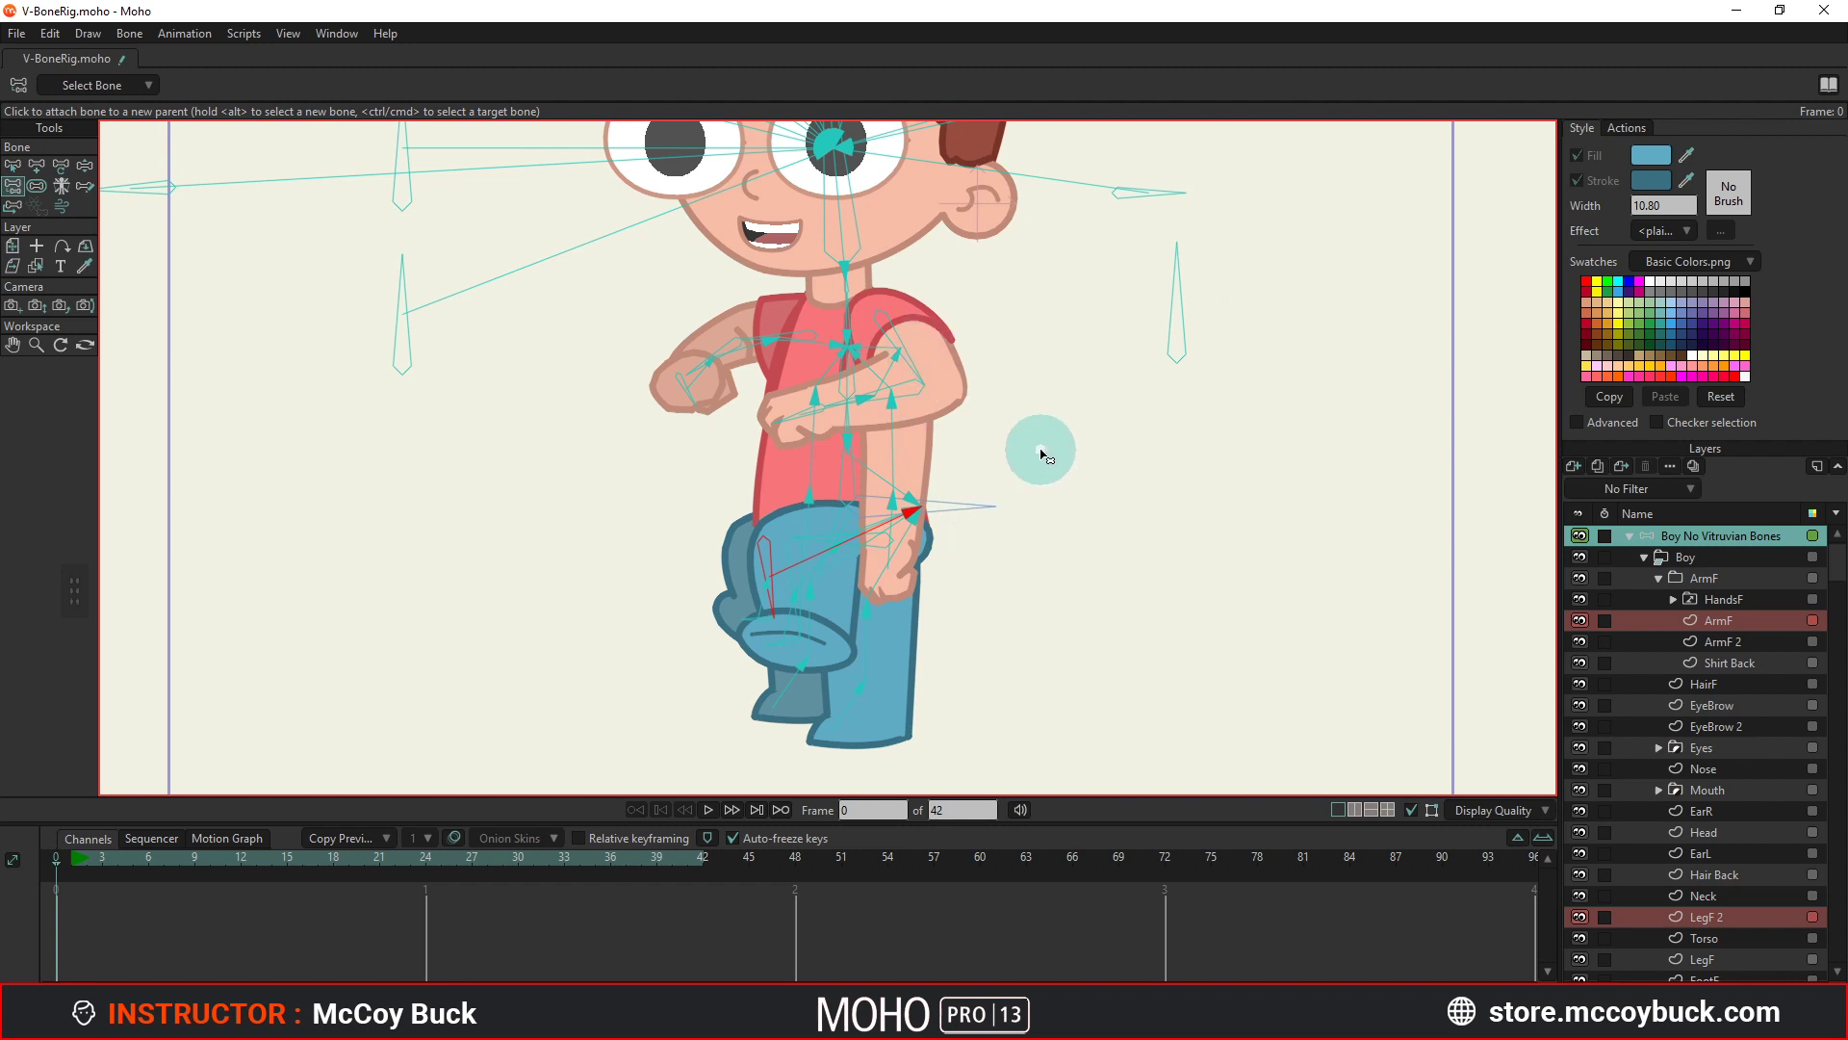
Show all bones in the rig, including the hidden straight-limb bones.
left_click(131, 33)
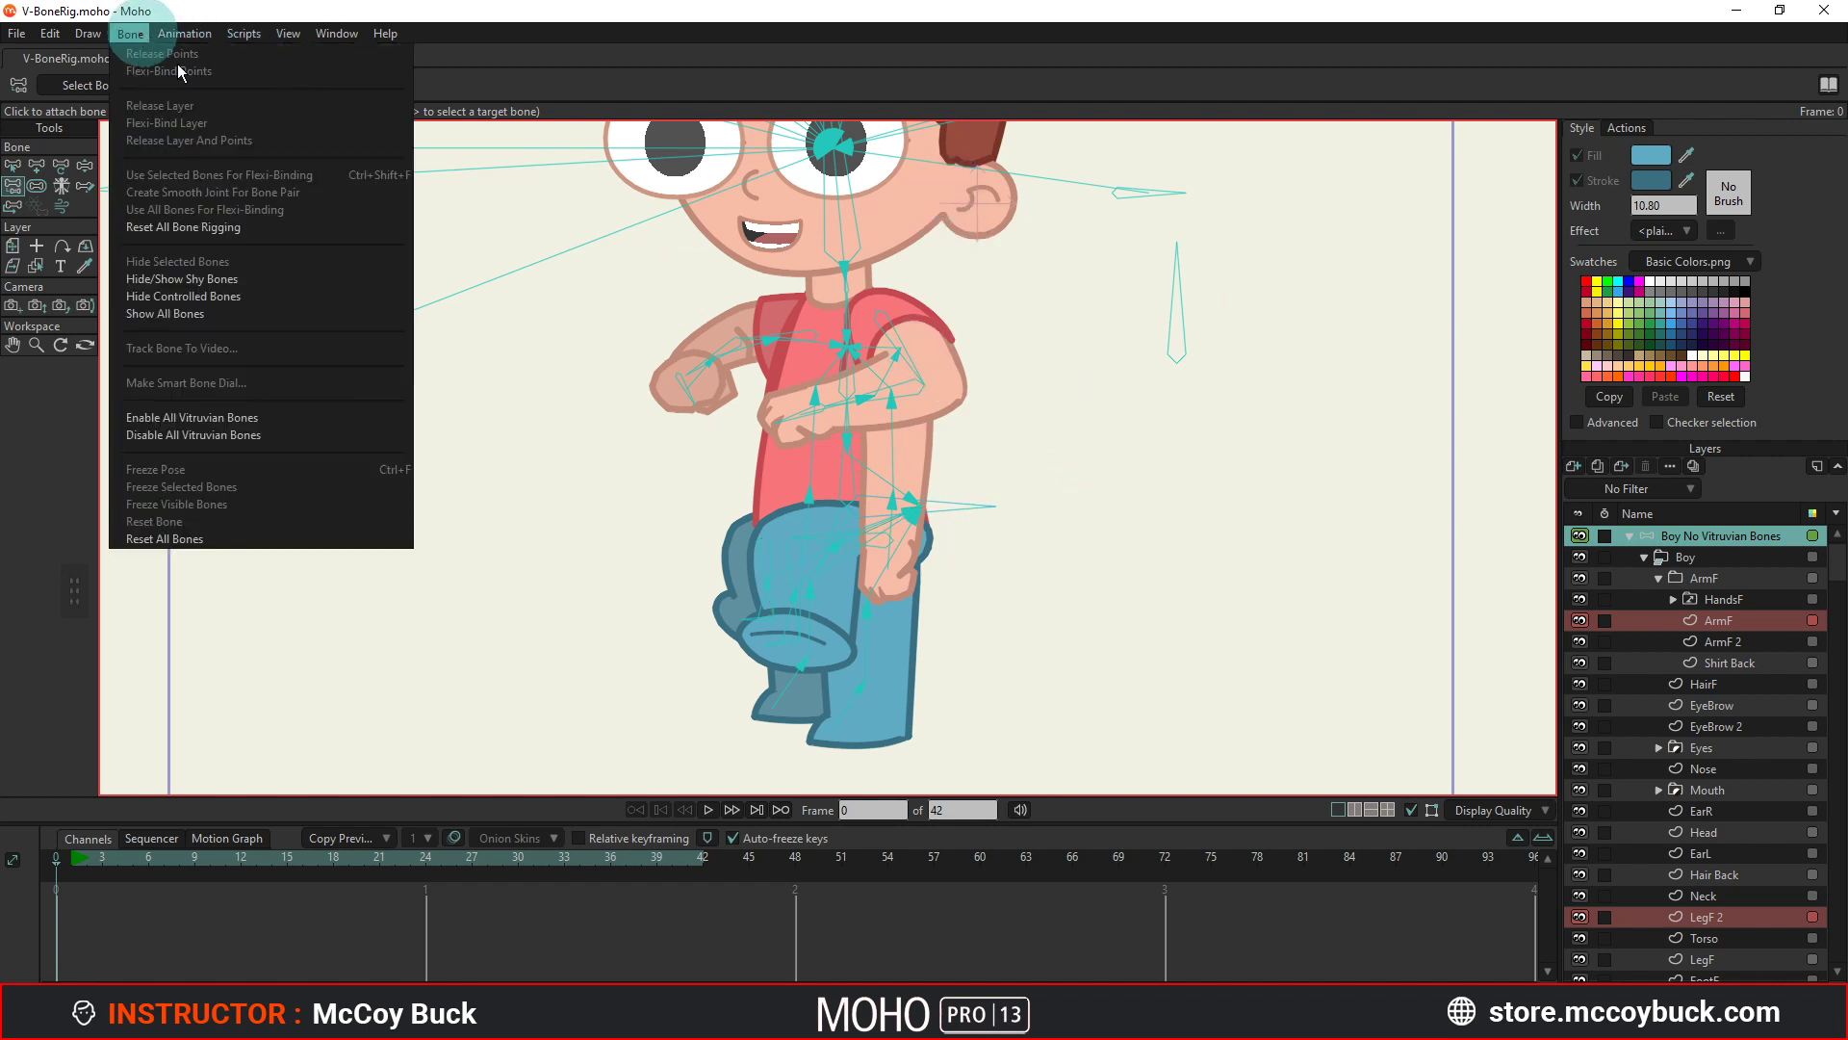
left_click(196, 313)
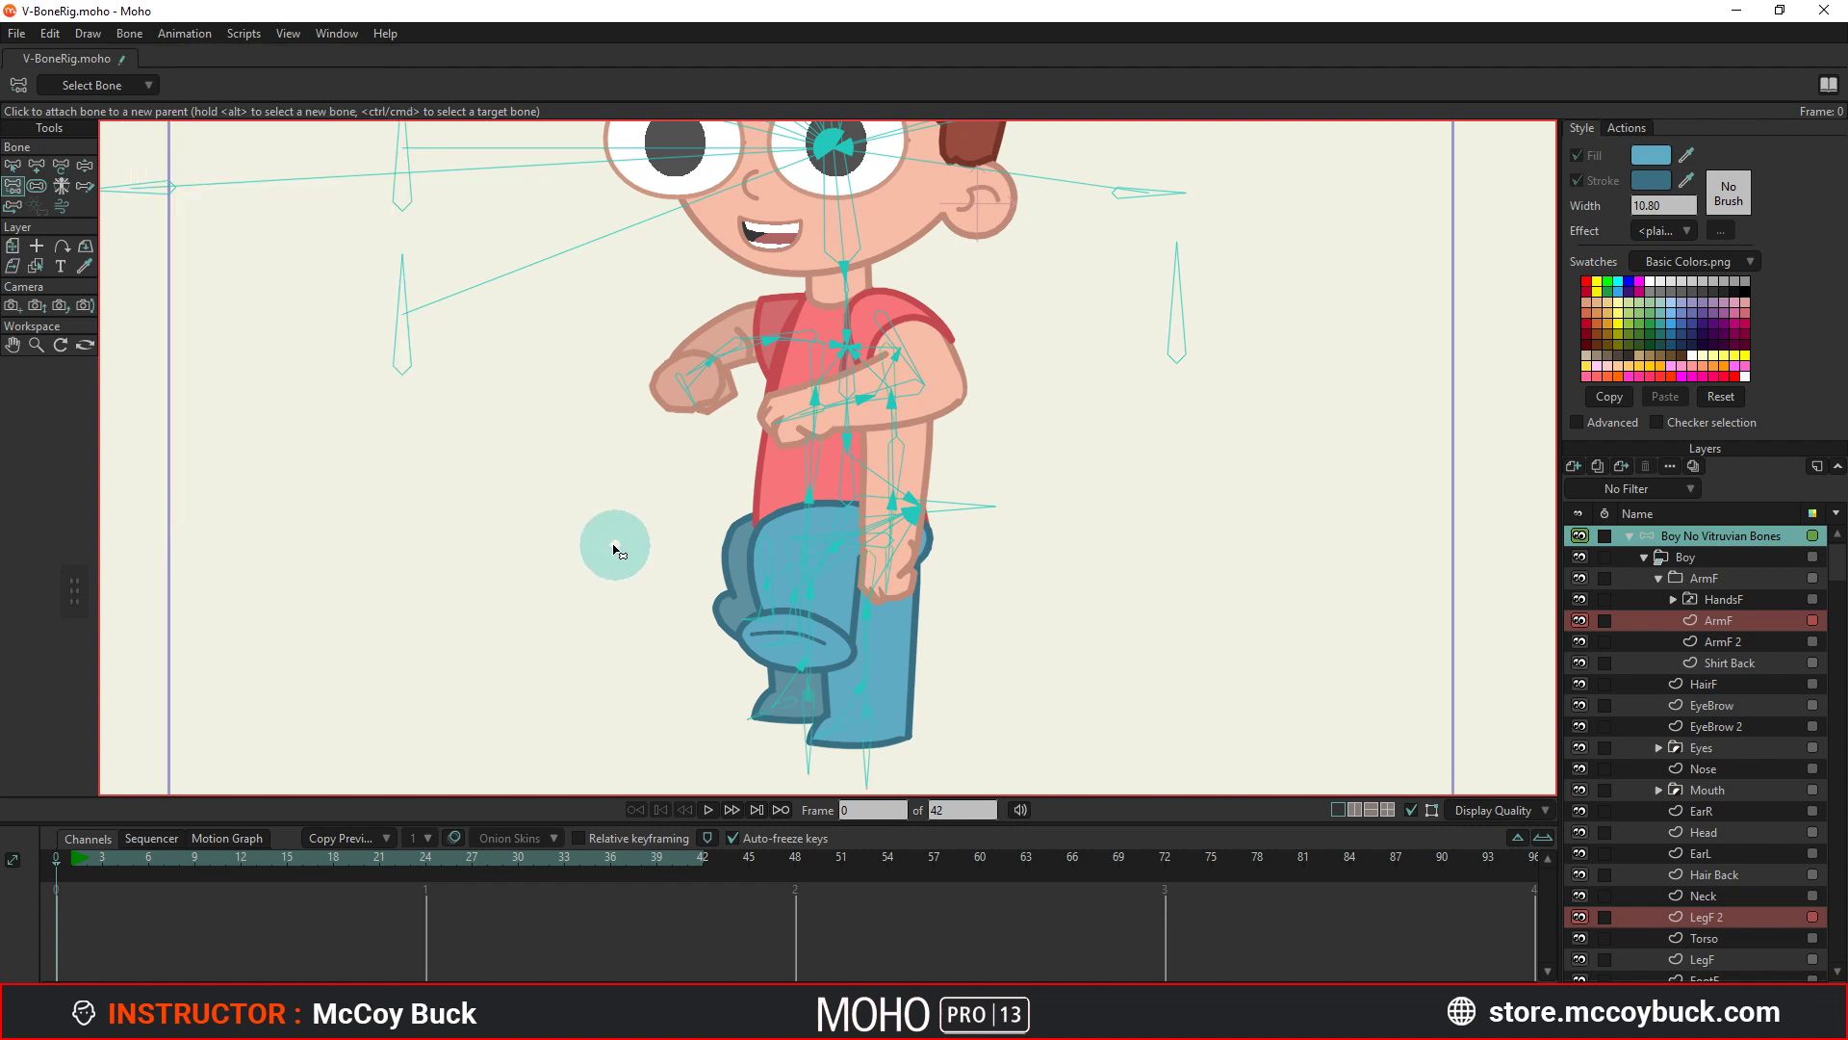
scroll(731, 539, "down", 1)
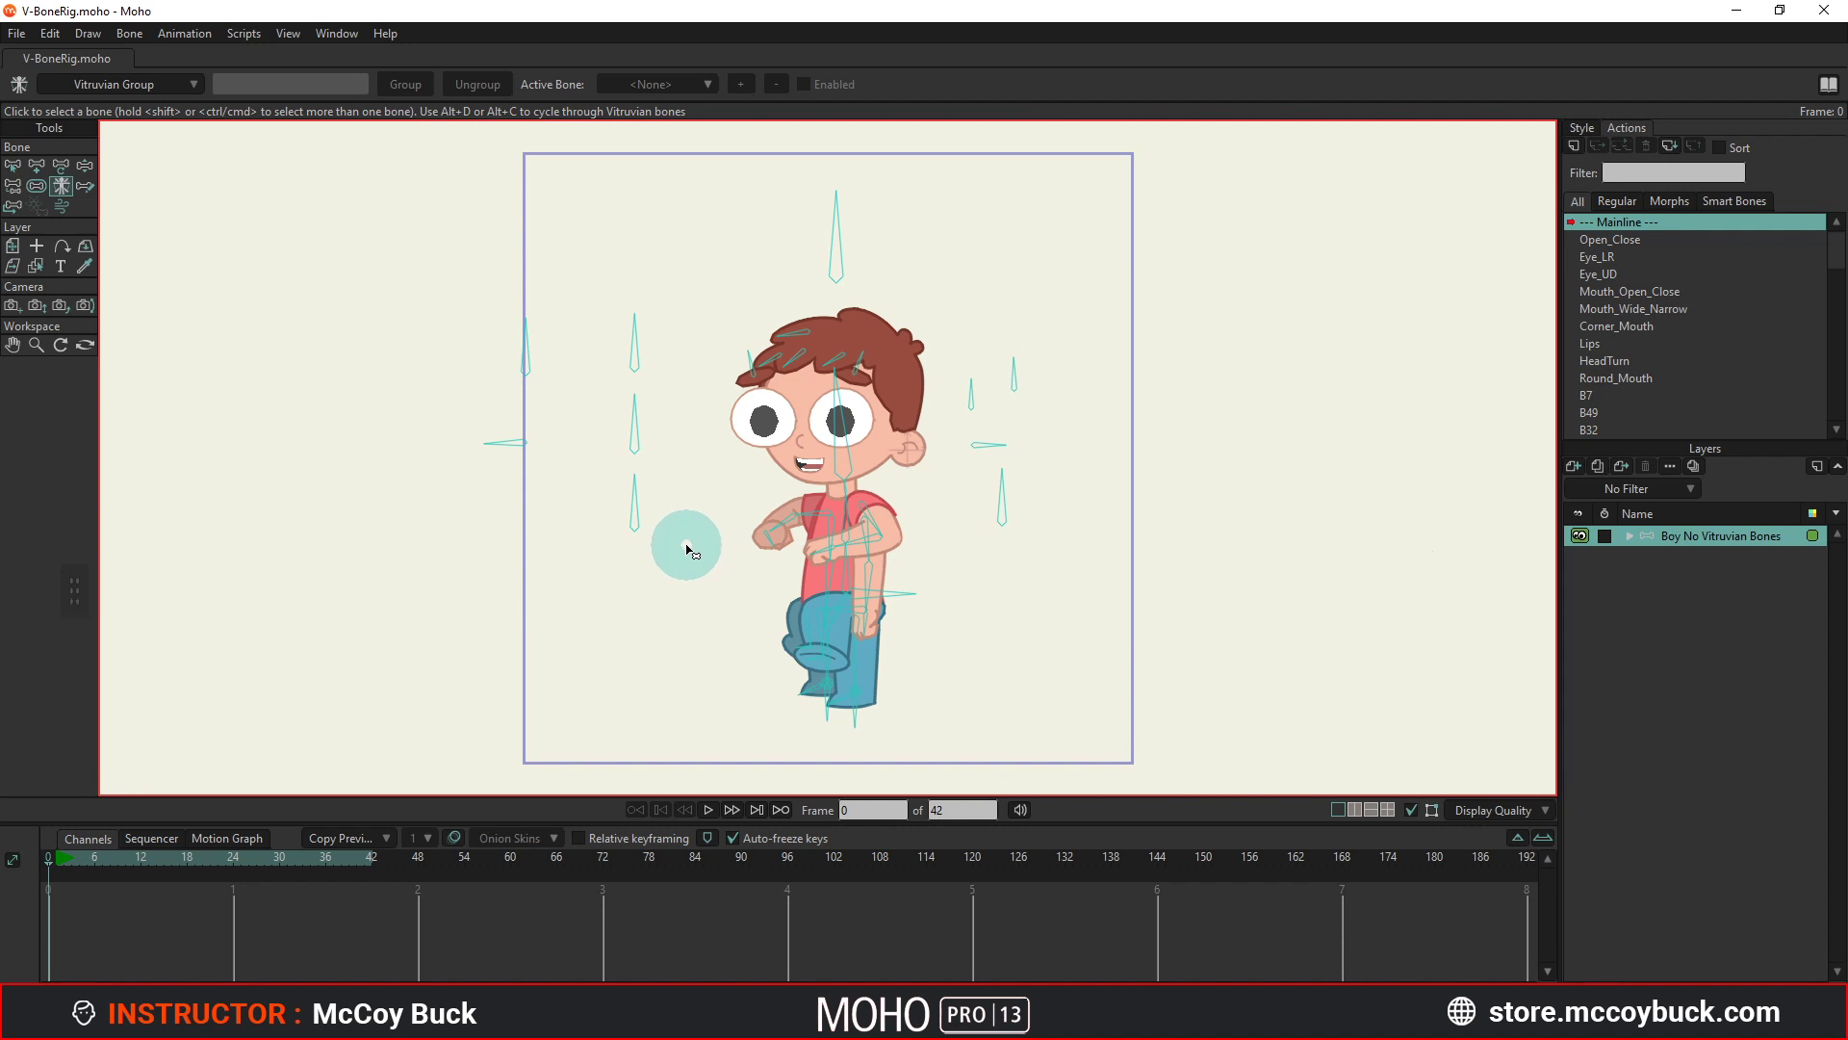
Group the straight and bent front upper-arm bones as Vitruvian bones and name the group ArmF.
scroll(687, 548, "up", 5)
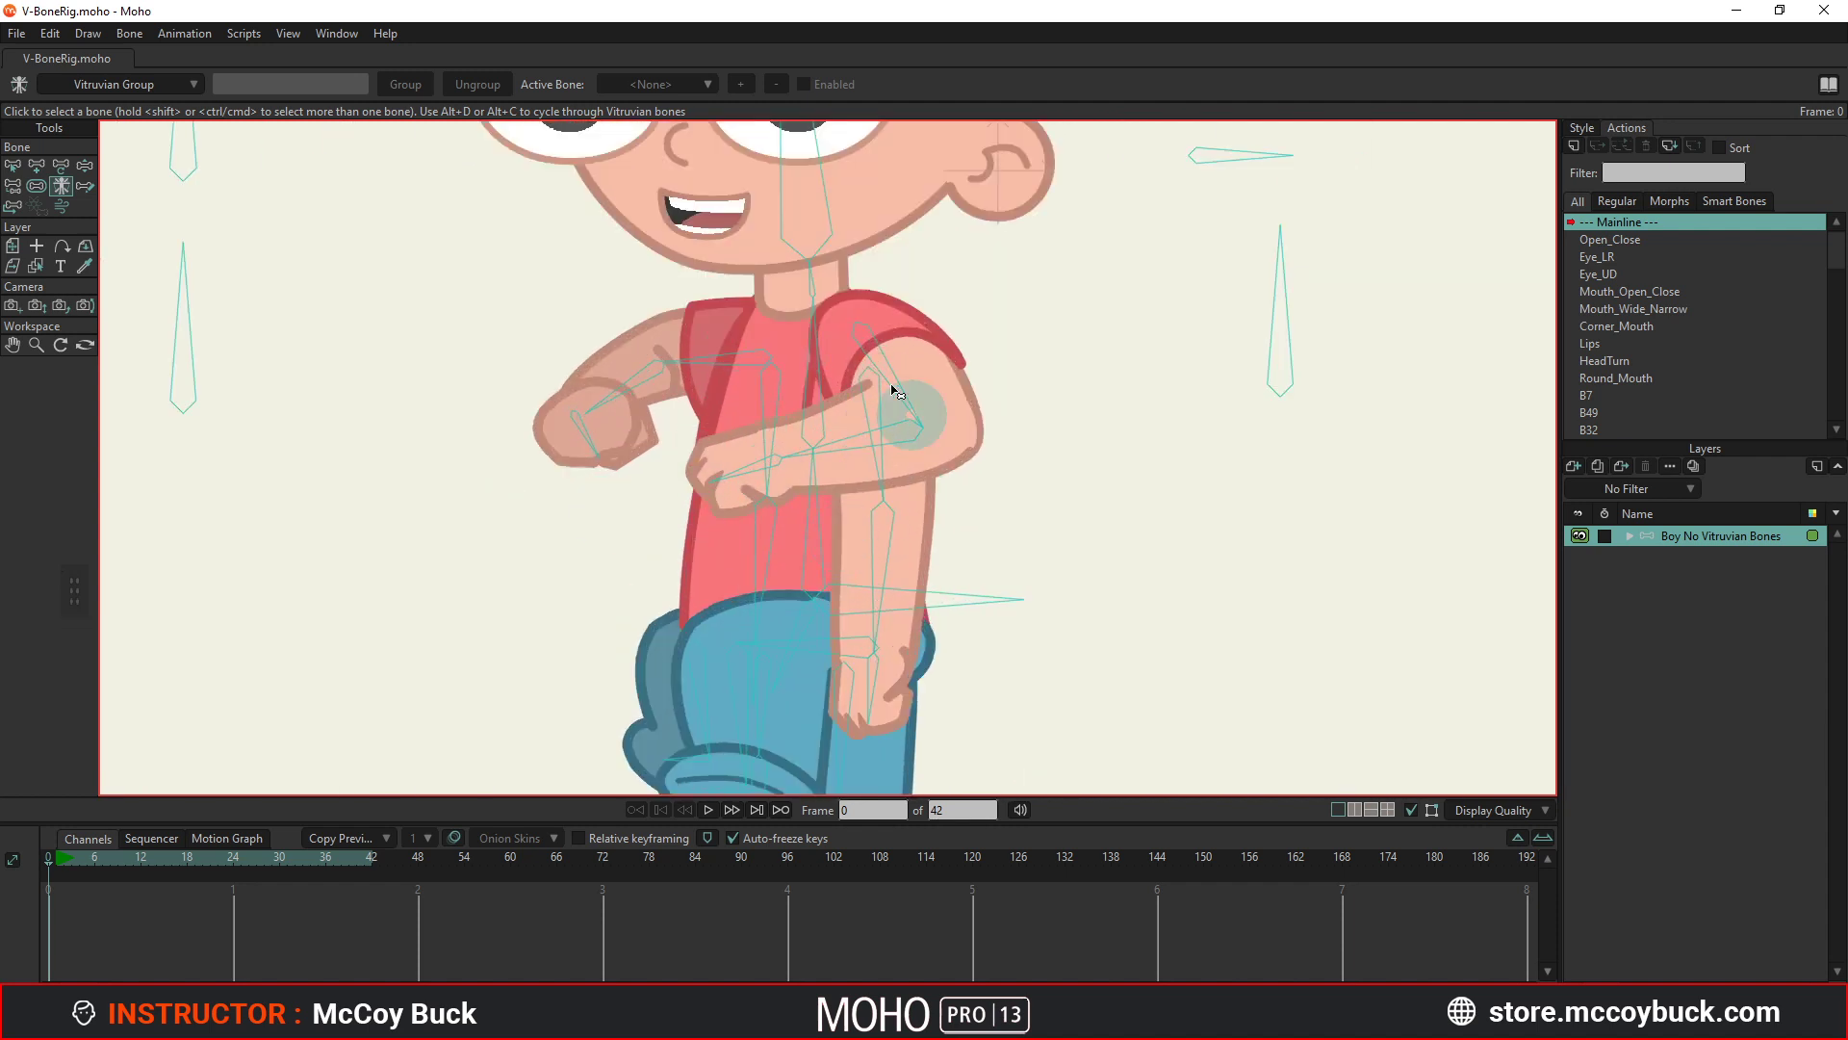
key("b")
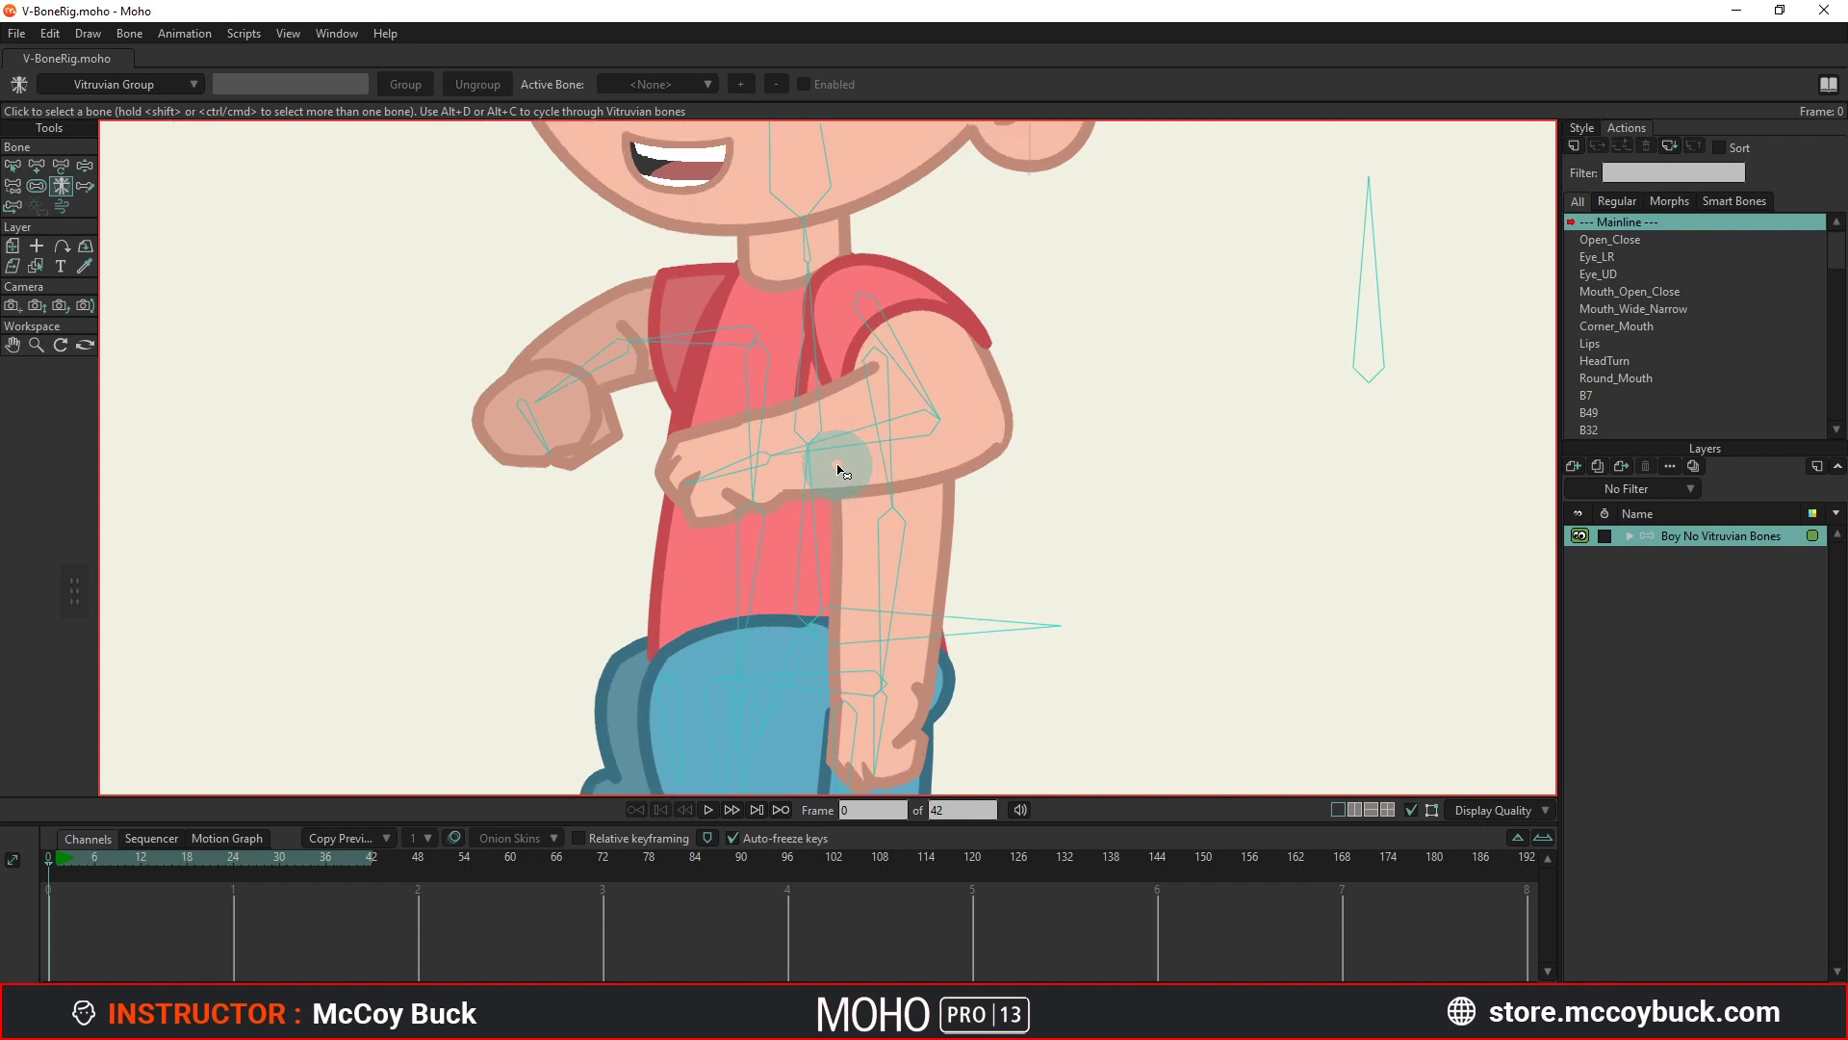
scroll(837, 496, "up", 2)
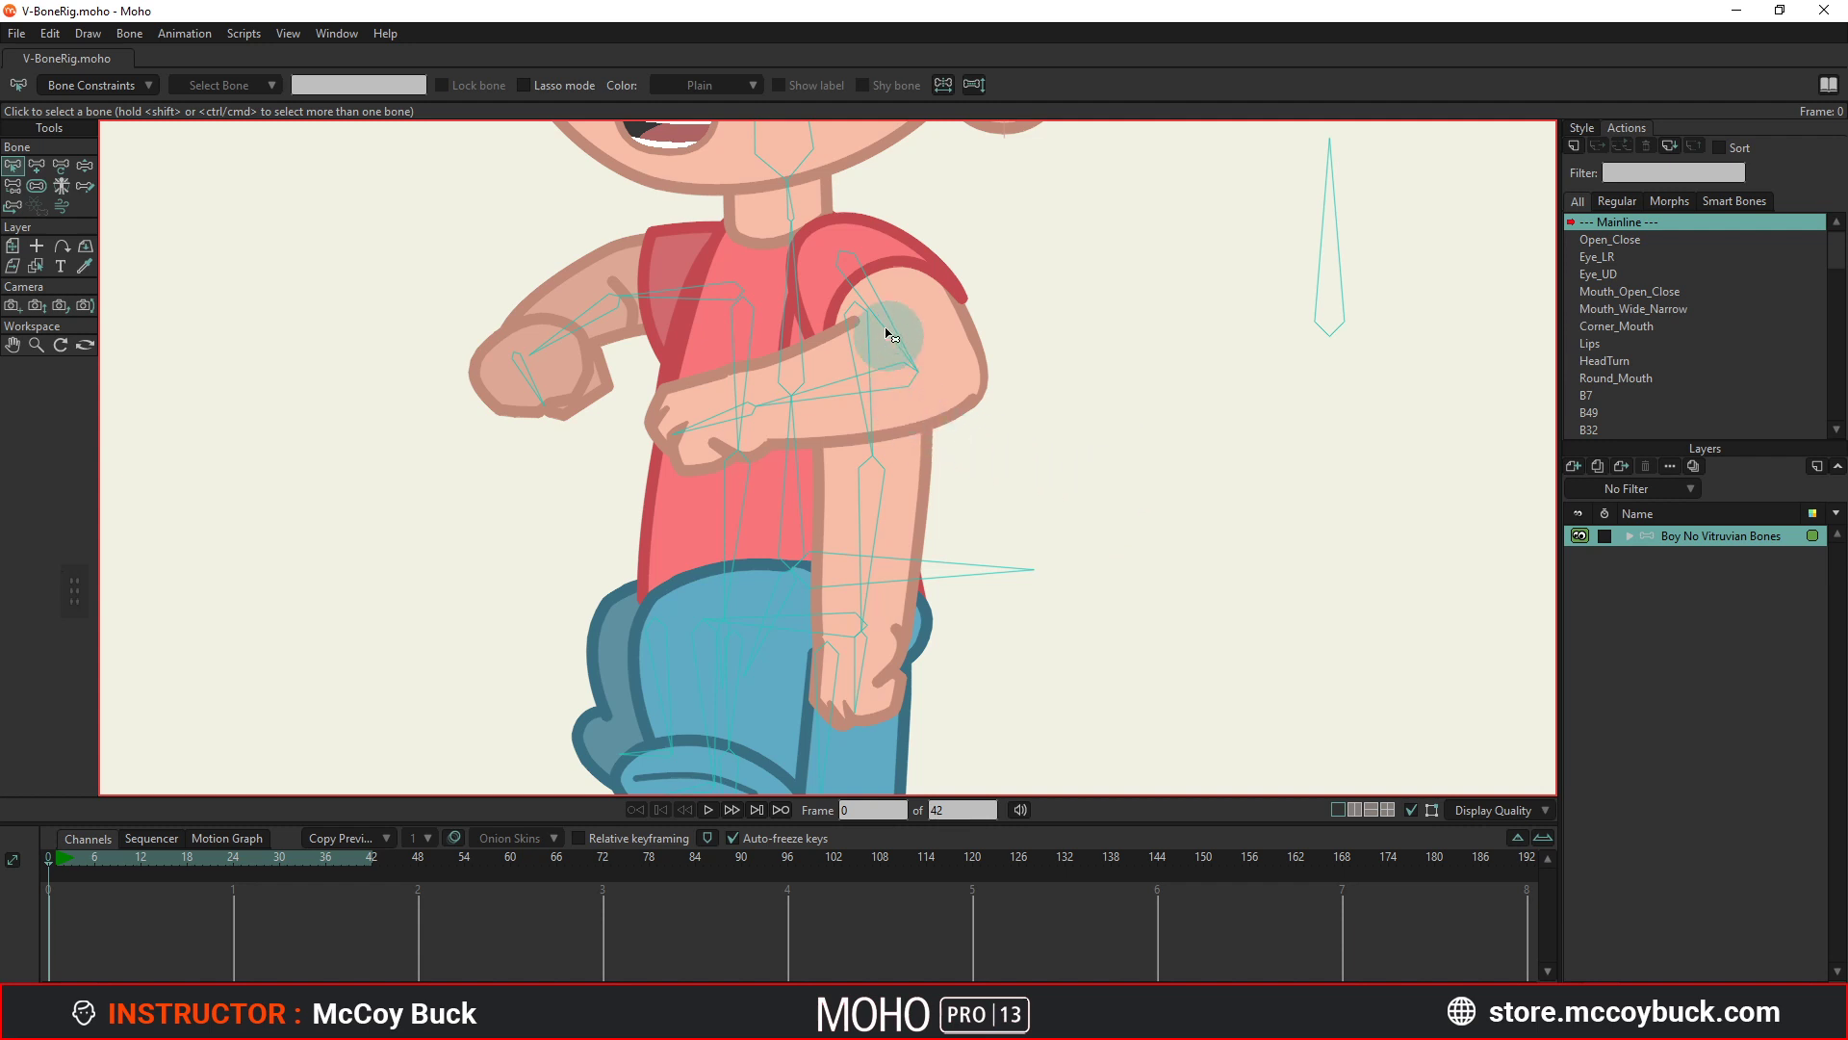
left_click(869, 436)
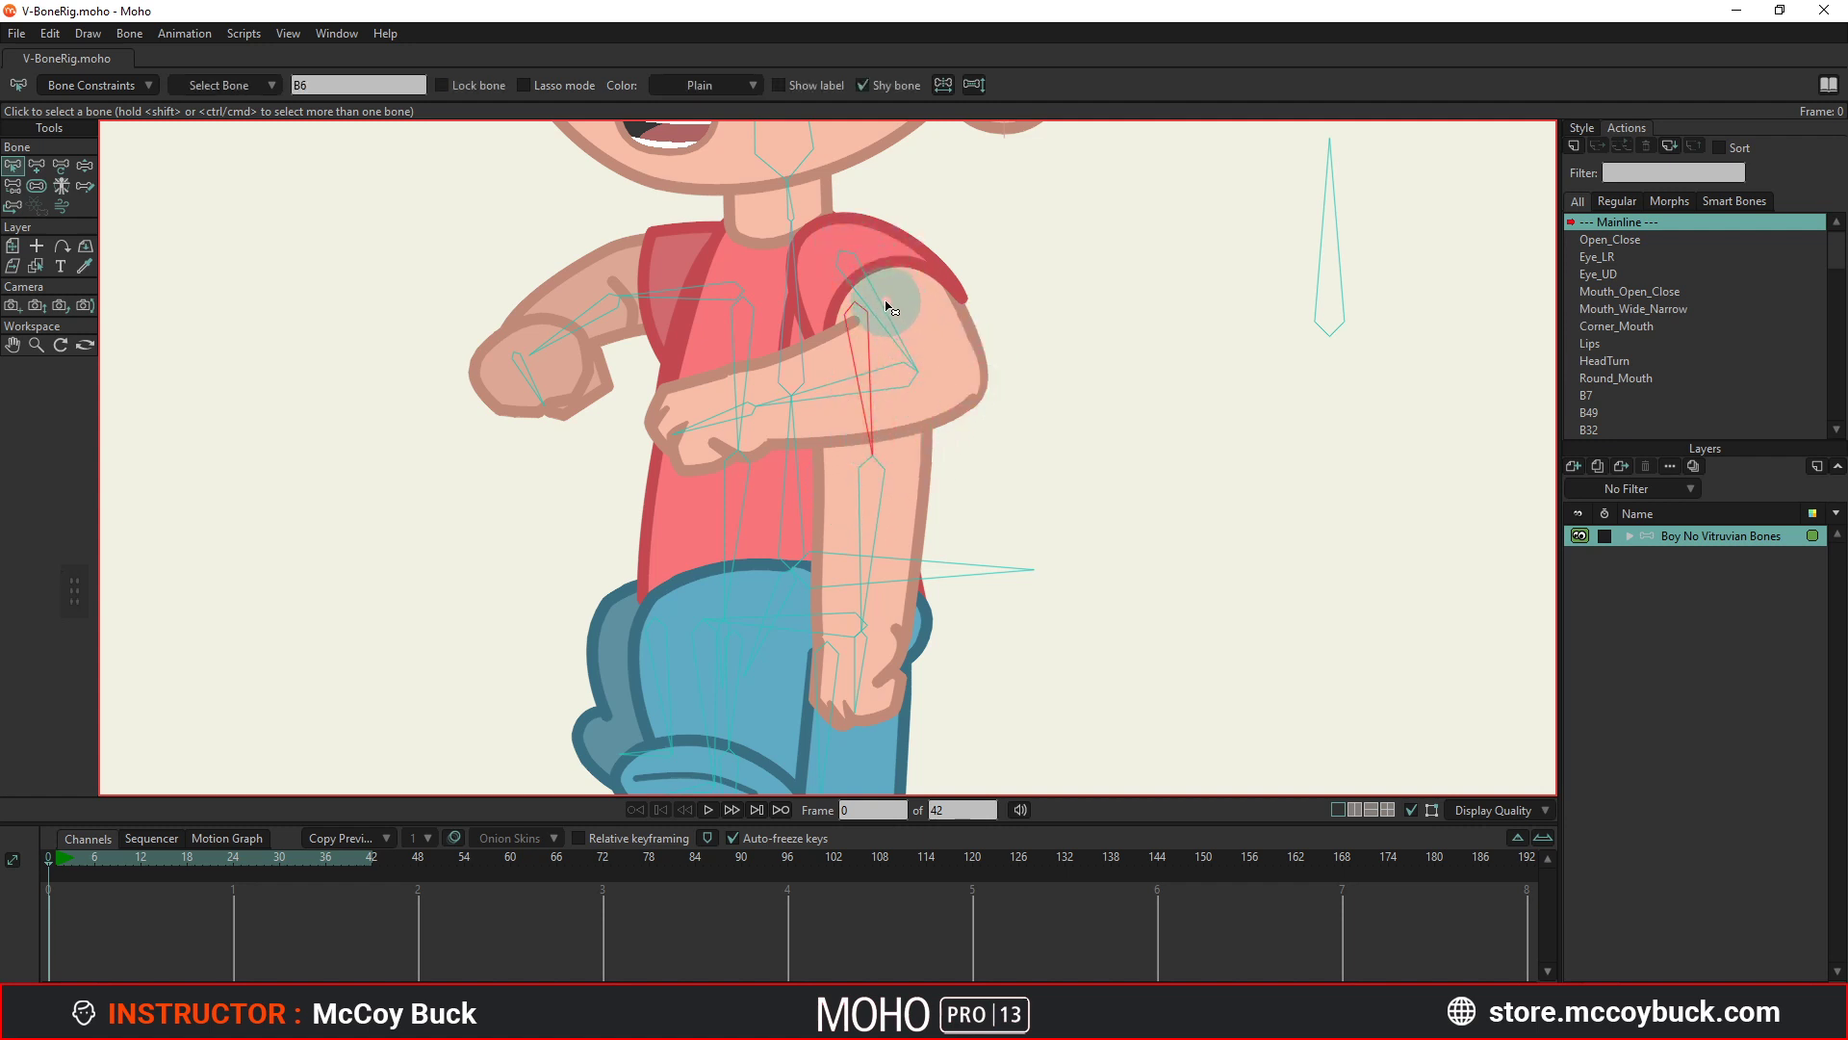
key("shift")
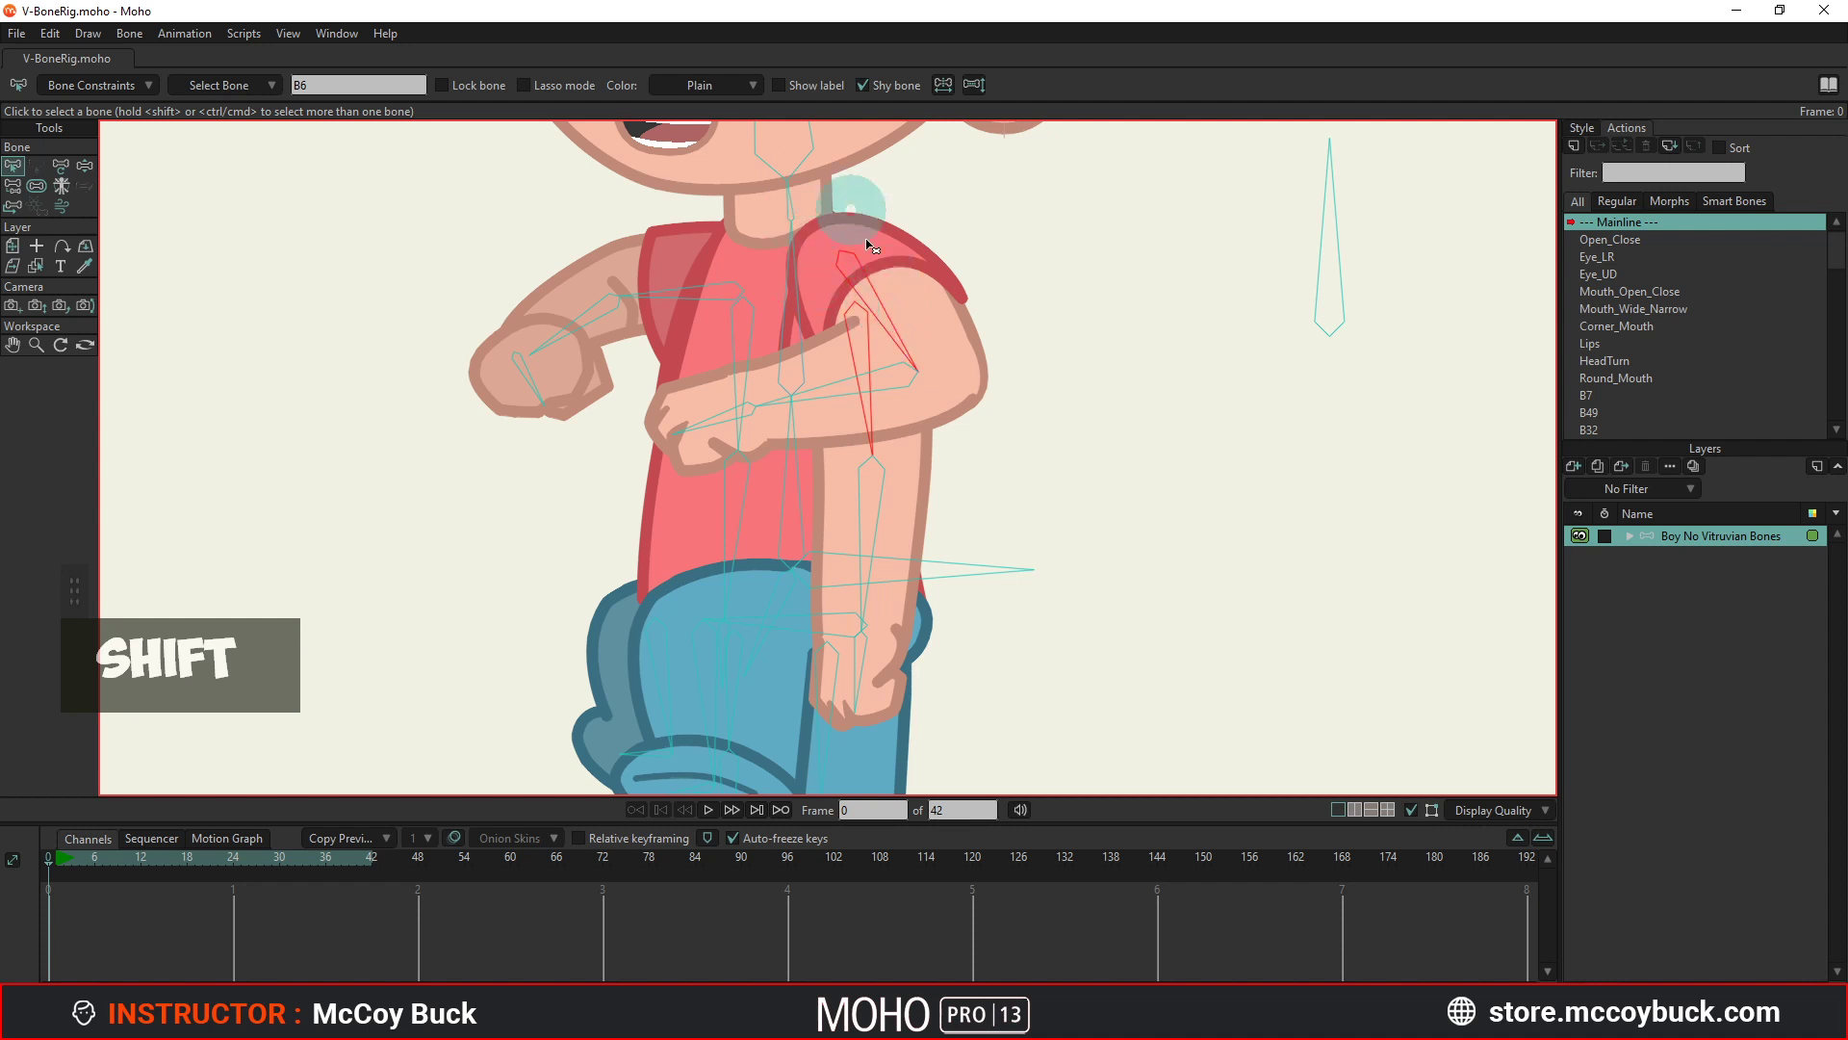
left_click(62, 189)
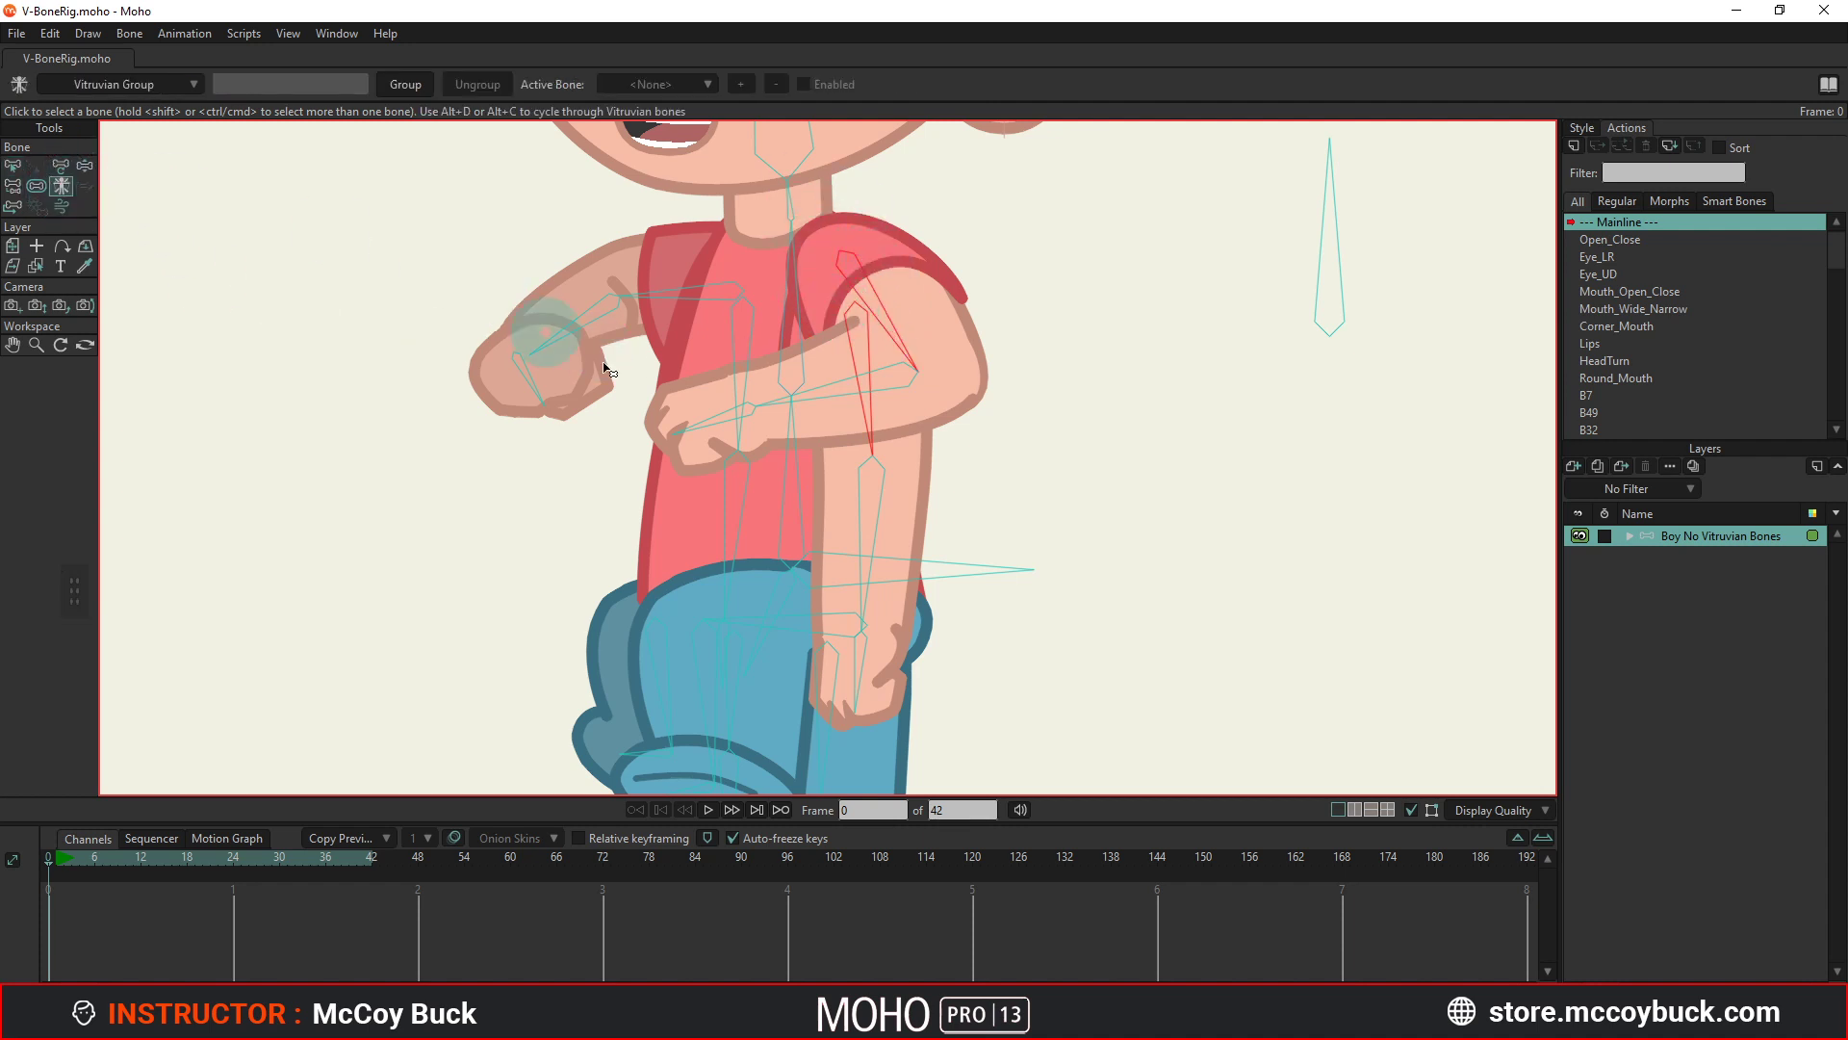
left_click(410, 89)
double_click(331, 83)
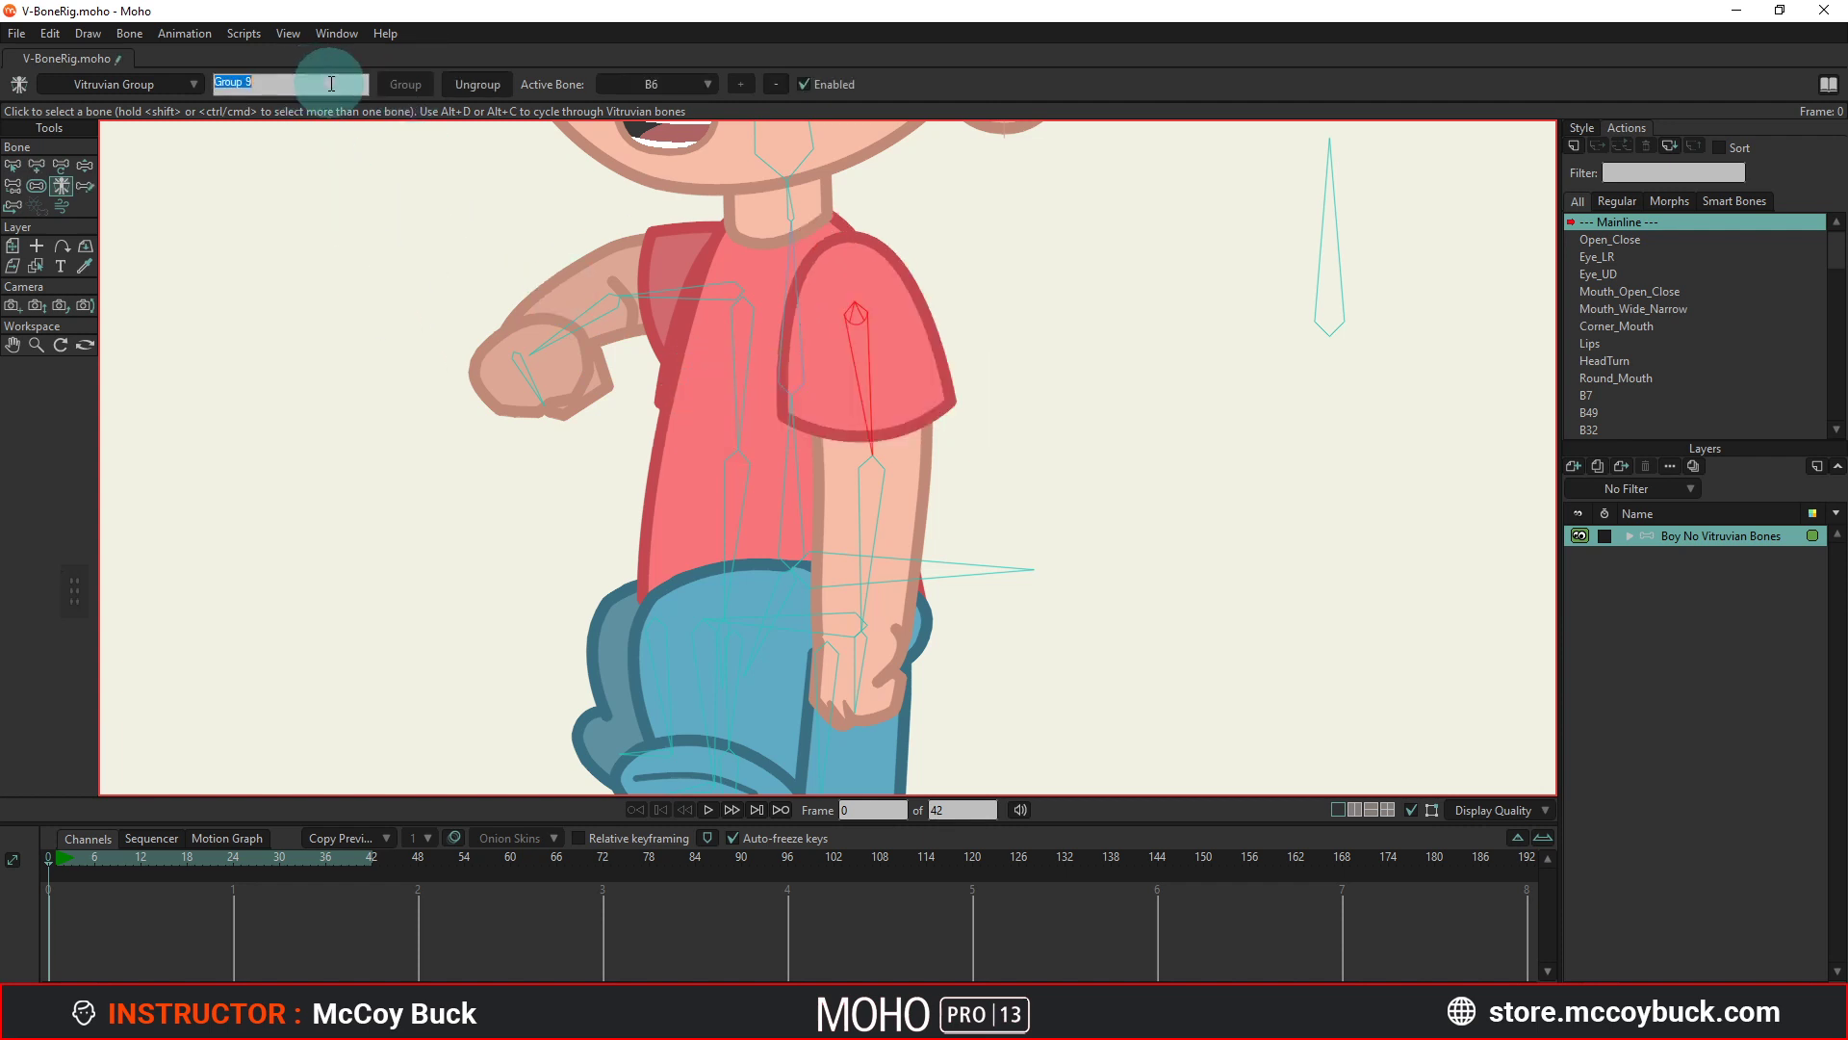
type("ArmF")
key("Return")
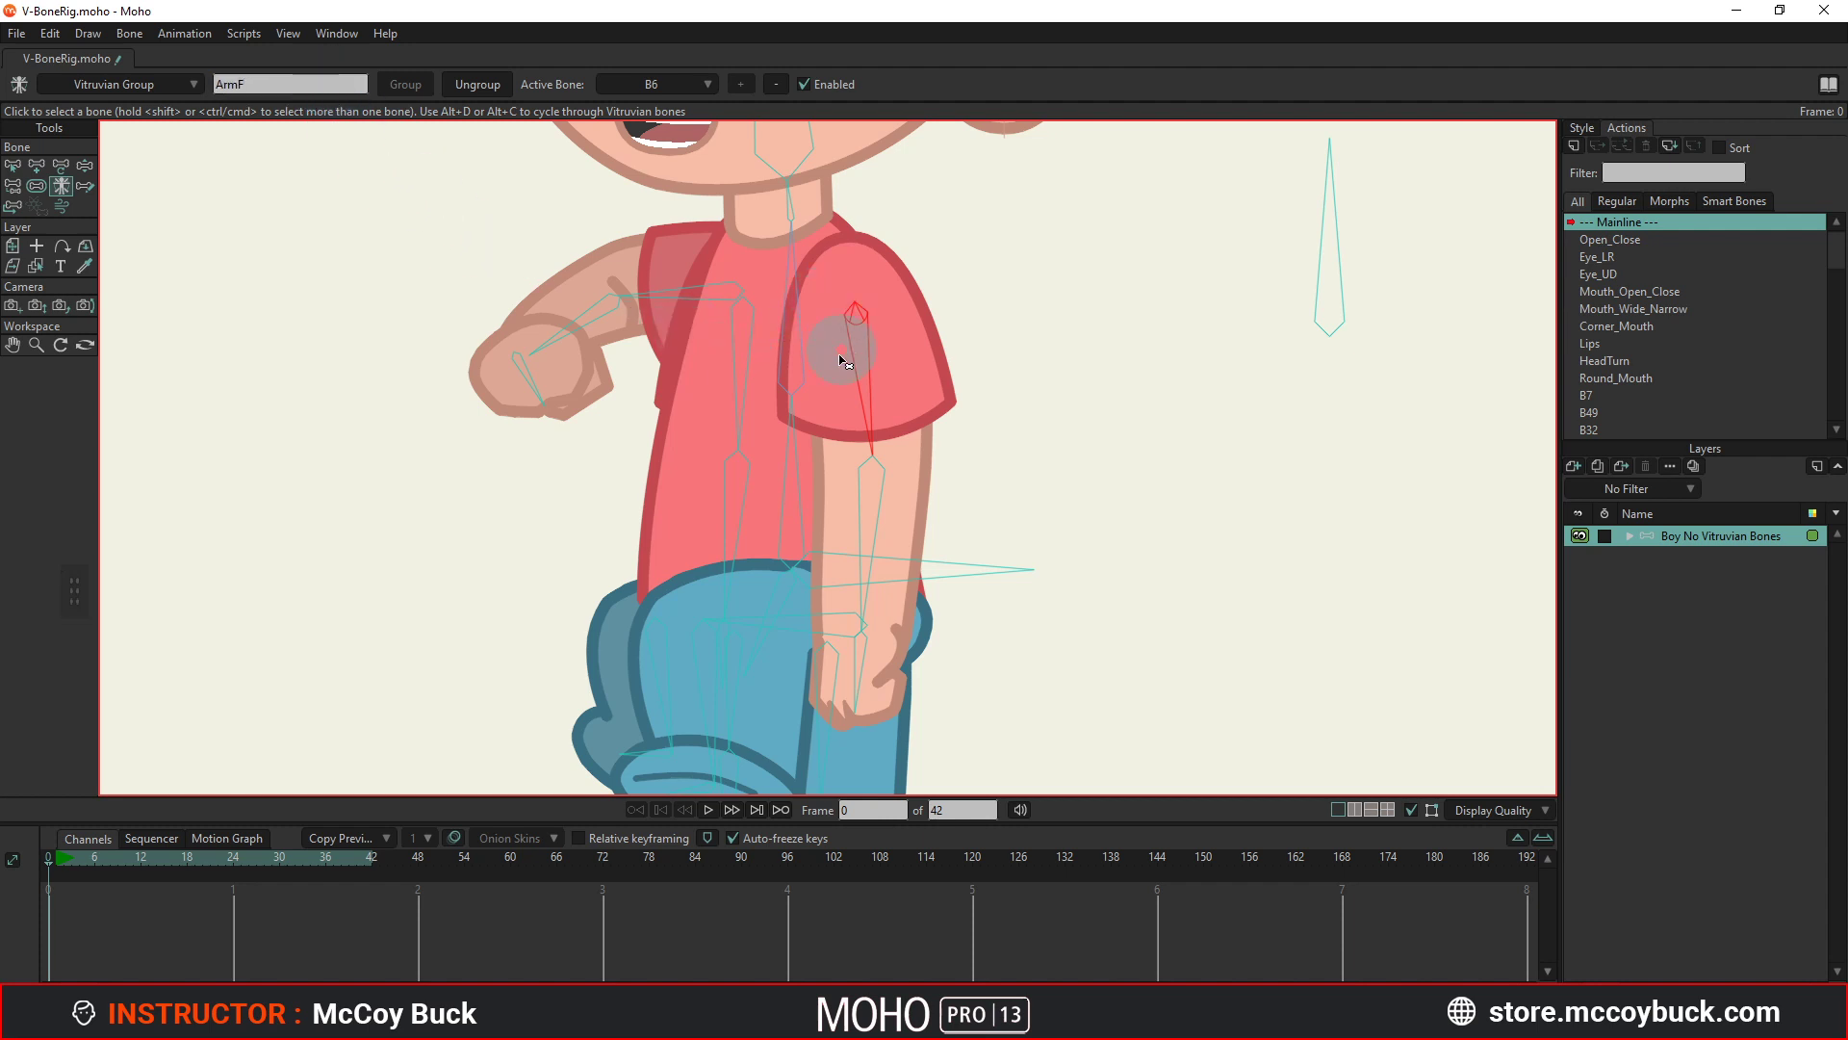
Examine the Vitruvian marker at the shoulder end of the front upper-arm bone.
scroll(847, 375, "up", 5)
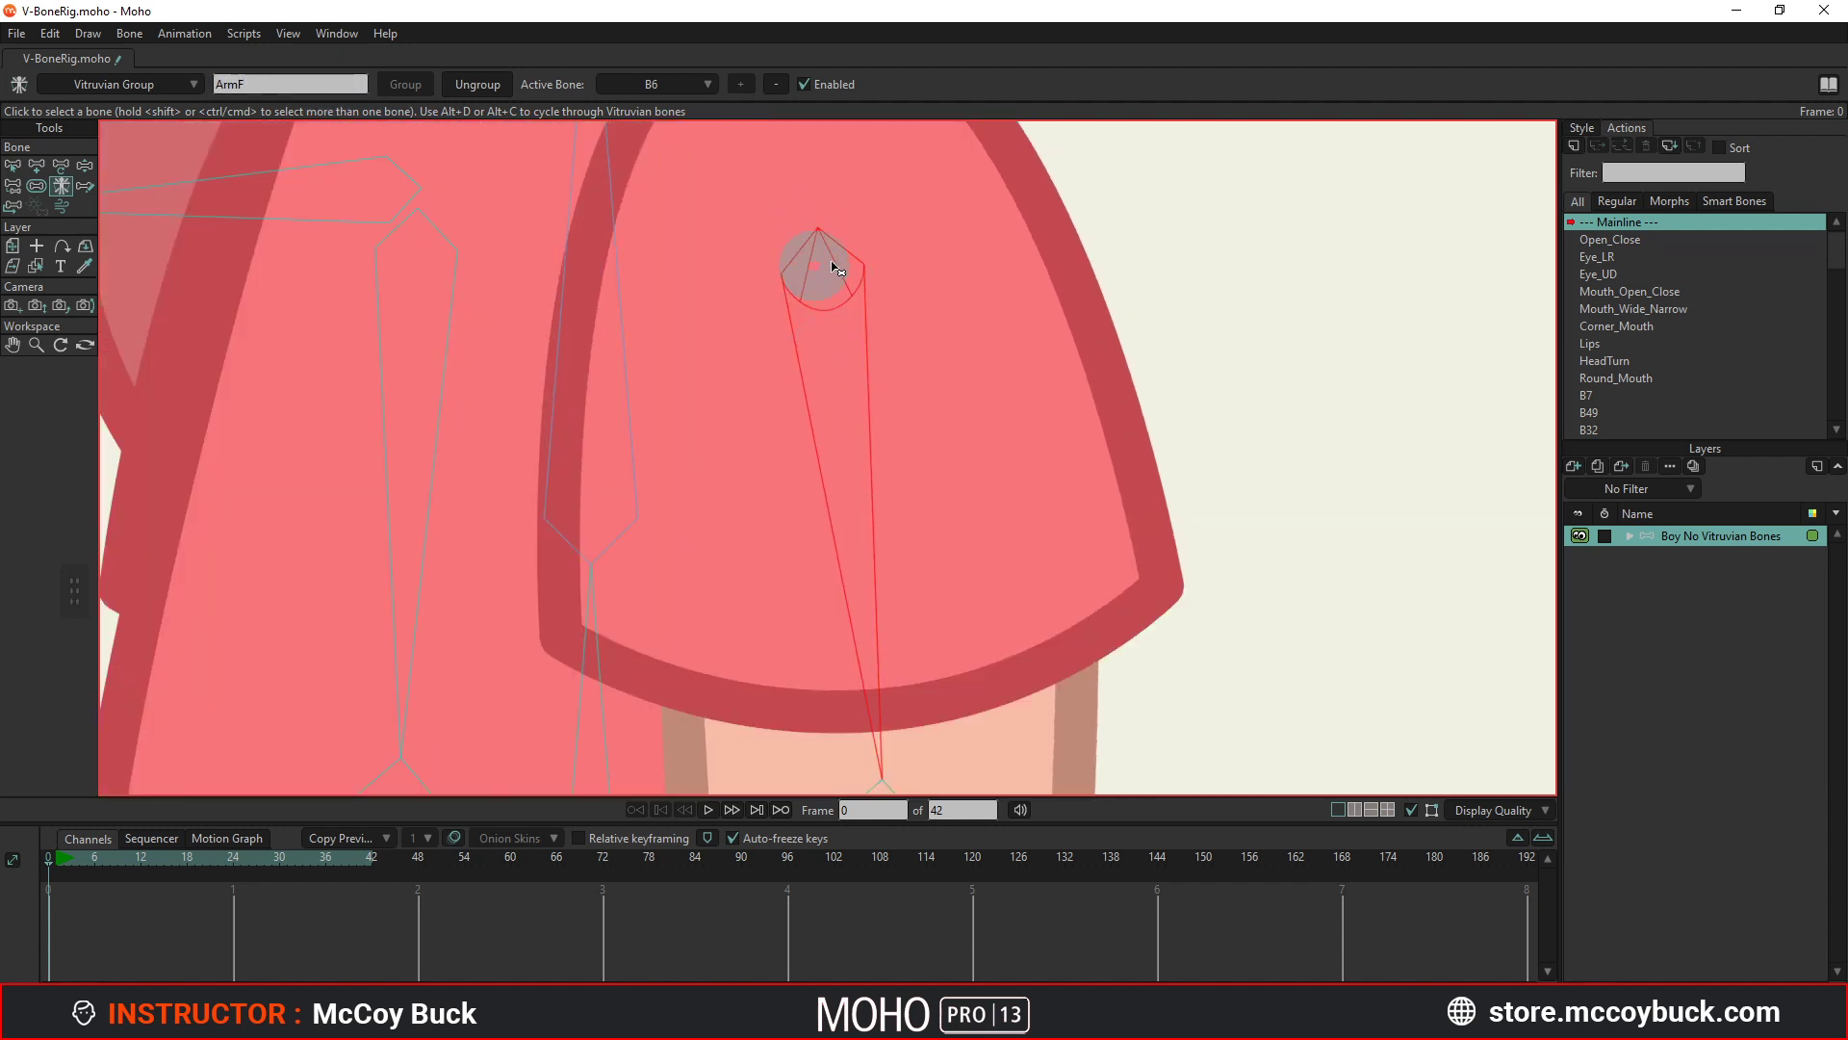
scroll(839, 282, "down", 4)
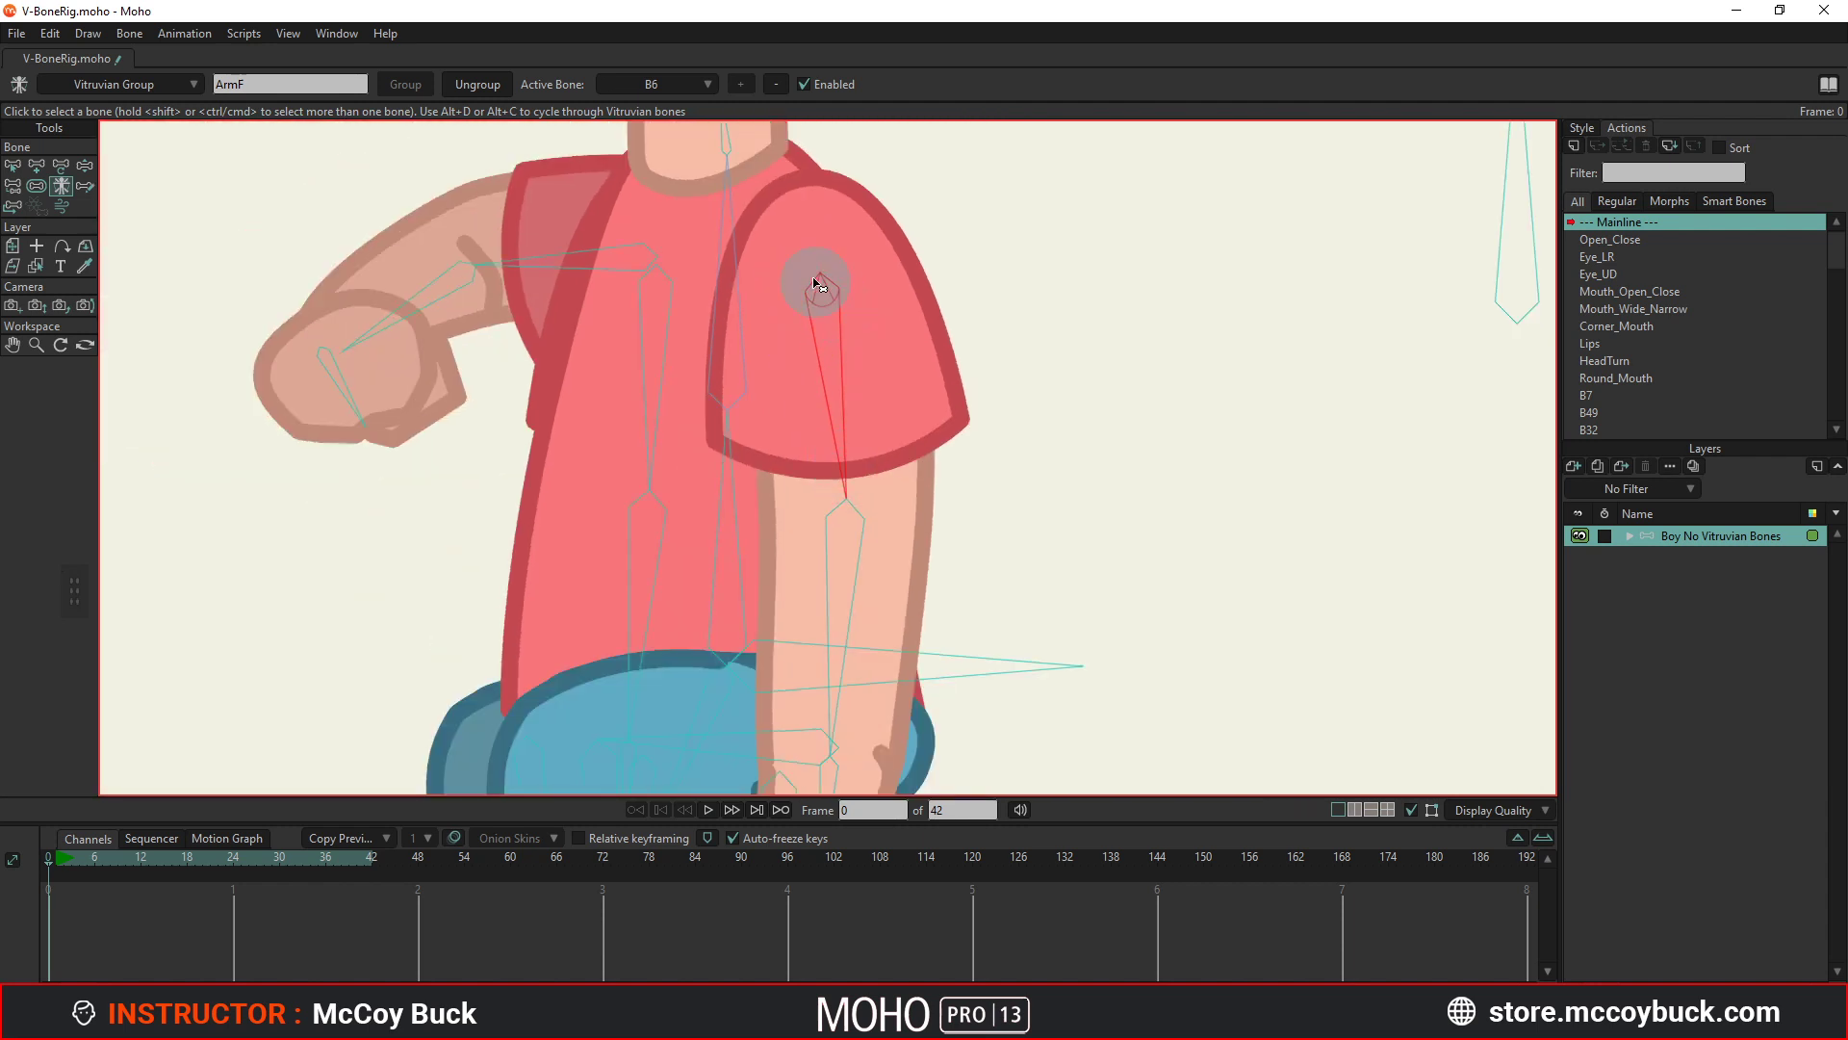
scroll(831, 303, "down", 1)
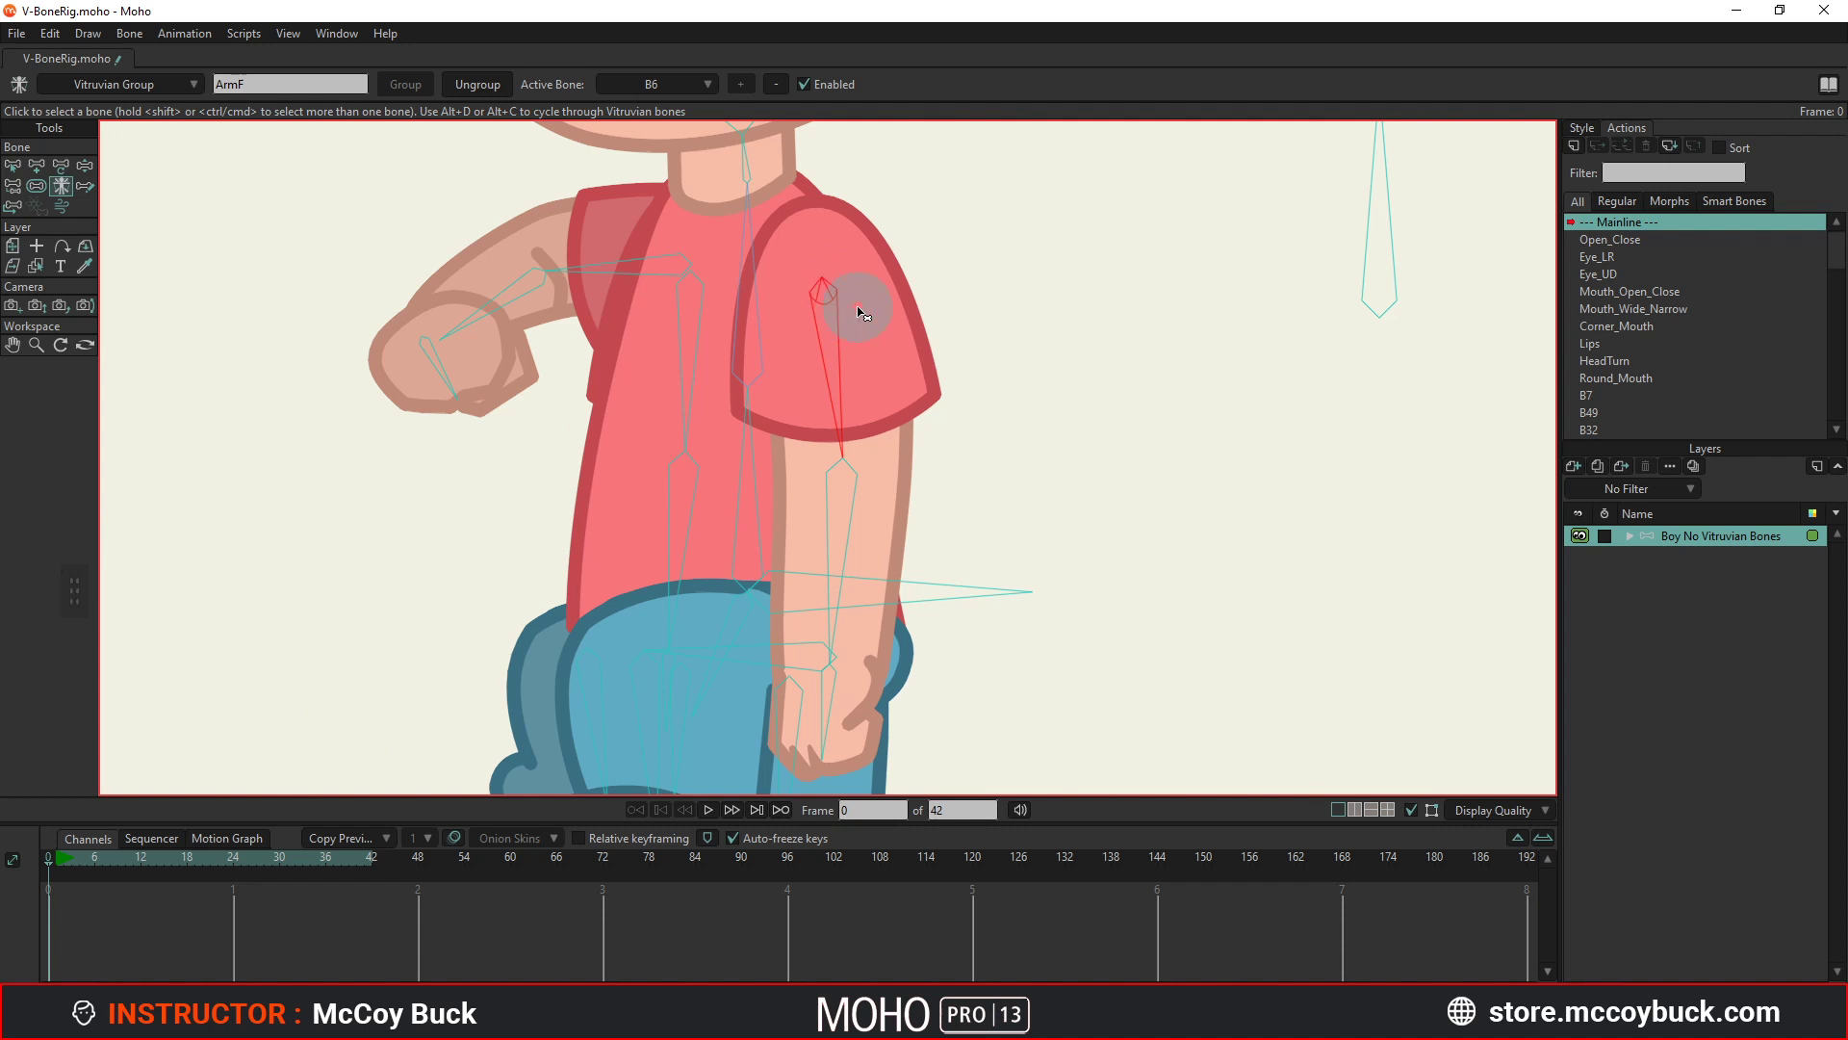
scroll(854, 301, "down", 1)
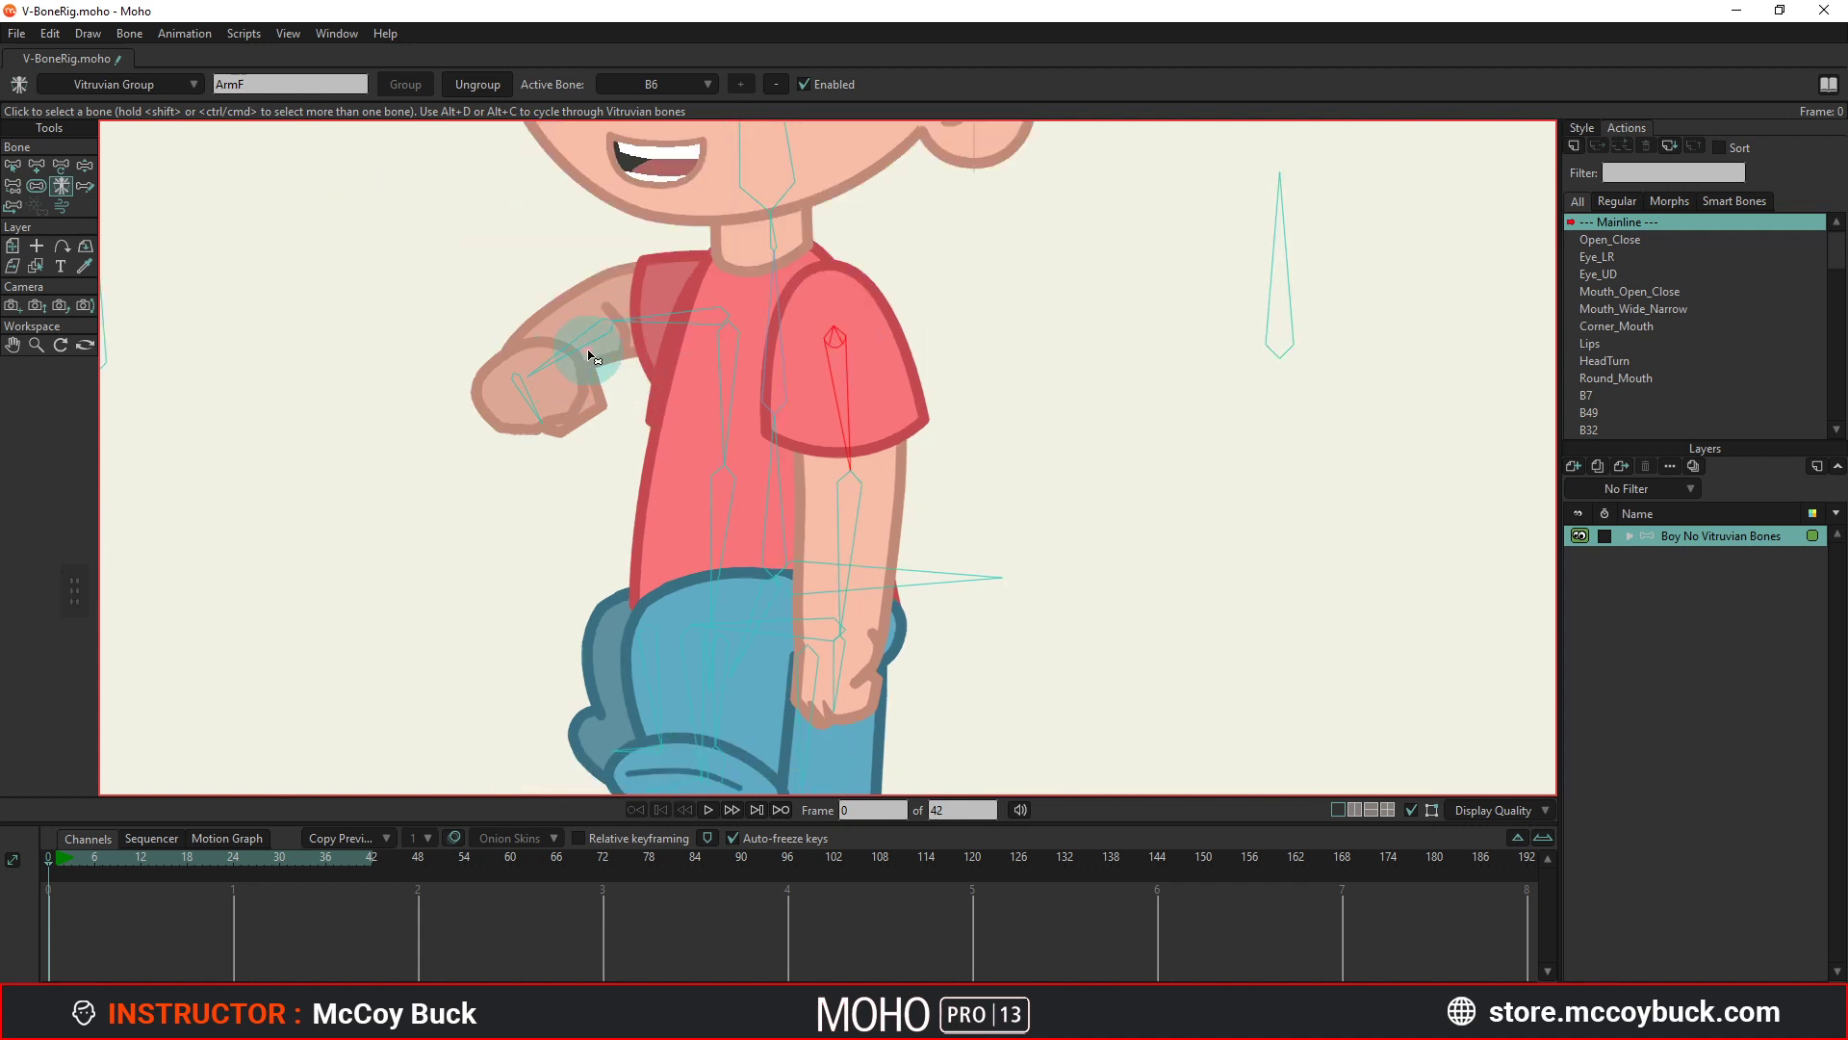
Review the list of Vitruvian groups and select the last ArmF group from it.
left_click(194, 84)
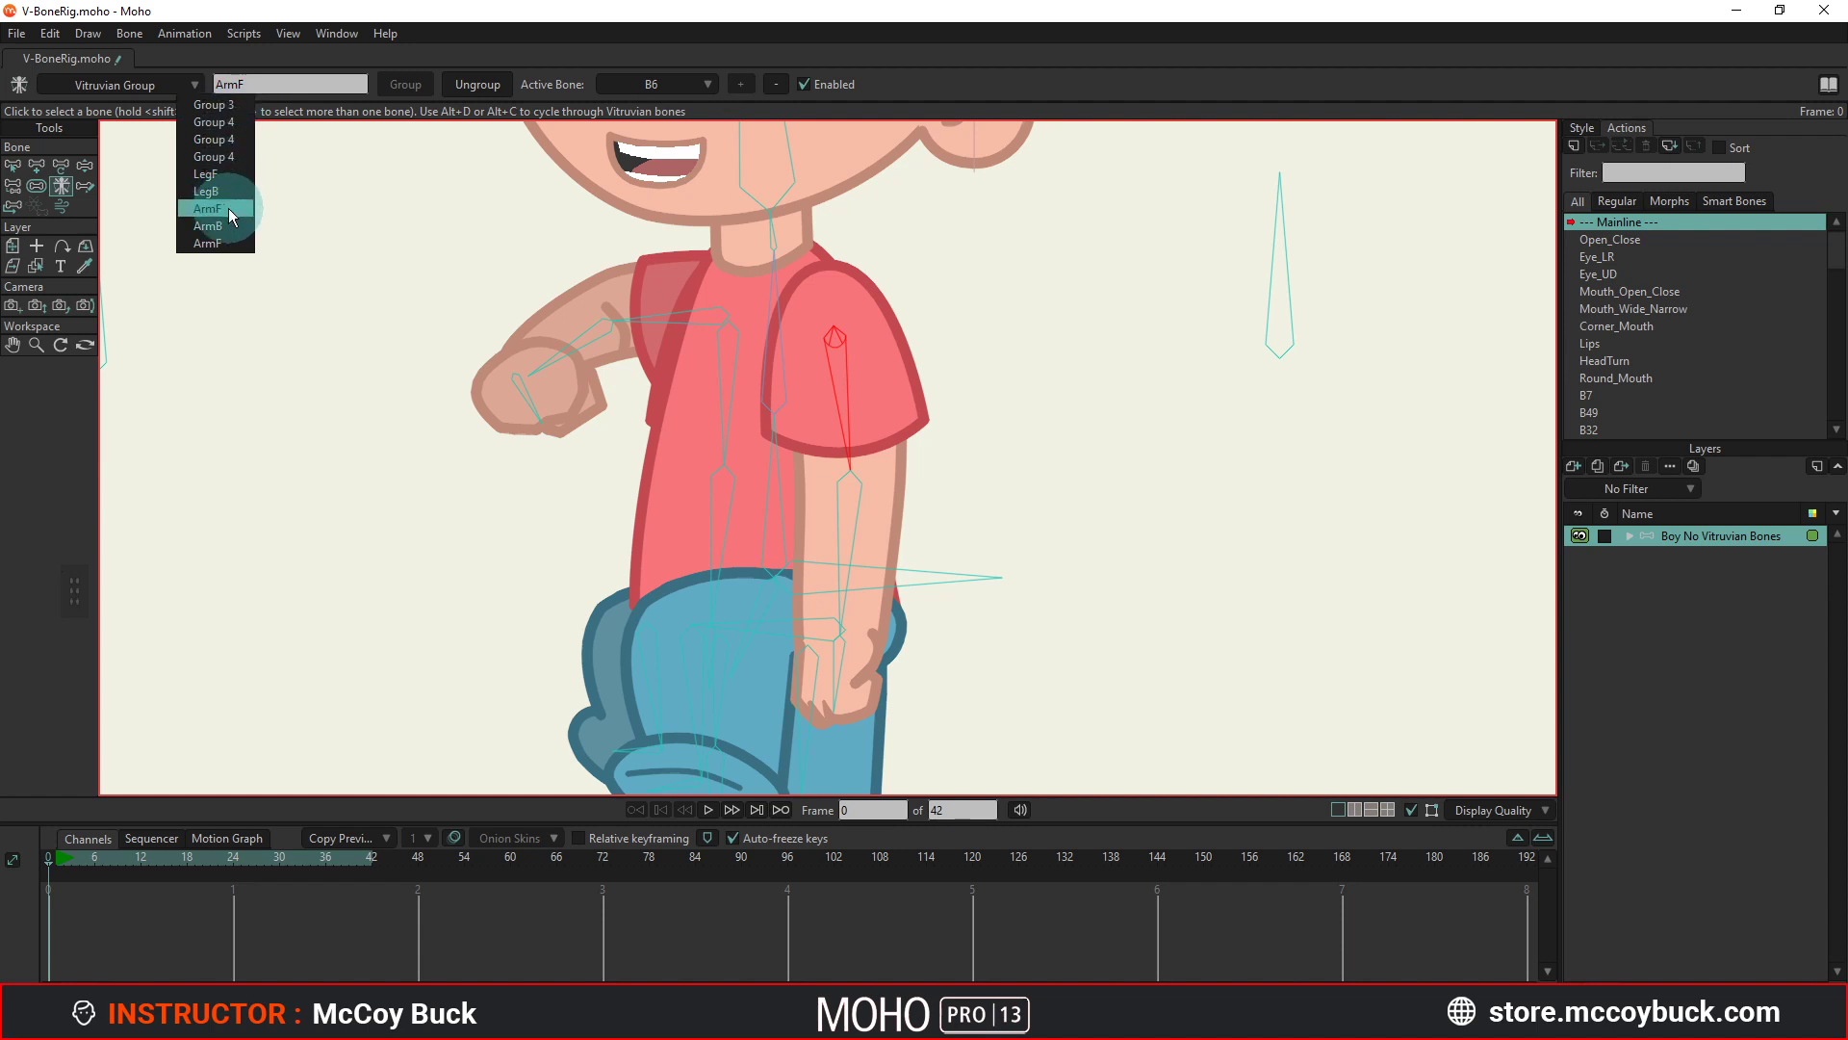
left_click(301, 211)
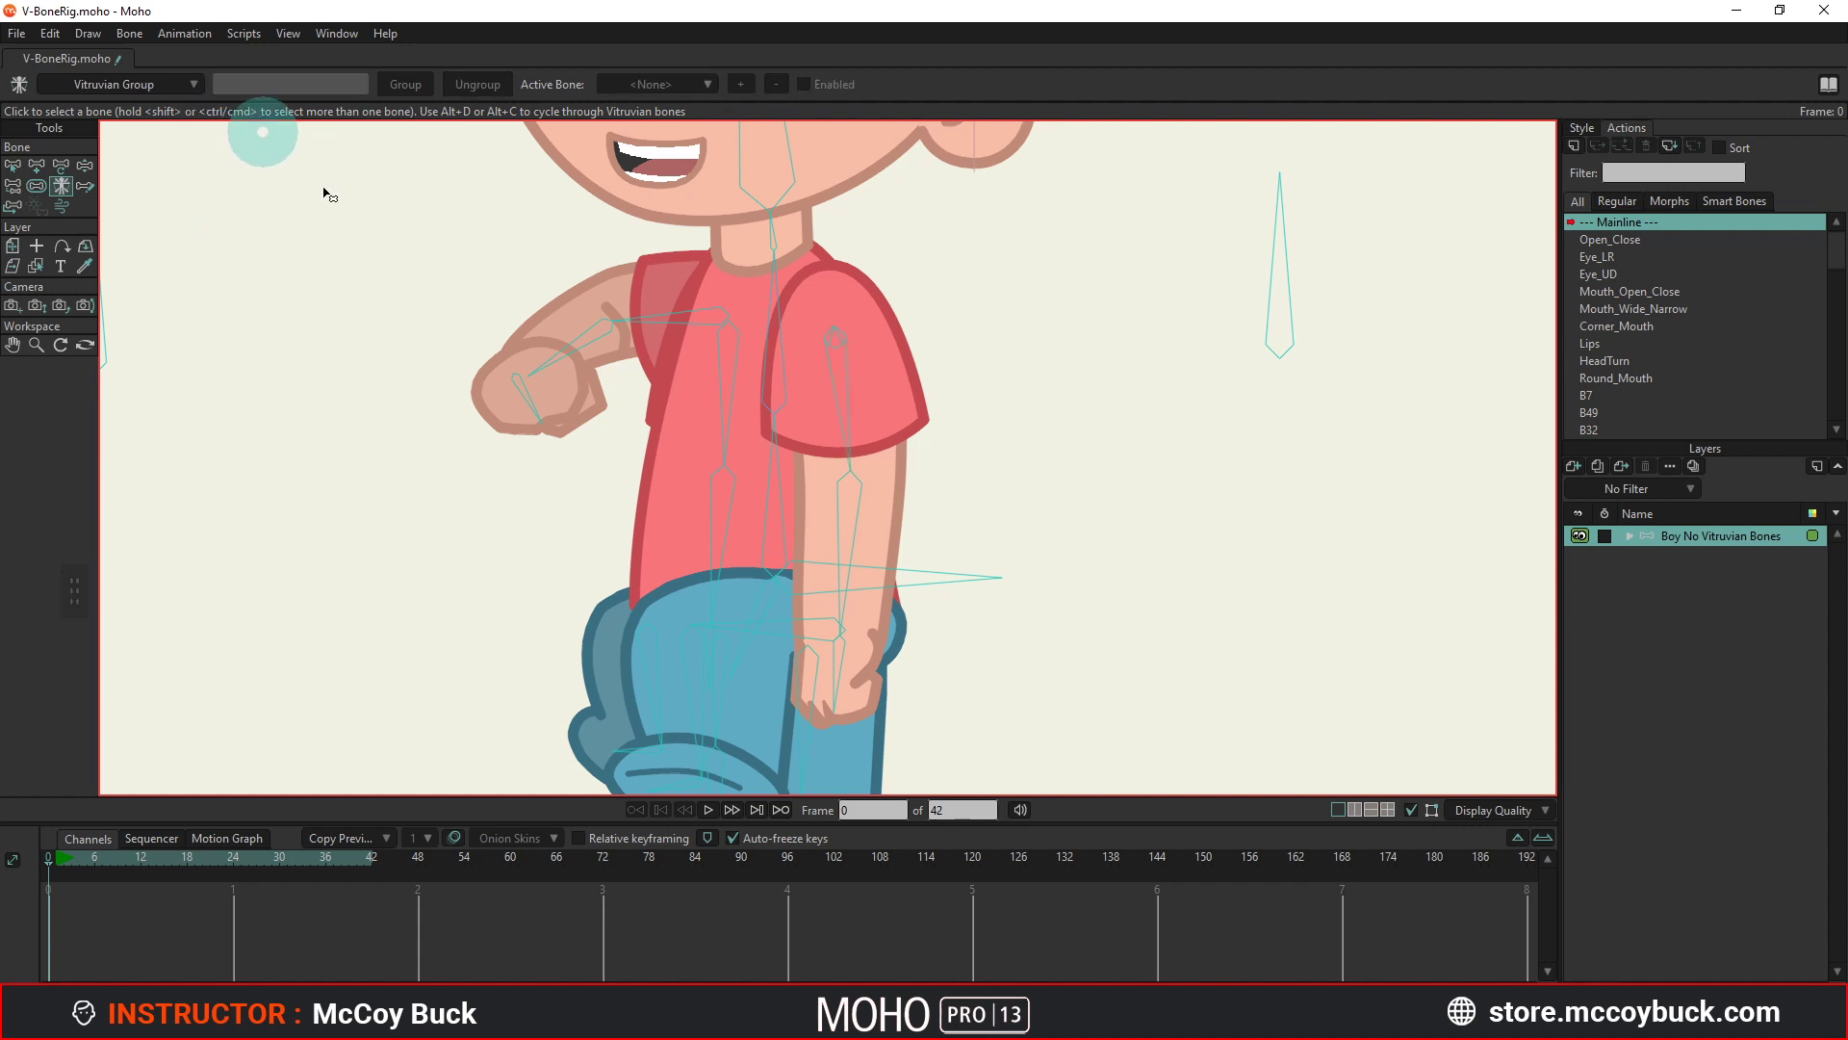
left_click(195, 90)
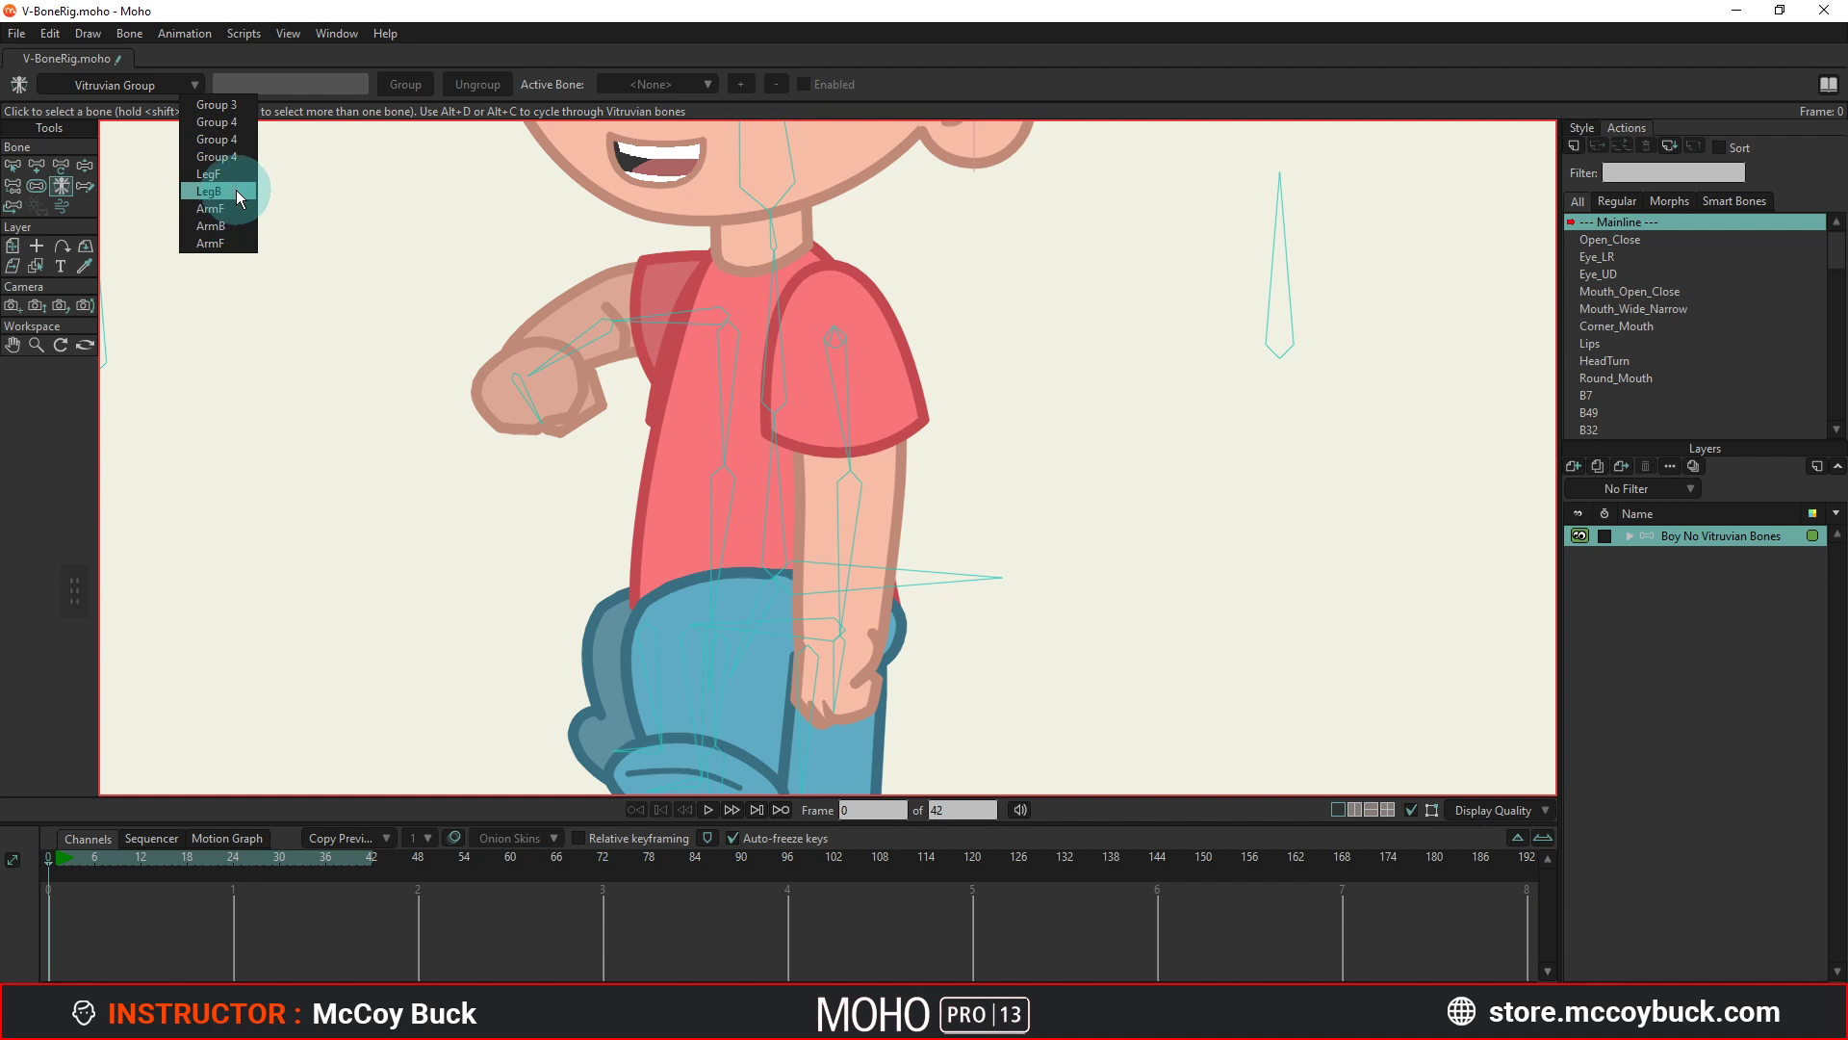
left_click(231, 245)
left_click(308, 203)
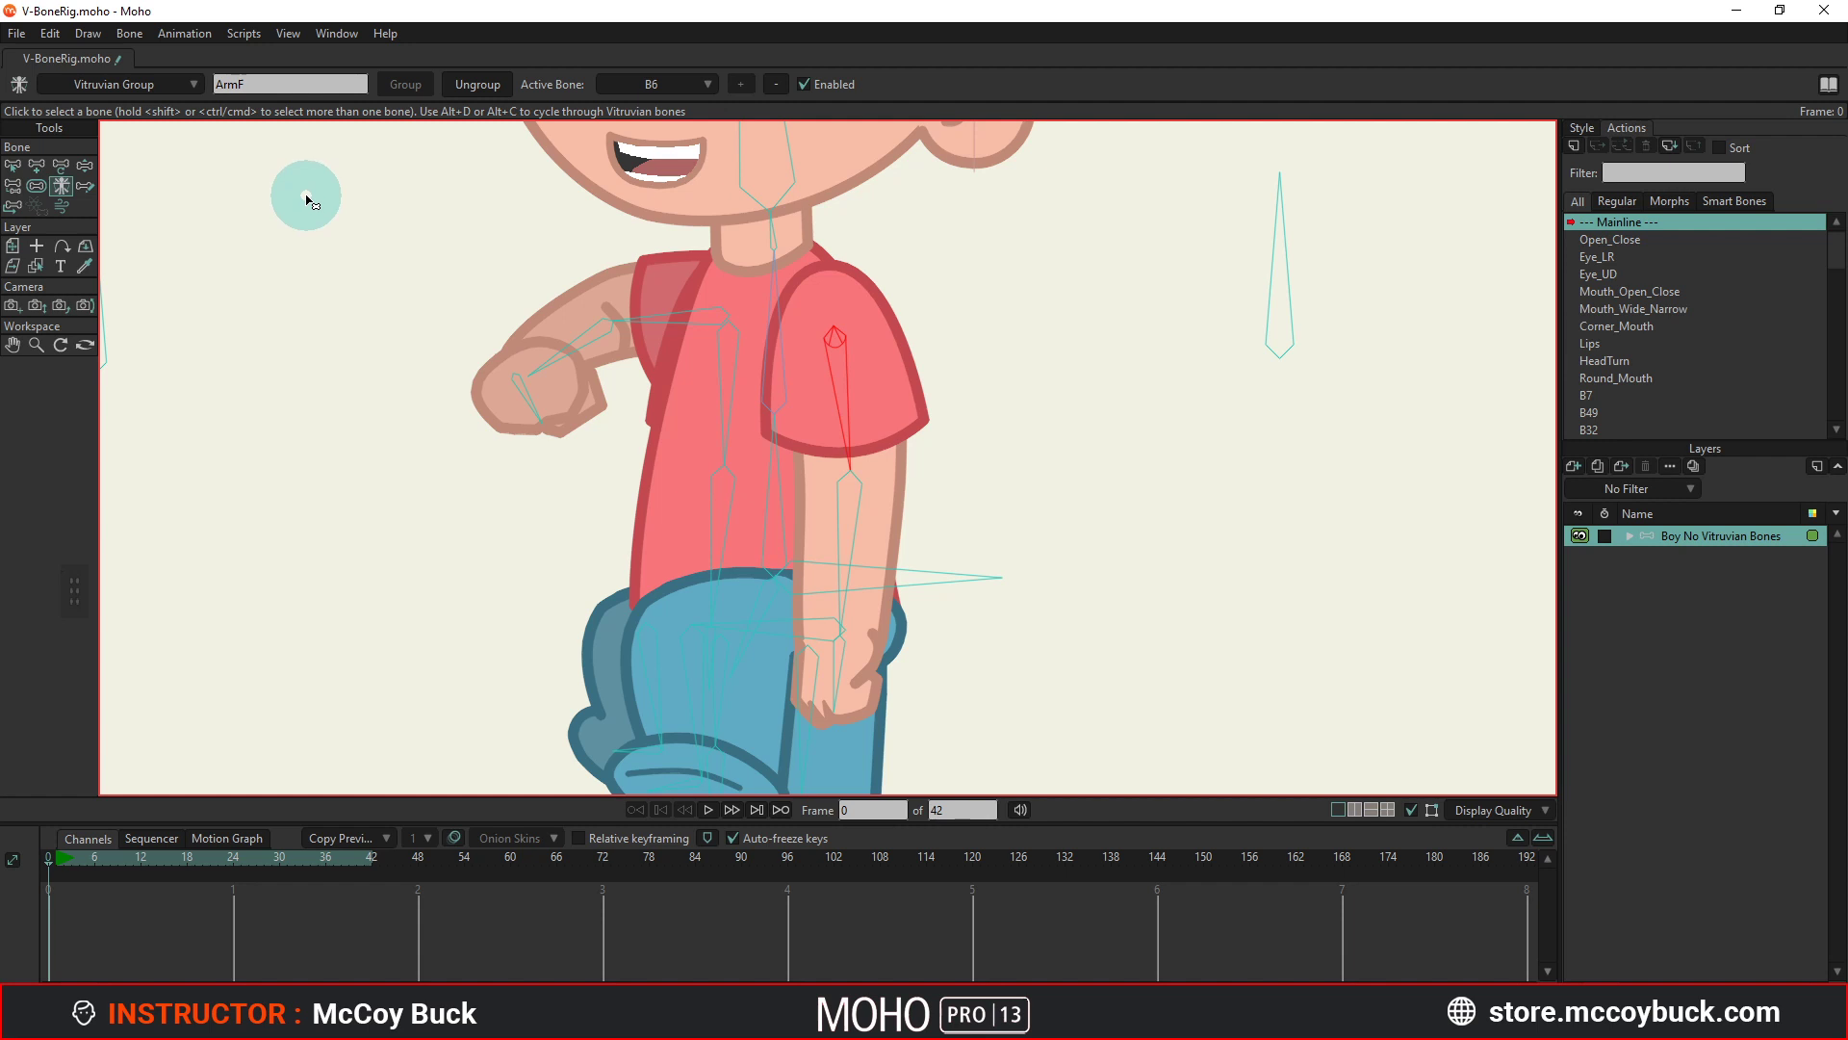
left_click(192, 84)
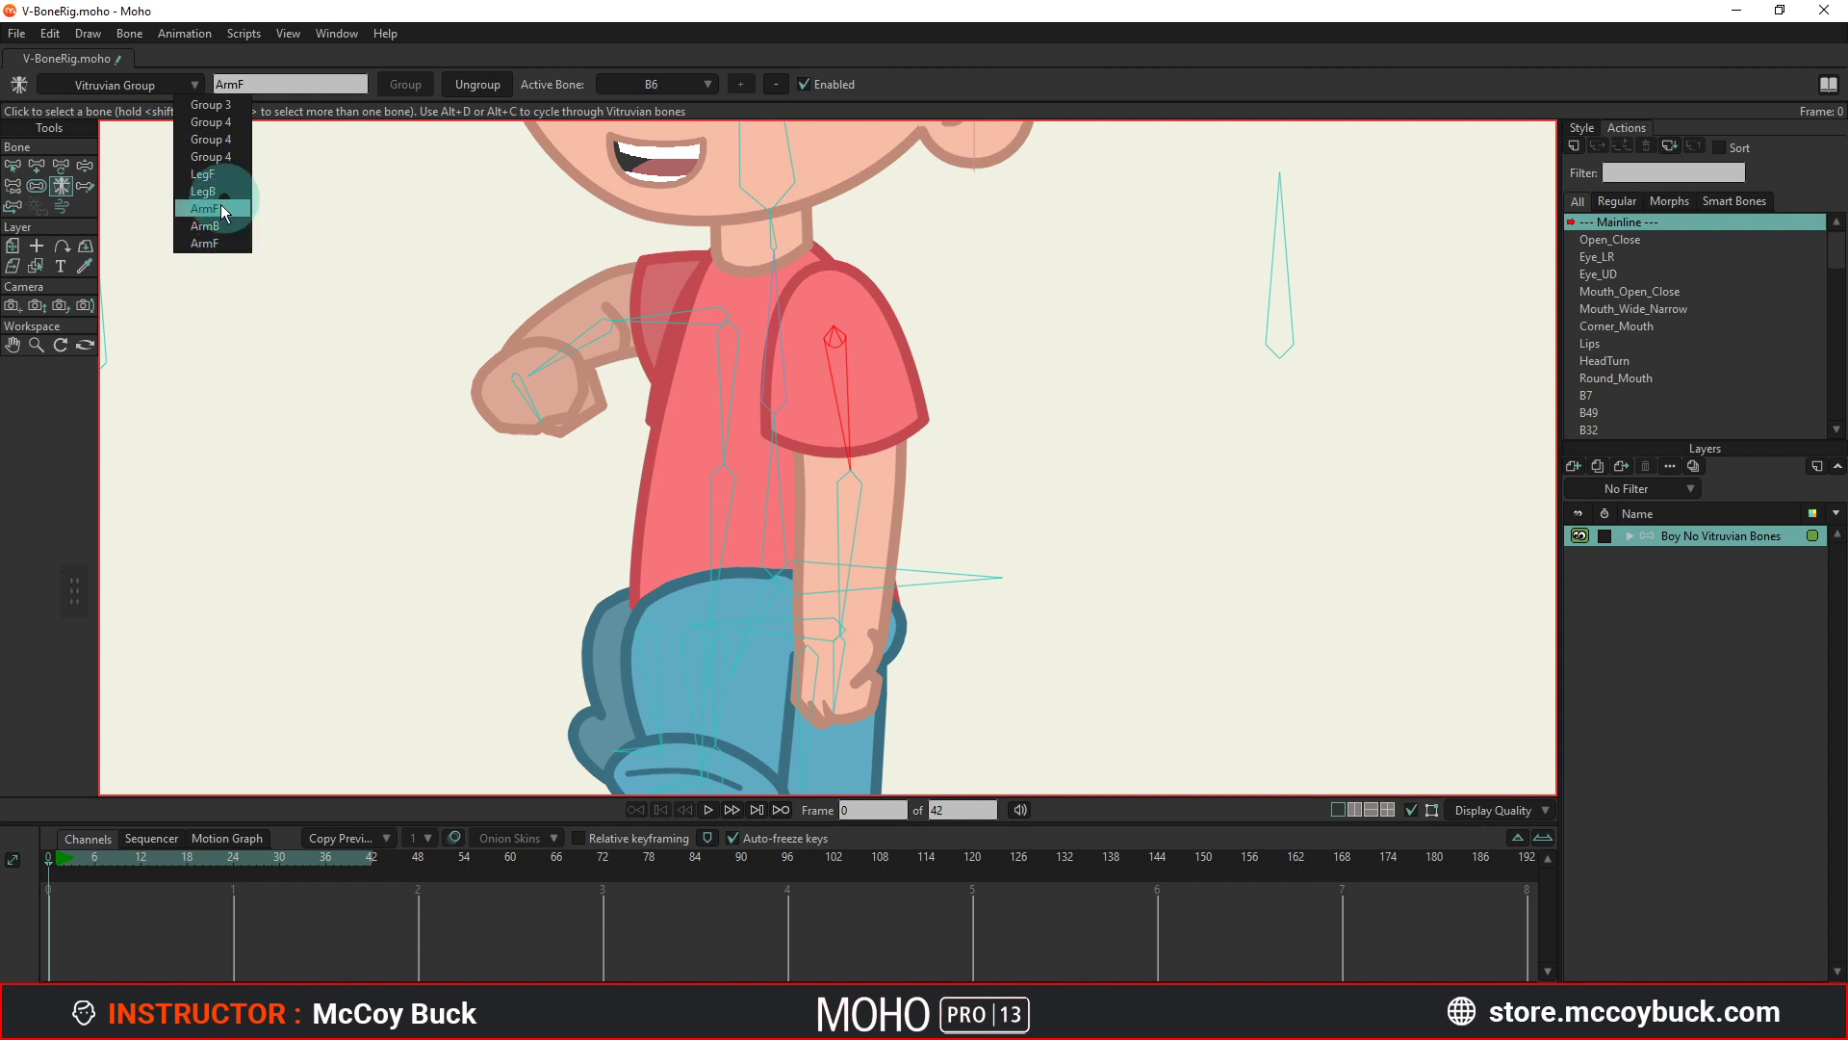
left_click(204, 171)
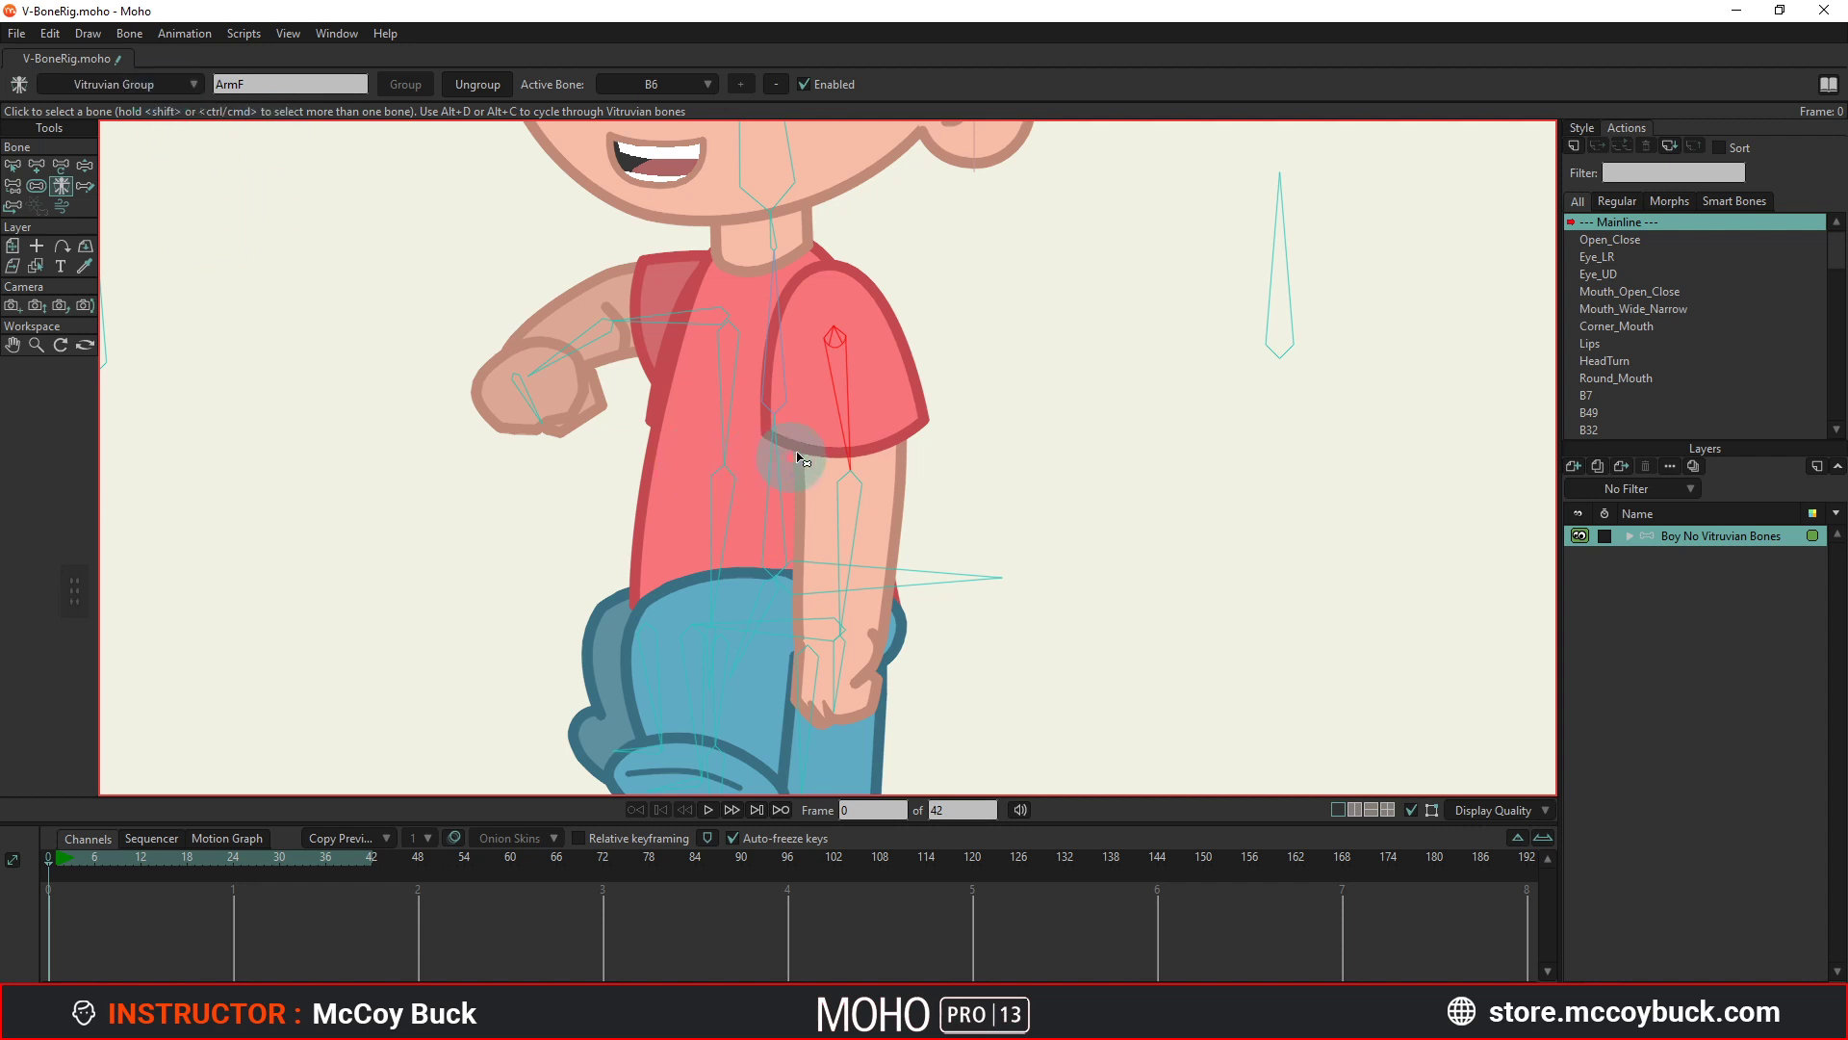
Deselect the ArmF group and select it again through the front upper-arm bone on the character.
scroll(833, 423, "up", 3)
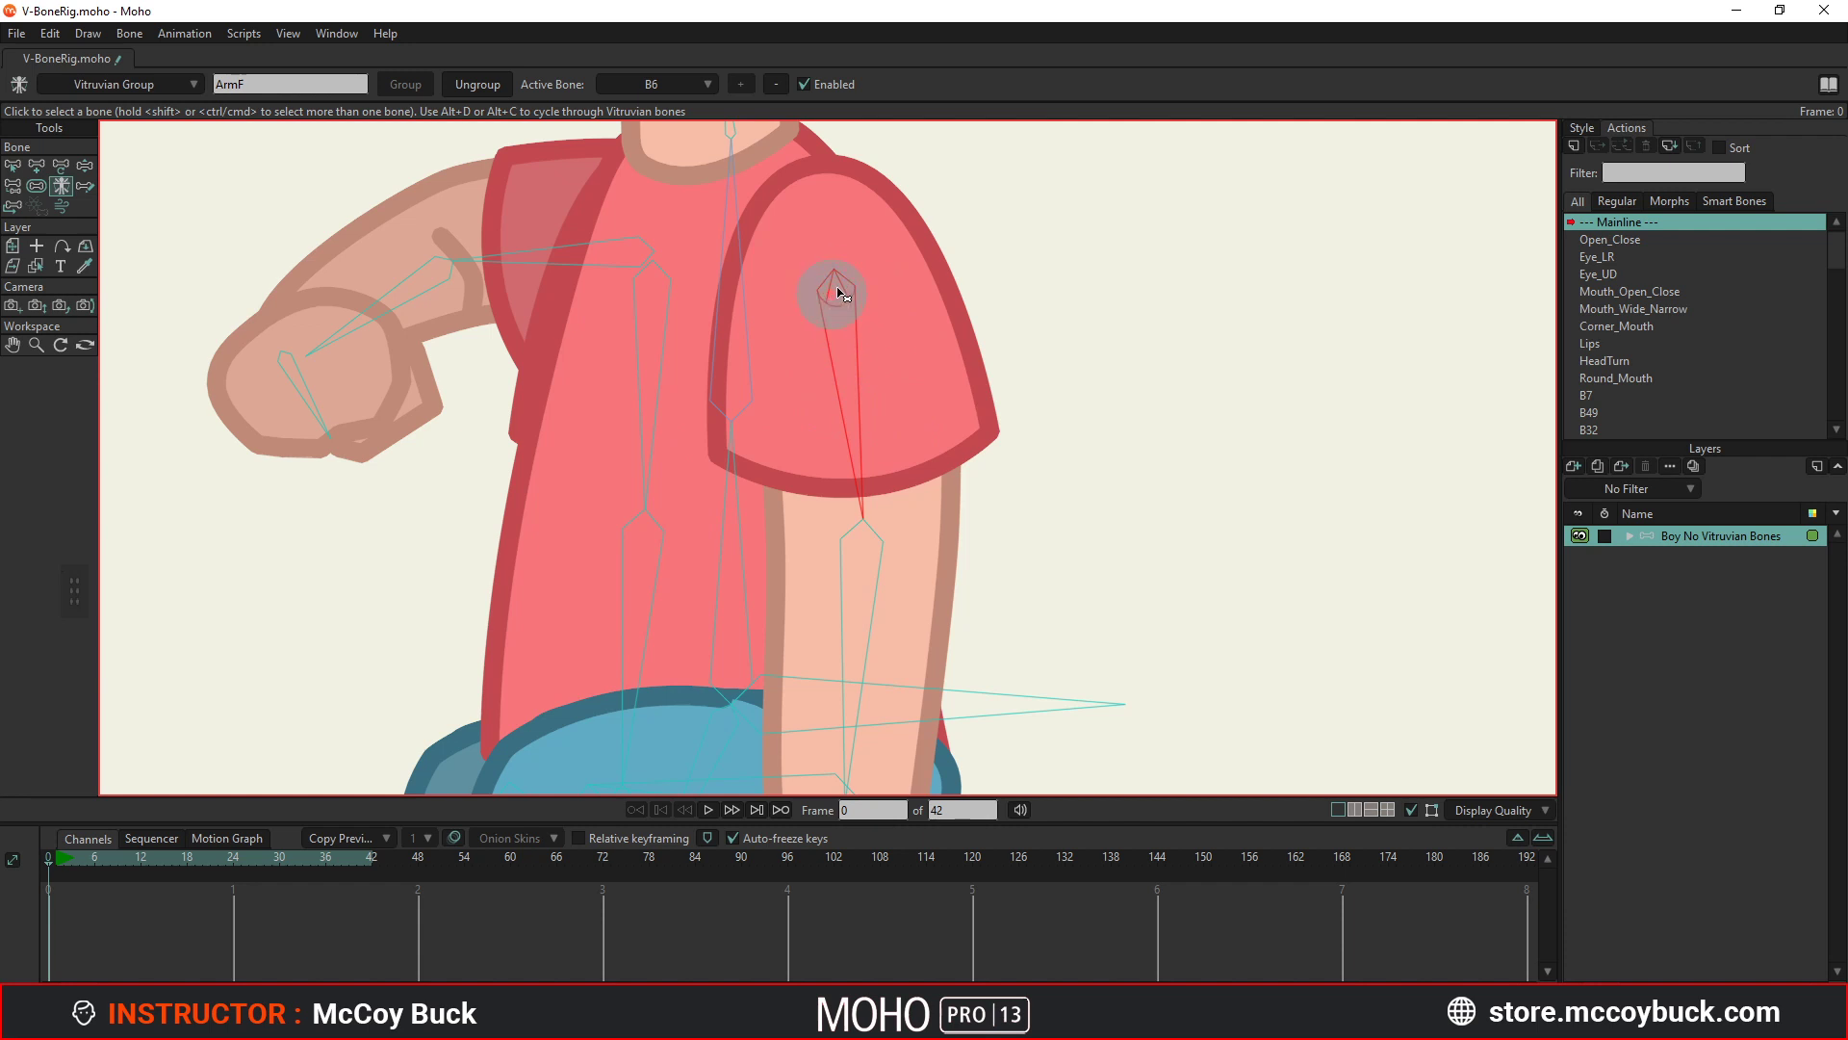
left_click(1065, 298)
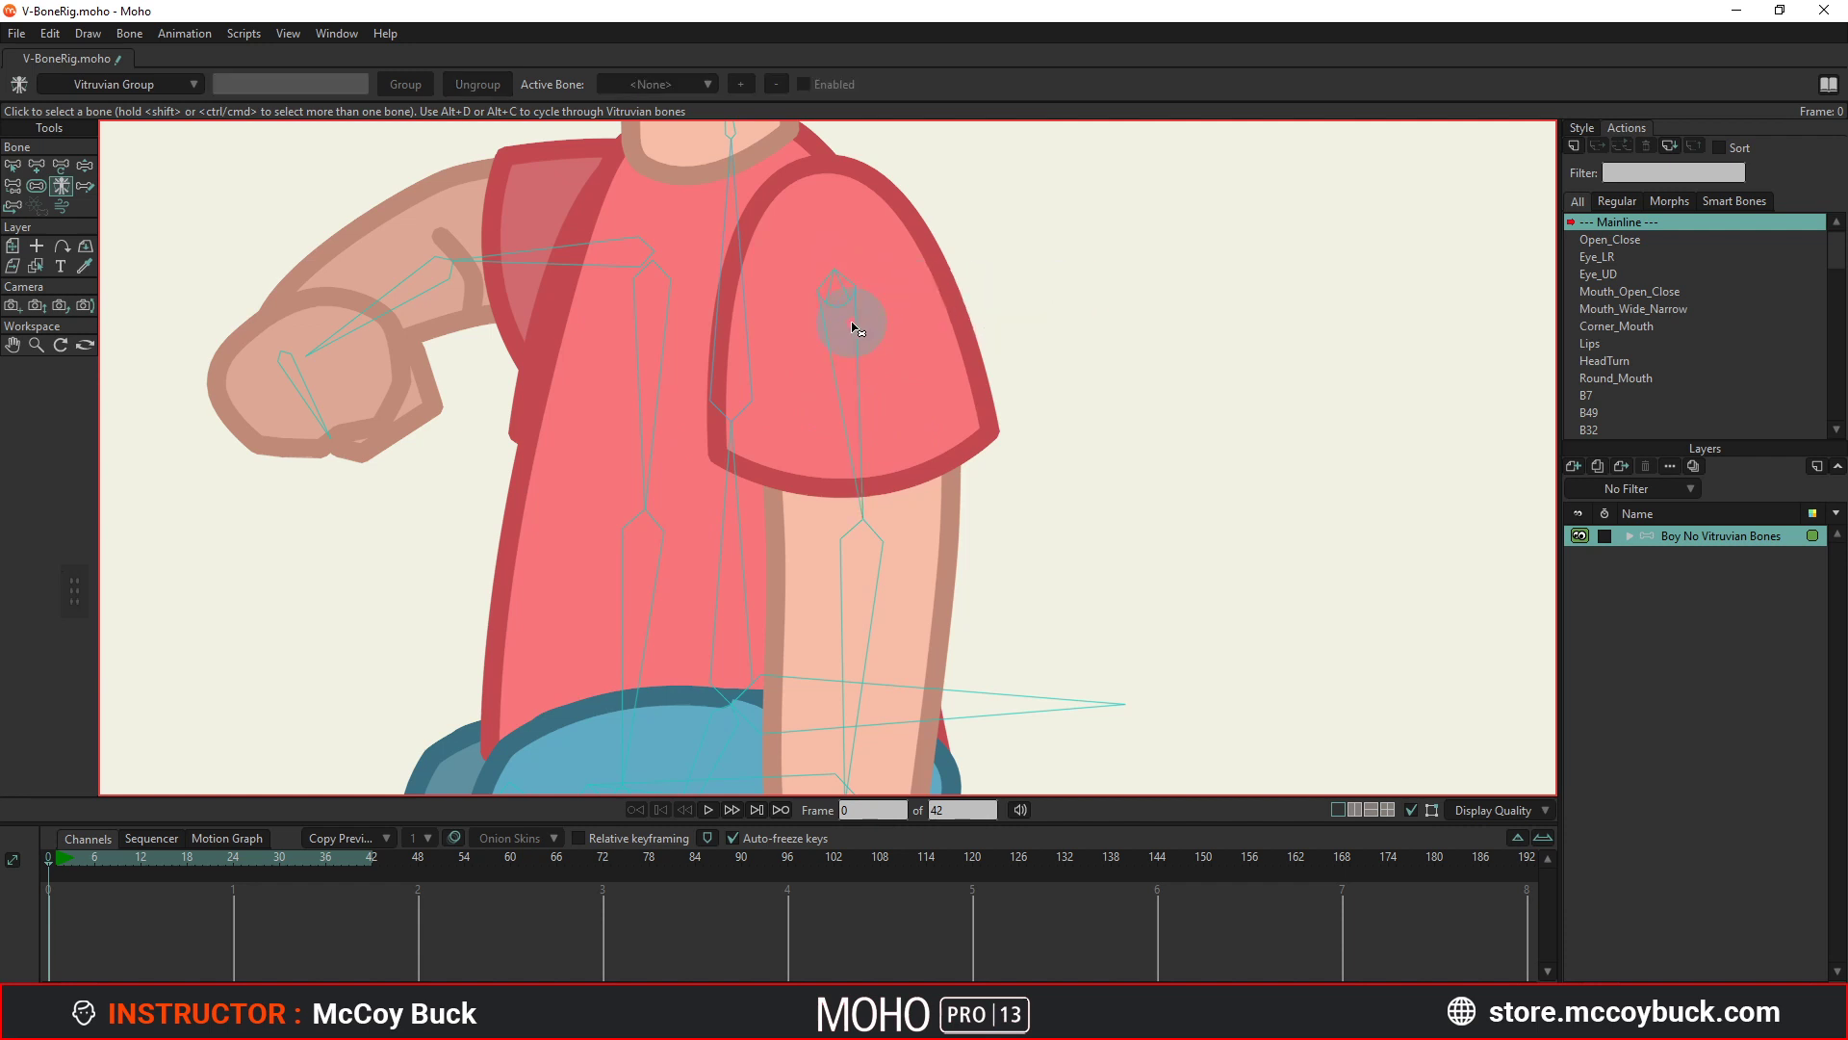
left_click(853, 328)
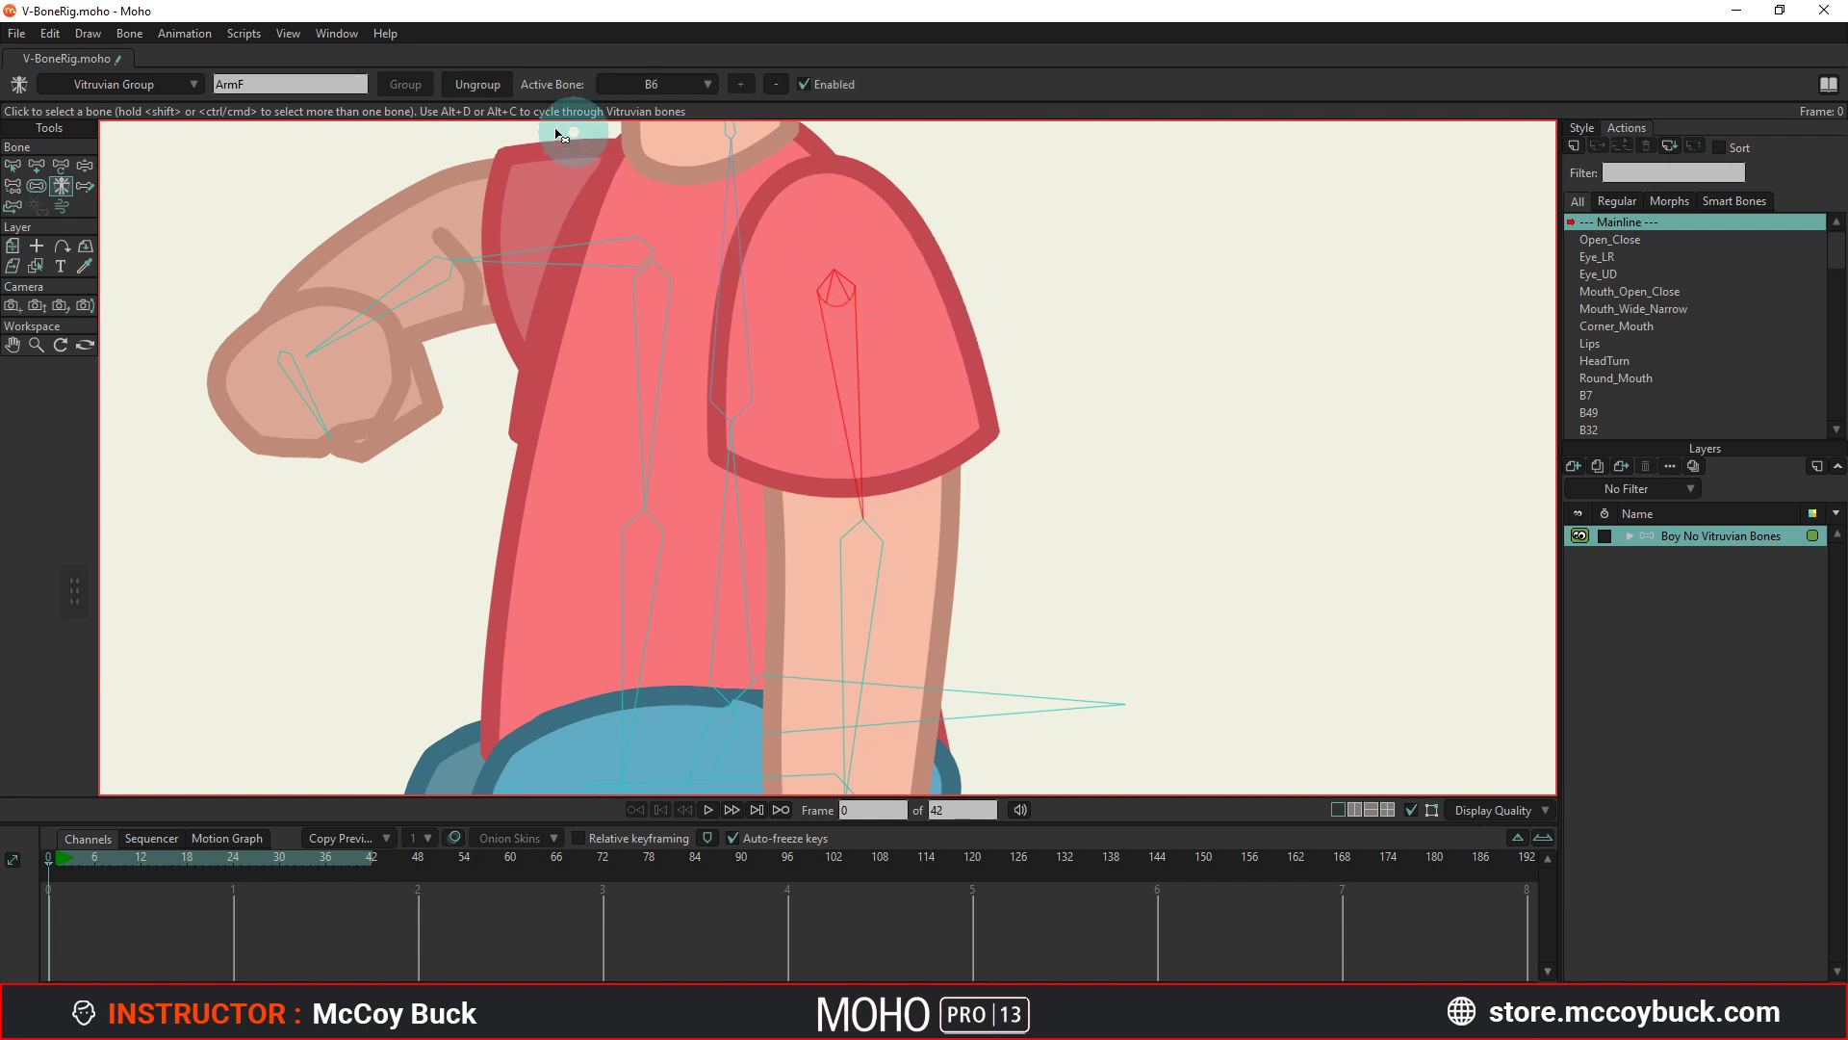
scroll(372, 229, "down", 3)
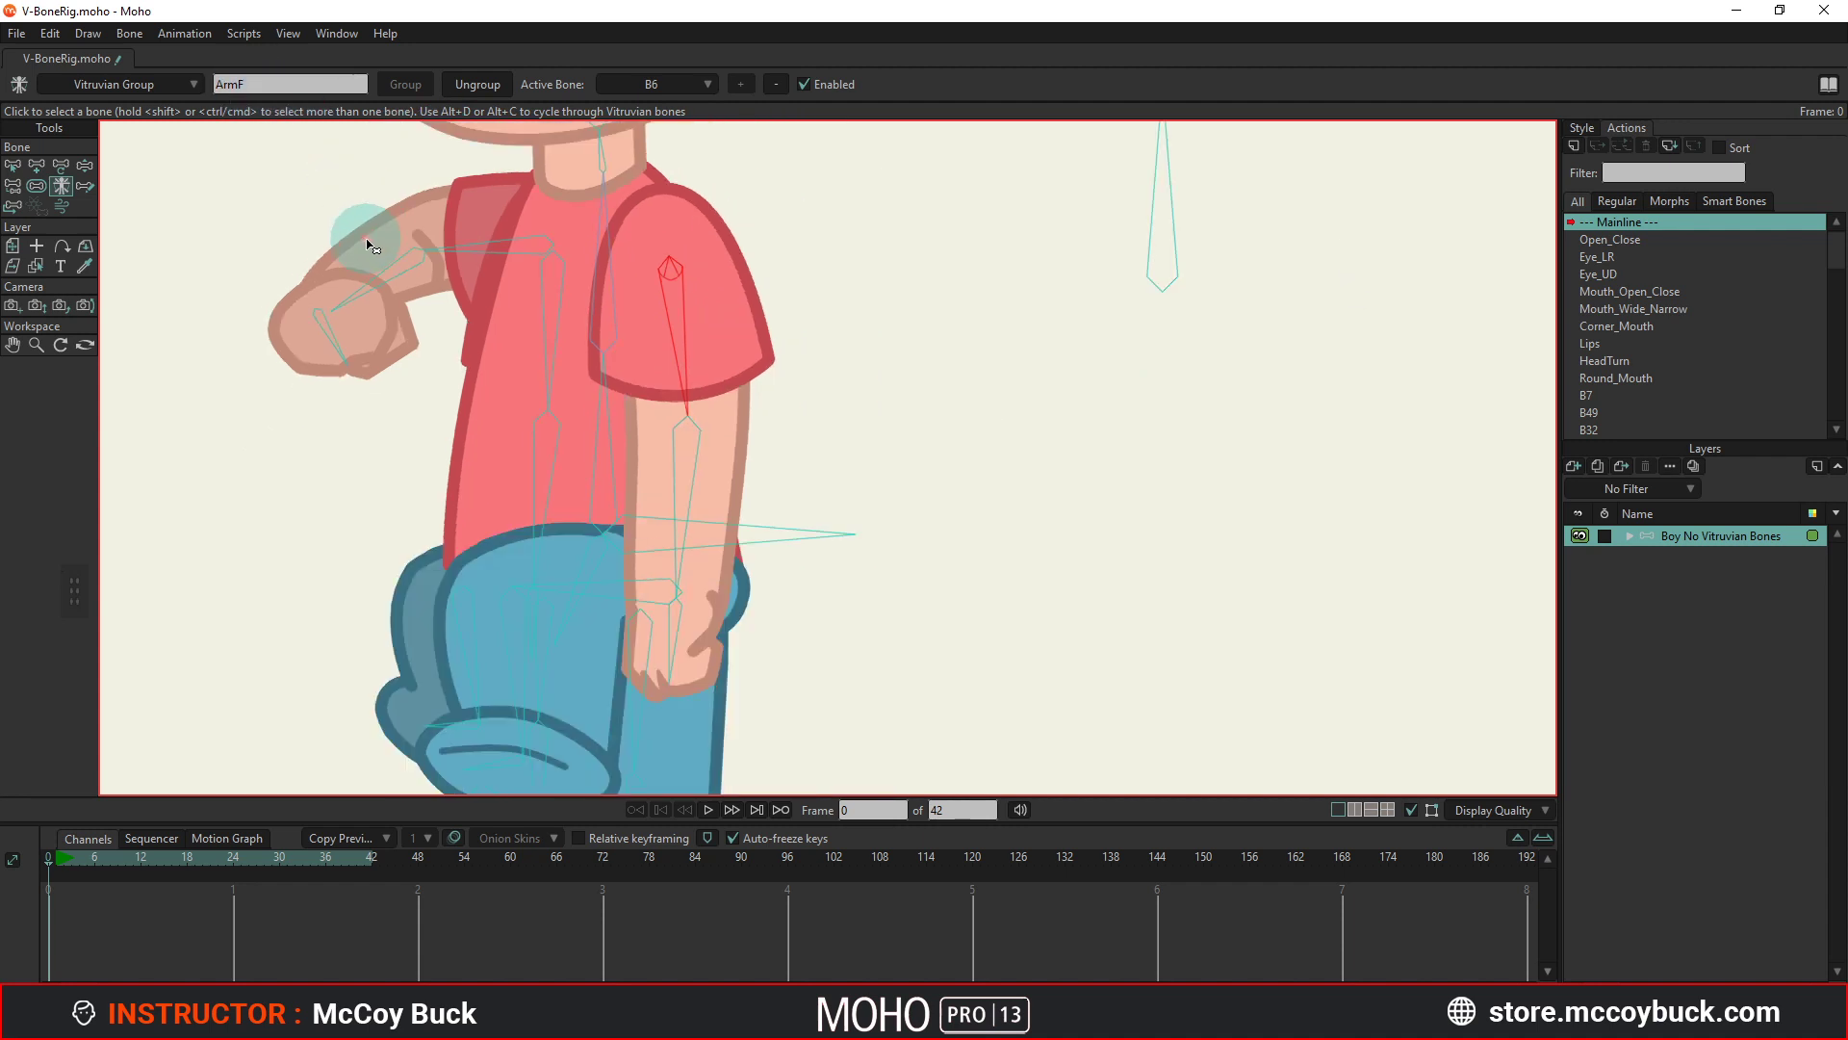
Select the straight and bent upper-arm bones of the back arm together.
scroll(371, 245, "up", 3)
key("b")
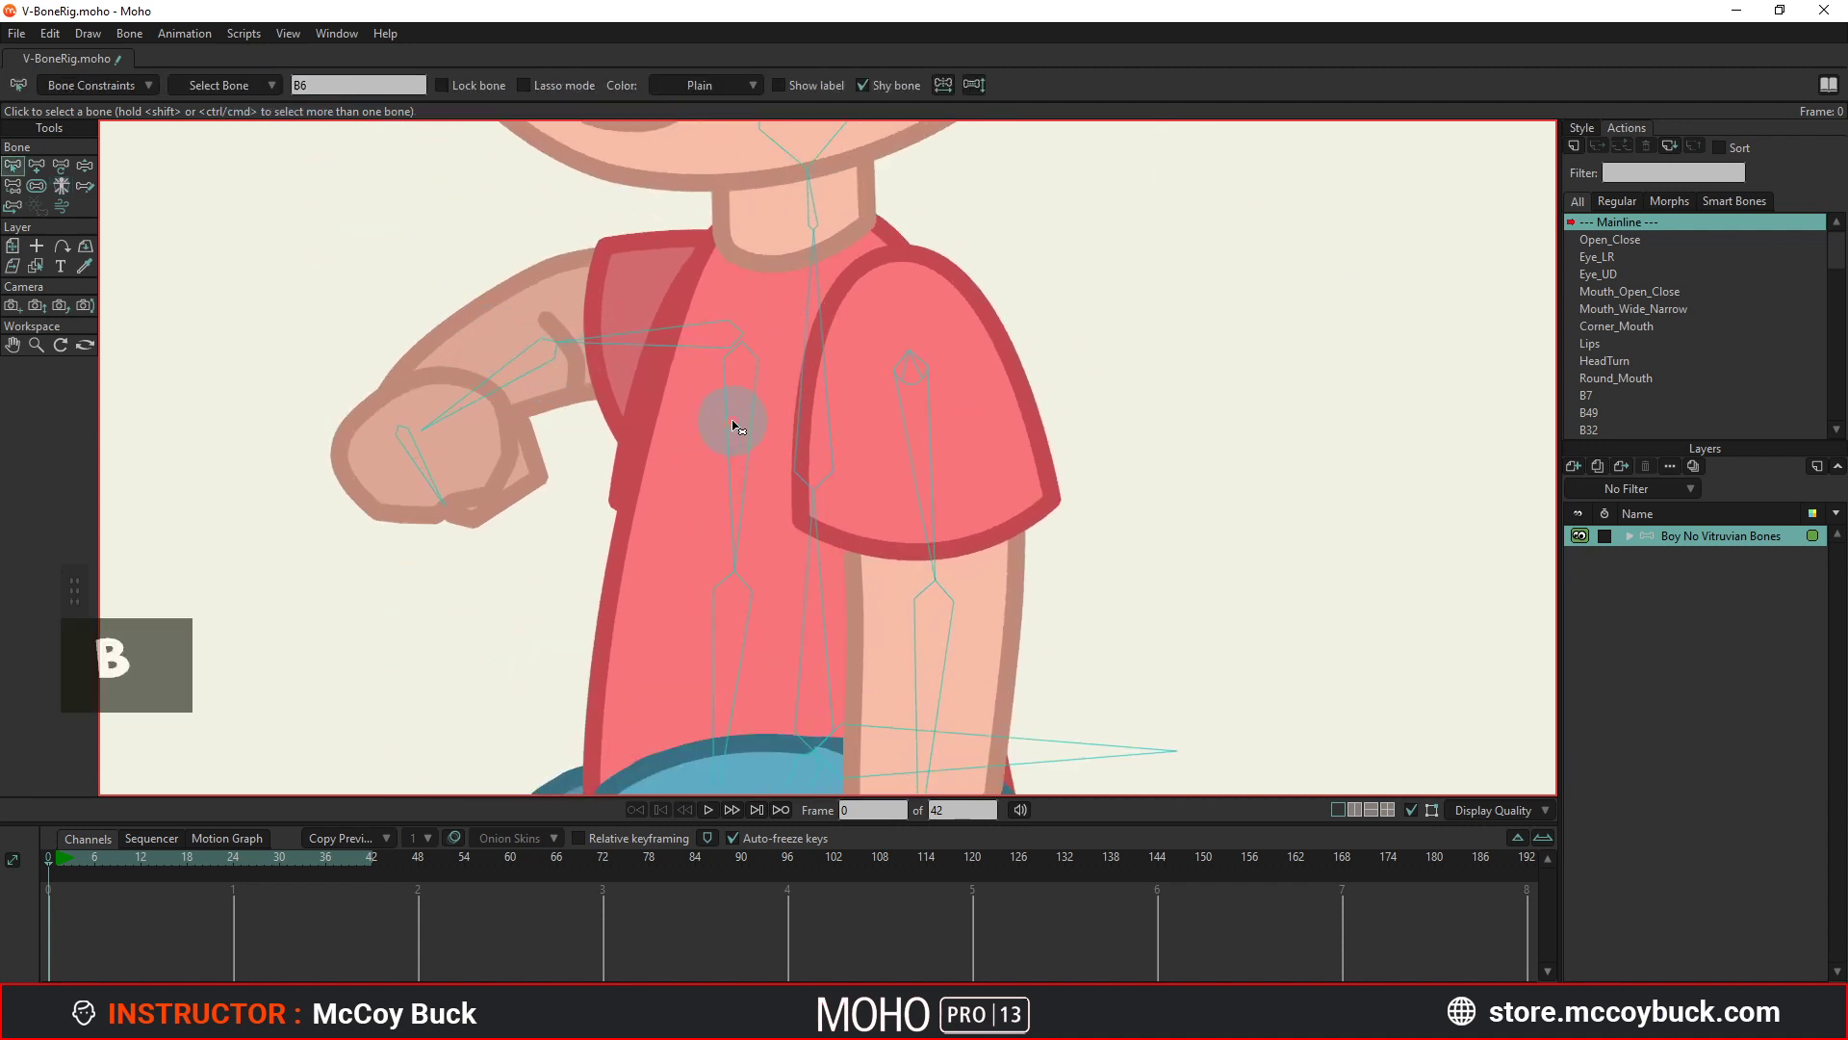
left_click(735, 427)
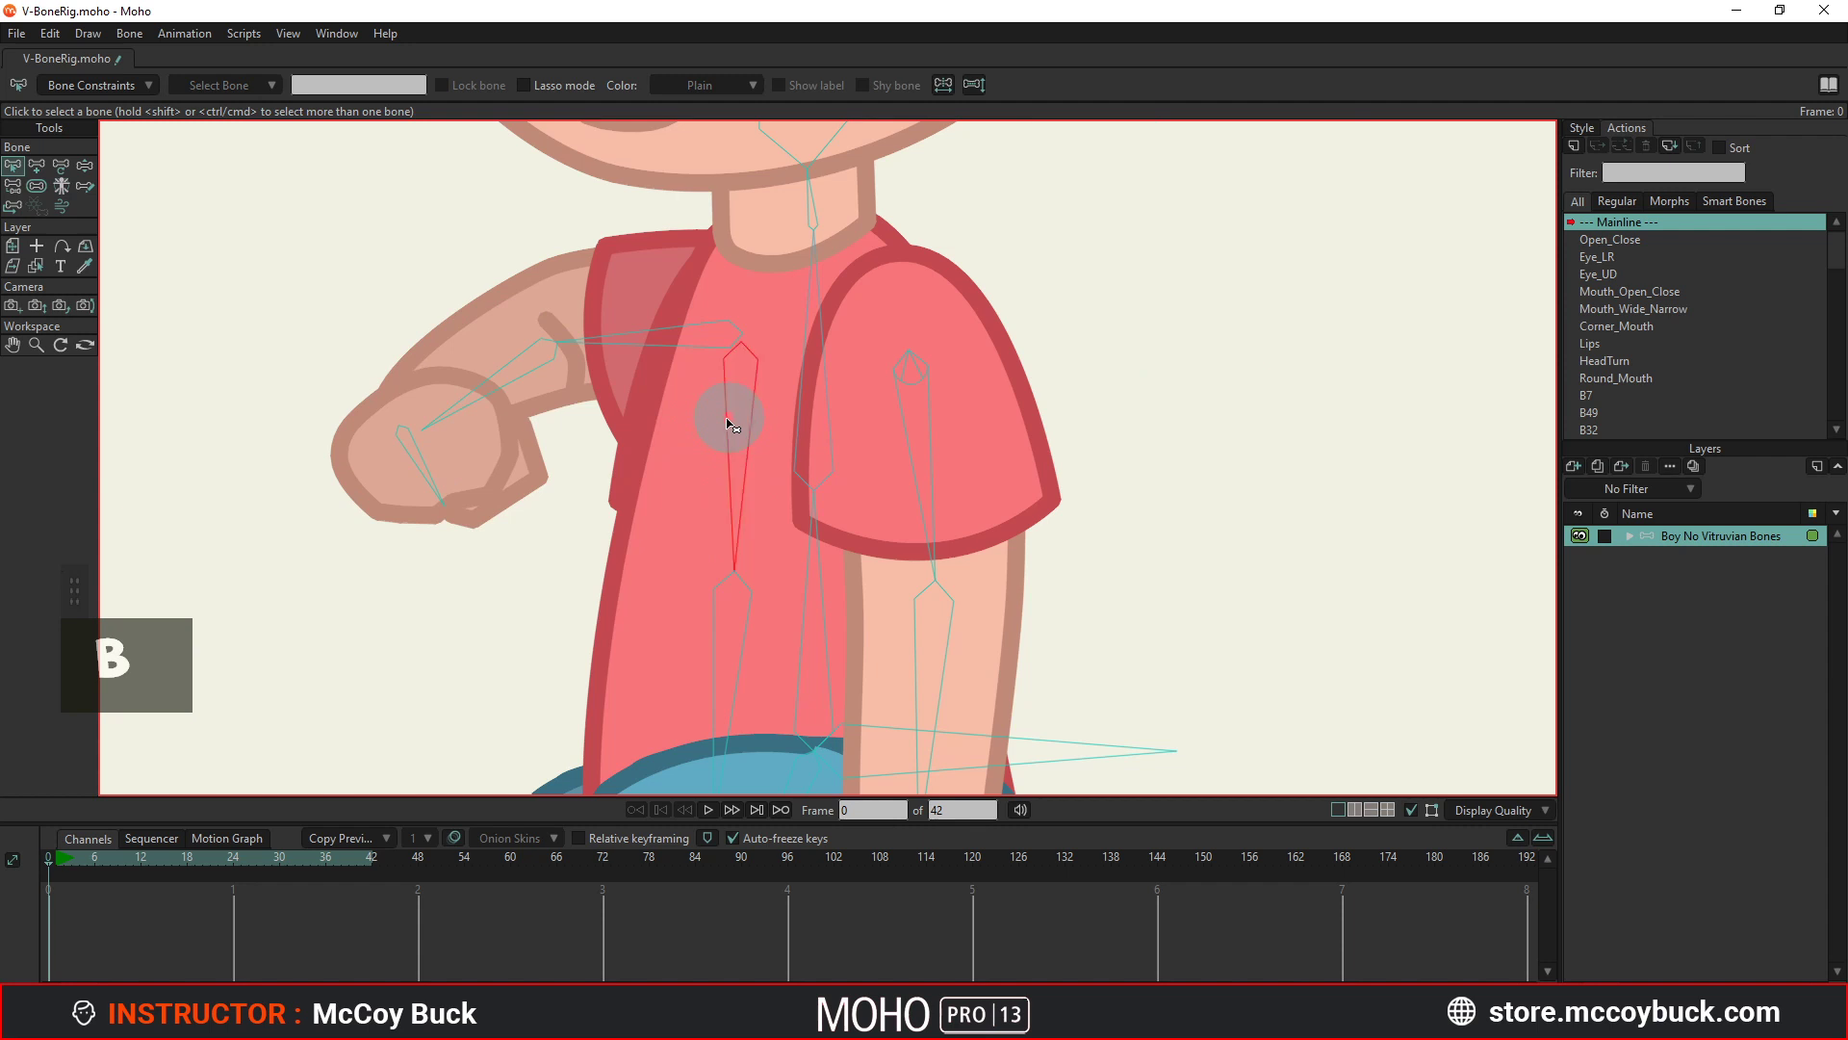
left_click(731, 414)
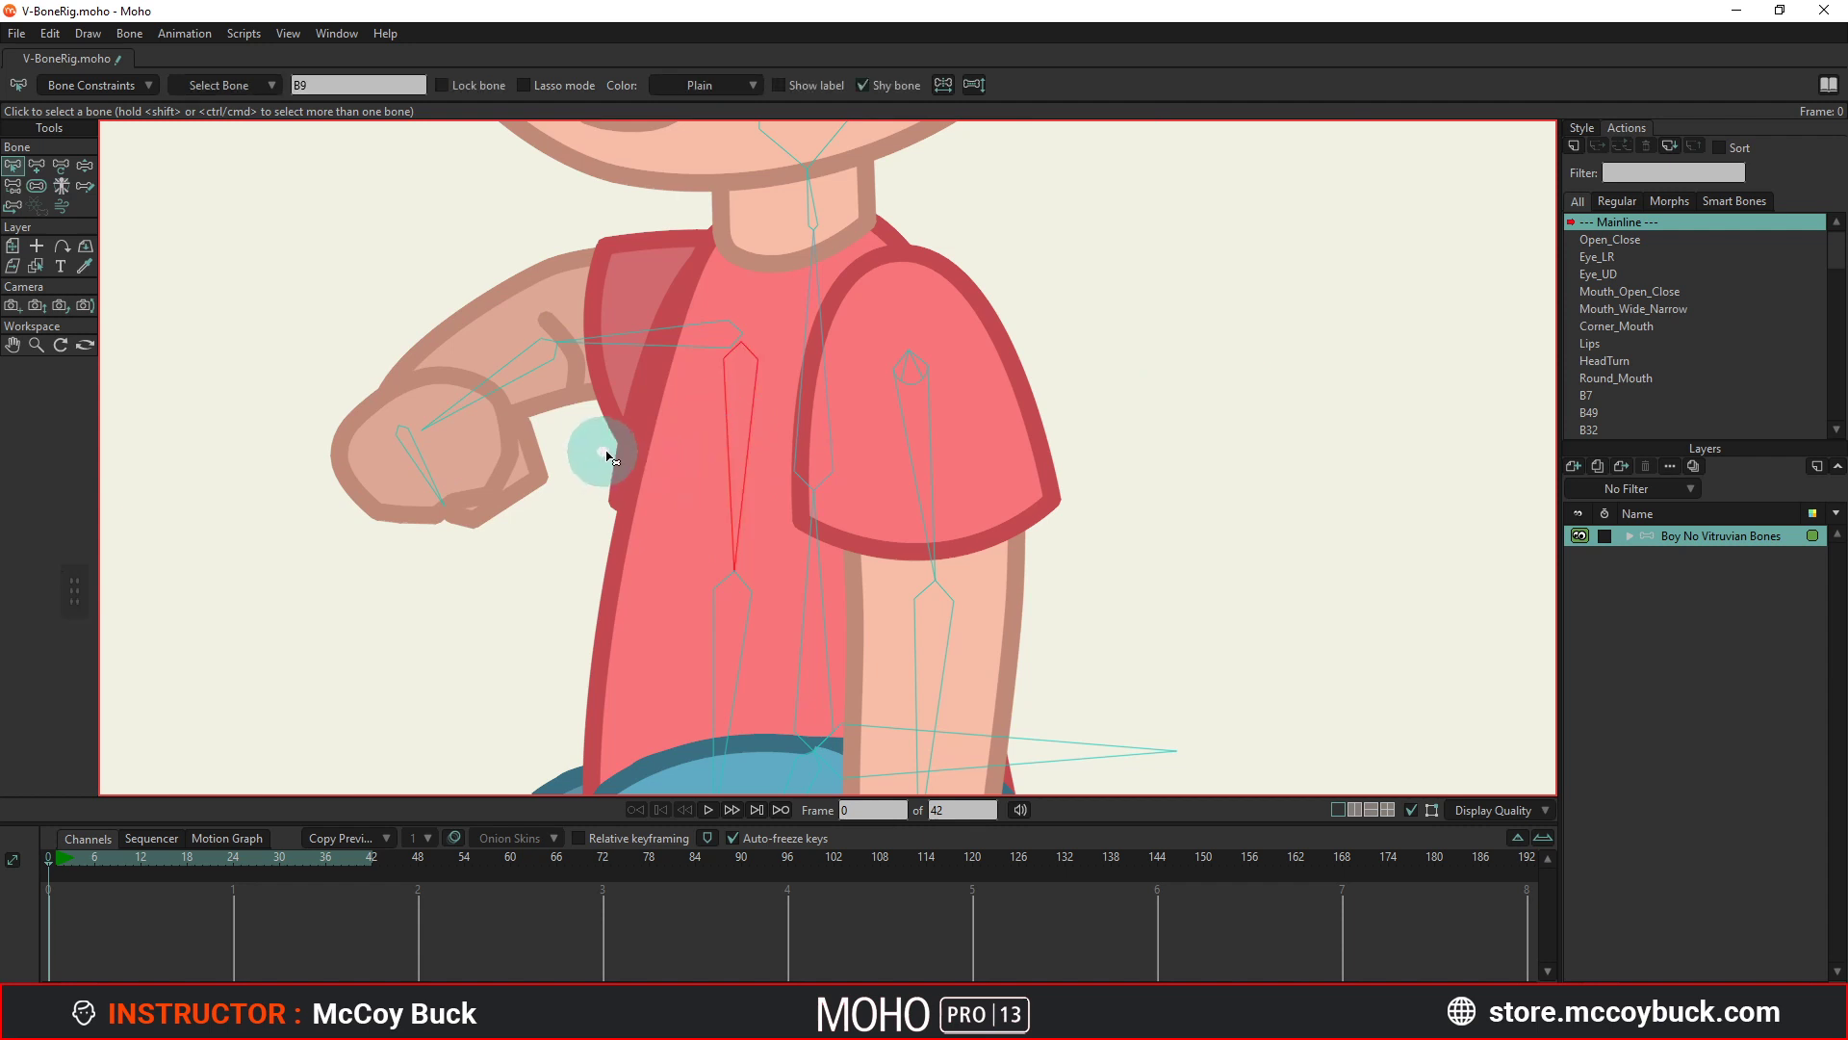
left_click(671, 344, "shift")
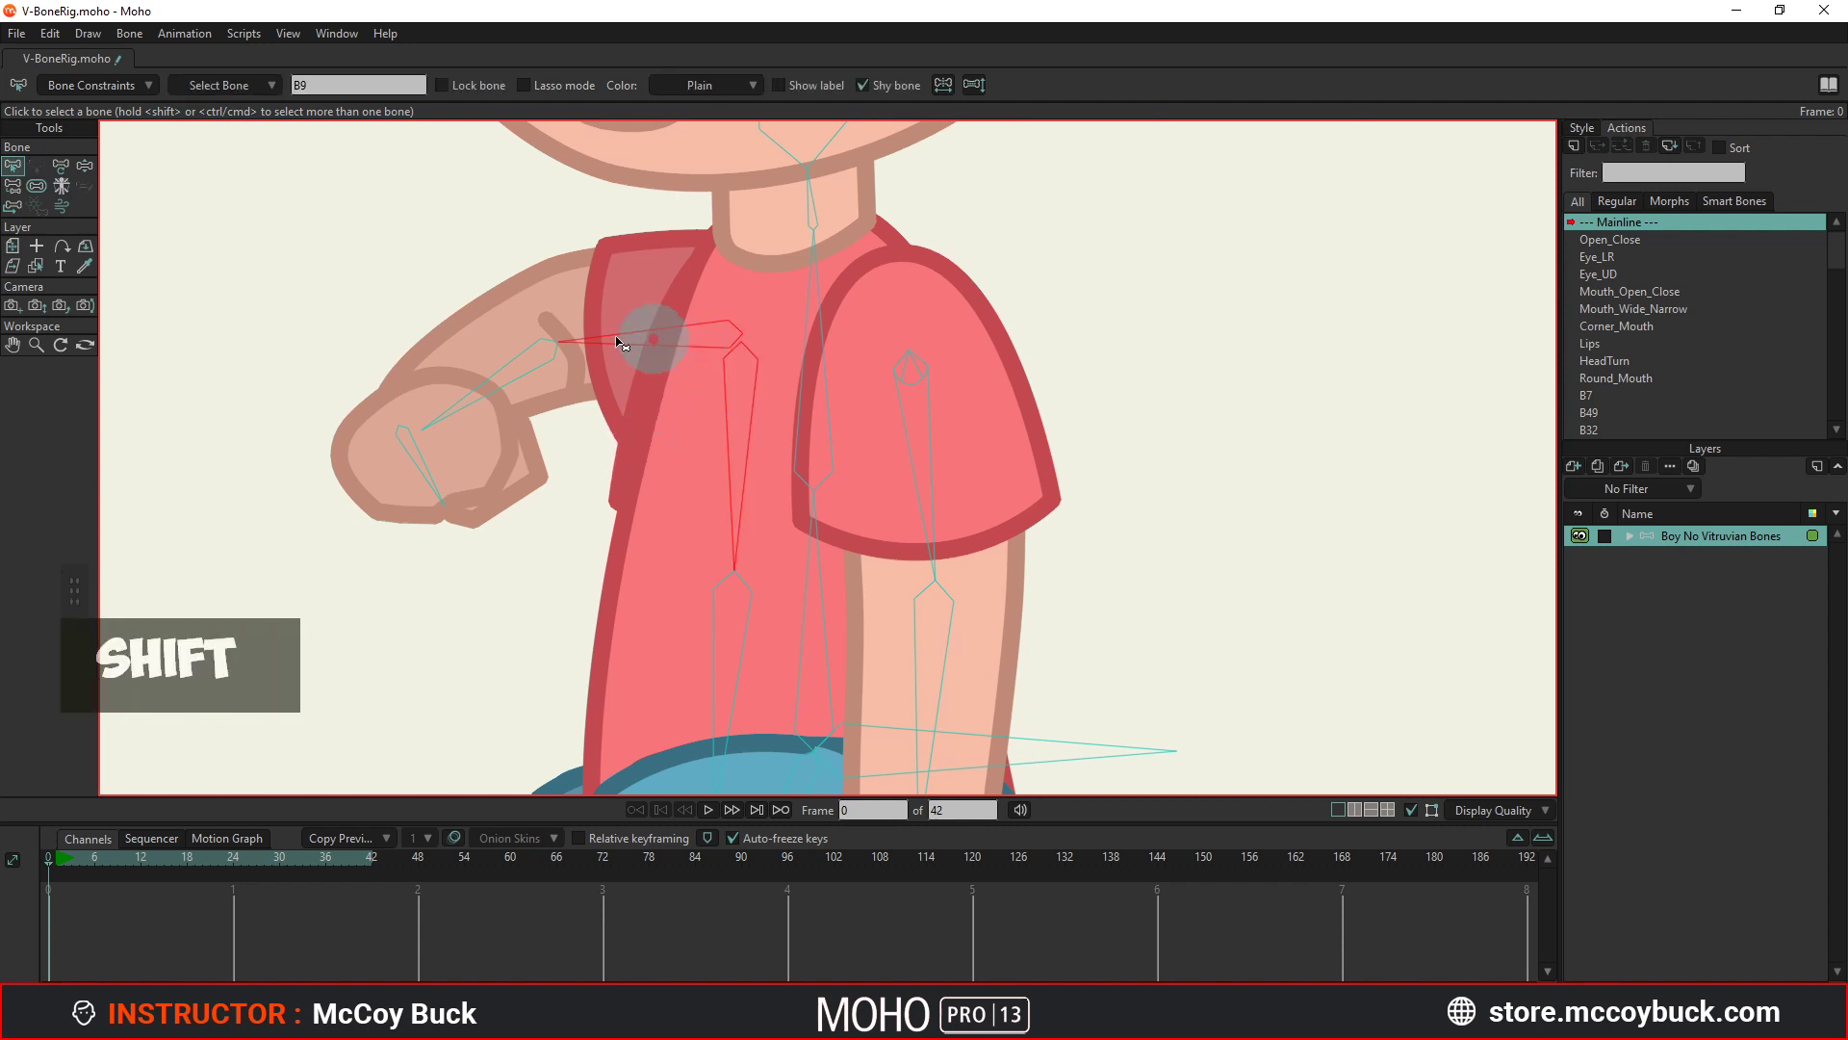
Group the two selected back upper-arm bones as Vitruvian bones and name the group ArmB.
left_click(60, 185)
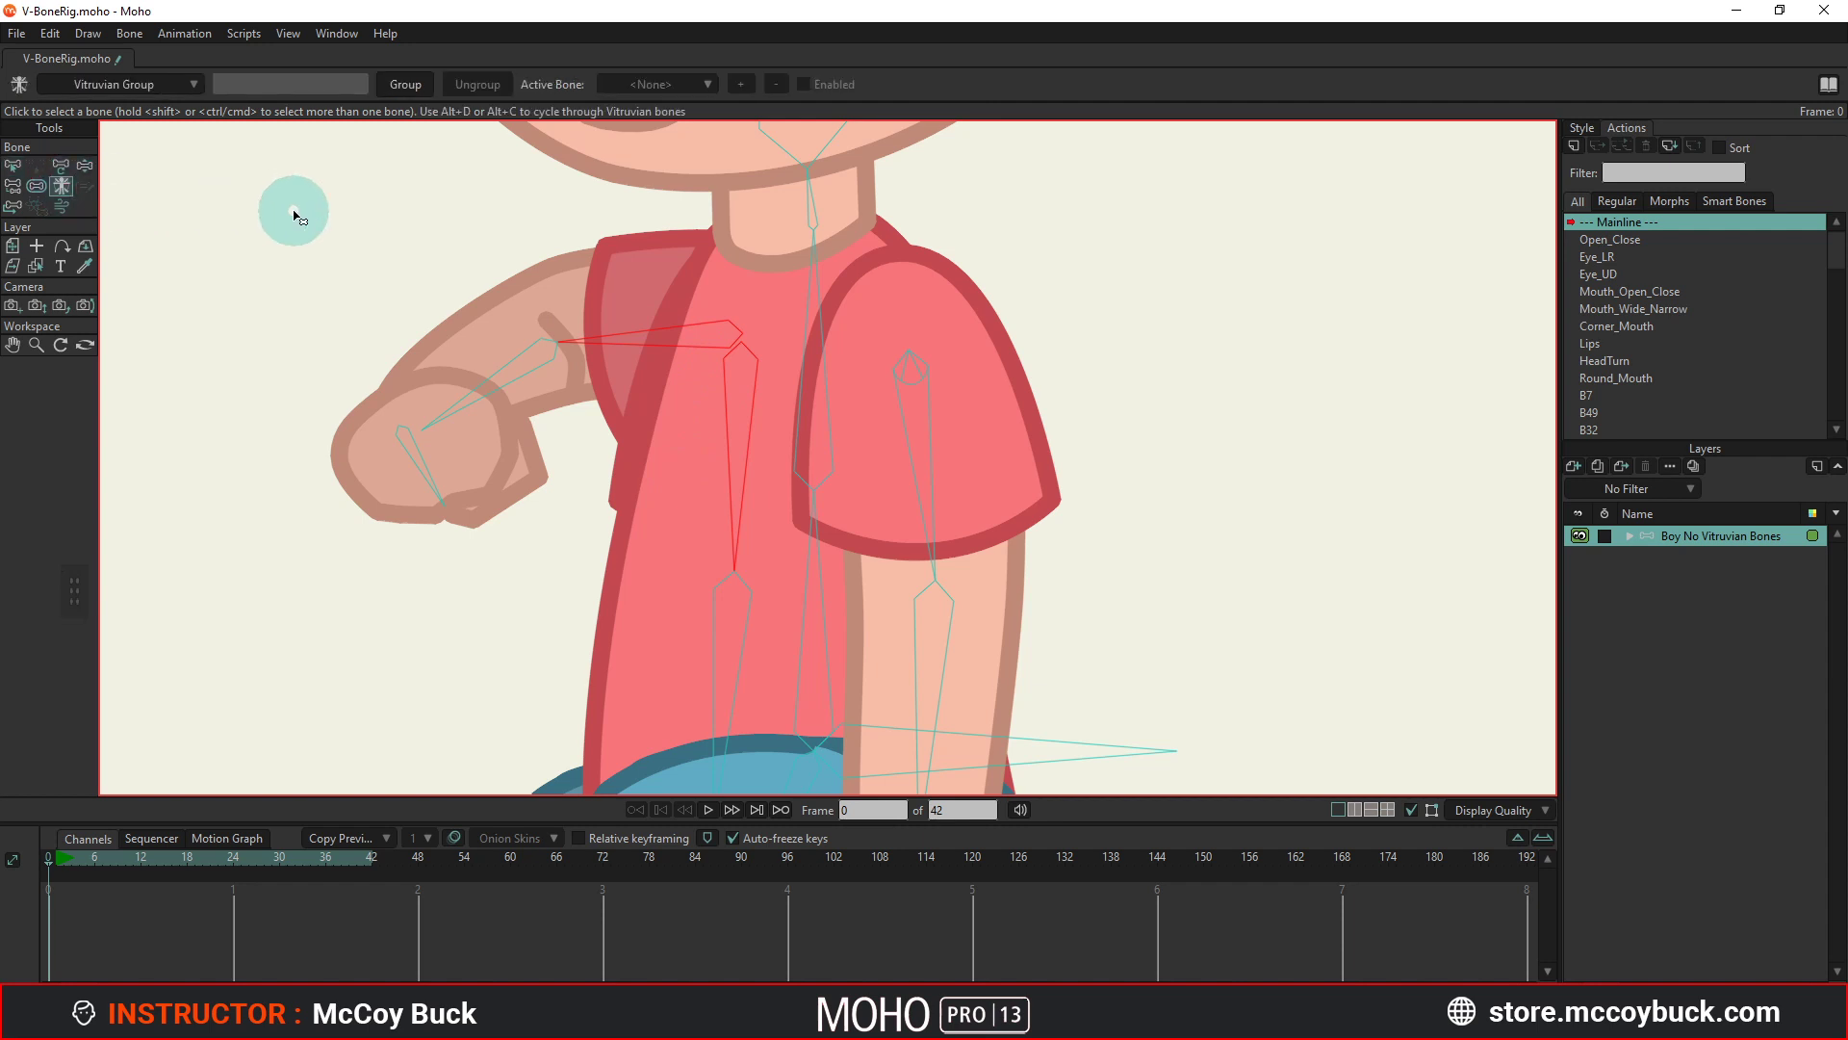
left_click(405, 87)
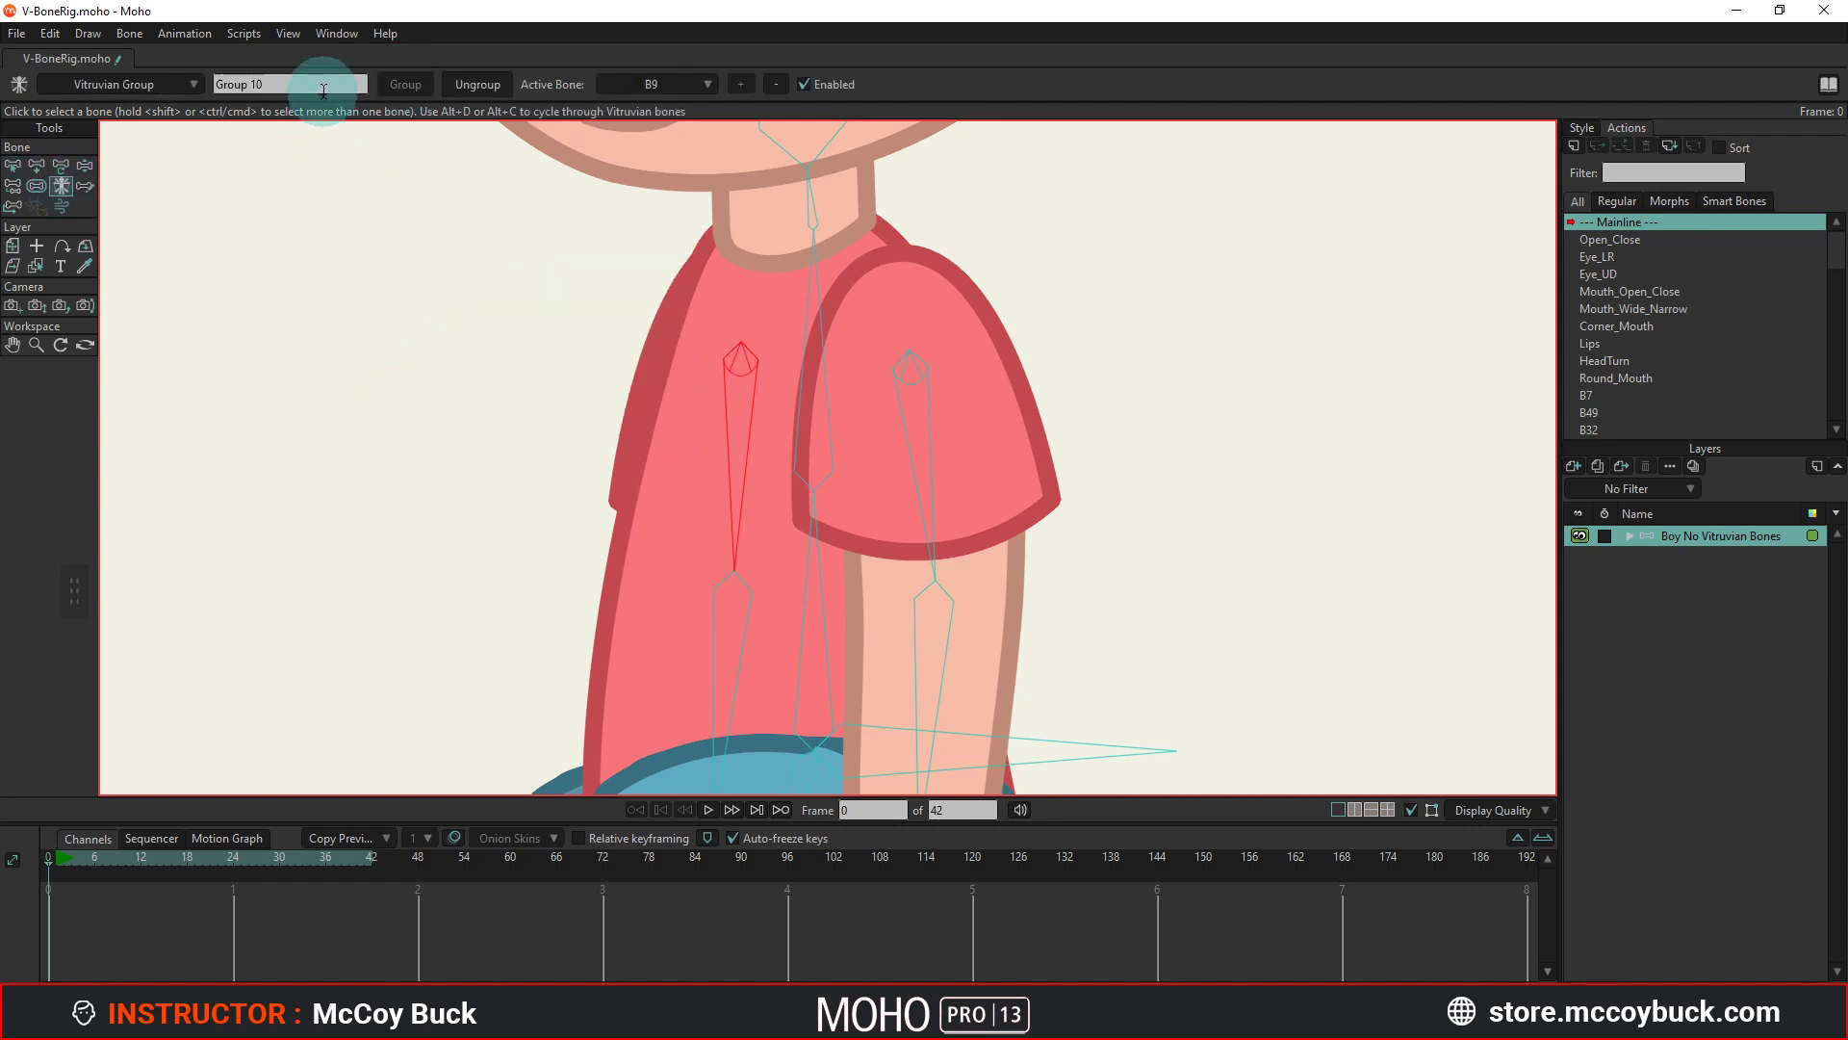
type("ArmB")
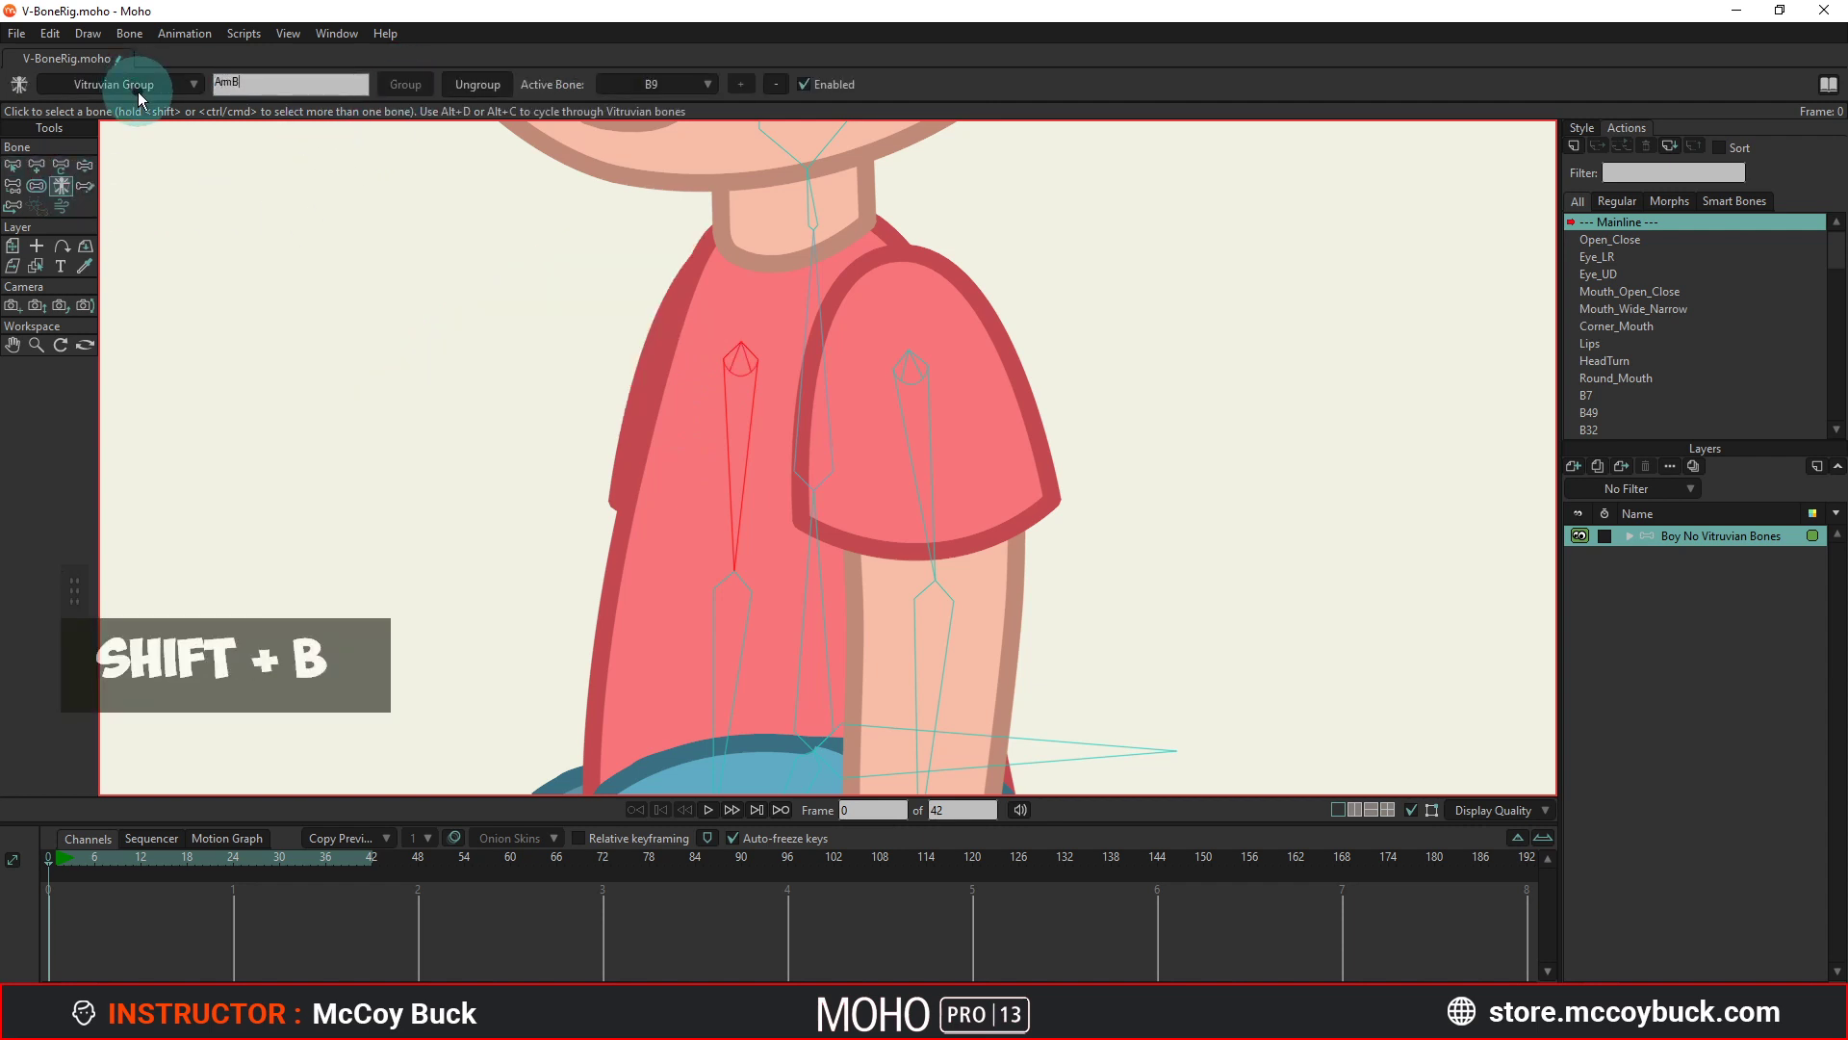
key("Return")
Select the straight and bent thigh bones of the front leg together.
scroll(421, 529, "down", 2)
left_click_drag(417, 528, 446, 298)
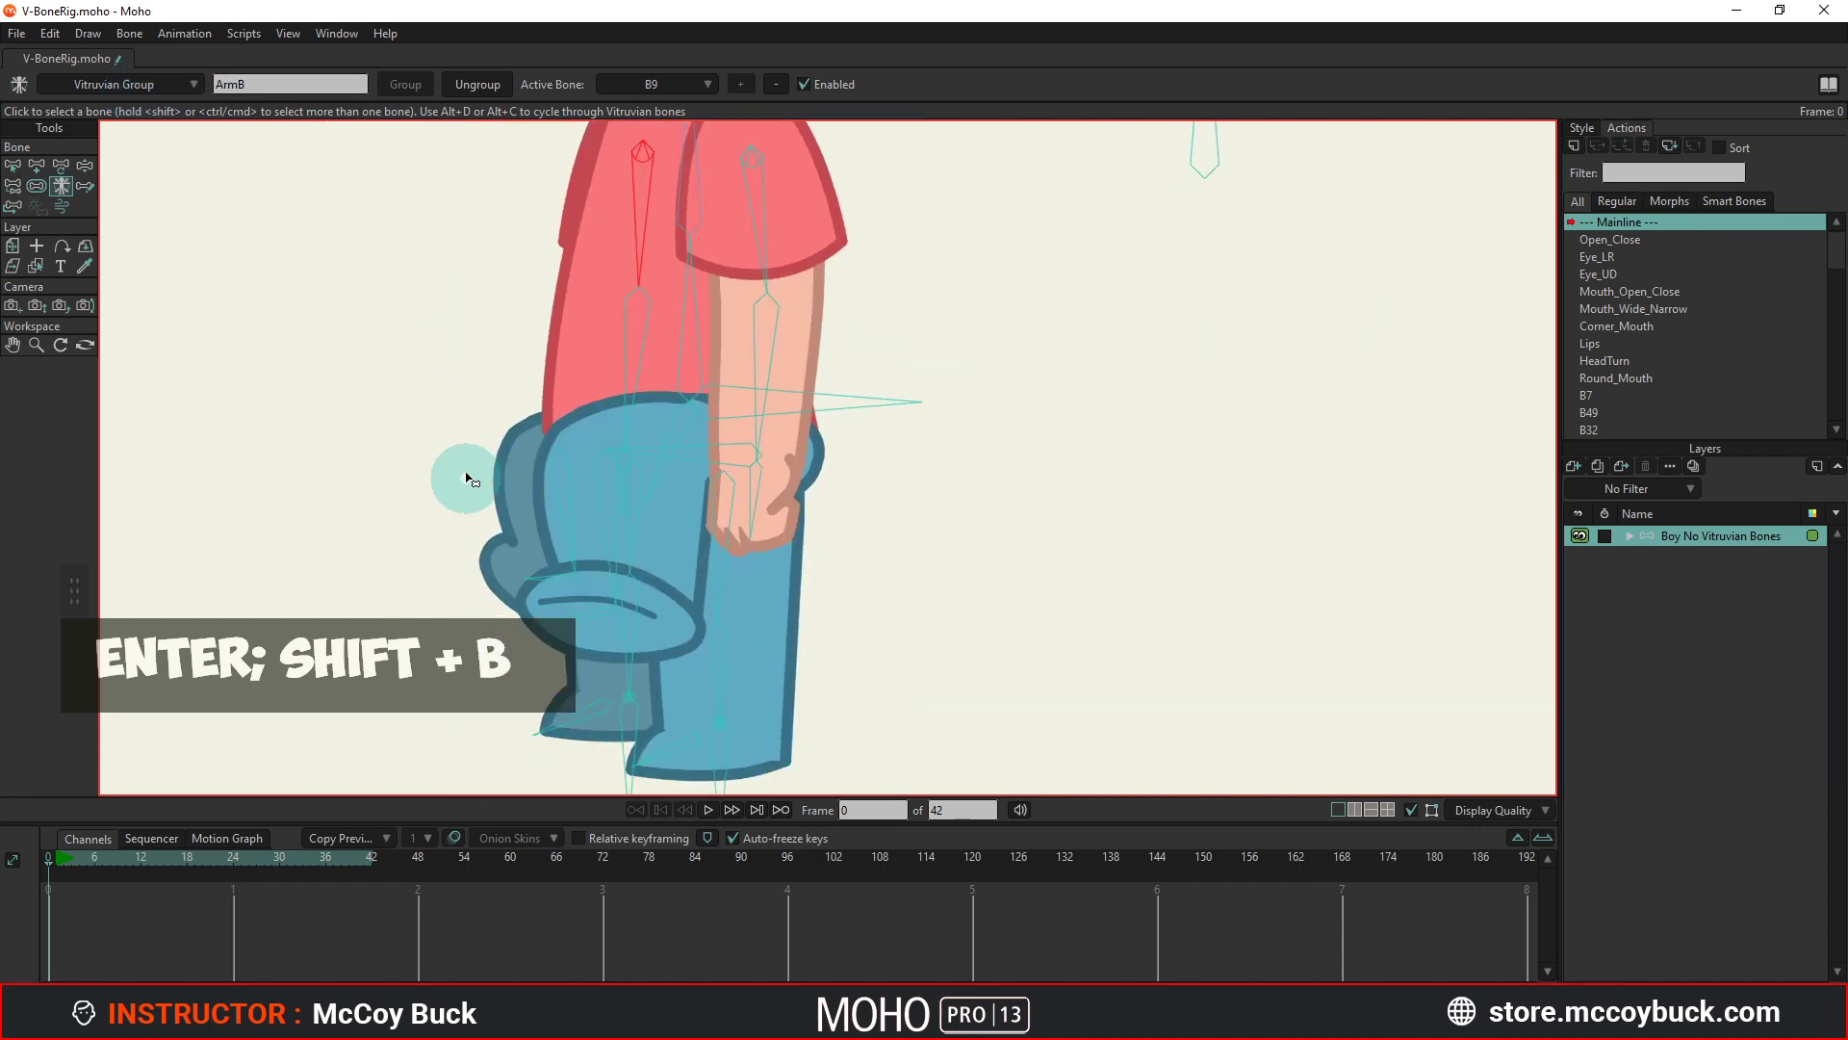
left_click_drag(471, 478, 481, 367)
scroll(581, 466, "up", 2)
key("b")
key("b")
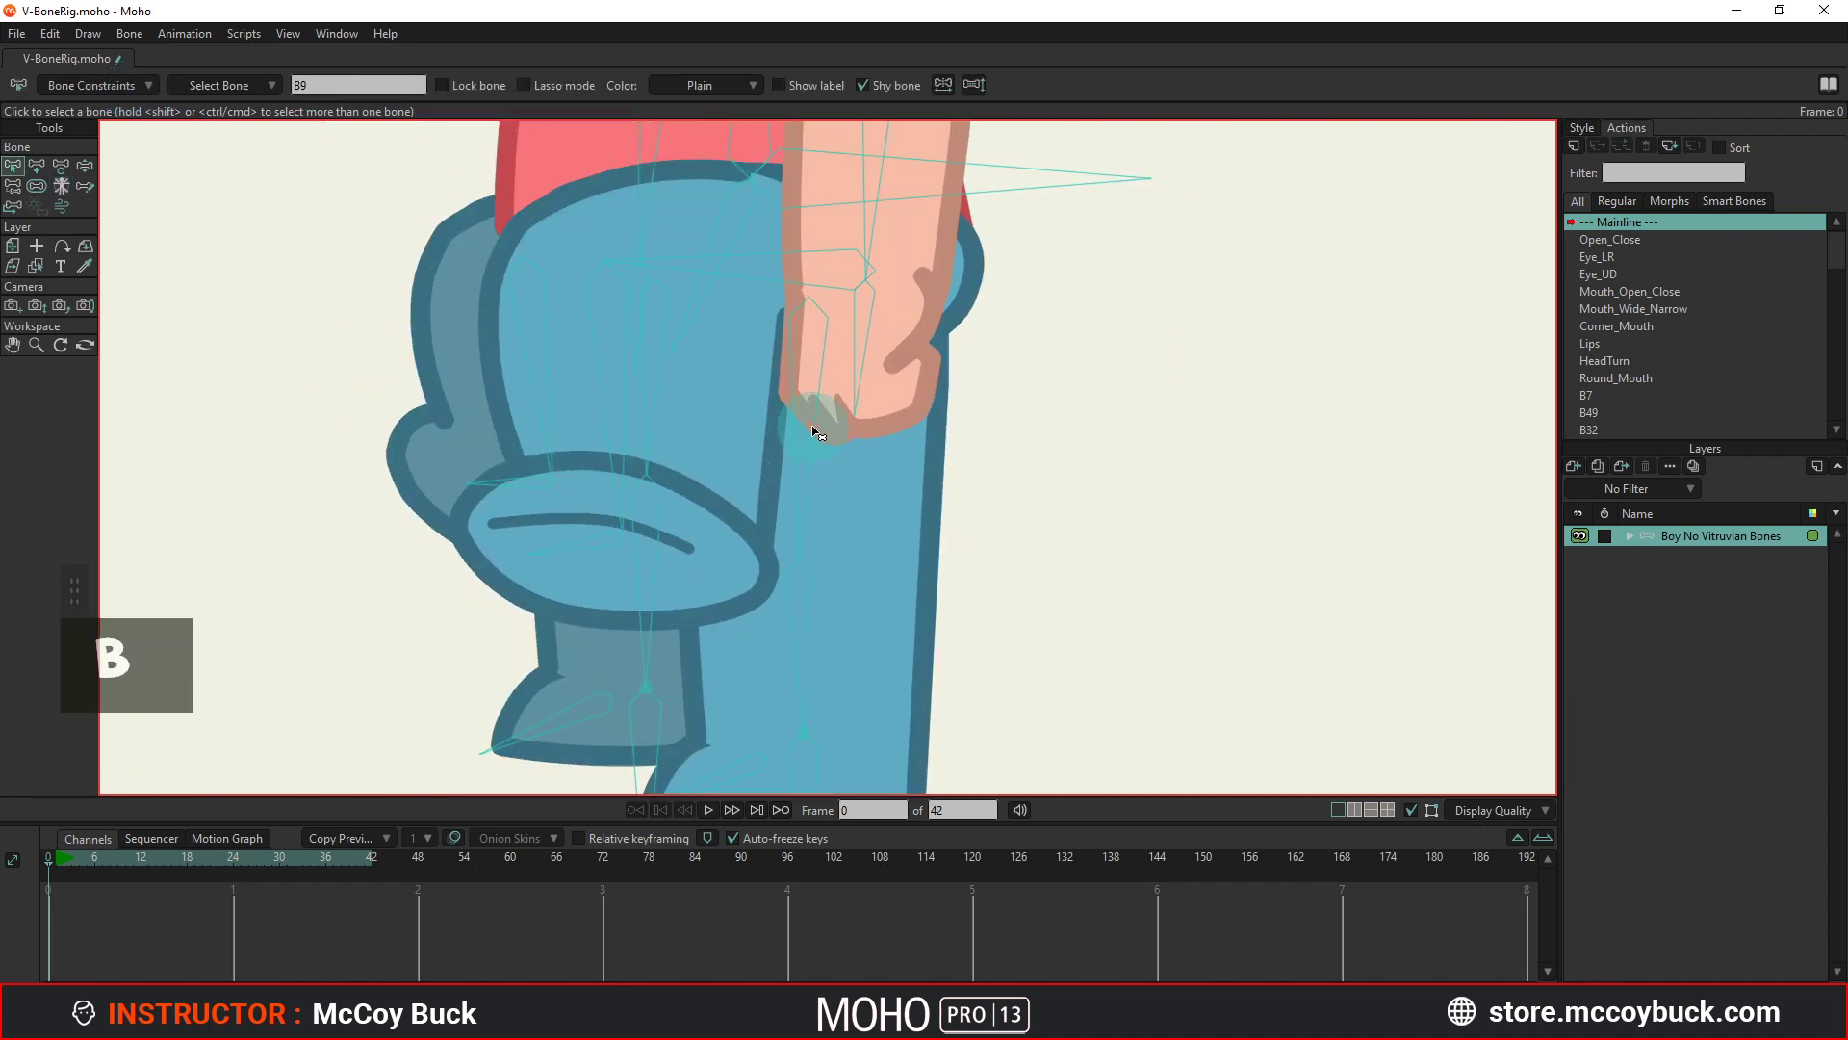
left_click(813, 428)
scroll(856, 495, "down", 2)
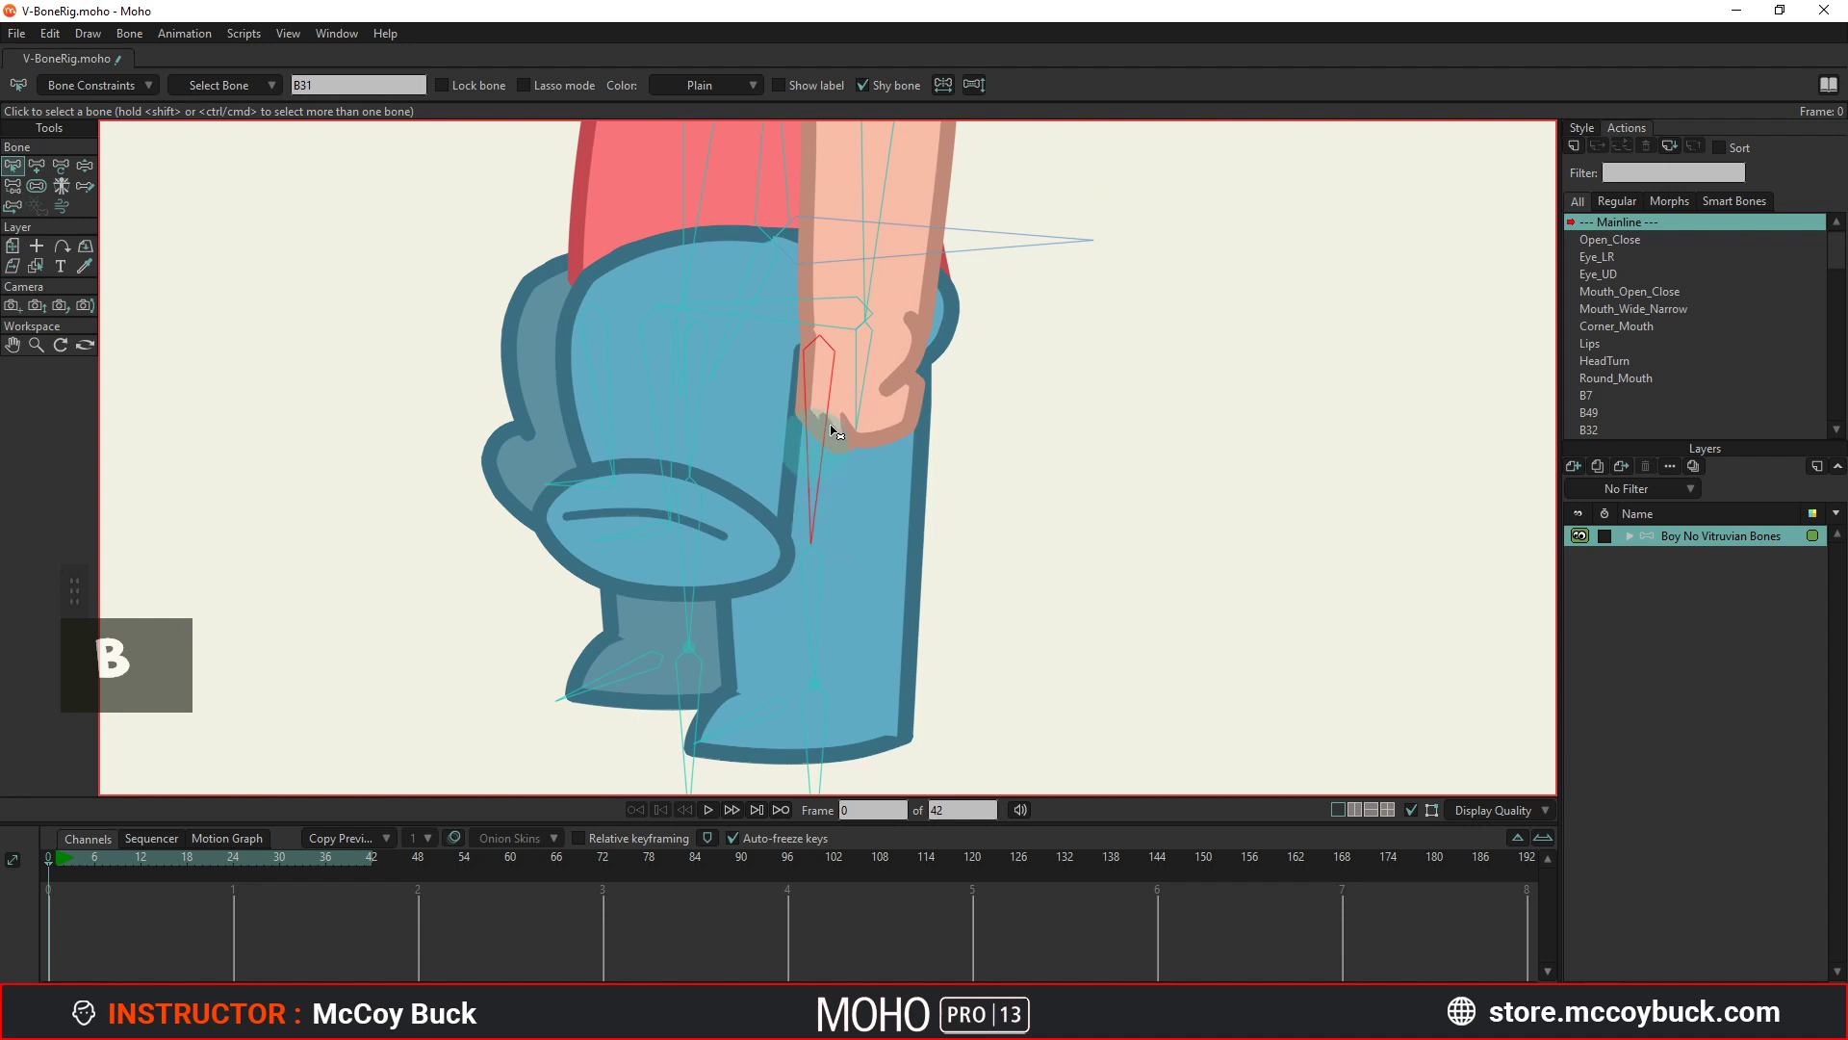
scroll(826, 443, "up", 3)
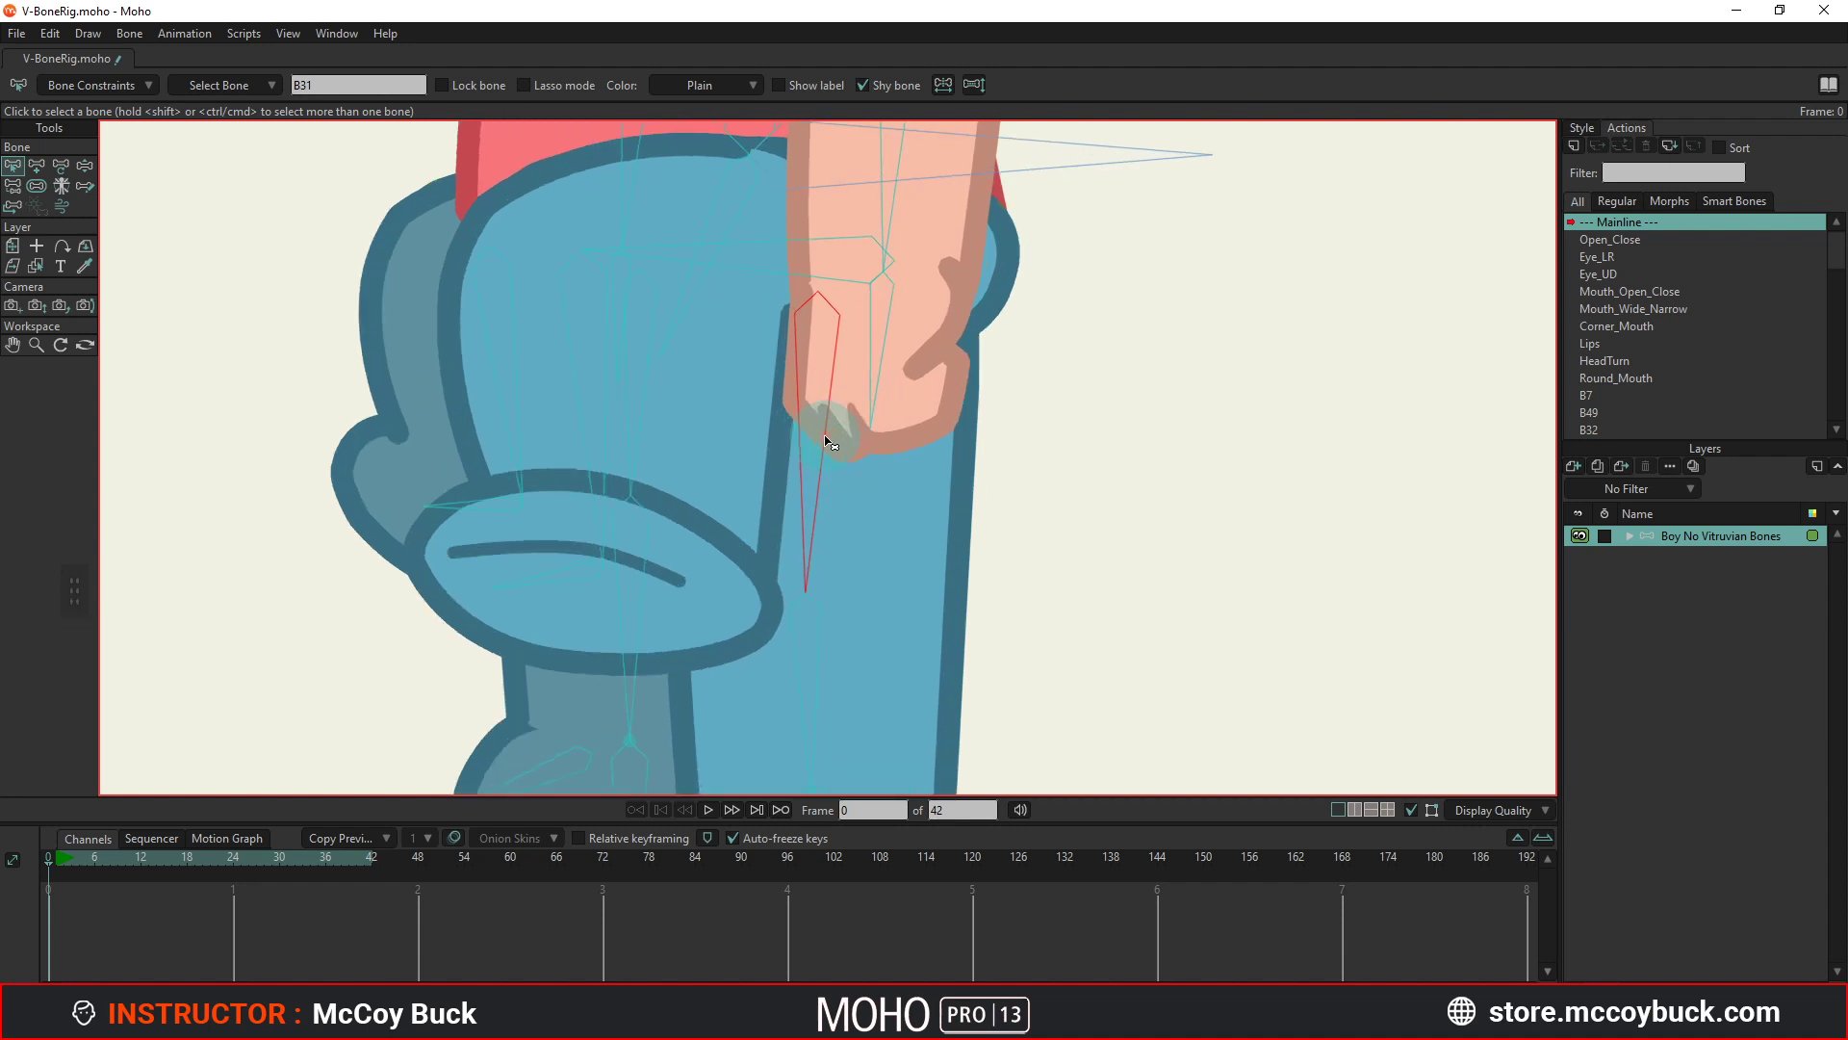
left_click(770, 282, "shift")
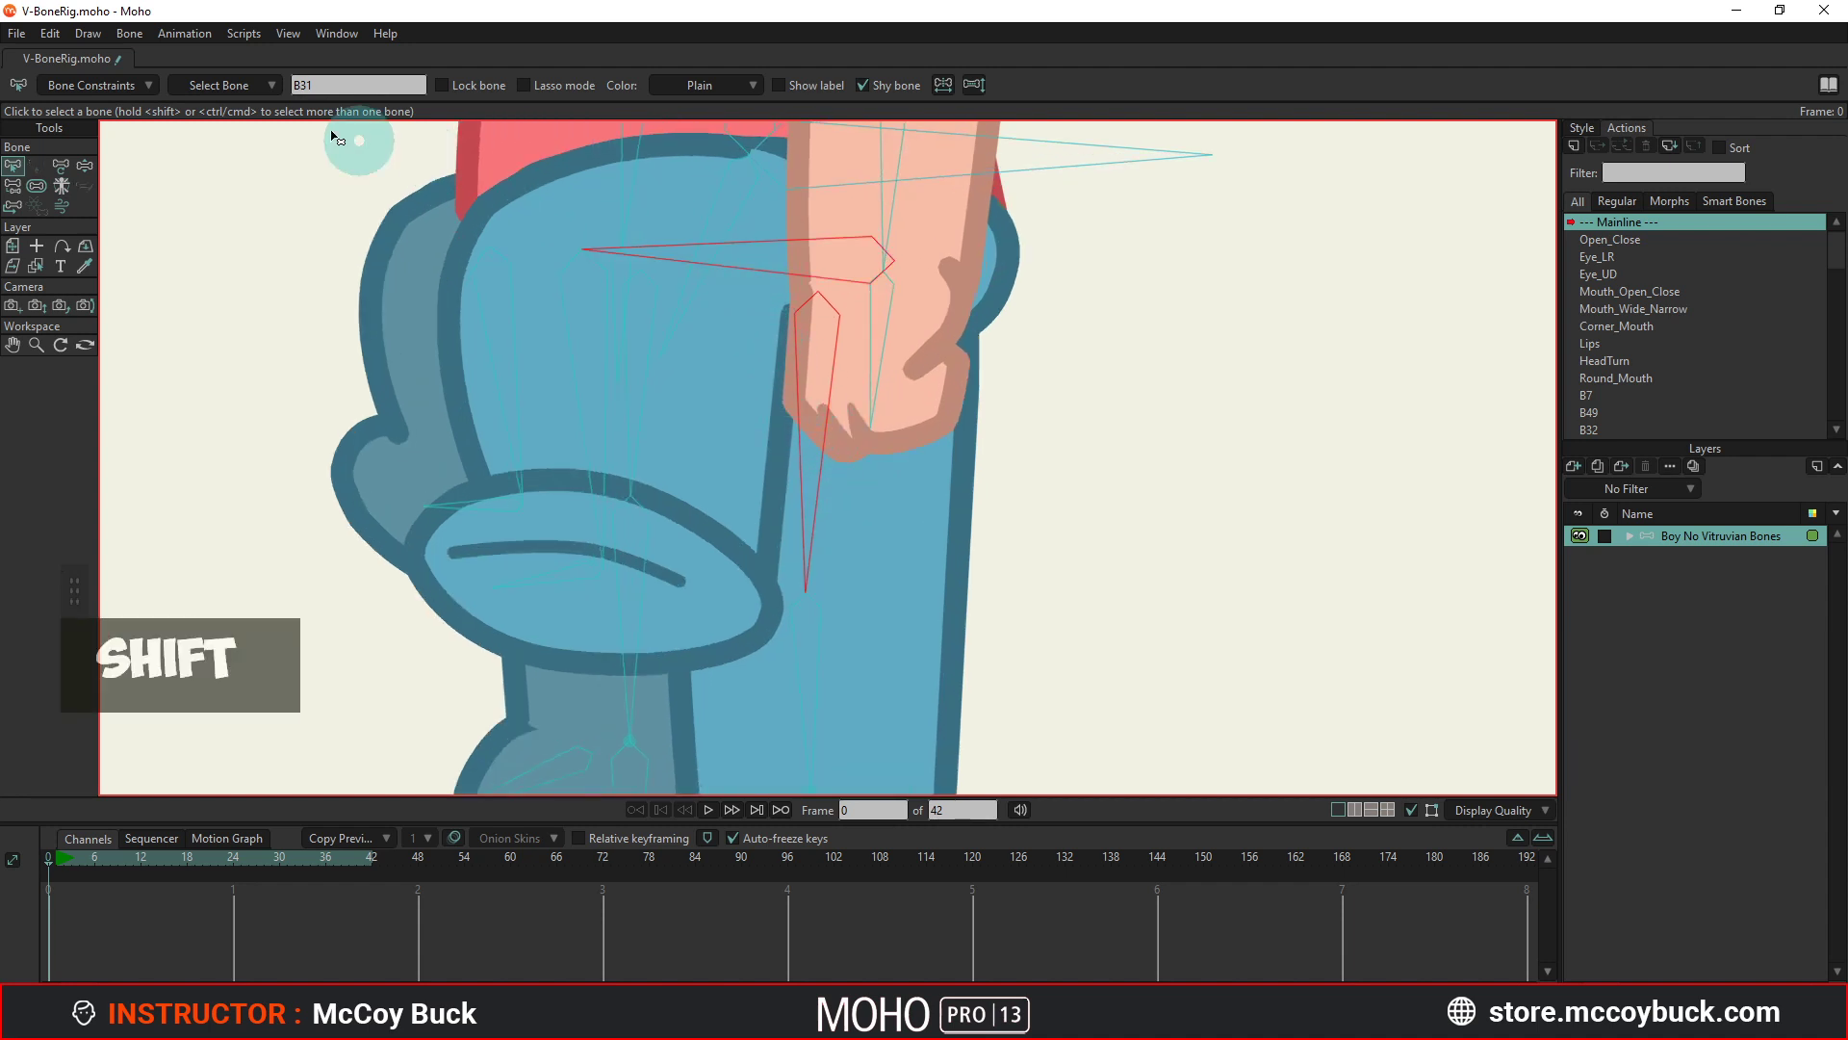
Group the two selected front thigh bones as Vitruvian bones and name the group LegF.
left_click(57, 188)
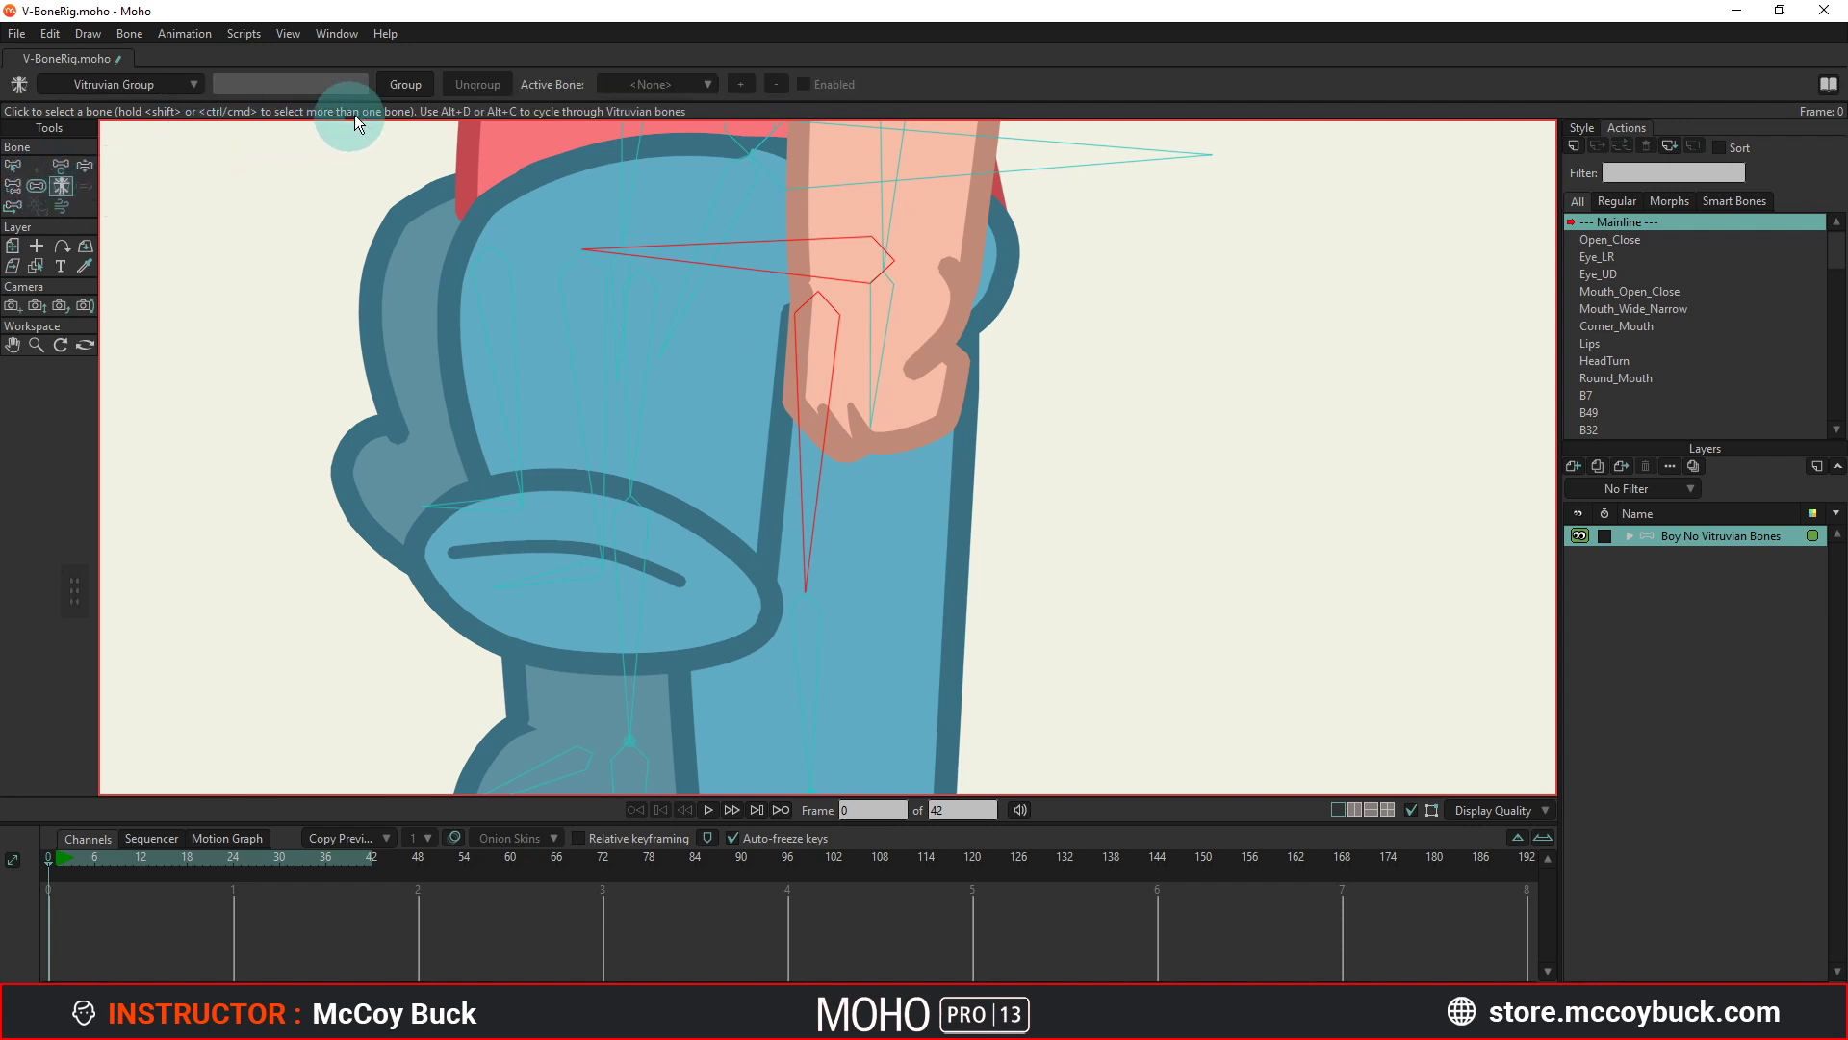
left_click(391, 89)
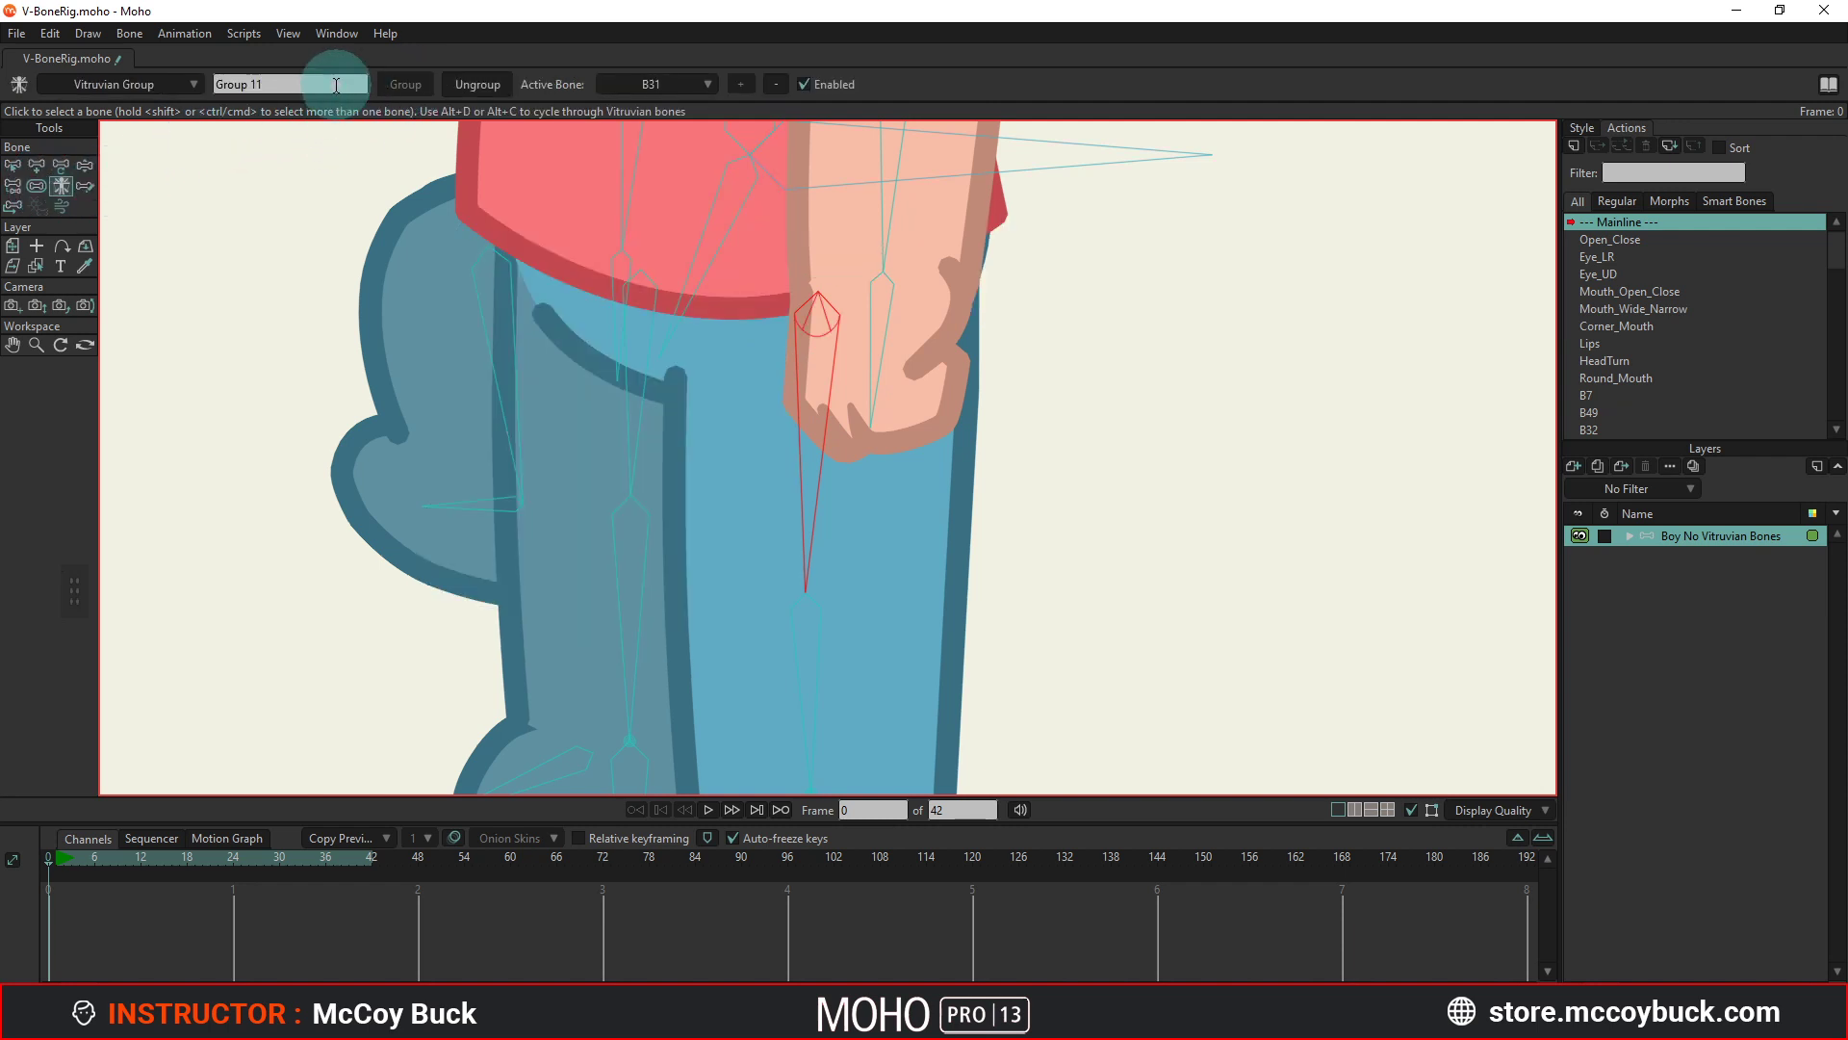
type("LegF")
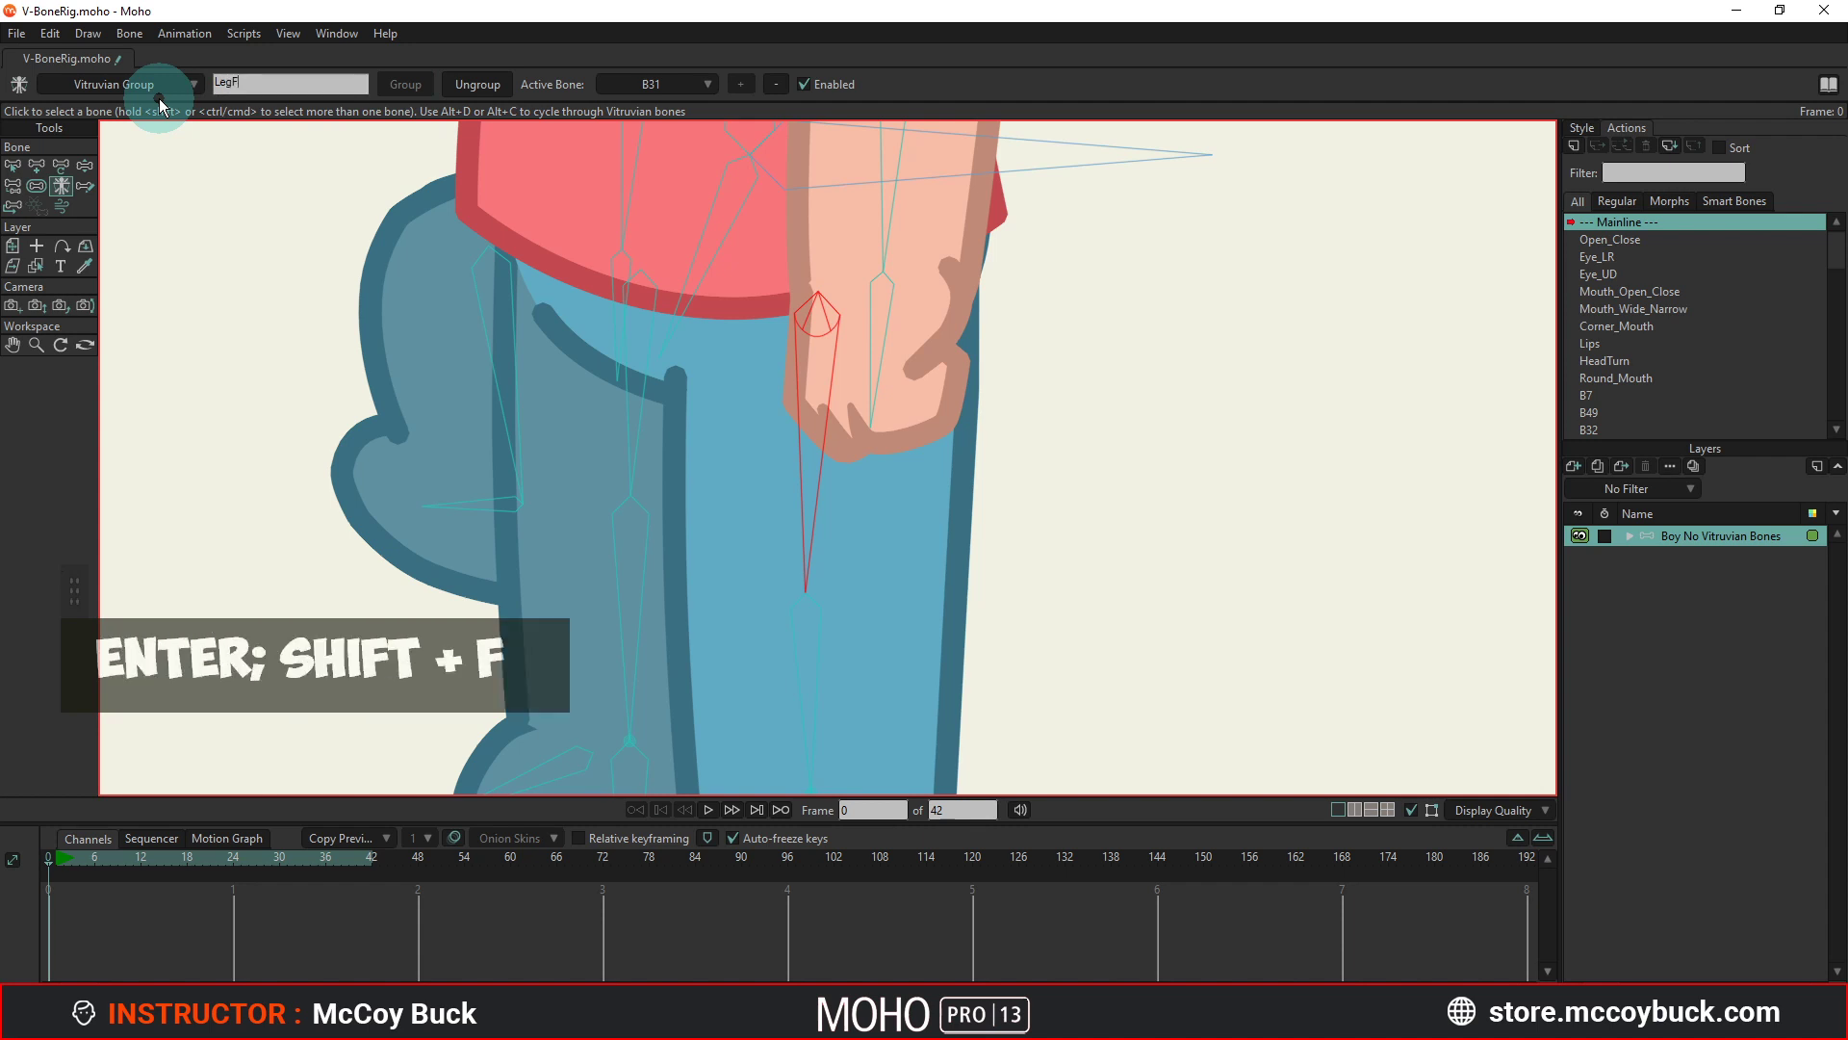
key("Return")
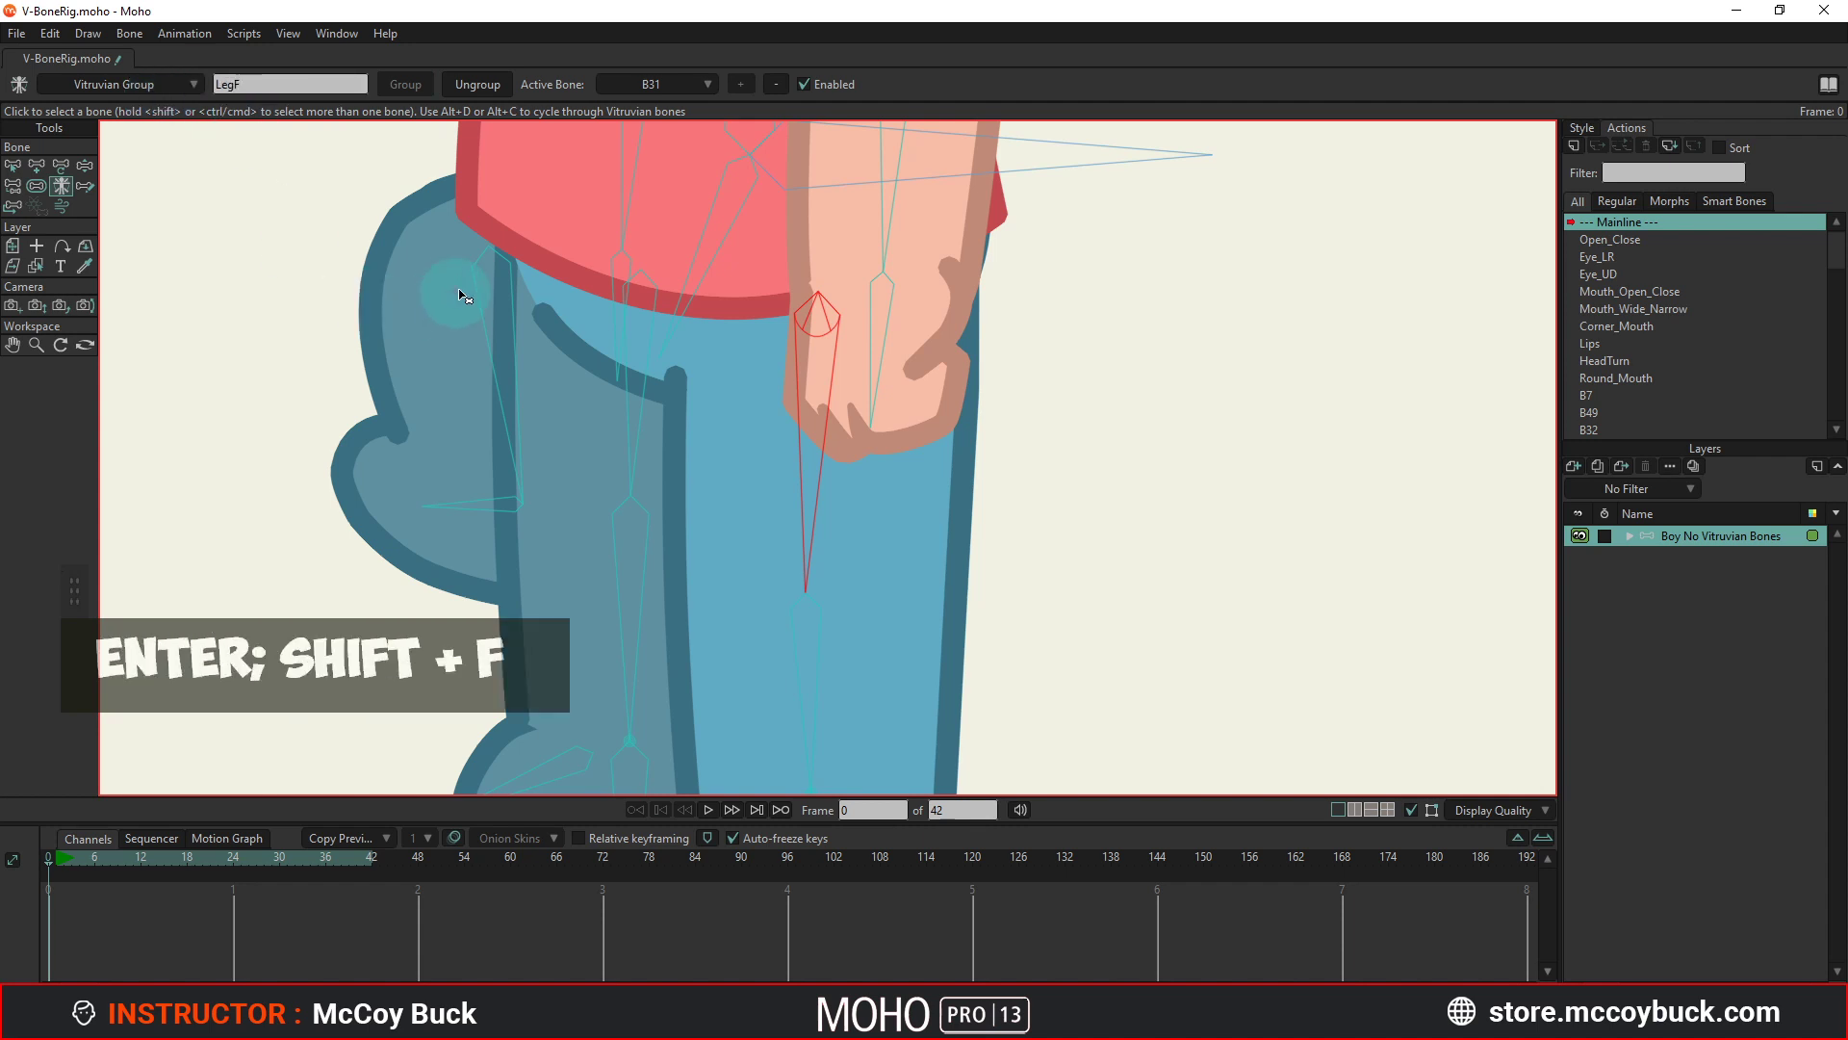
Group the straight and bent back thigh bones as Vitruvian bones and name the group LegB.
left_click(641, 402)
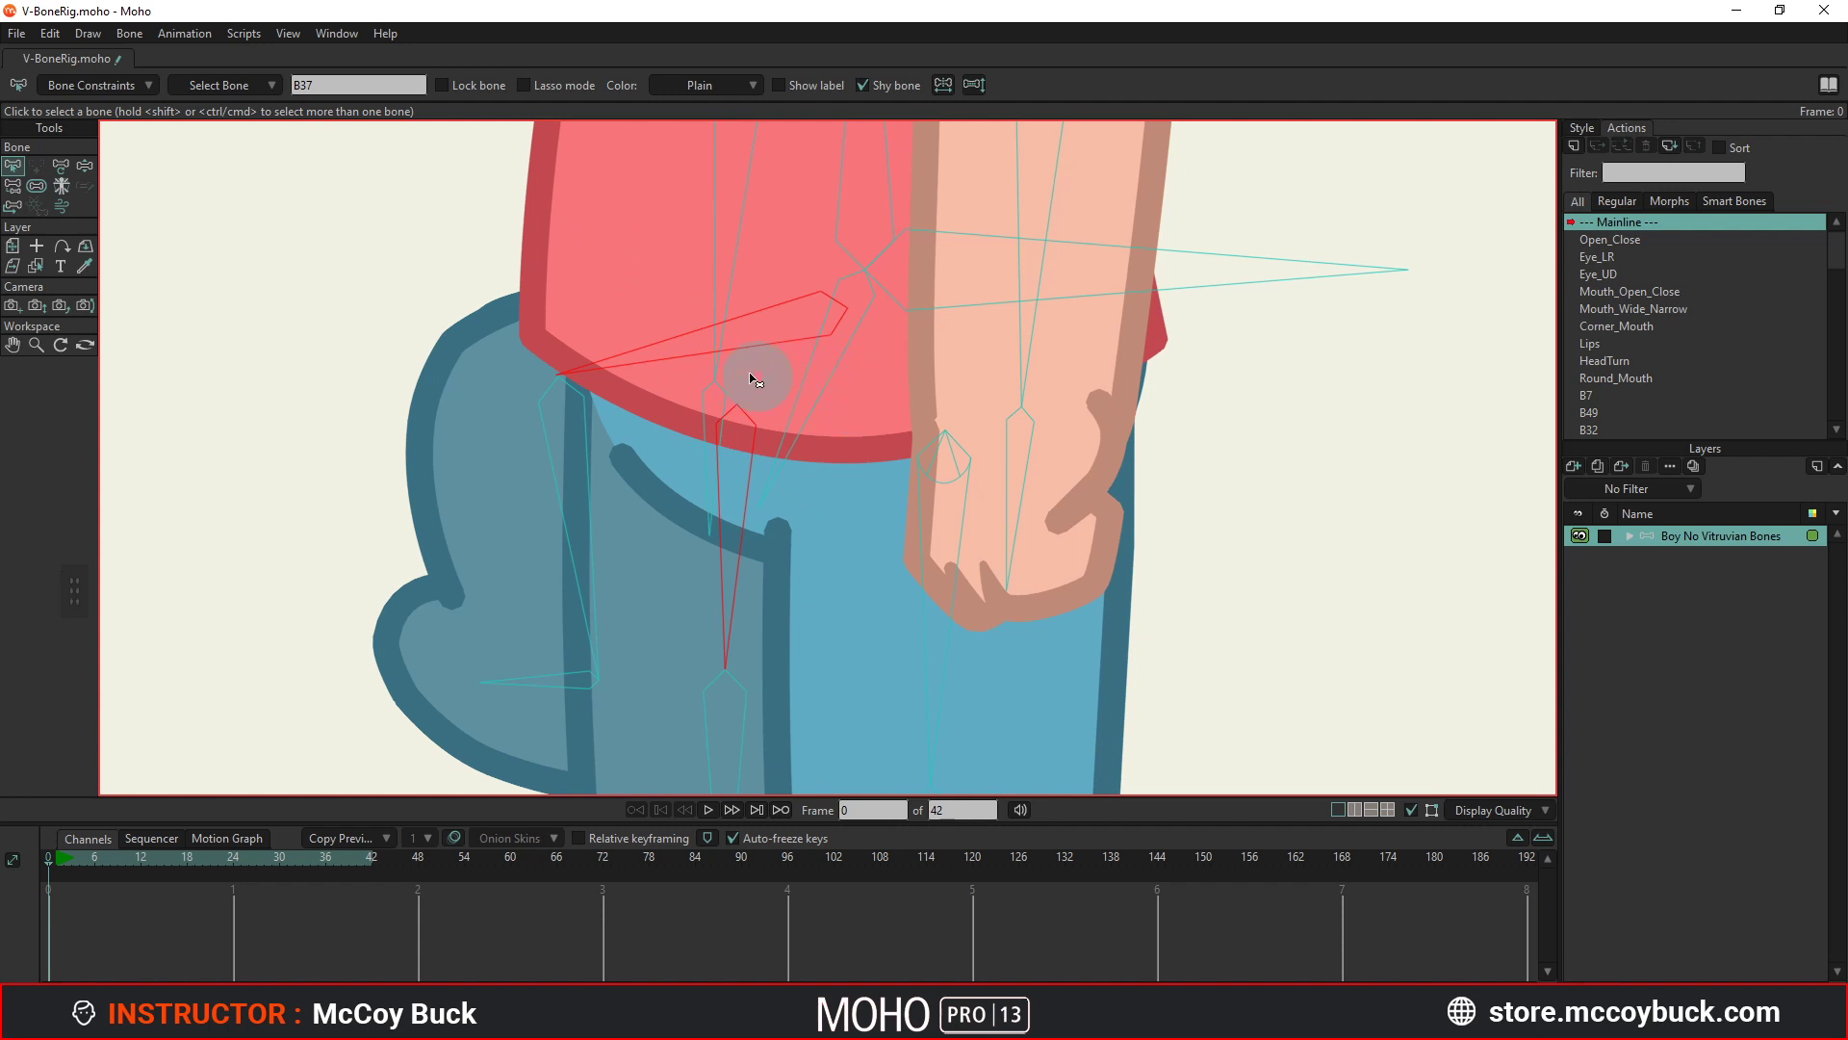
left_click(61, 186)
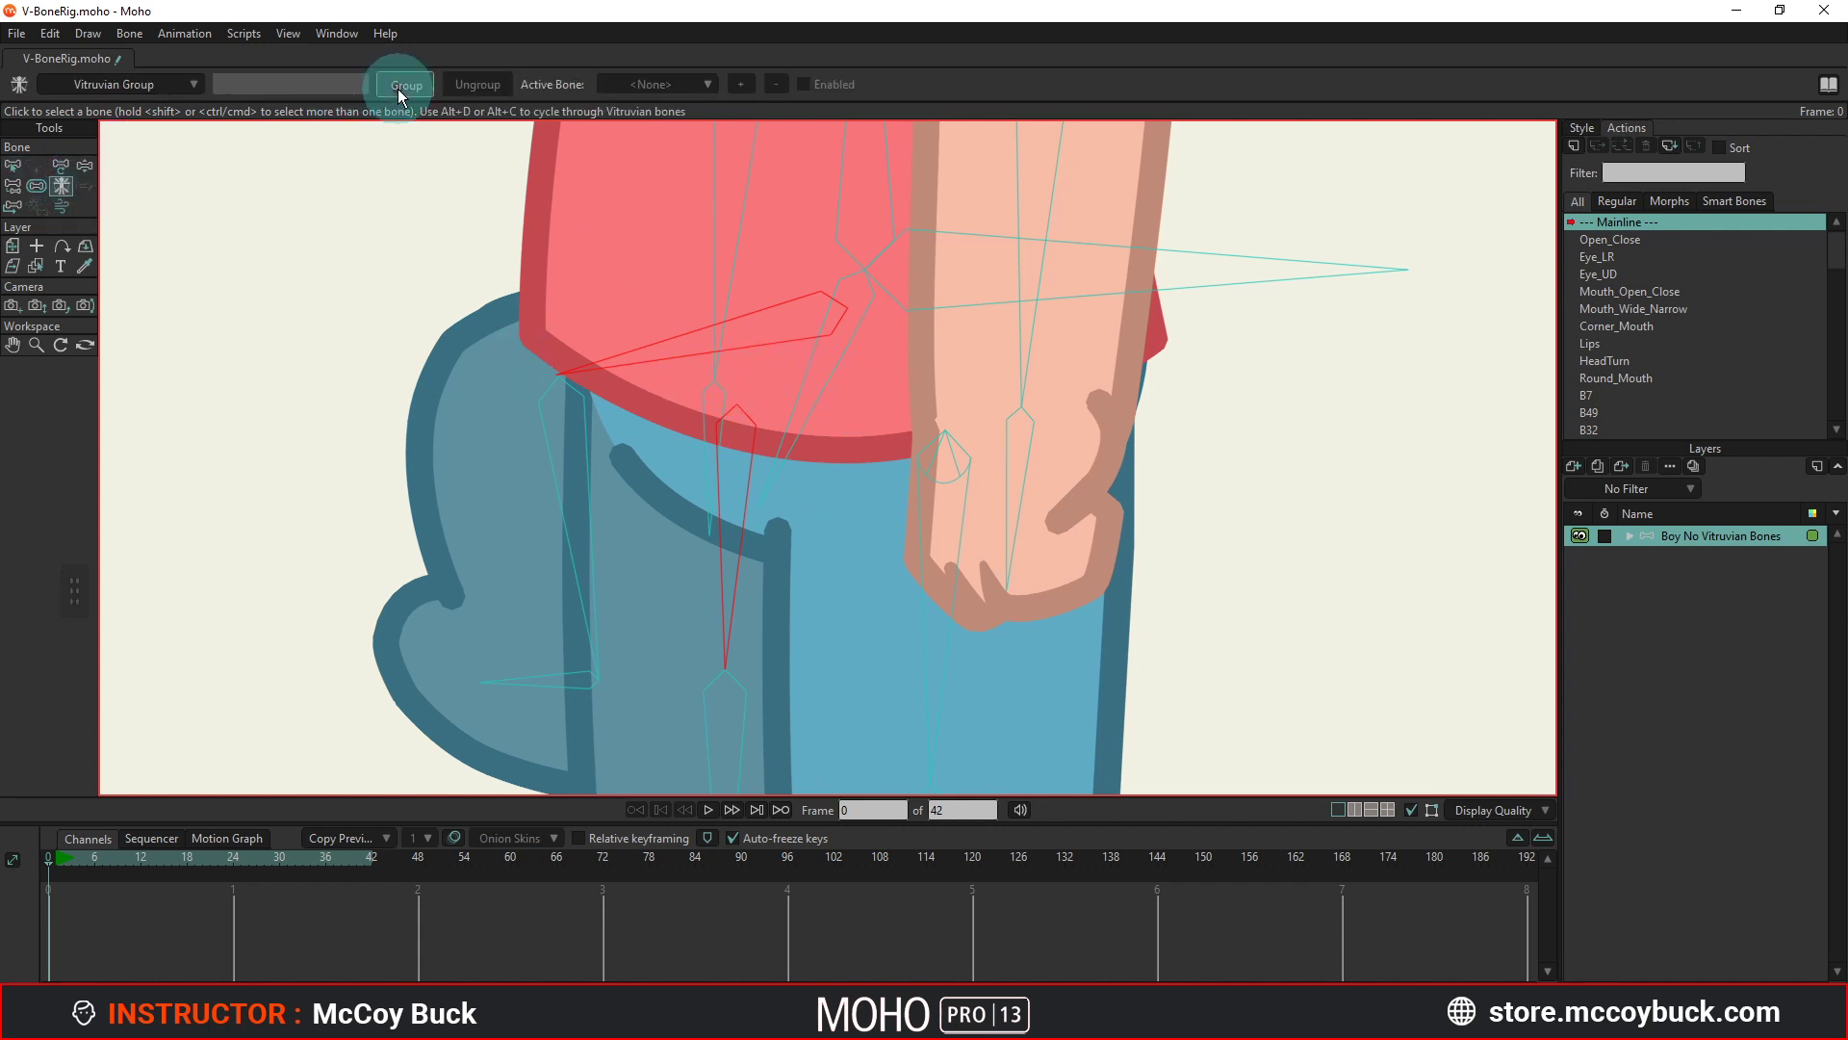
left_click(403, 83)
left_click(336, 85)
type("Leg")
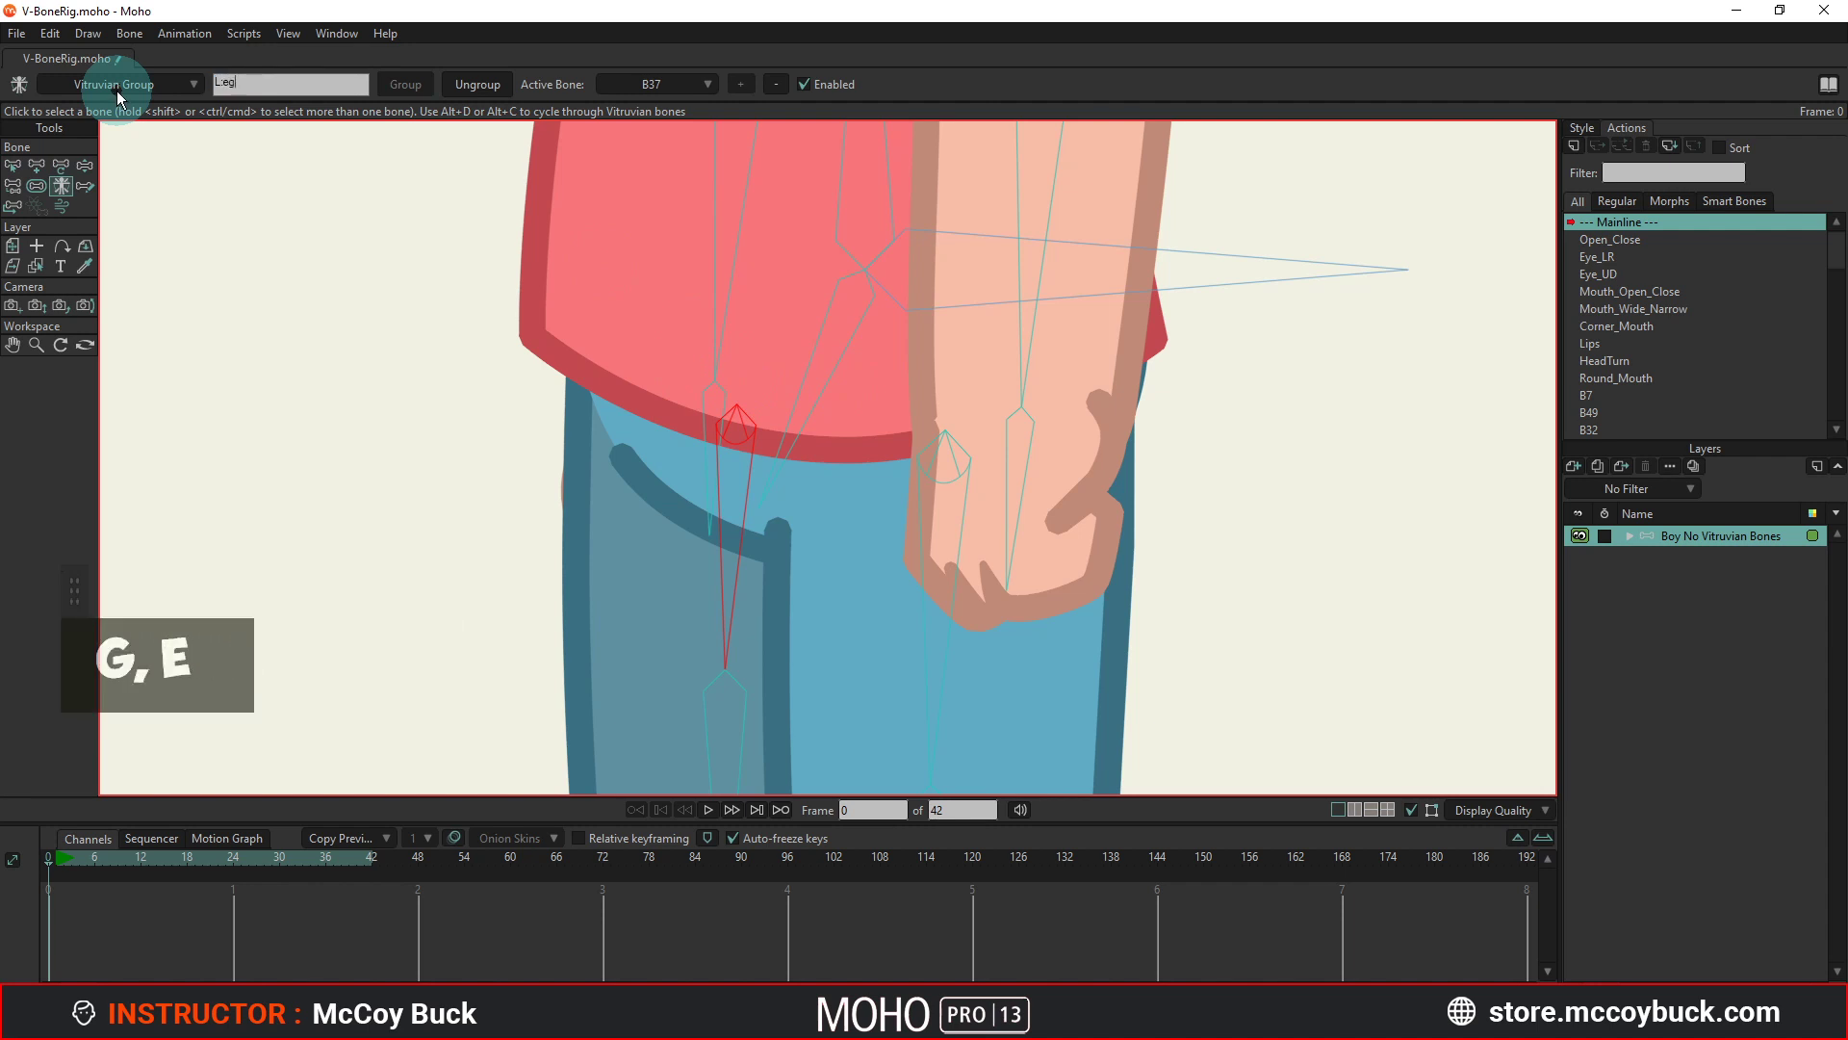
key("BackSpace")
type("gB")
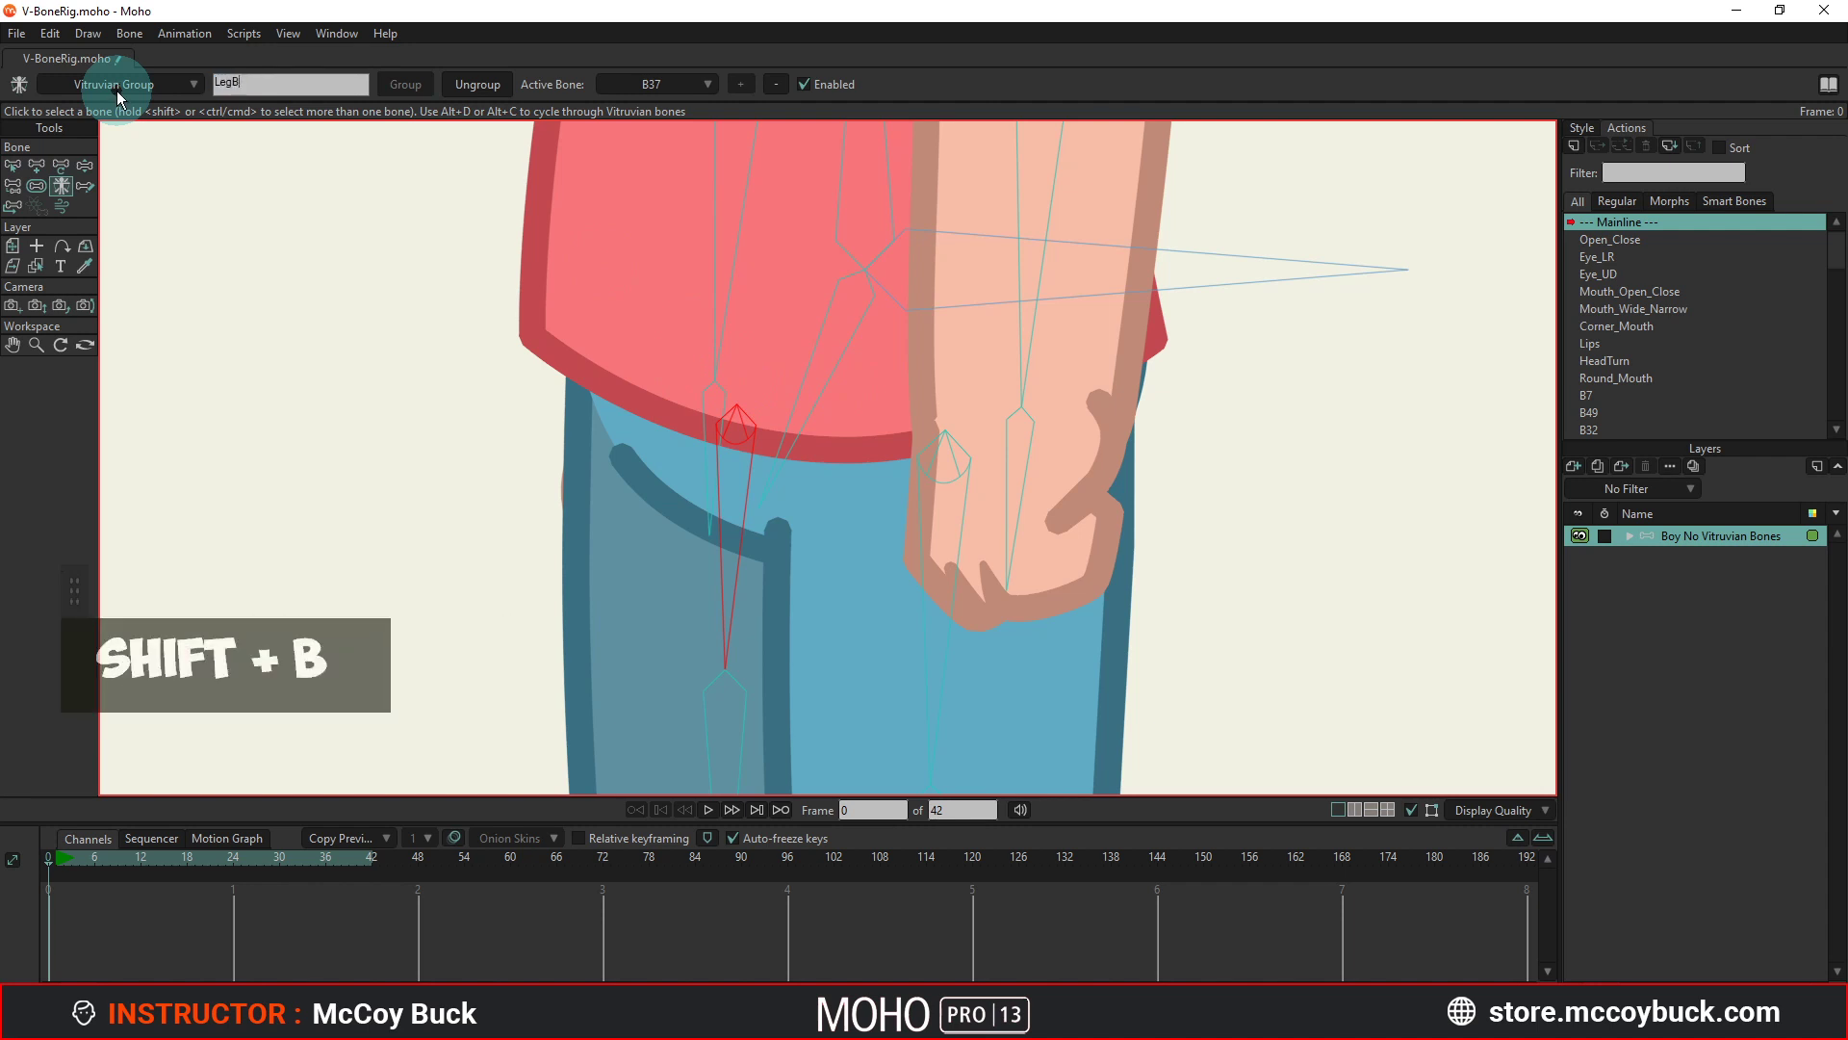
key("Home")
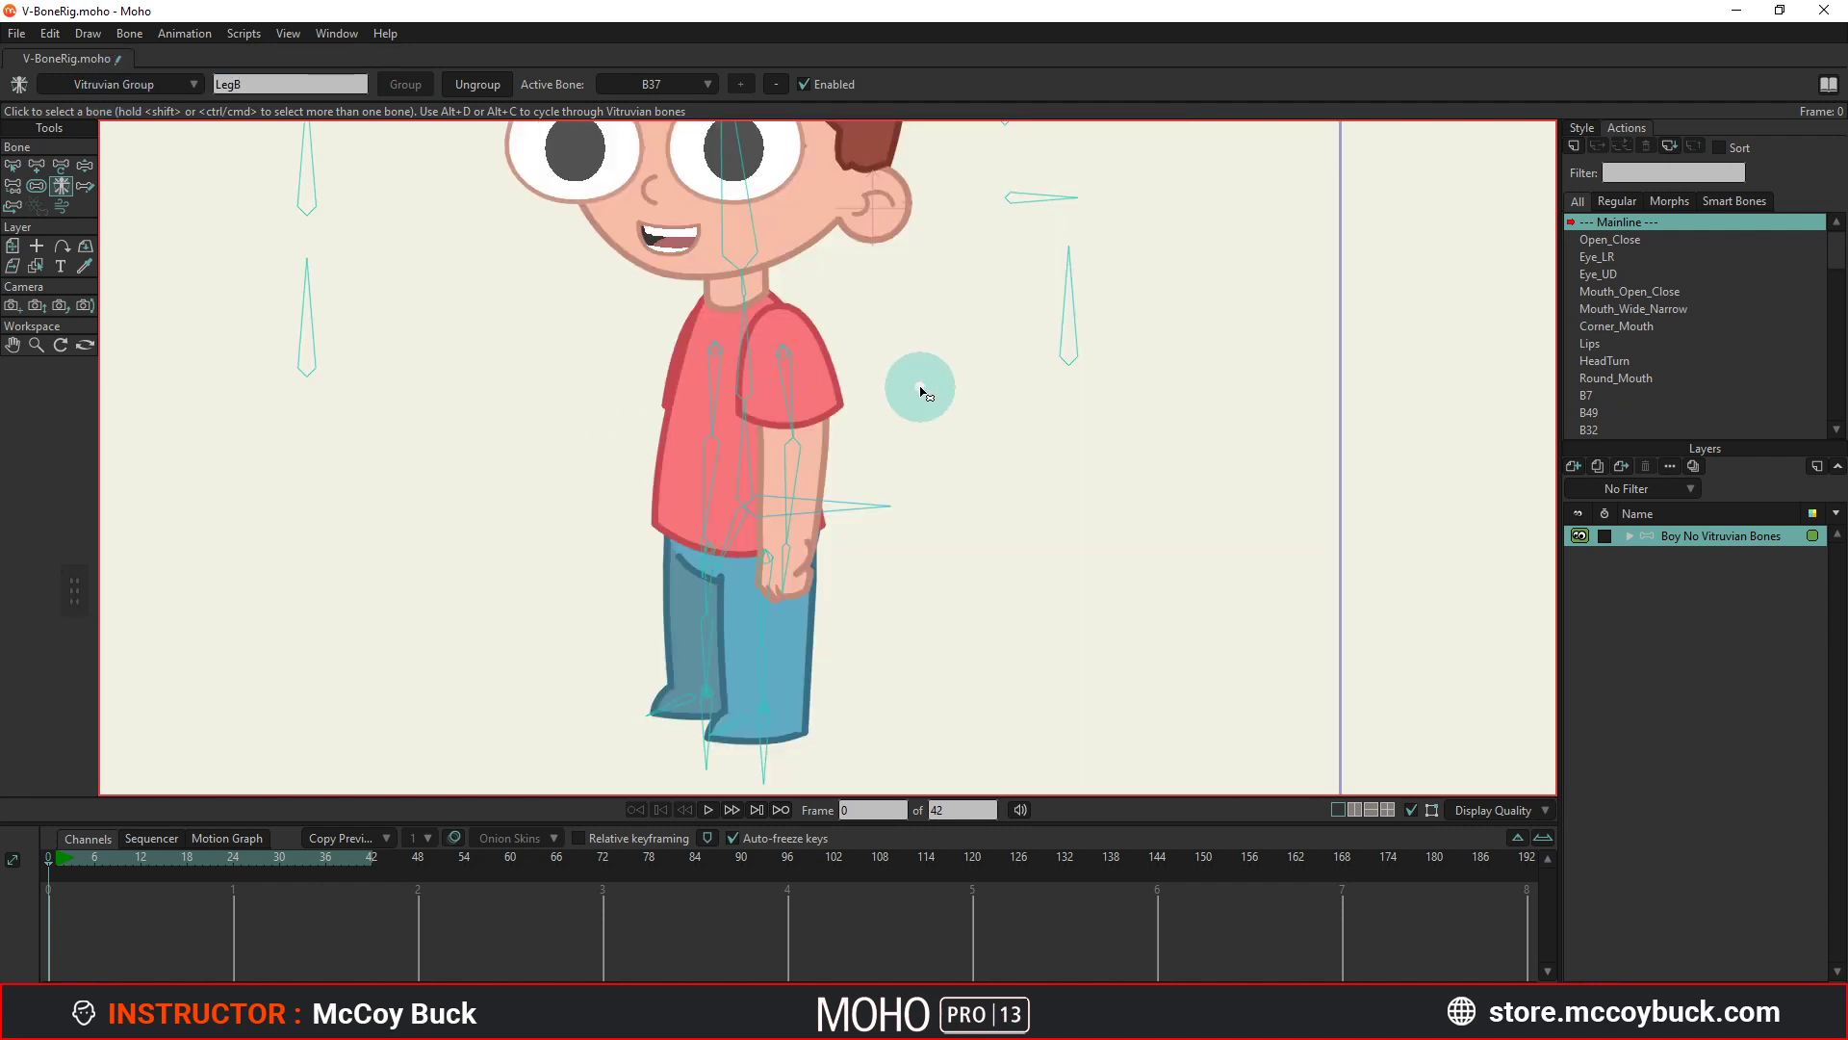
Select the ArmB group through the back upper-arm bone, and the ArmF group through the front upper-arm bone.
left_click(806, 358)
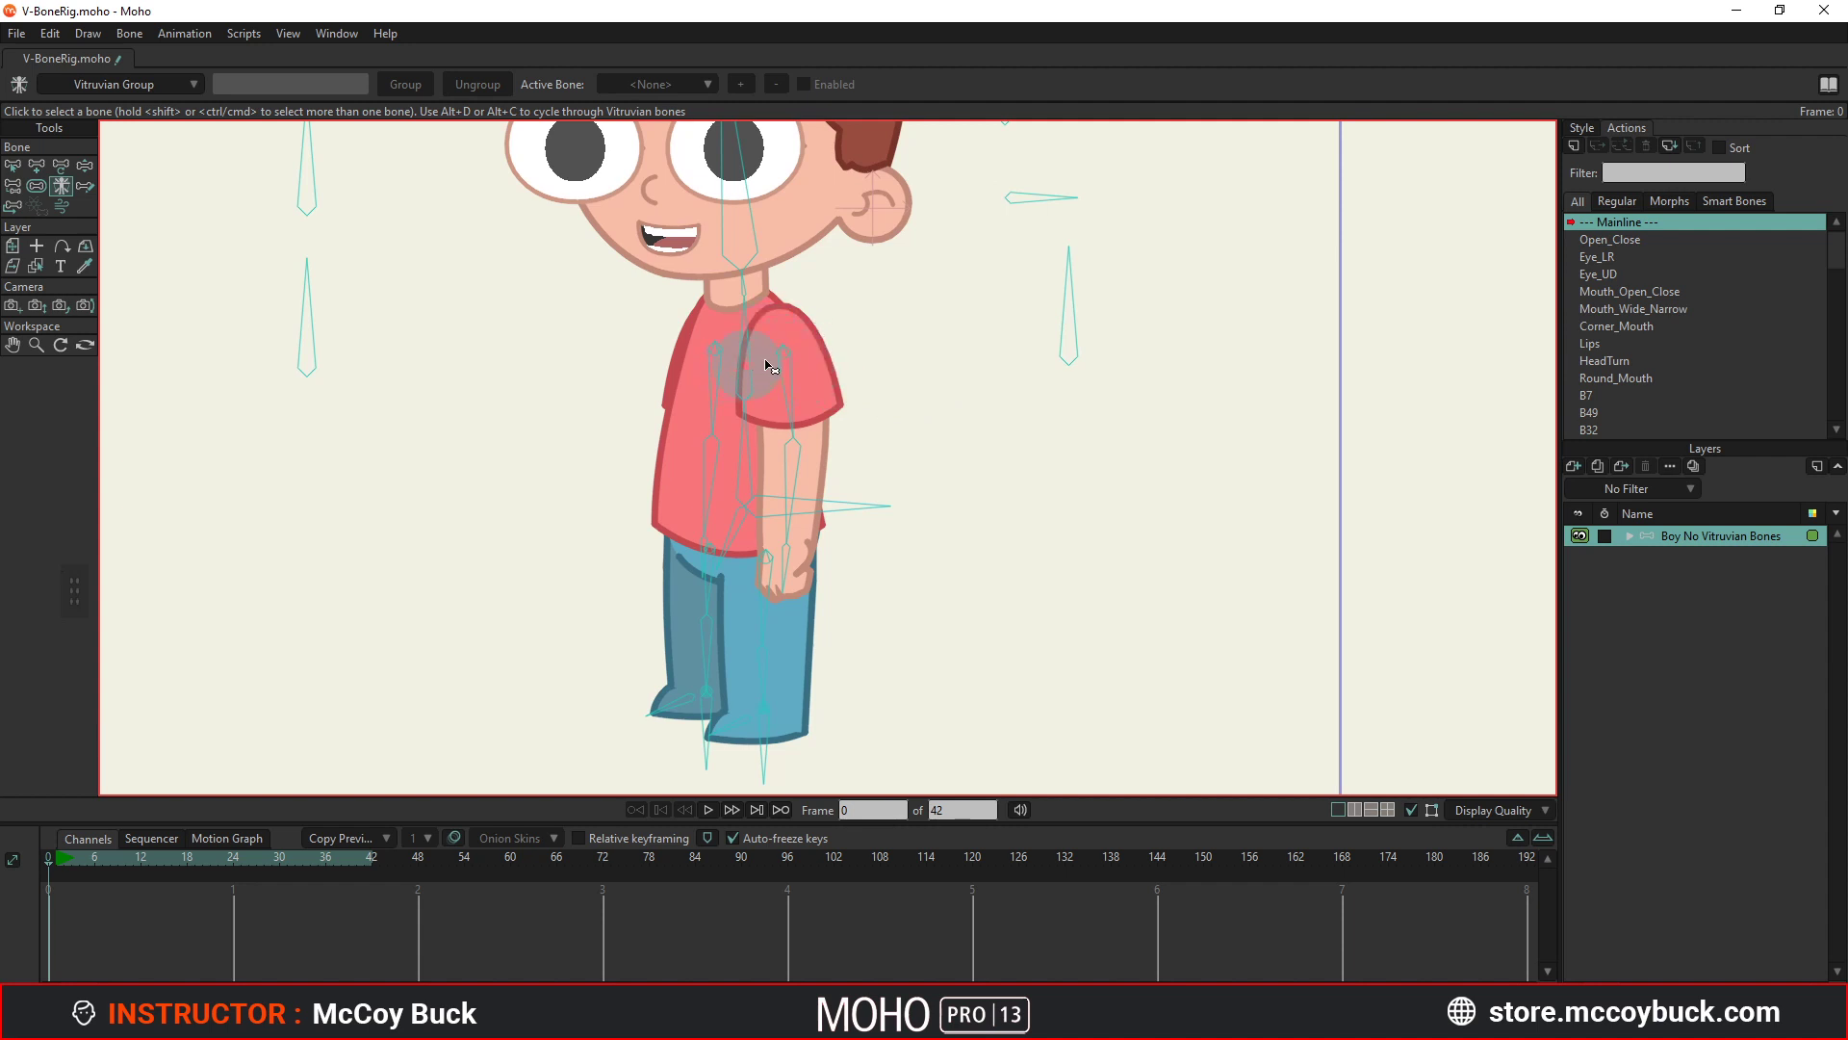
scroll(721, 367, "up", 3)
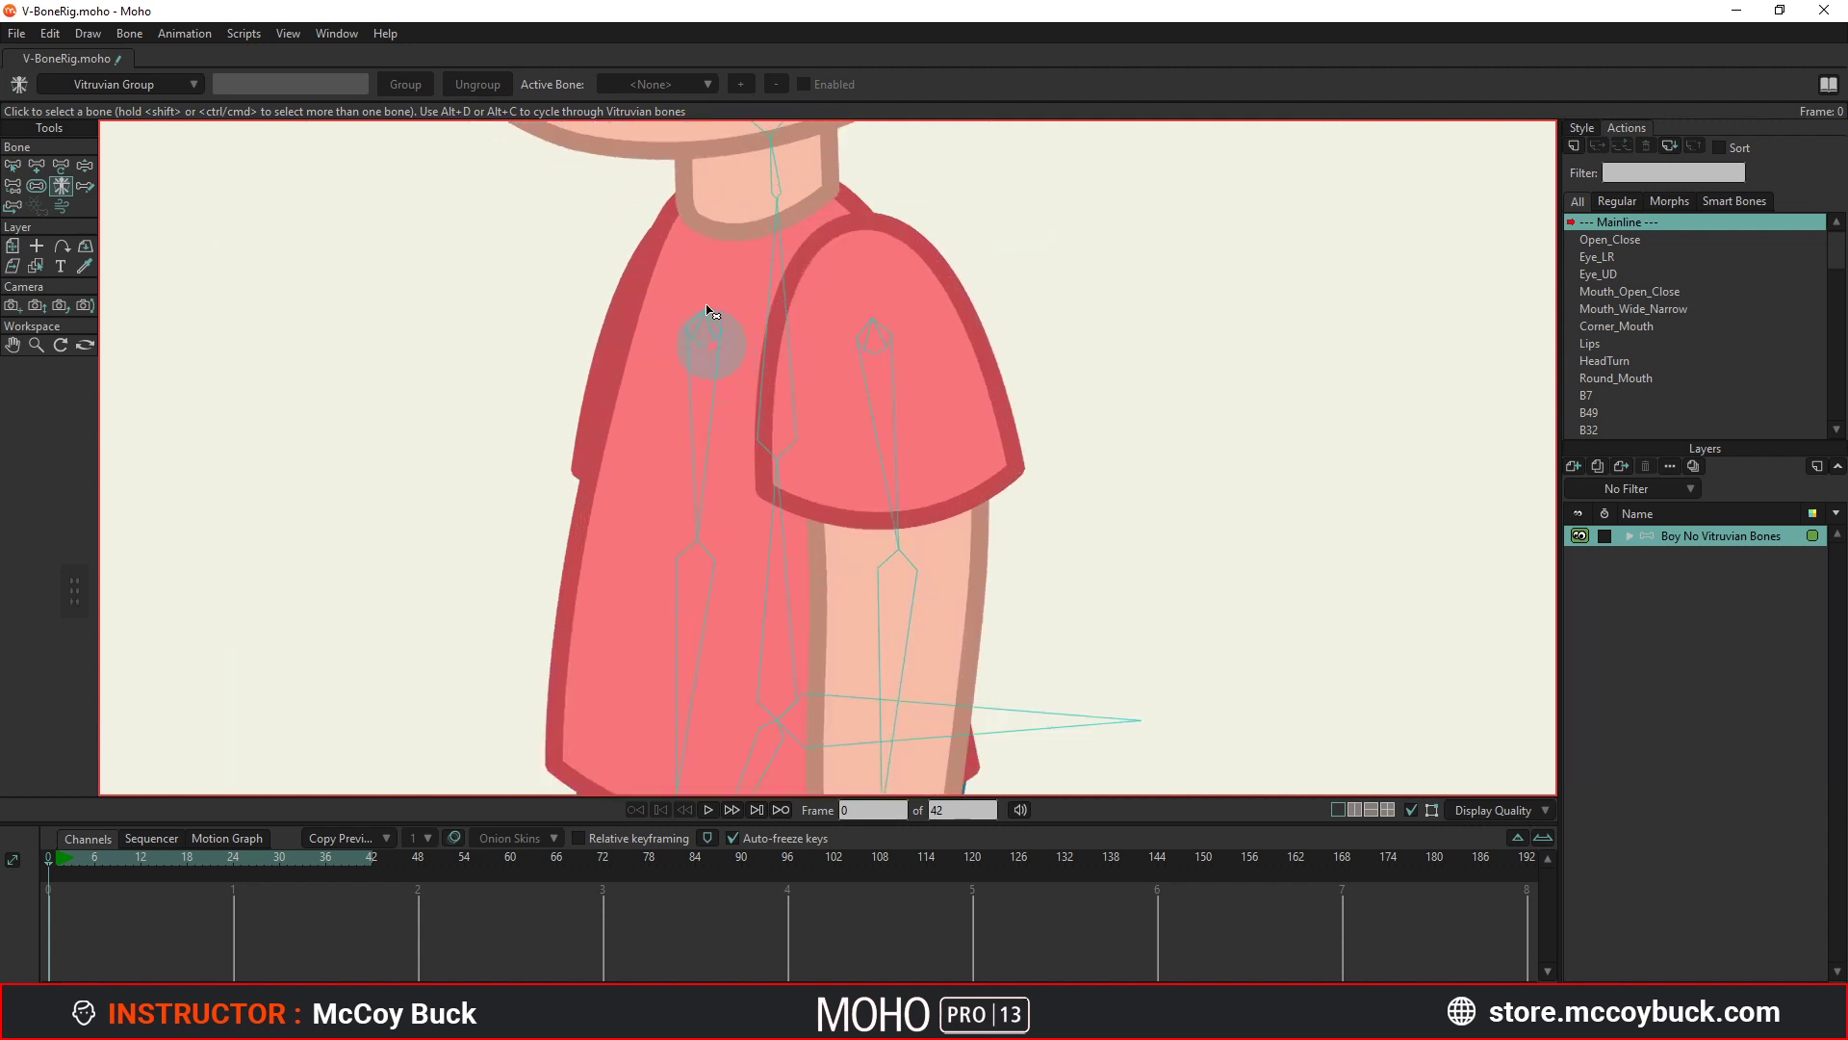
left_click(689, 383)
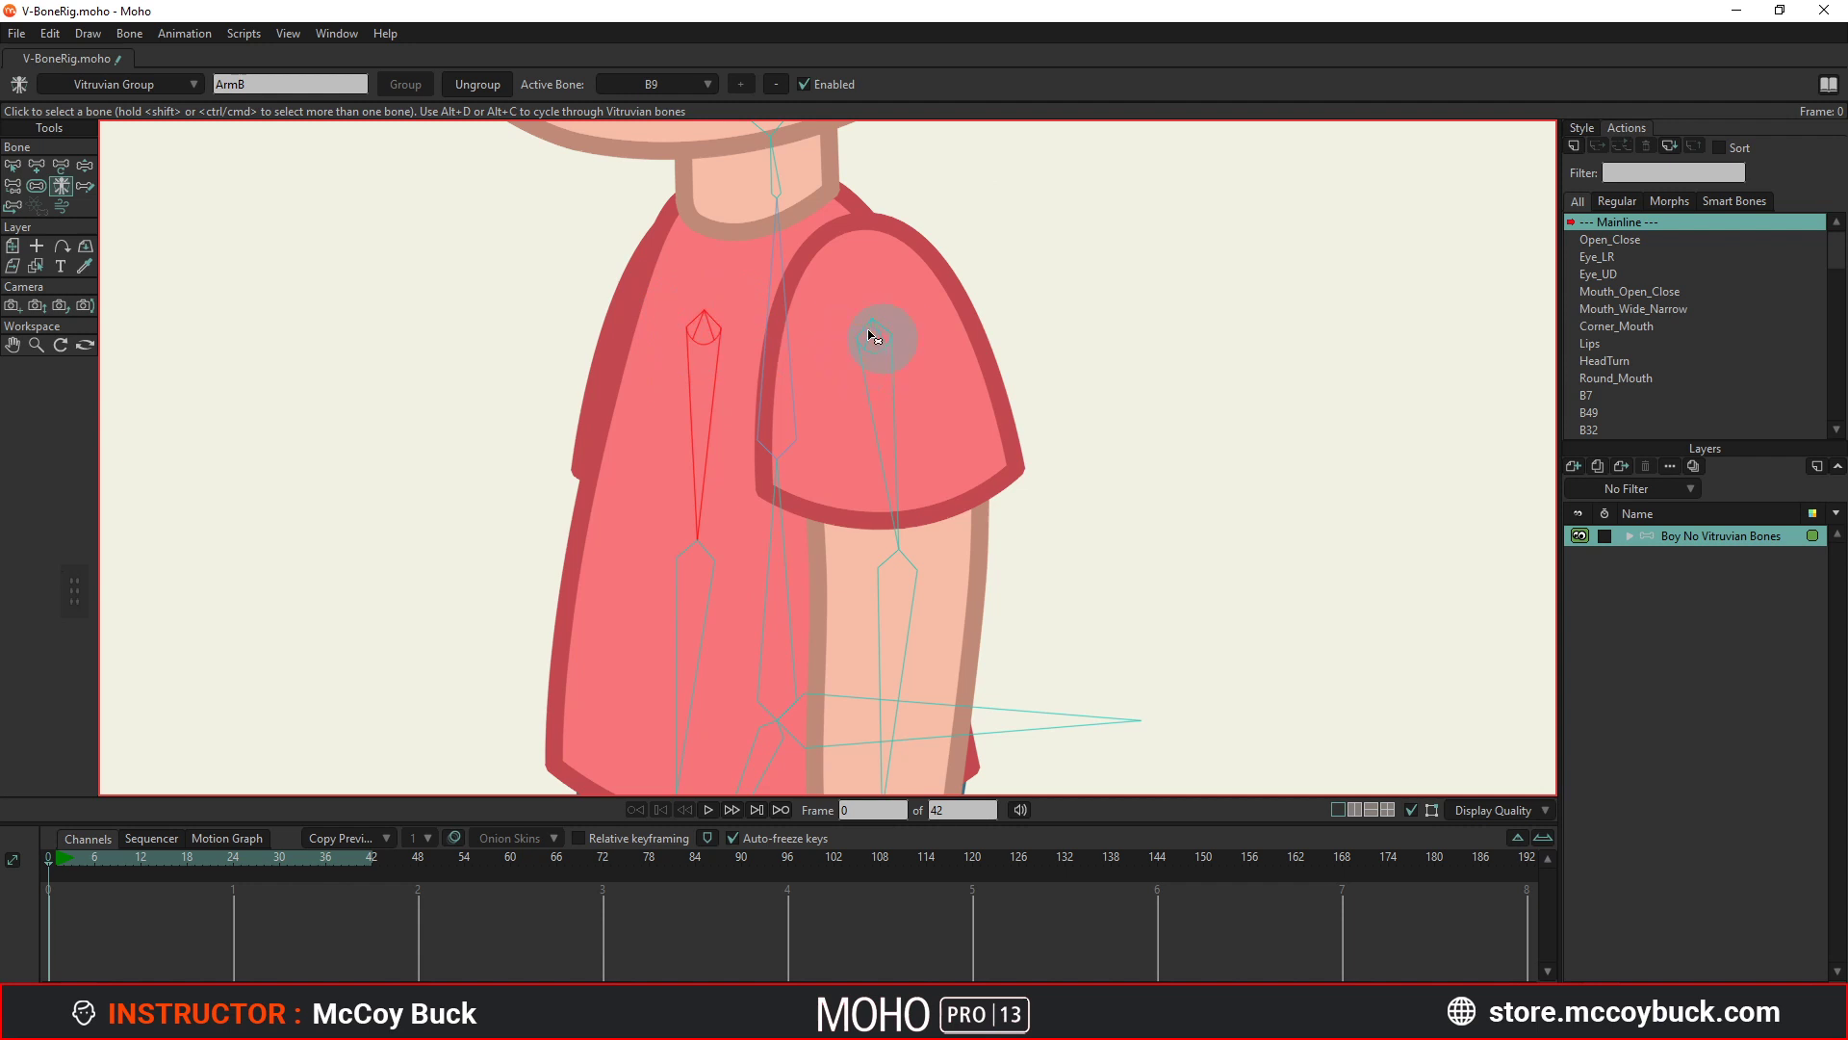
scroll(914, 477, "down", 2)
left_click_drag(915, 625, 810, 568)
scroll(798, 462, "down", 1)
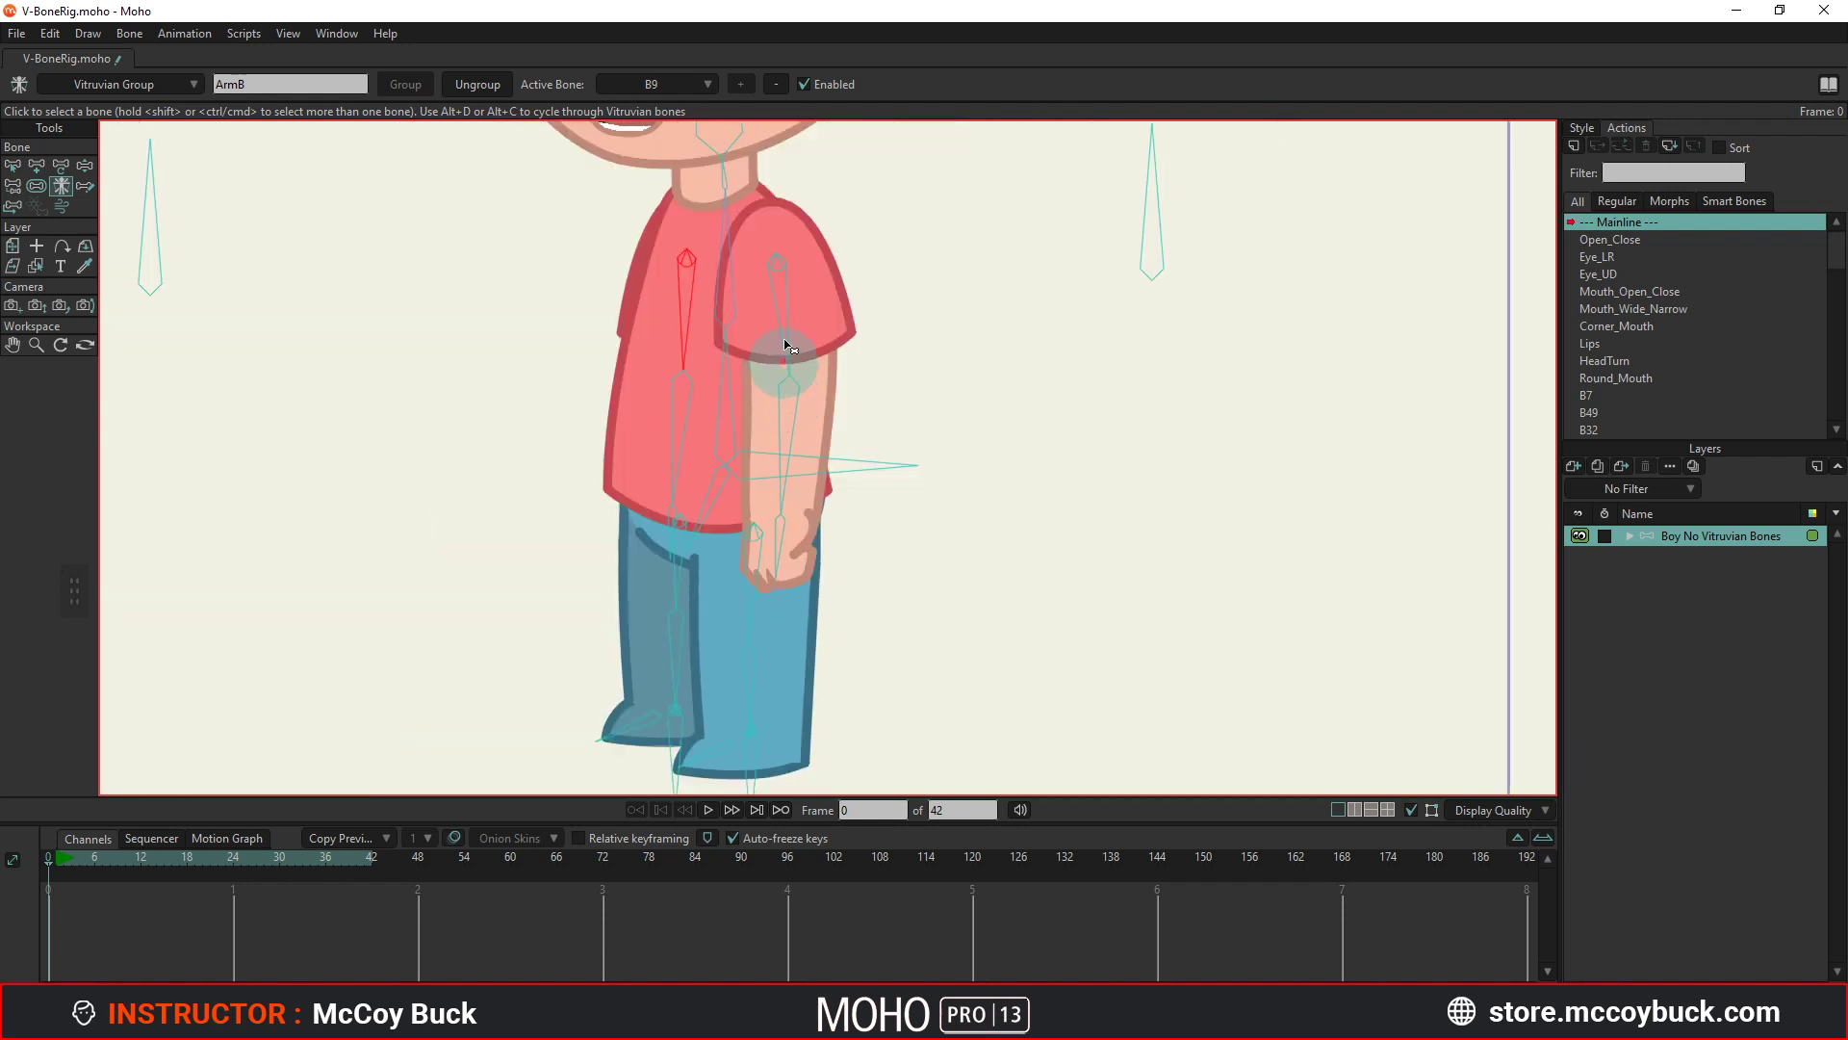
left_click(787, 303)
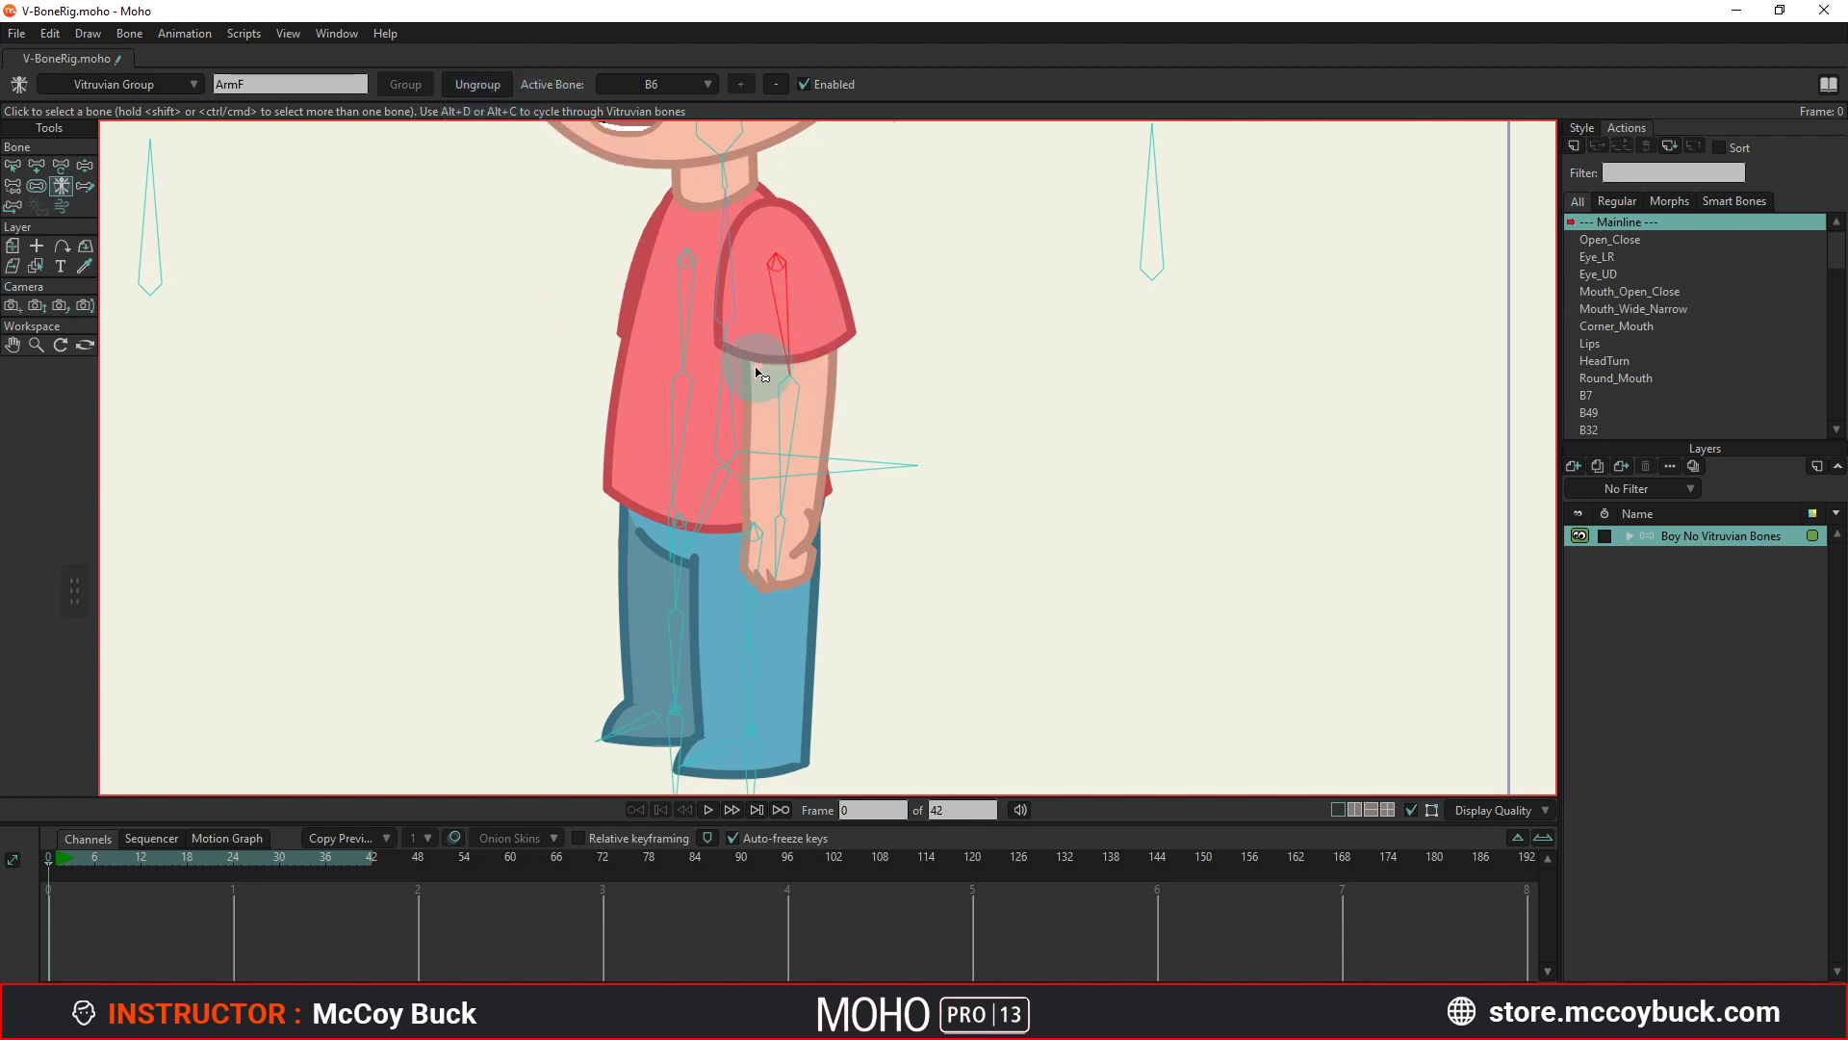
left_click(476, 85)
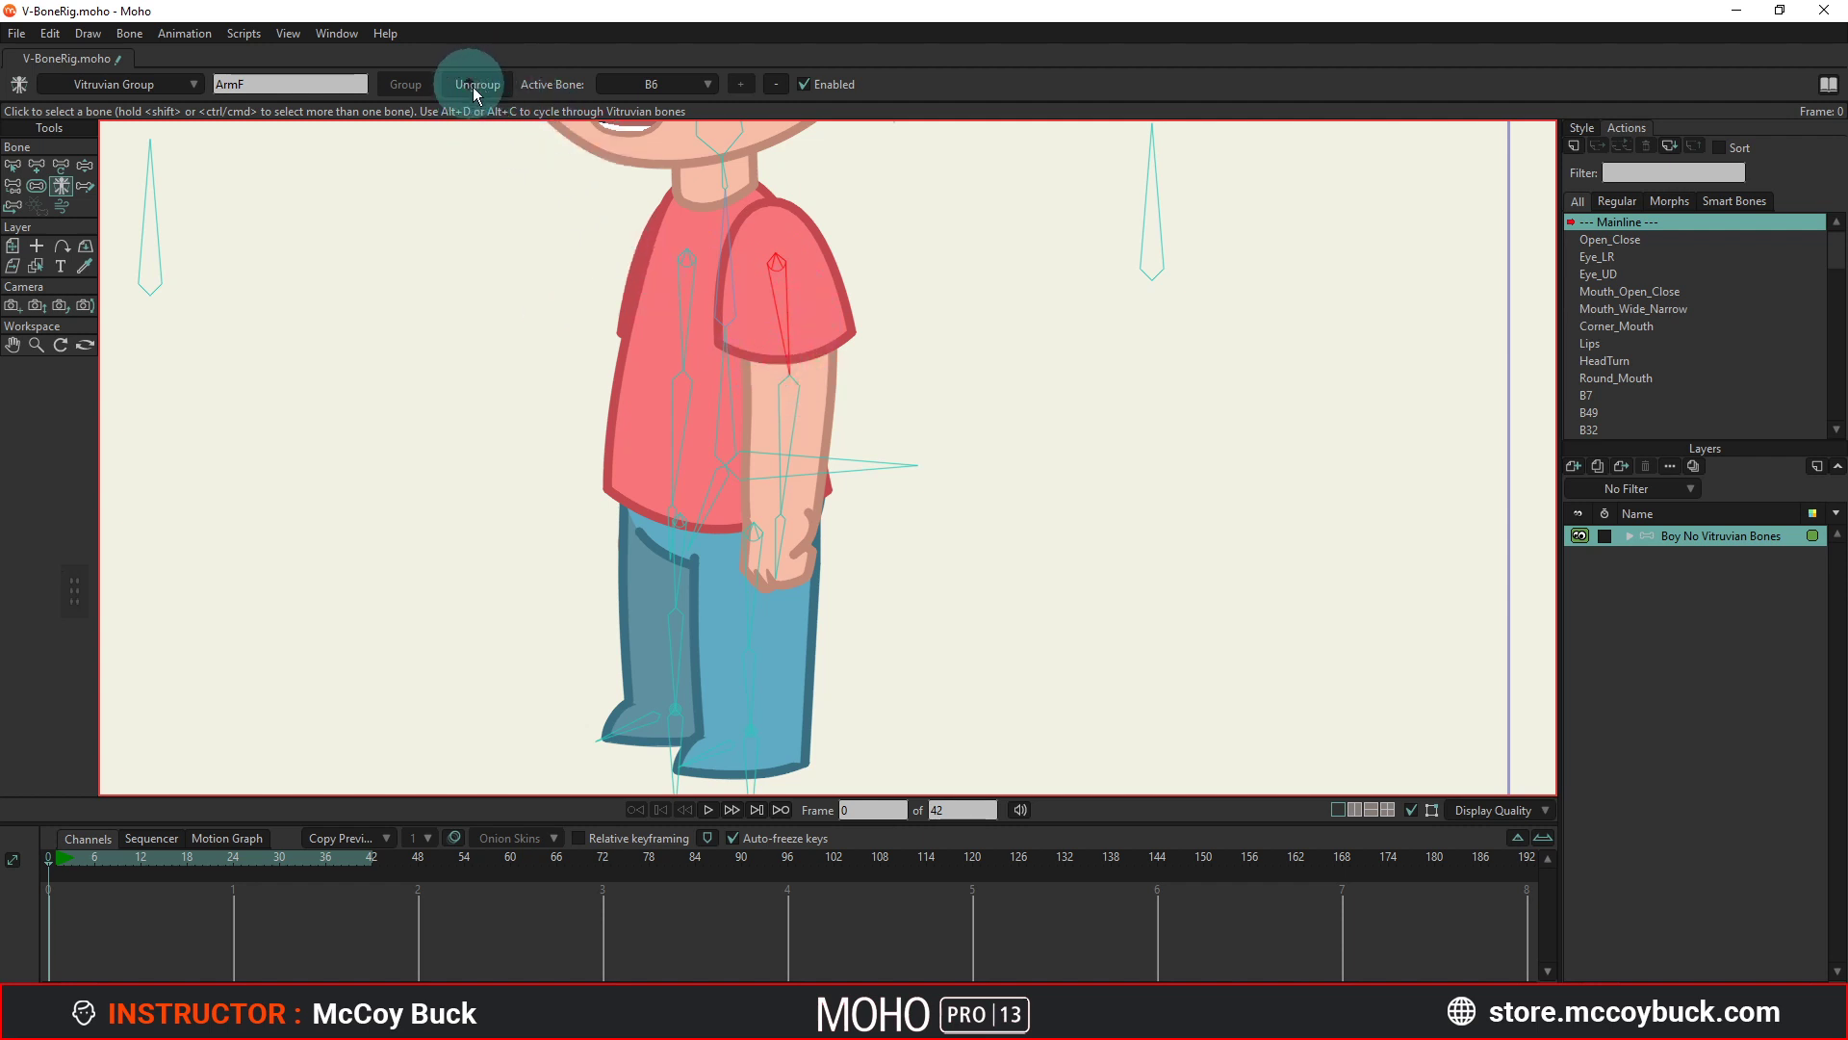
left_click(771, 84)
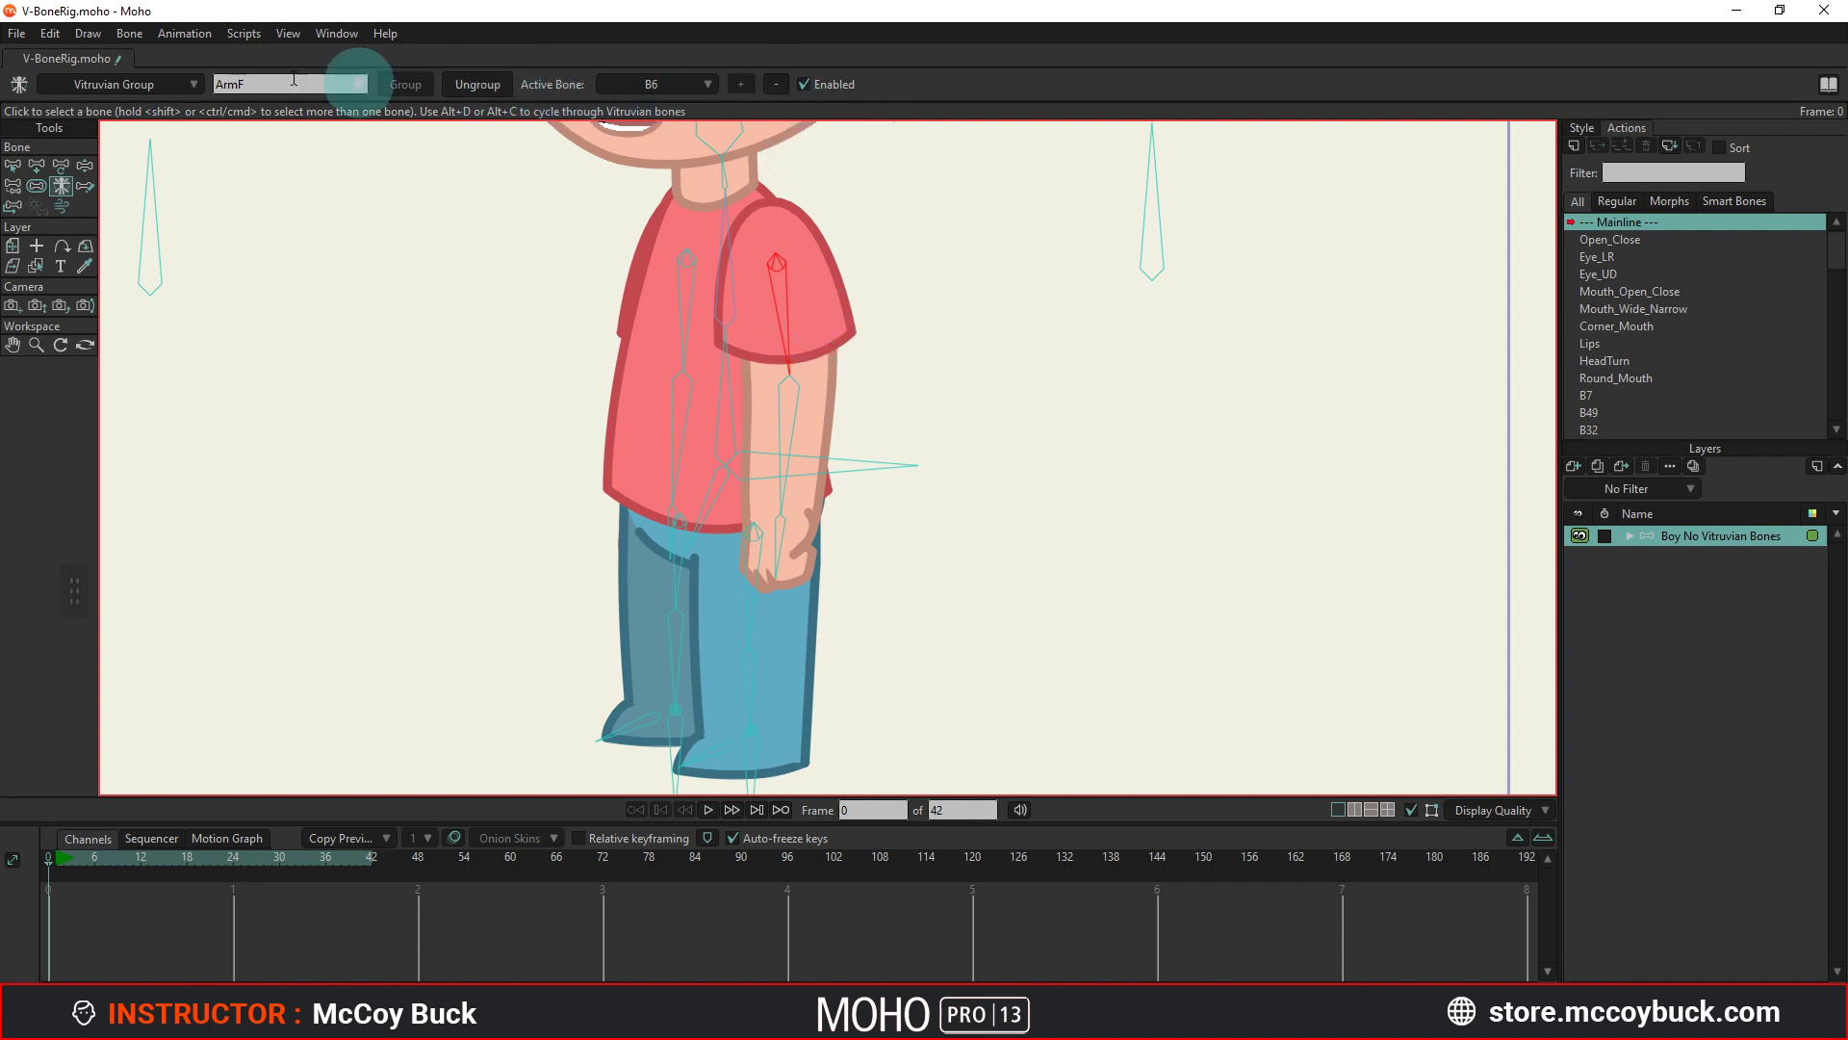
left_click(186, 88)
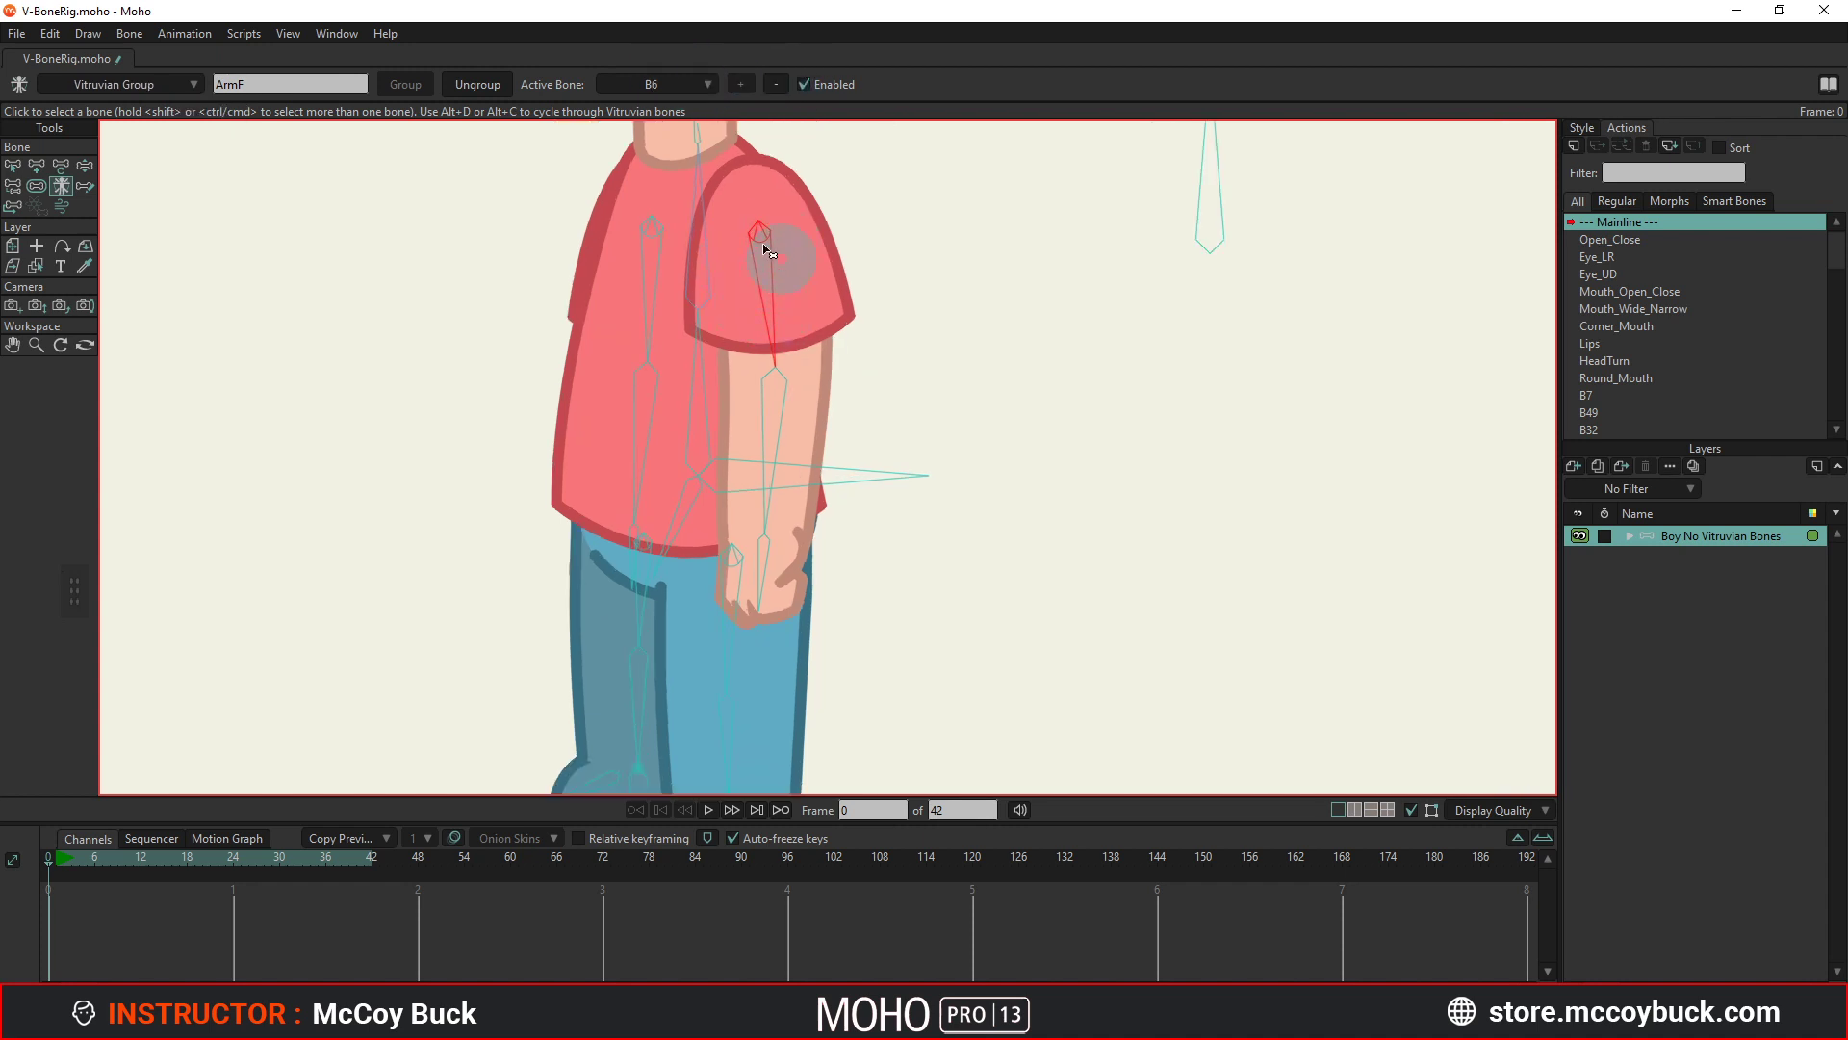
Cycle the ArmF group from its straight bone to the bent bone B40 and choose B40 as its active bone.
scroll(770, 274, "up", 1)
left_click_drag(776, 280, 763, 291)
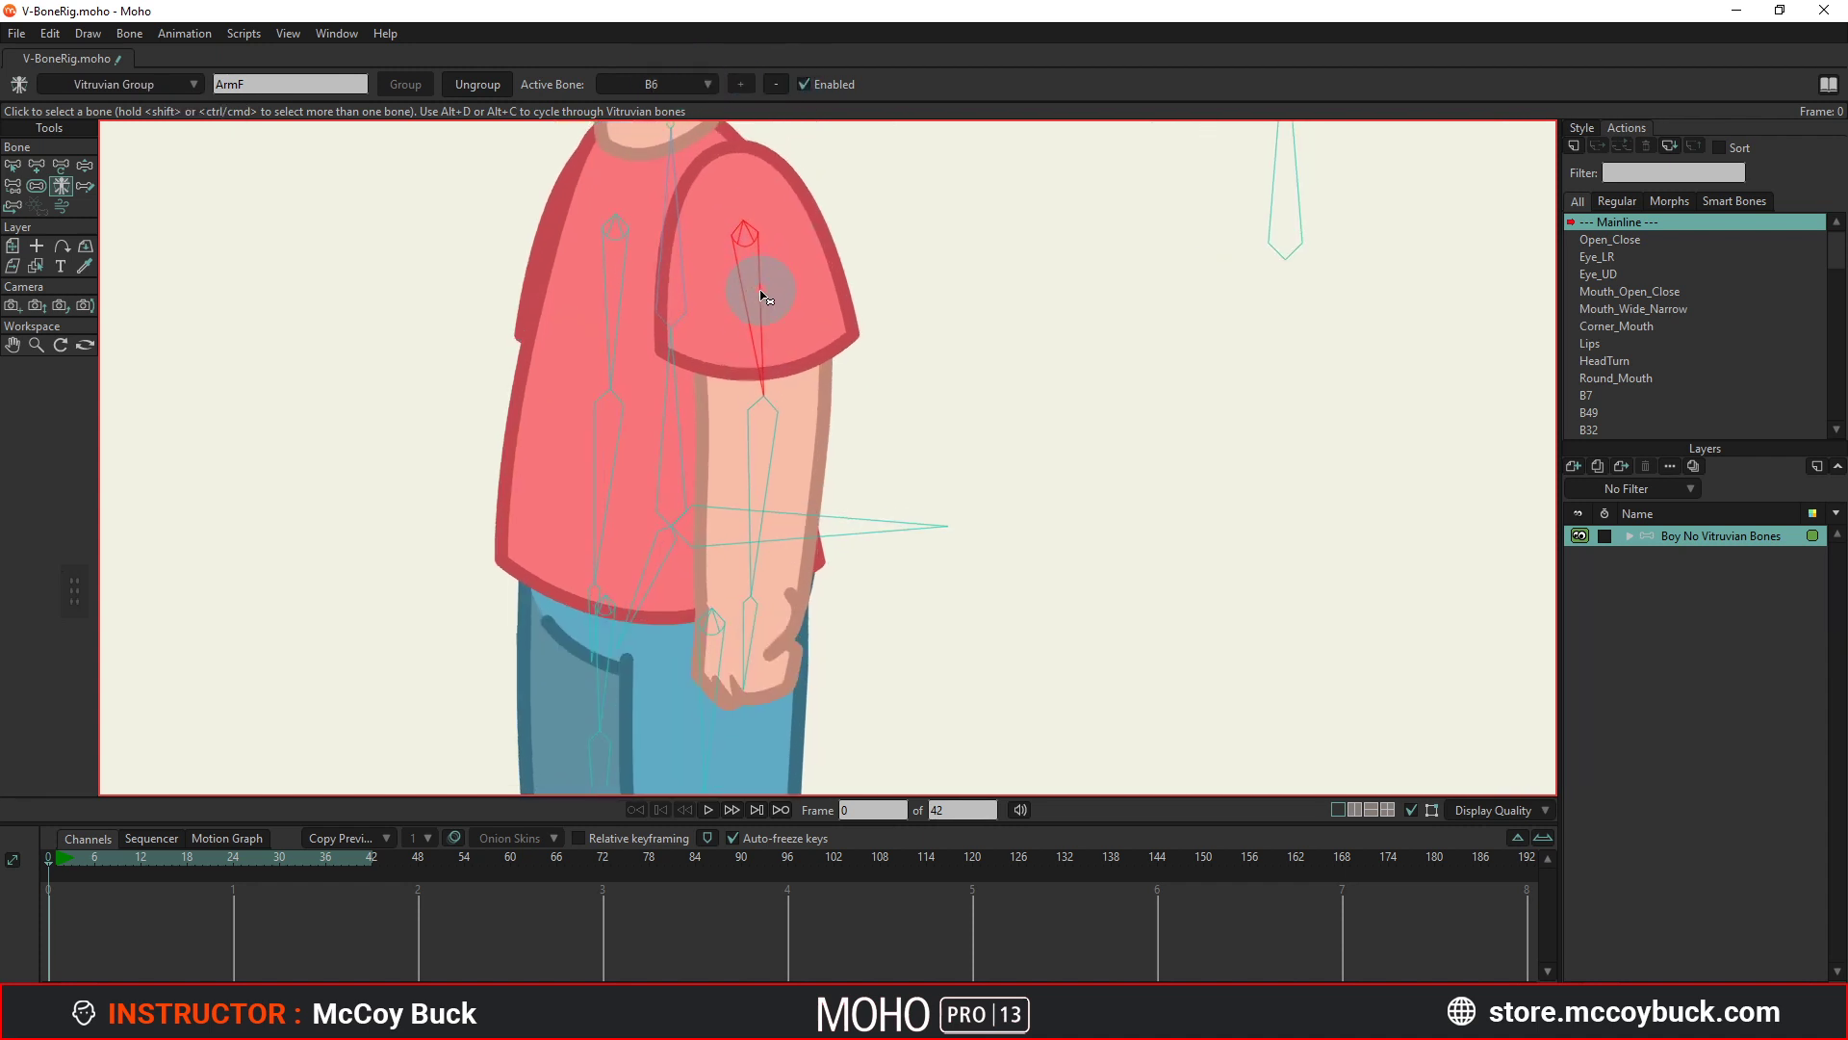
key("alt+d")
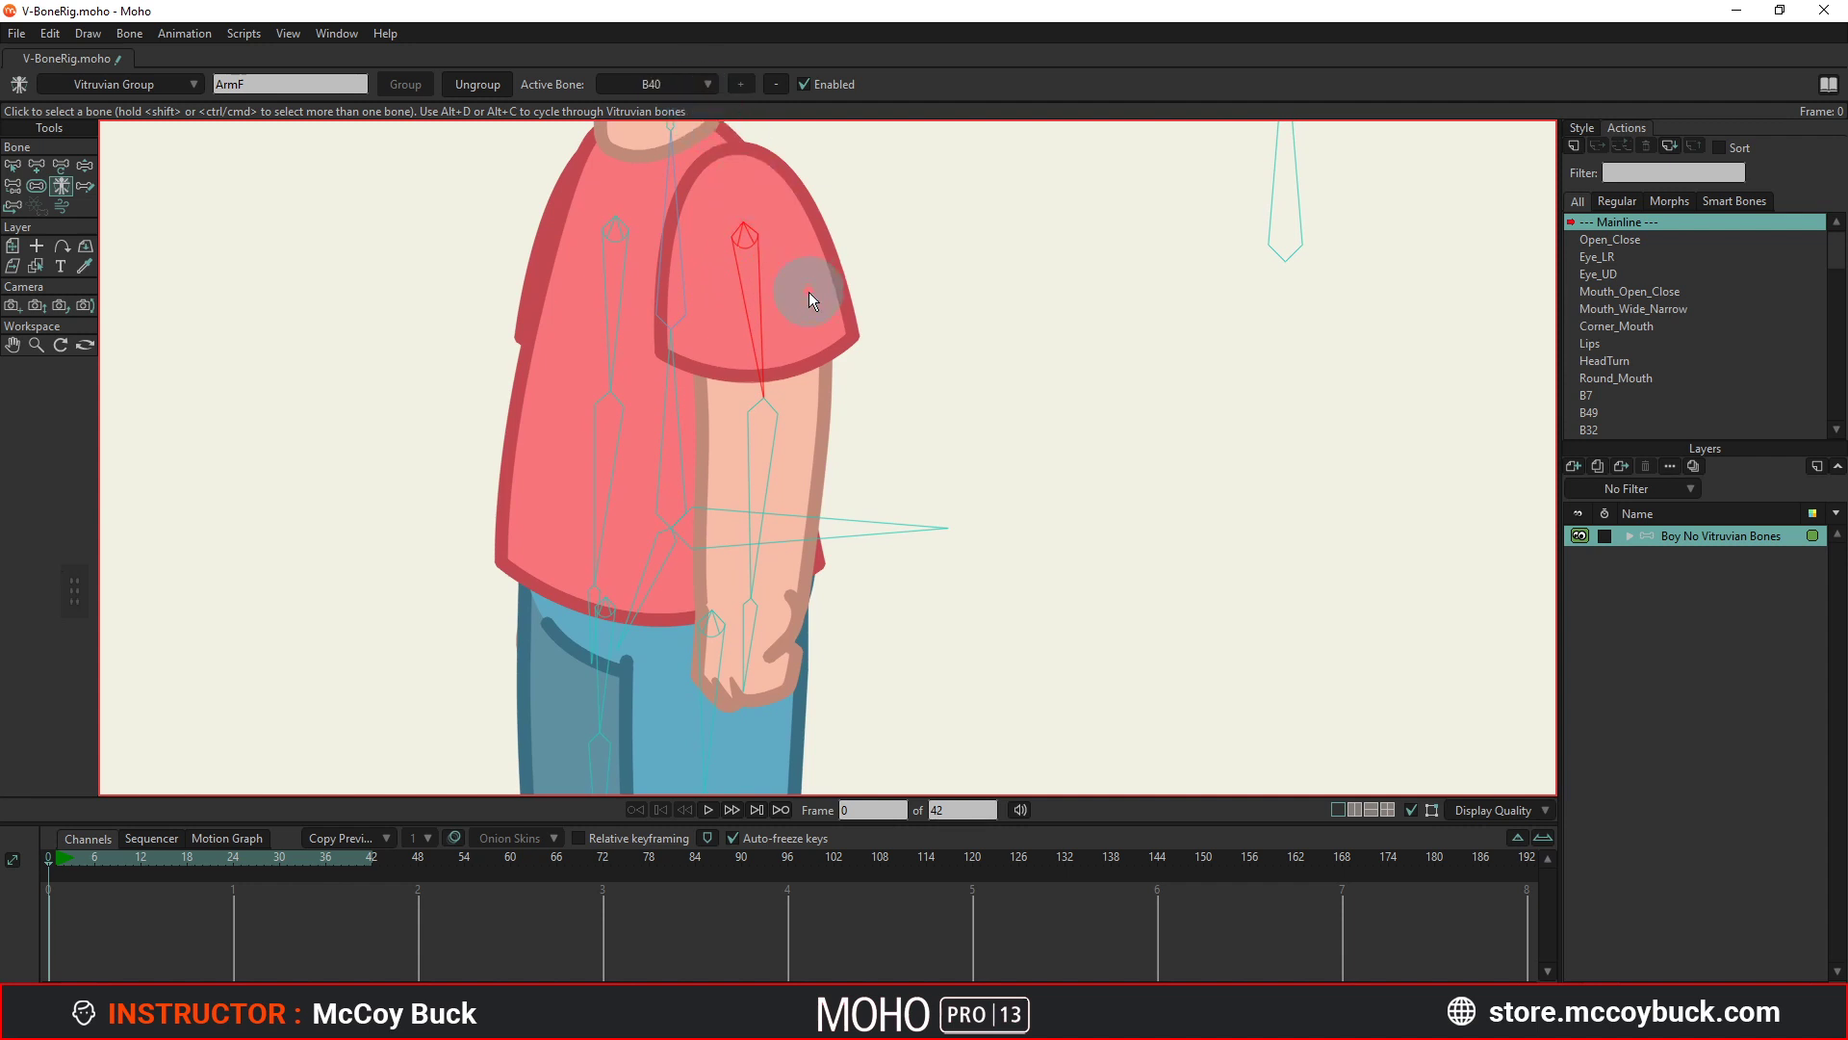
left_click(701, 85)
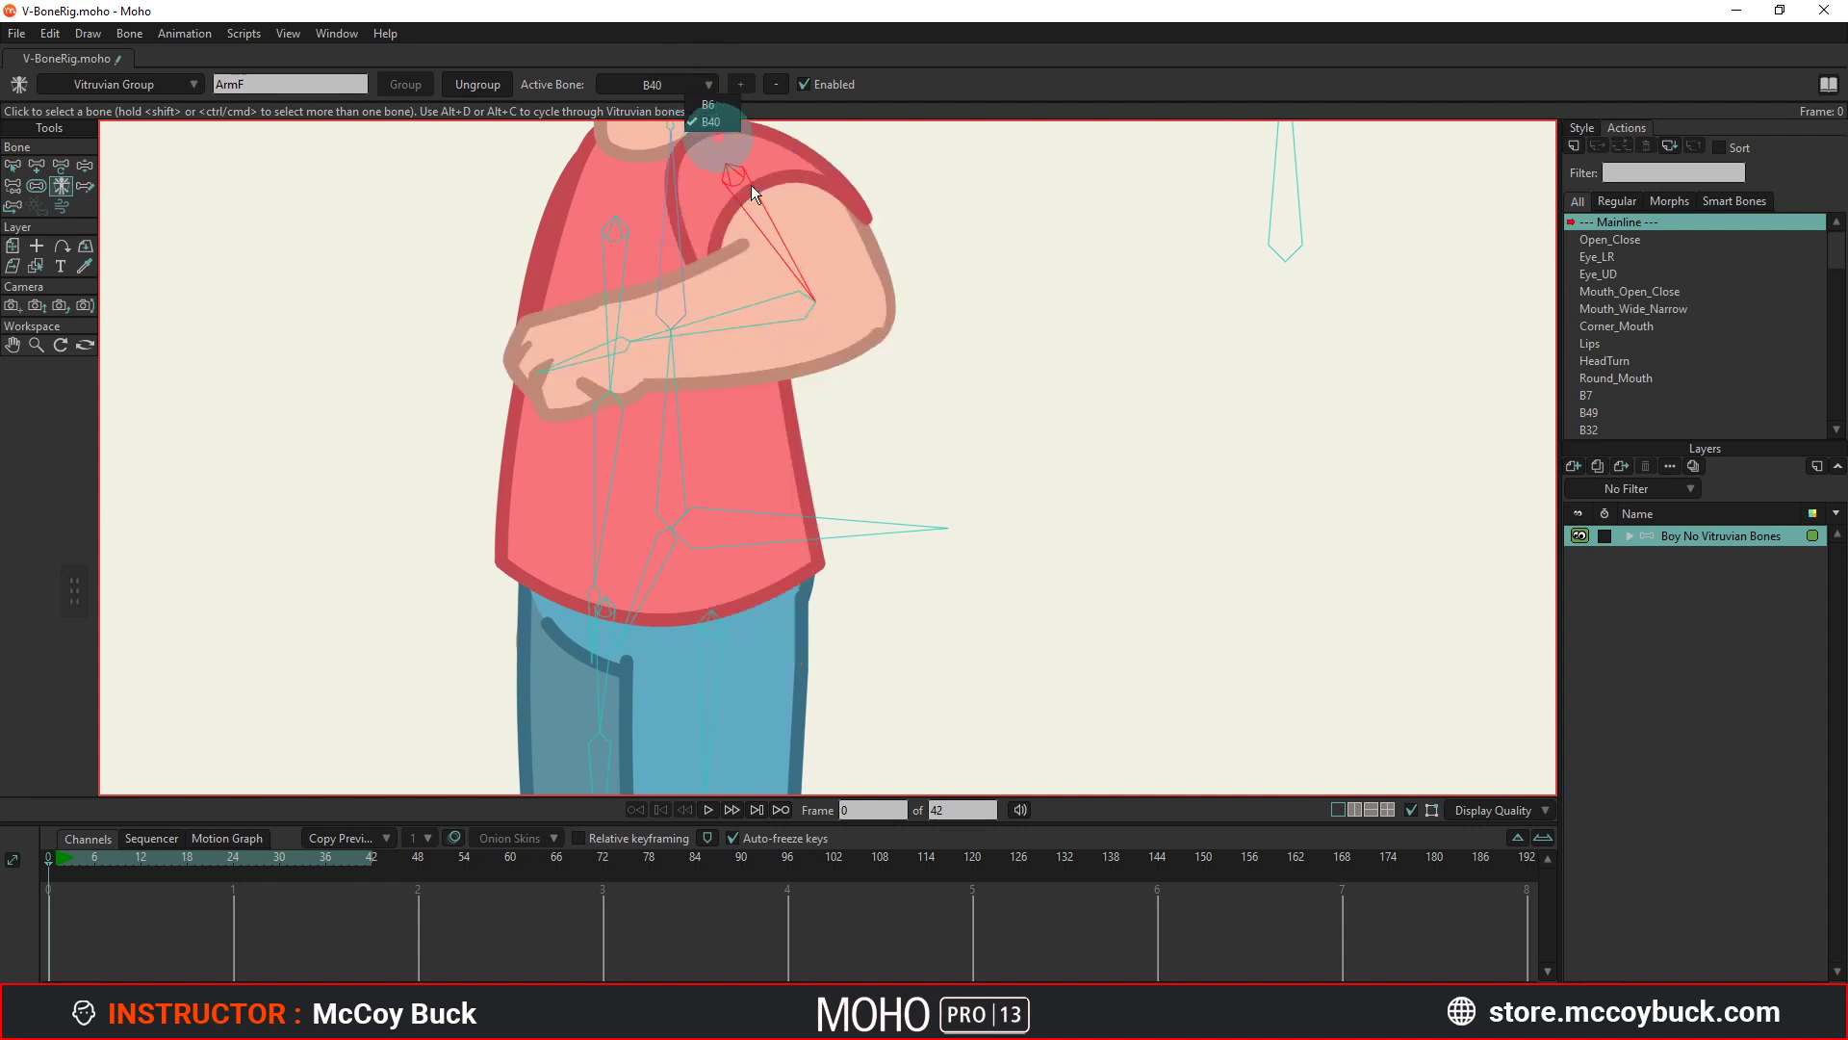
left_click(717, 120)
left_click_drag(860, 284, 866, 319)
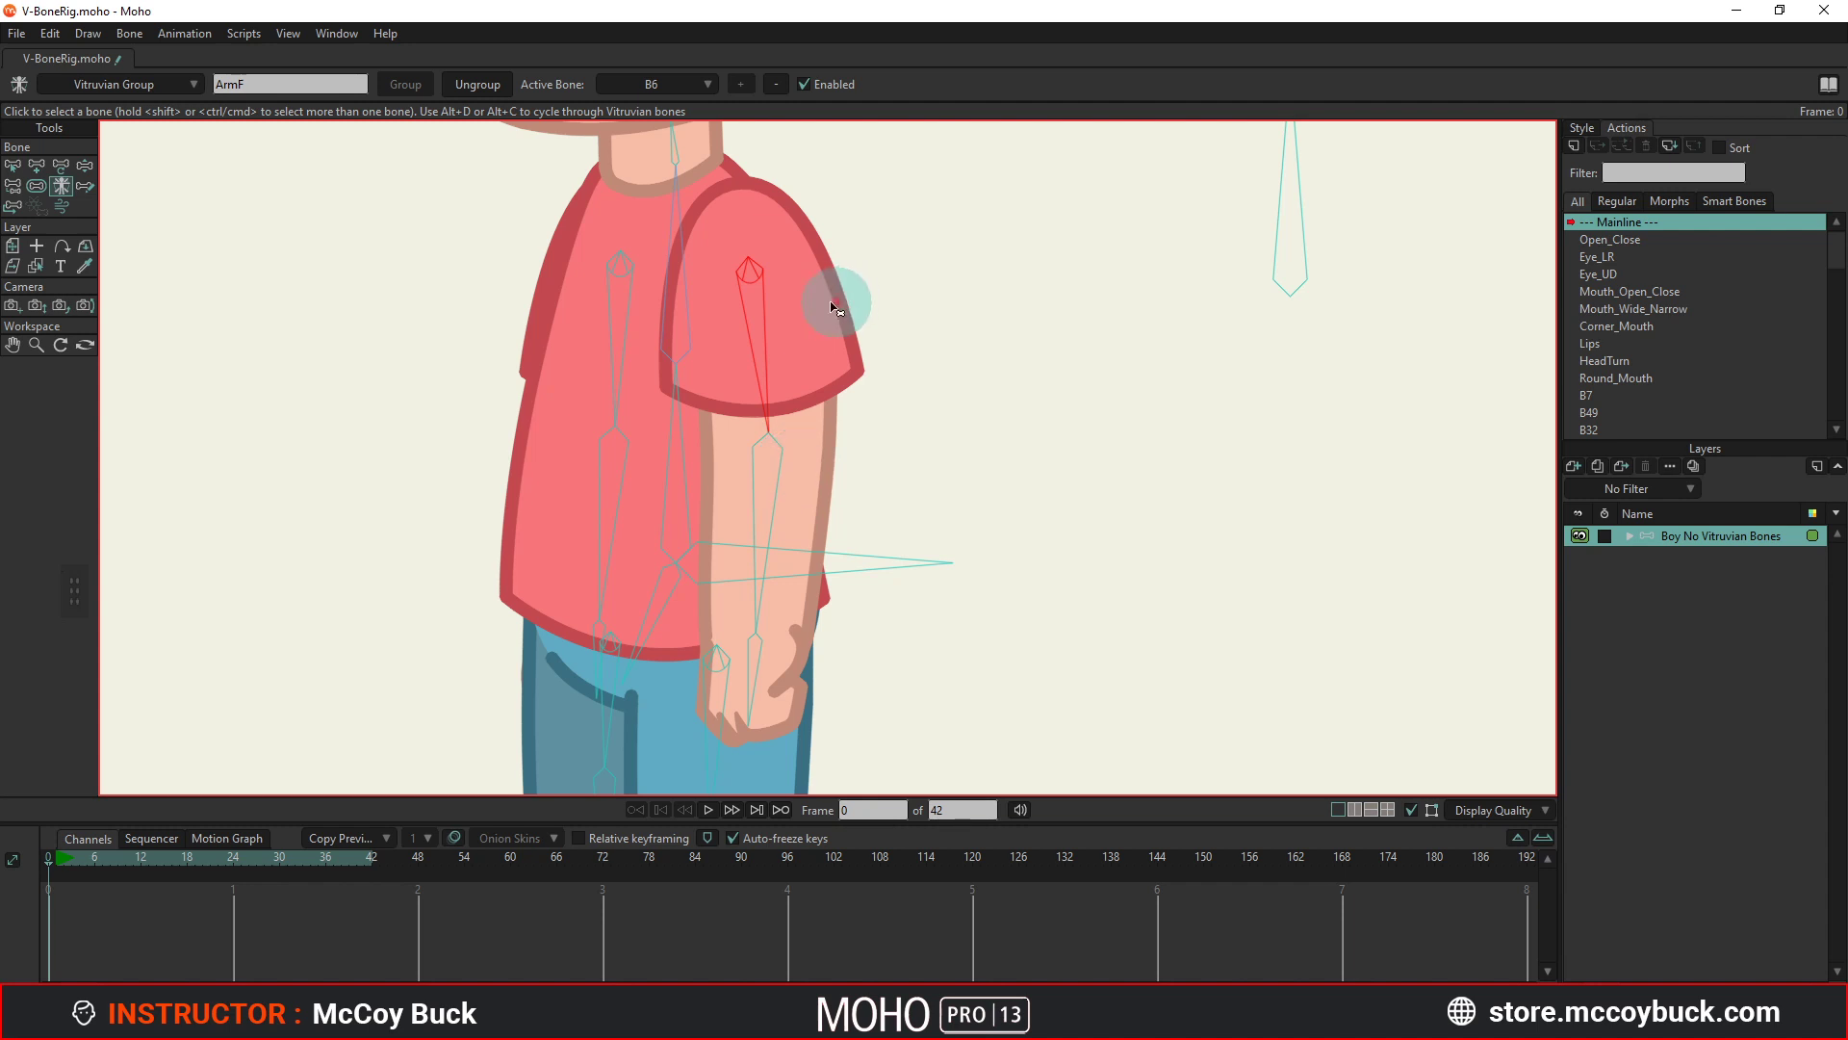
Switch the ArmF group's active bone between B40 and B6, ending on B40.
left_click(701, 88)
left_click(697, 119)
left_click(702, 89)
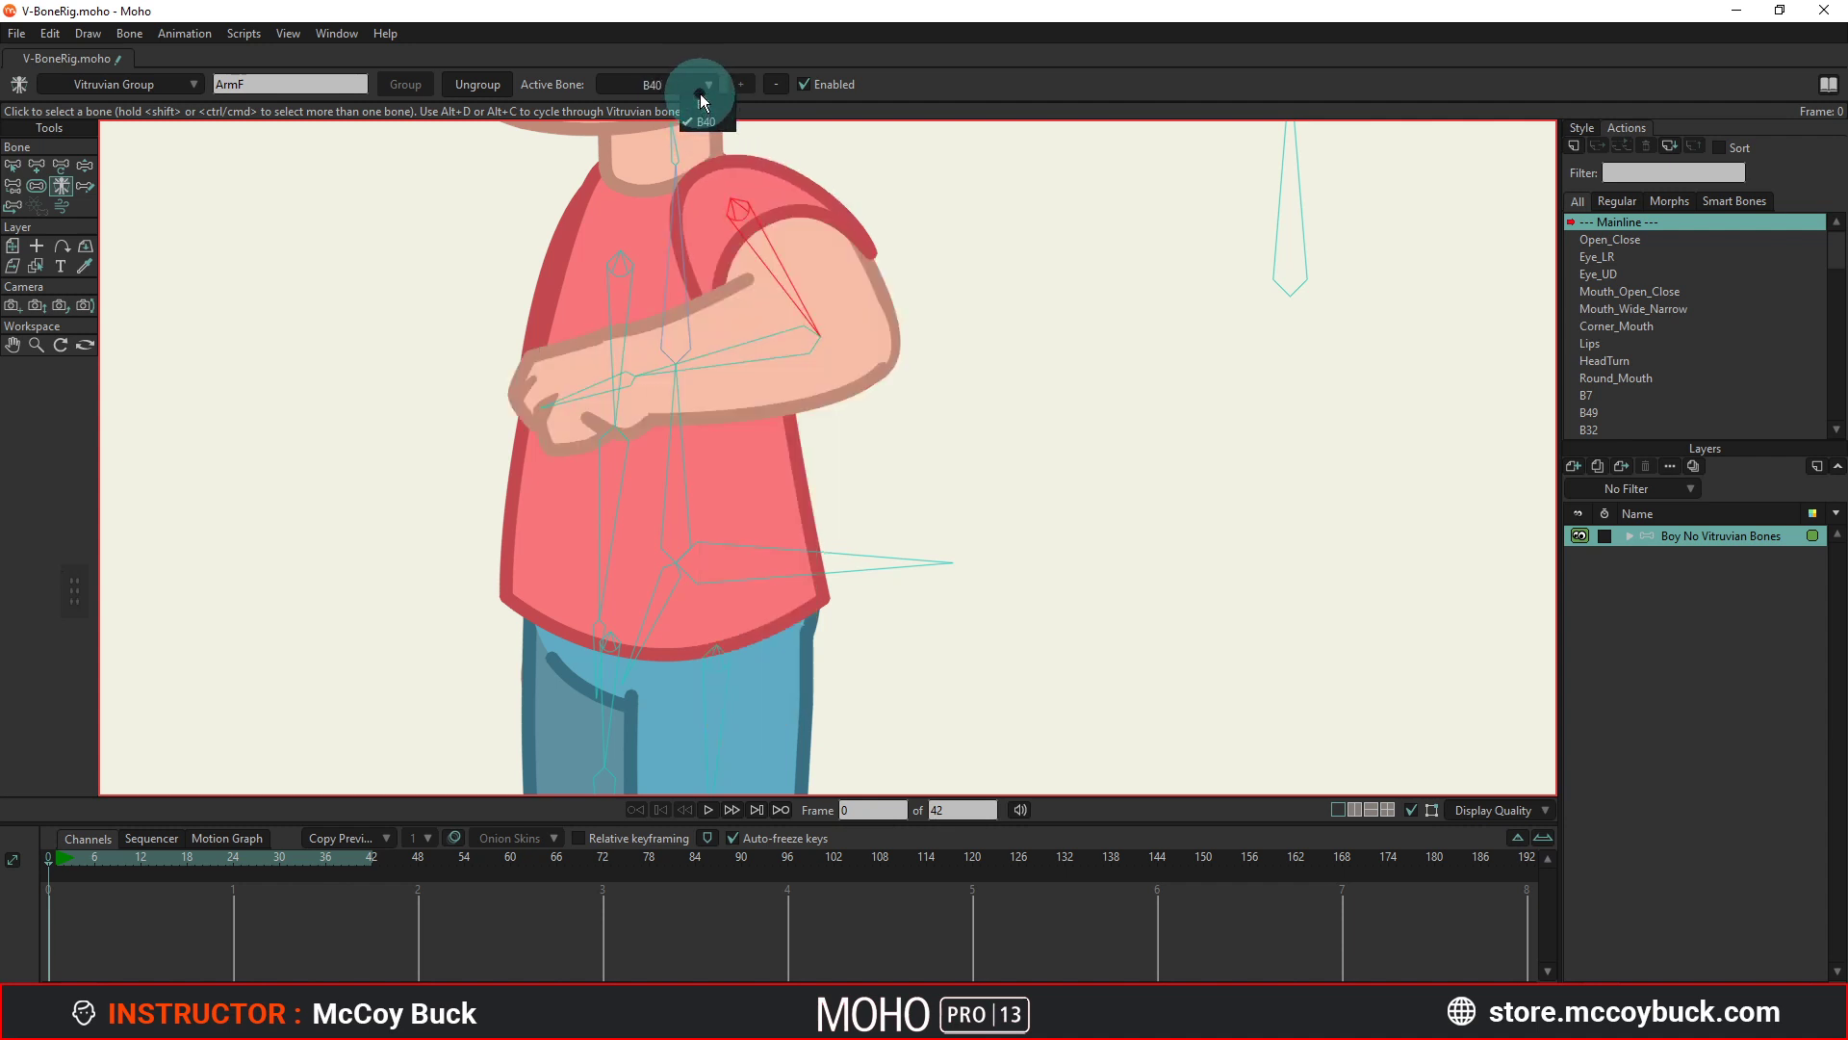
left_click(700, 102)
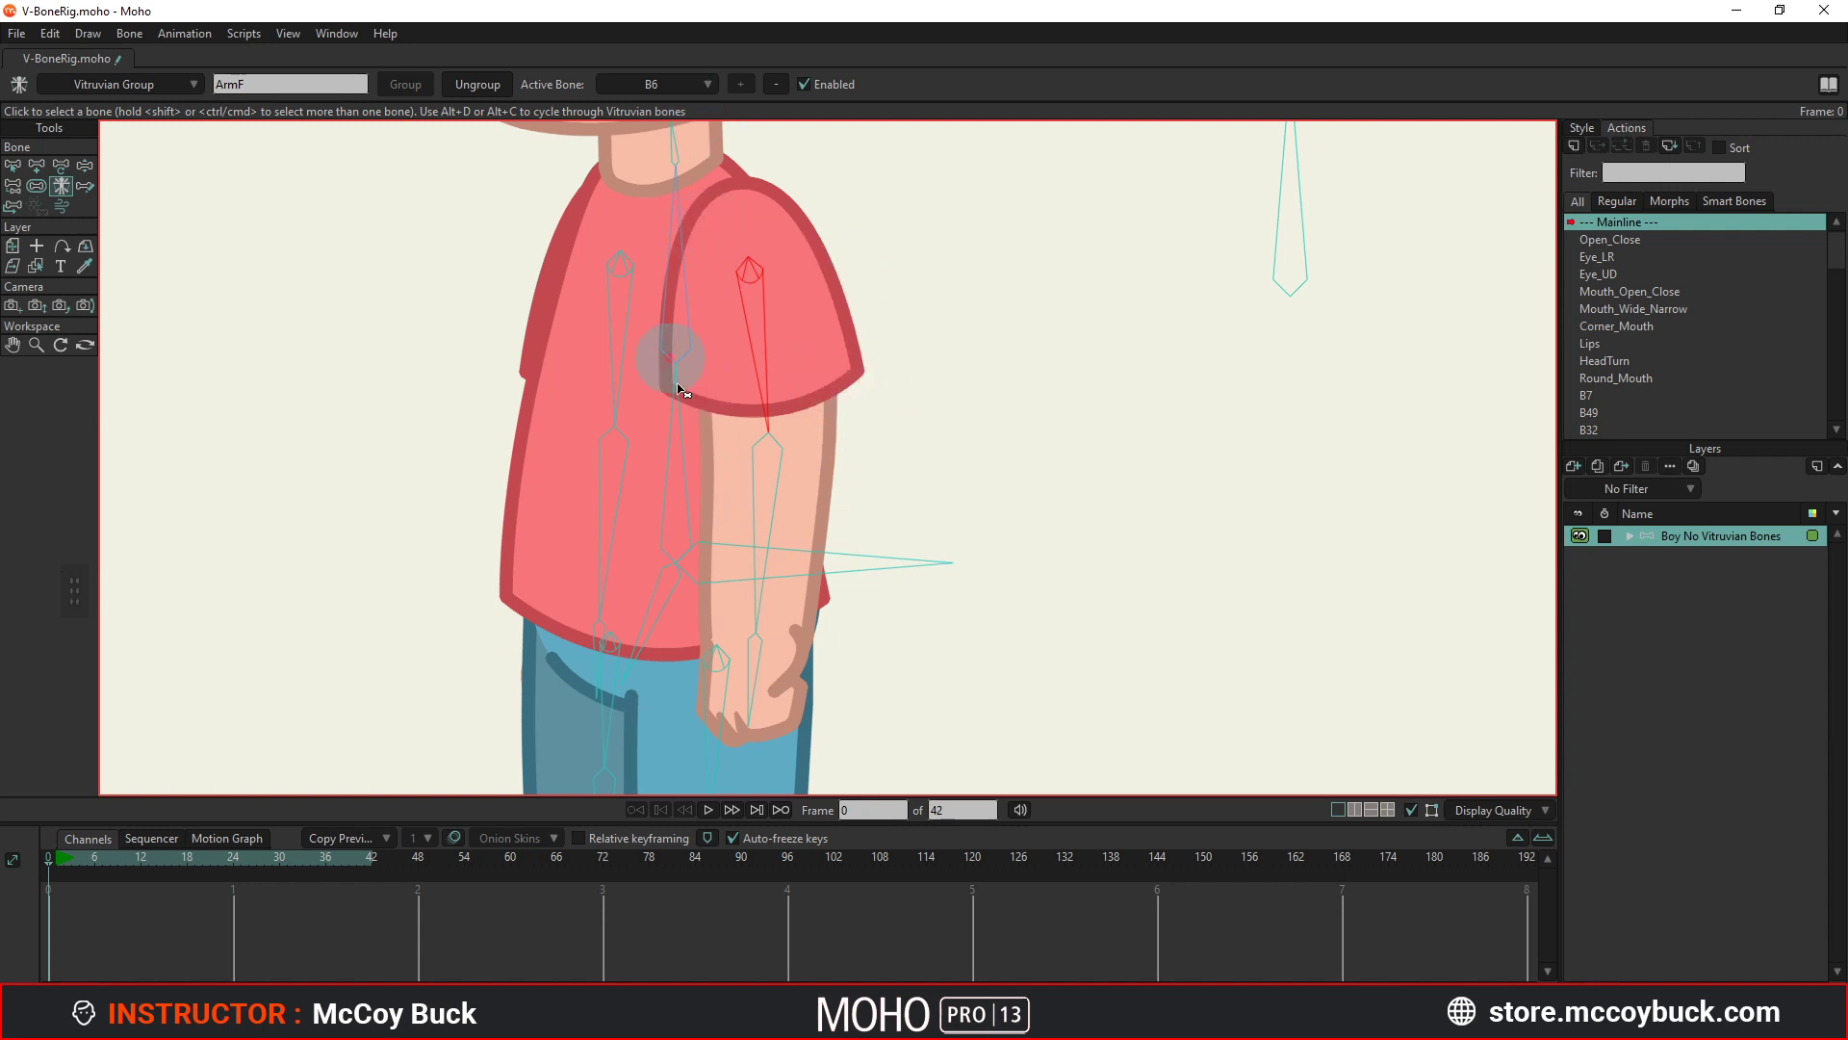
left_click(714, 123)
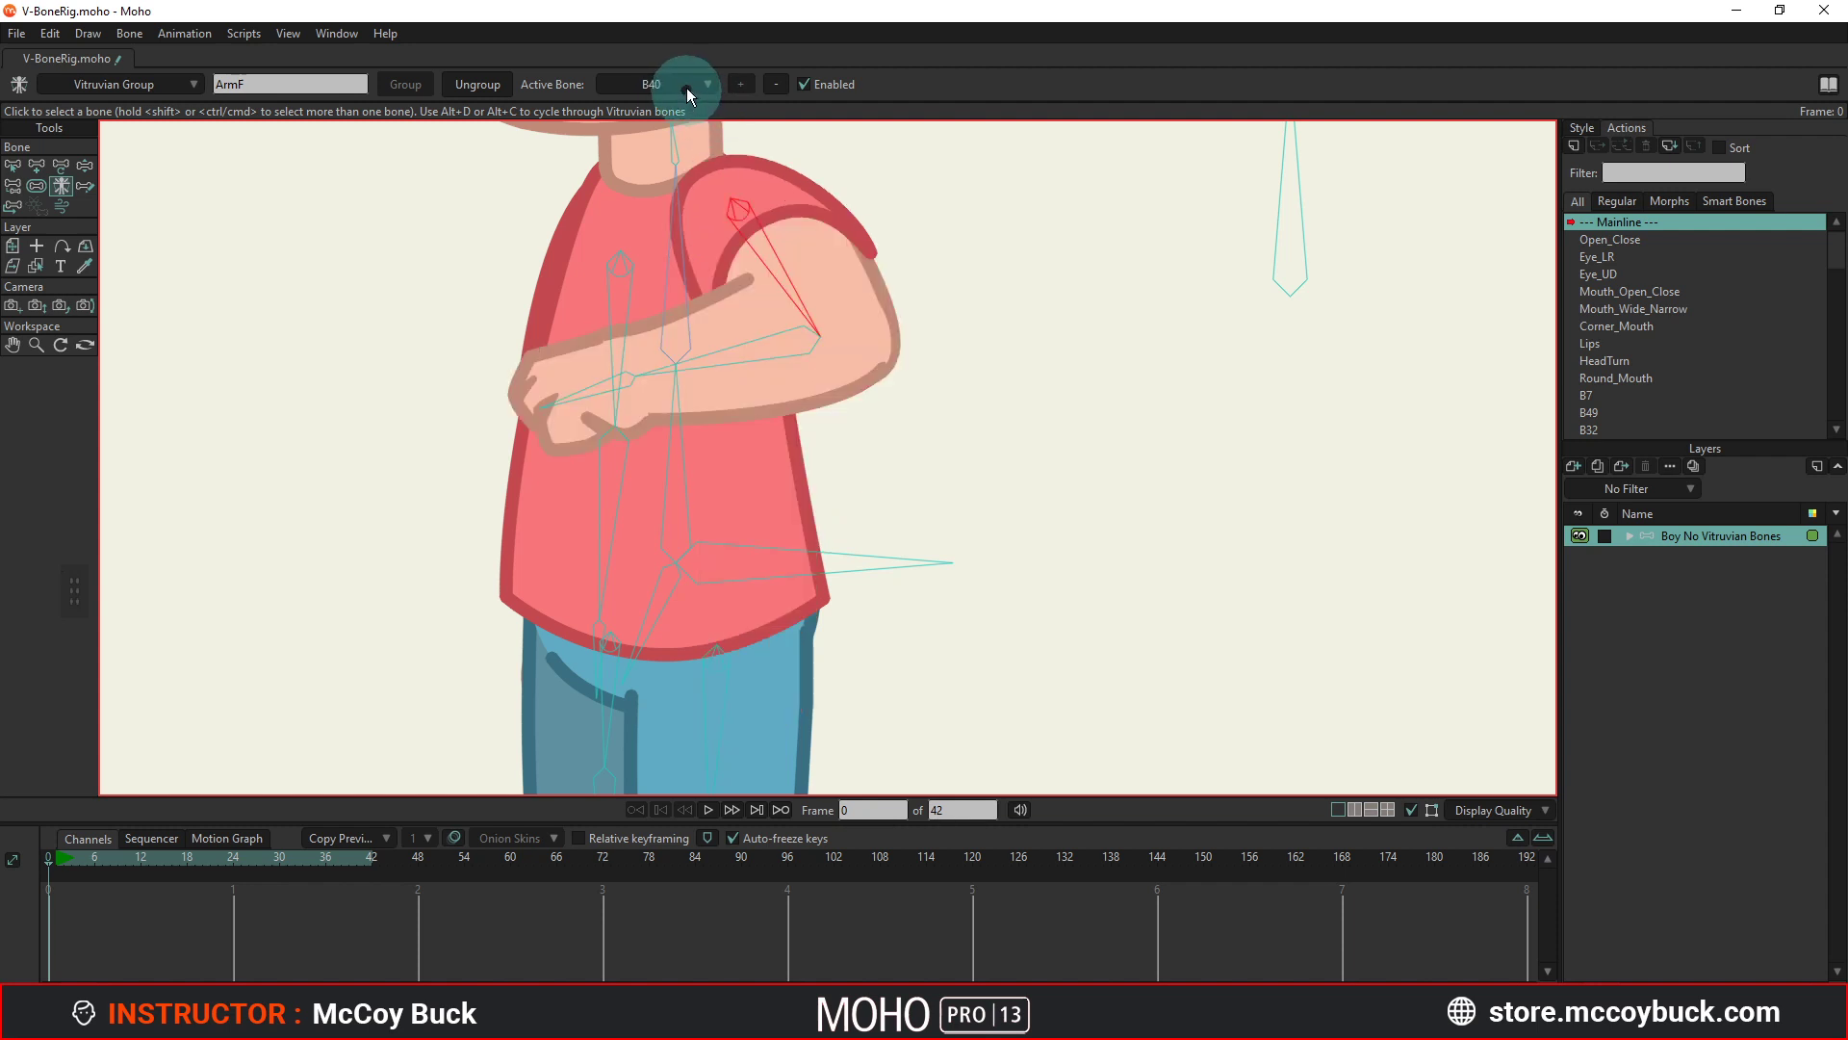
Switch the ArmF group's active bone to B6 and back to B40.
left_click(698, 105)
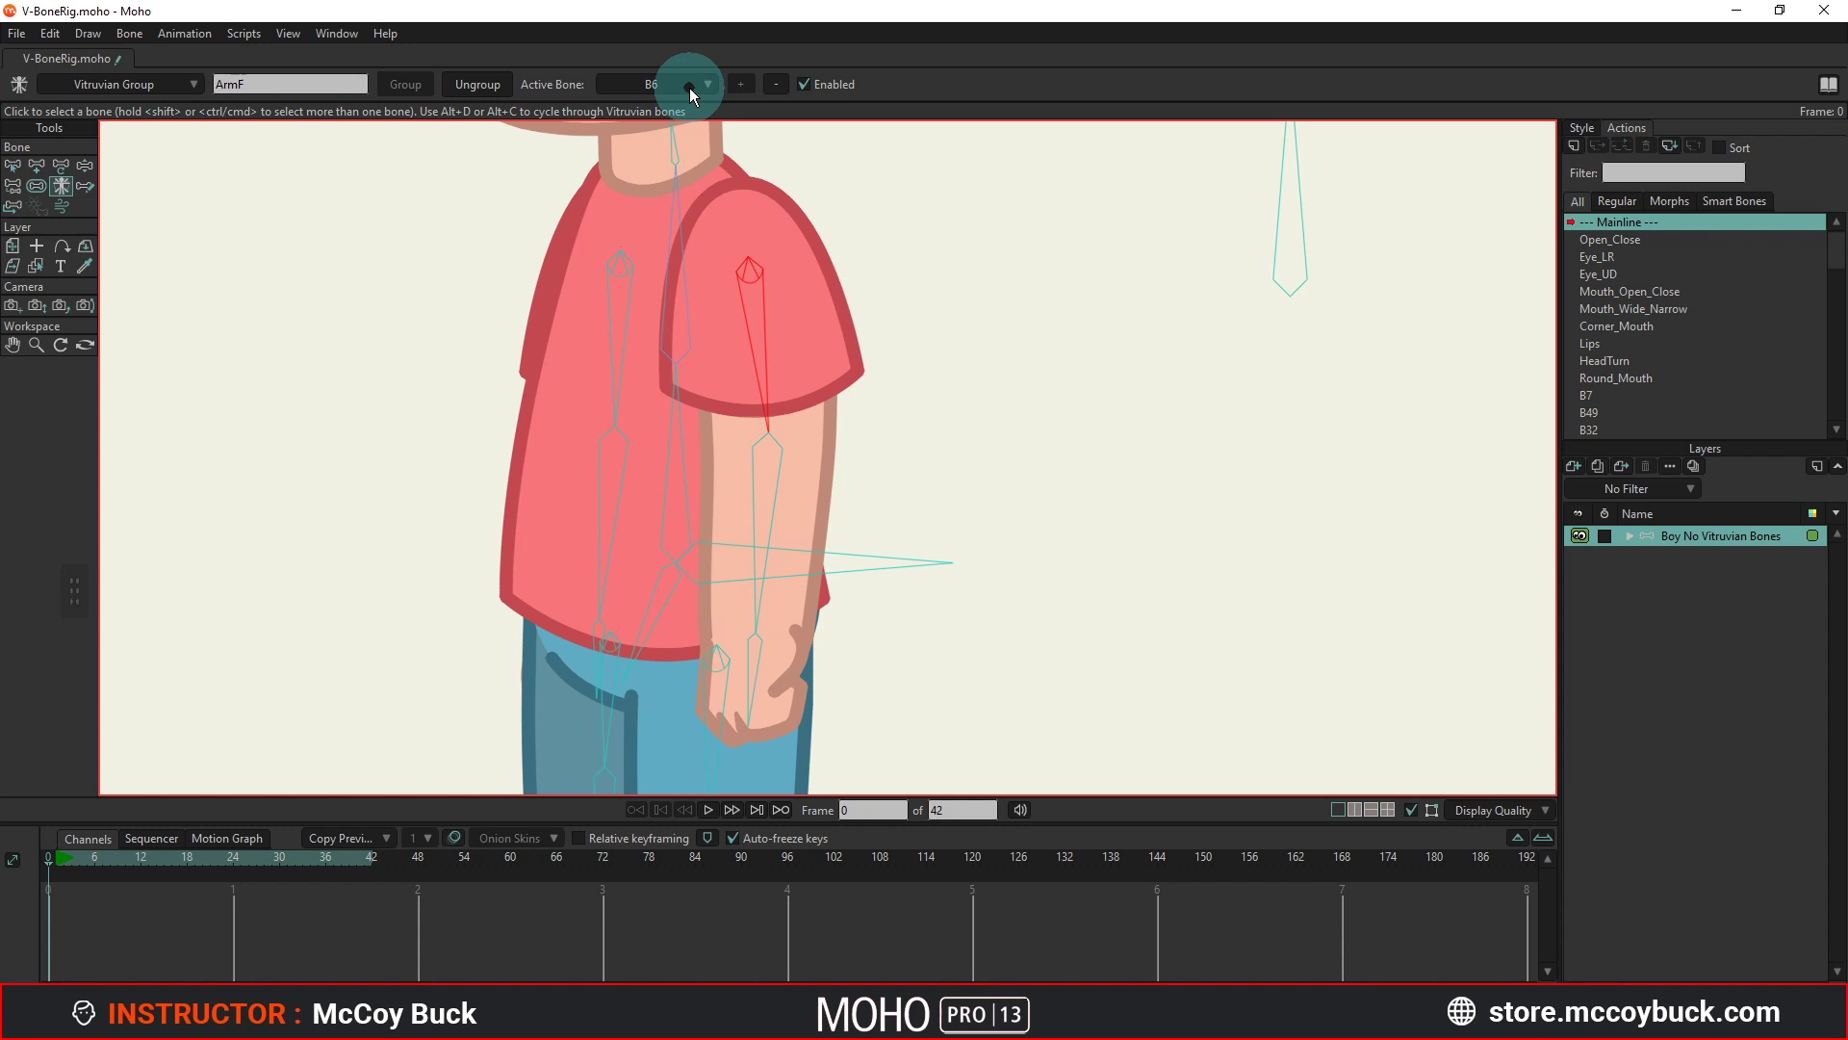
left_click(689, 89)
left_click(751, 180)
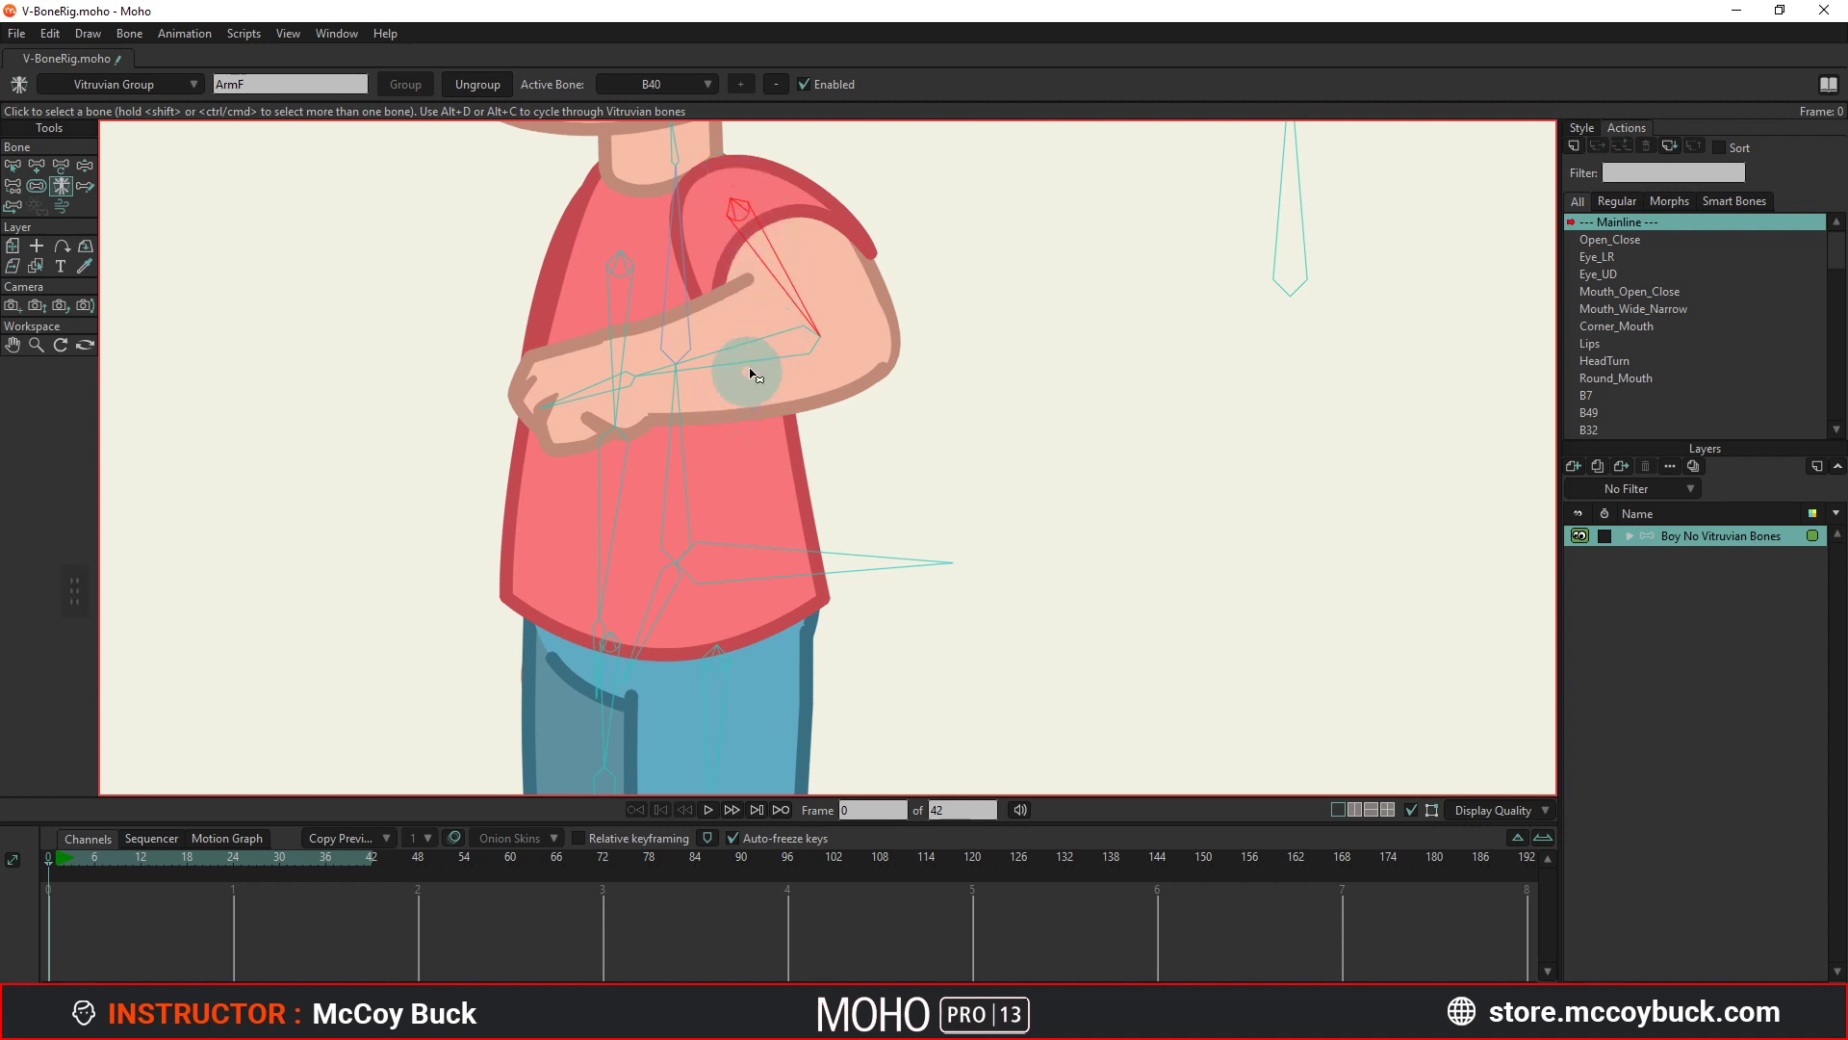
Test-move the bent front arm and inspect the bone strength of its upper-arm, forearm and hand bones.
key("z")
left_click_drag(743, 371, 796, 292)
key("b")
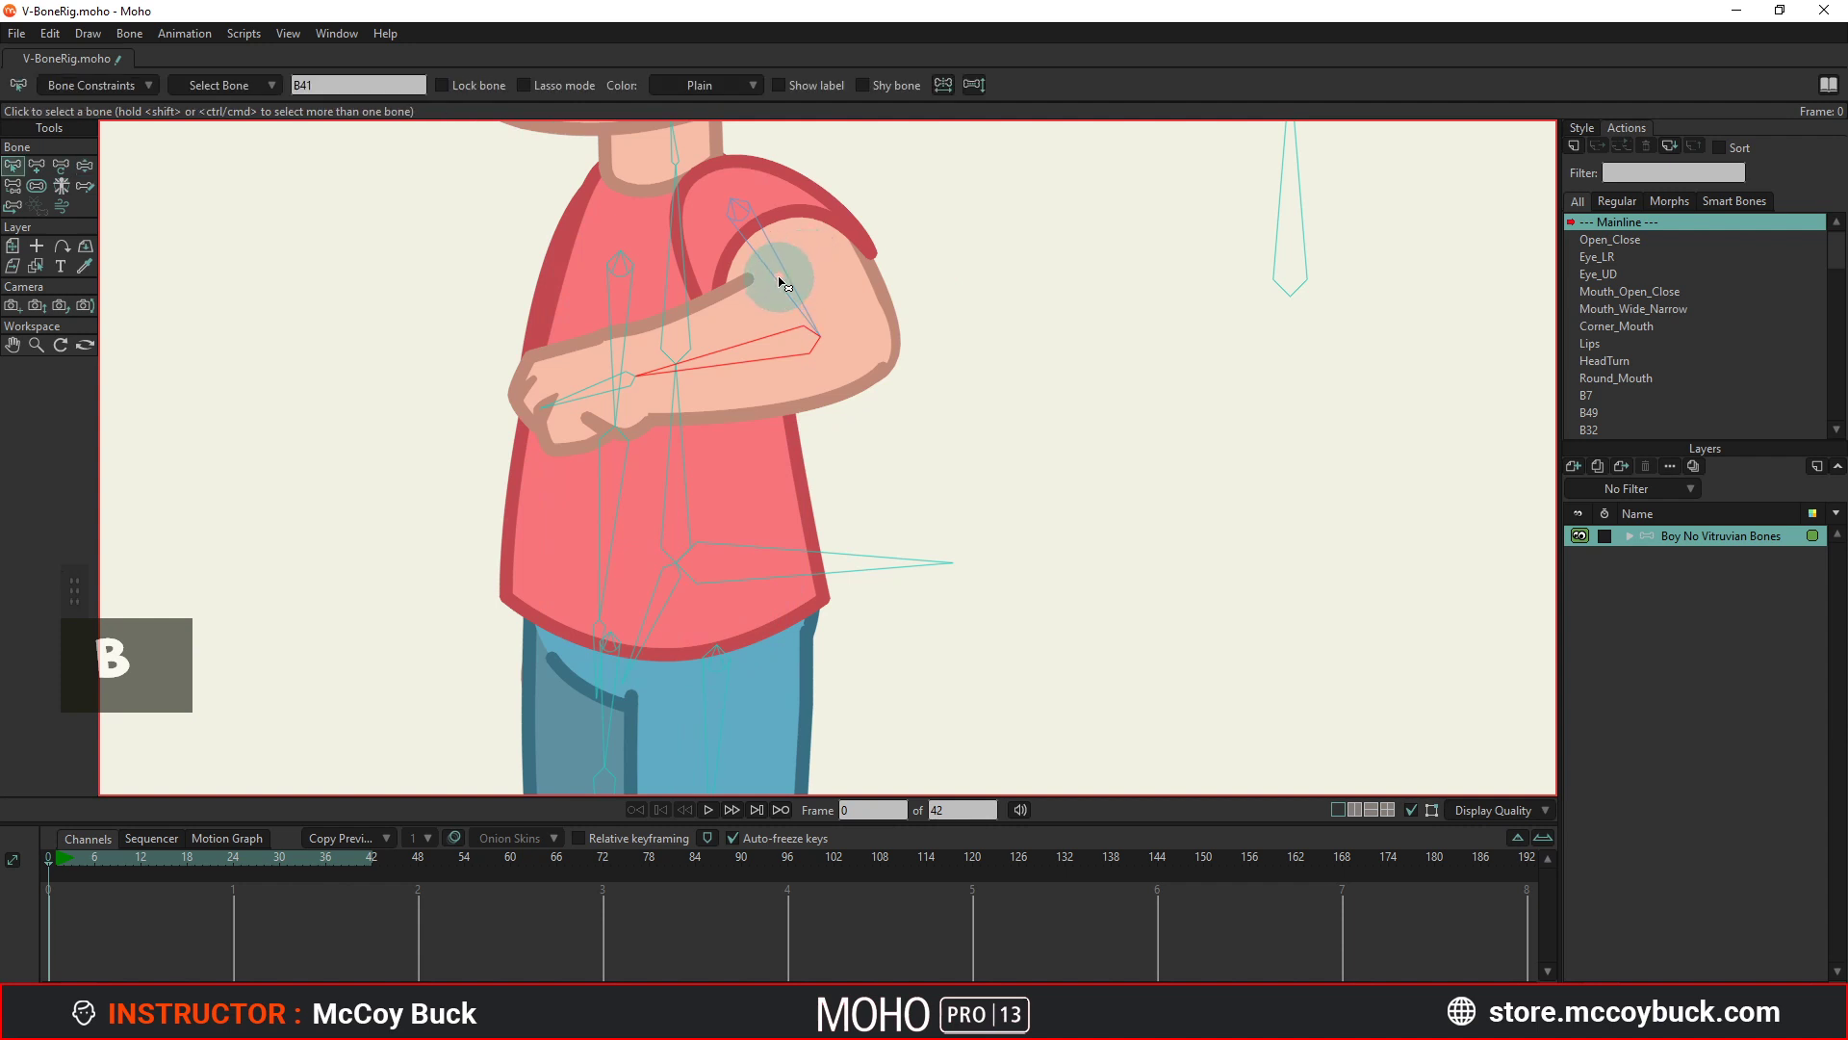
left_click(783, 281)
key("s")
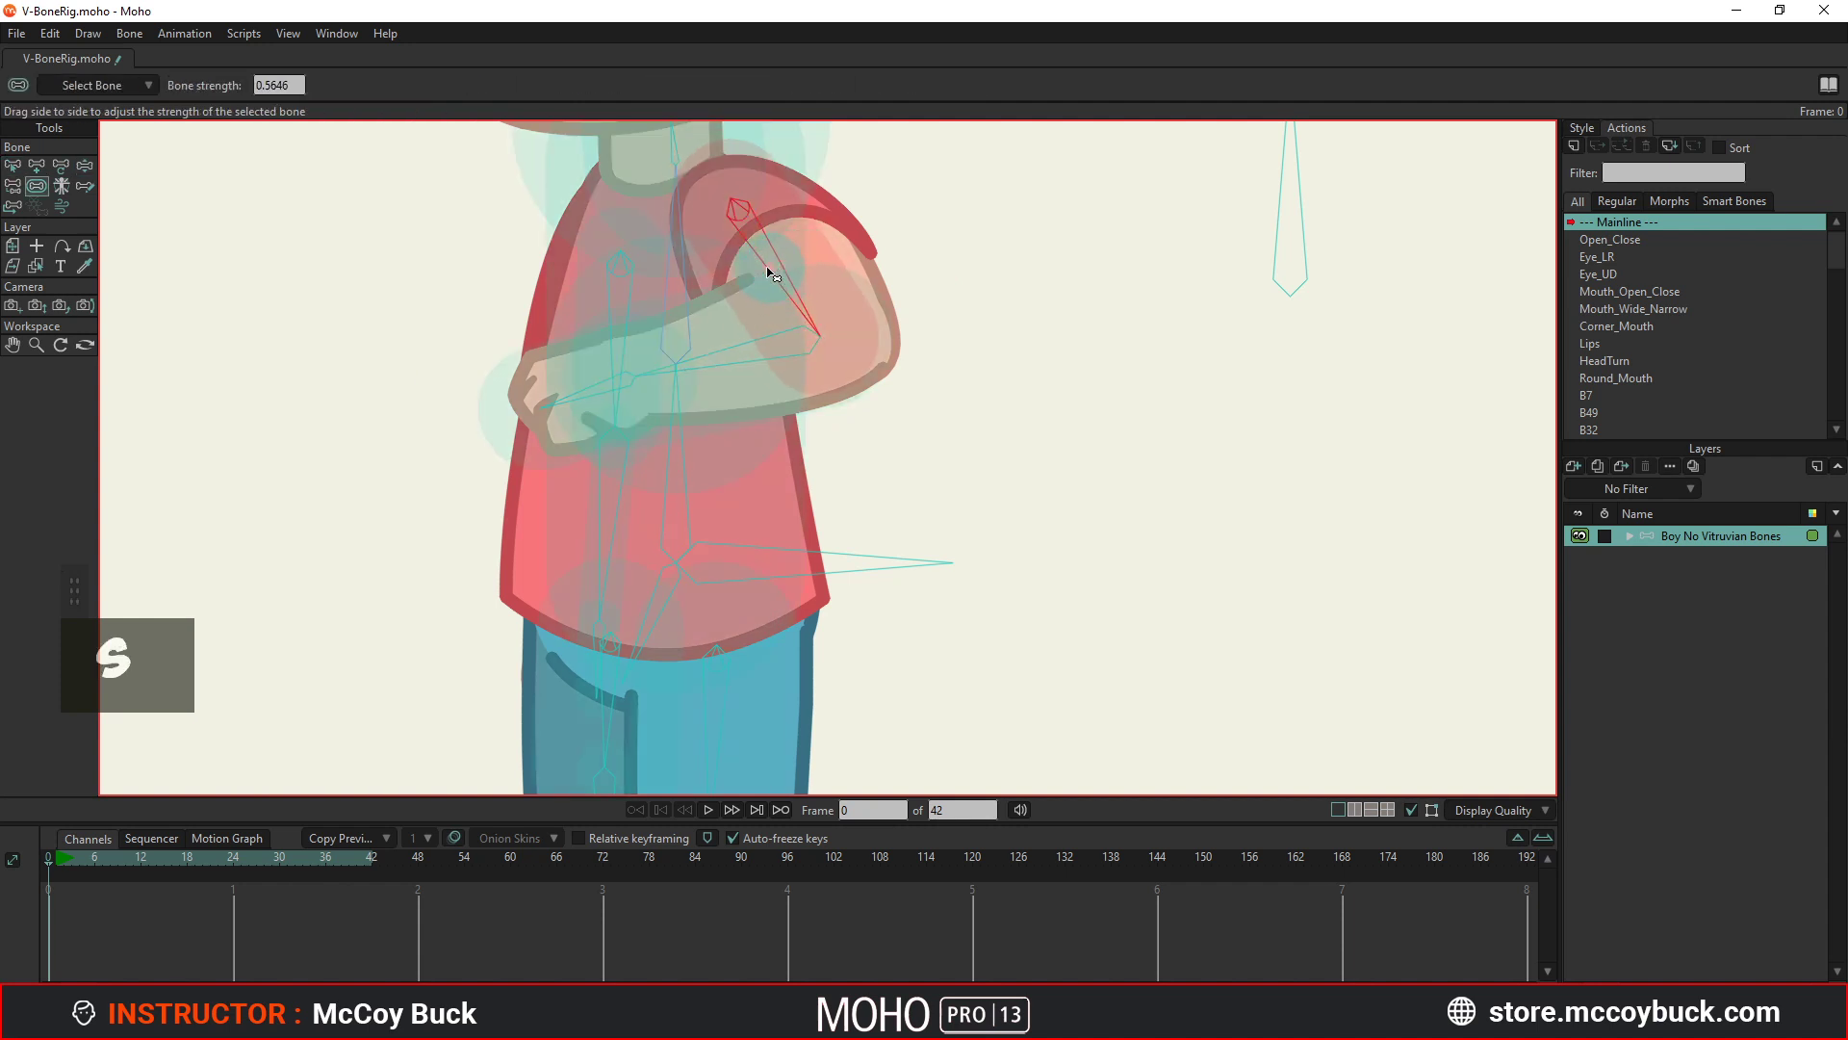
left_click(717, 361)
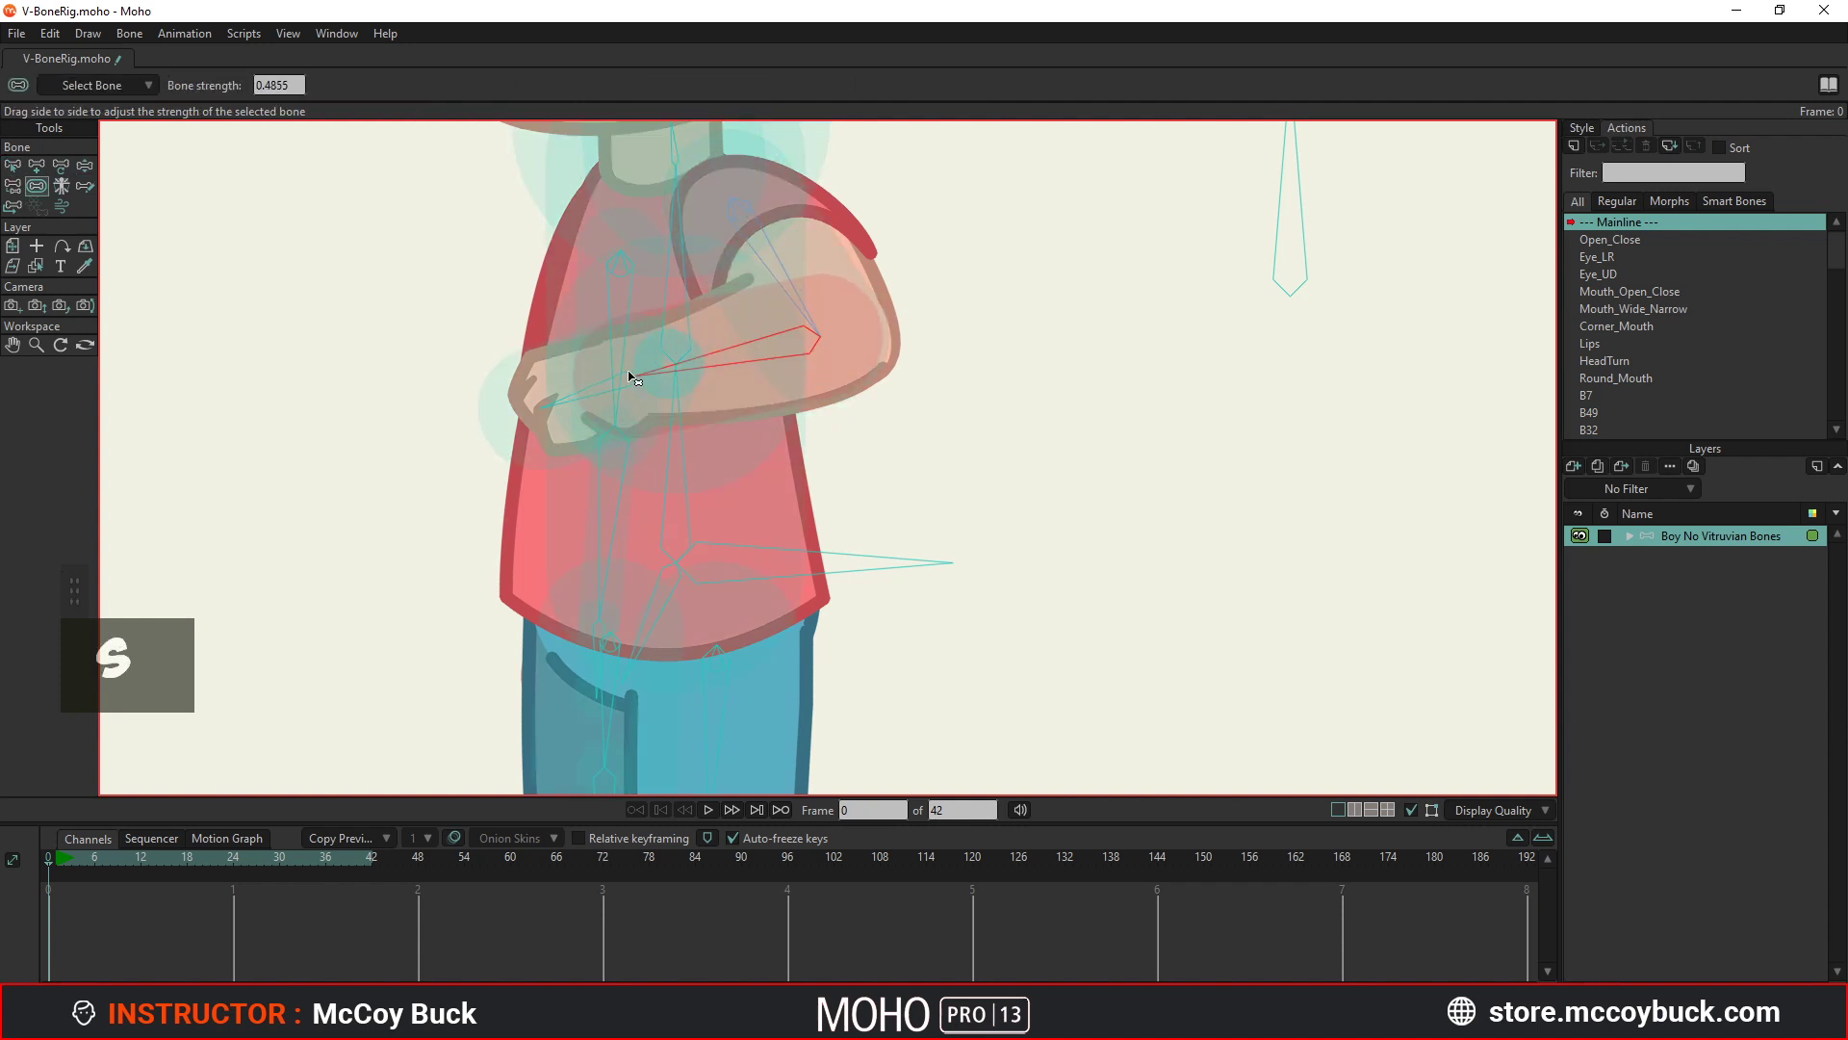
left_click(581, 395)
key("z")
left_click_drag(729, 416, 796, 458)
Reselect the bent front upper-arm bone B40 and toggle its Vitruvian group's active bone to B6, then B40 again.
key("b")
scroll(887, 525, "down", 3)
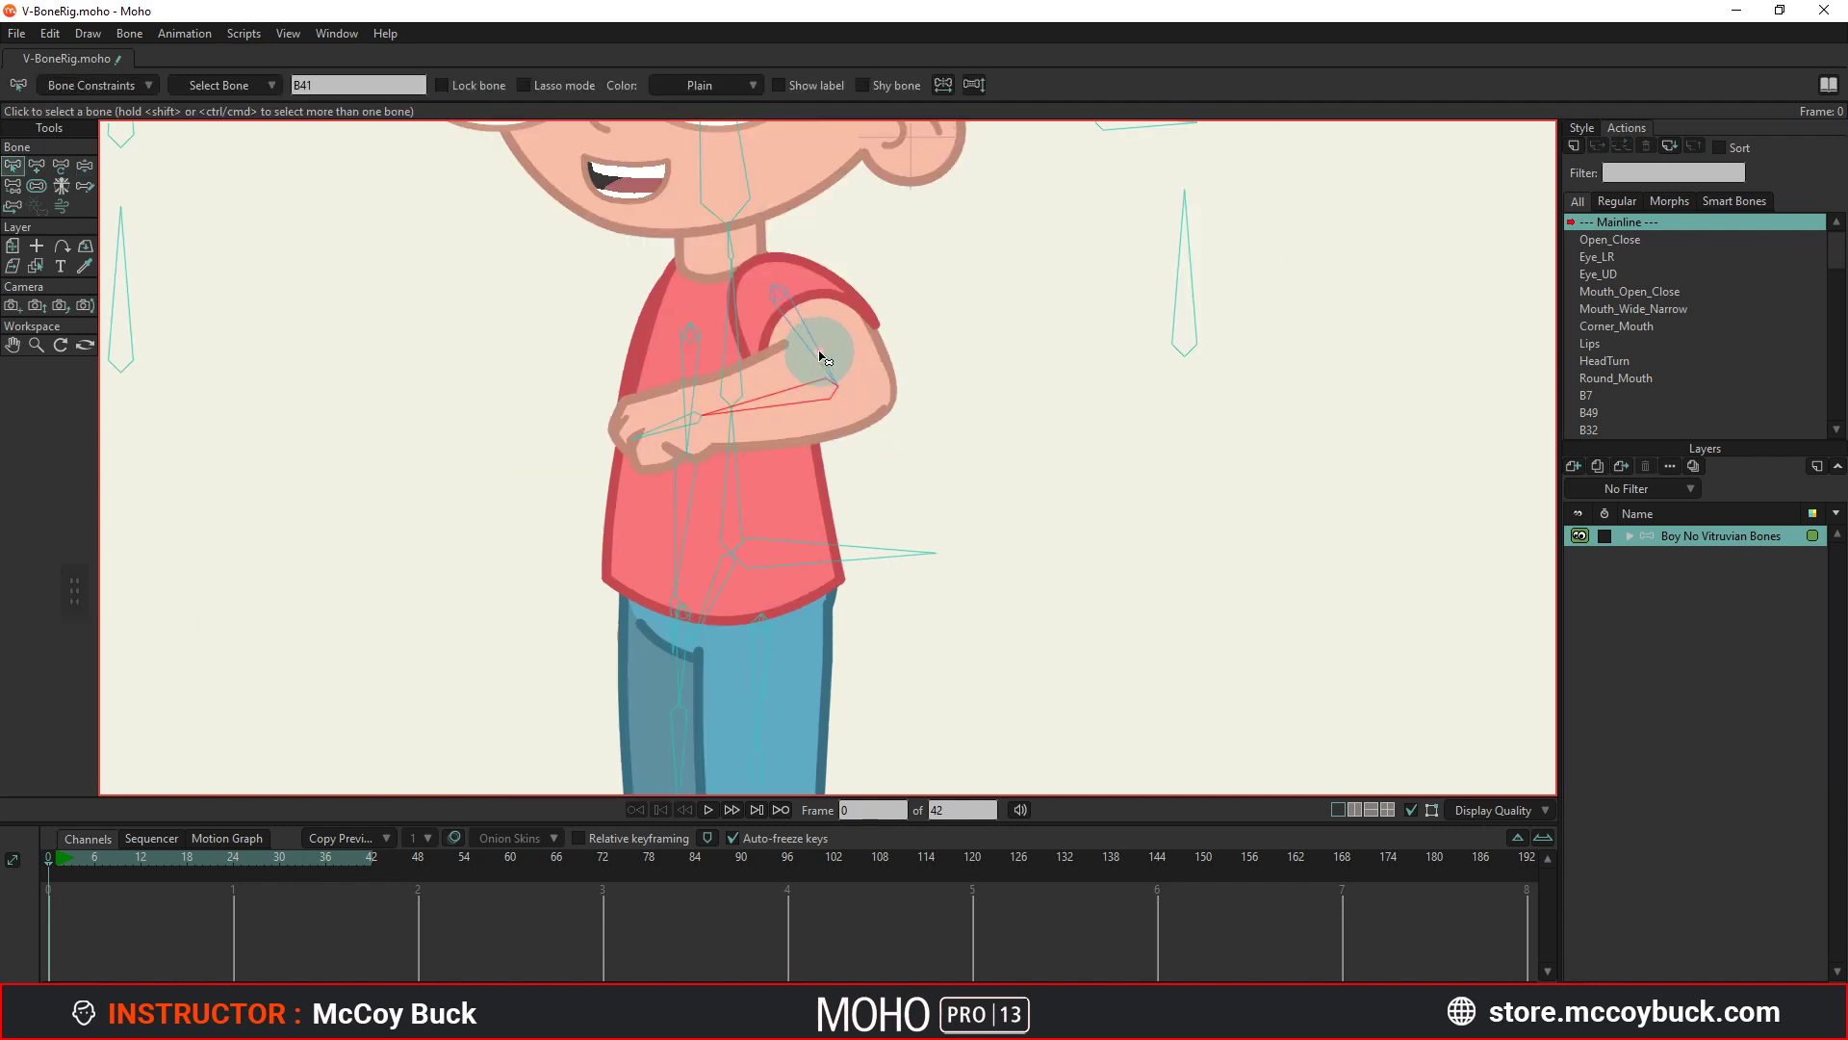
left_click(791, 332)
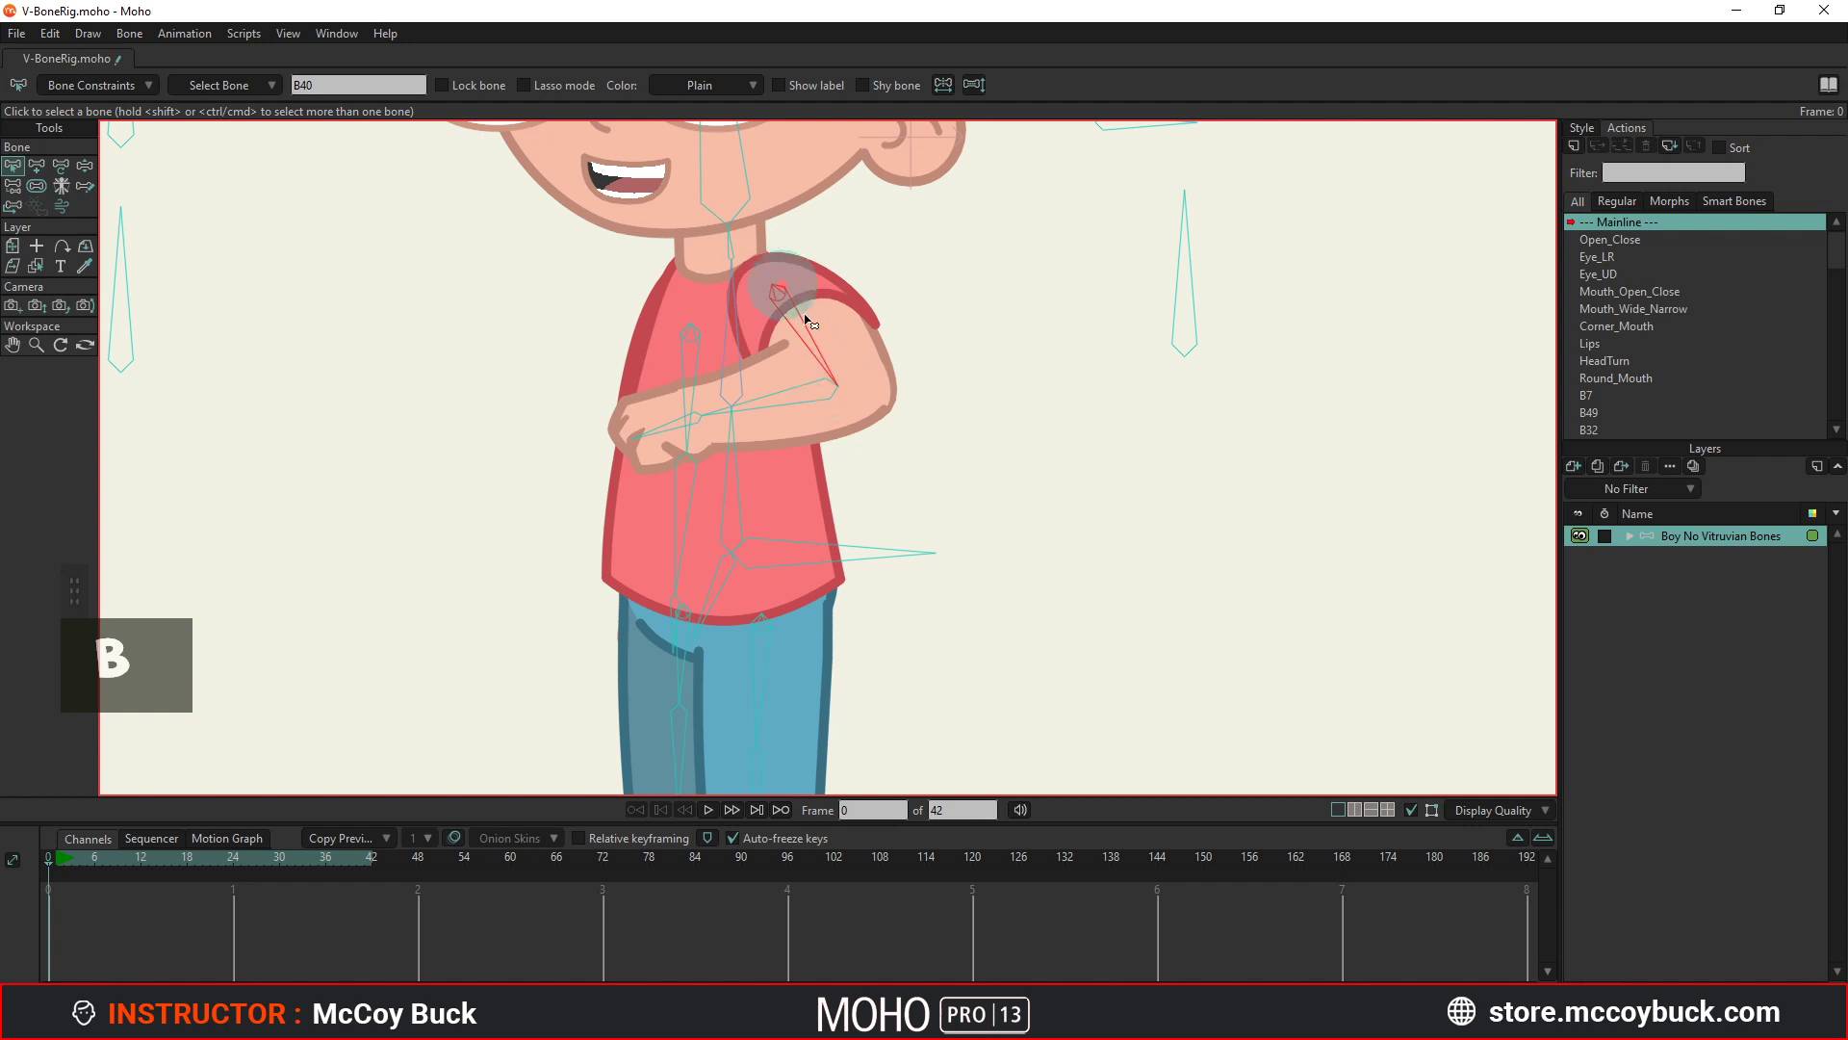
left_click(61, 185)
left_click(661, 84)
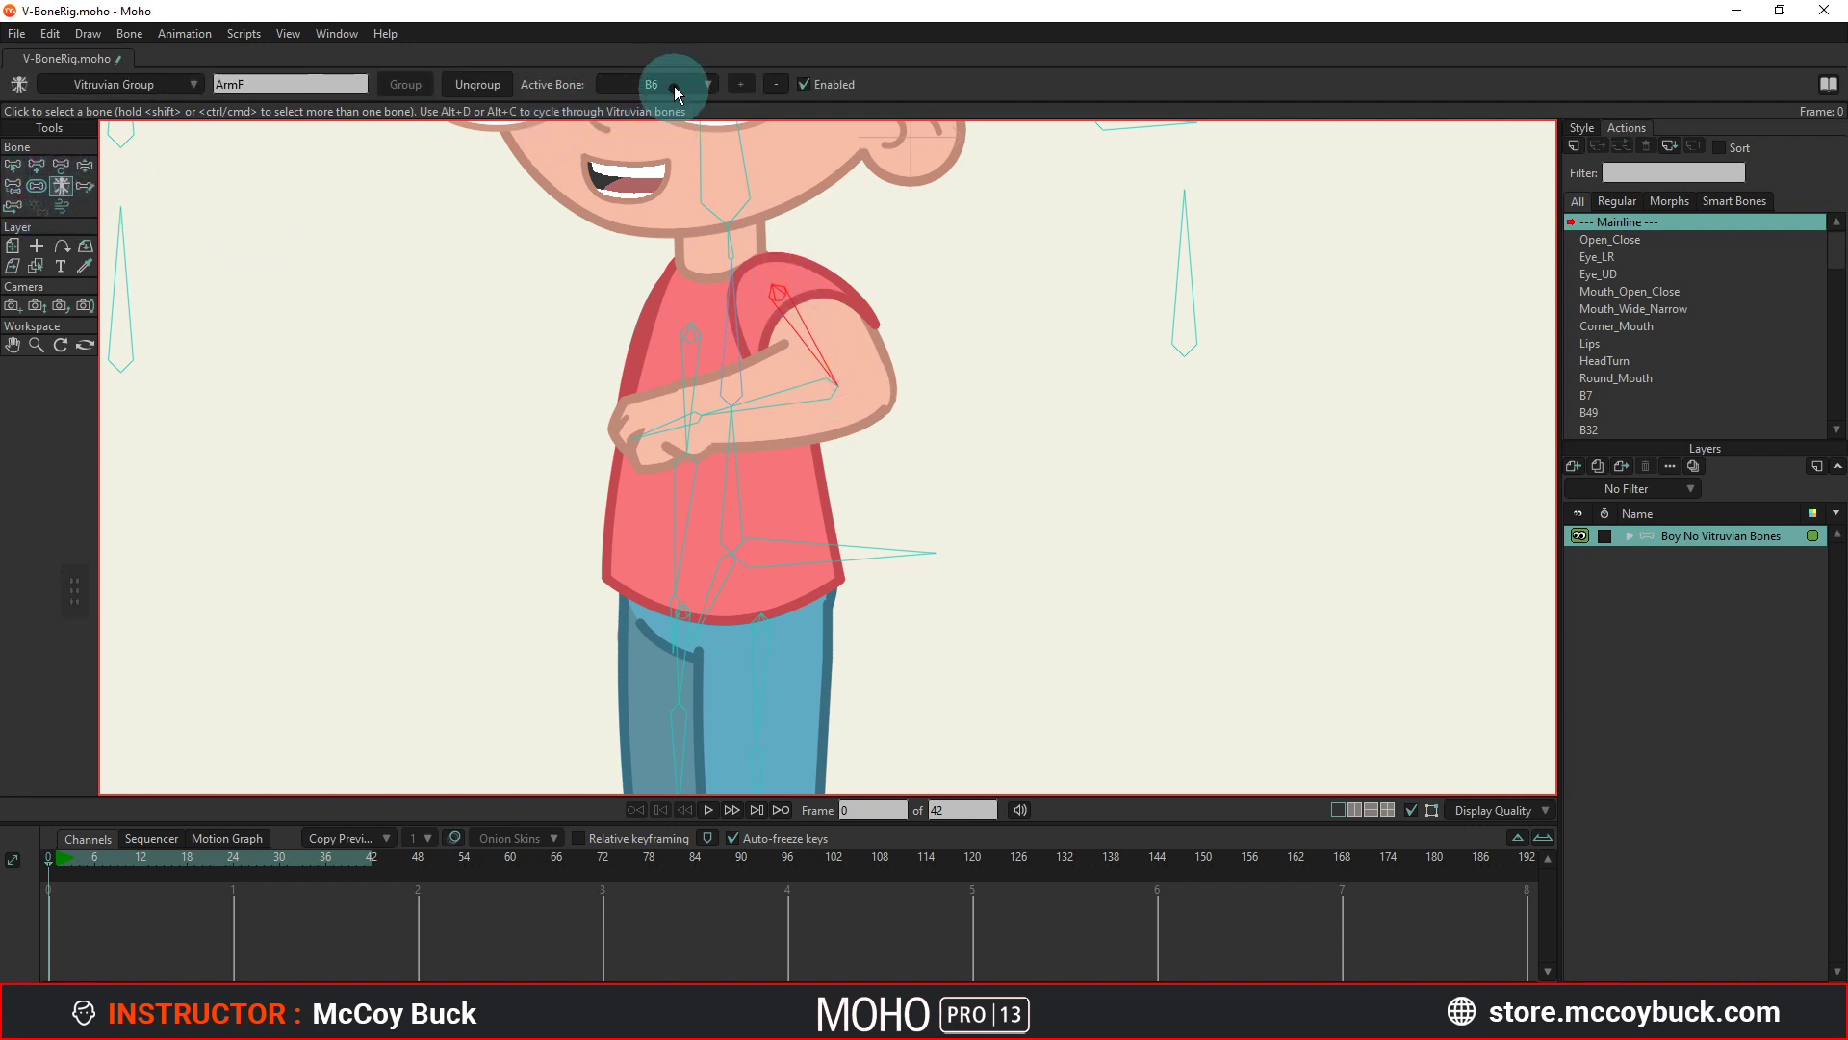
left_click(673, 87)
left_click(674, 122)
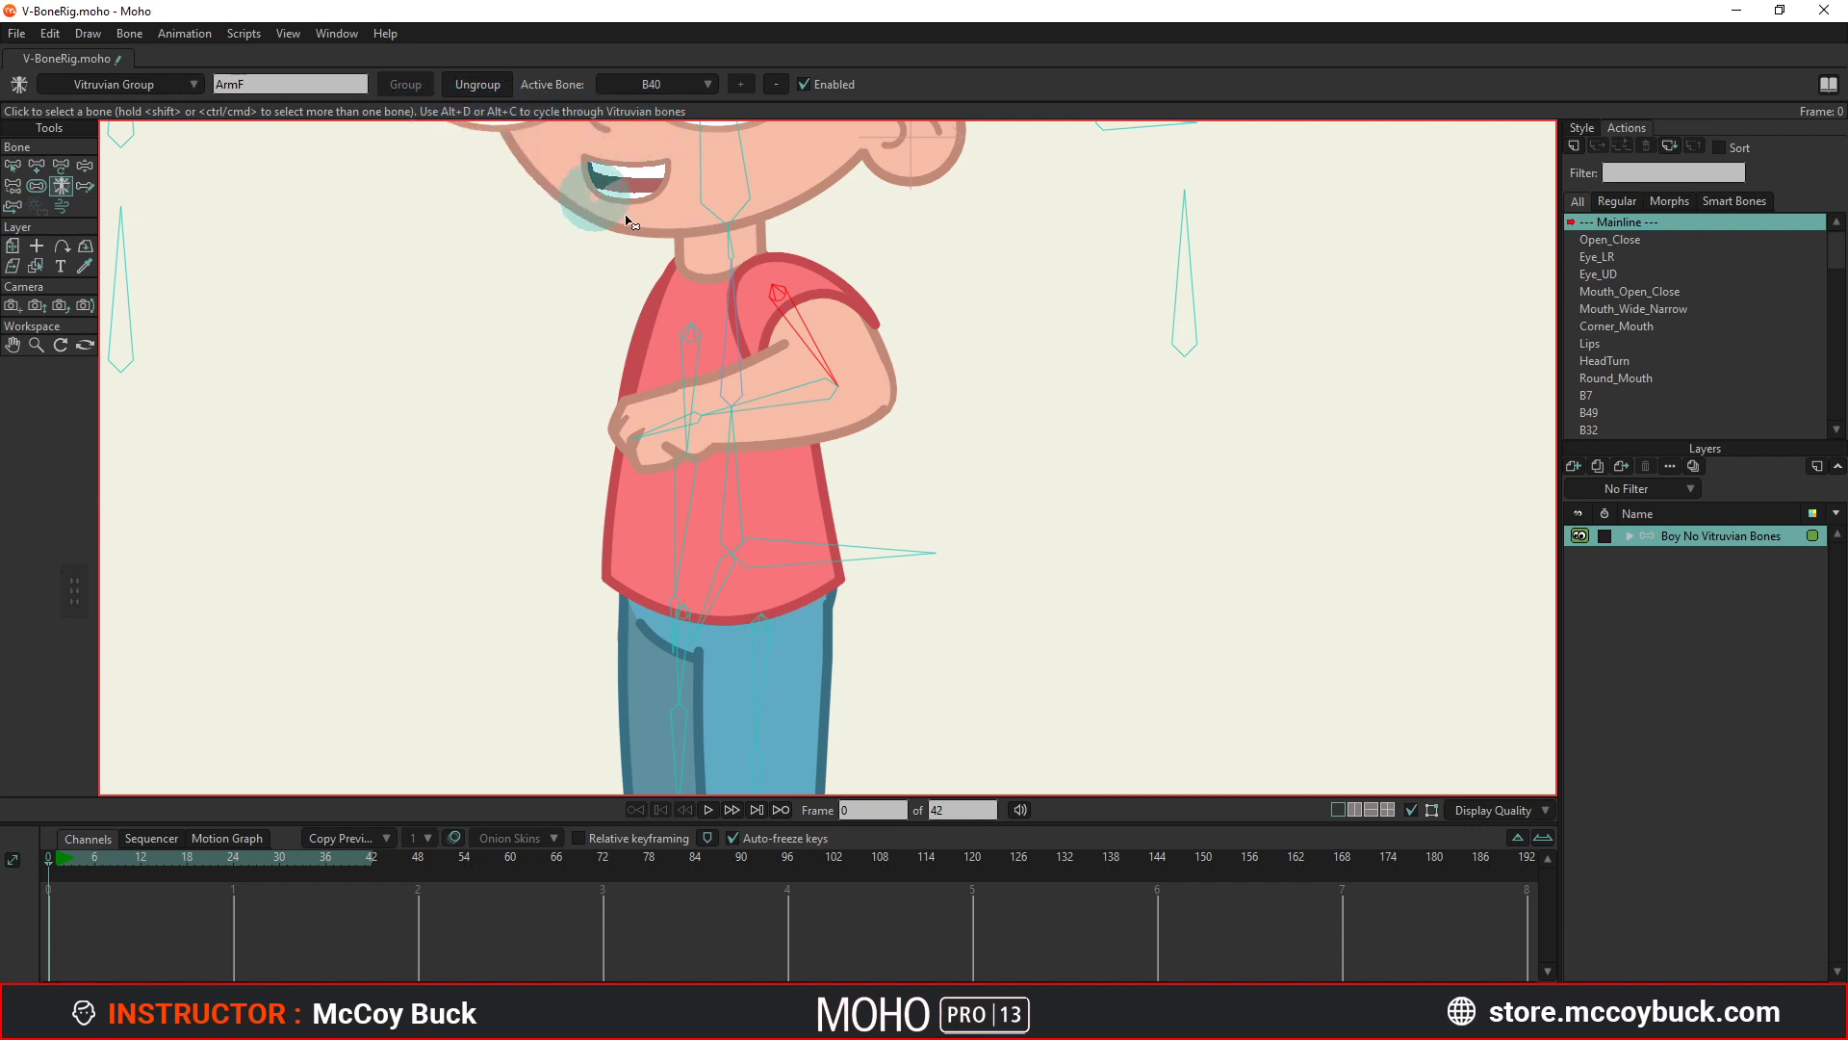
Cycle the ArmF group between its bent and straight bones, ending on the straight bone B6.
key("alt+d")
key("alt+c")
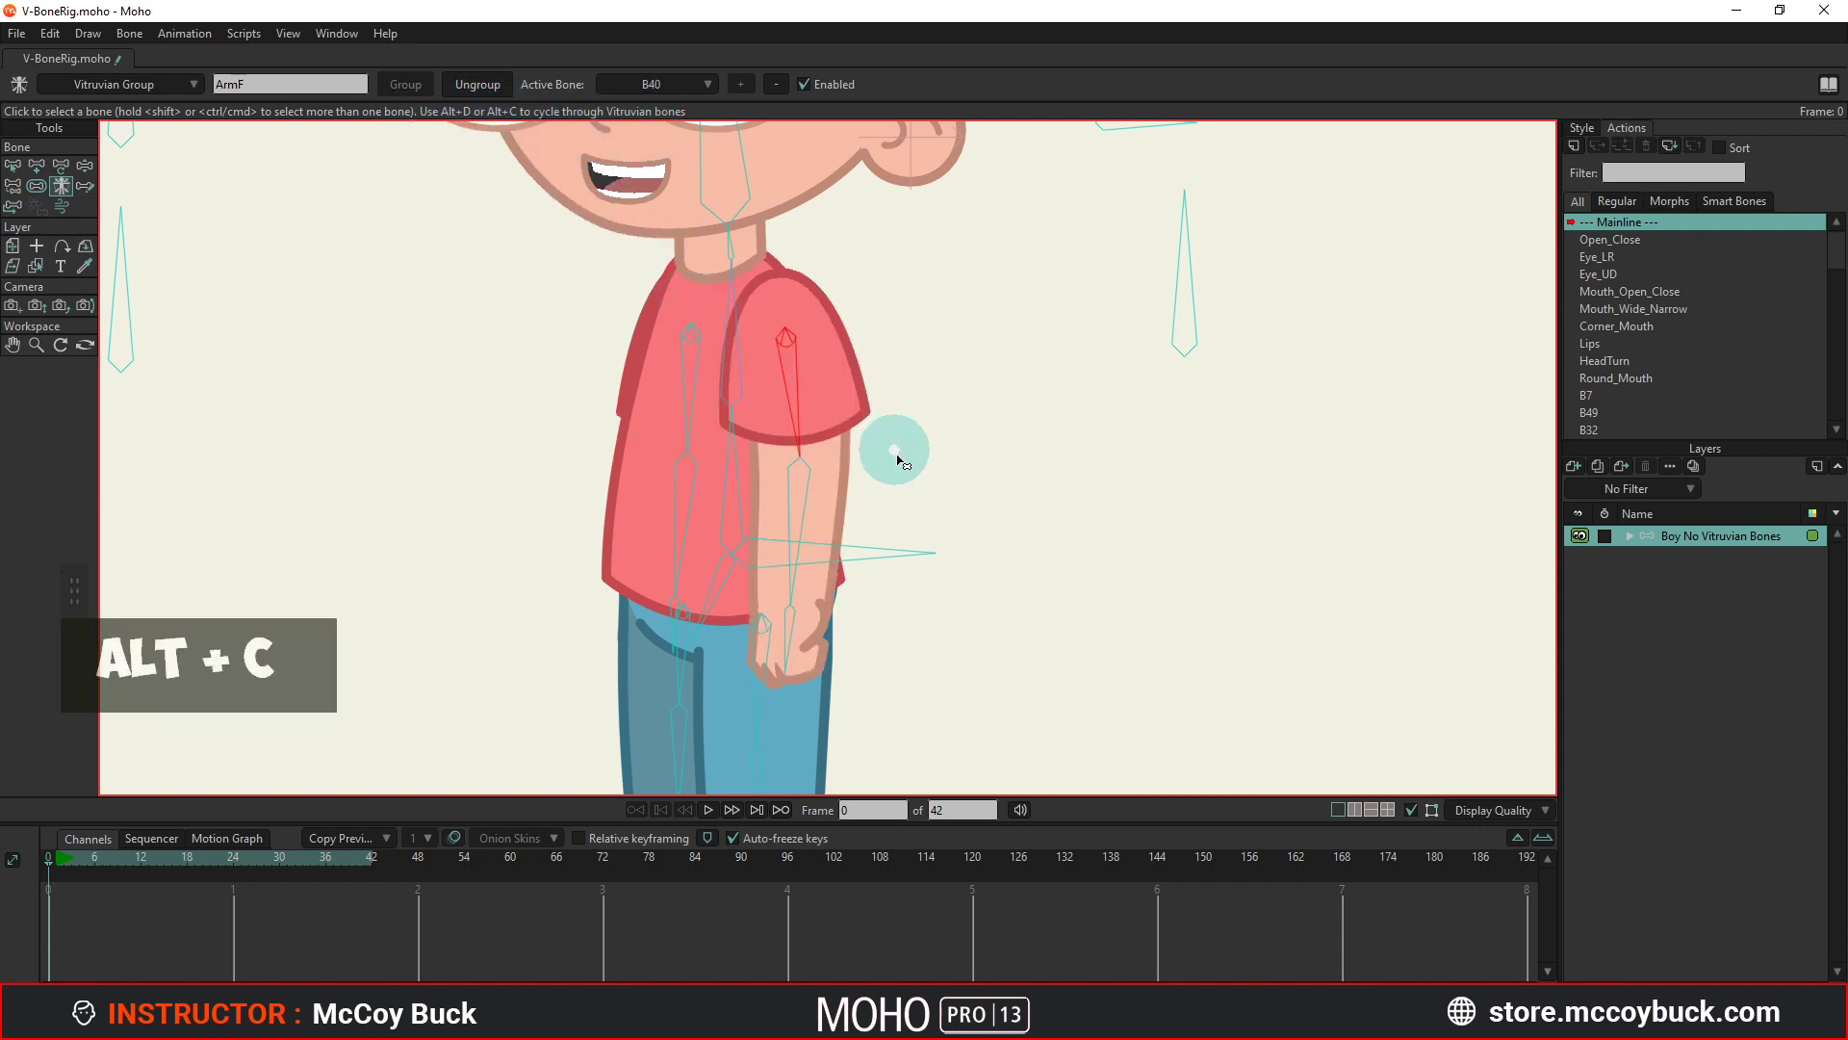
key("alt+c")
key("alt+c")
key("alt+c")
key("alt+c")
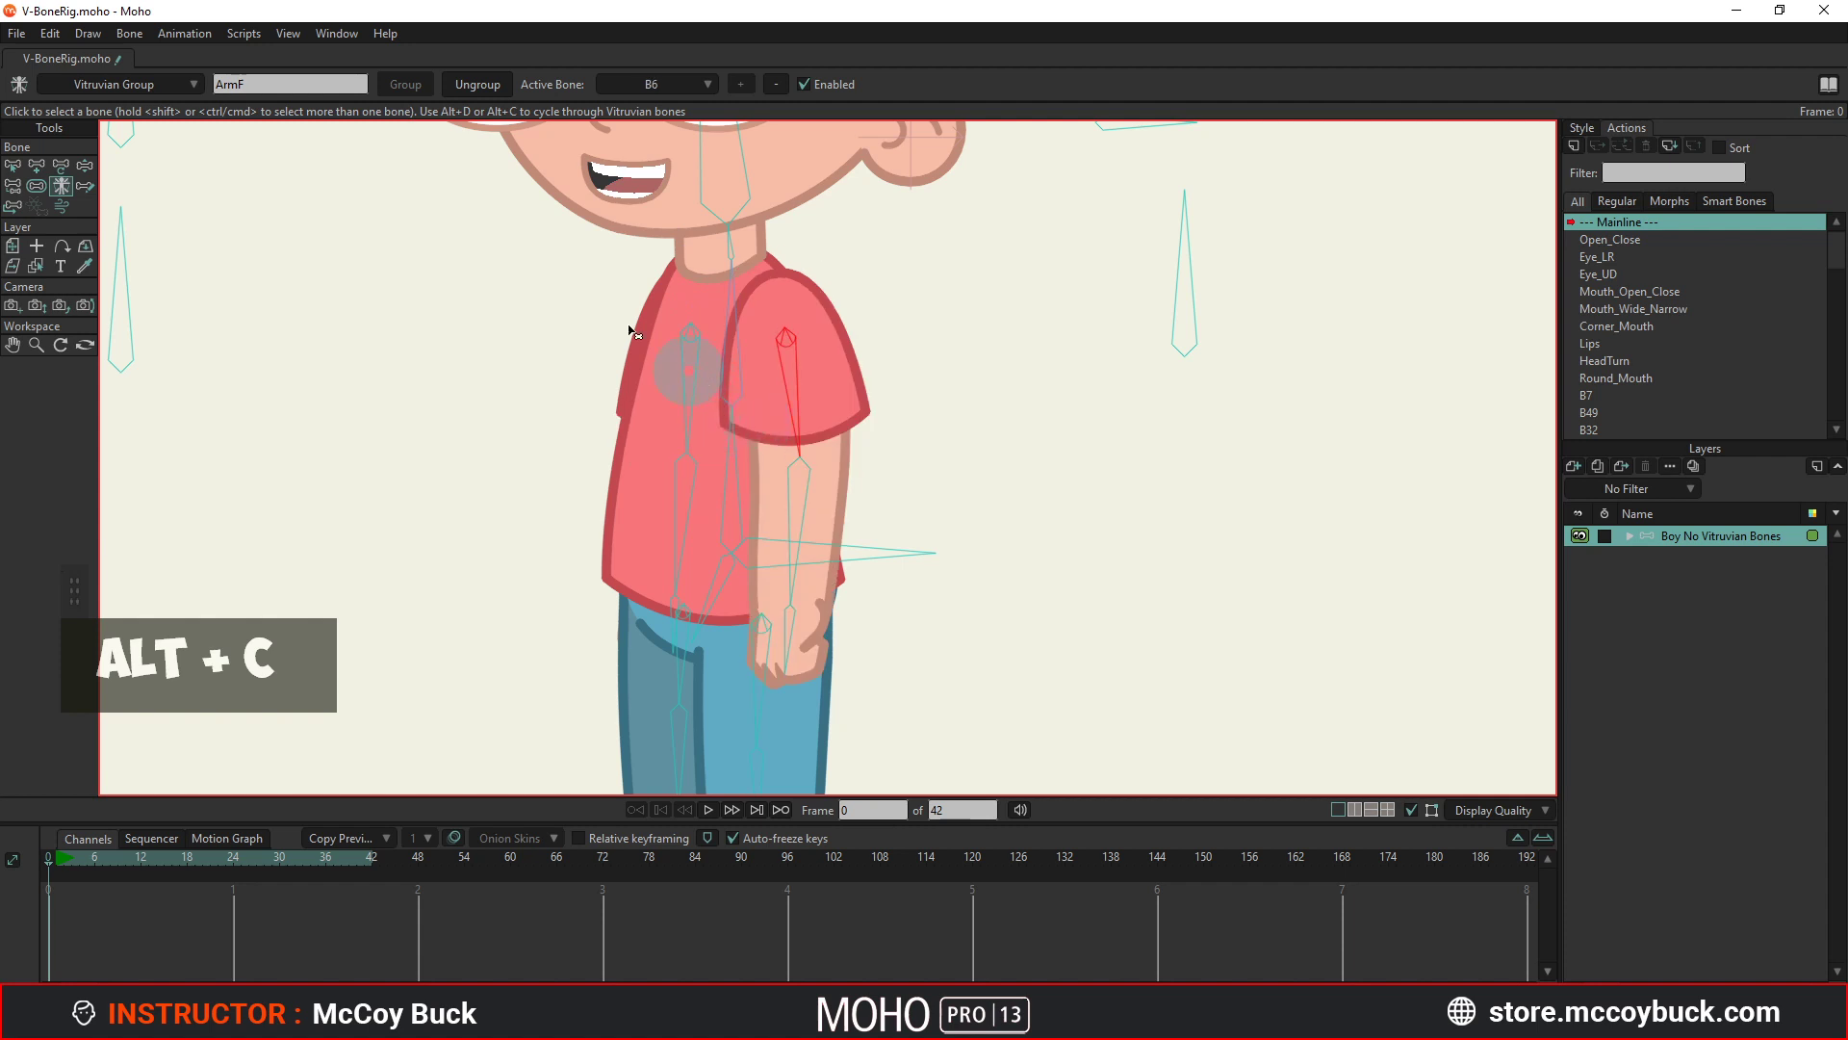
Cycle the ArmB group's Vitruvian bones, ending on the bent back upper-arm bone B47.
key("alt+c")
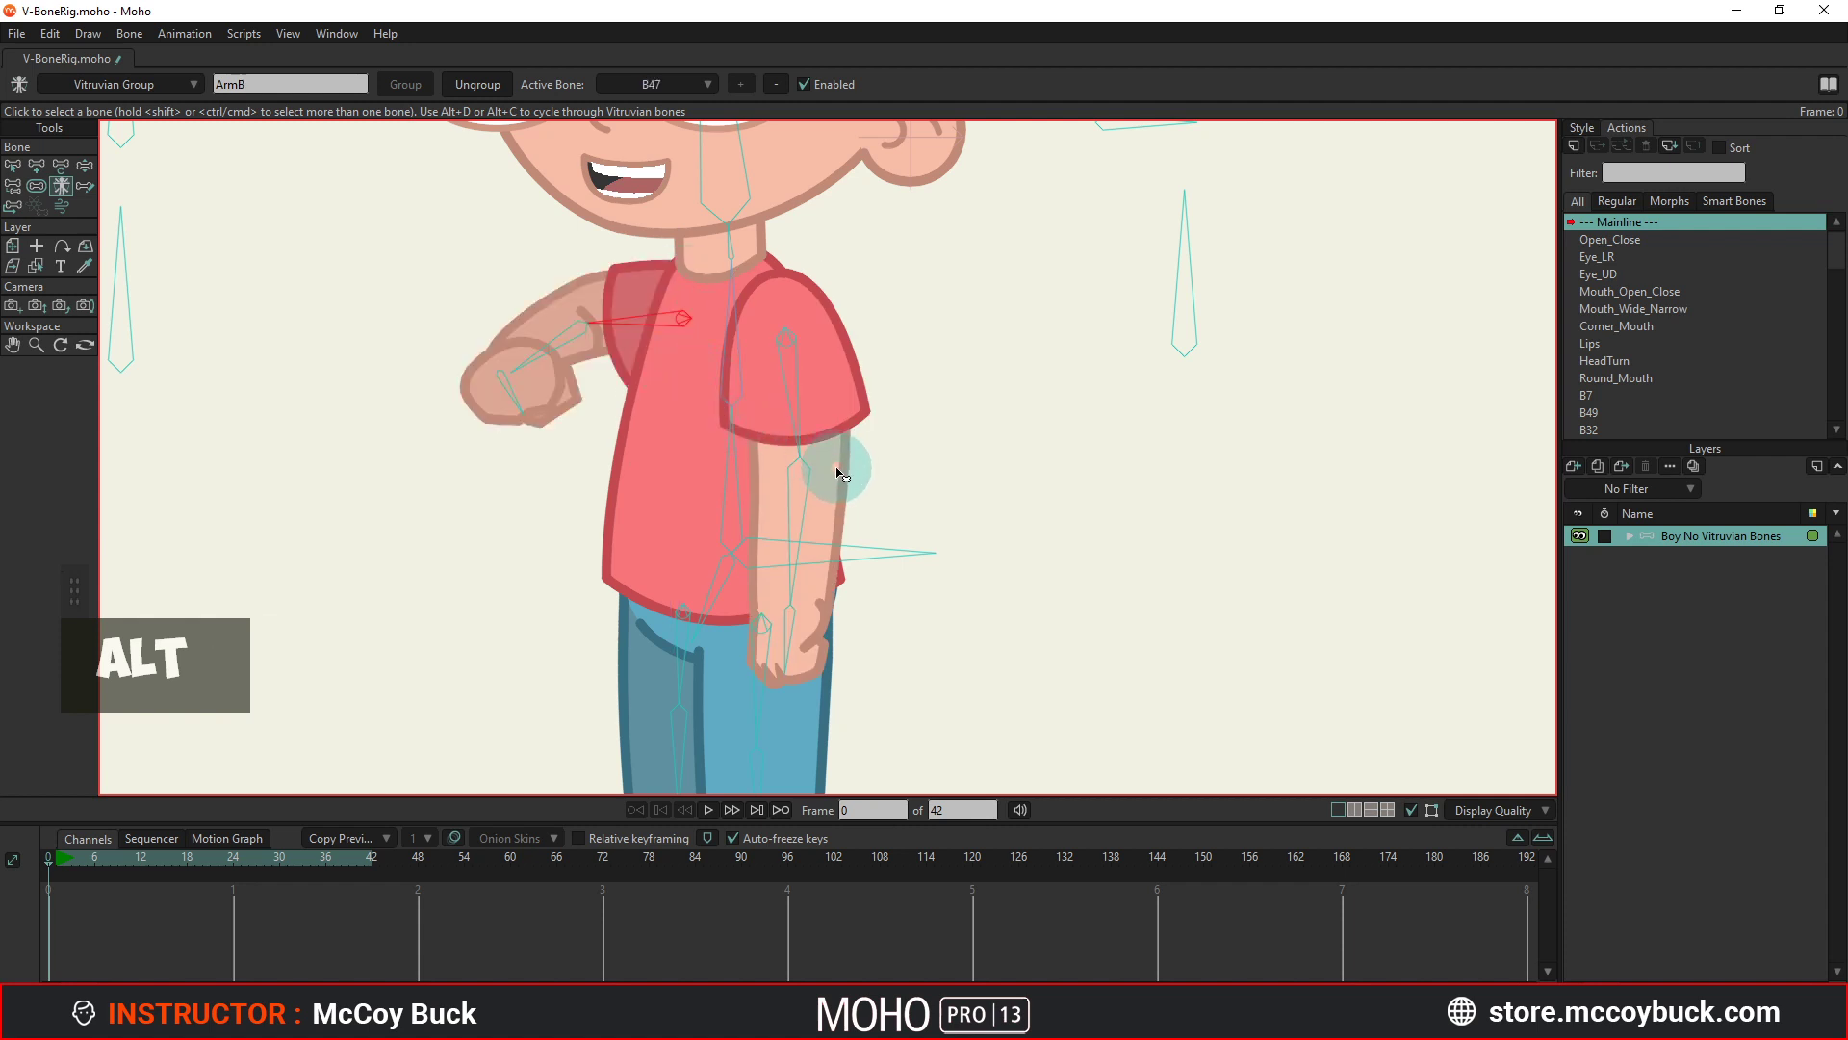
key("alt+c")
key("alt+c")
Cycle the LegF group's bones, ending on the straight thigh bone B51, and return the ArmB group to straight bone B9.
left_click_drag(902, 606, 864, 442)
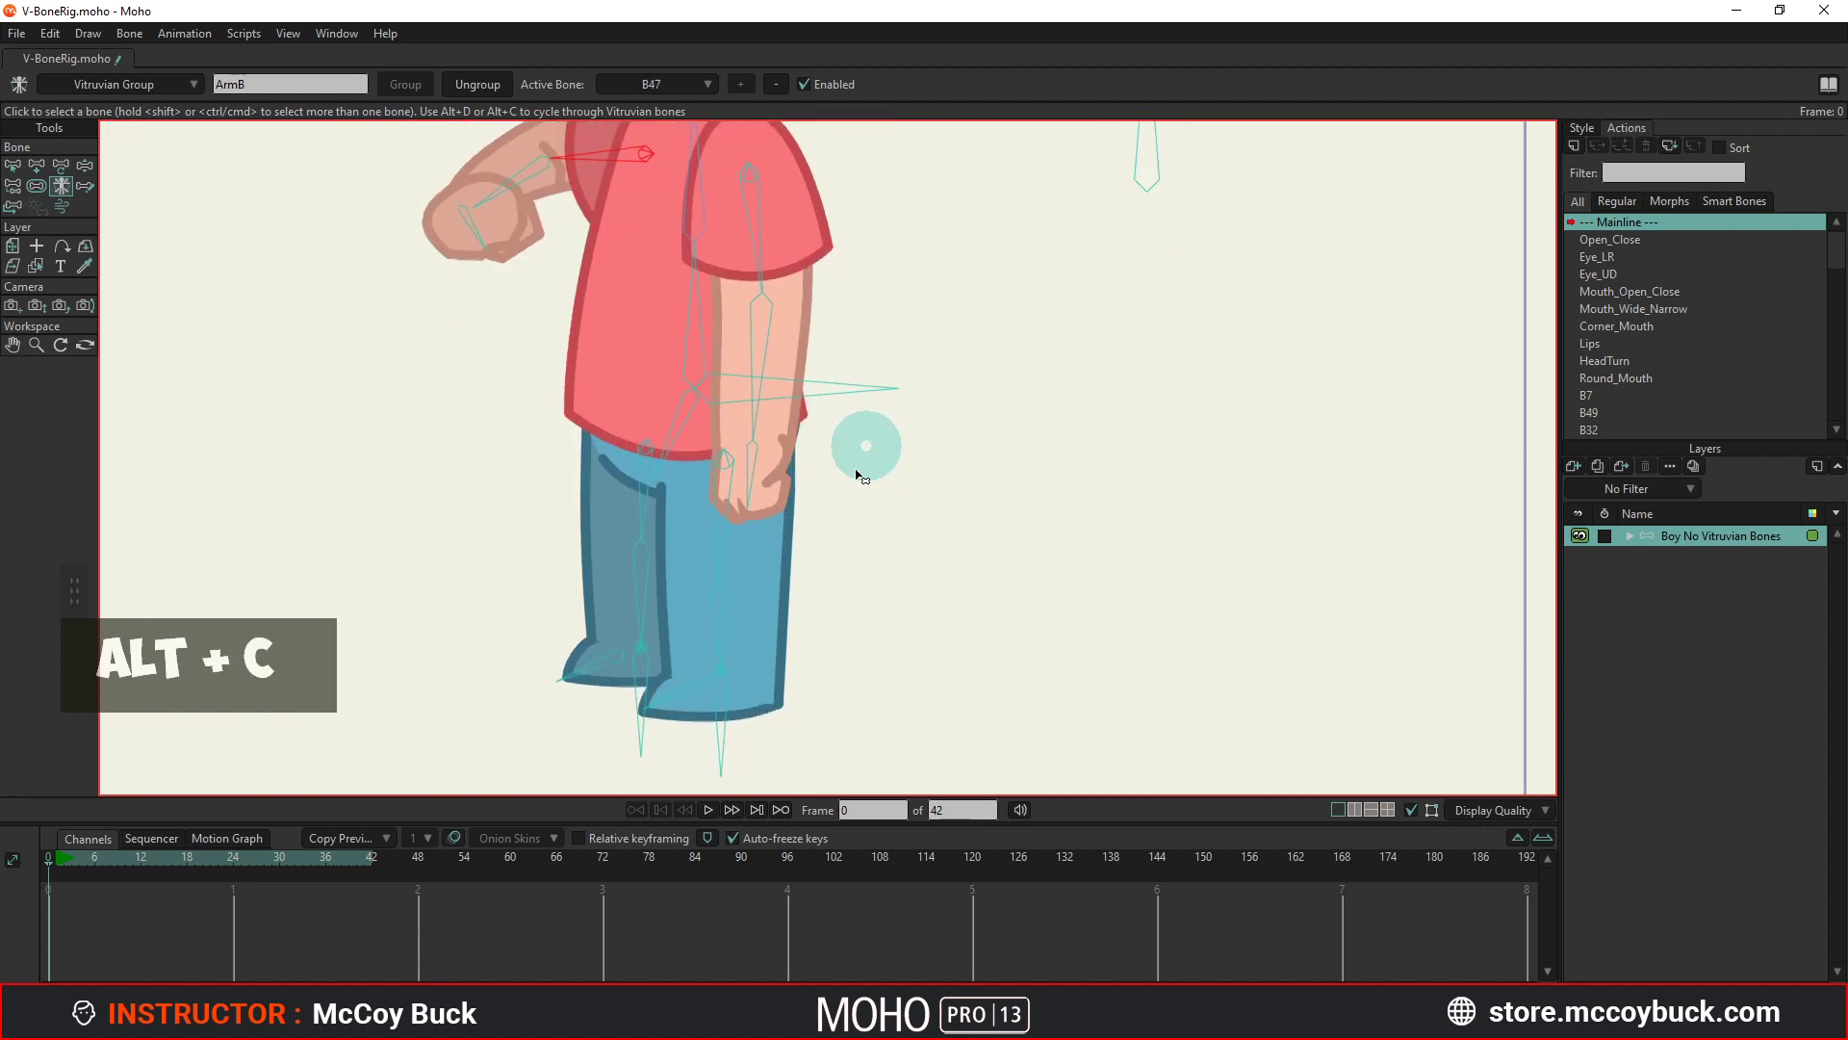
left_click(721, 520)
key("alt+c")
key("alt+c")
key("alt+c")
key("alt+c")
key("alt+c")
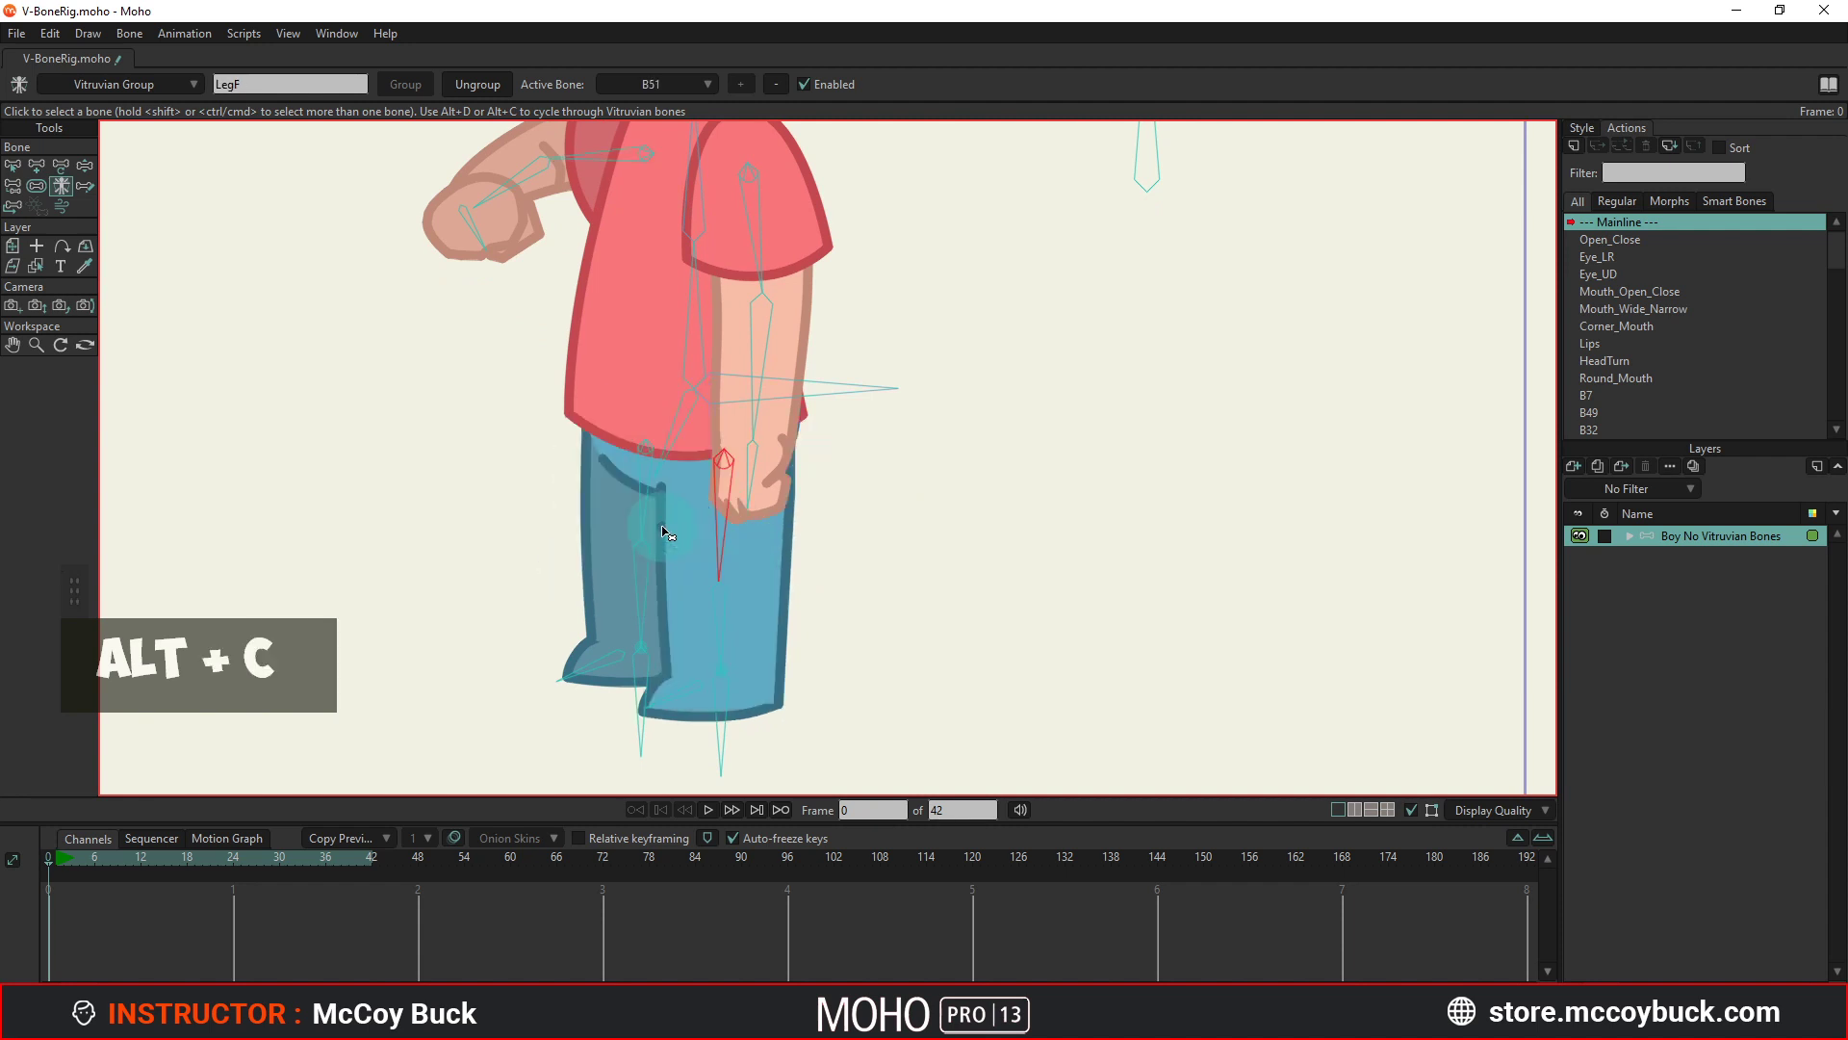
key("alt+c")
key("alt+c")
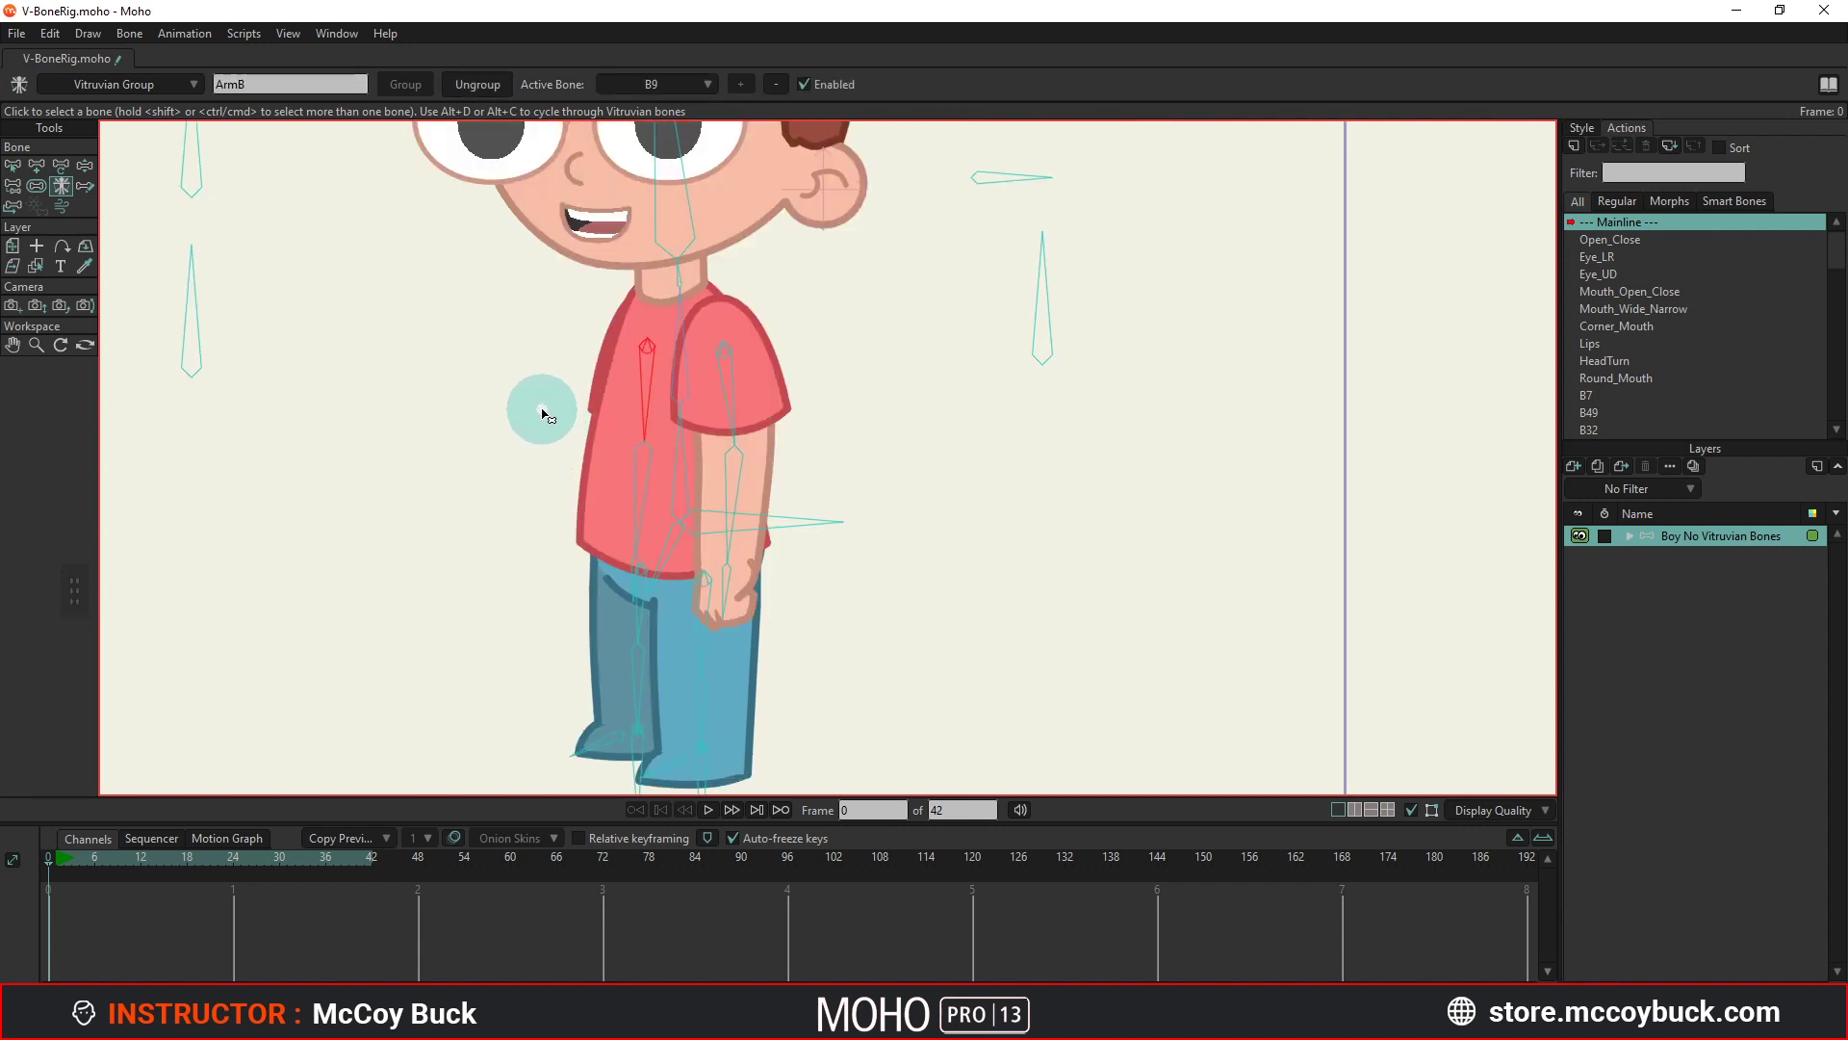
Select the ArmF group through the straight front upper-arm bone and disable the group.
left_click(726, 398)
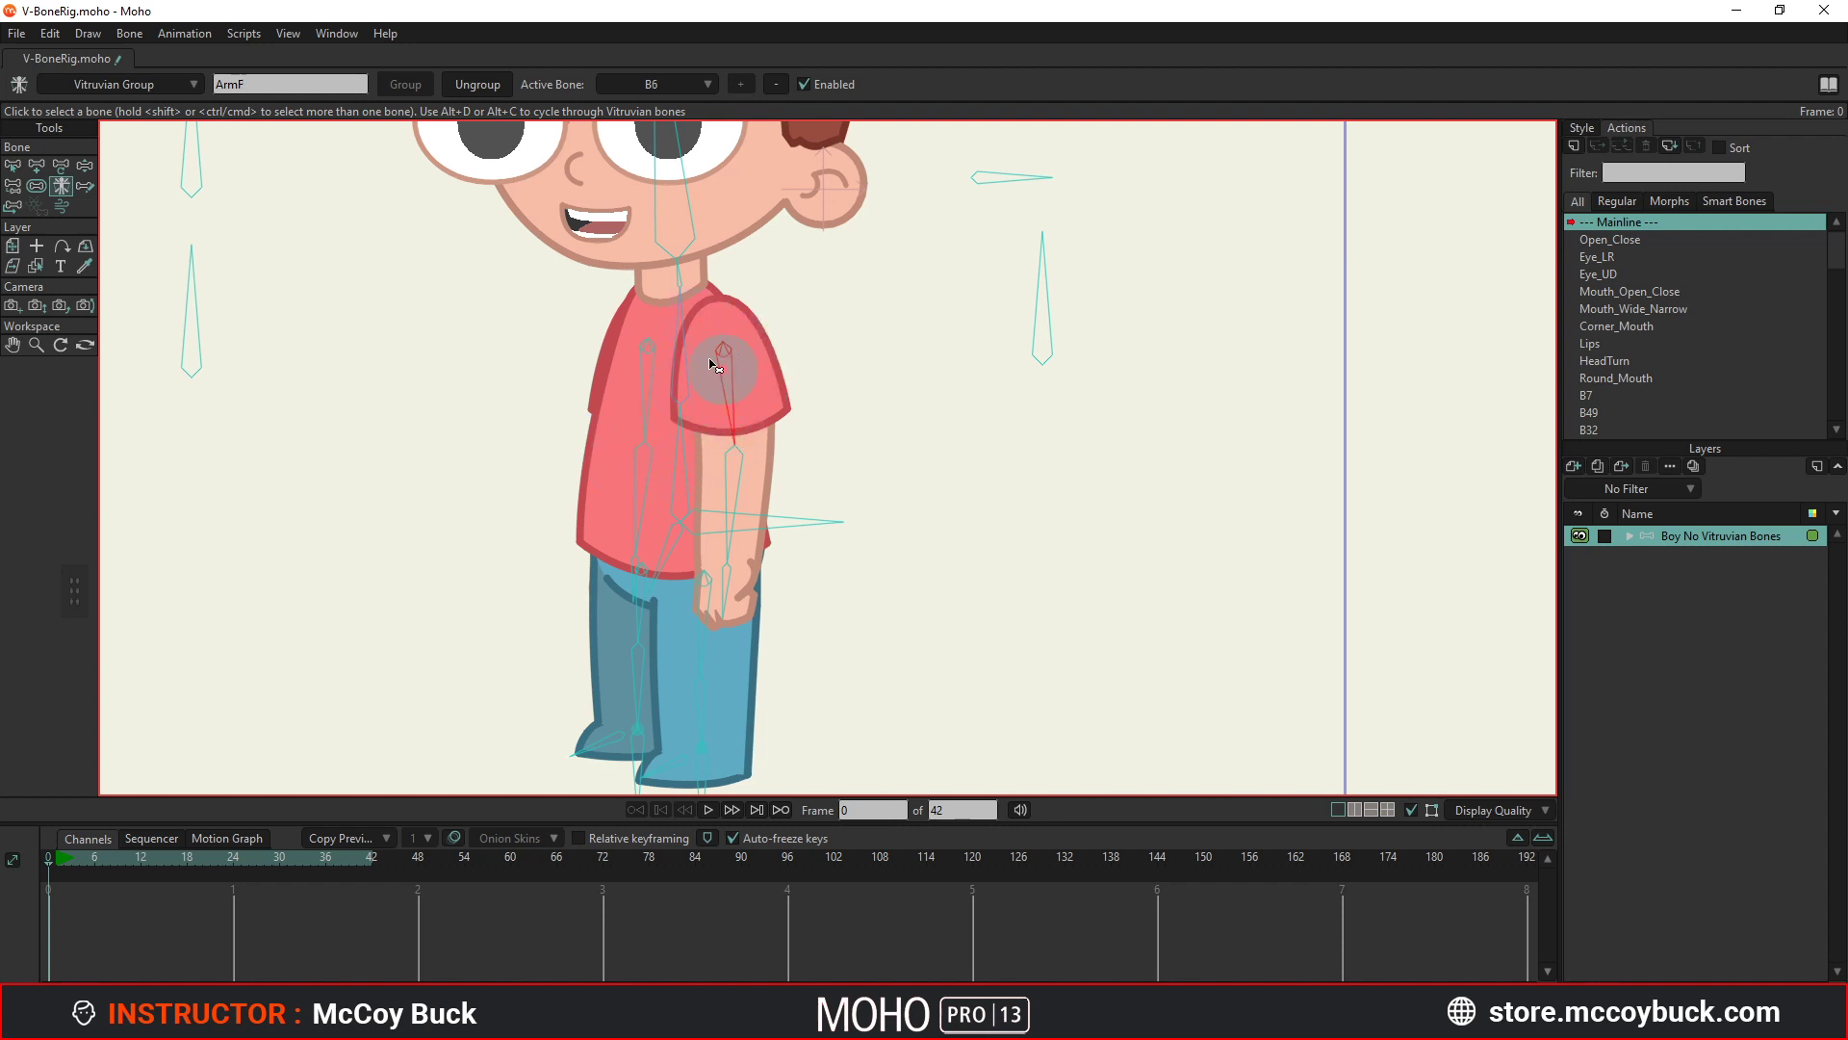
left_click(785, 84)
left_click(805, 84)
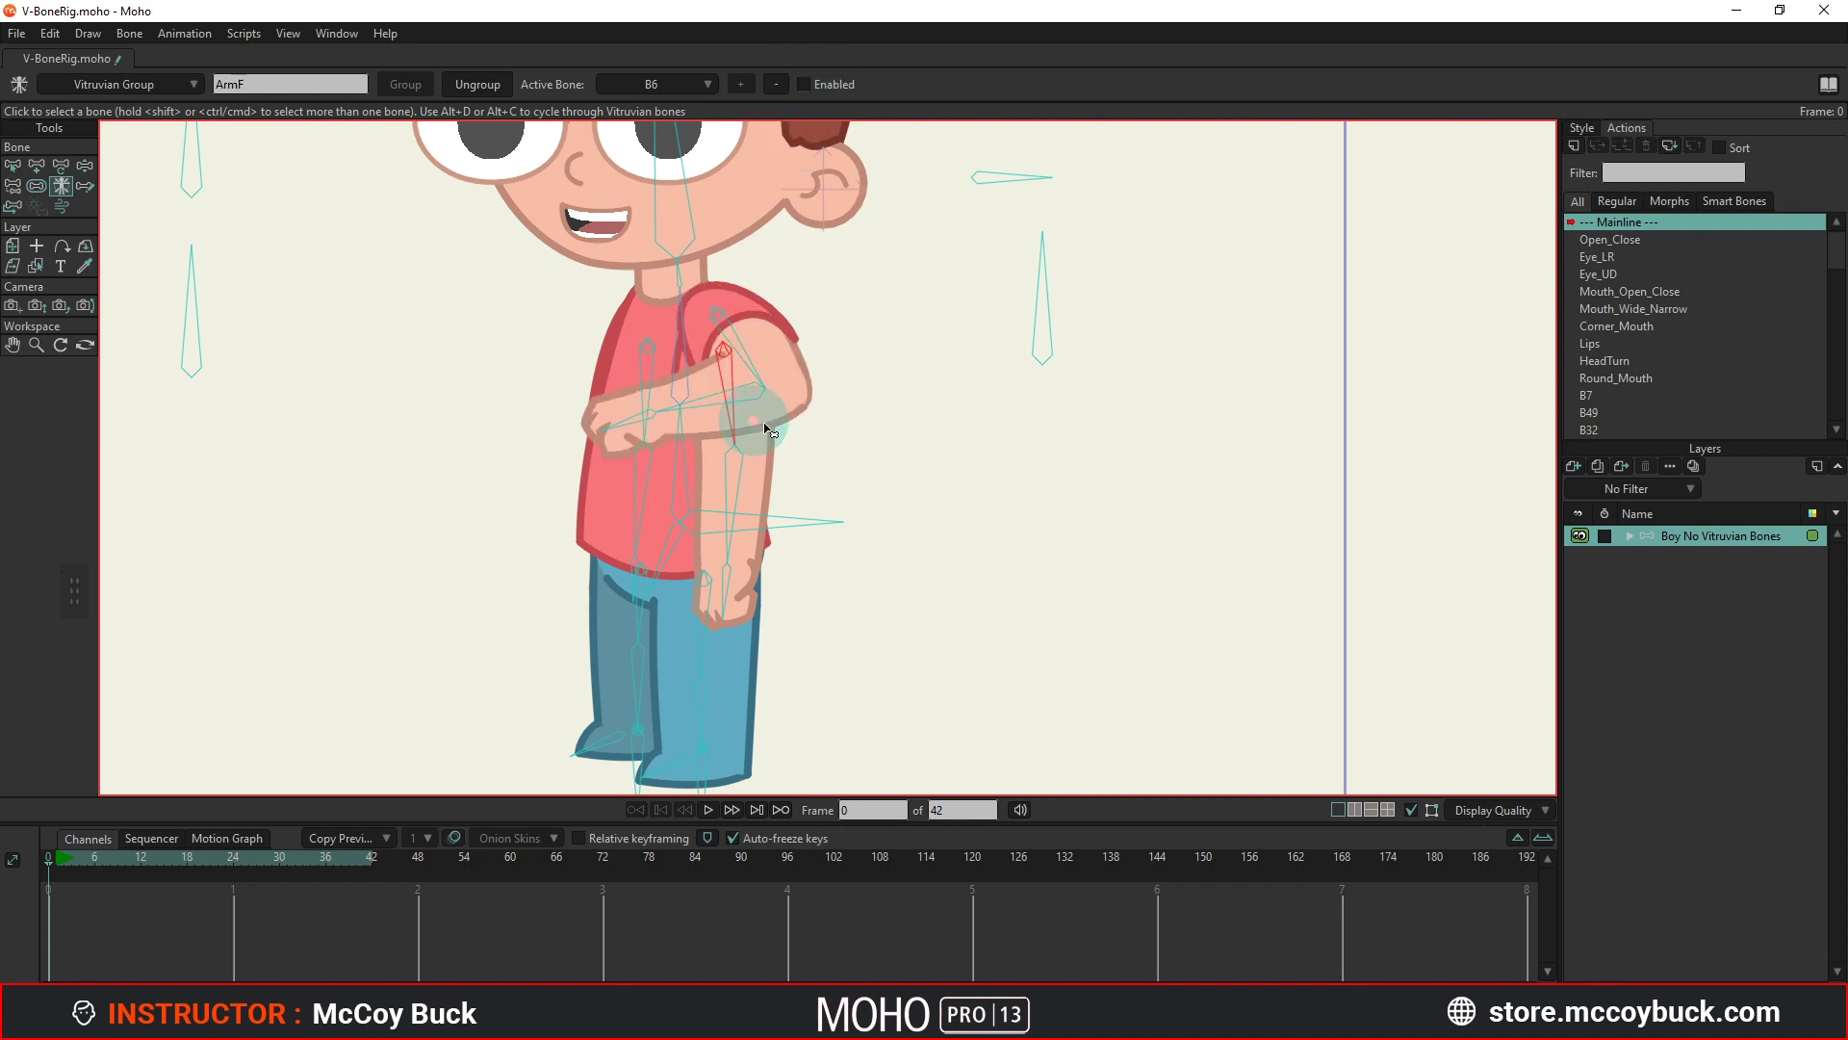
Toggle the enabled state of the ArmF group several times, leaving the group enabled.
scroll(781, 433, "up", 1)
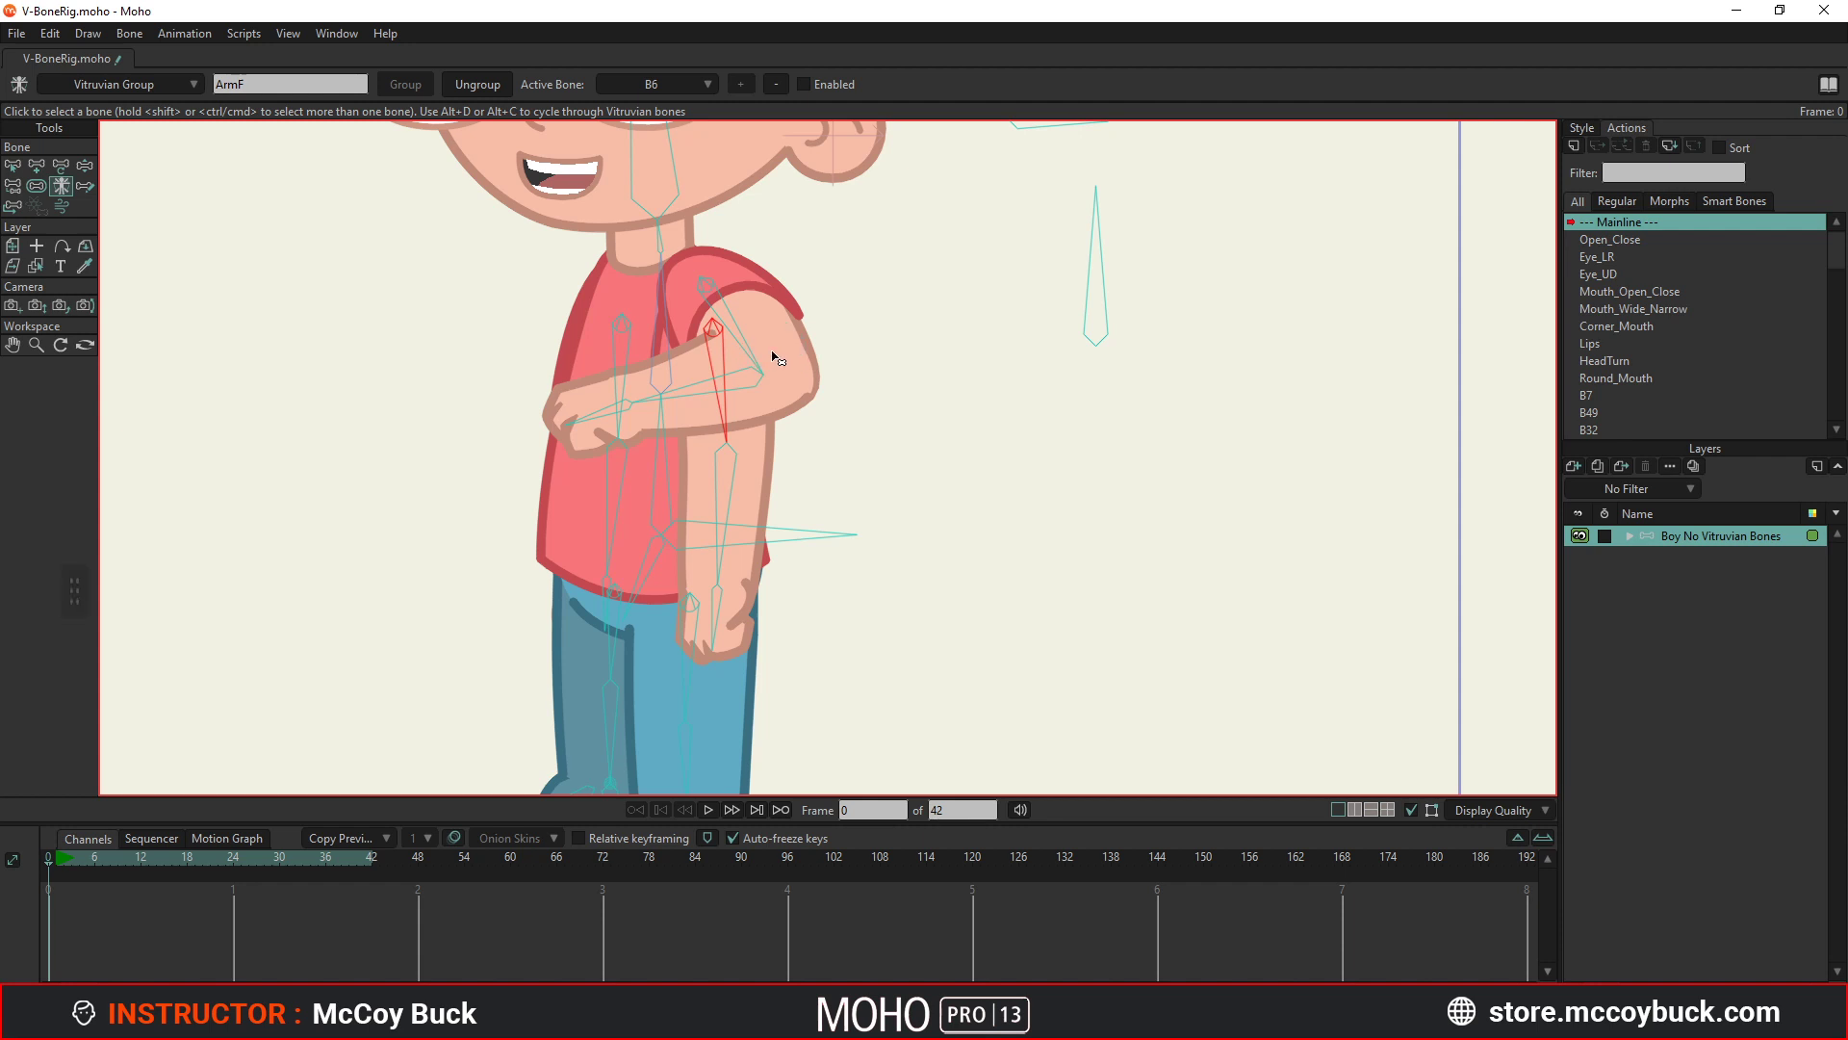
left_click(814, 84)
double_click(814, 83)
left_click(814, 84)
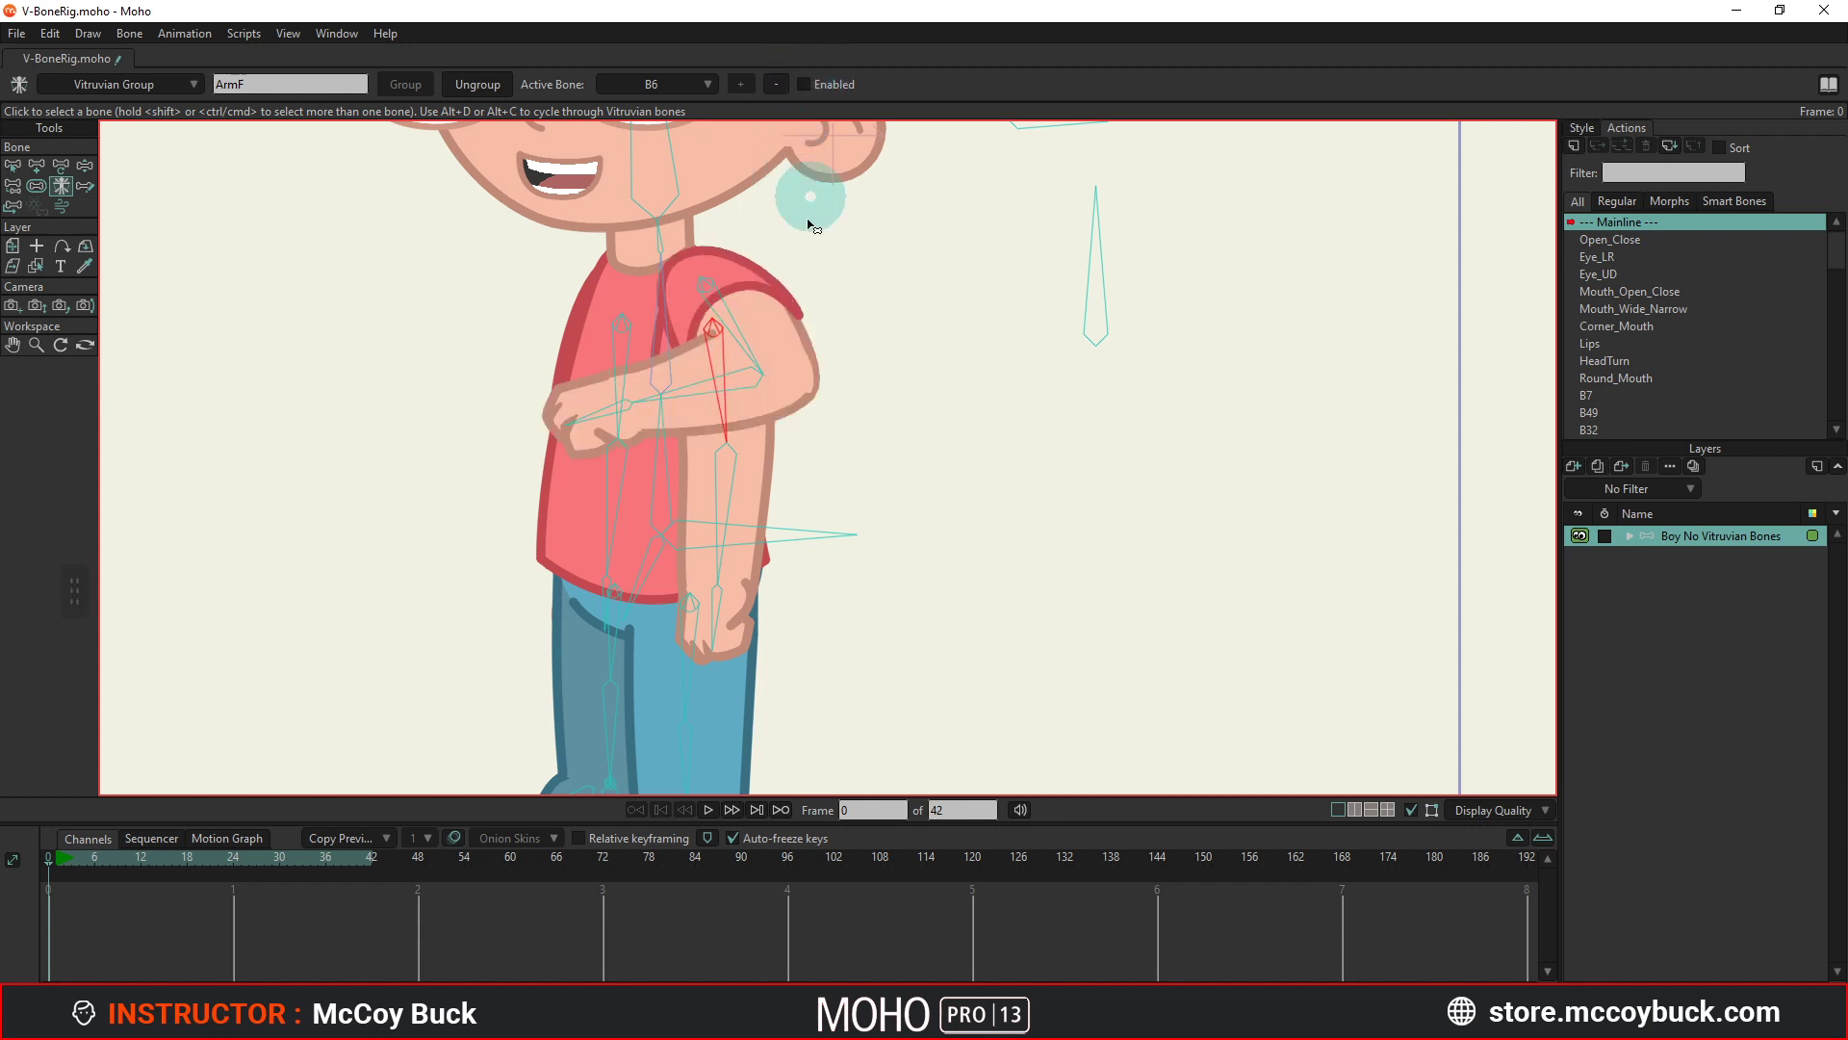
left_click(805, 86)
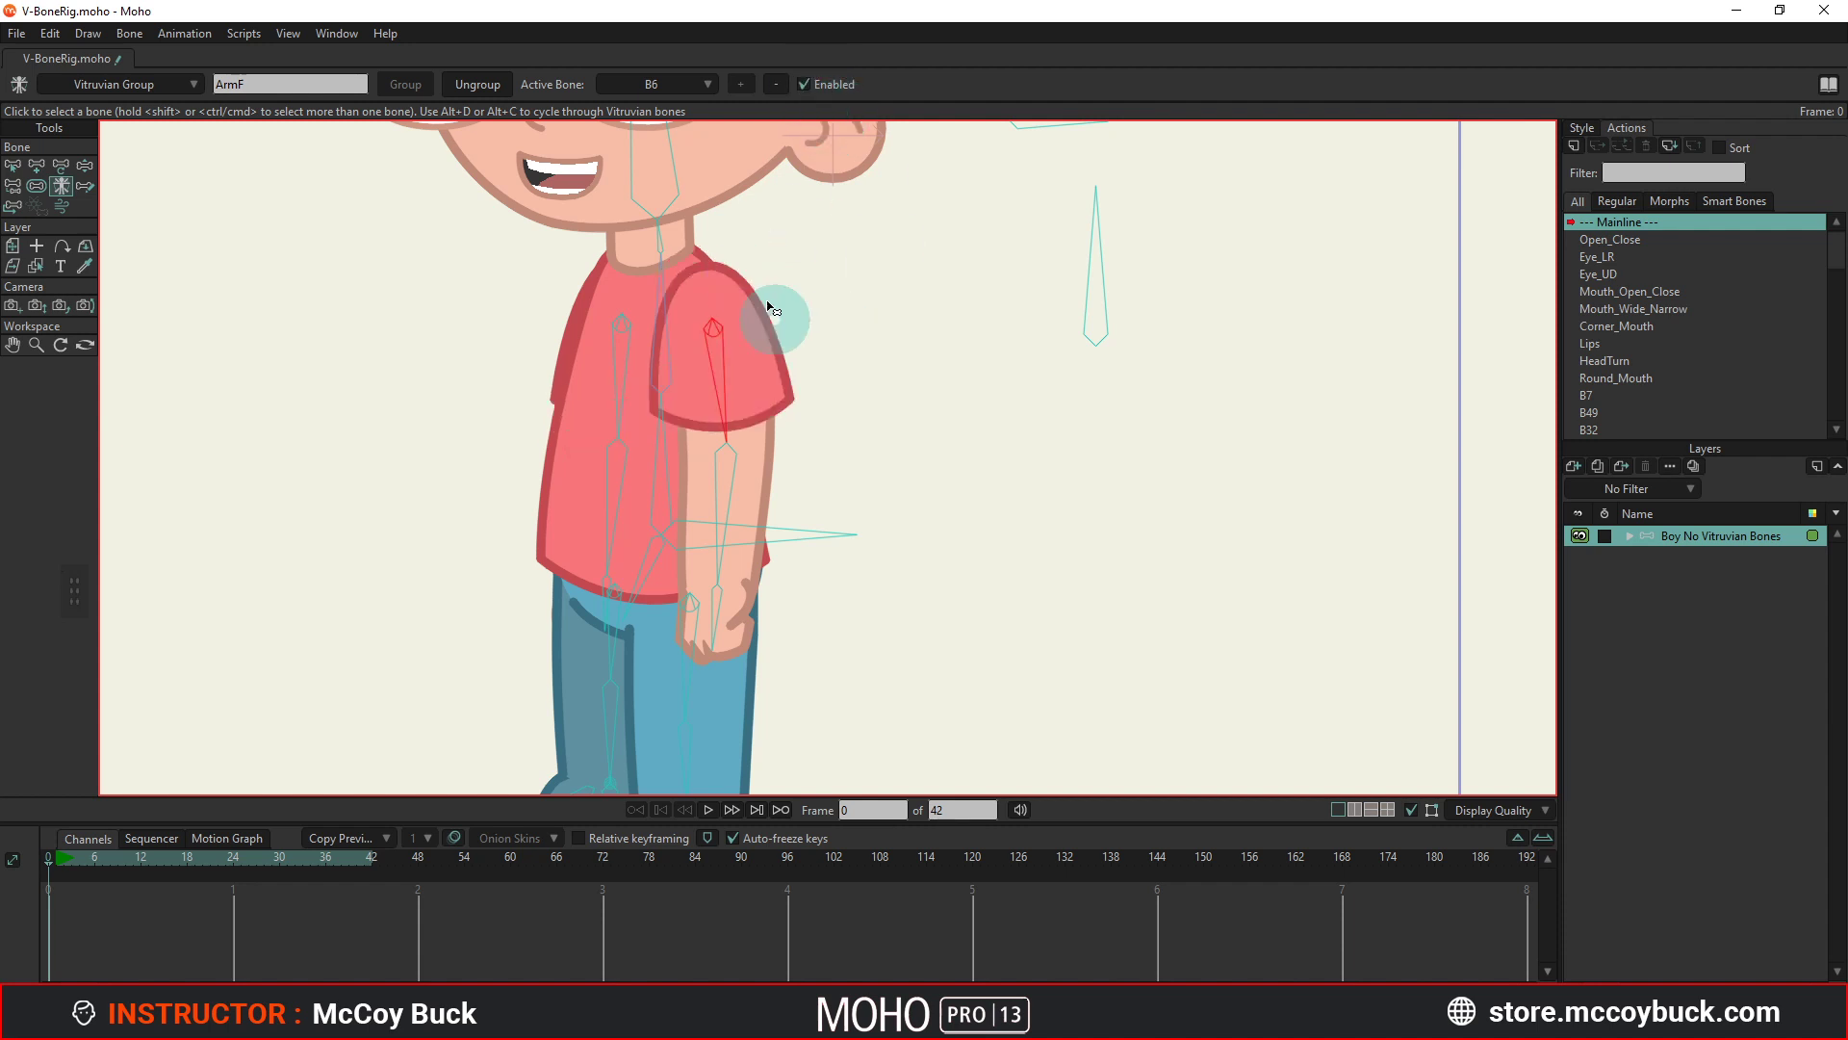
Switch to the Select Bone tool and disable all Vitruvian bones in the boy's rig.
key("b")
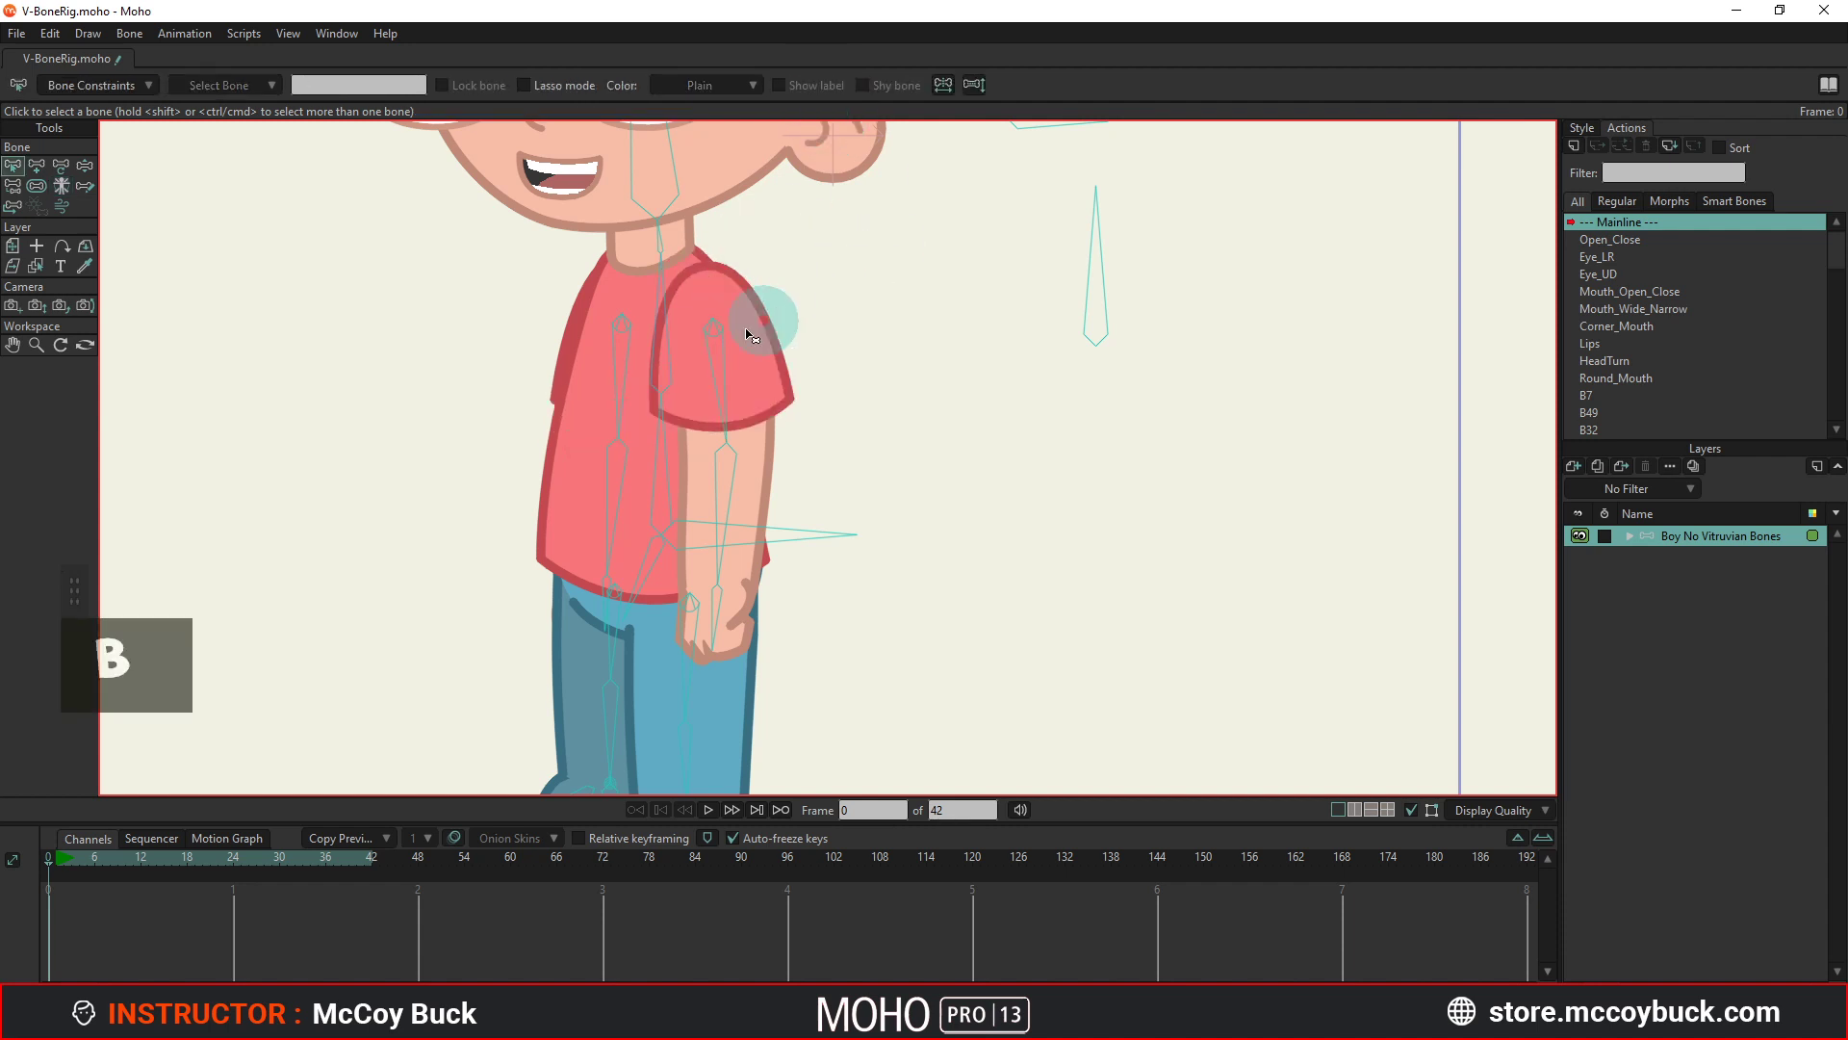
scroll(598, 356, "down", 2)
left_click_drag(524, 424, 551, 400)
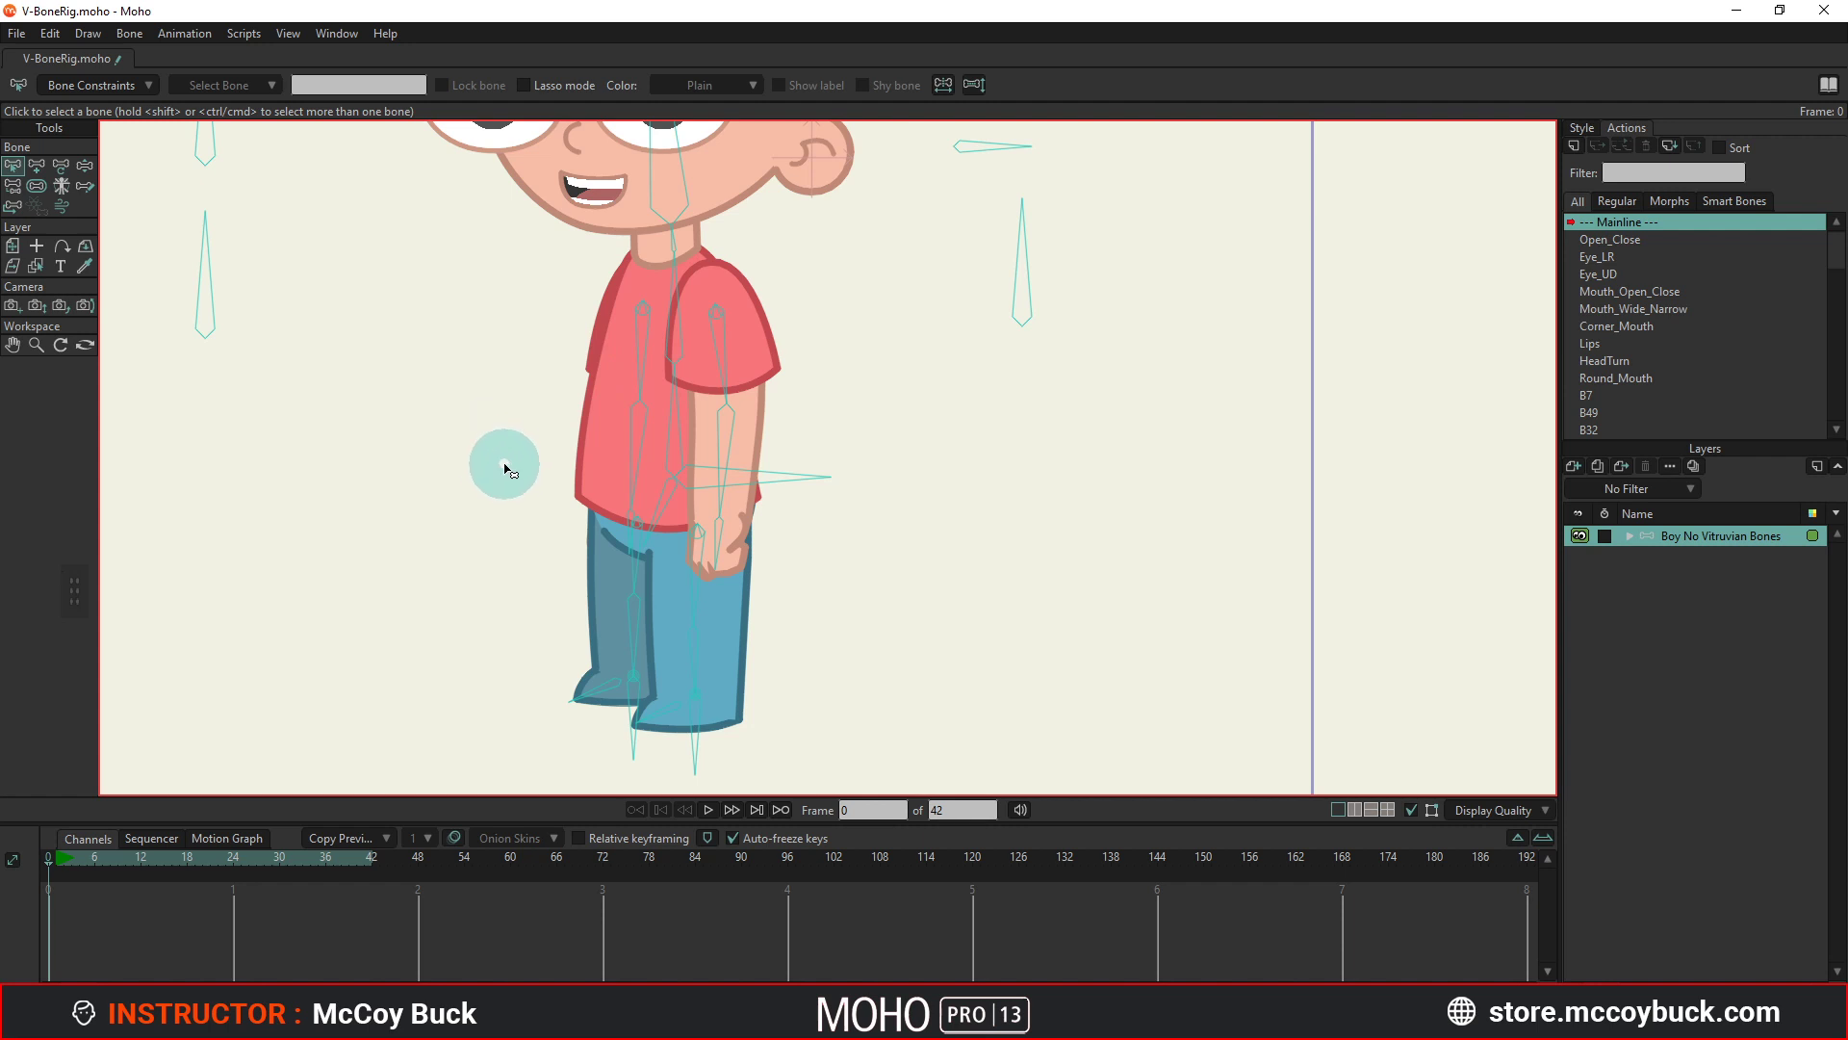
left_click(132, 34)
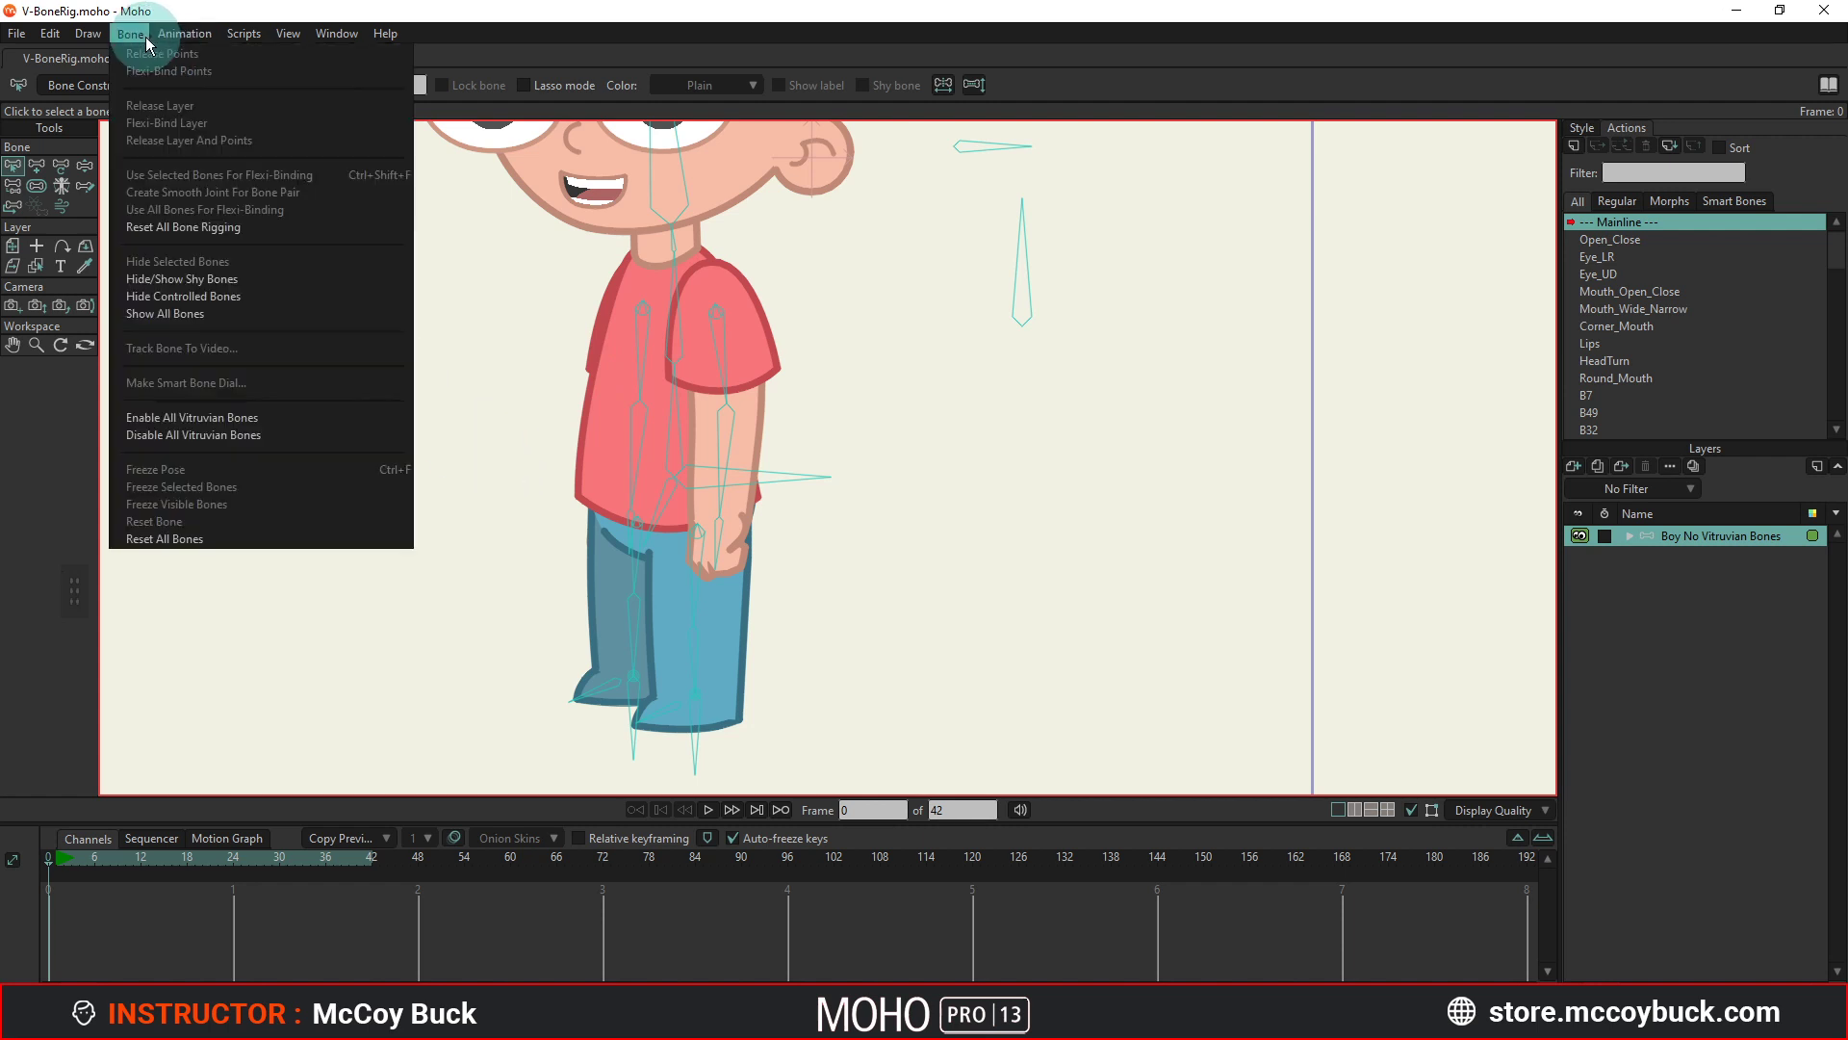
left_click(219, 438)
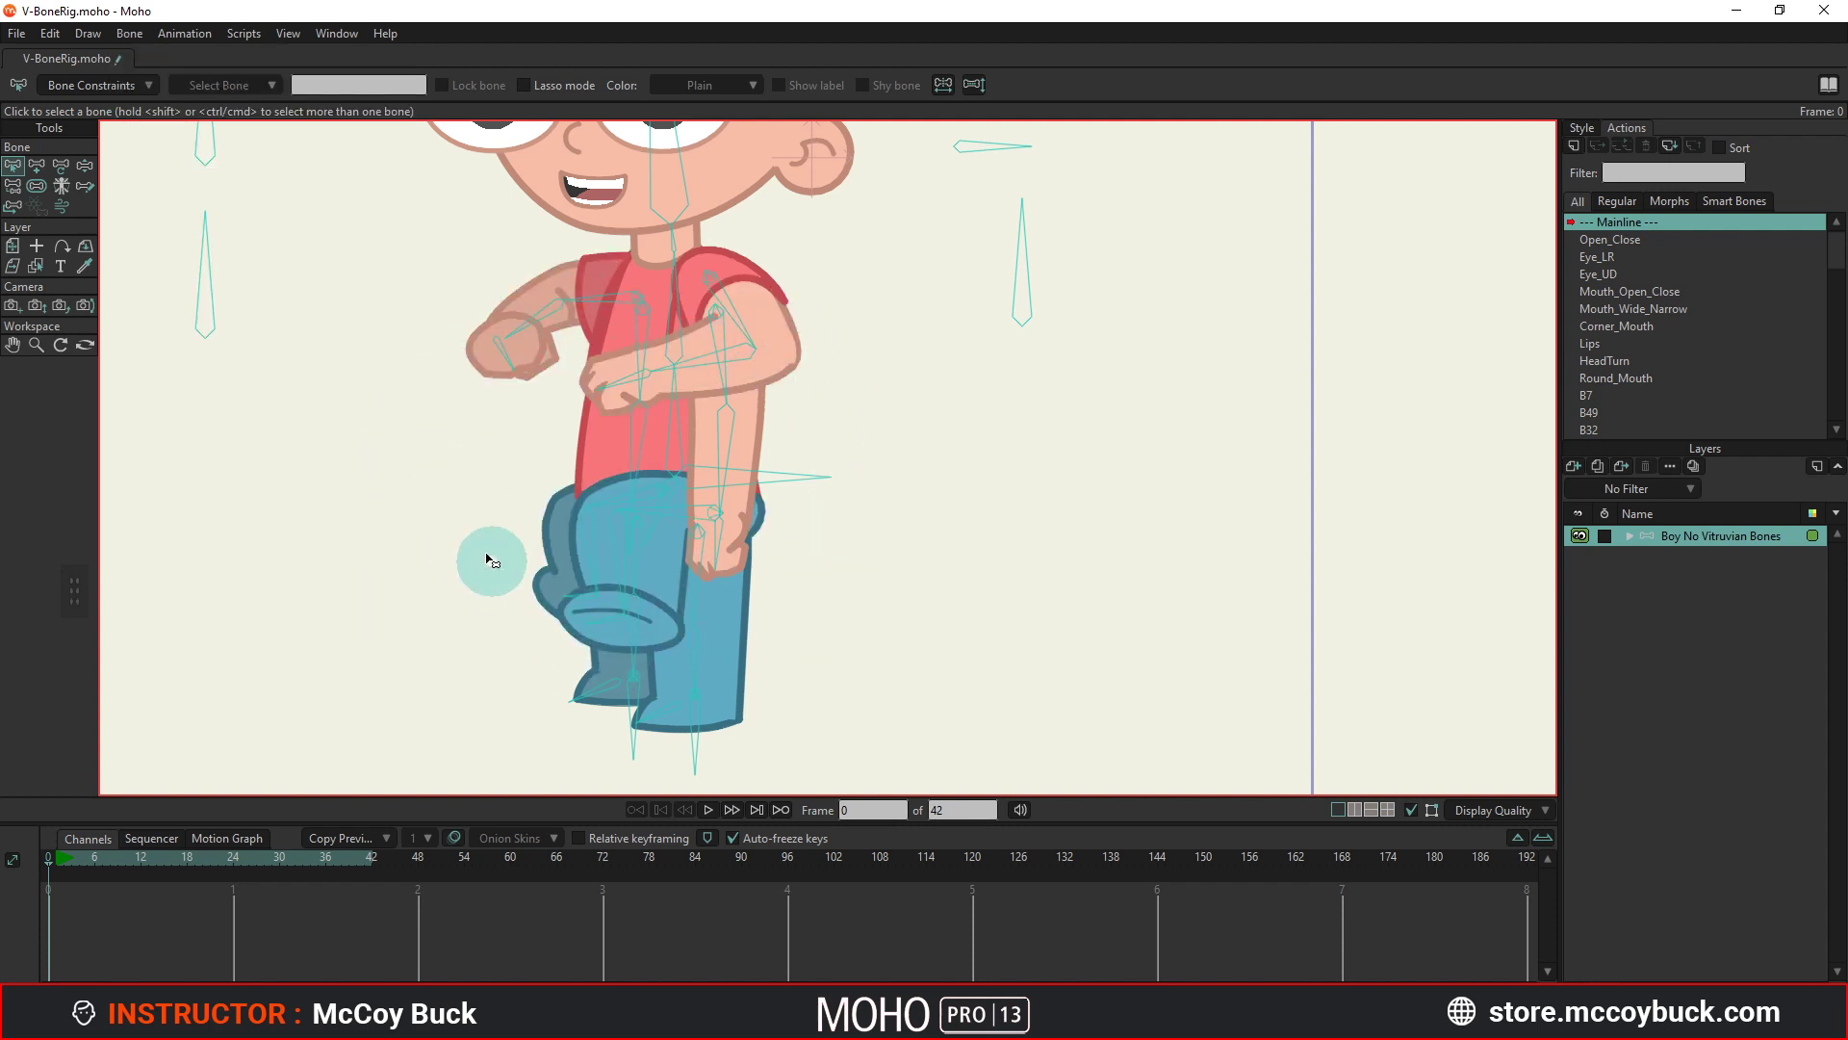
Look over the overlapping straight and bent limbs, and enable all Vitruvian bones again.
left_click_drag(430, 491, 472, 510)
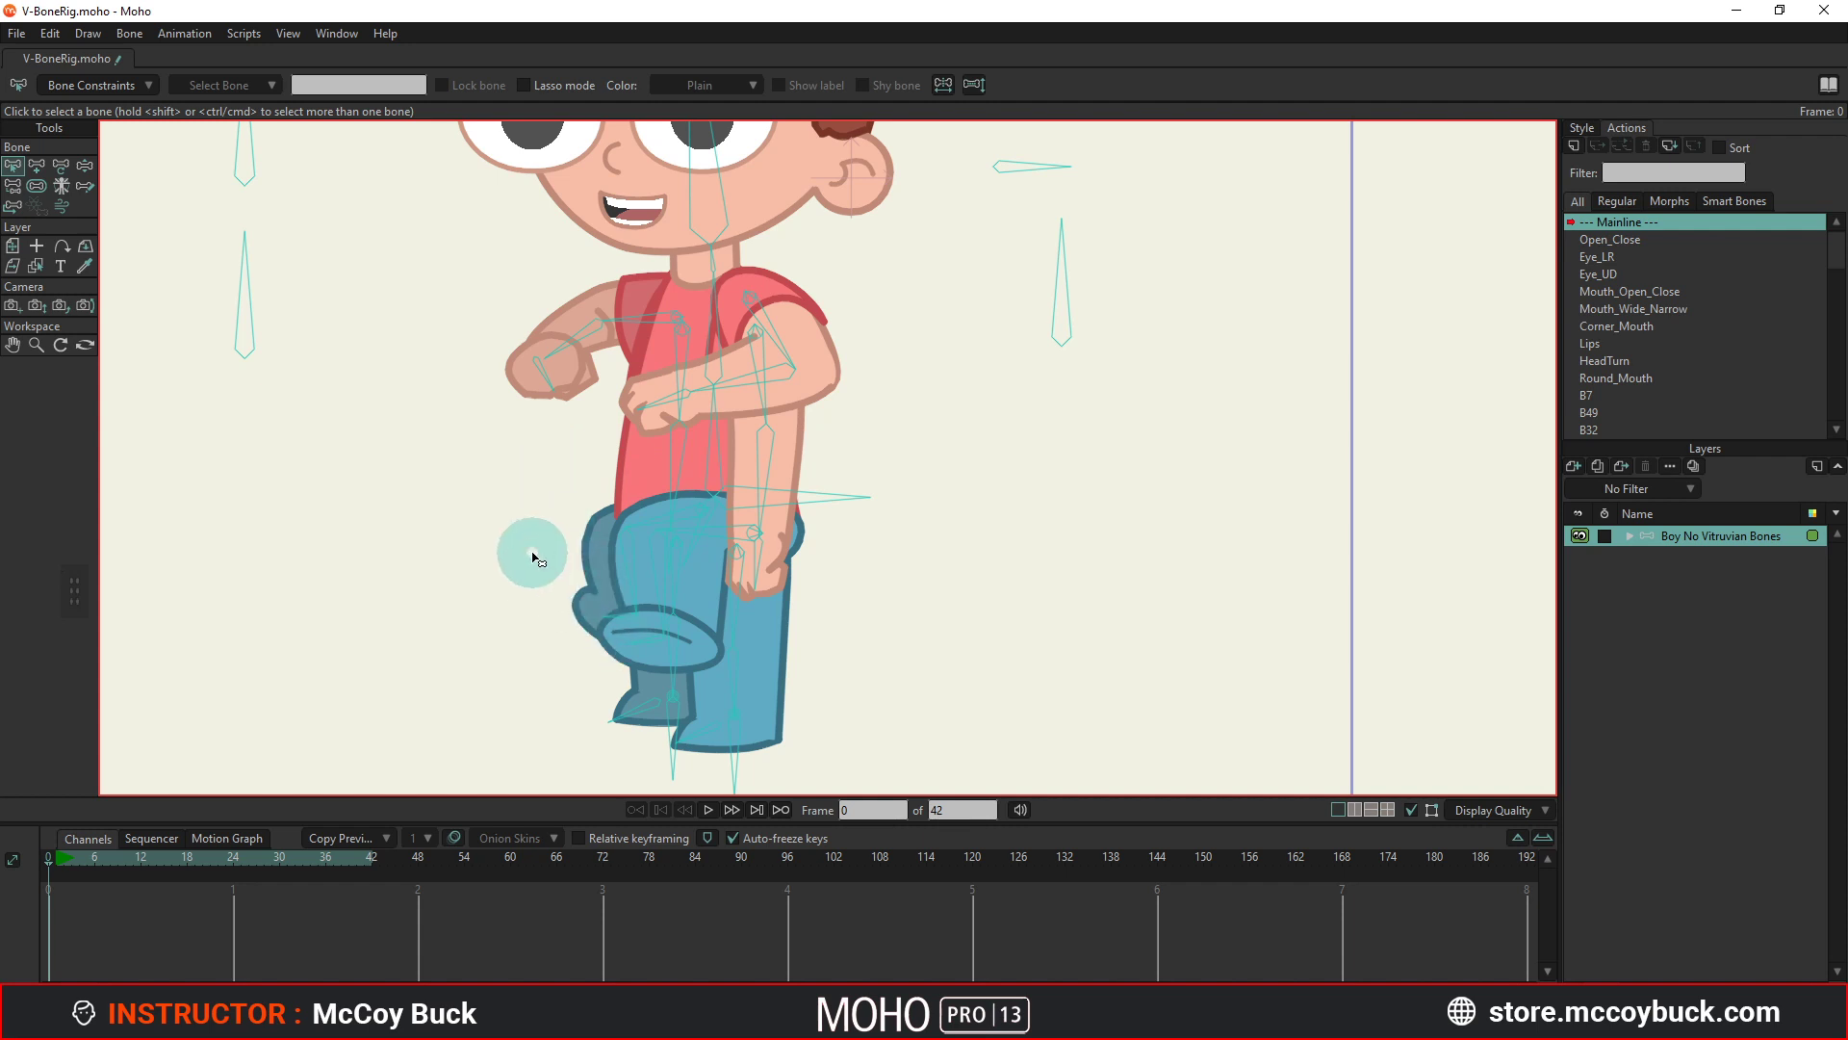
scroll(532, 556, "down", 2)
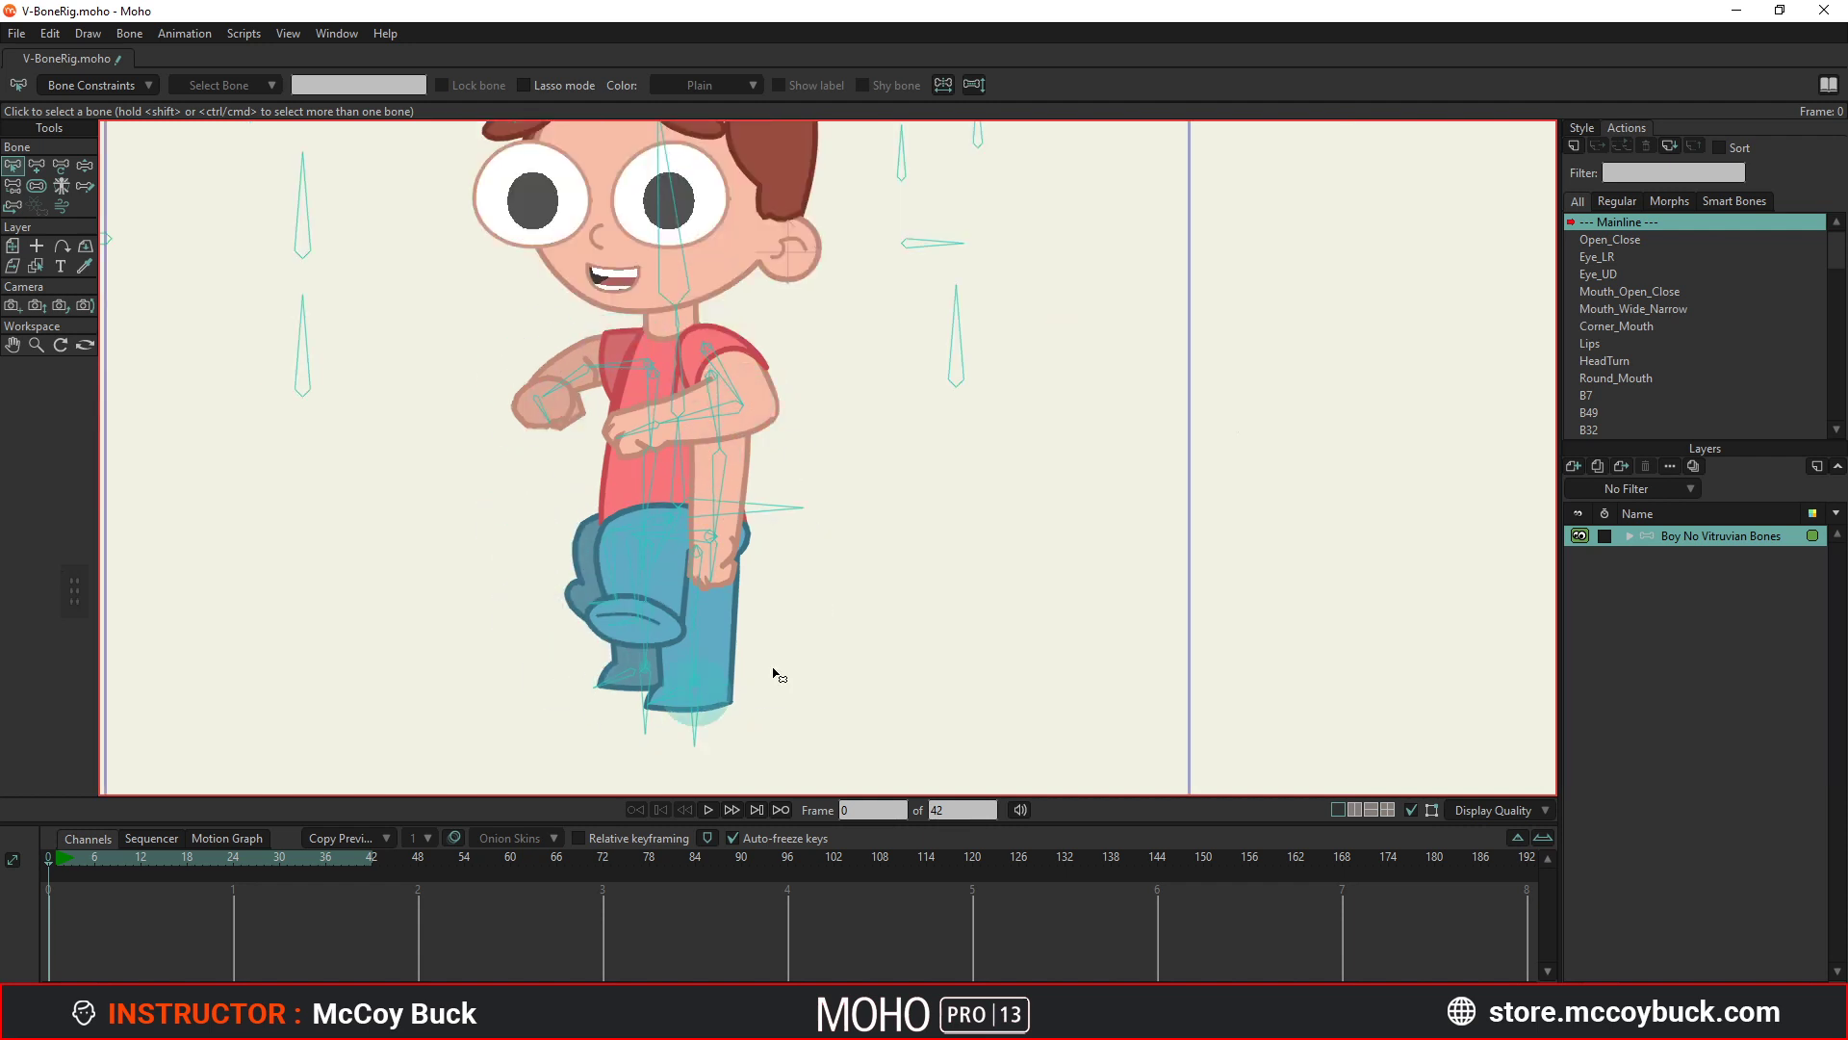
scroll(778, 508, "up", 1)
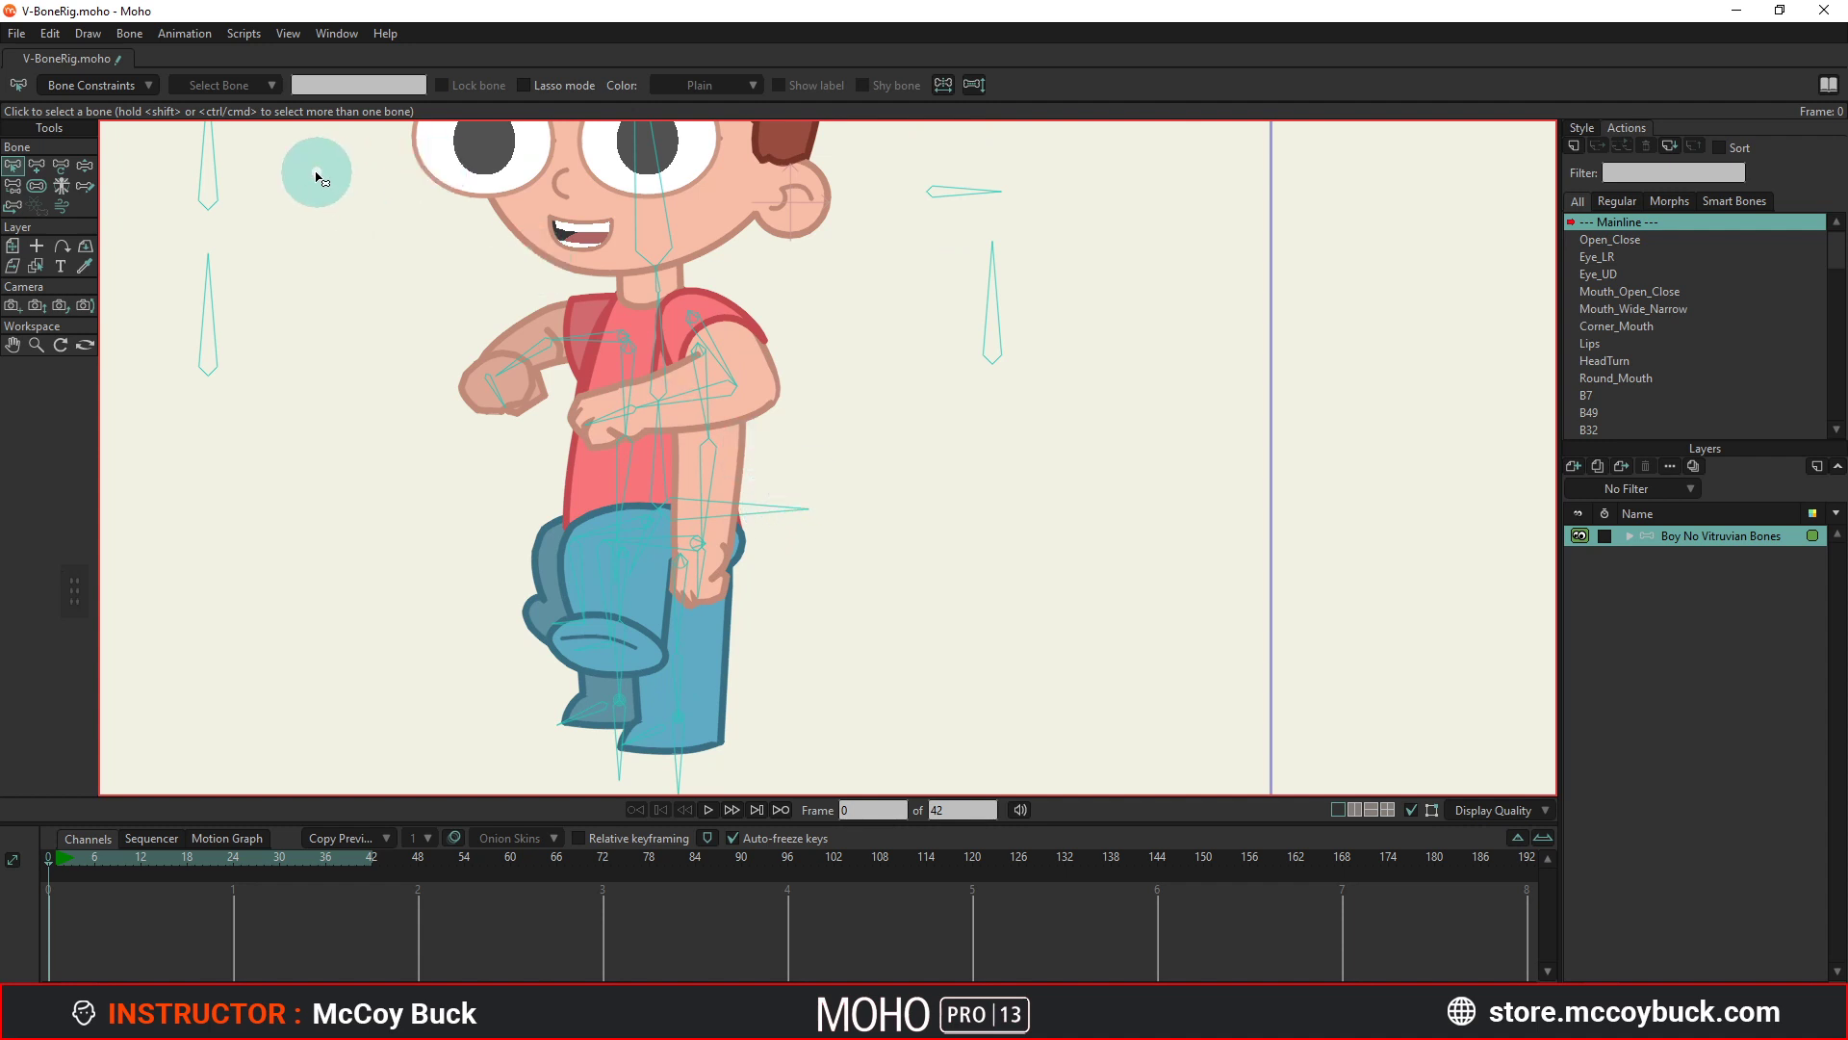
scroll(717, 356, "up", 1)
scroll(717, 356, "up", 1)
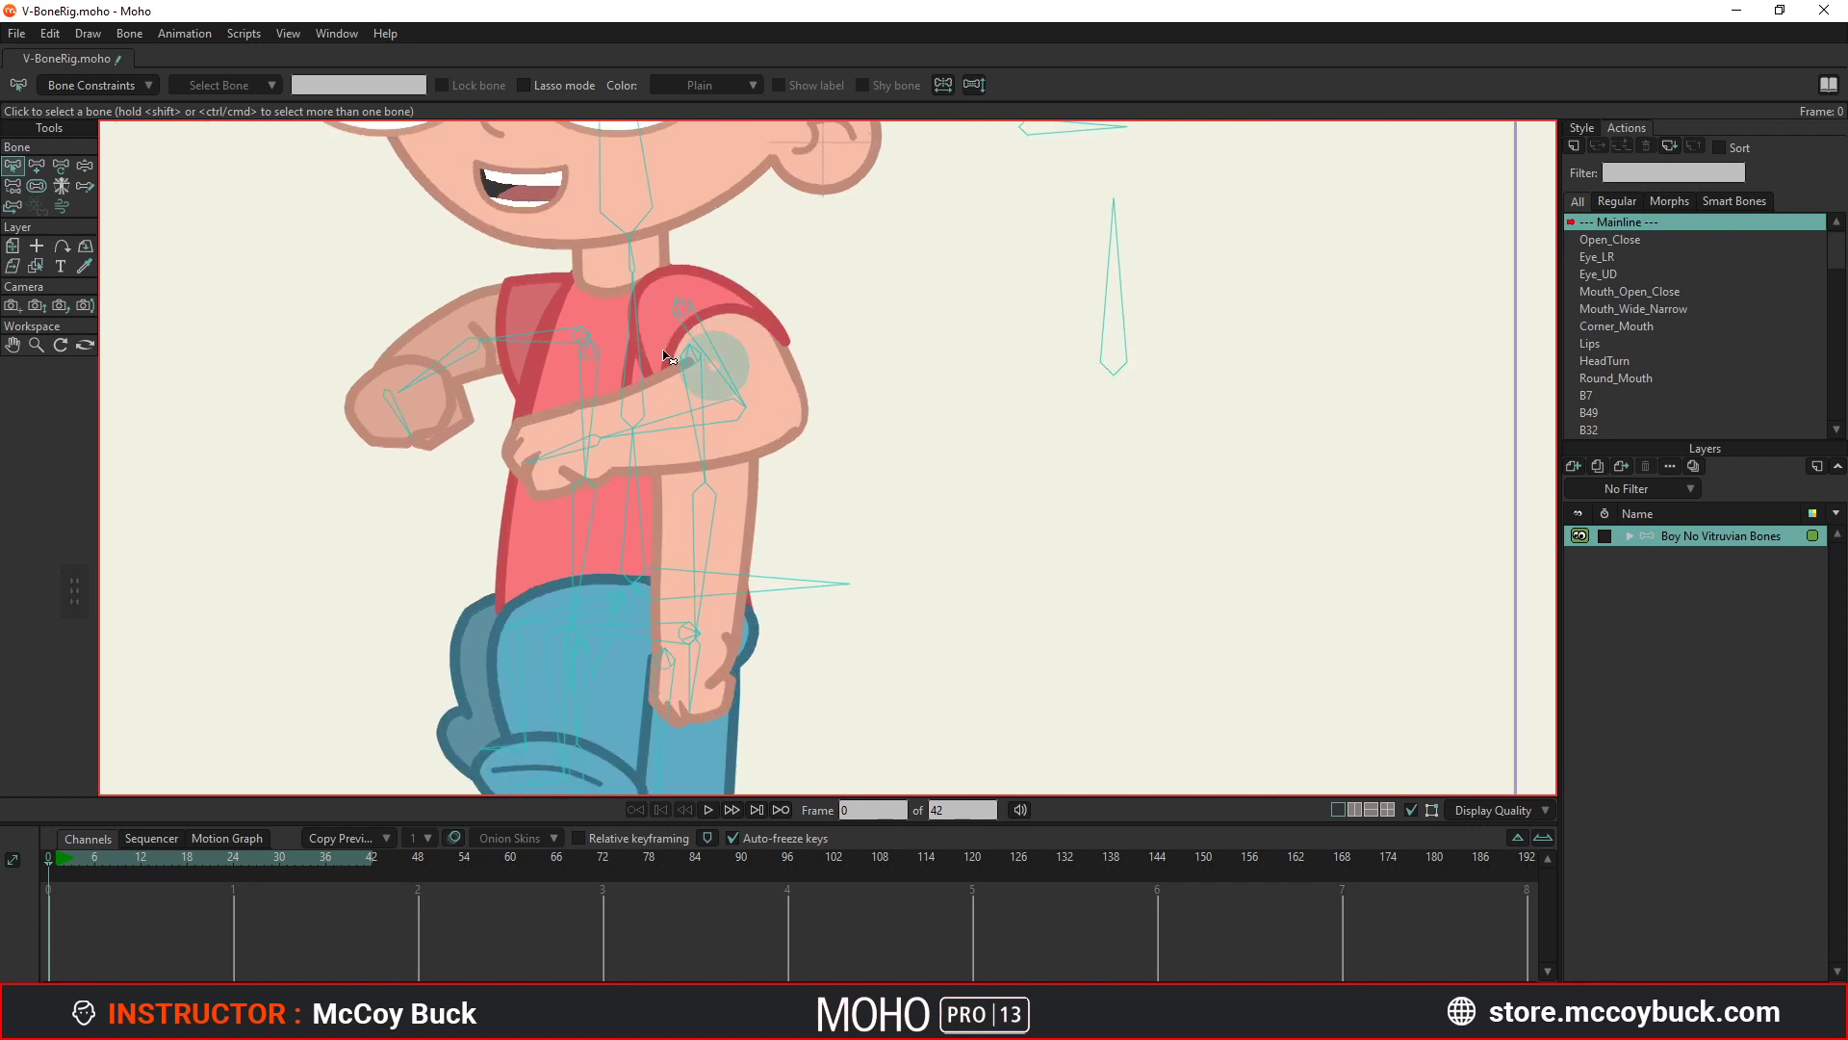
left_click_drag(736, 390, 796, 399)
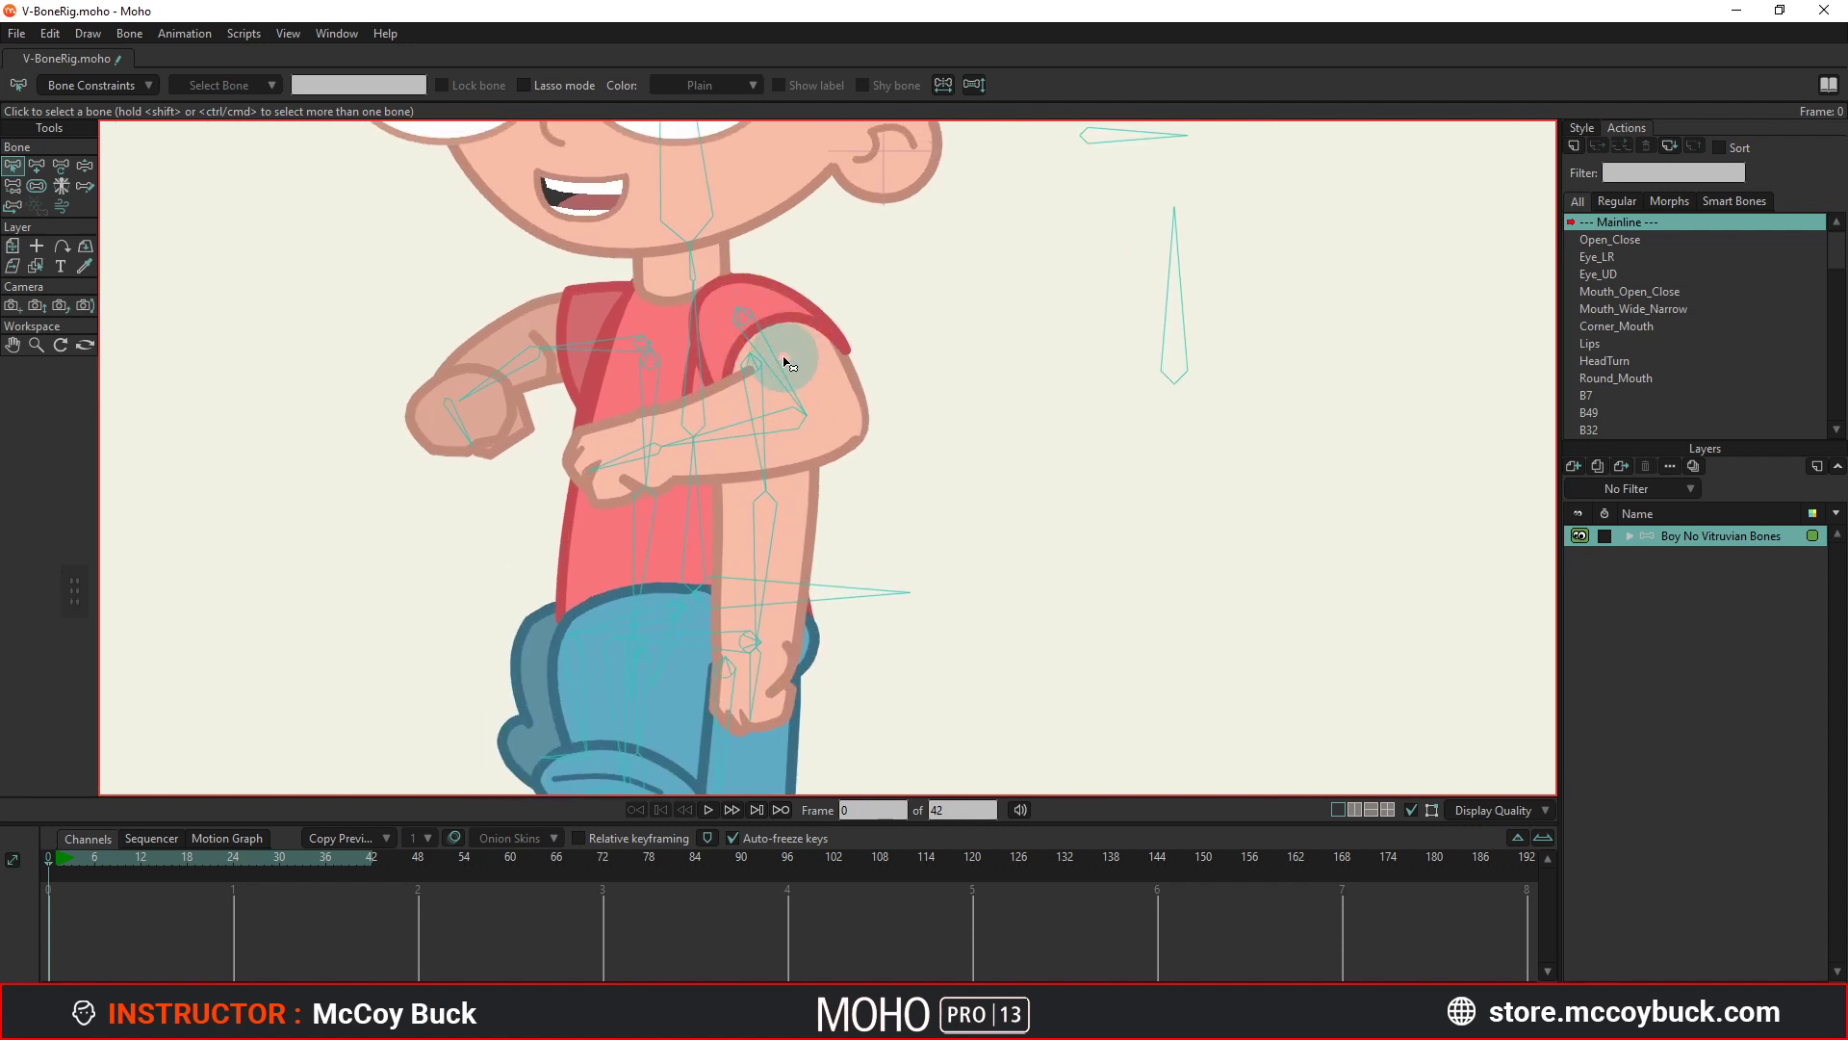
scroll(784, 363, "up", 1)
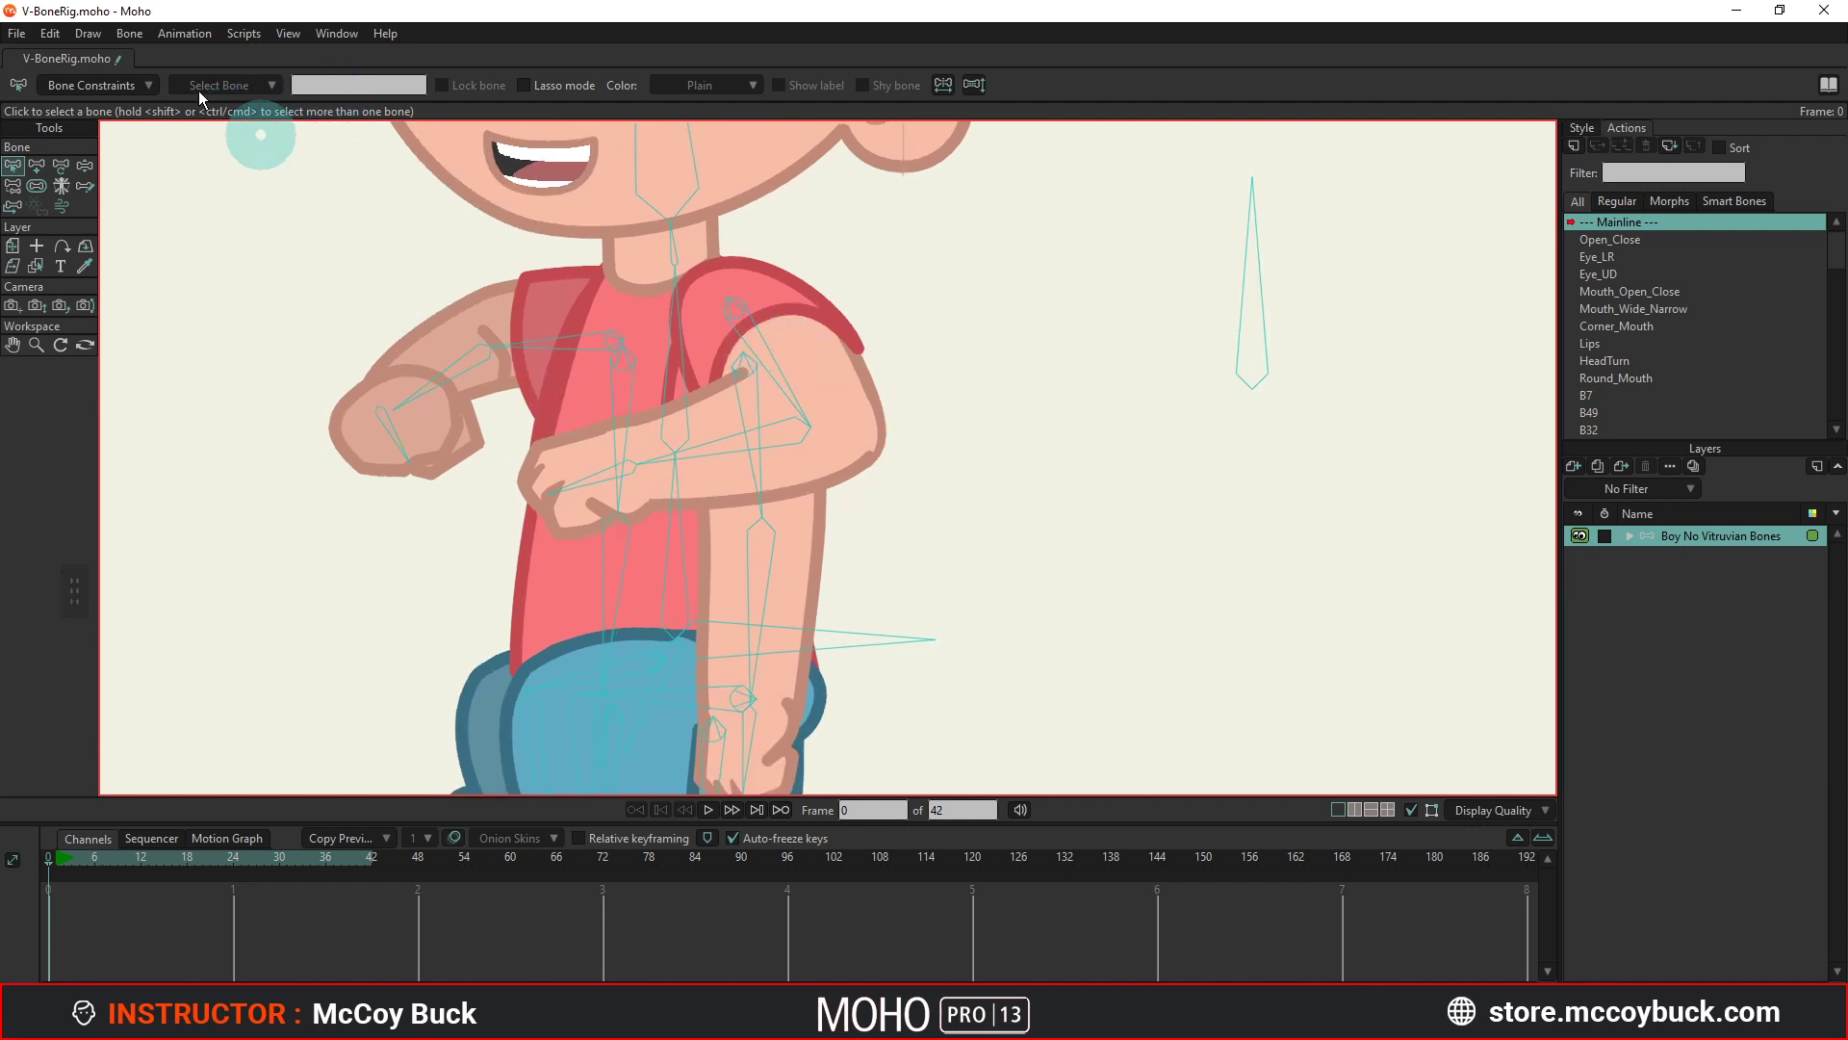
left_click(133, 37)
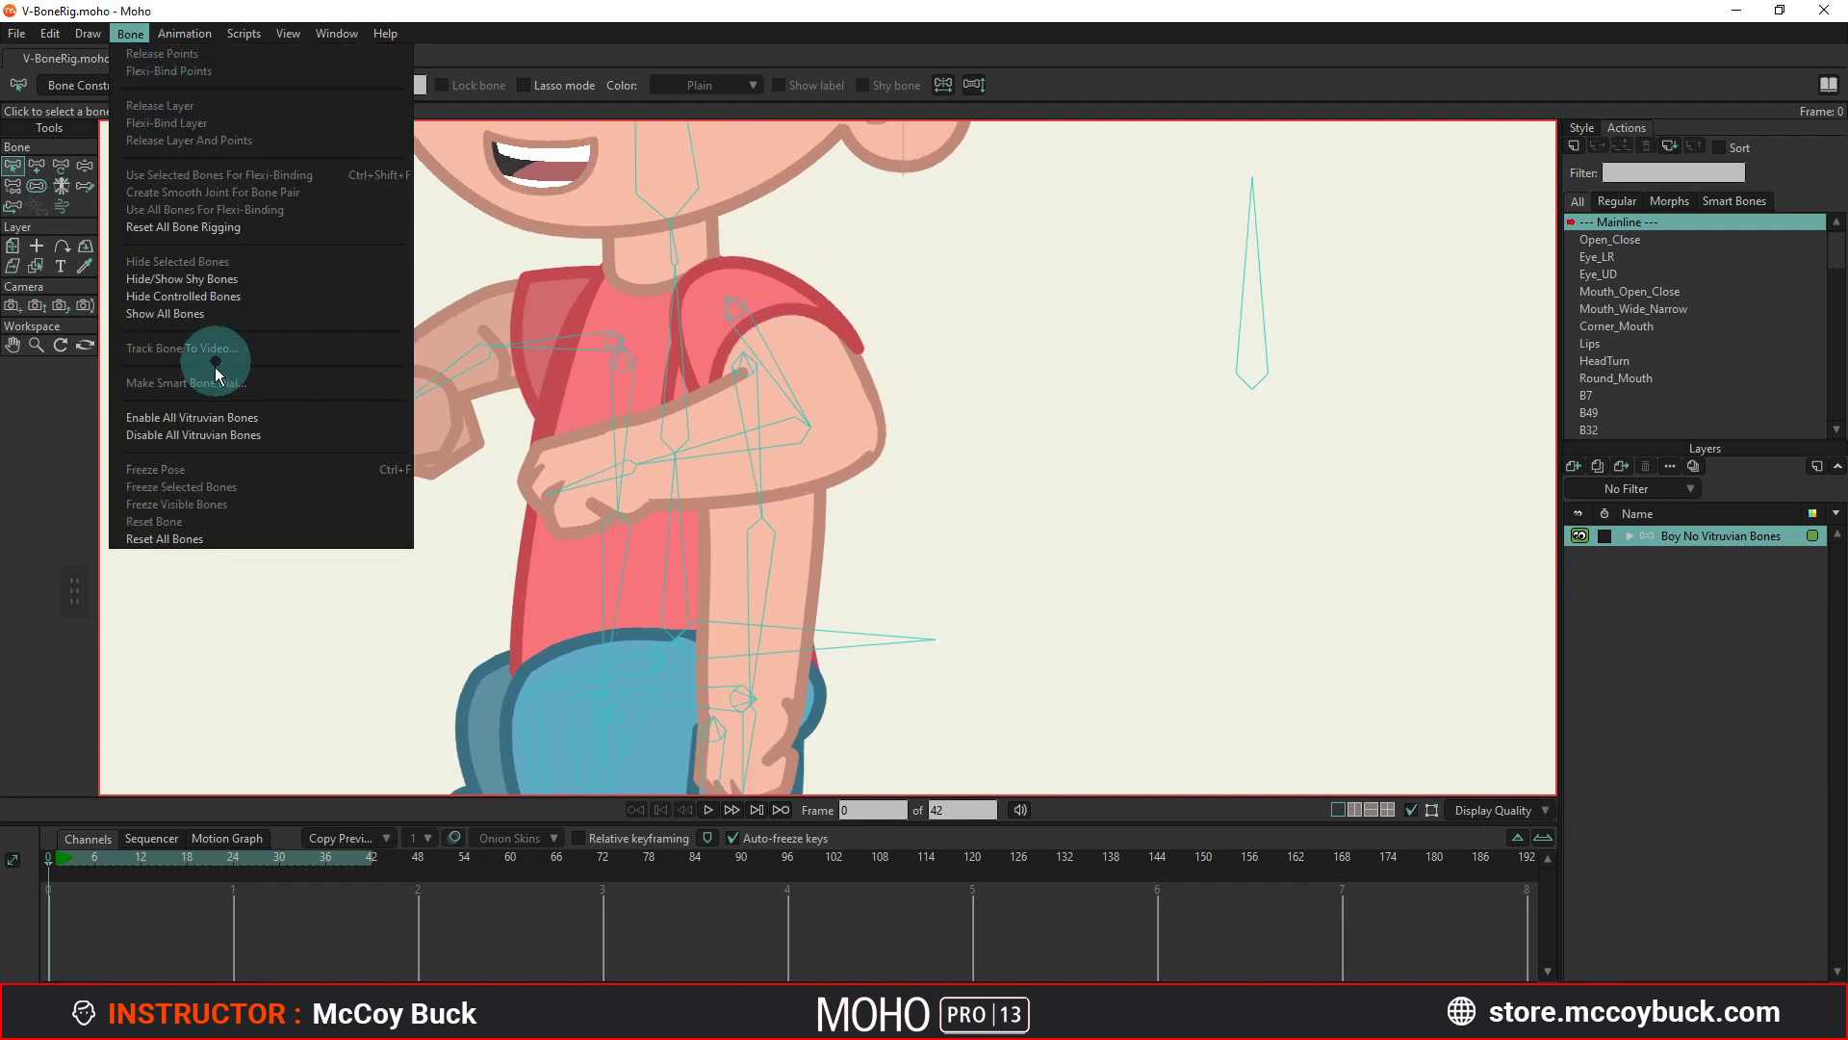
left_click(197, 418)
Select the front upper-arm bone B6 and show its ArmF group with the Vitruvian Bones tool.
scroll(804, 401, "up", 1)
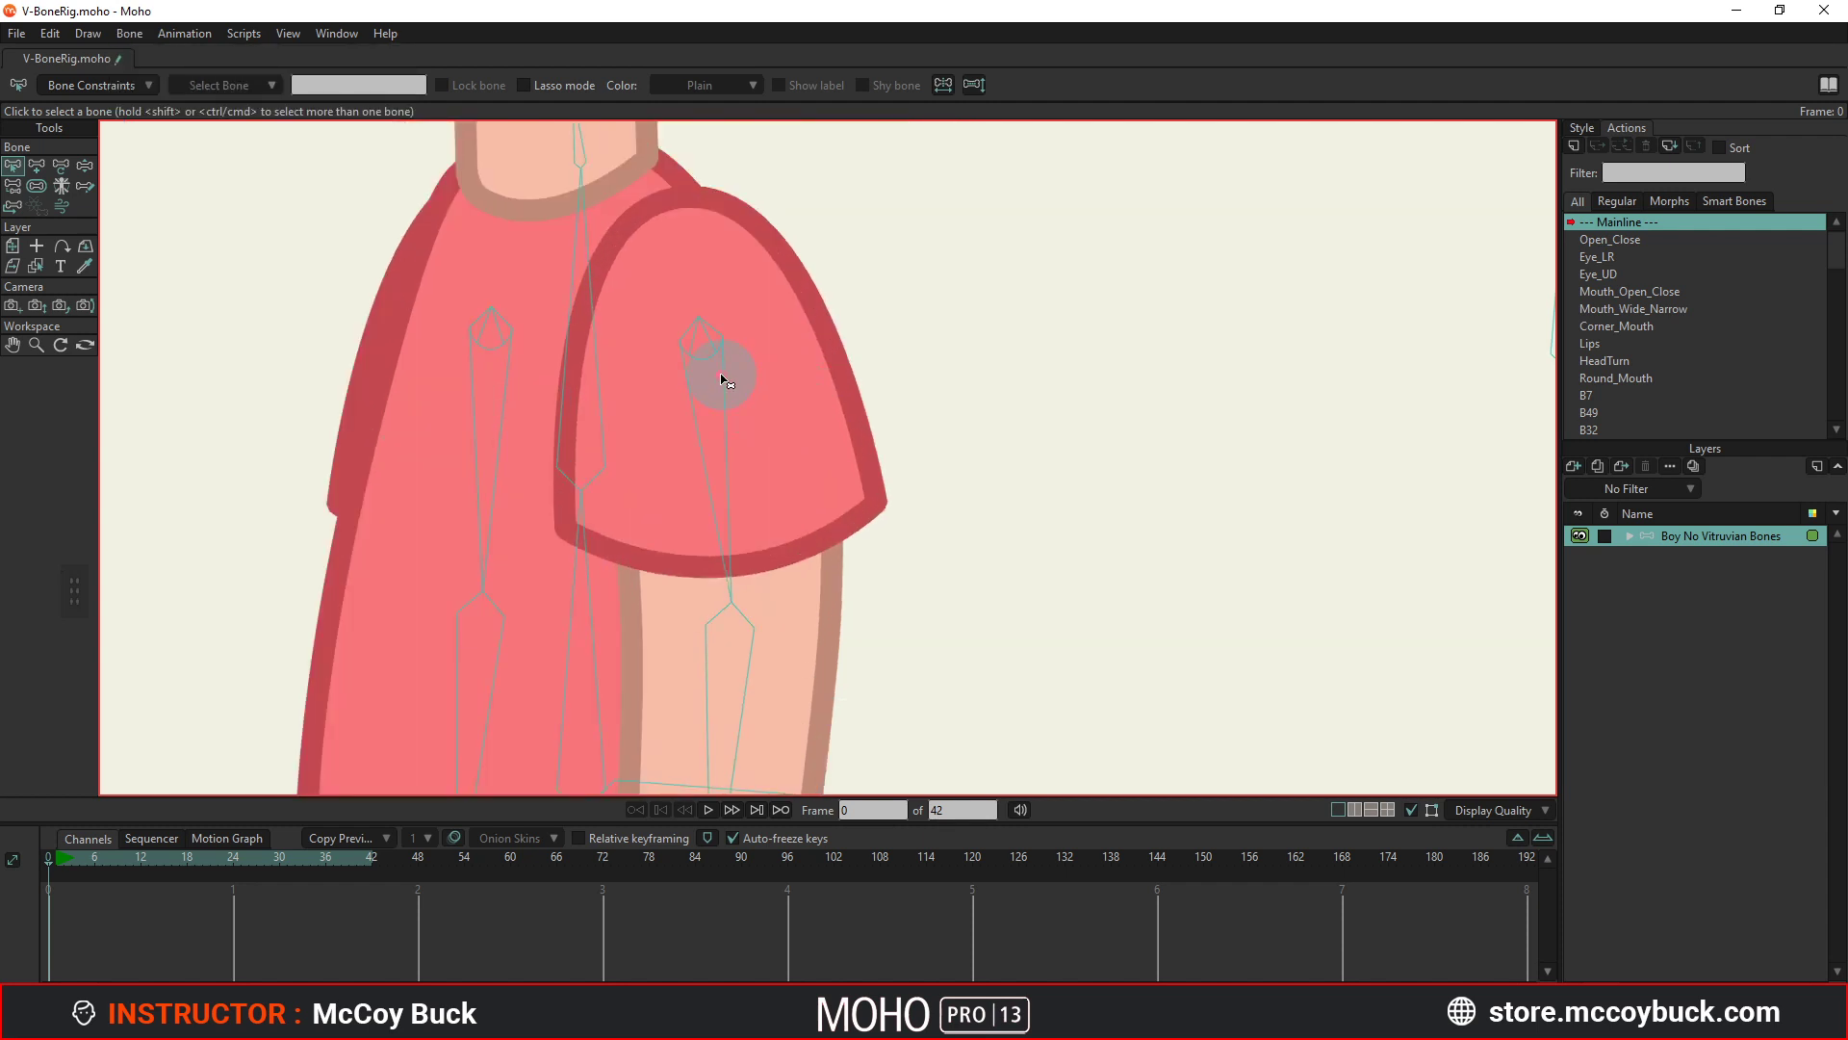
left_click(722, 378)
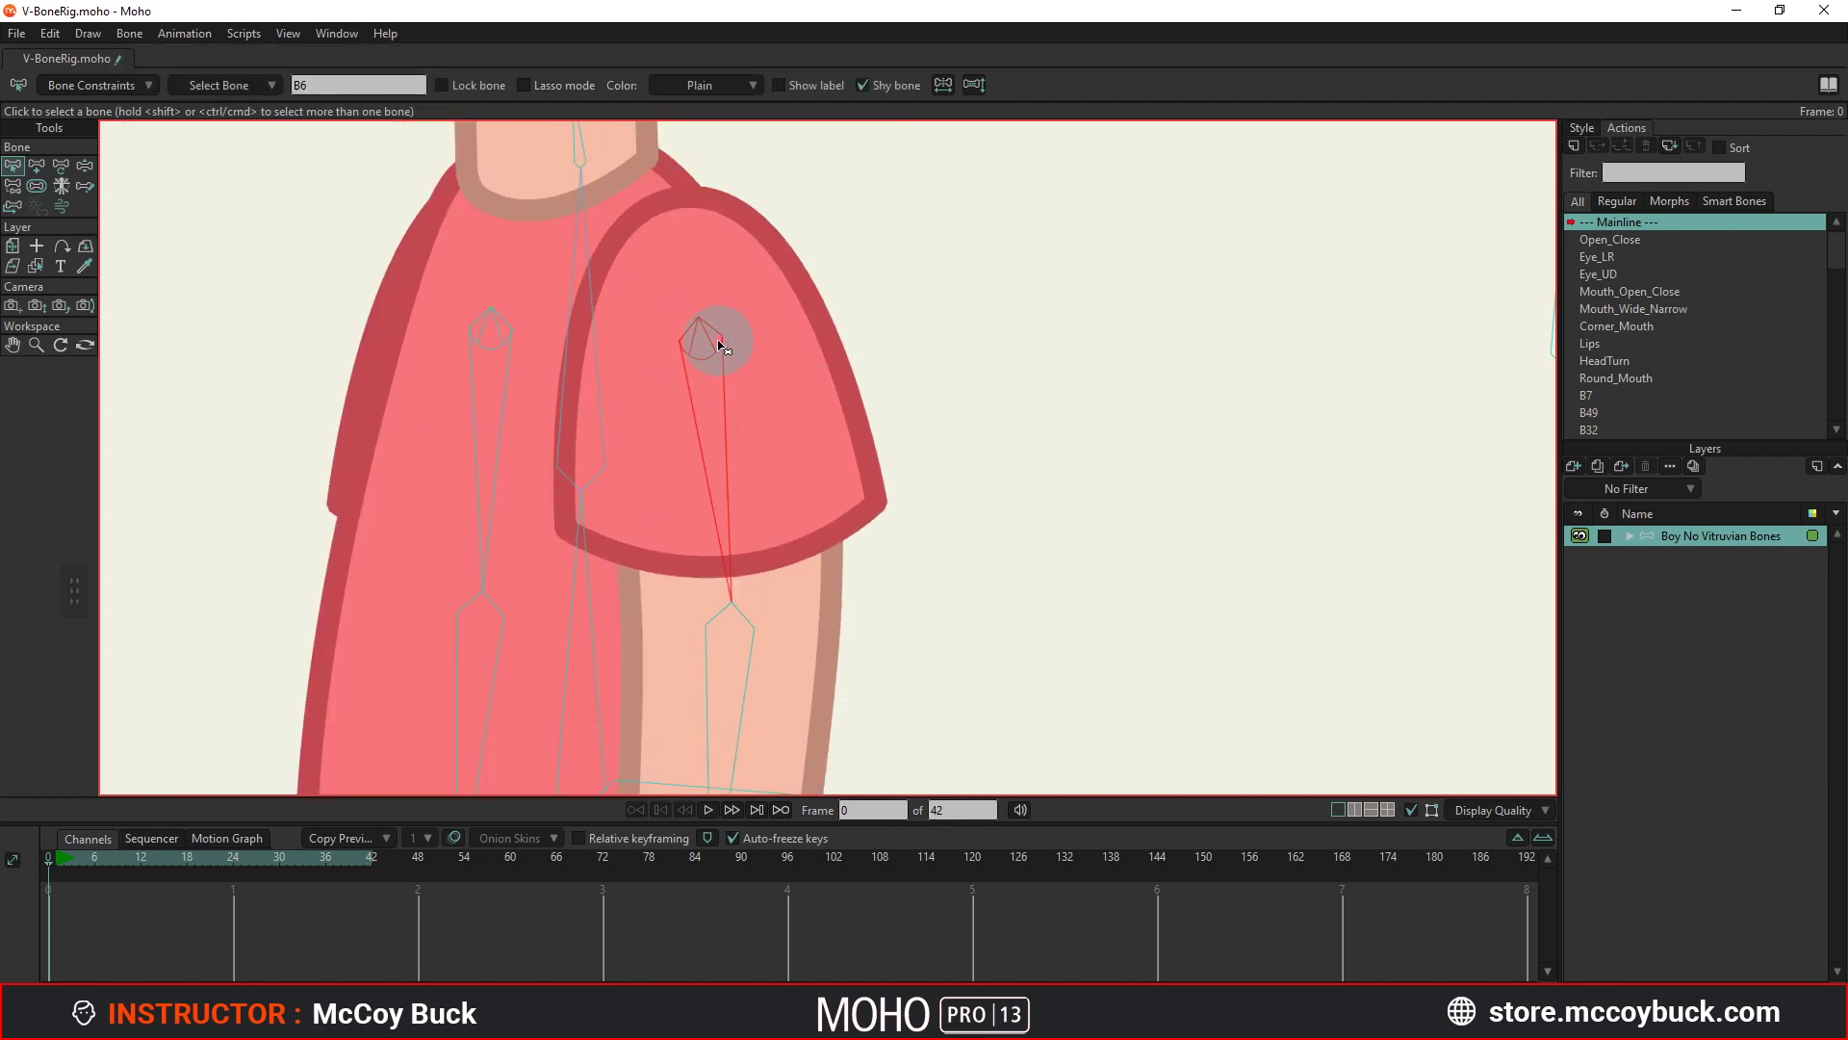
left_click(61, 185)
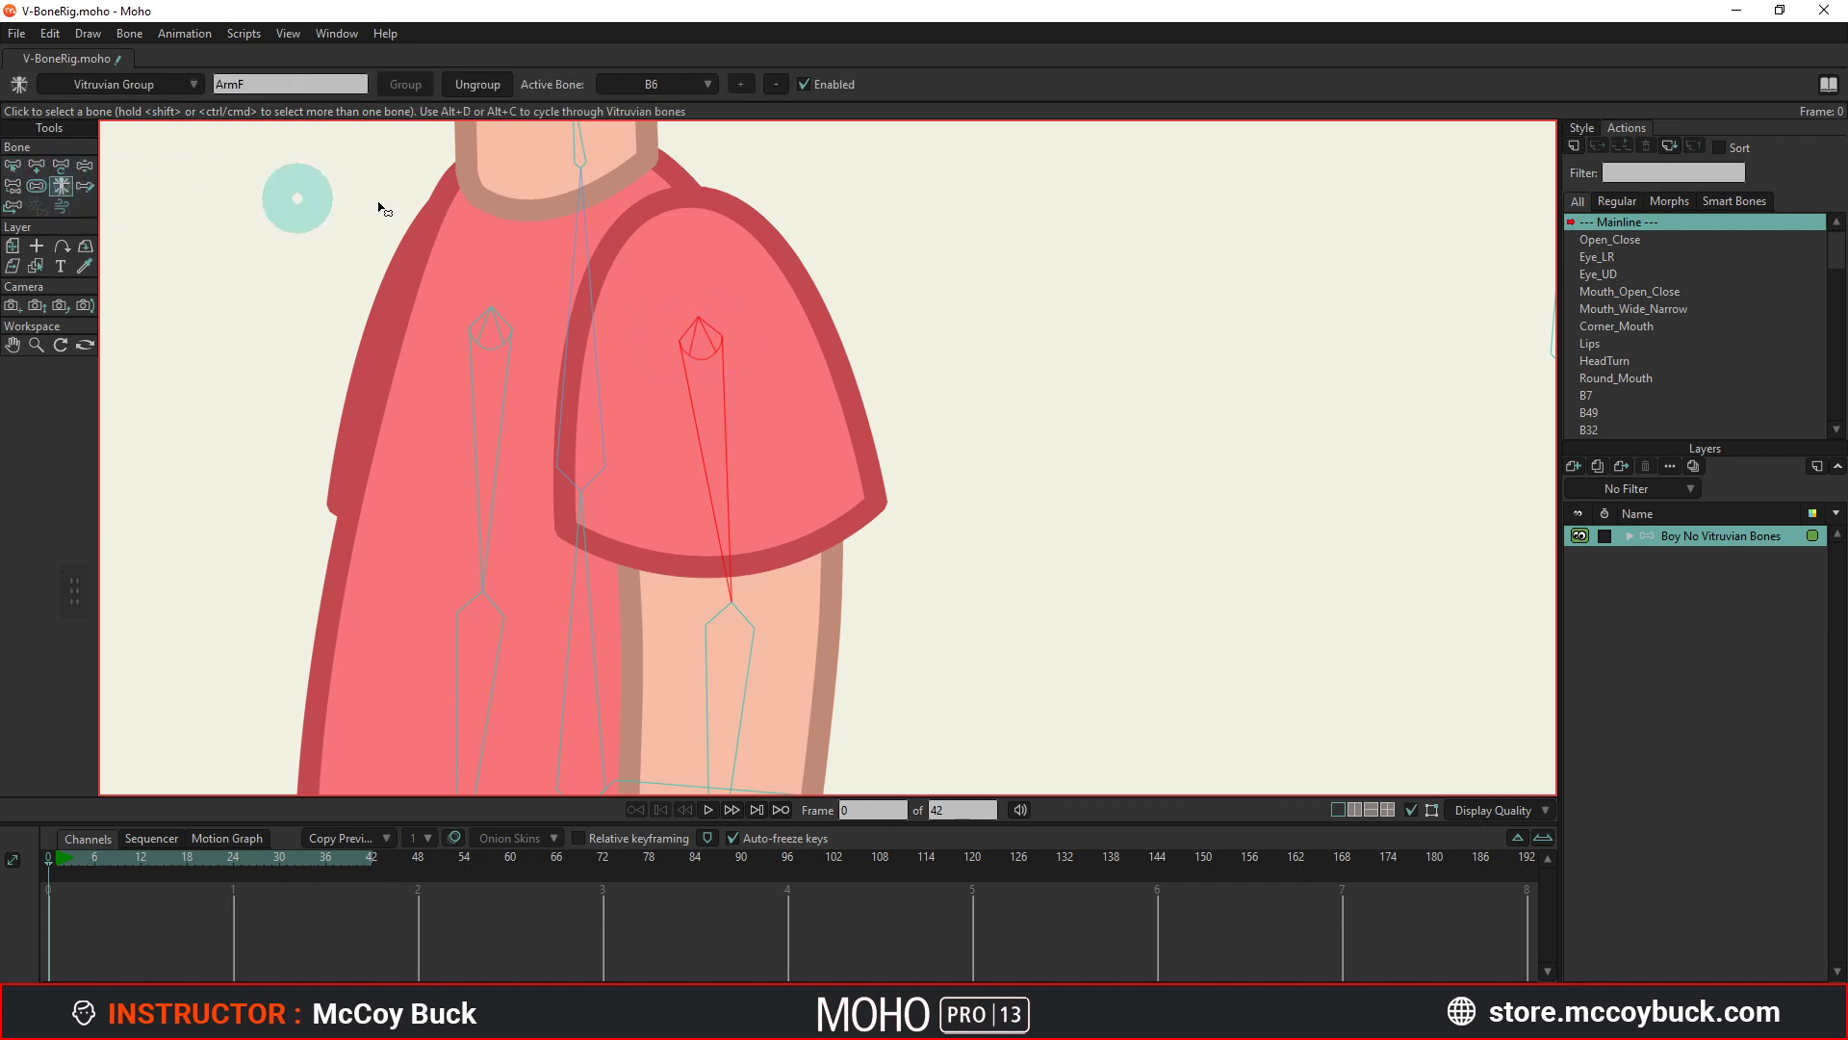
left_click(777, 83)
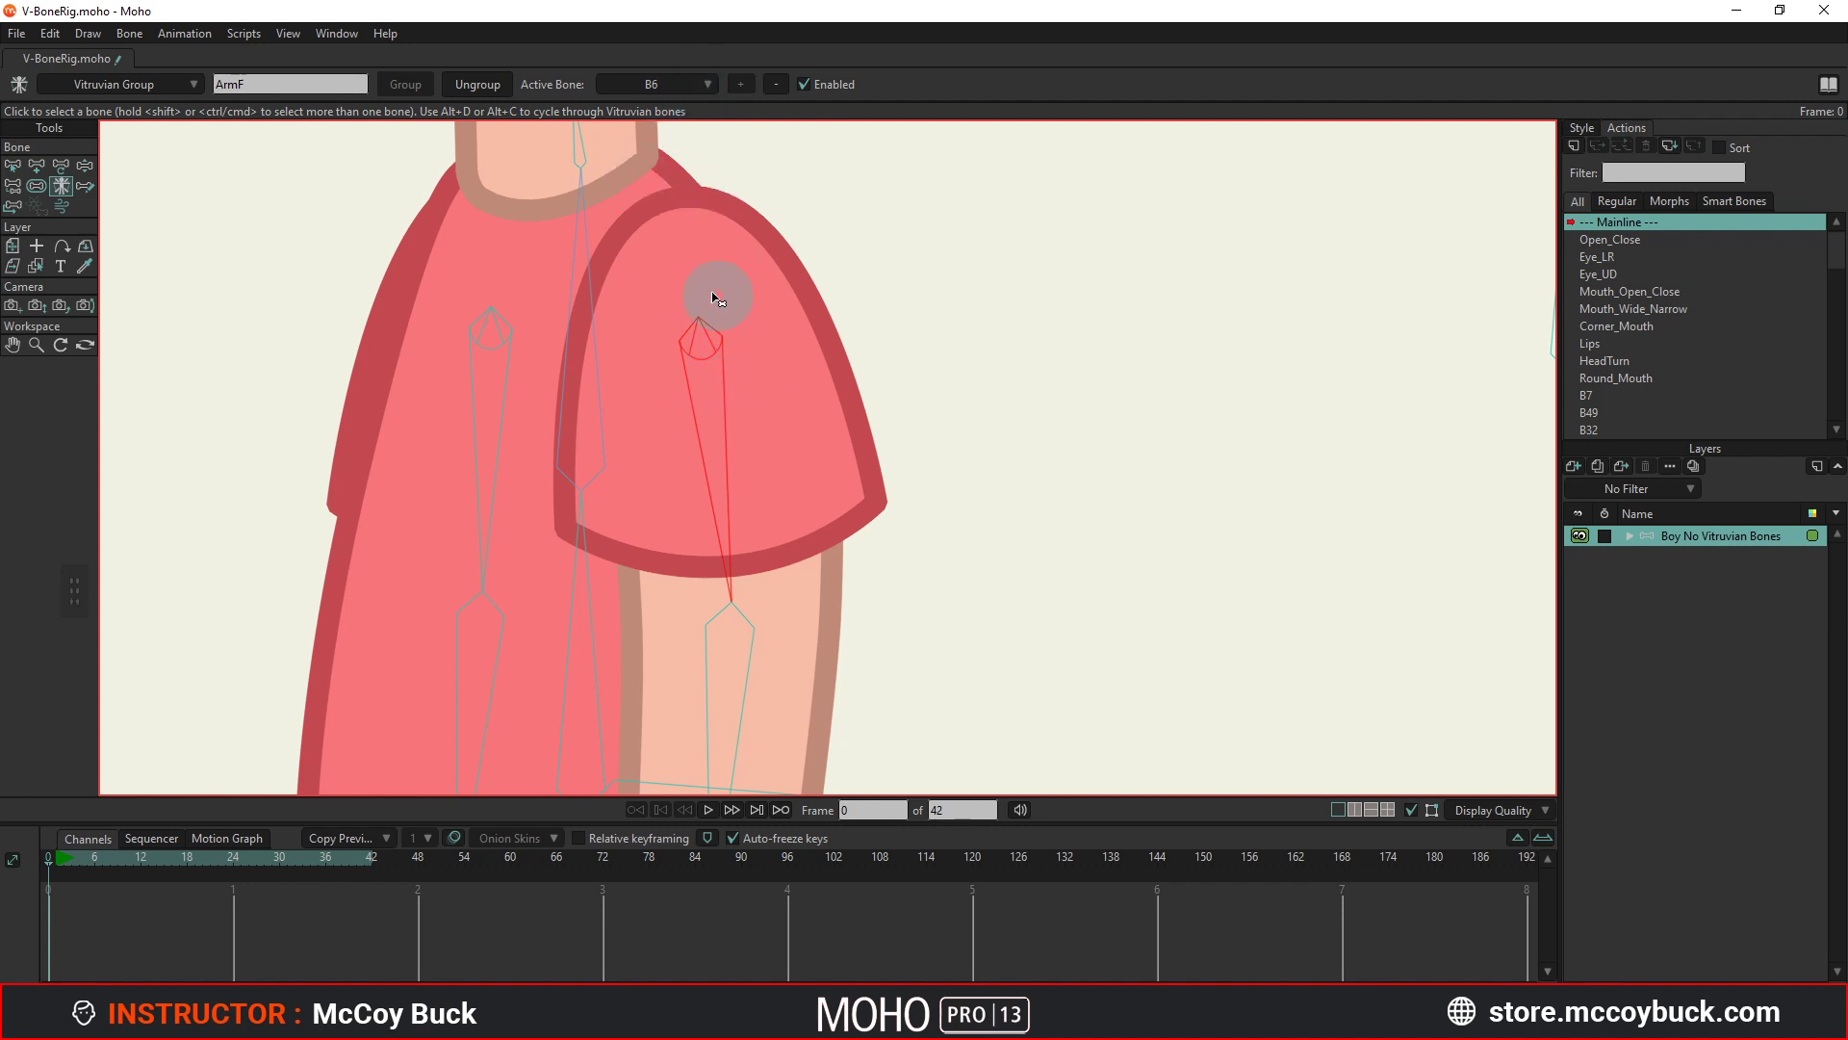
Make B40 the active bone of the ArmF group and remove it from that Vitruvian group.
scroll(721, 371, "down", 1)
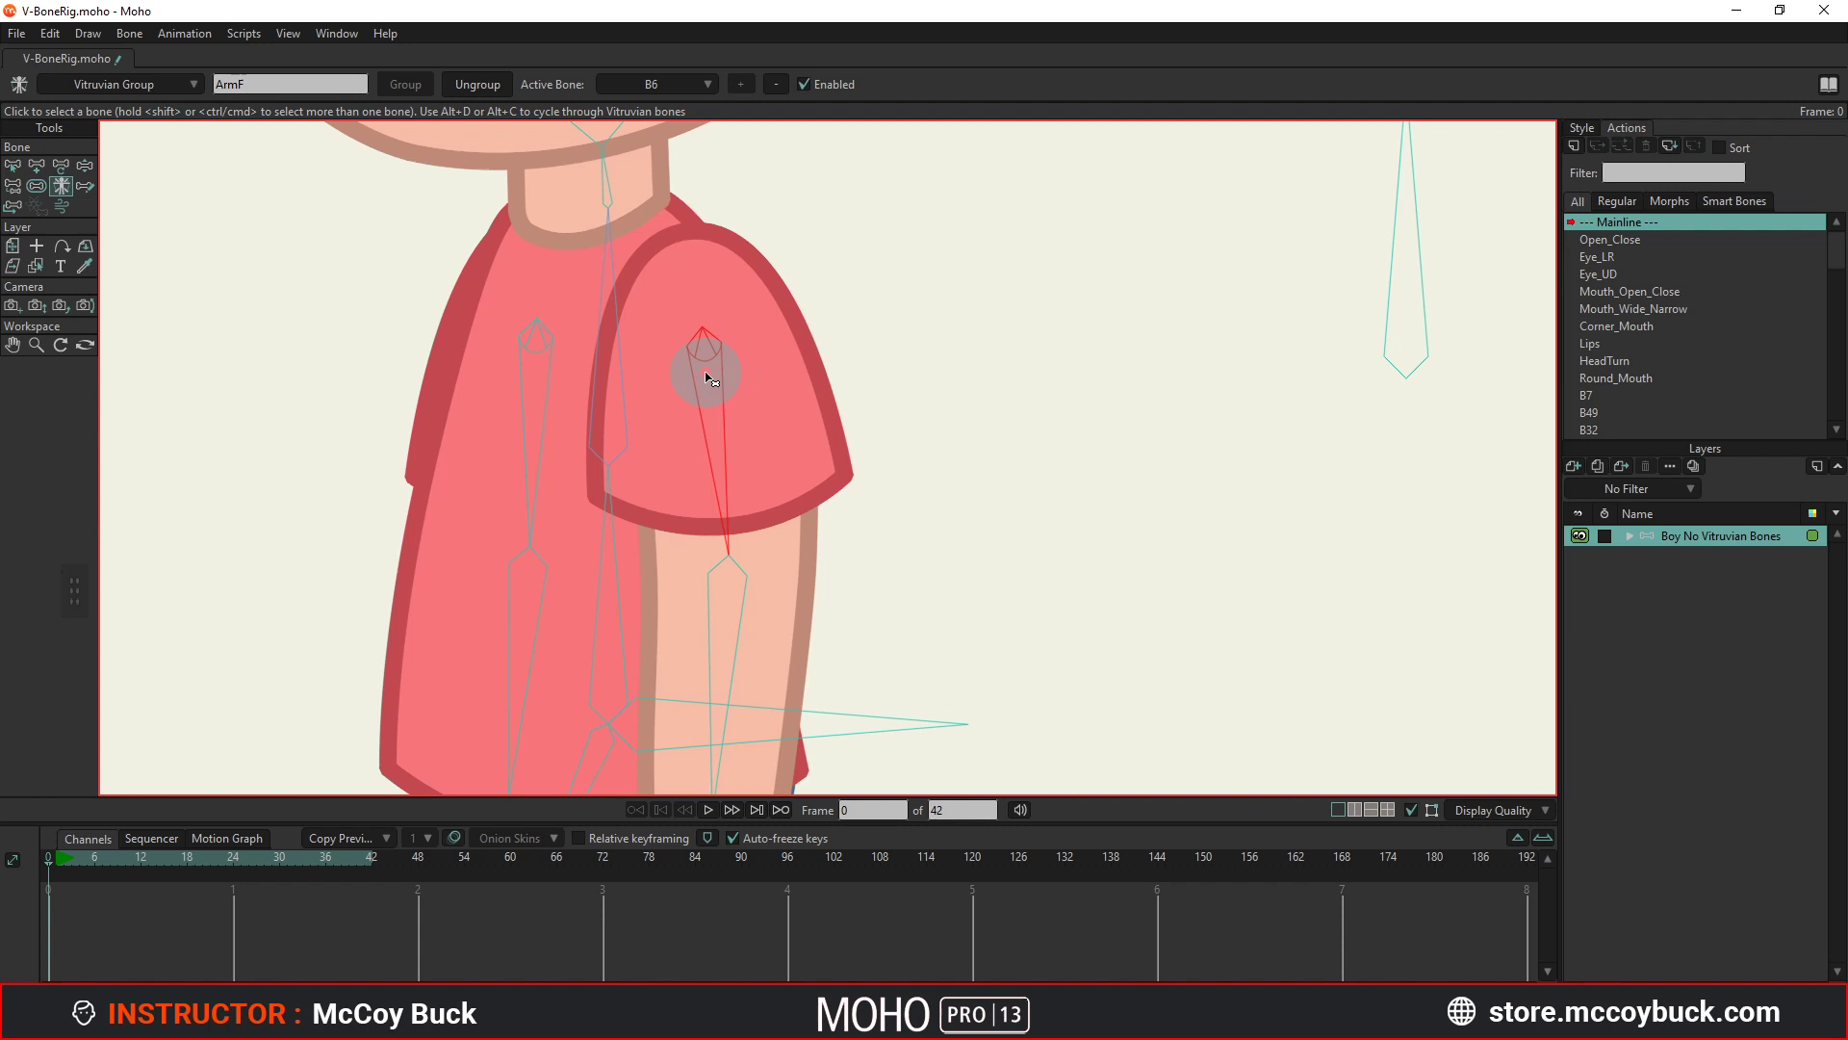
left_click(693, 89)
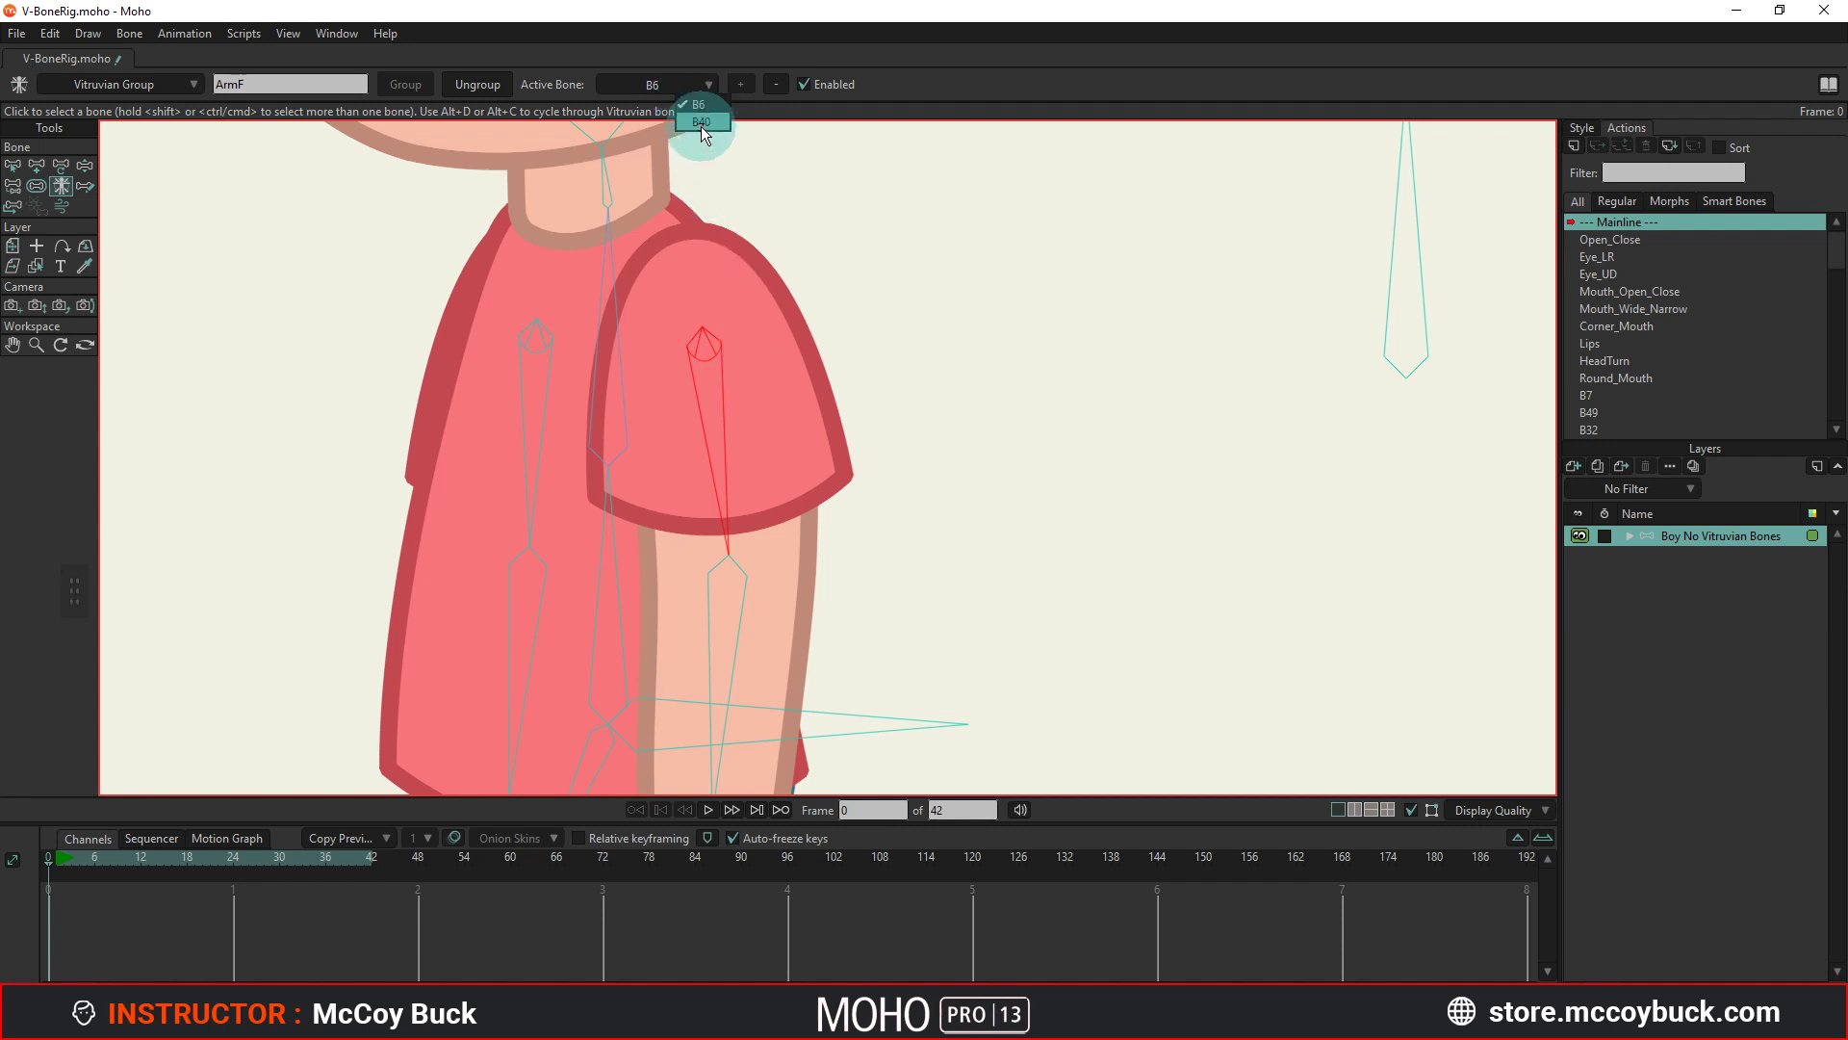
left_click(703, 124)
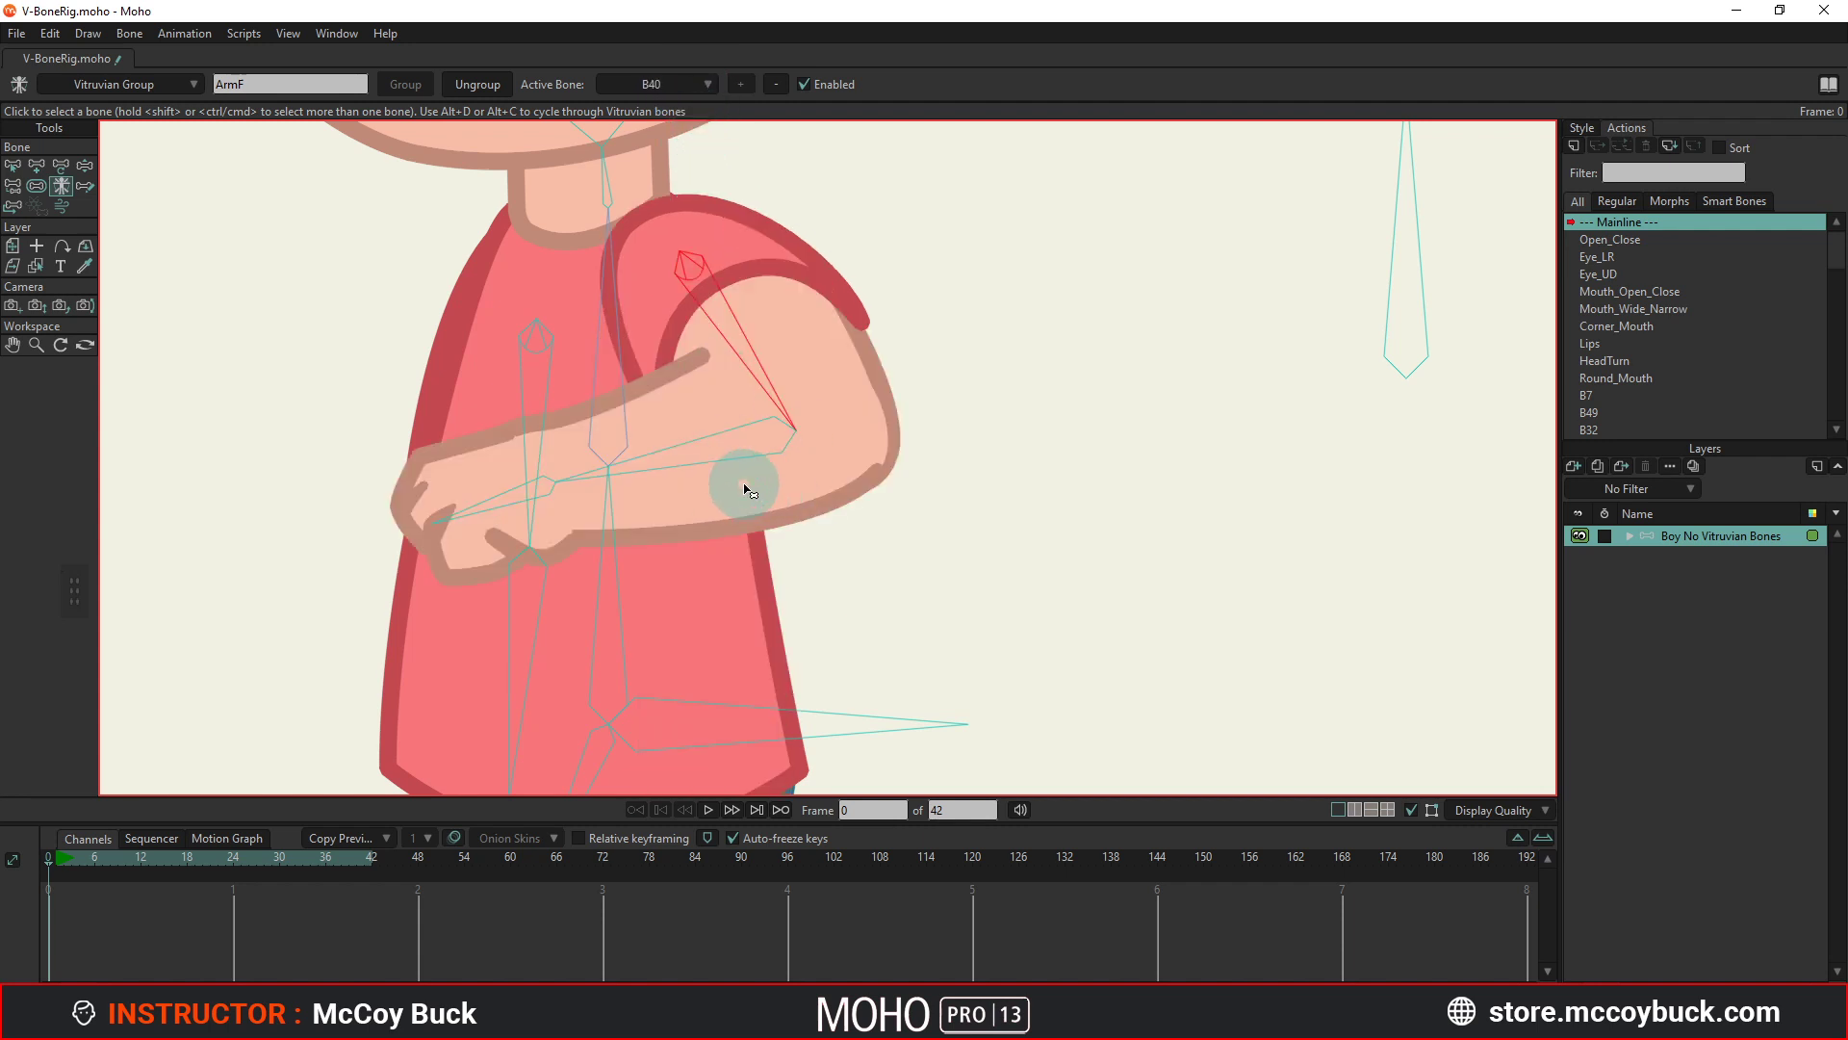
left_click(779, 88)
scroll(871, 471, "down", 3)
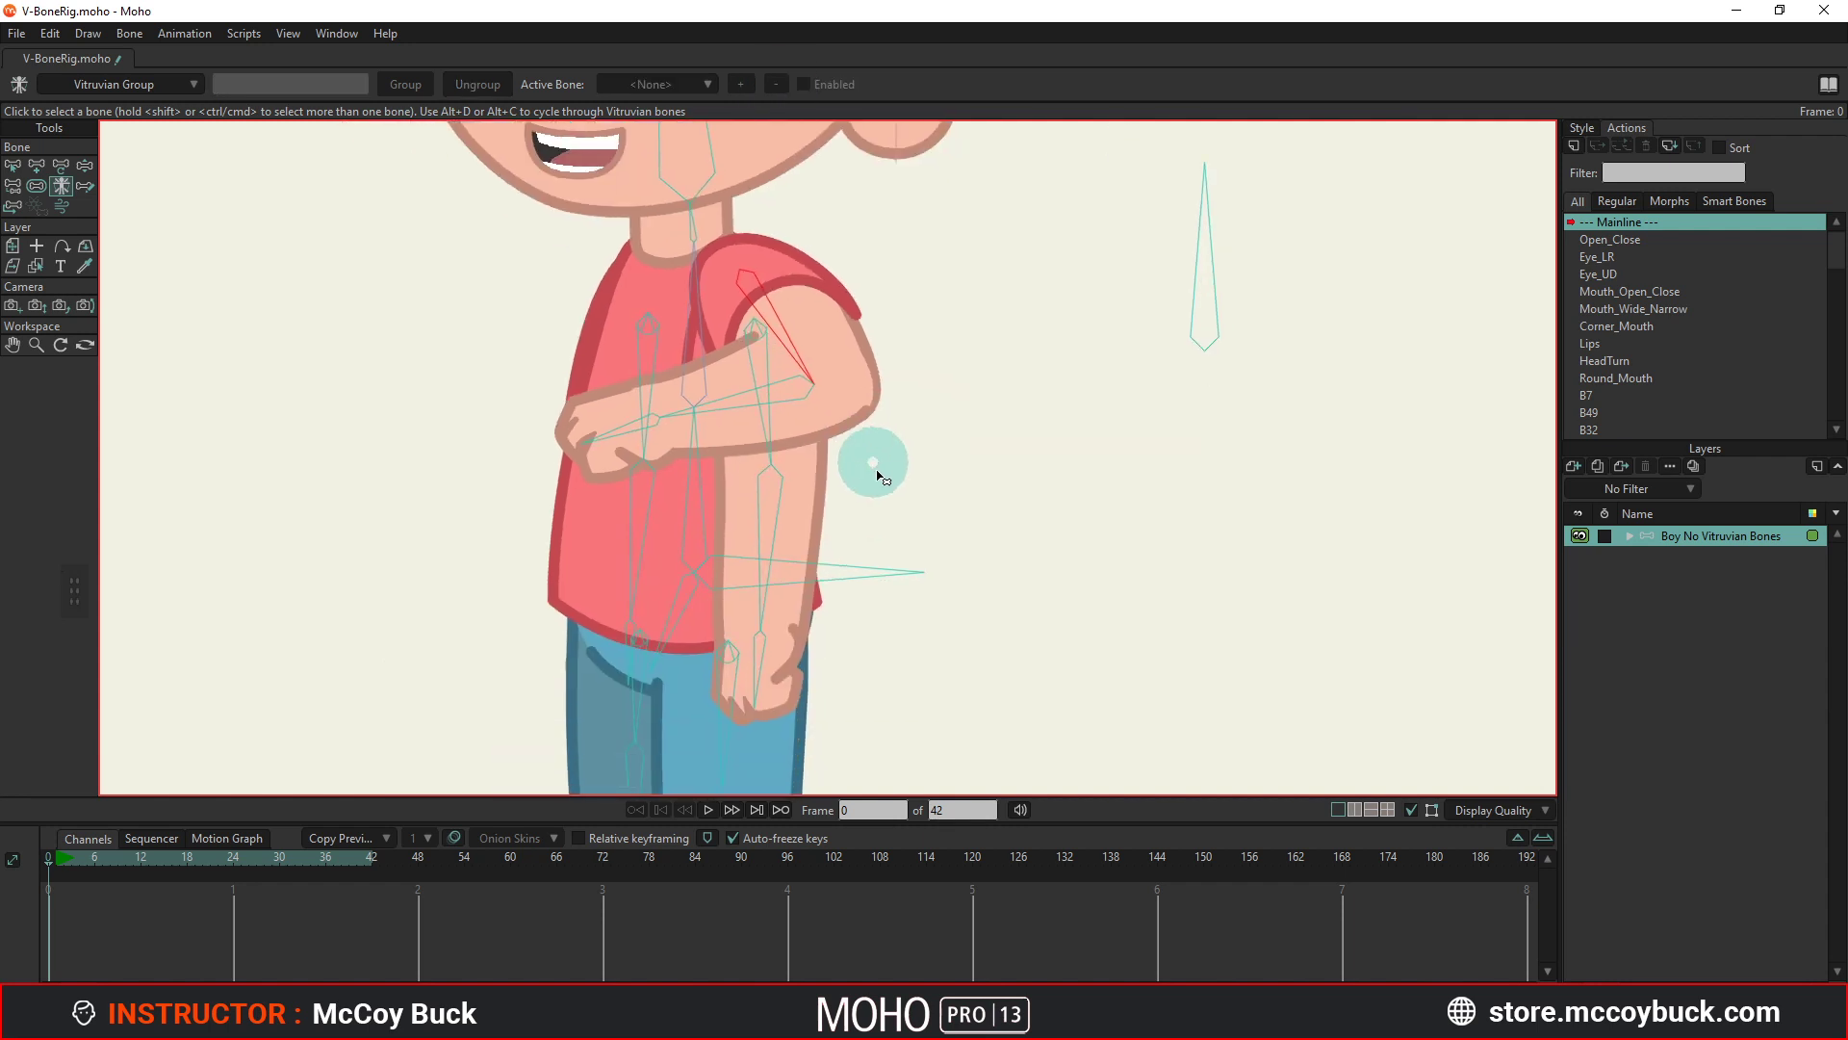
Select the front upper-arm bone B6 together with the bent-arm bone B40, and add B40 back to the ArmF group.
scroll(818, 339, "up", 3)
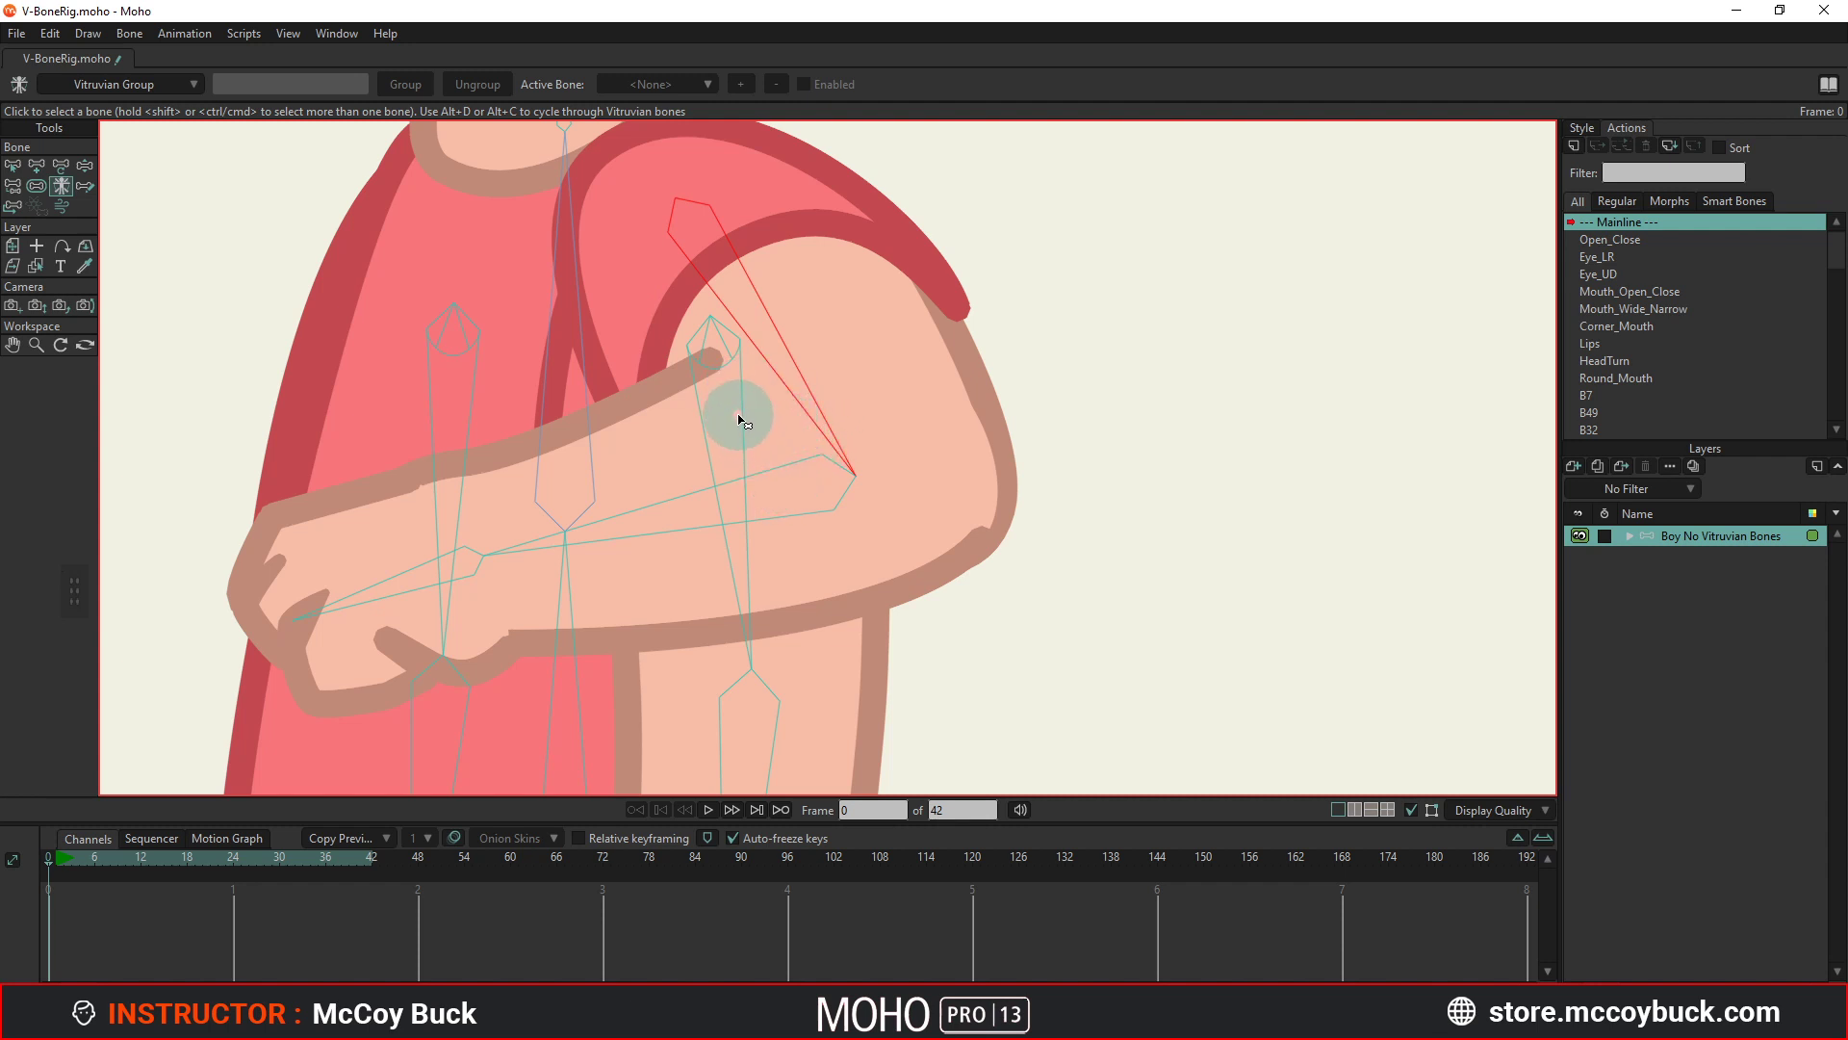
left_click(738, 420)
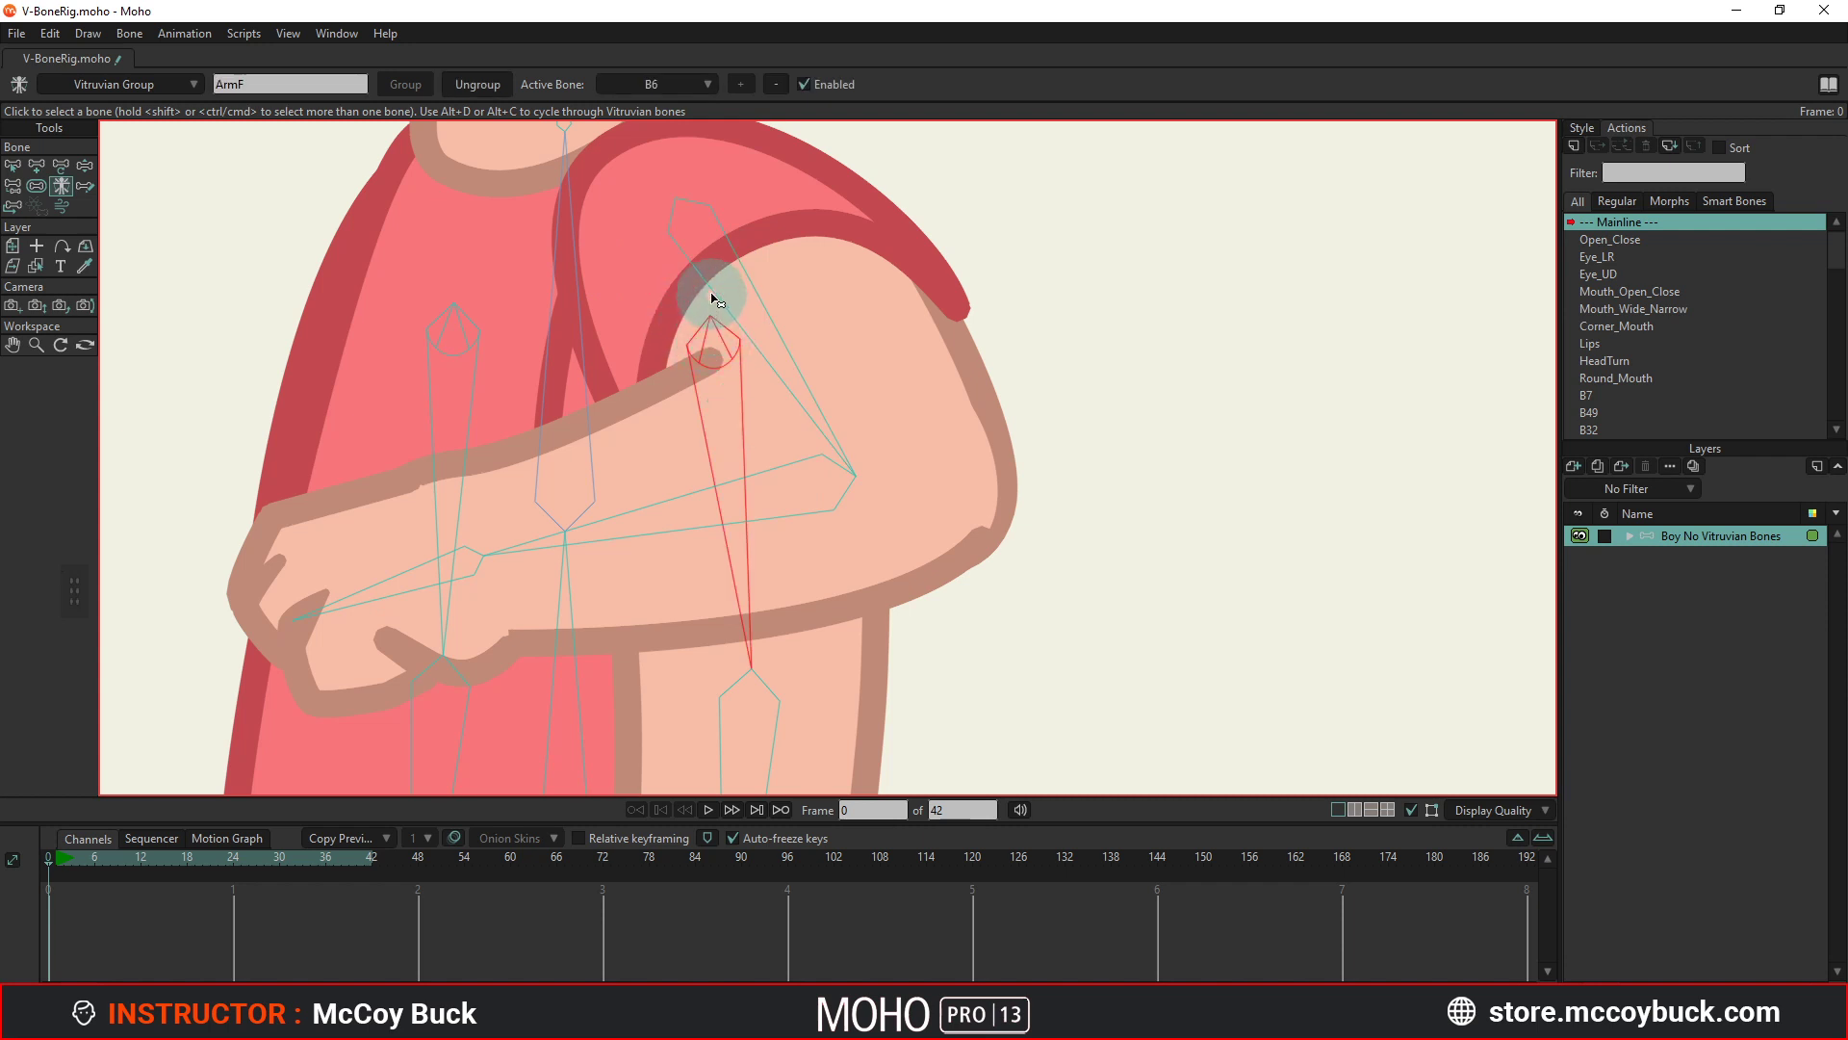
left_click(718, 296, "shift")
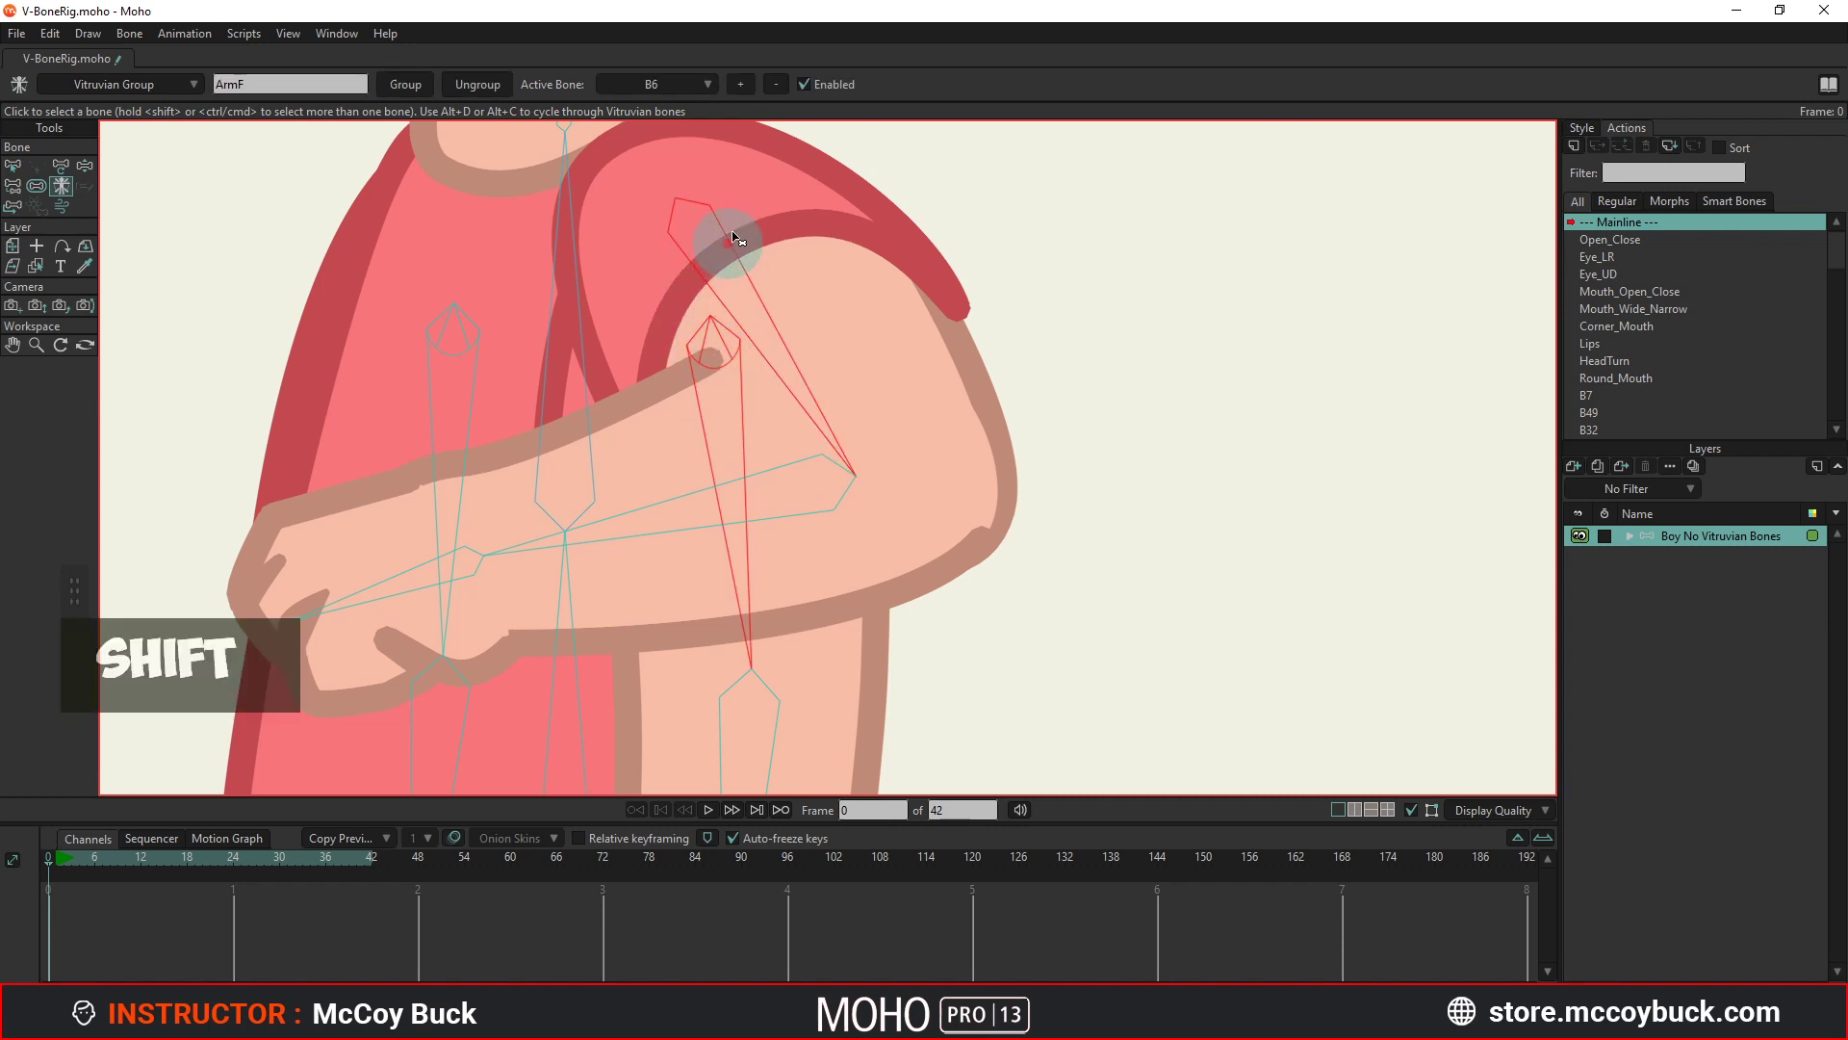
left_click(741, 88)
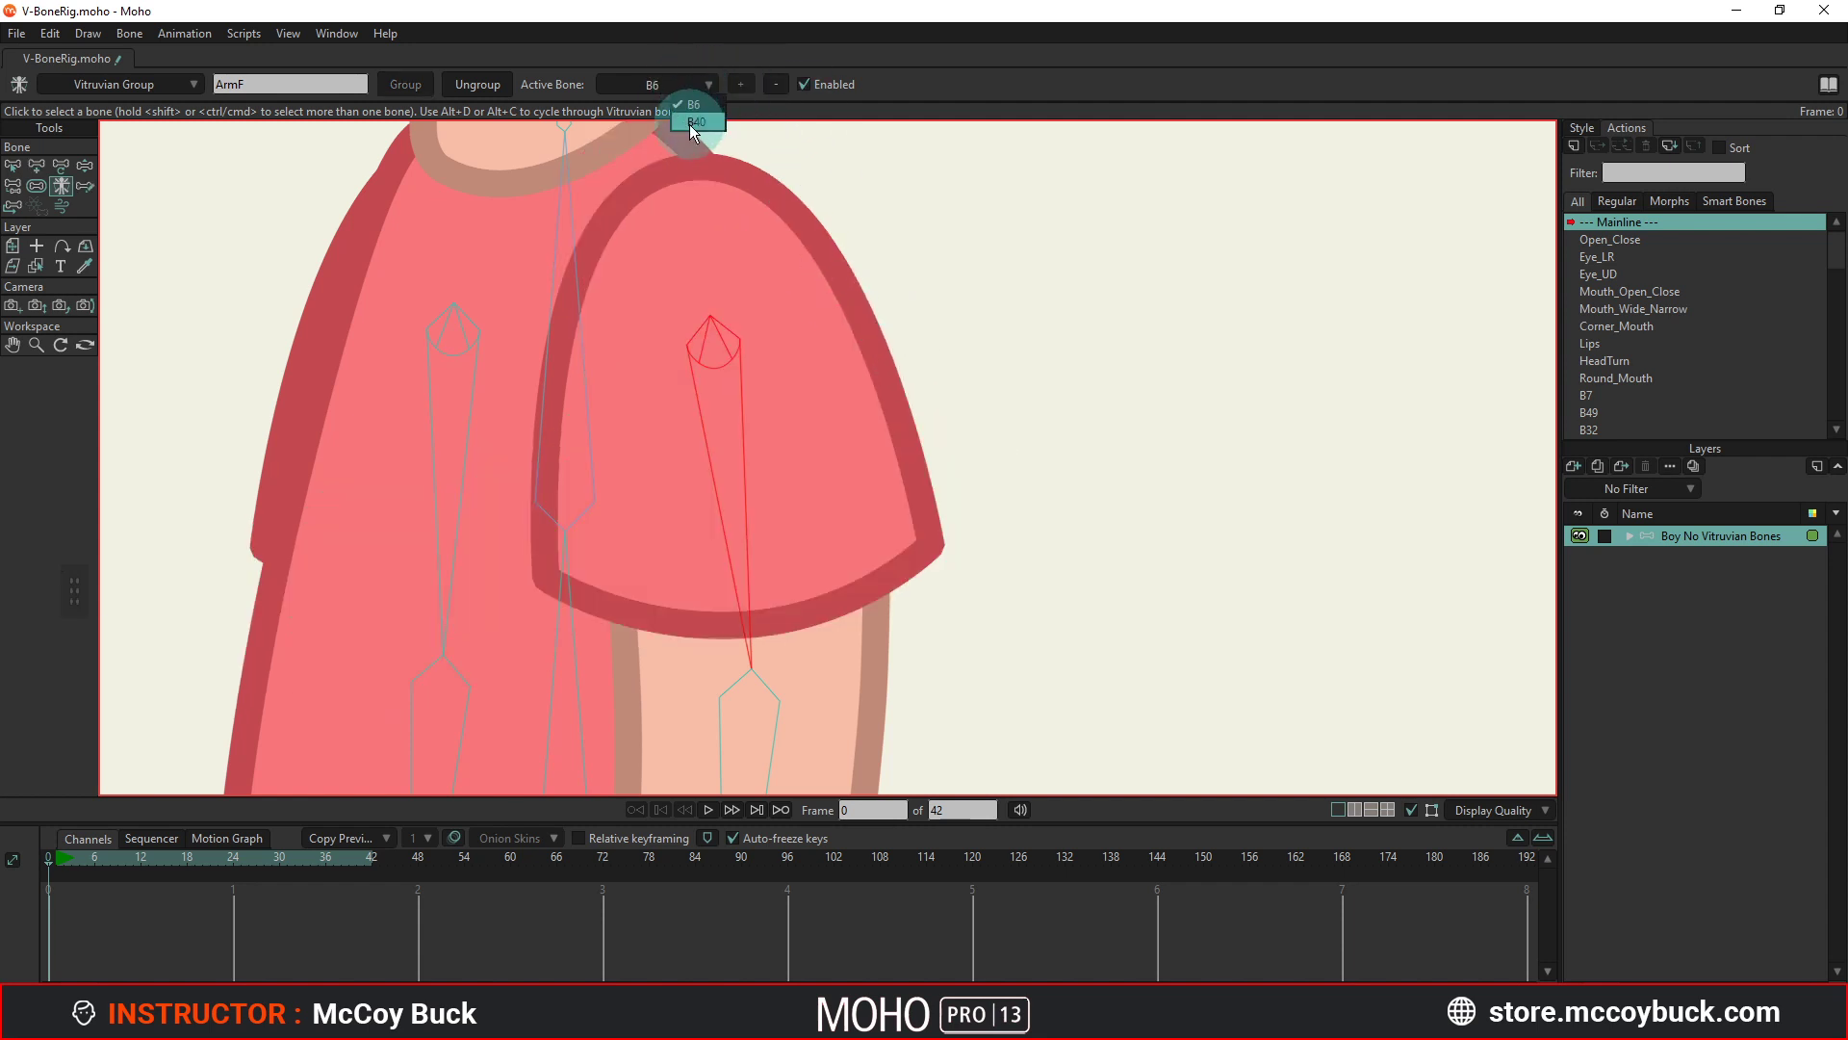
Switch the ArmF group's active bone back and forth between B40 and B6, ending on B6.
left_click(689, 122)
left_click(676, 84)
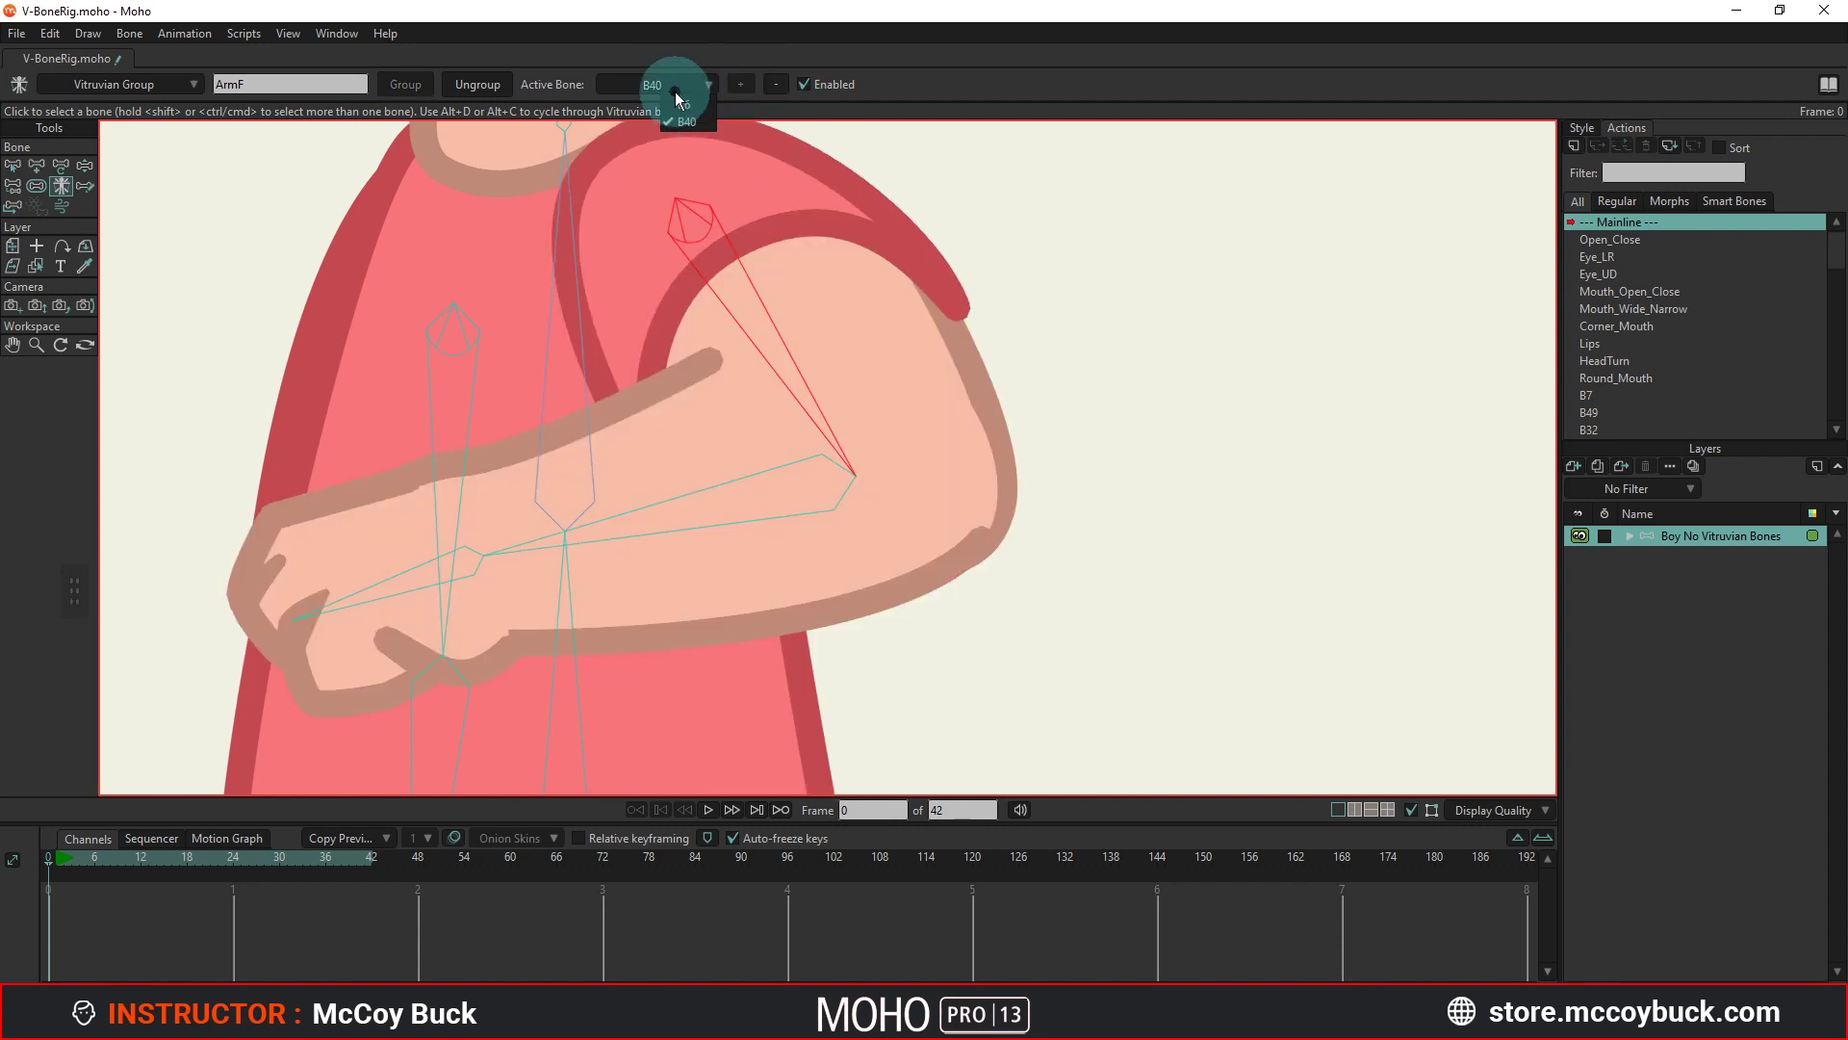
left_click(681, 102)
left_click(686, 86)
left_click(695, 123)
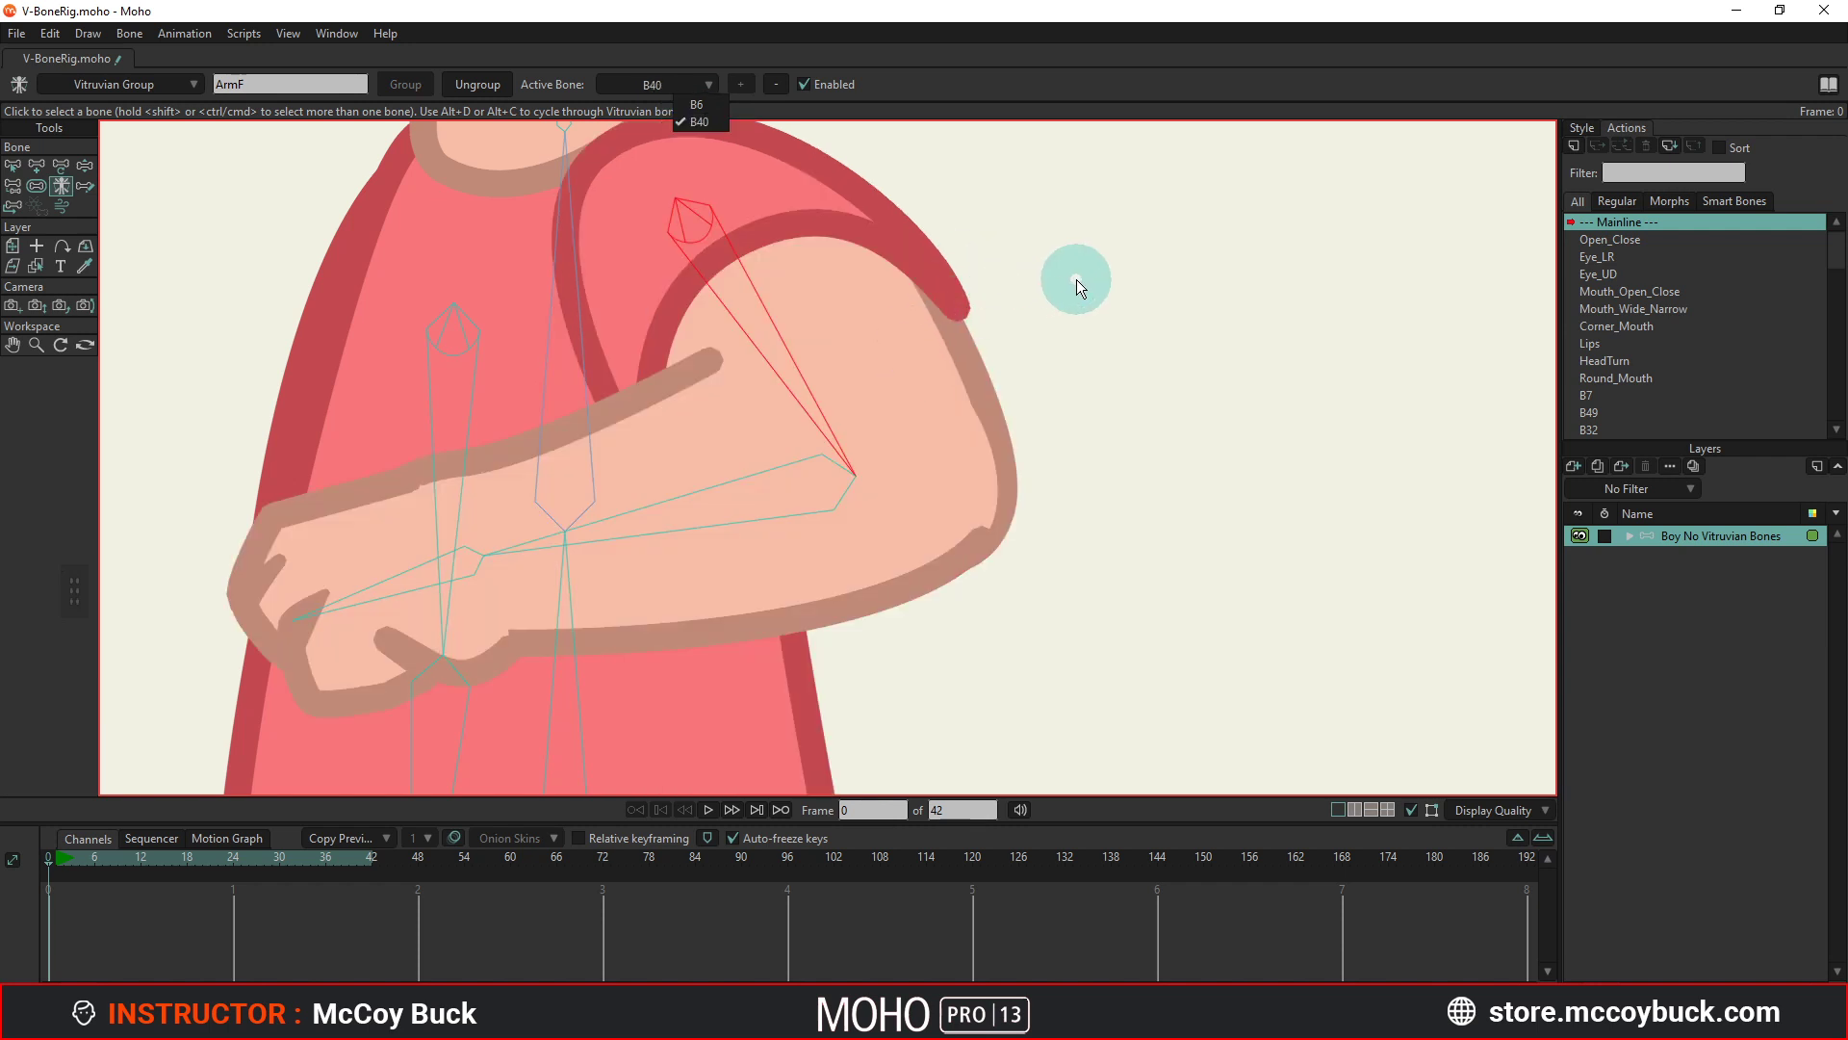
left_click(1076, 279)
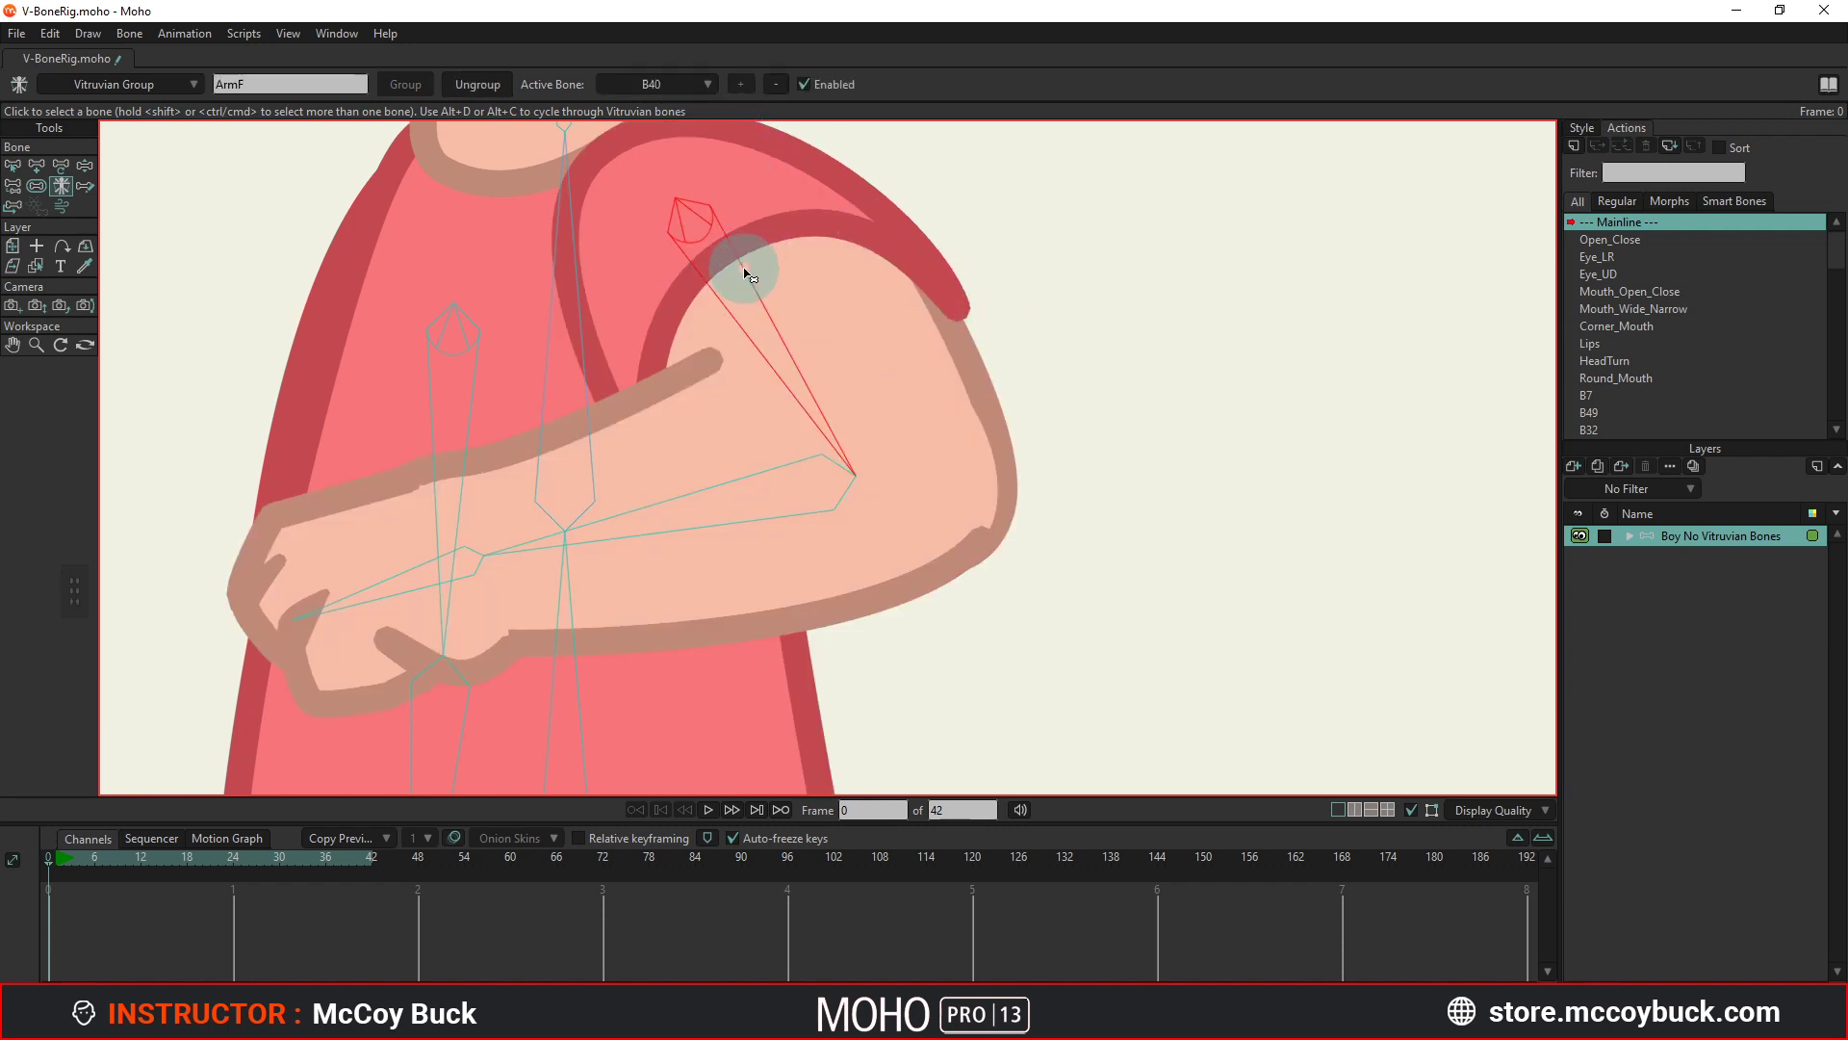
left_click(697, 104)
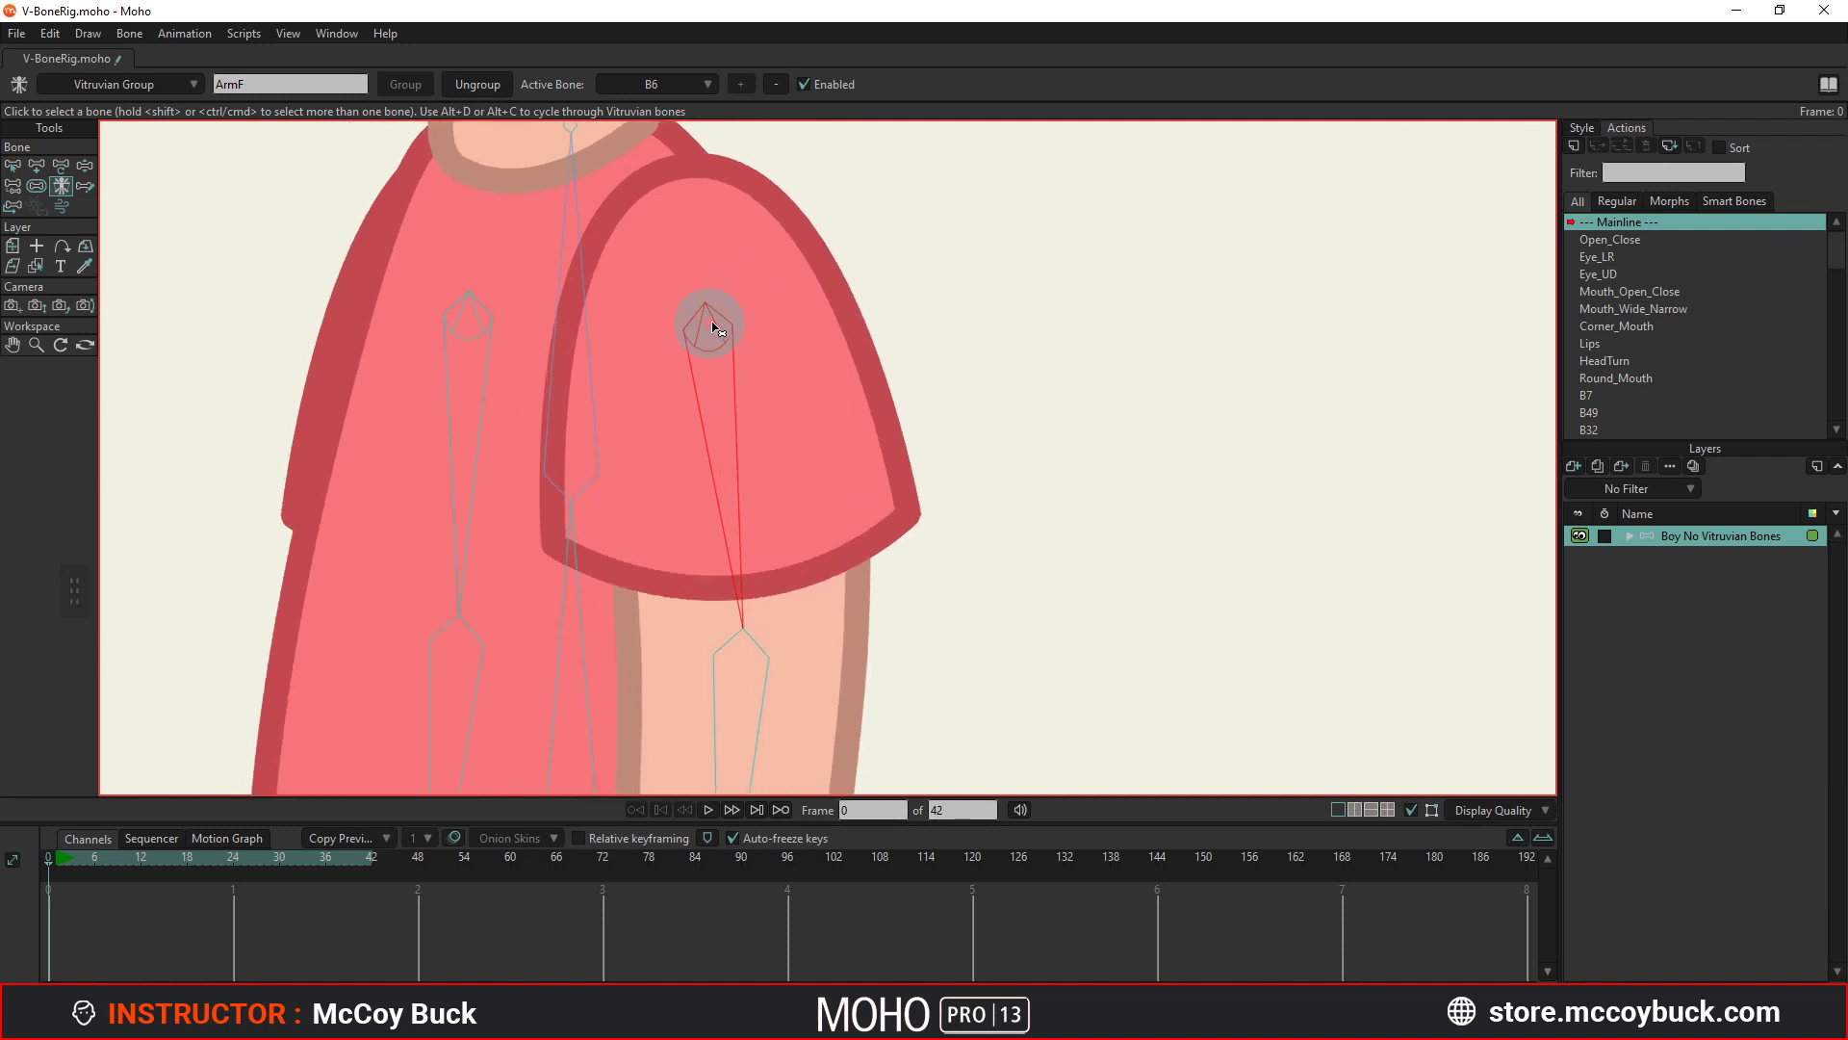
Try ungrouping the ArmF Vitruvian bones, examine the overlapping arms, and undo the ungrouping.
left_click(479, 88)
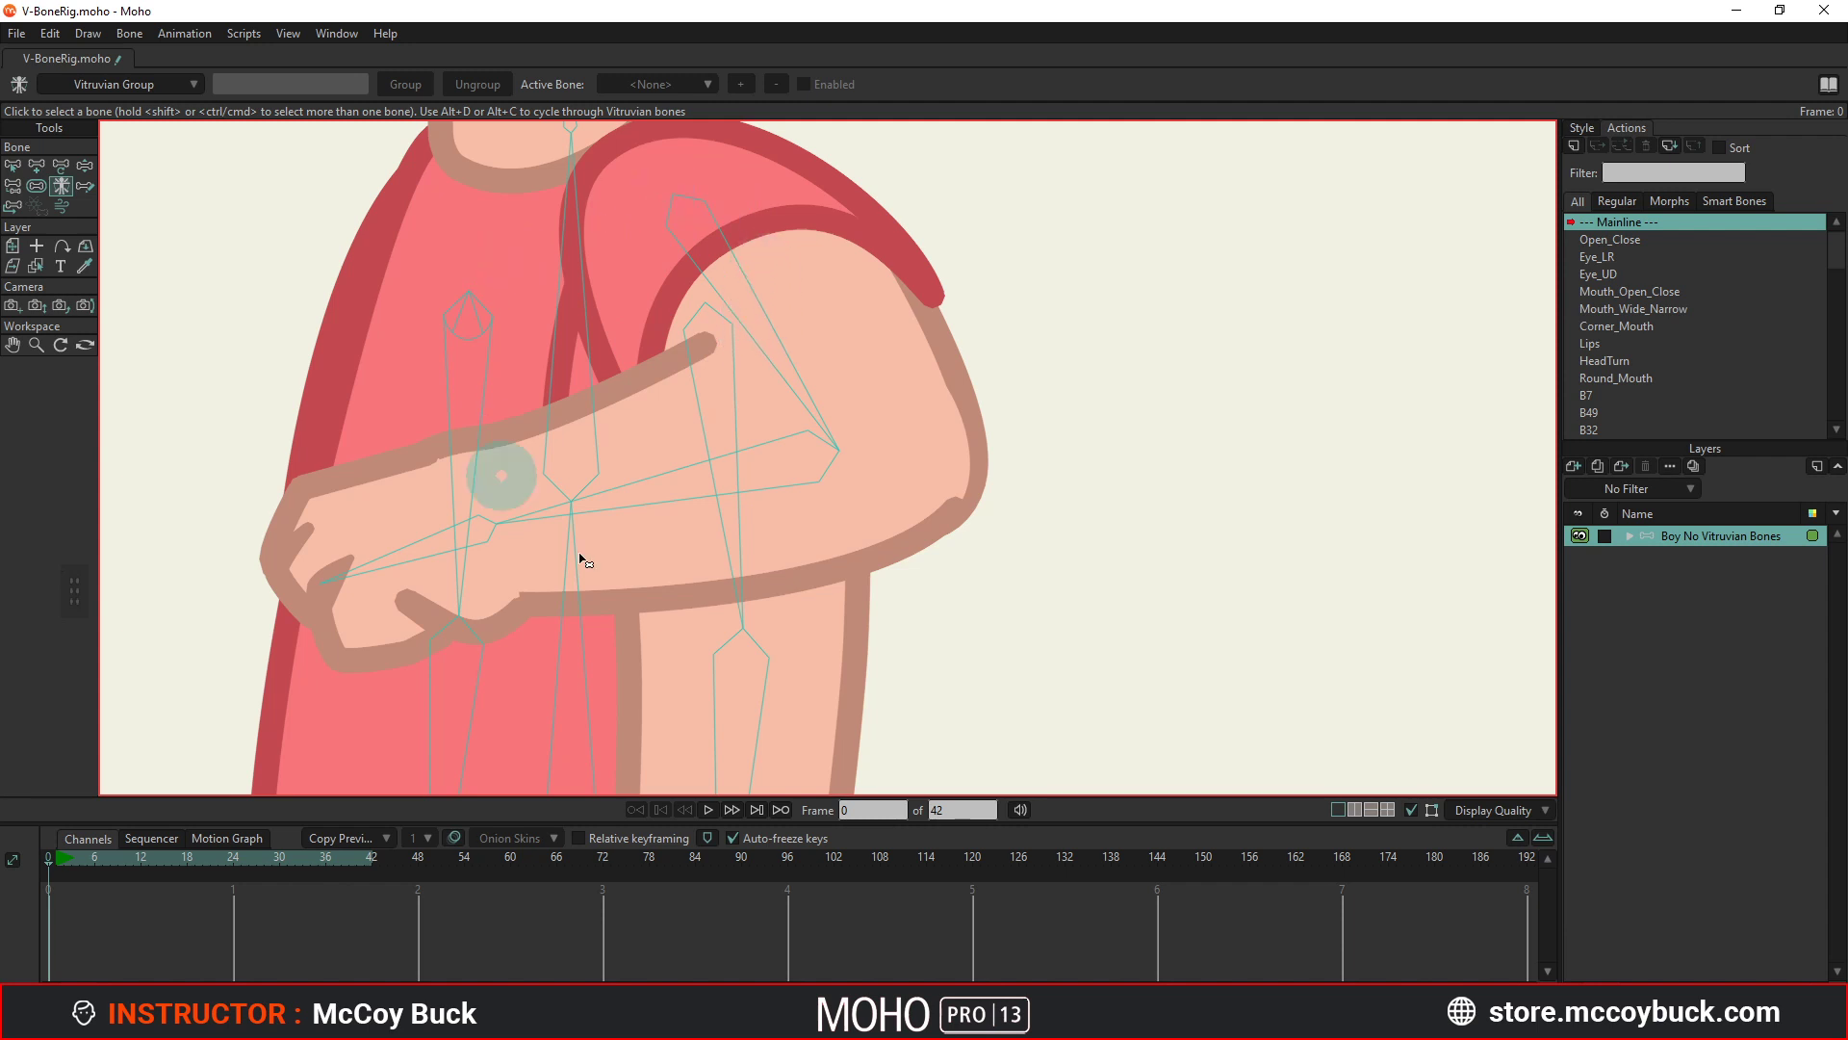
scroll(581, 560, "down", 2)
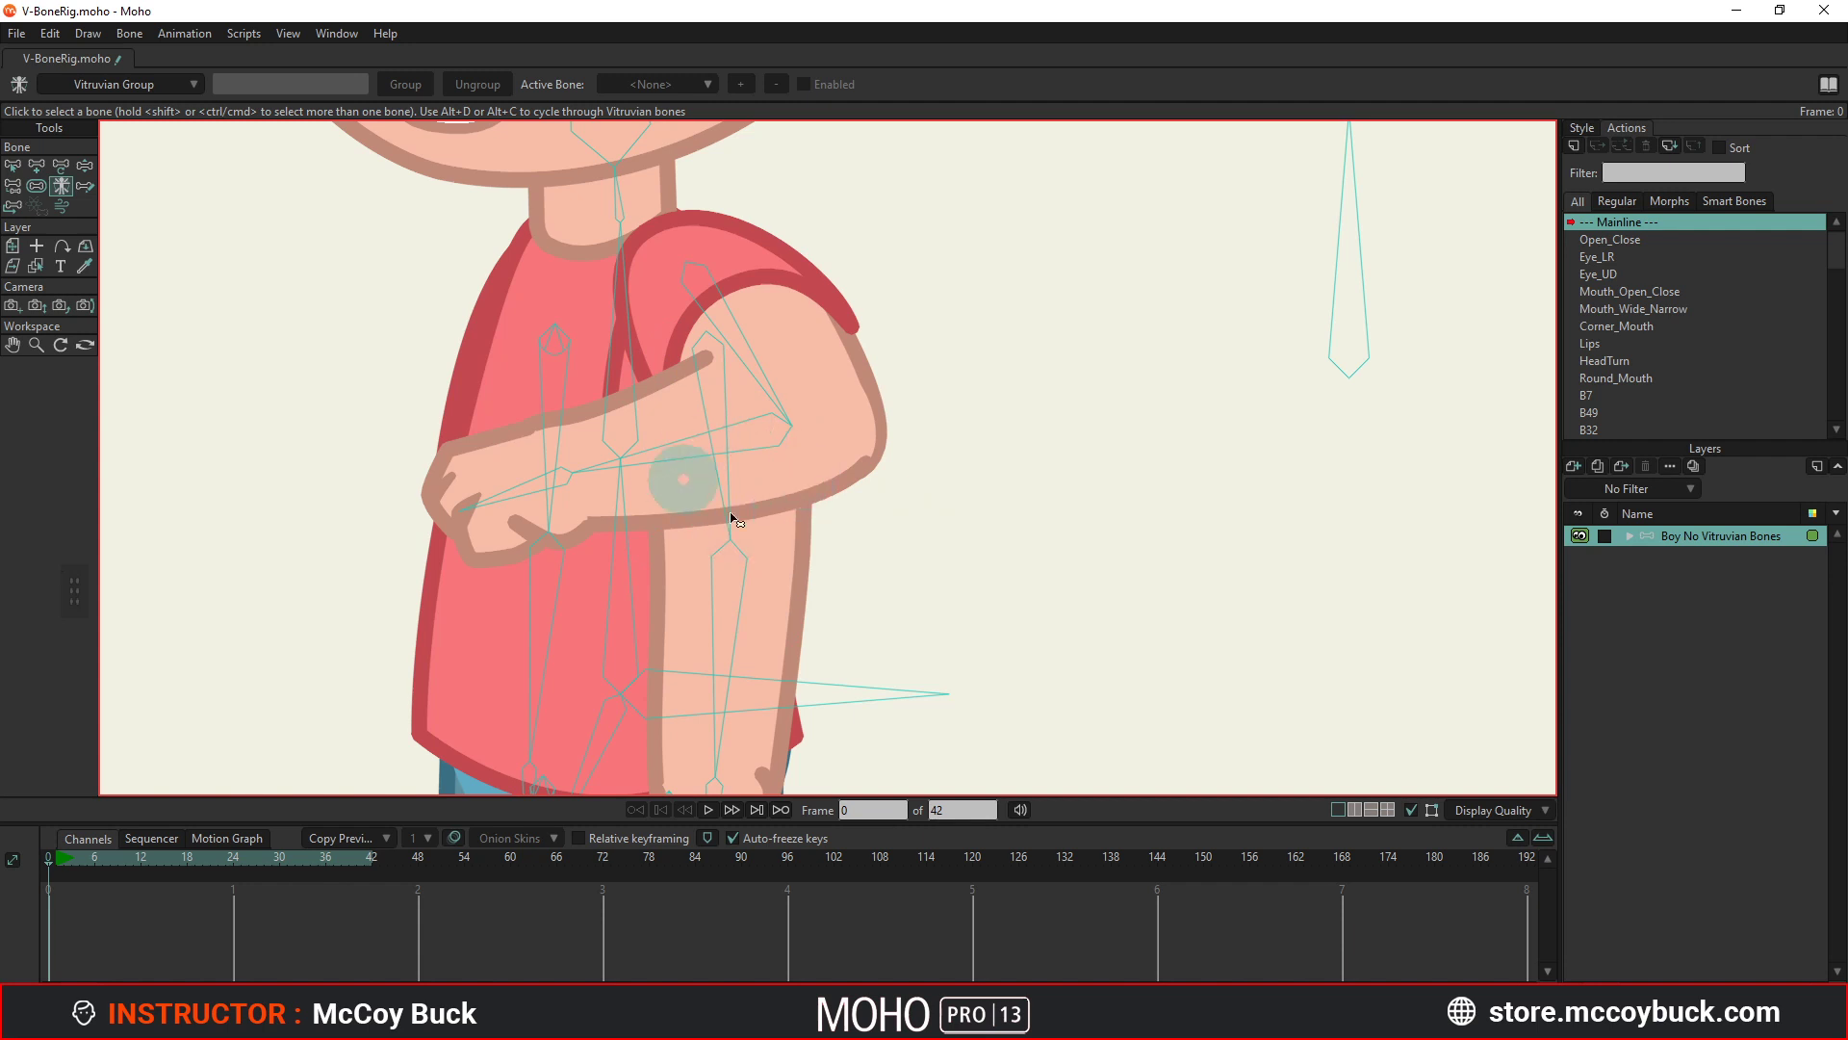
scroll(733, 497, "up", 2)
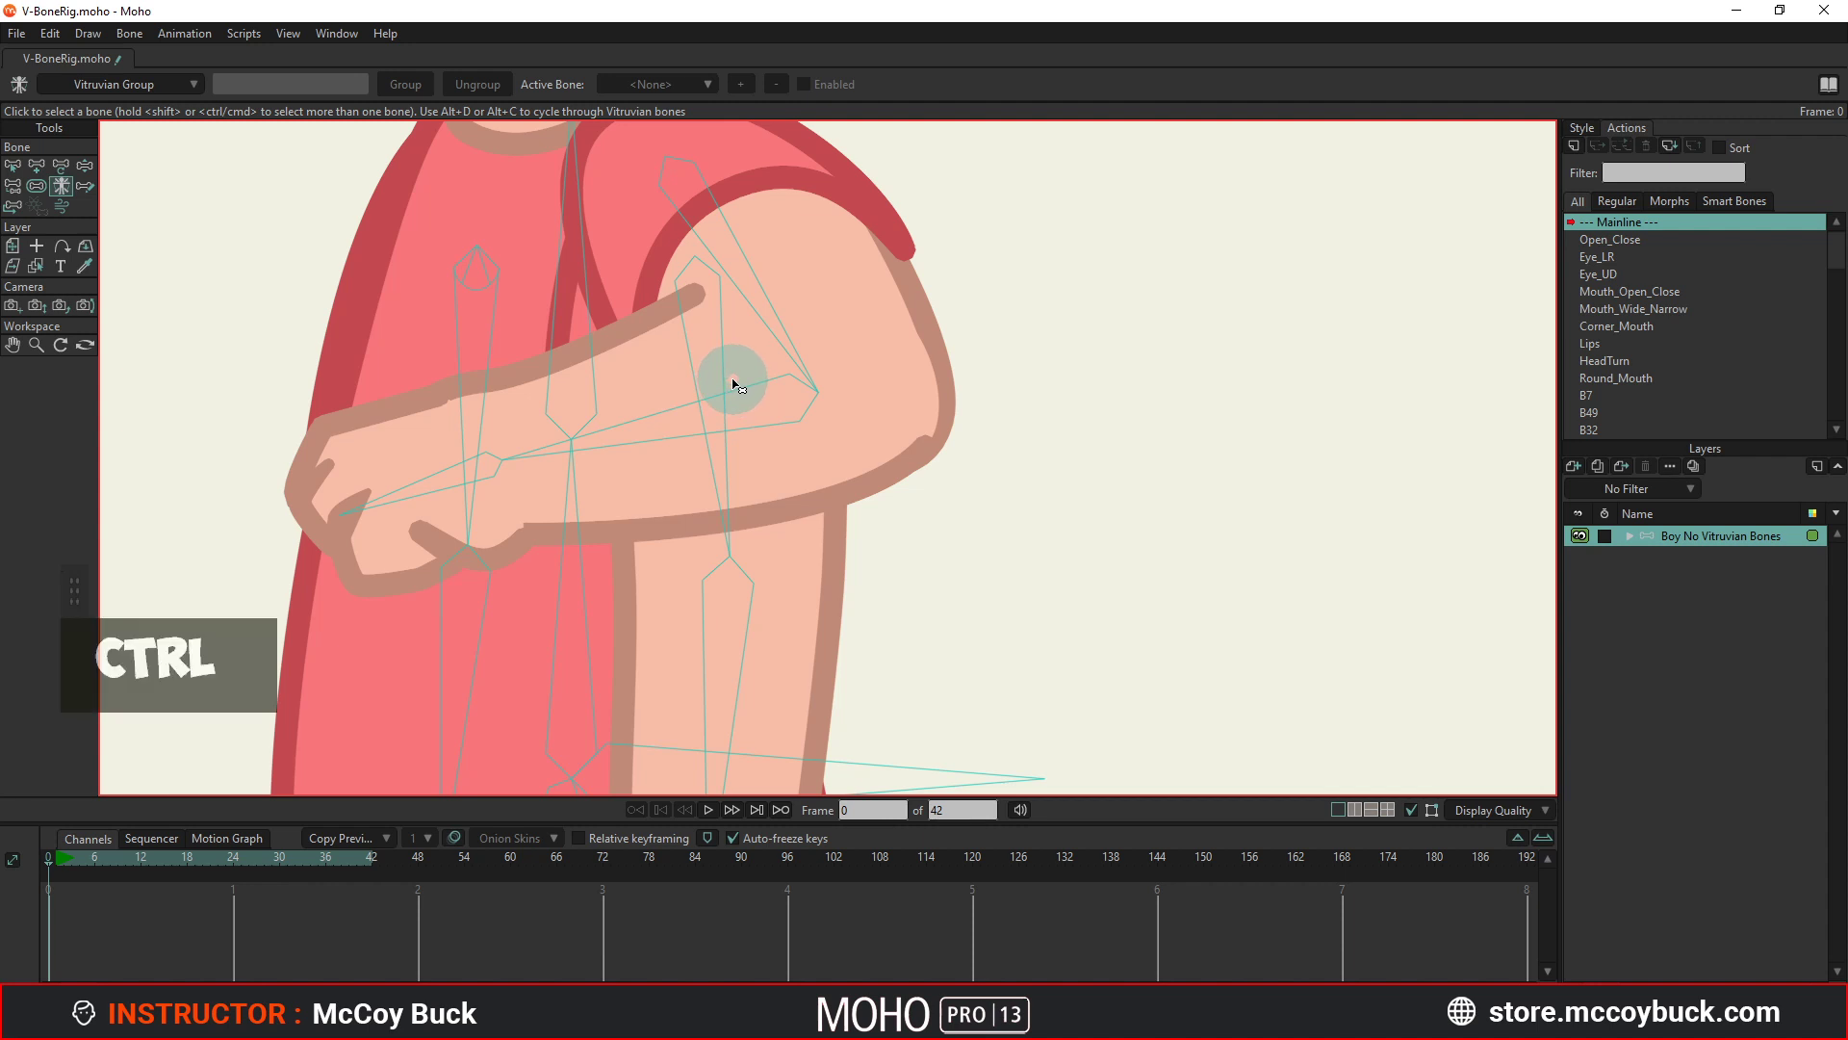
key("ctrl+z")
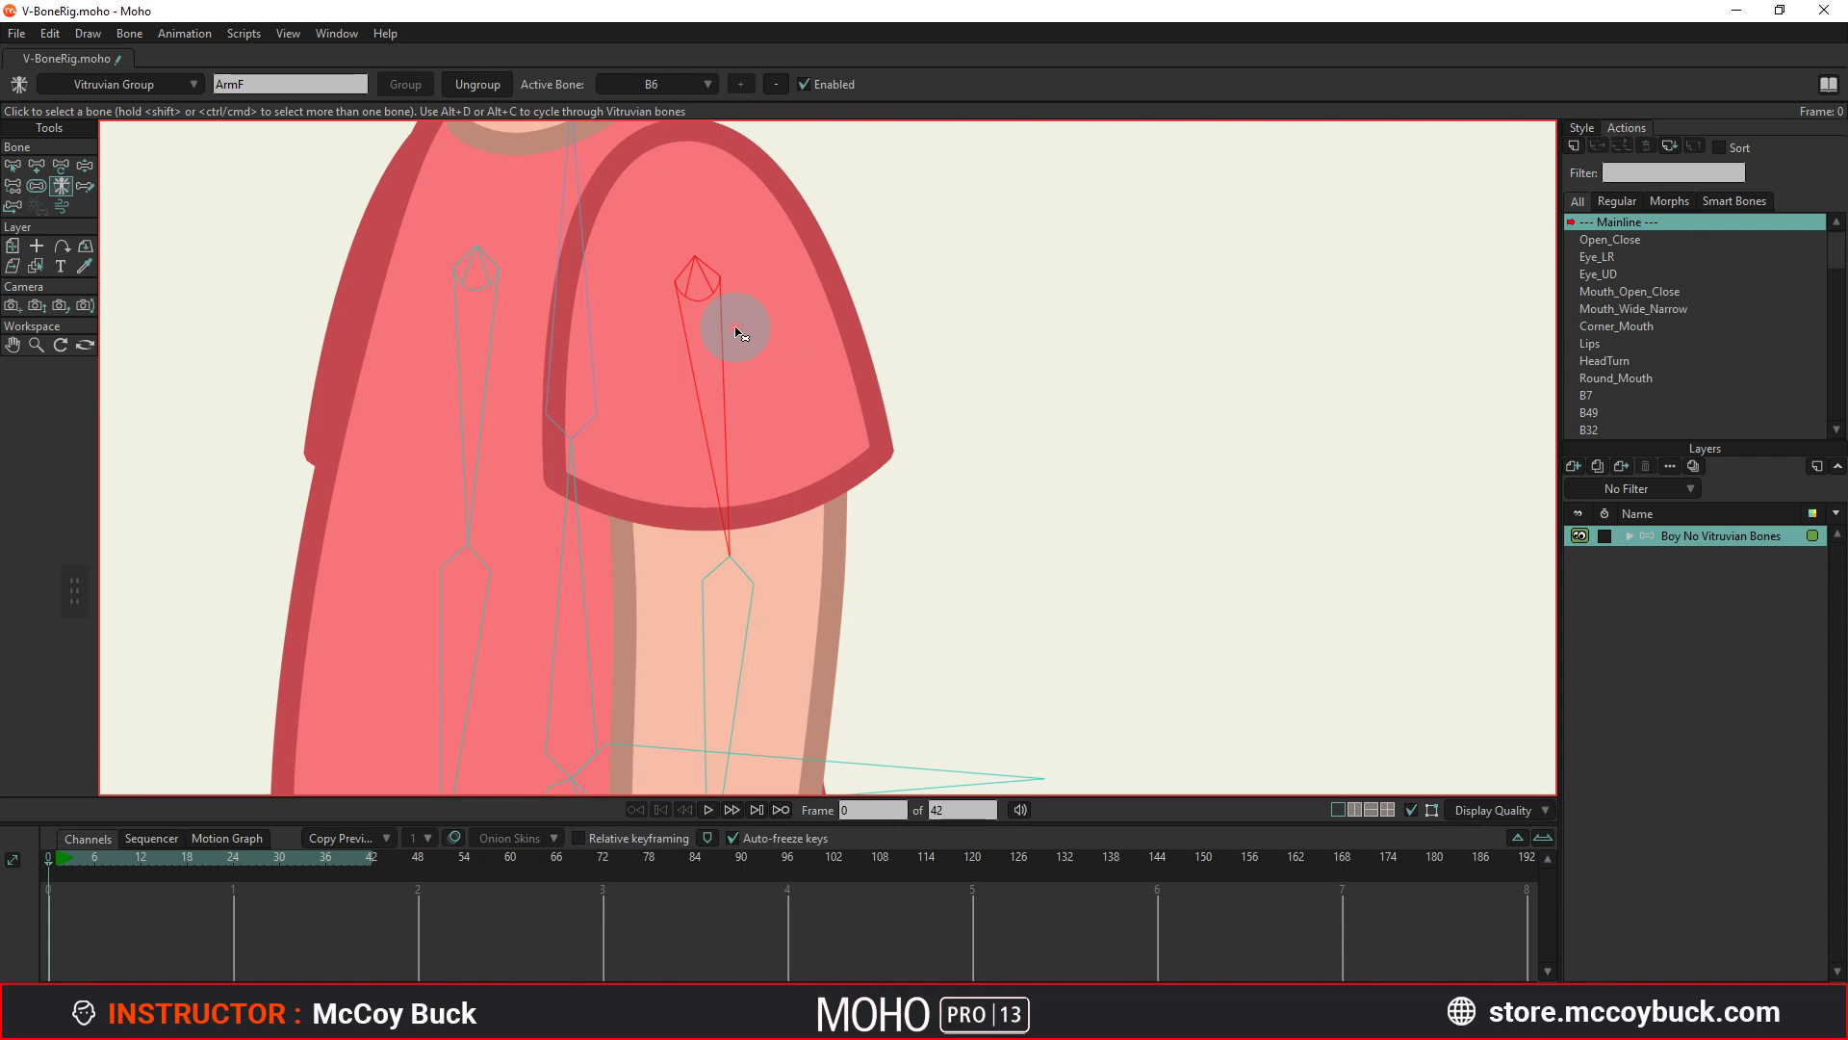
Bring the boy's full figure into view and deselect the front upper-arm bone.
scroll(921, 511, "down", 5)
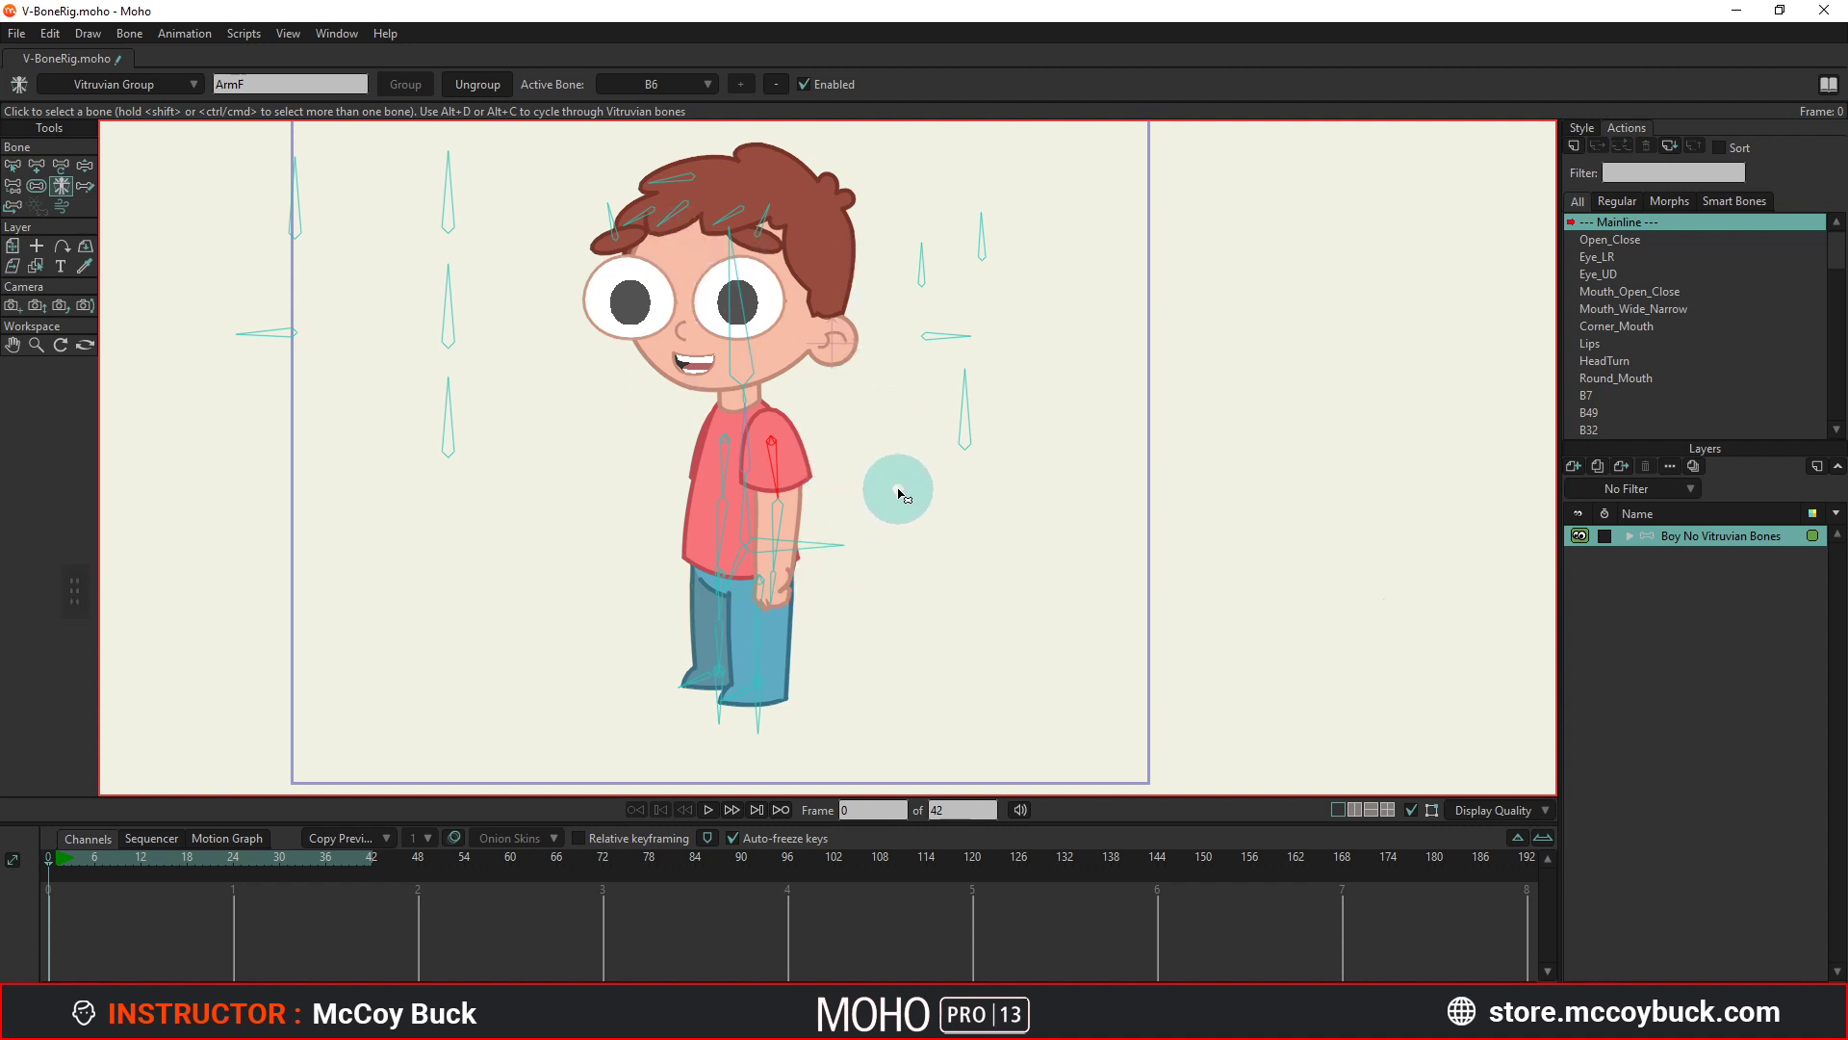
scroll(898, 493, "up", 1)
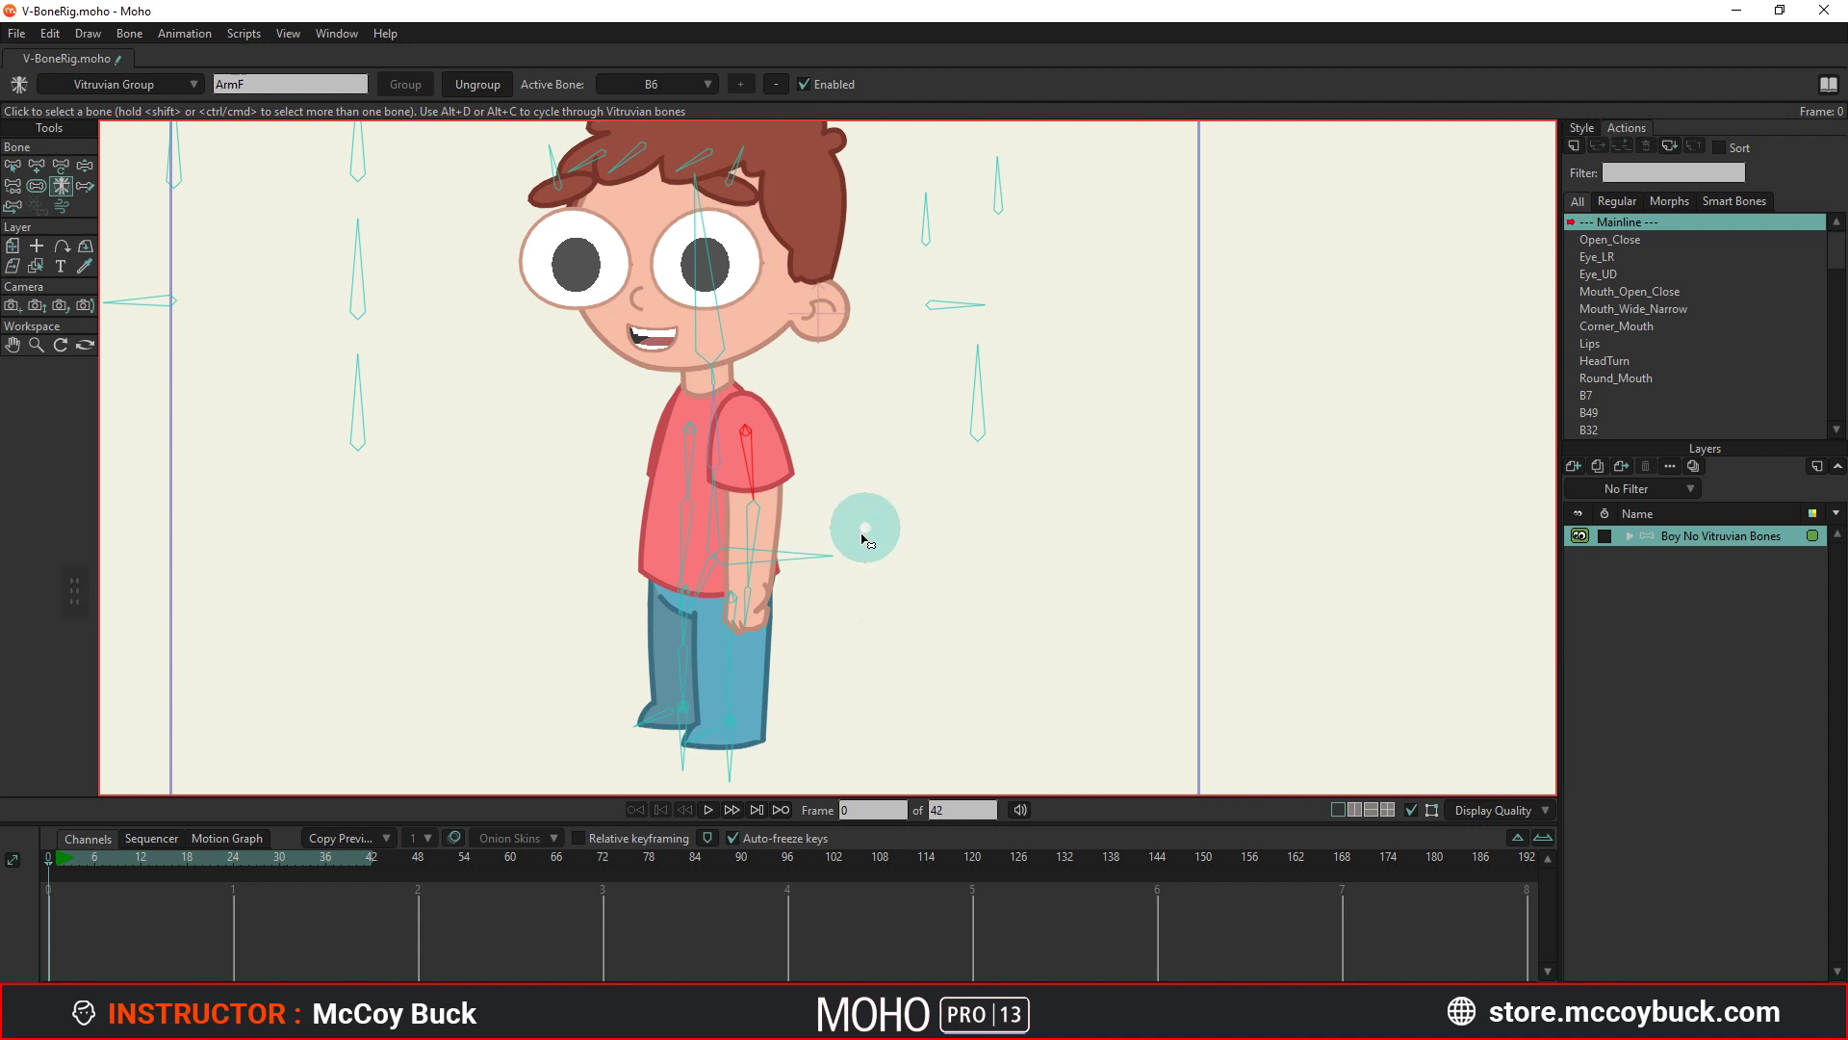
scroll(854, 554, "down", 2)
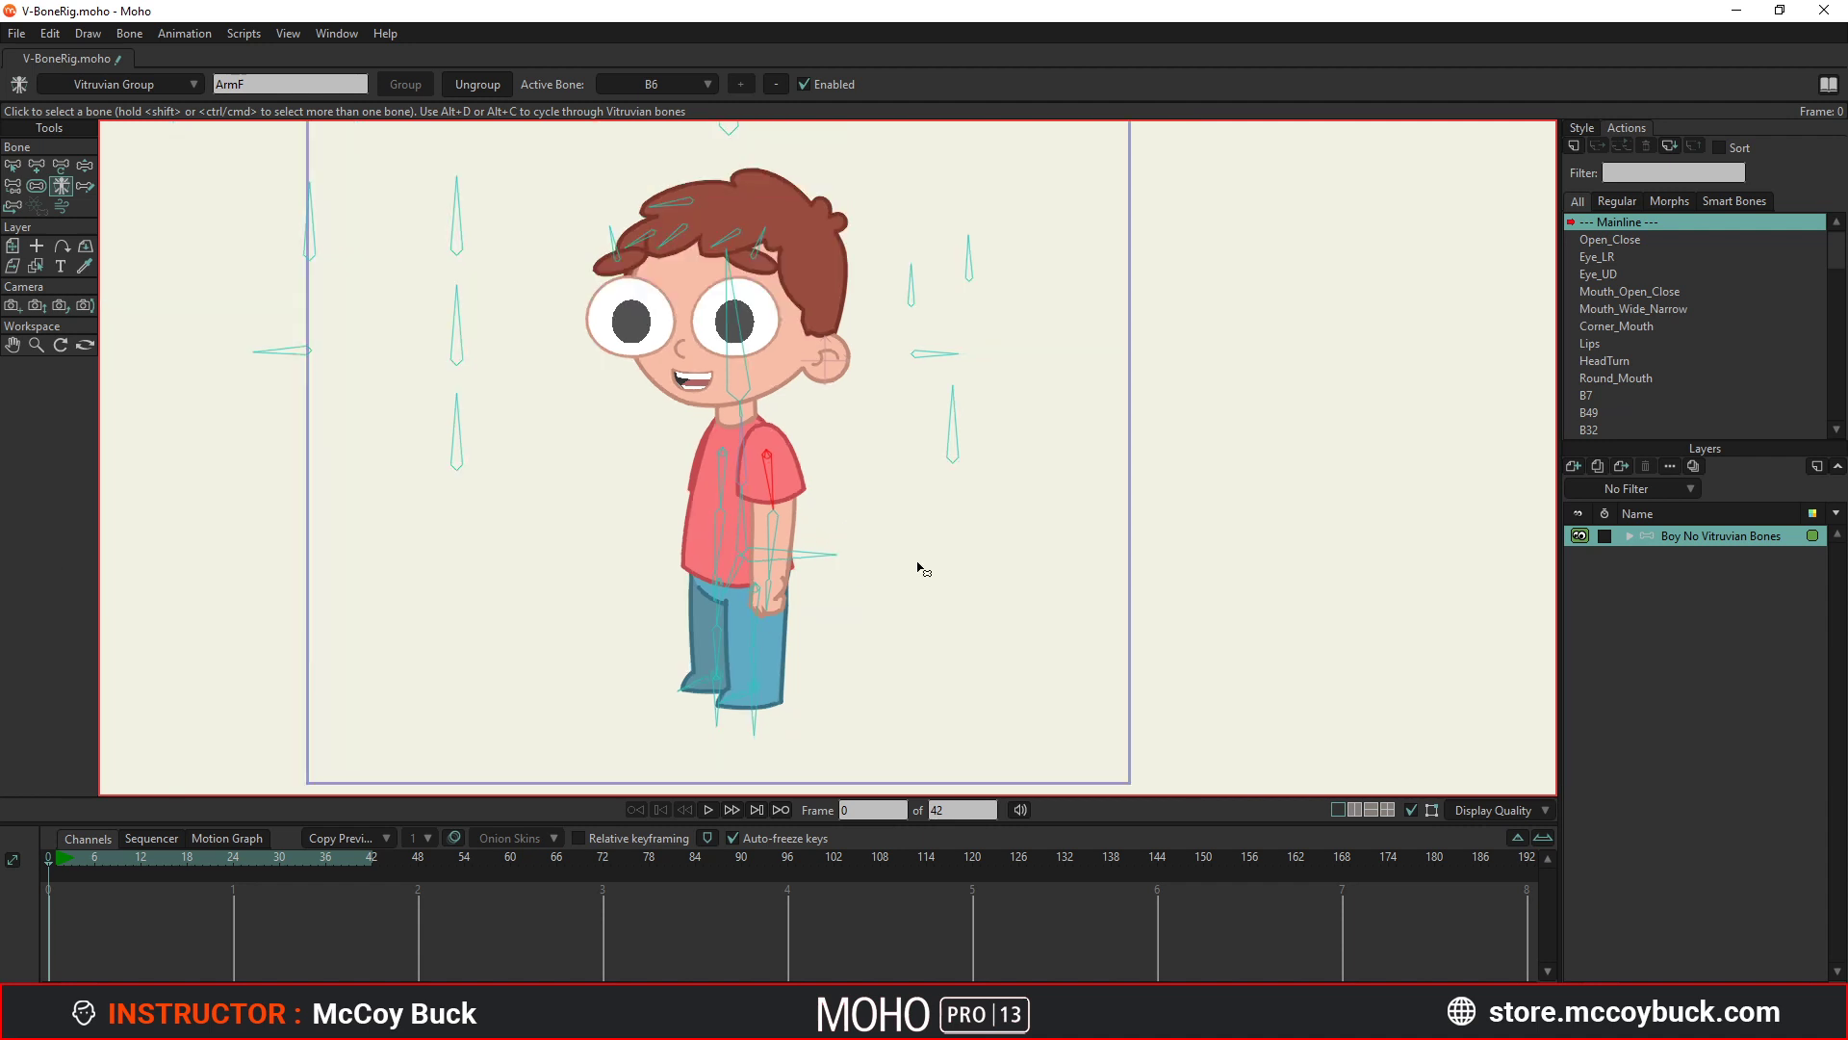
left_click(937, 592)
key("Return")
left_click(938, 597)
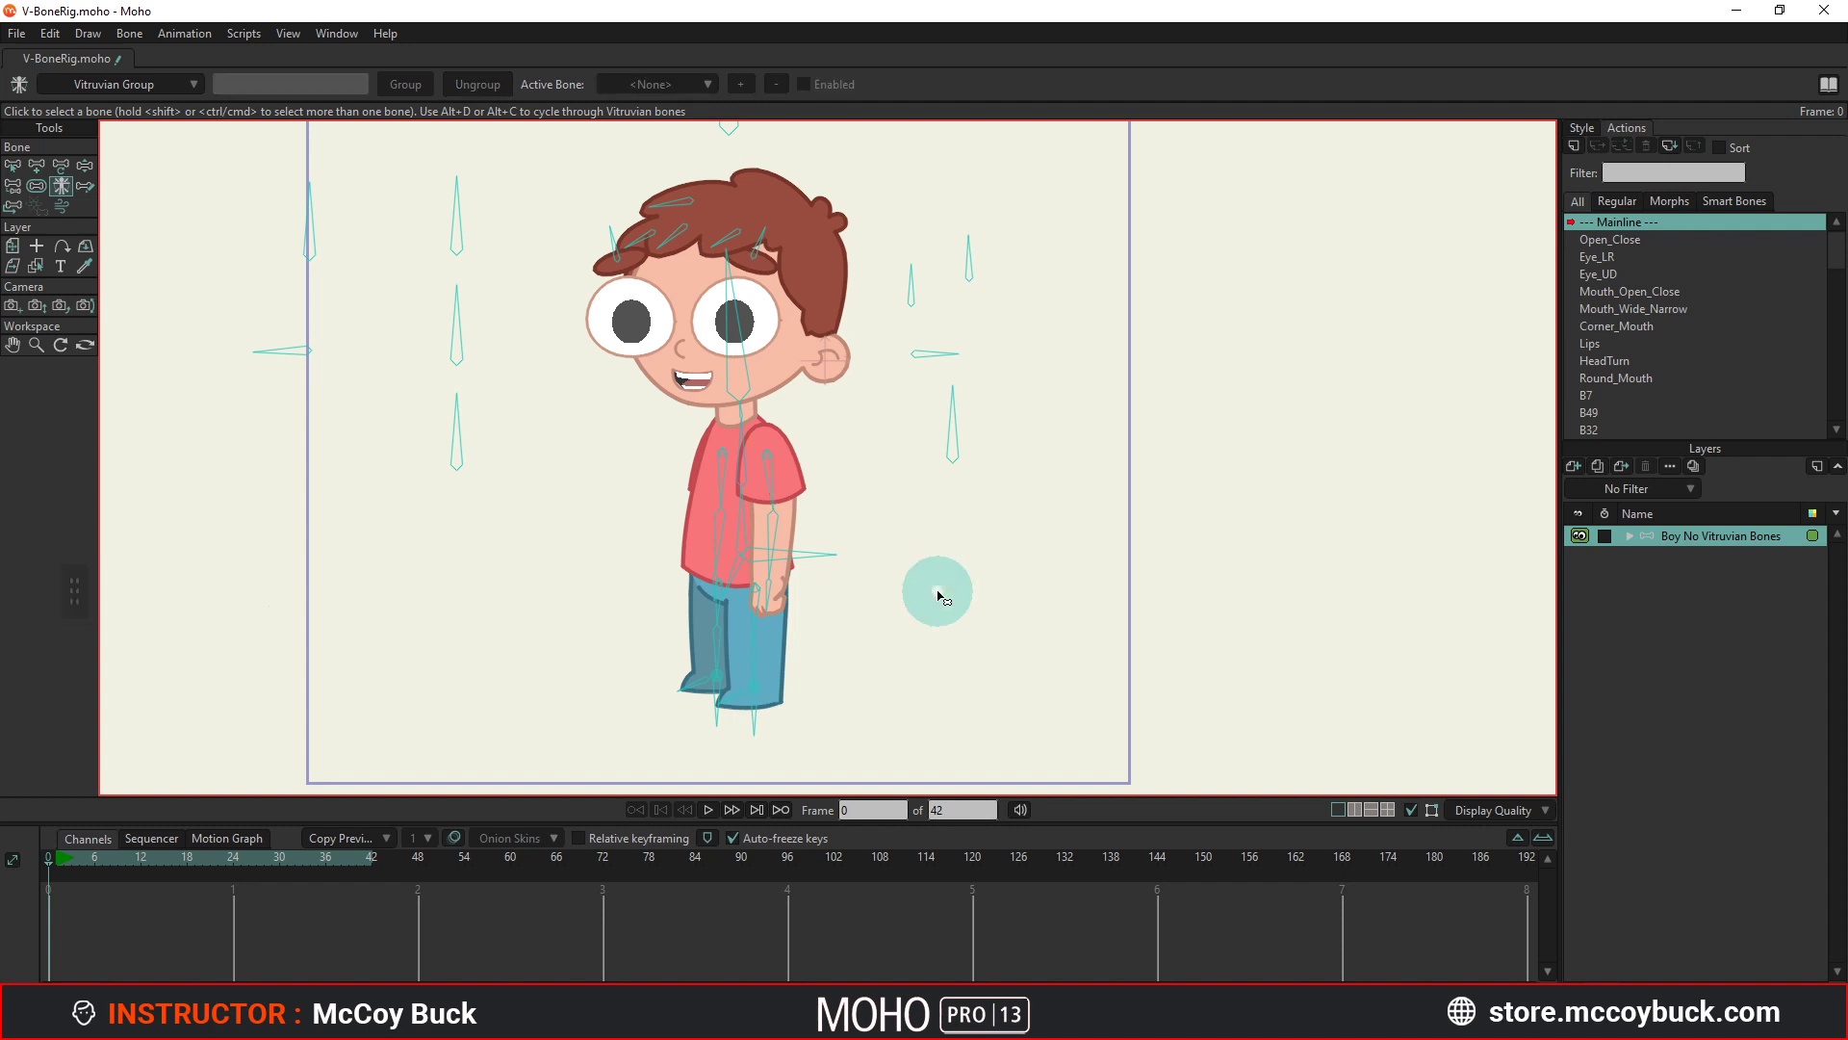